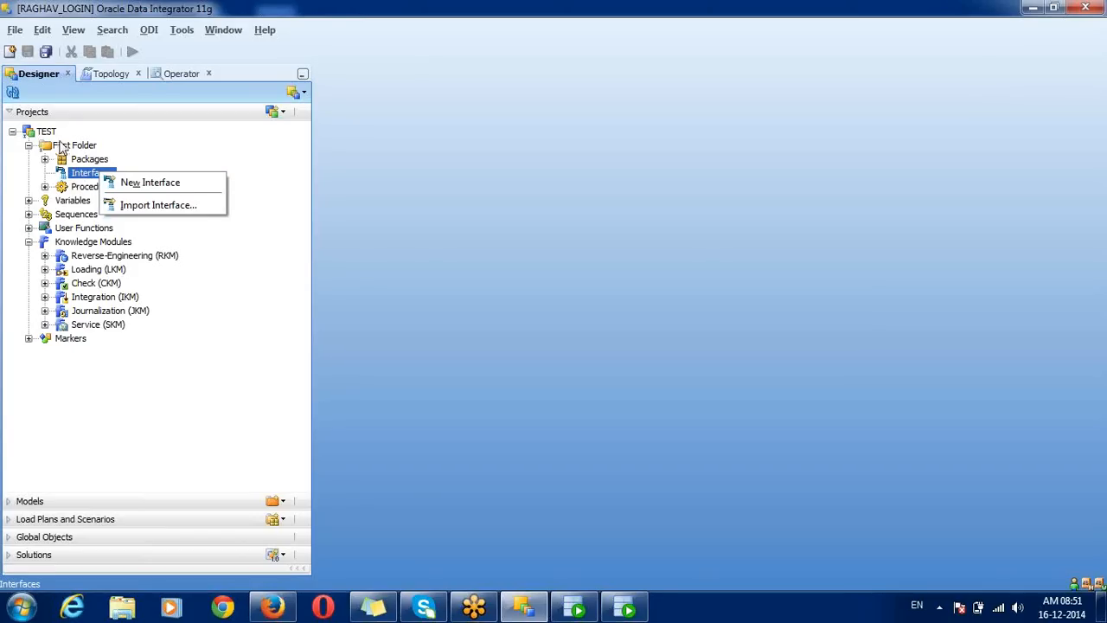
Step: Create a new interface from the Interfaces node under First Folder in the TEST project
click(60, 147)
click(78, 173)
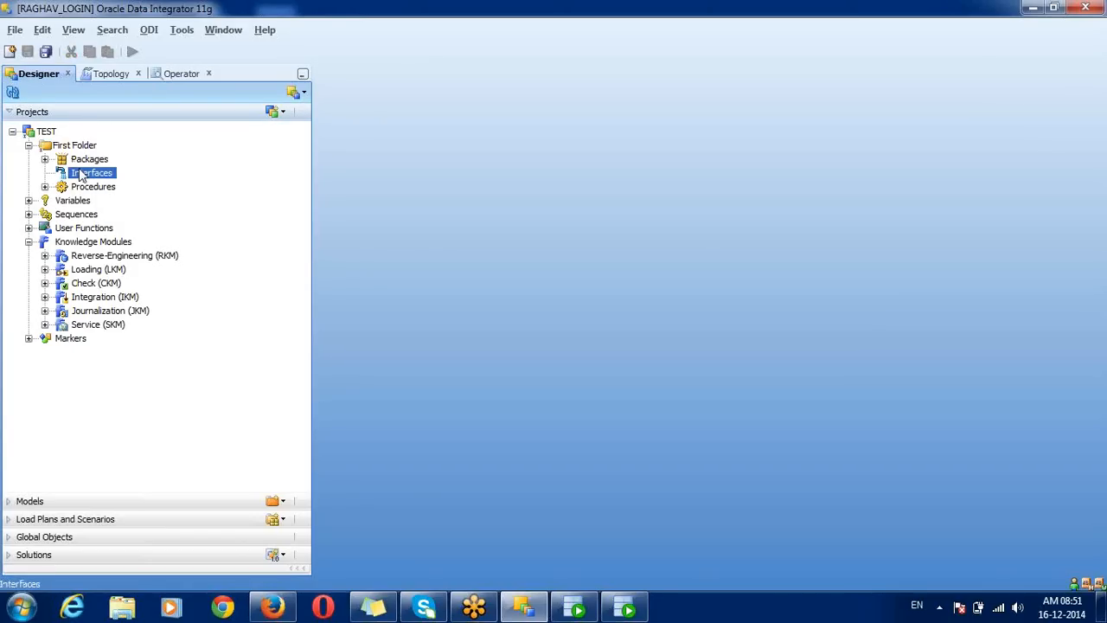
right_click(79, 172)
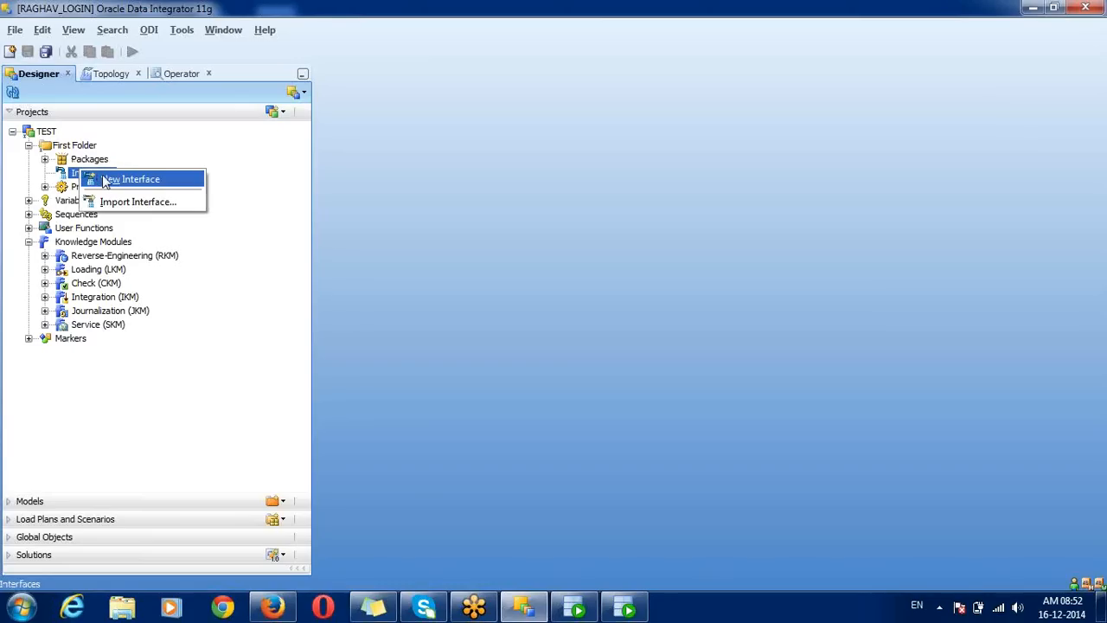
click(136, 183)
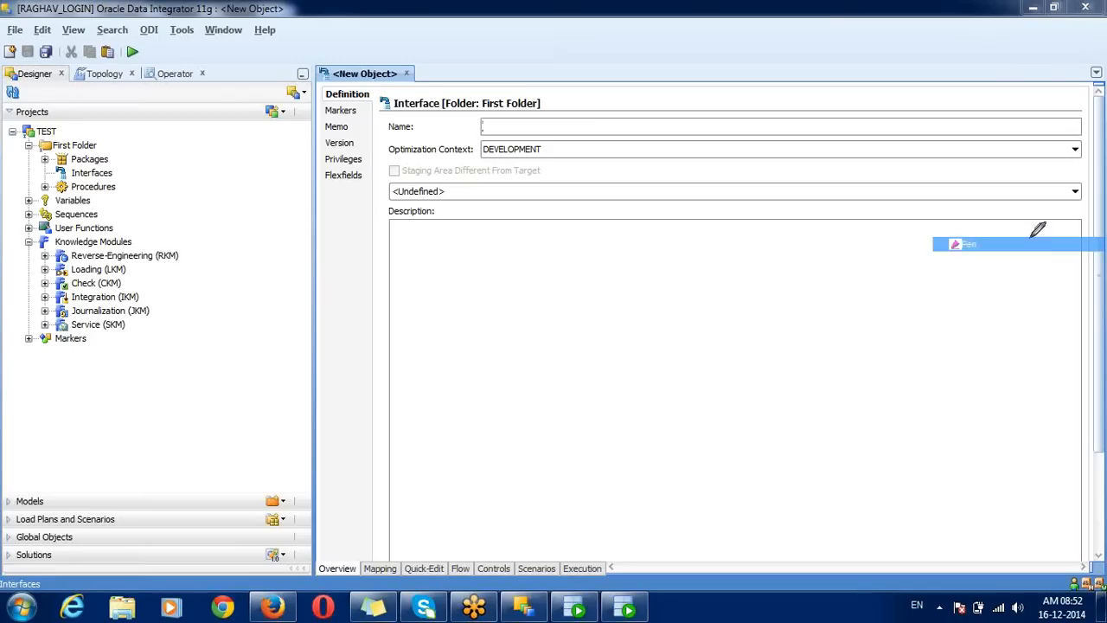
mouse_move(379, 88)
mouse_down()
mouse_move(327, 86)
mouse_move(326, 100)
mouse_move(361, 103)
mouse_move(379, 86)
mouse_up()
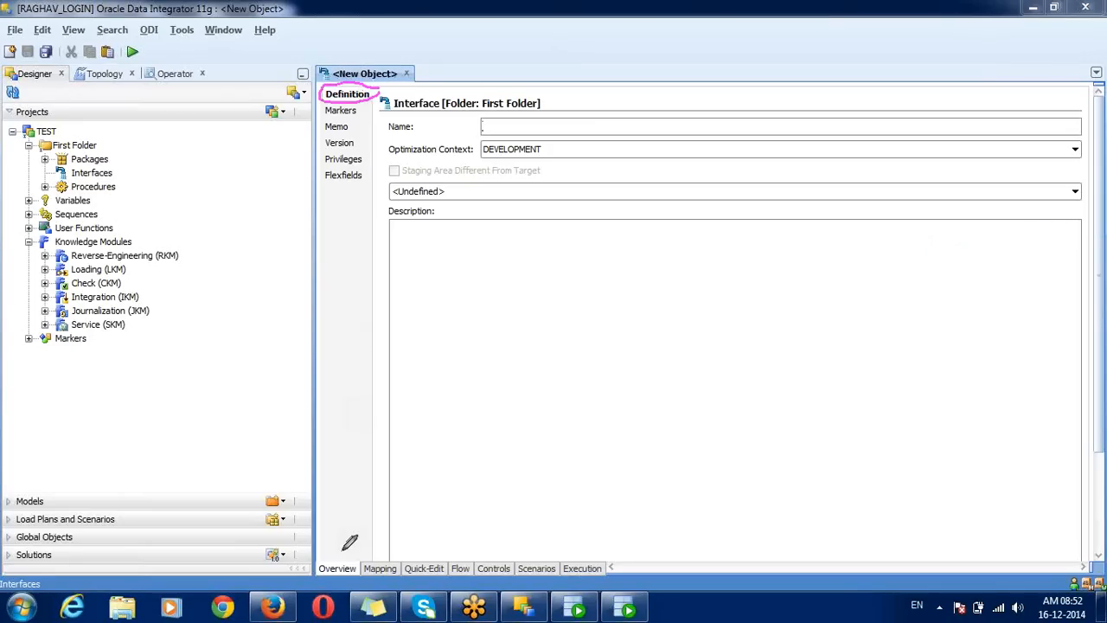
mouse_move(342, 552)
mouse_down()
mouse_move(323, 562)
mouse_move(334, 575)
mouse_move(363, 573)
mouse_move(370, 558)
mouse_move(351, 550)
mouse_move(484, 532)
mouse_move(495, 558)
mouse_up()
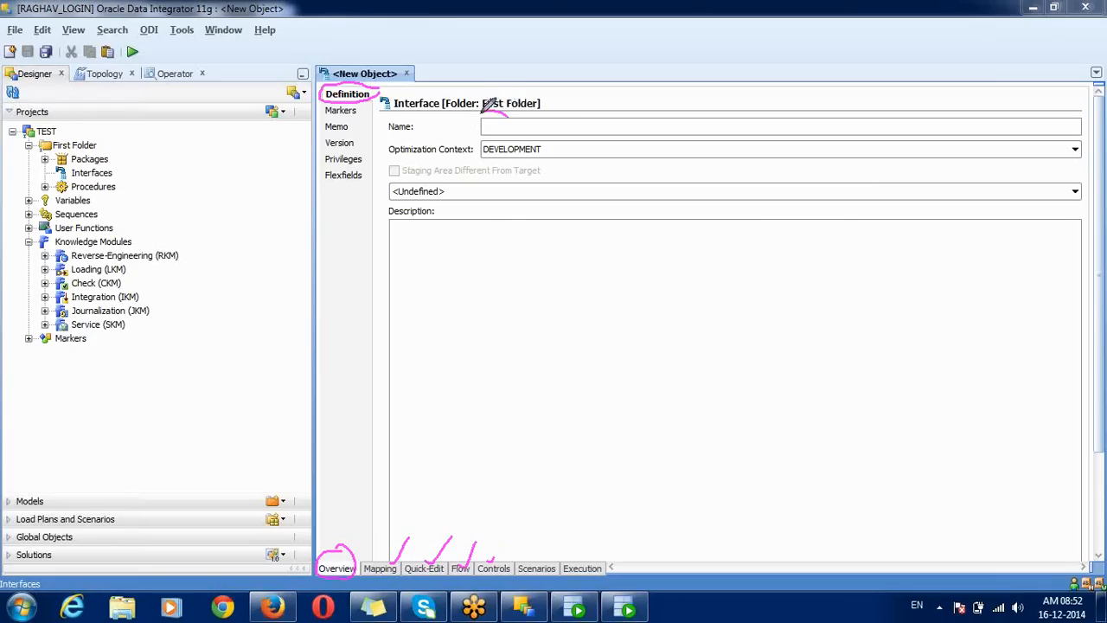
mouse_move(506, 118)
mouse_down()
mouse_move(481, 131)
mouse_move(564, 127)
mouse_move(545, 109)
mouse_up()
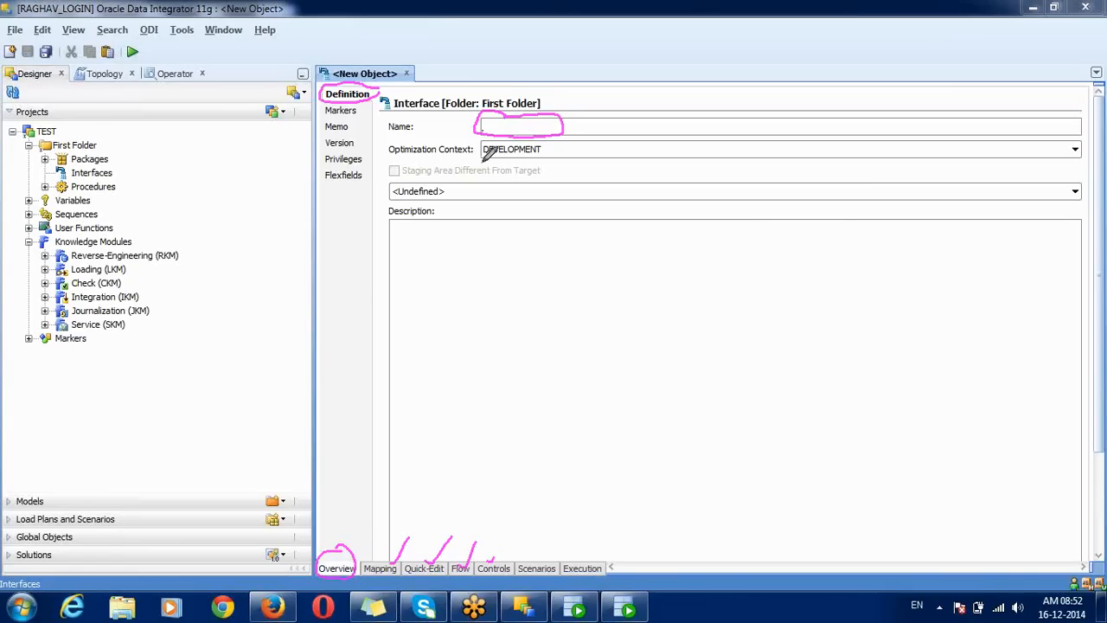
drag(482, 159, 558, 147)
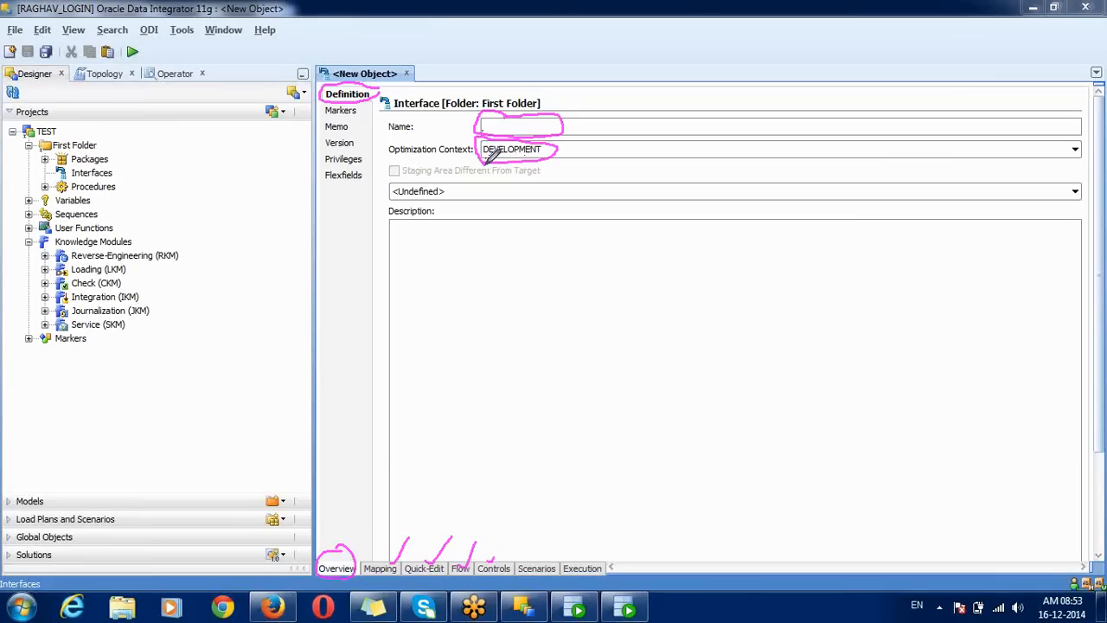
drag(387, 140, 473, 143)
drag(381, 153, 459, 156)
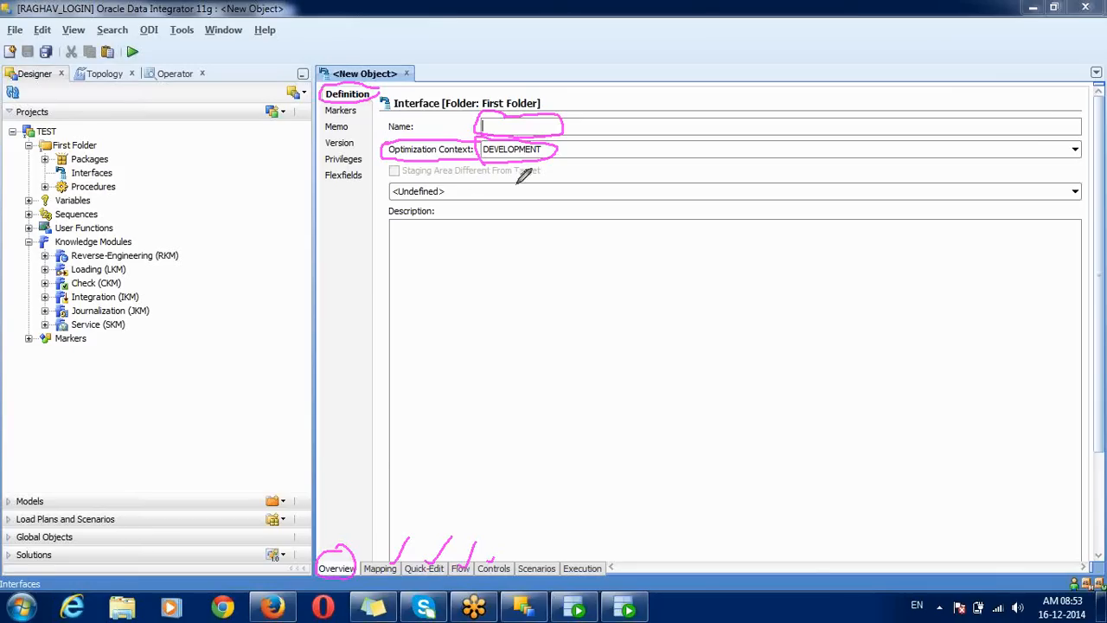
mouse_move(537, 175)
mouse_down()
mouse_move(394, 172)
mouse_move(380, 201)
mouse_move(442, 197)
mouse_move(495, 211)
mouse_move(539, 200)
mouse_move(541, 174)
mouse_up()
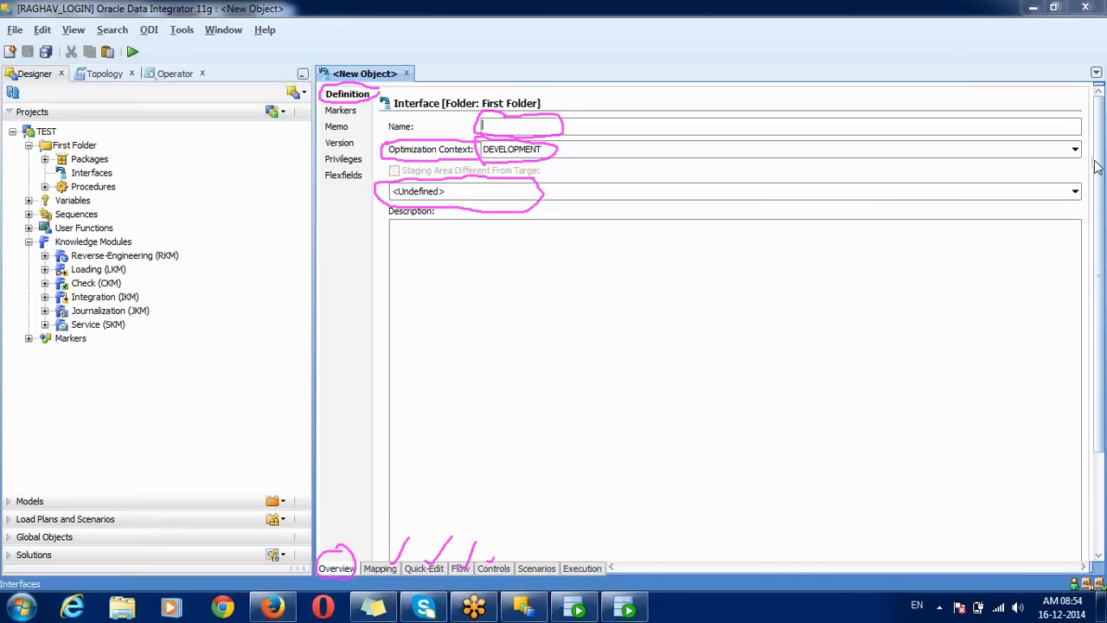
click(1001, 231)
Step: Name the new interface SAMPLE_EMP_INTF
click(980, 316)
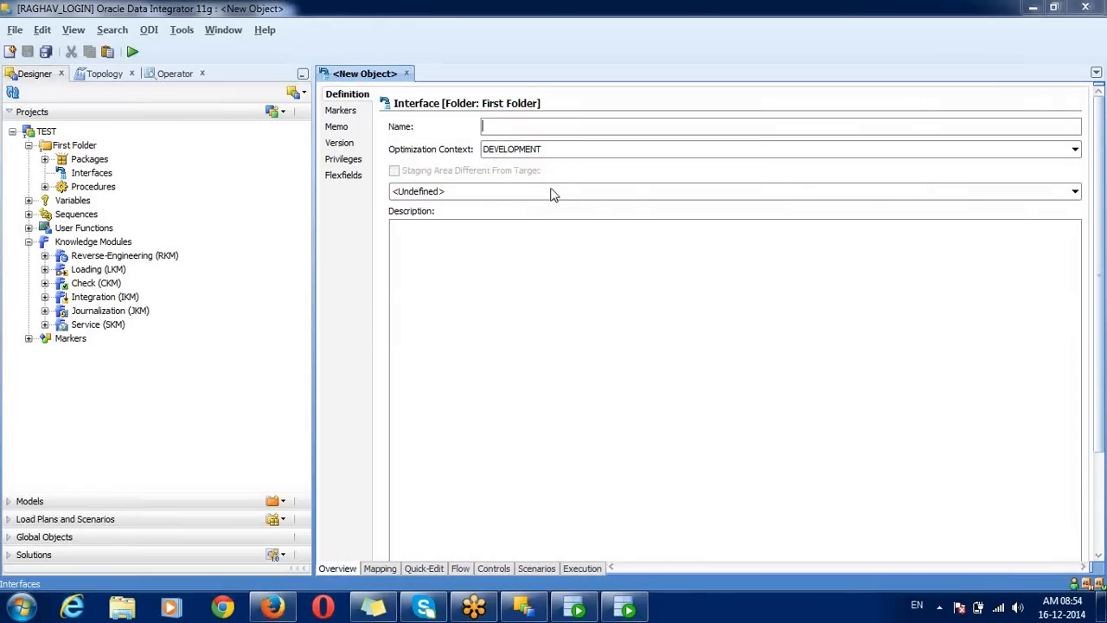
click(493, 128)
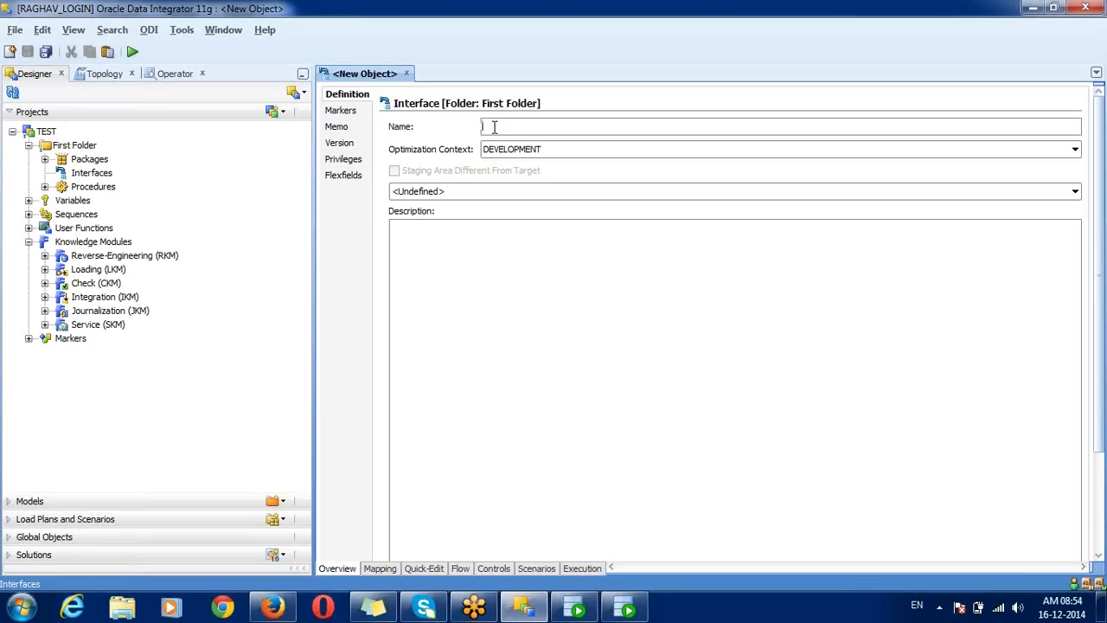
text(SA)
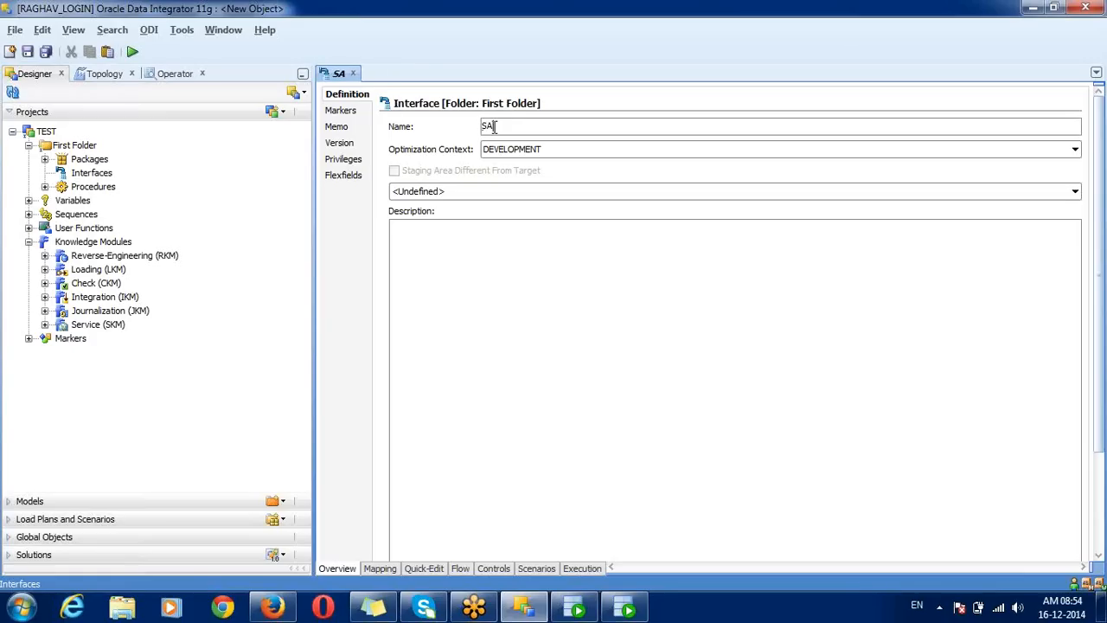
text(MPLE_EMP_INTF)
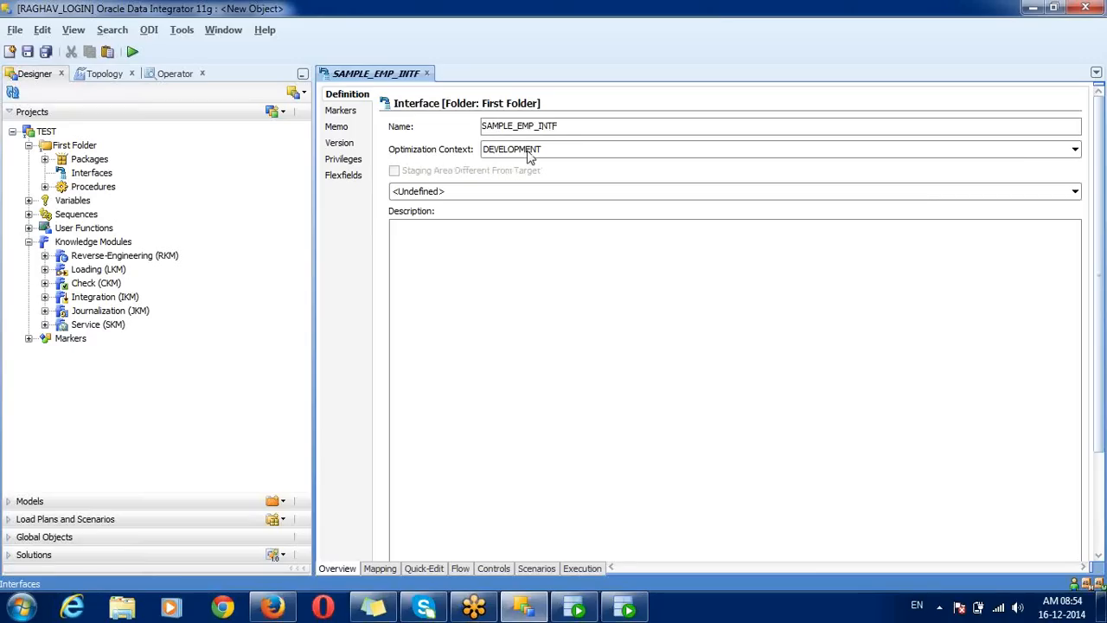
Step: Set the schema to Oracle: T_ORACLE_LS and switch to the Topology navigator
click(443, 192)
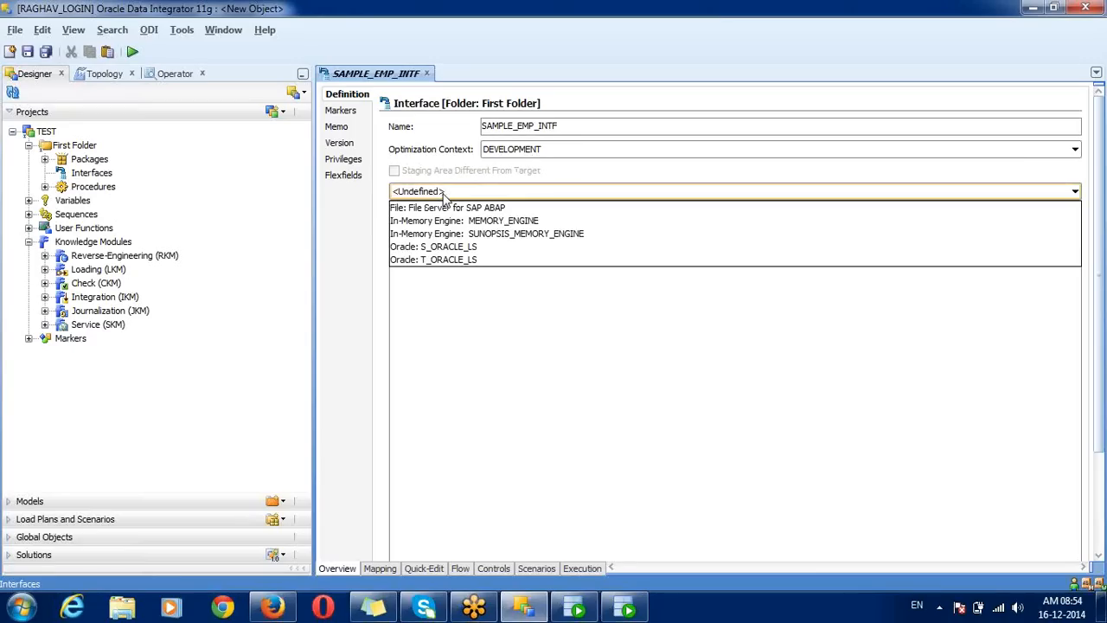
click(454, 261)
click(512, 280)
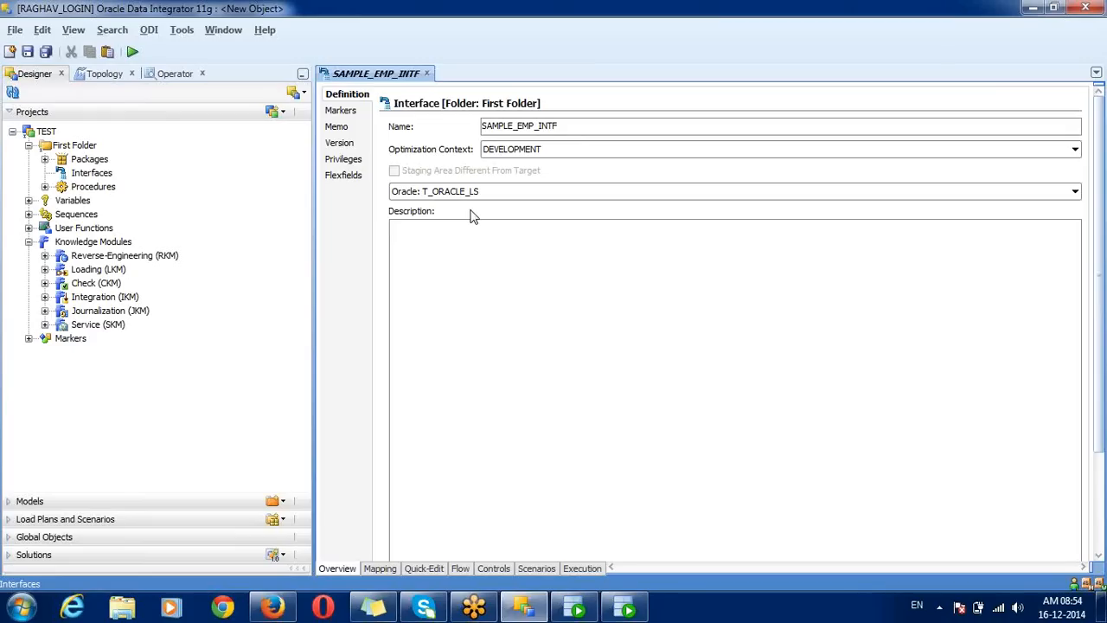
click(105, 75)
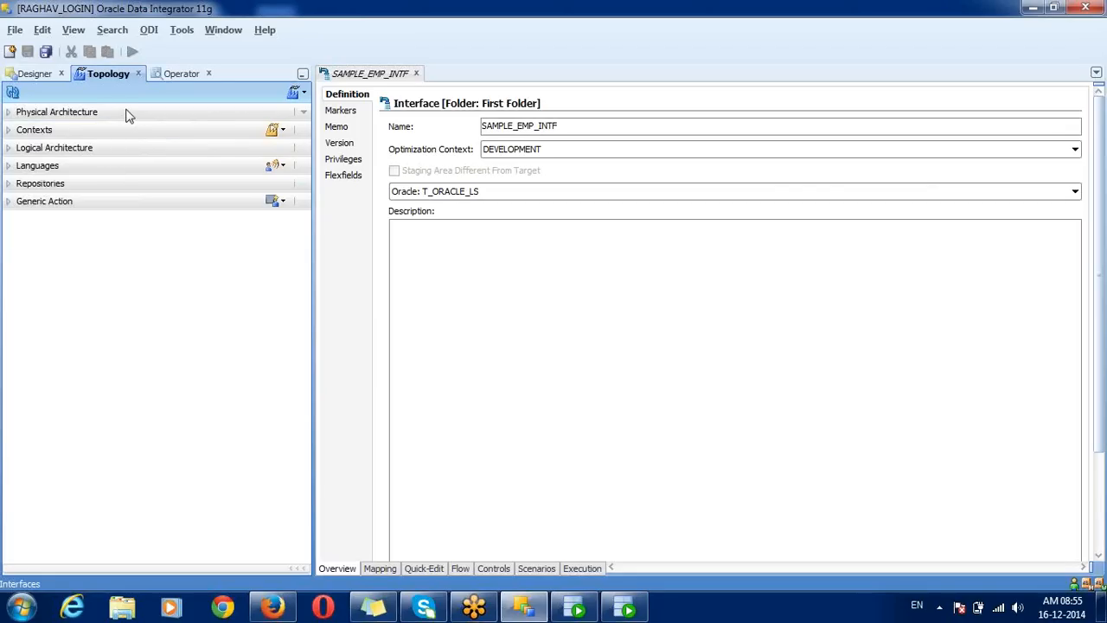
Step: Return to the Designer navigator, leaving the schema at Oracle: T_ORACLE_LS
click(49, 77)
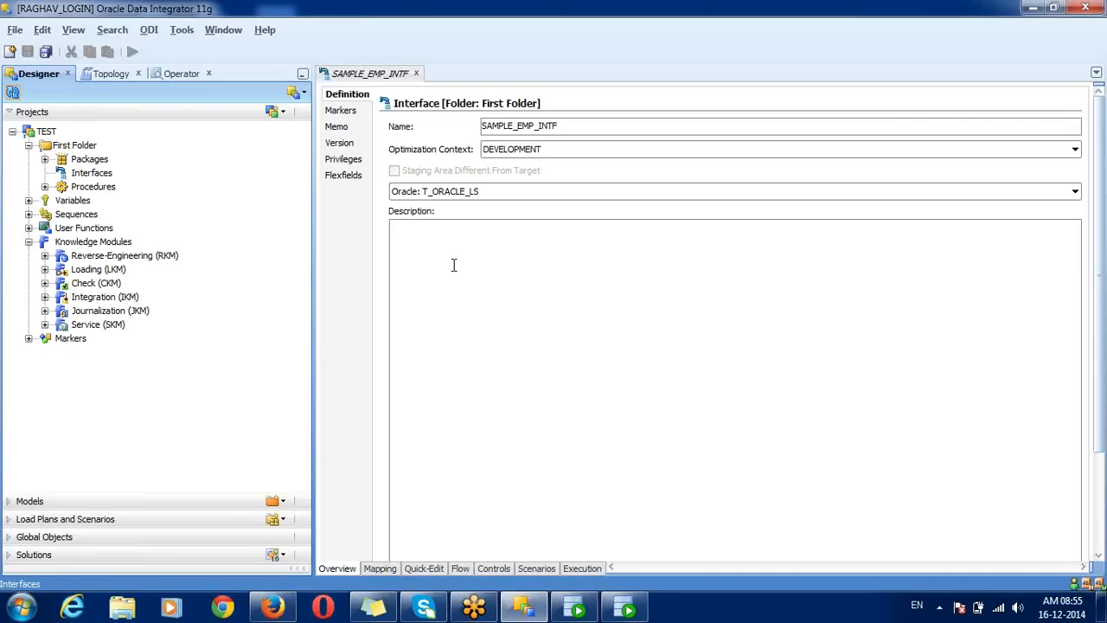
click(456, 192)
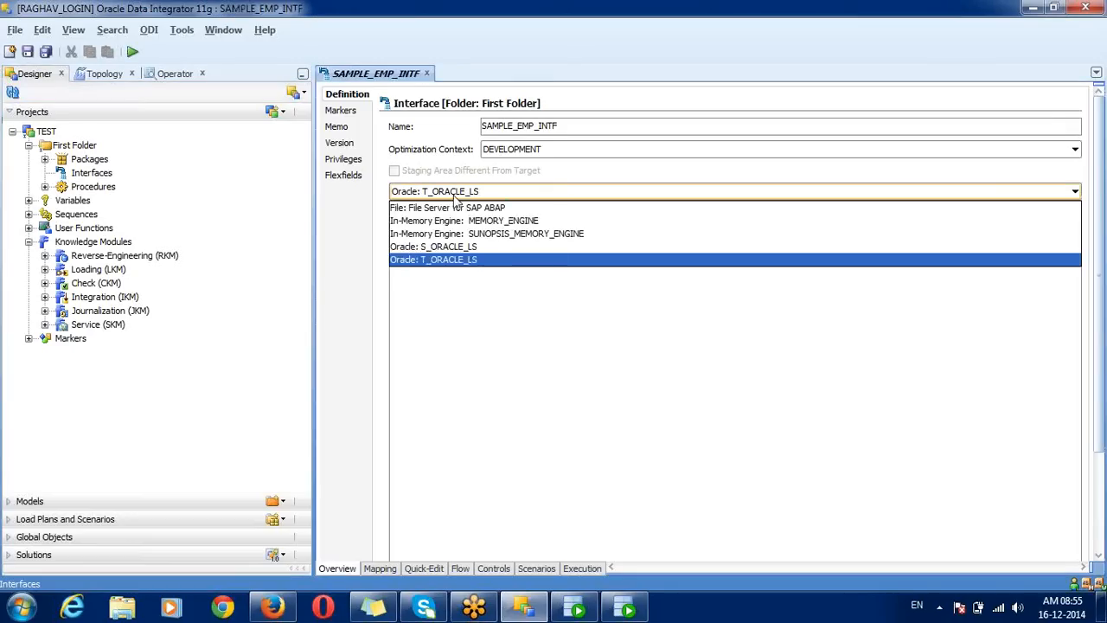
click(449, 259)
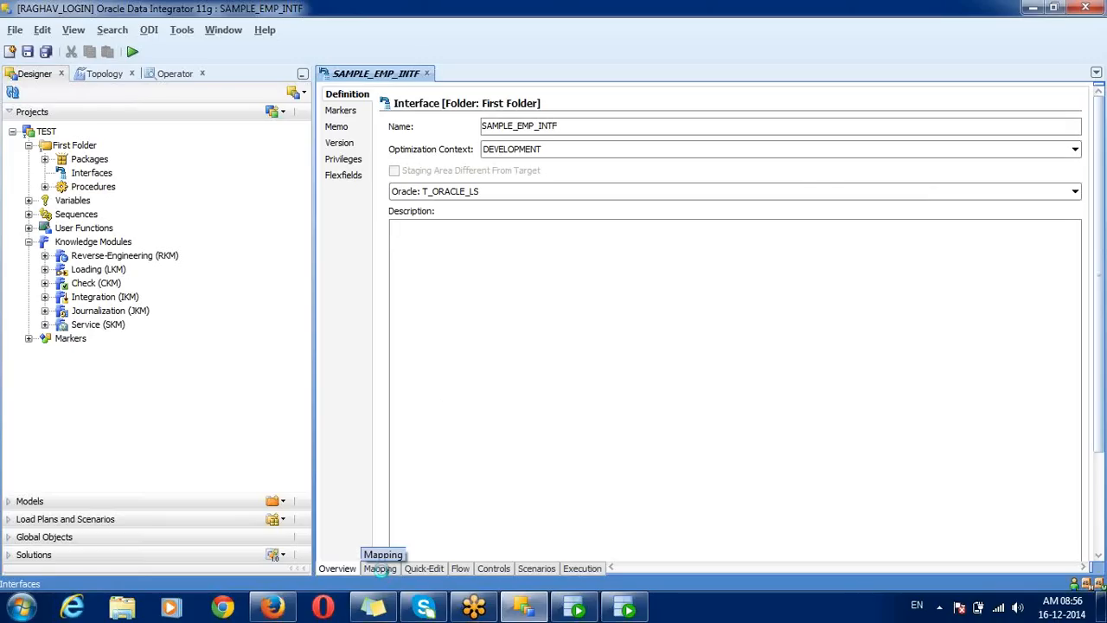
Step: Show the empty SAMPLE_EMP_INTF mapping diagram and rearrange the editor's panels
click(381, 569)
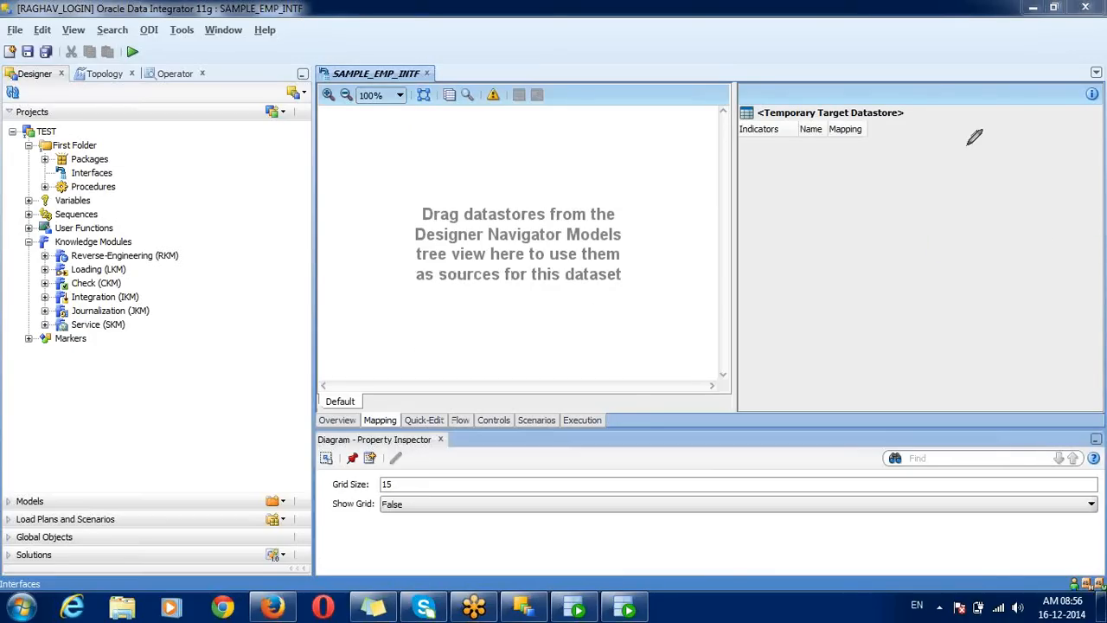
mouse_move(968, 144)
mouse_down()
mouse_move(807, 44)
mouse_move(756, 90)
mouse_move(756, 165)
mouse_move(954, 213)
mouse_move(968, 136)
mouse_up()
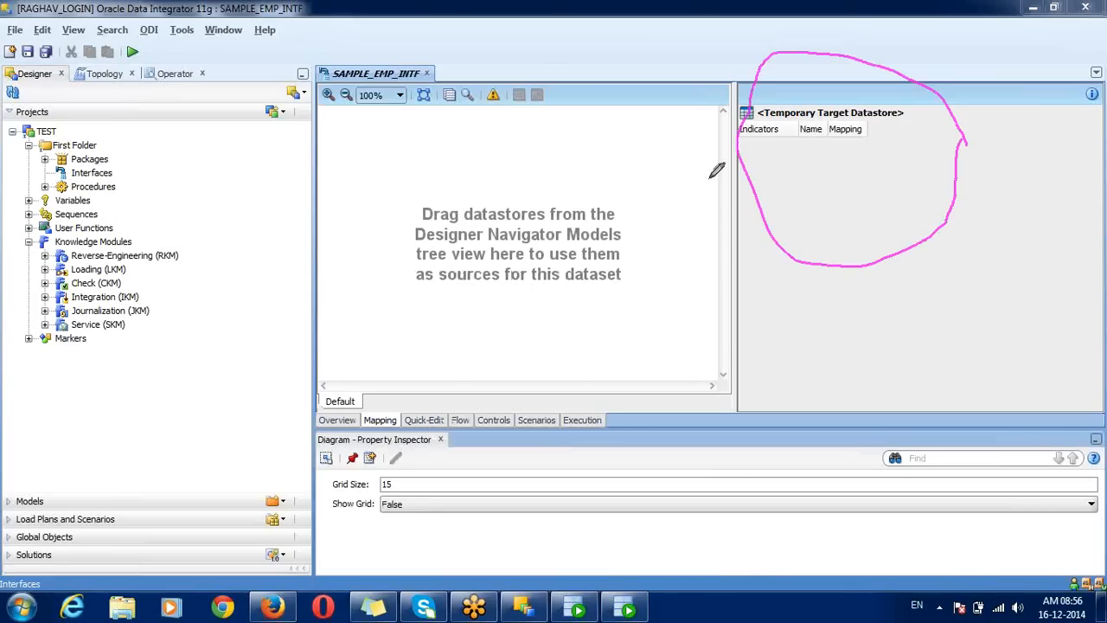
mouse_move(644, 174)
mouse_down()
mouse_move(484, 111)
mouse_move(396, 273)
mouse_move(581, 302)
mouse_move(654, 221)
mouse_move(644, 173)
mouse_up()
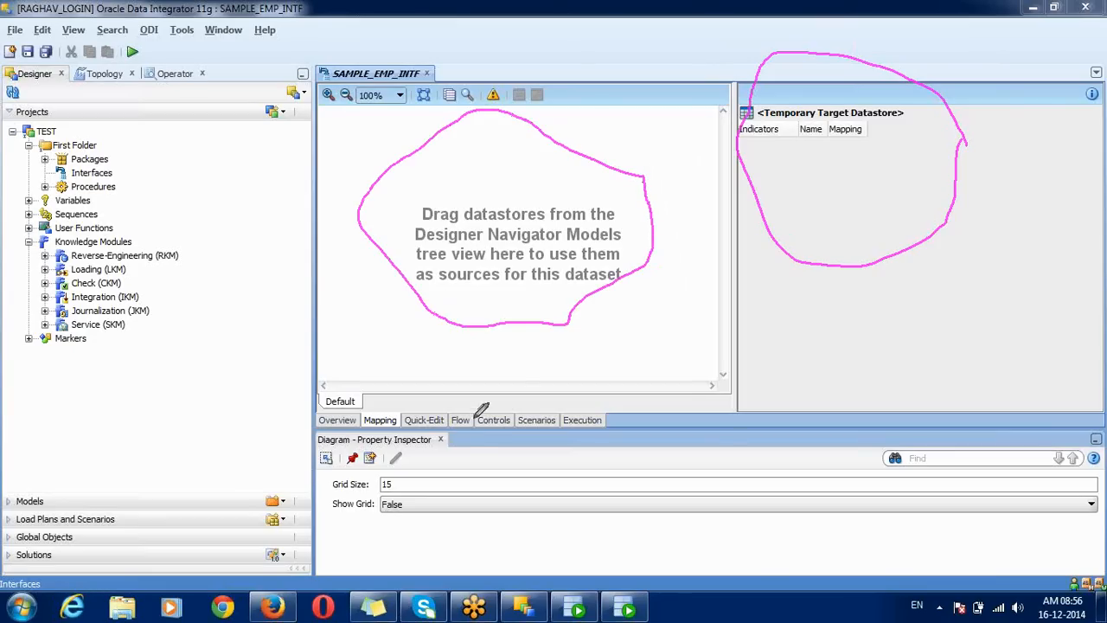
mouse_move(486, 446)
mouse_down()
mouse_move(315, 424)
mouse_move(374, 495)
mouse_move(526, 473)
mouse_move(490, 438)
mouse_up()
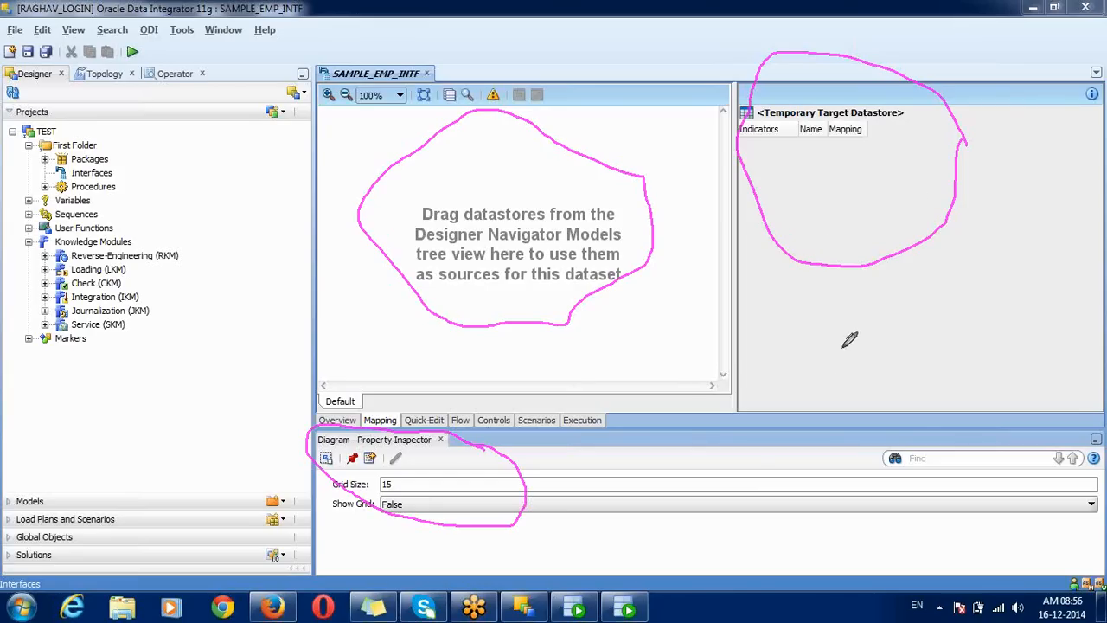
mouse_move(822, 320)
mouse_down()
mouse_move(823, 350)
mouse_move(796, 340)
mouse_move(822, 294)
mouse_move(872, 291)
mouse_move(893, 269)
mouse_move(900, 288)
mouse_move(922, 256)
mouse_move(919, 236)
mouse_move(938, 255)
mouse_move(920, 245)
mouse_up()
click(845, 311)
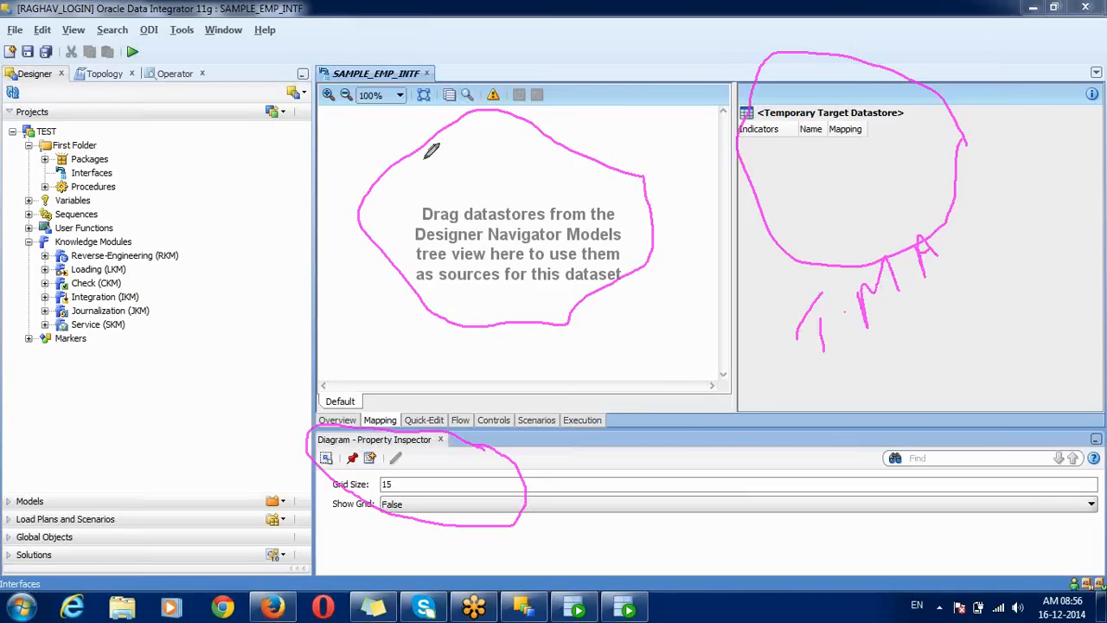
mouse_move(427, 147)
mouse_down()
mouse_move(421, 160)
mouse_move(441, 169)
mouse_move(433, 178)
mouse_up()
click(446, 156)
mouse_move(449, 138)
mouse_down()
mouse_move(456, 149)
mouse_move(455, 132)
mouse_move(471, 145)
mouse_move(504, 126)
mouse_move(494, 127)
mouse_up()
click(479, 133)
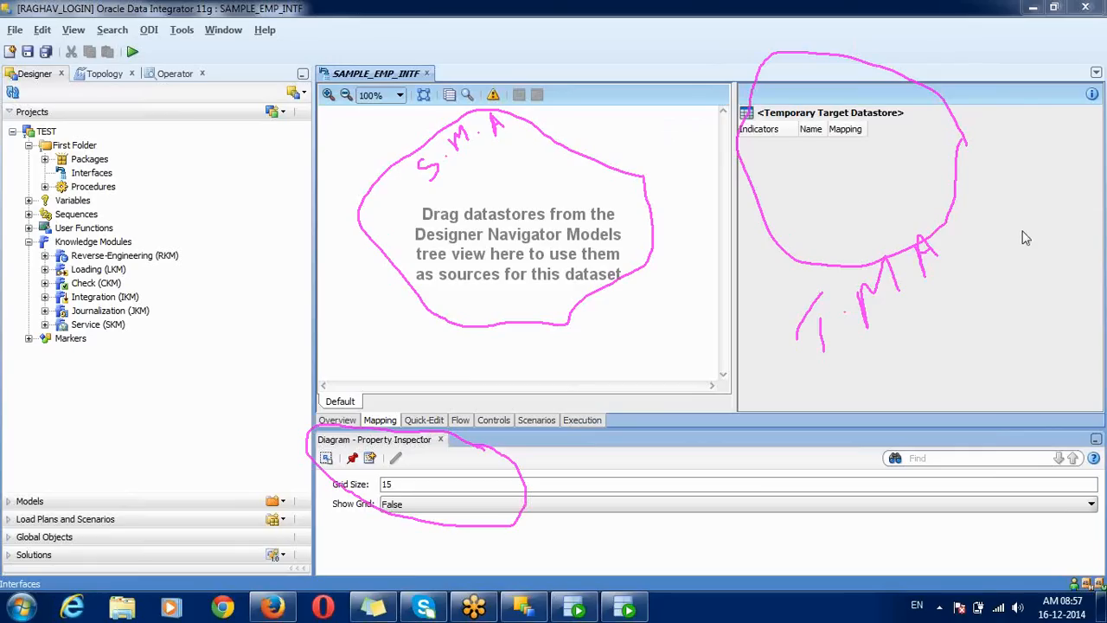
click(1000, 315)
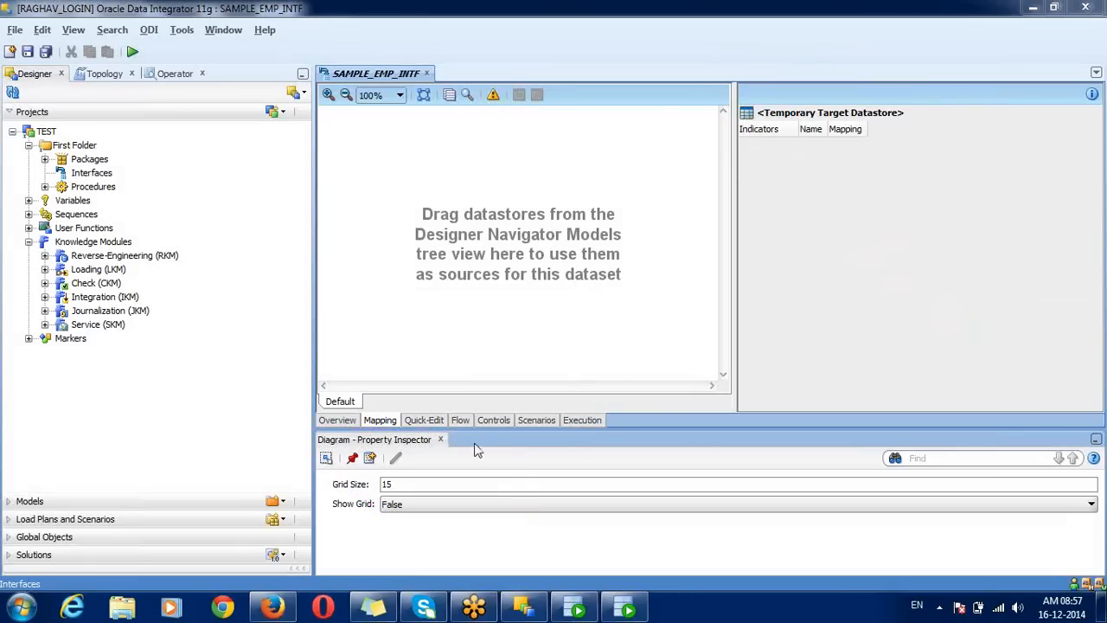
Step: In Models, collapse SOURCE_ORACLE, expand TARGET_ORACLE_DML and select its EMP datastore
click(86, 502)
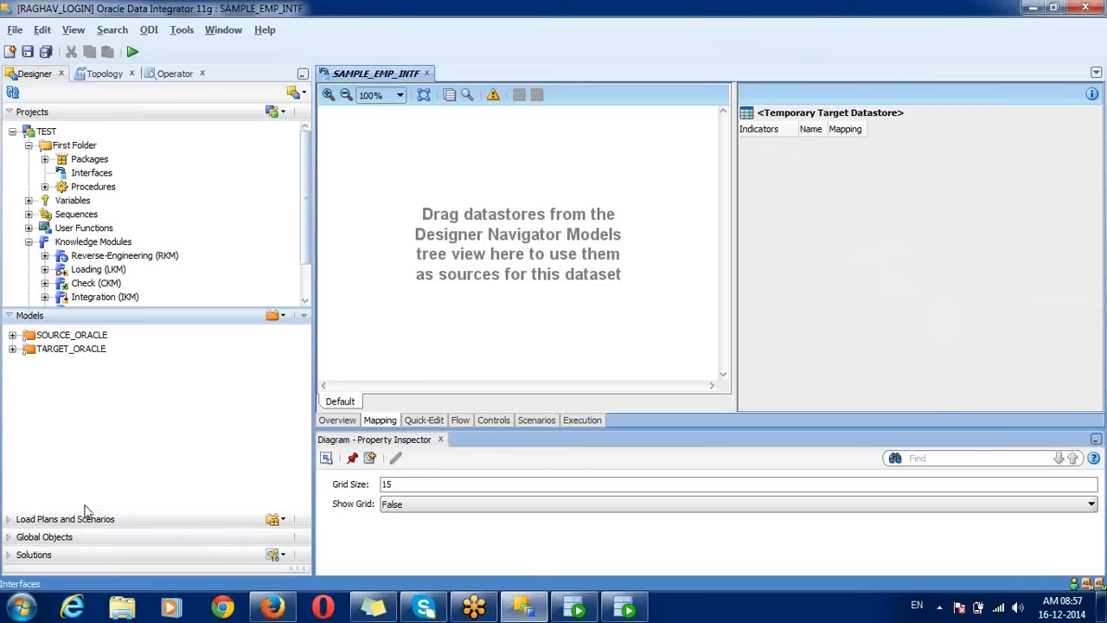
click(12, 349)
click(12, 336)
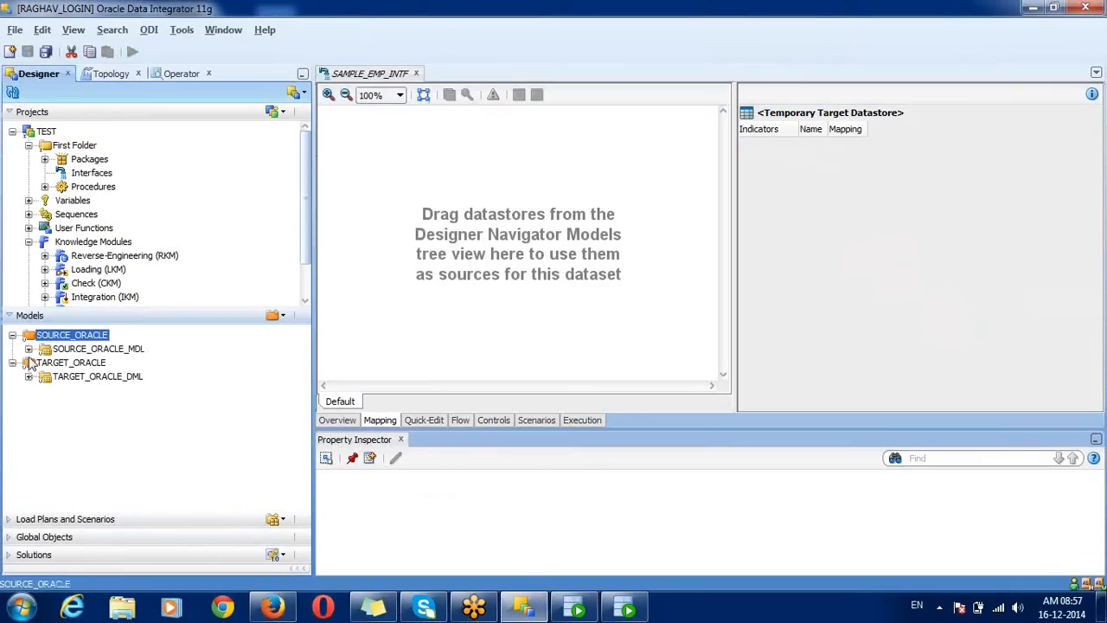
click(28, 348)
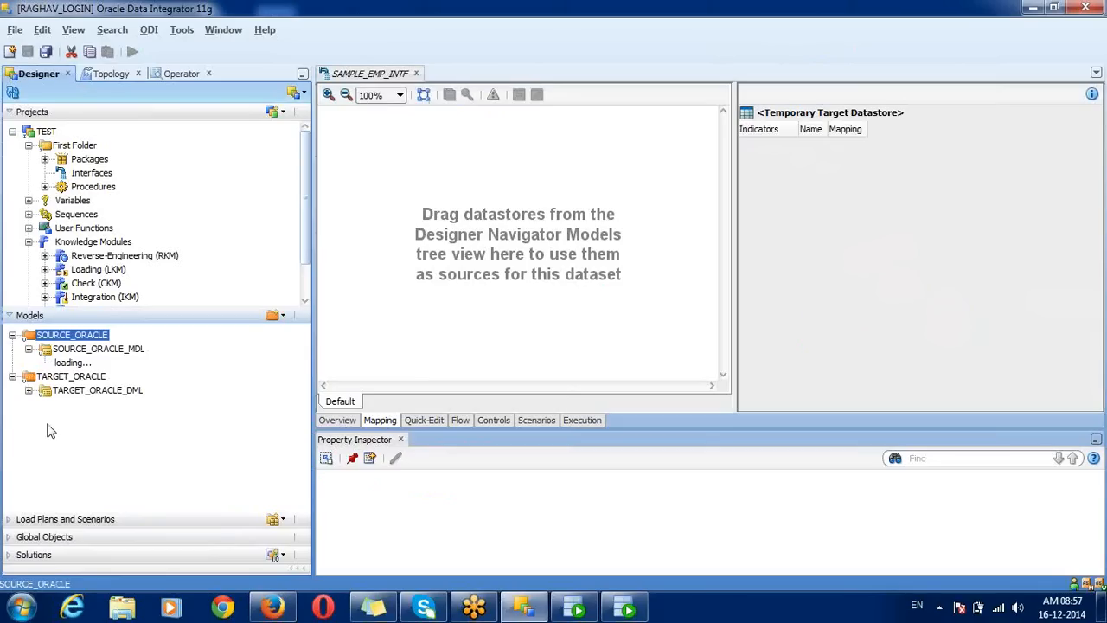
click(12, 335)
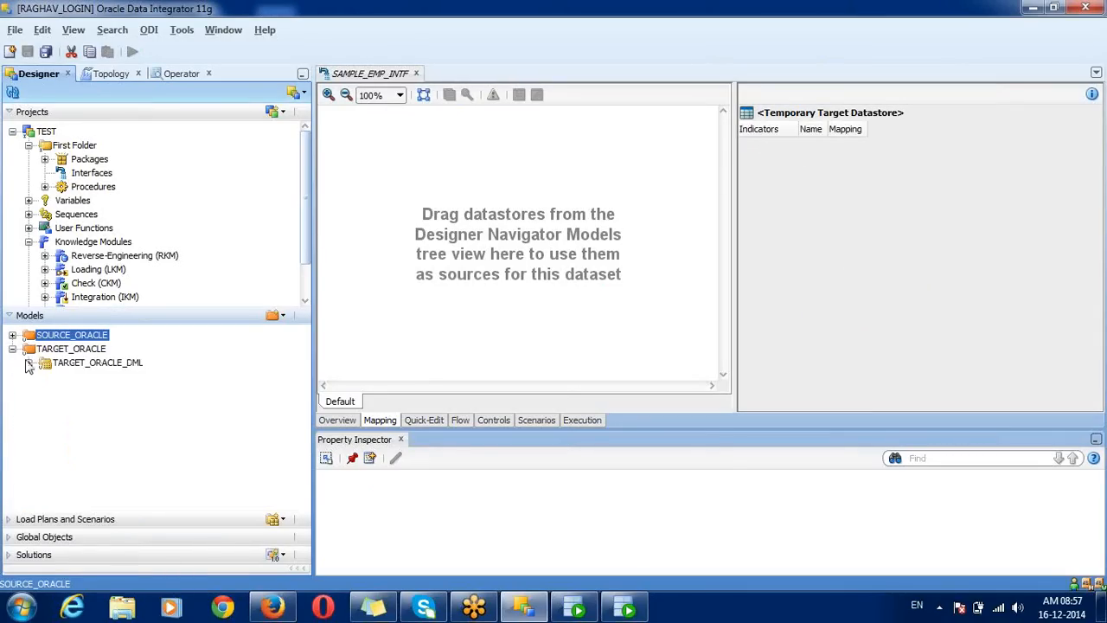
click(29, 363)
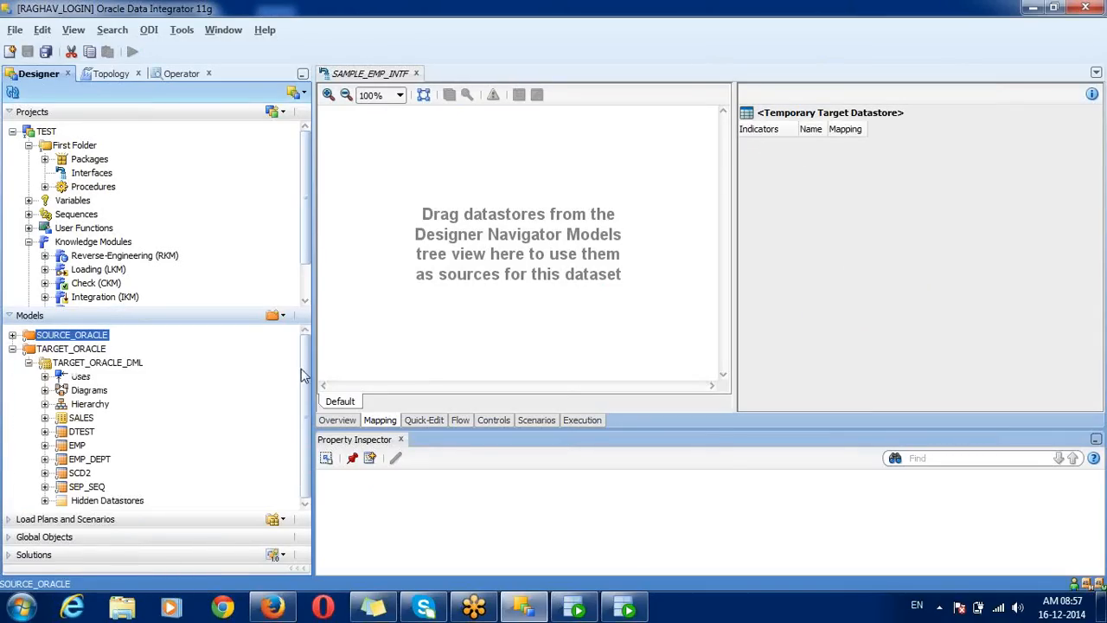
drag(306, 372, 310, 407)
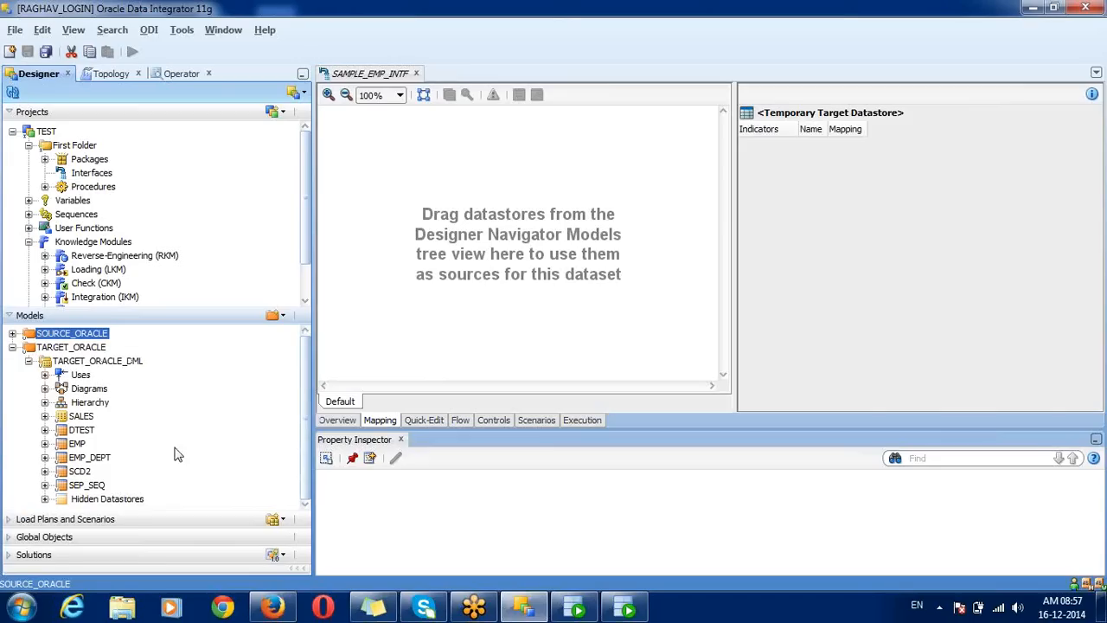
click(77, 444)
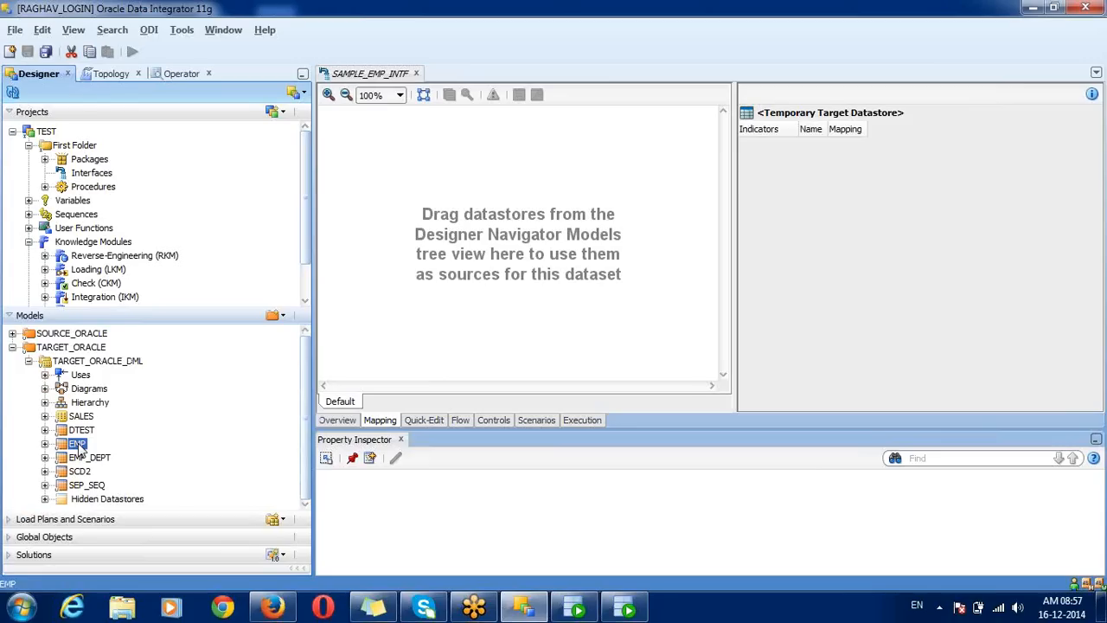
Step: Drop target EMP onto the Target Datastore, widen its Mapping column, and expand SOURCE_ORACLE
drag(79, 448, 841, 187)
drag(839, 181, 838, 181)
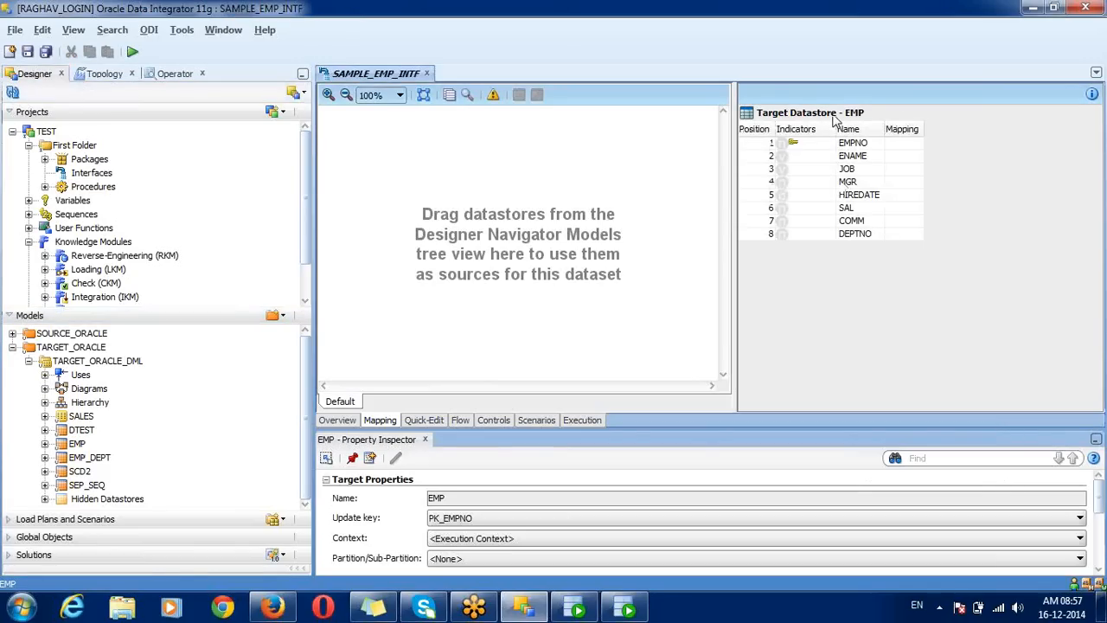
click(912, 145)
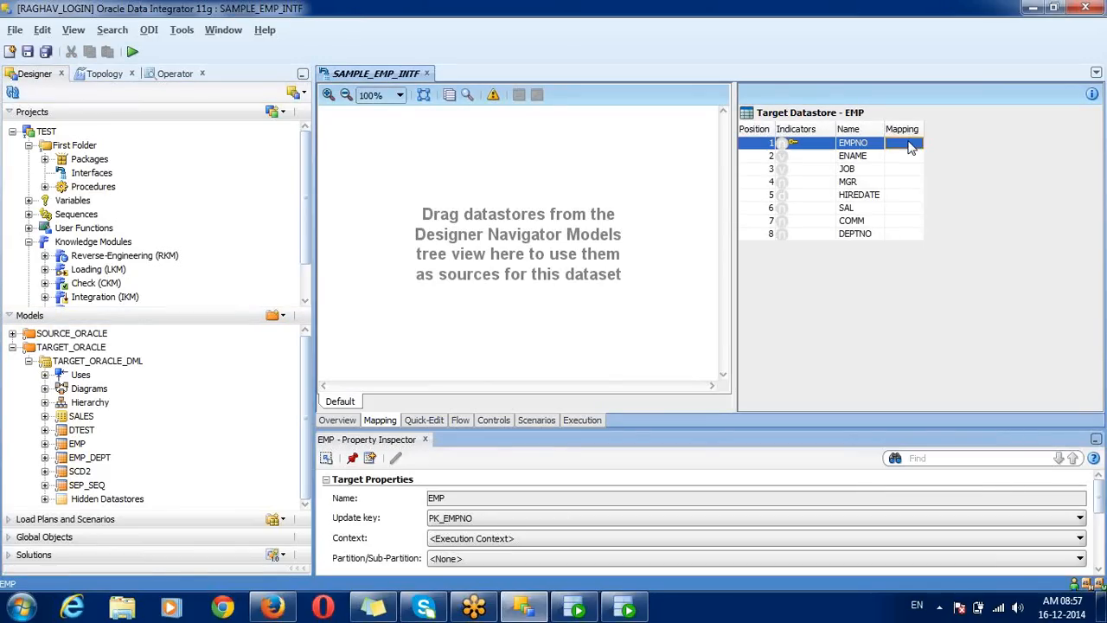
drag(924, 122, 1024, 122)
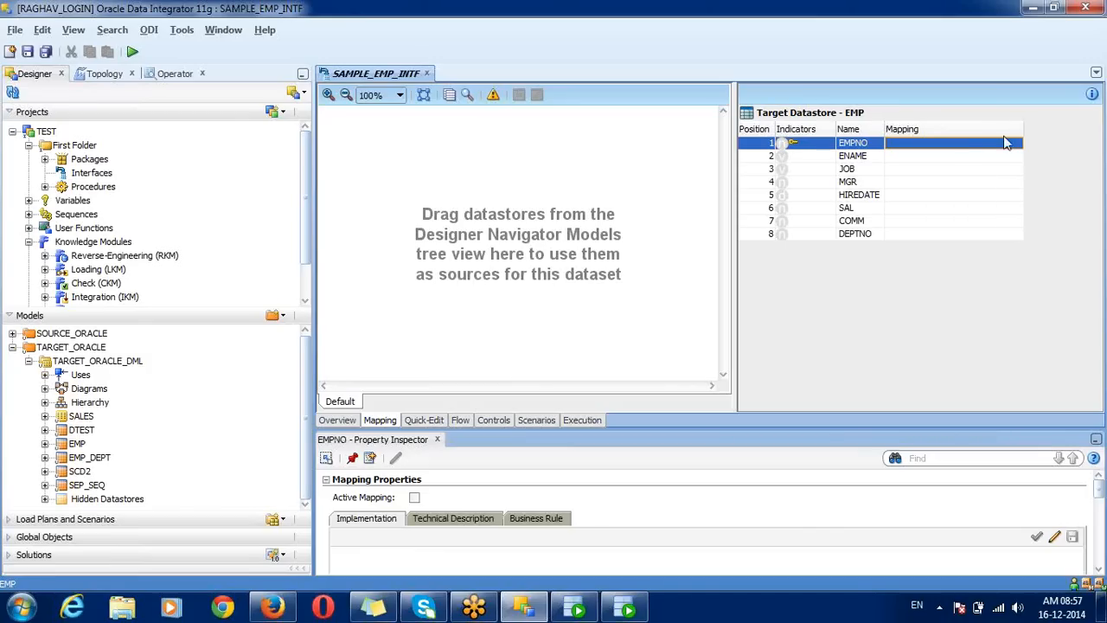
click(944, 155)
click(940, 144)
click(12, 334)
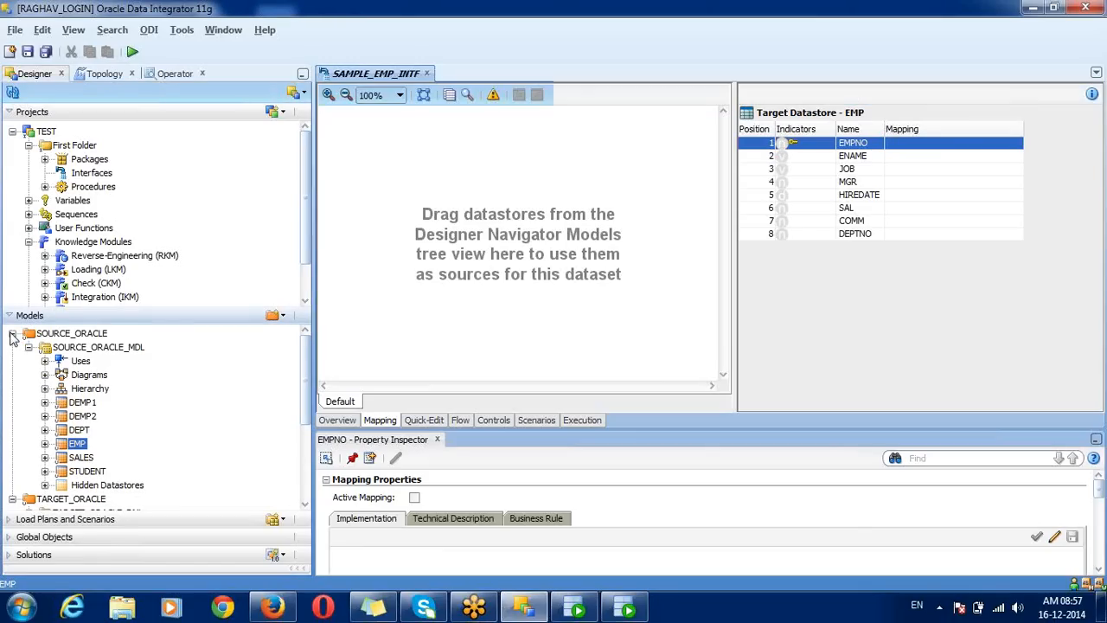
click(76, 444)
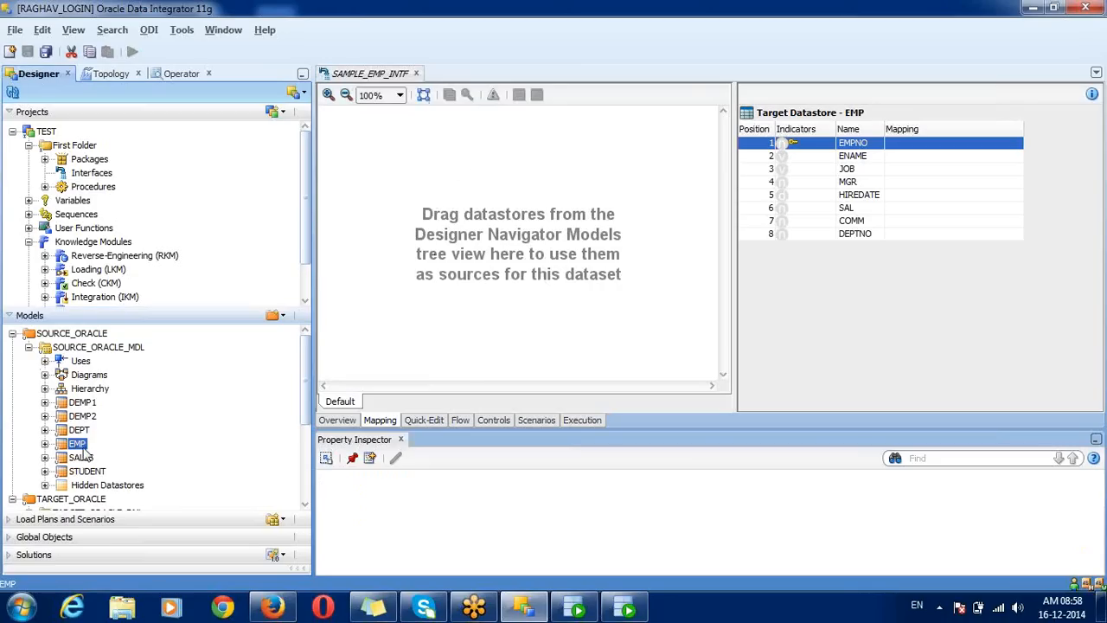
Step: Drag the source EMP datastore from SOURCE_ORACLE_MDL onto the mapping canvas
drag(82, 454, 485, 269)
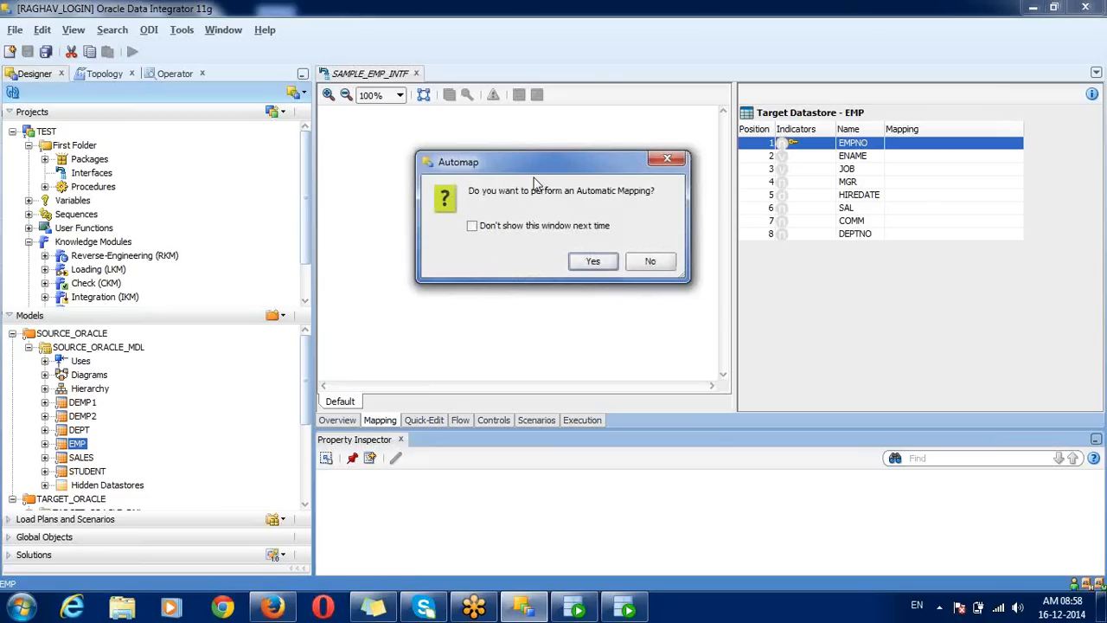
drag(529, 176, 509, 135)
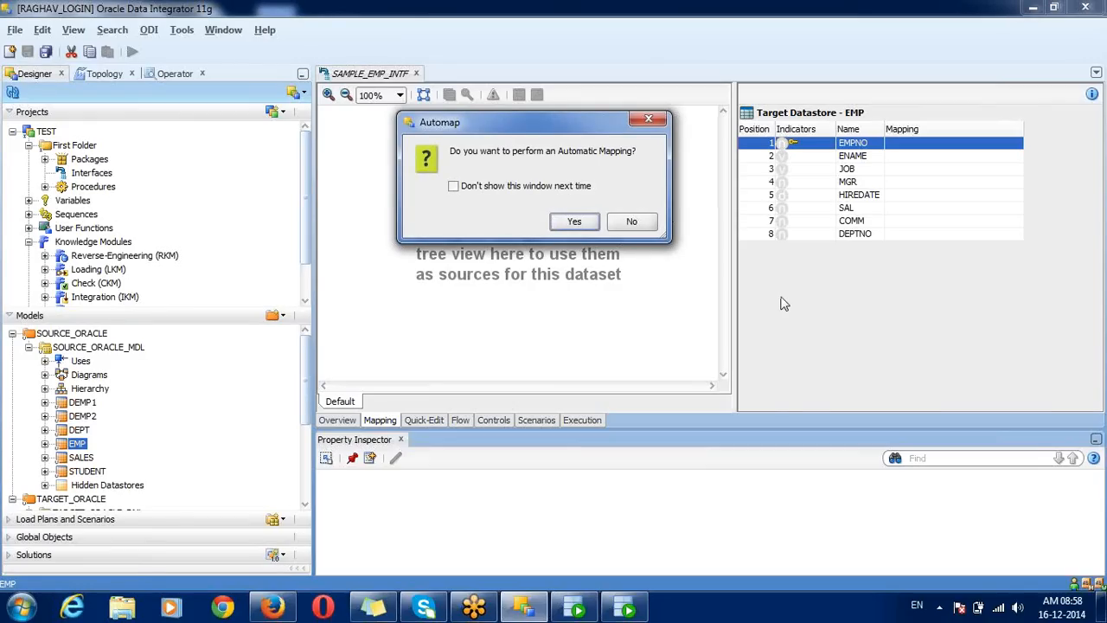
Step: Accept Automap so EMPNO through DEPTNO map to source EMP, then close the log
click(571, 222)
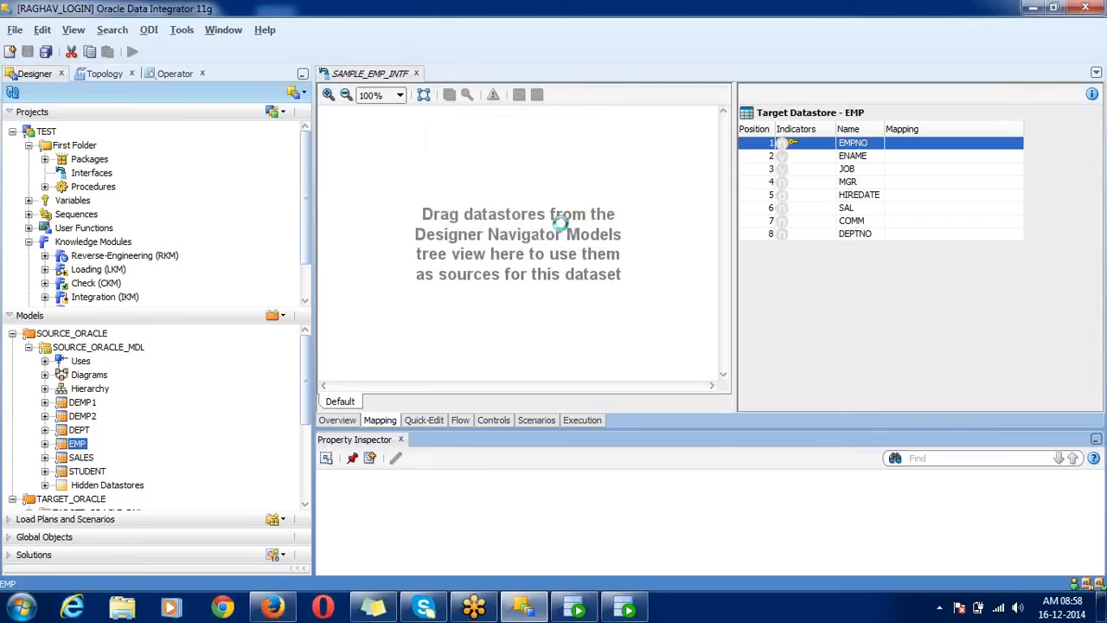
click(929, 144)
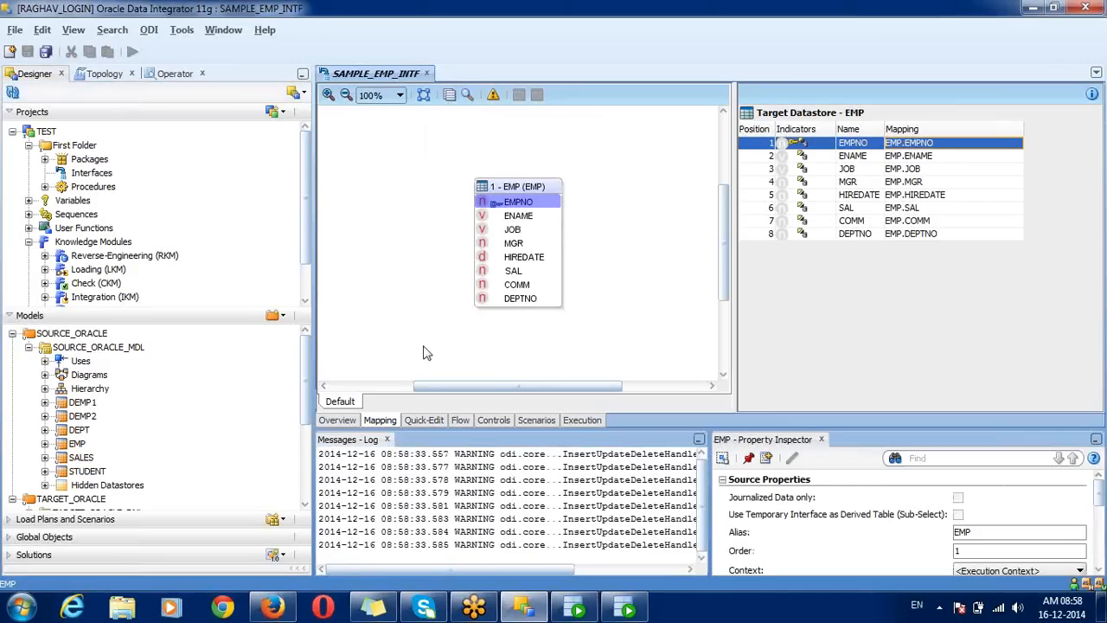
click(387, 440)
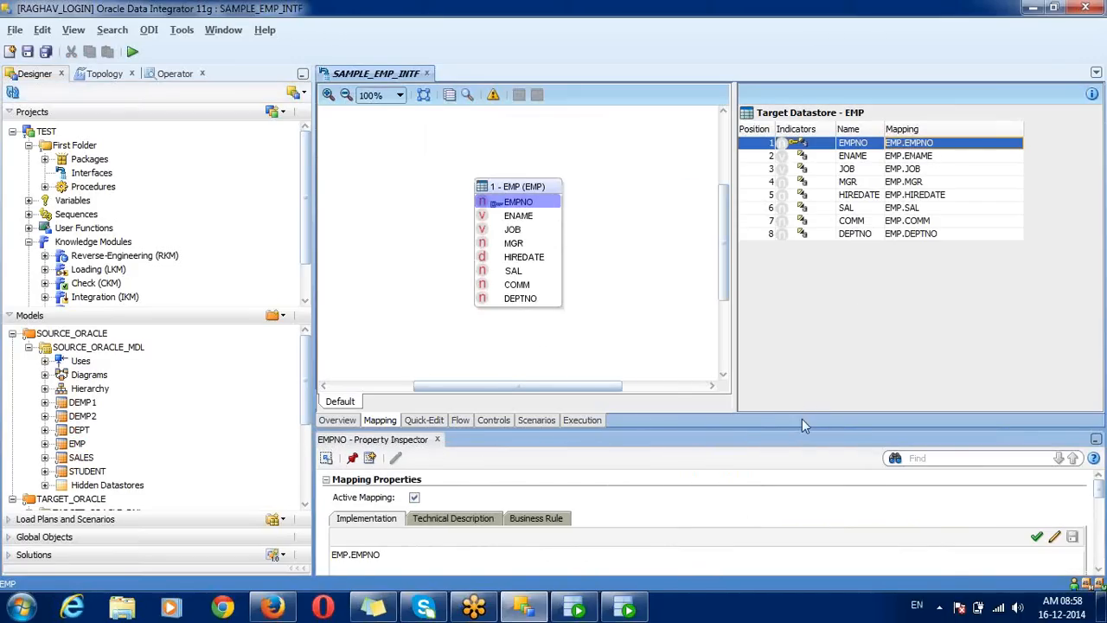
drag(800, 423, 801, 345)
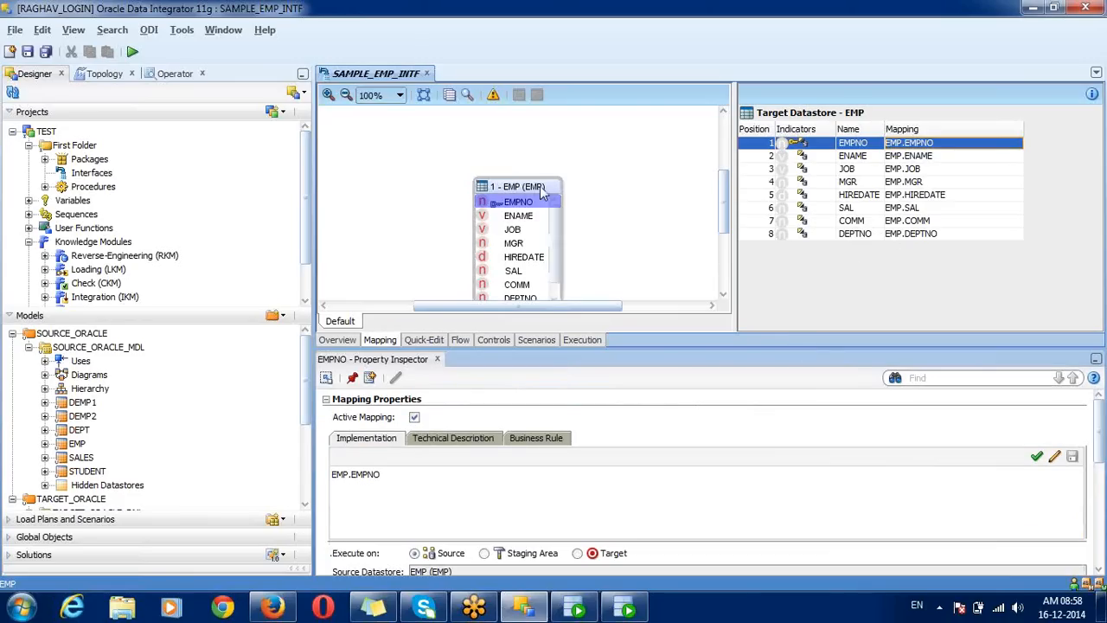
drag(544, 190, 533, 154)
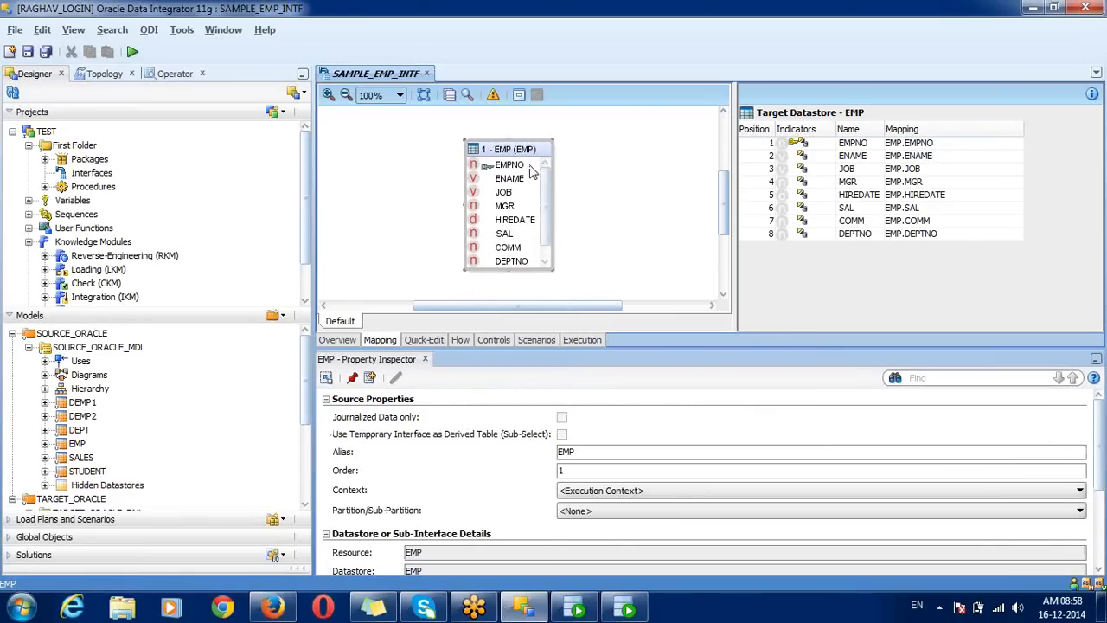
click(509, 166)
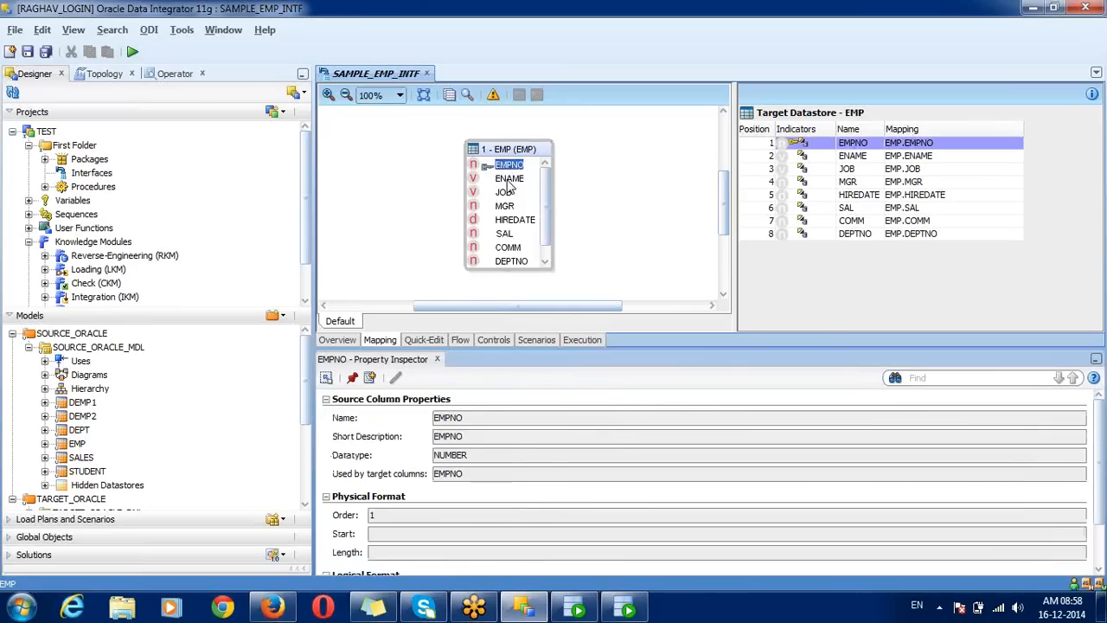
Step: Check source columns ENAME through HIREDATE, then show target EMP properties with update key PK_EMPNO
click(508, 179)
click(507, 192)
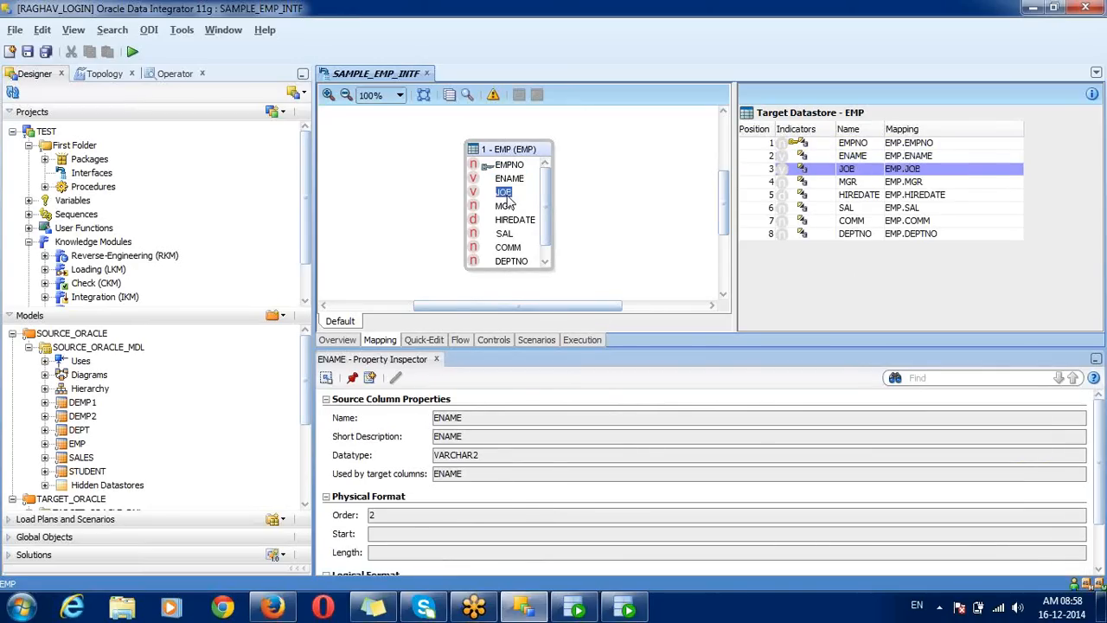
click(507, 208)
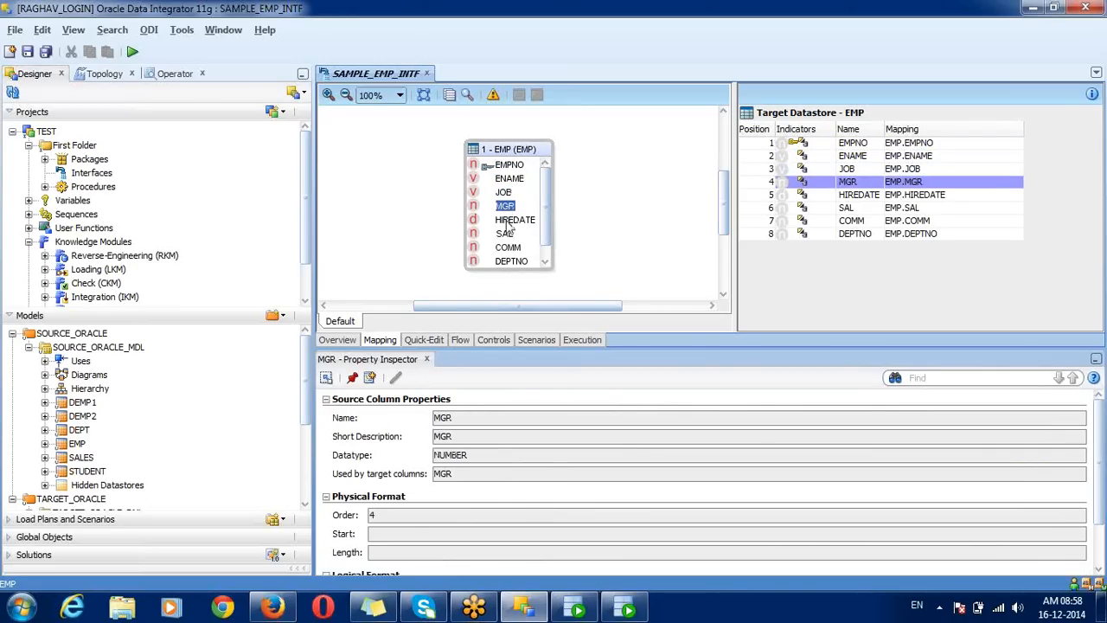
click(510, 220)
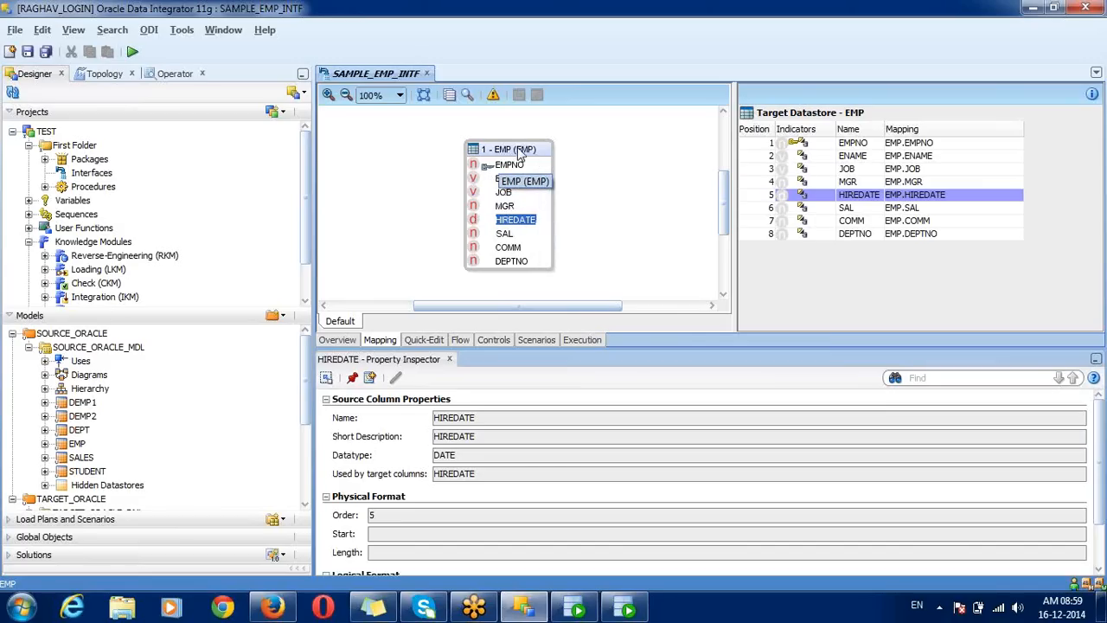
click(484, 169)
click(826, 118)
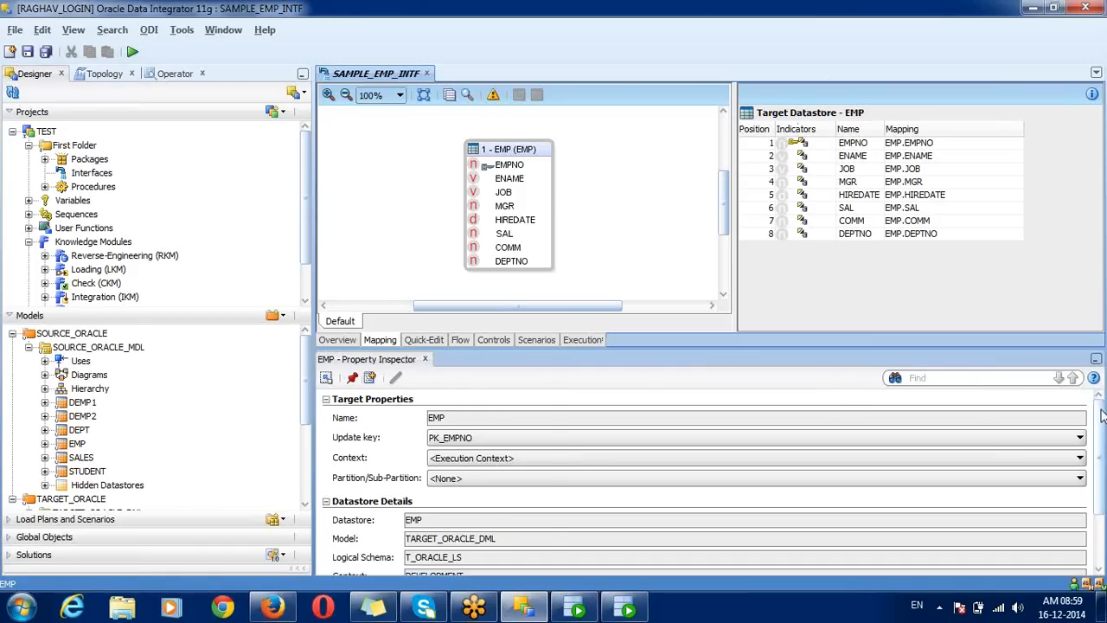
Step: Review target EMP's model, logical schema and data server, then show the source EMP details
drag(1101, 416, 1097, 464)
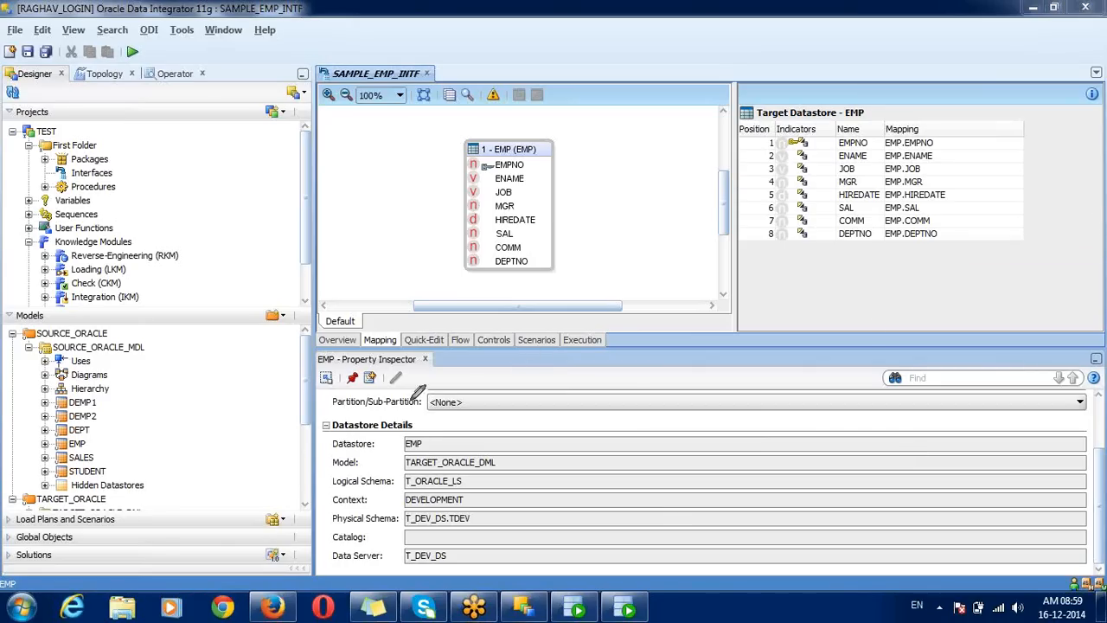
mouse_move(337, 451)
mouse_down()
mouse_move(417, 448)
mouse_move(408, 432)
mouse_move(329, 437)
mouse_move(335, 449)
mouse_move(436, 454)
mouse_up()
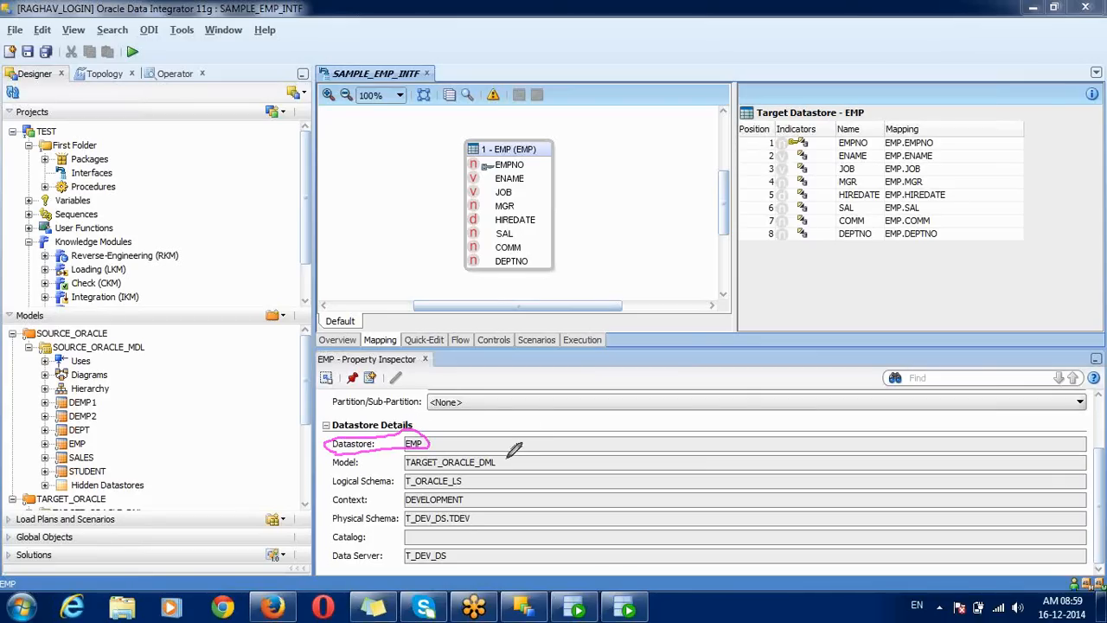
drag(507, 455, 524, 444)
drag(473, 478, 507, 472)
mouse_move(481, 512)
mouse_down()
mouse_move(485, 521)
mouse_move(500, 505)
mouse_up()
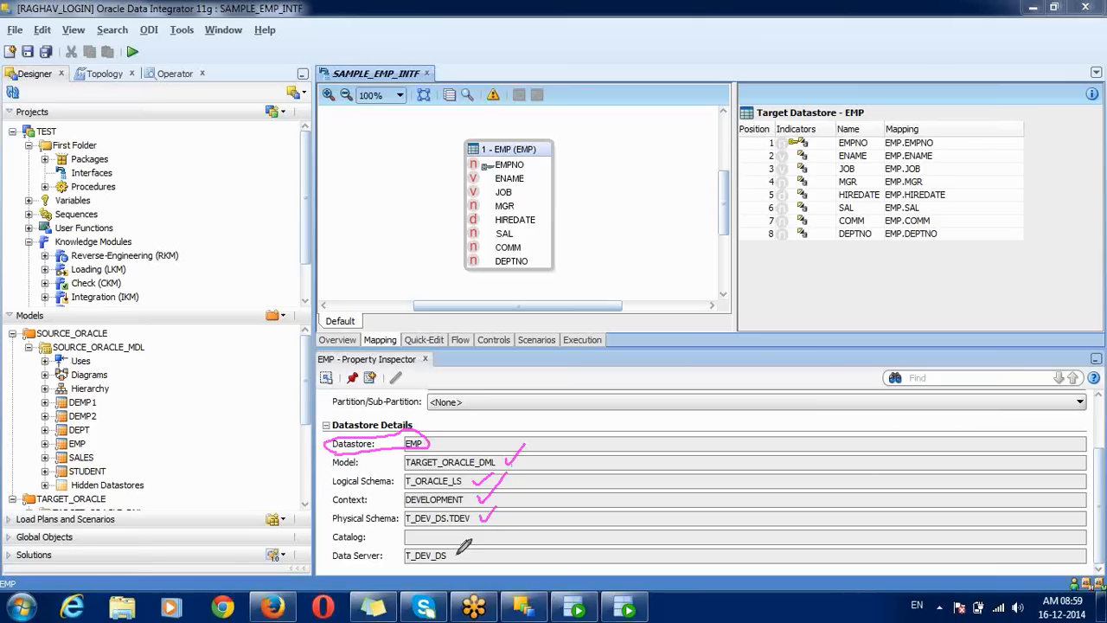
drag(456, 557, 505, 522)
mouse_move(886, 109)
mouse_down()
mouse_move(749, 89)
mouse_move(757, 178)
mouse_move(777, 209)
mouse_move(908, 261)
mouse_move(991, 197)
mouse_move(923, 99)
mouse_move(895, 111)
mouse_up()
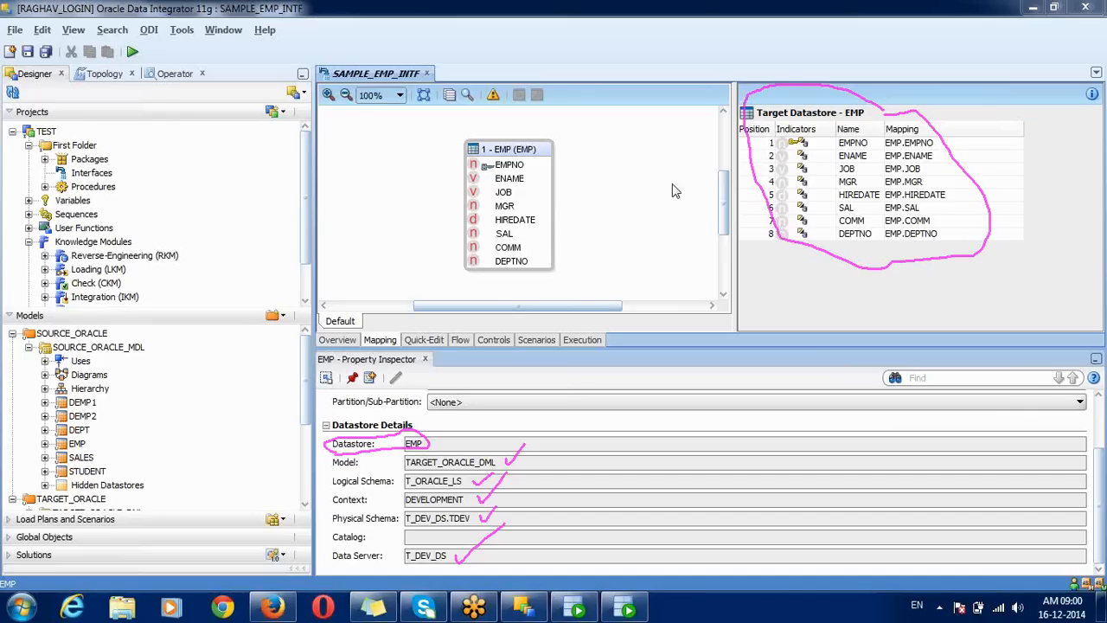
Step: Glance at source EMP, then display target EMP properties: update key PK_EMPNO, model TARGET_ORACLE_DML
click(540, 153)
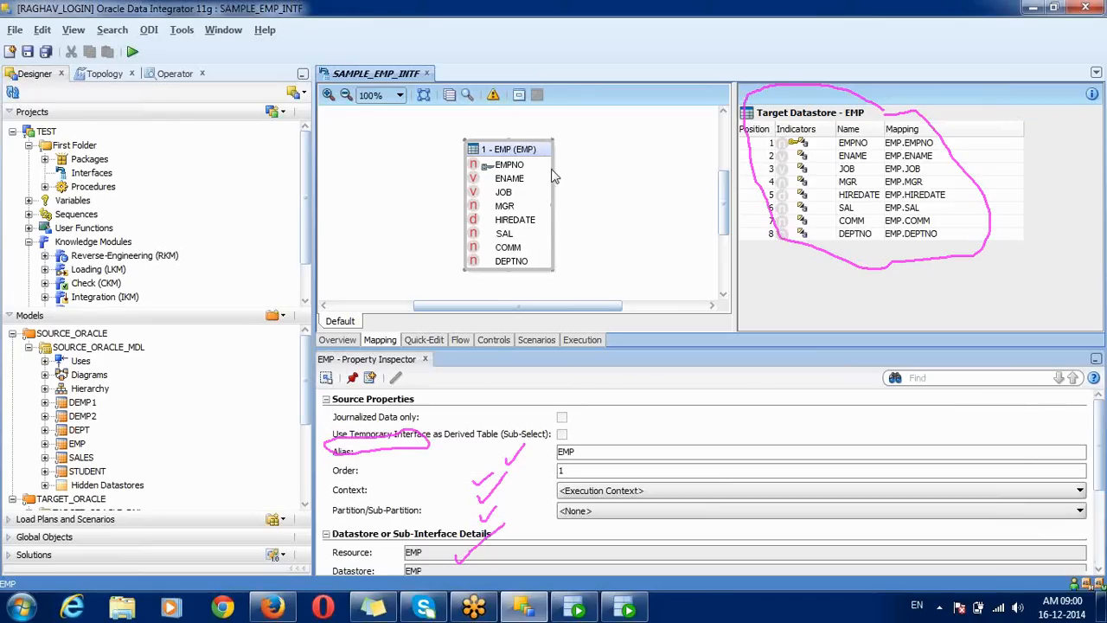
drag(1098, 457, 1101, 512)
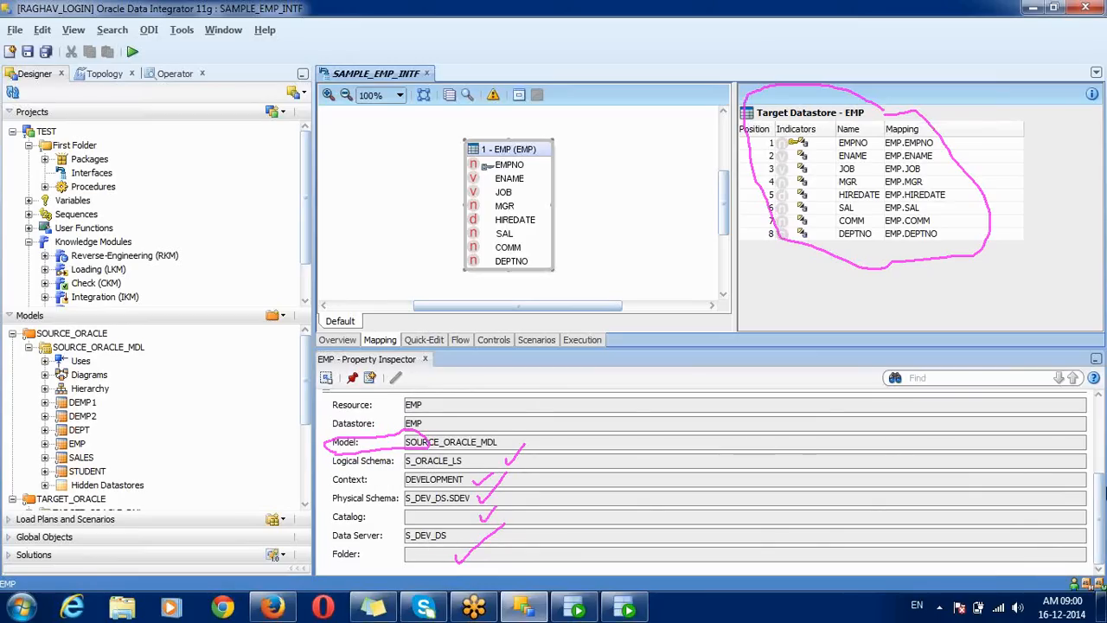
drag(1101, 493, 1102, 431)
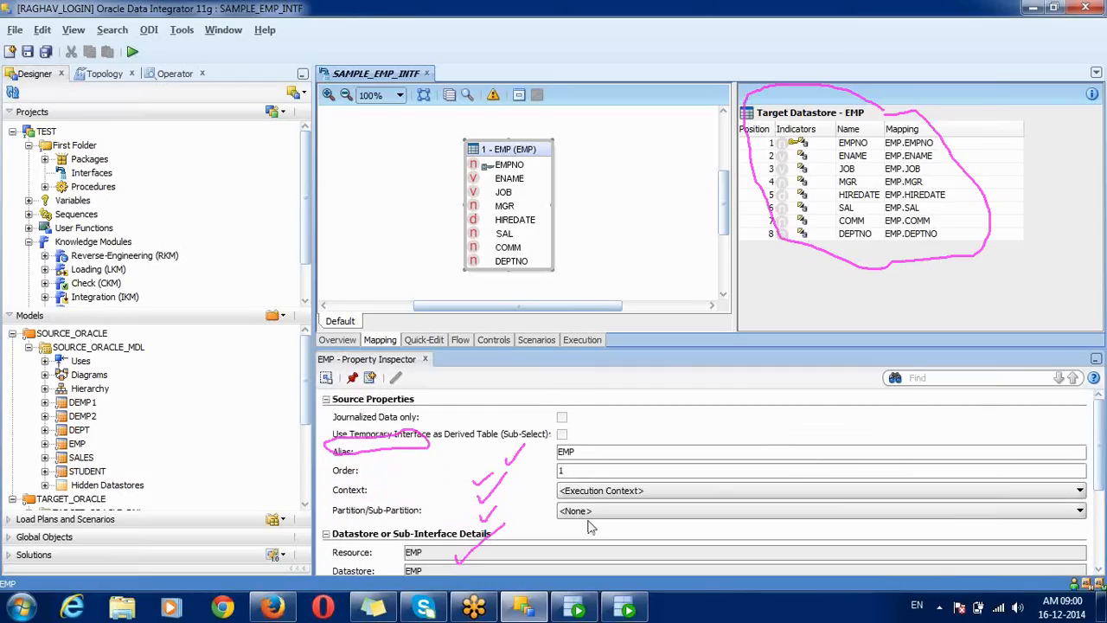
click(847, 119)
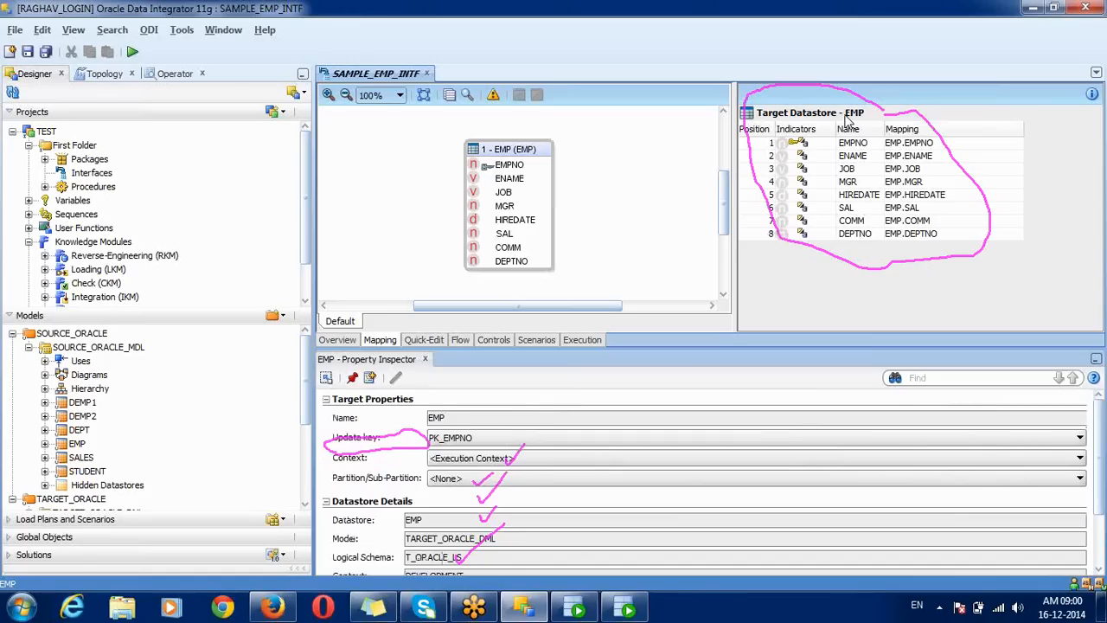
Step: Browse the target EMP table's 18 rows in the Data Editor, then open the Overview definition
right_click(847, 121)
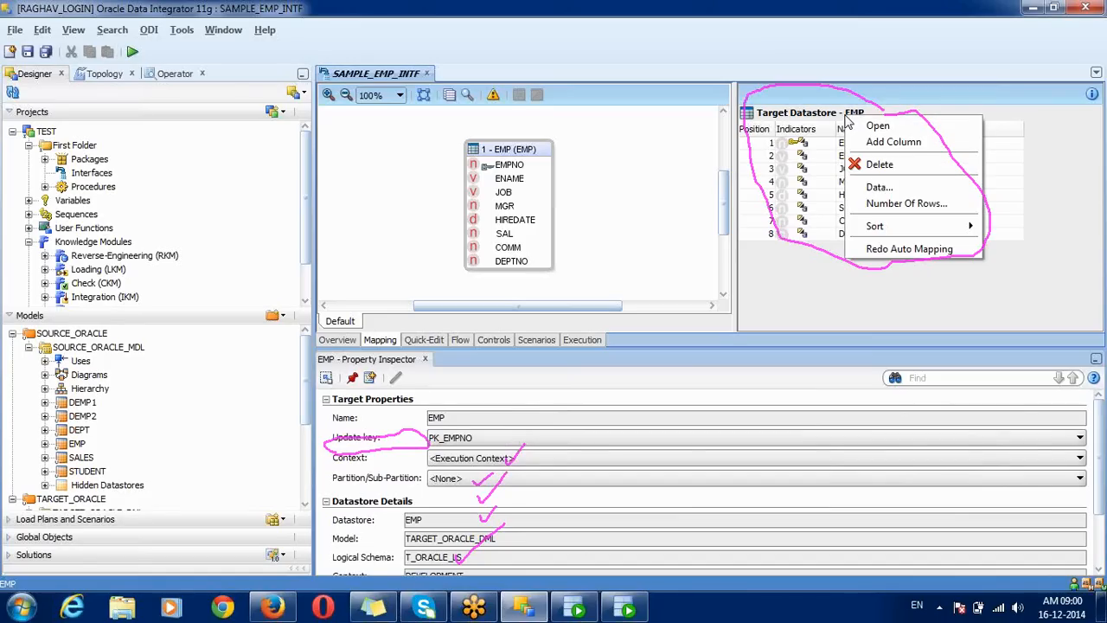
click(888, 190)
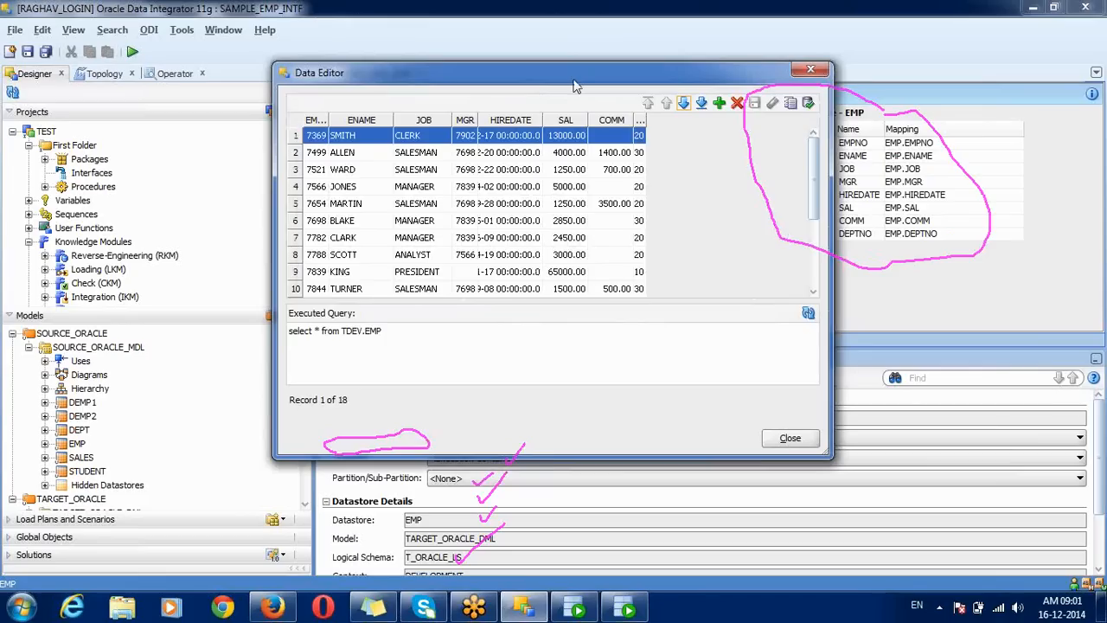
drag(575, 86, 488, 90)
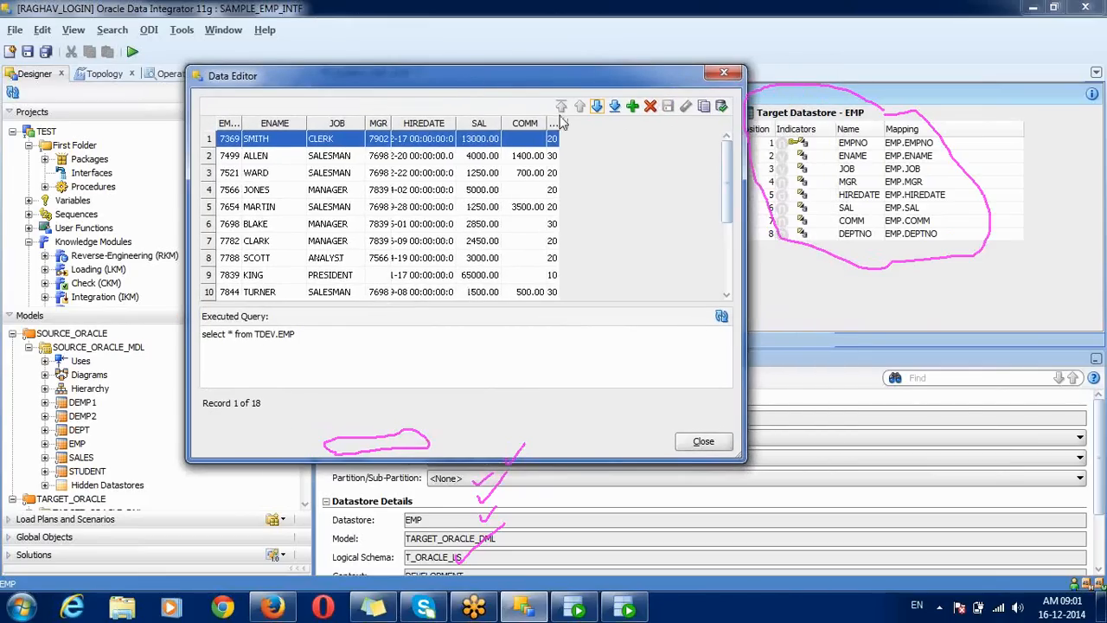
drag(559, 122, 619, 123)
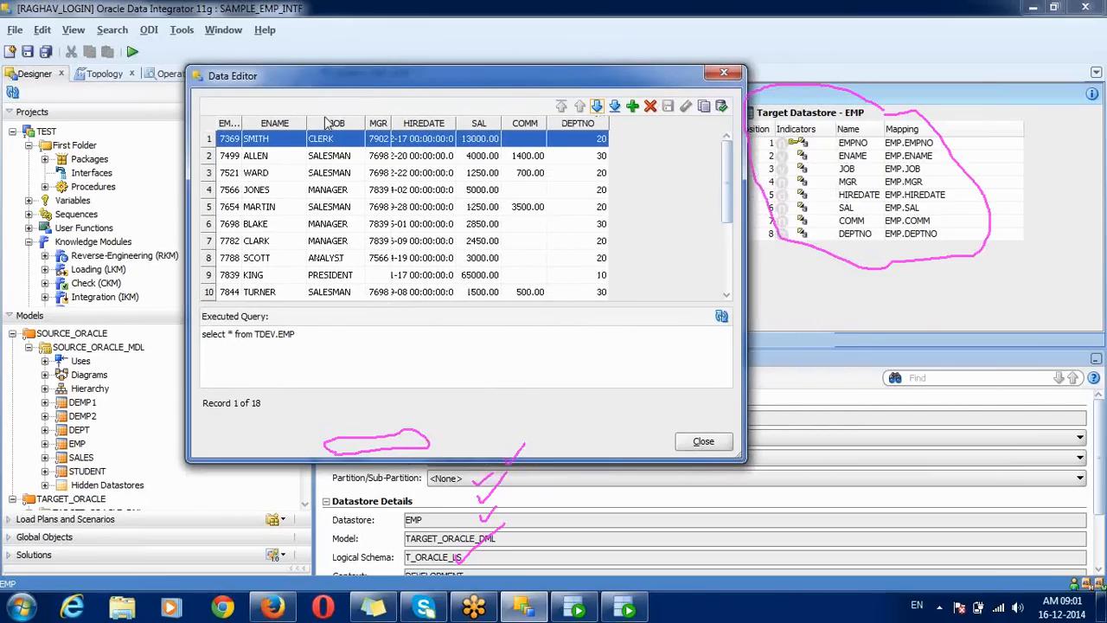
drag(242, 123, 270, 123)
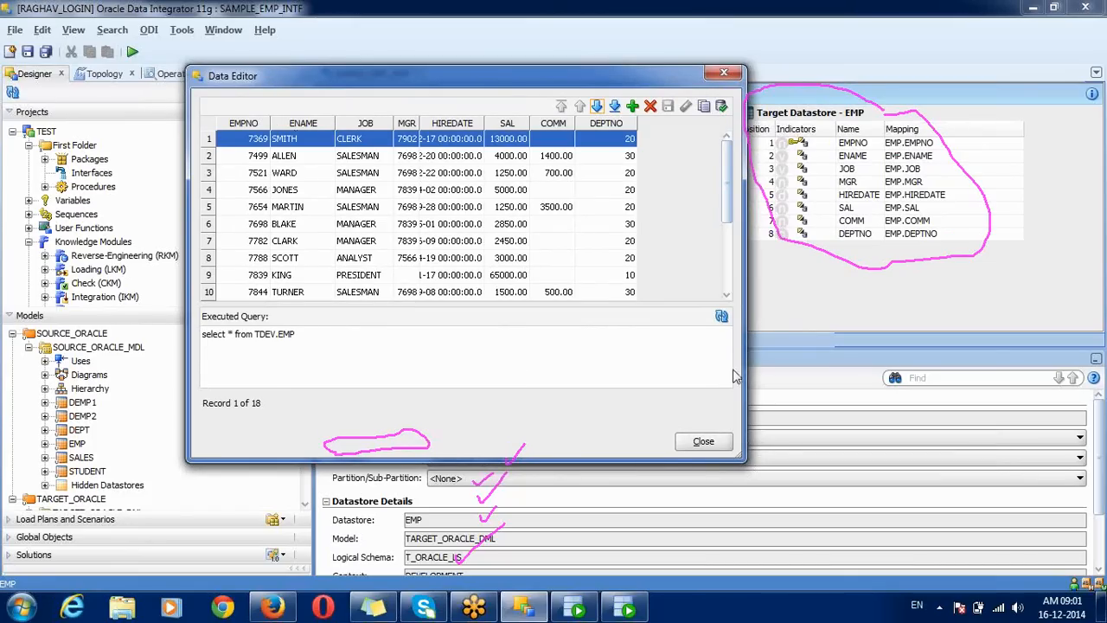
click(723, 319)
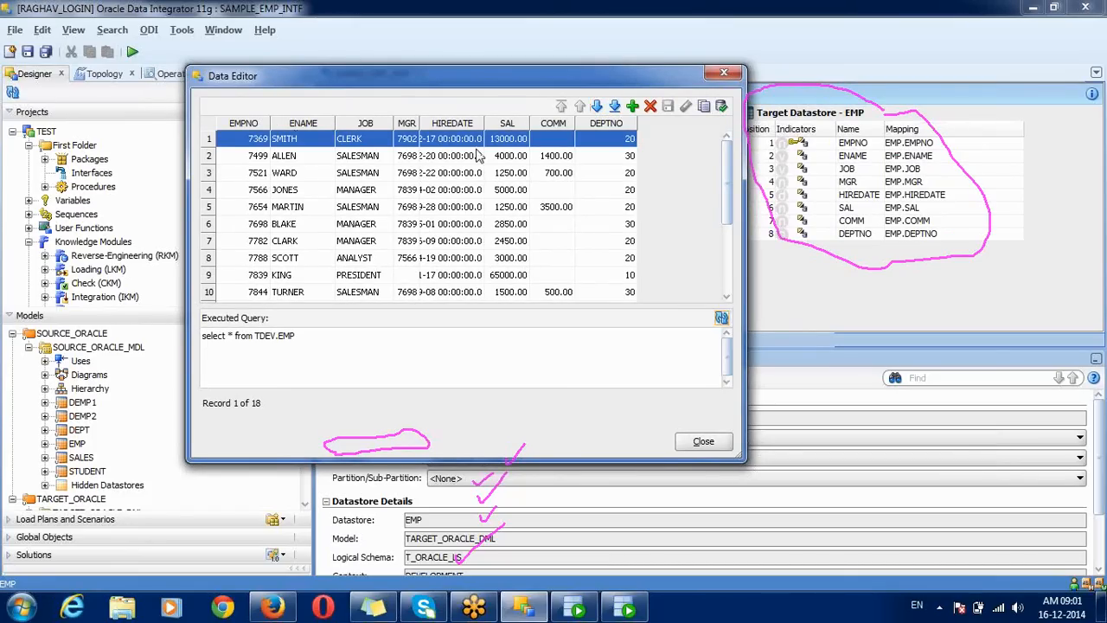
drag(420, 122, 554, 124)
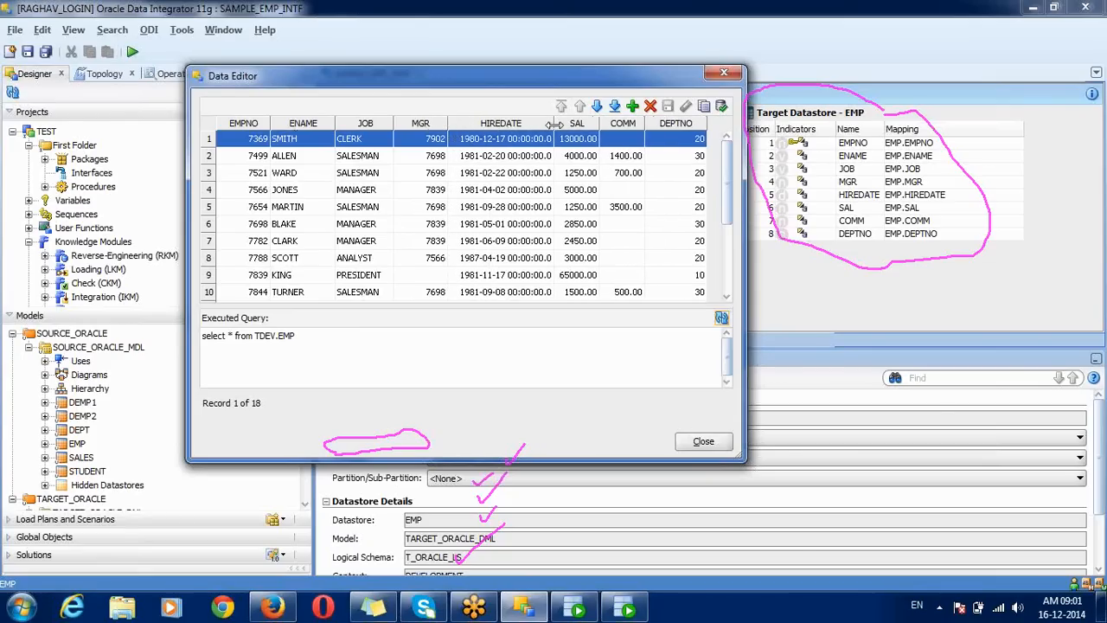
click(702, 443)
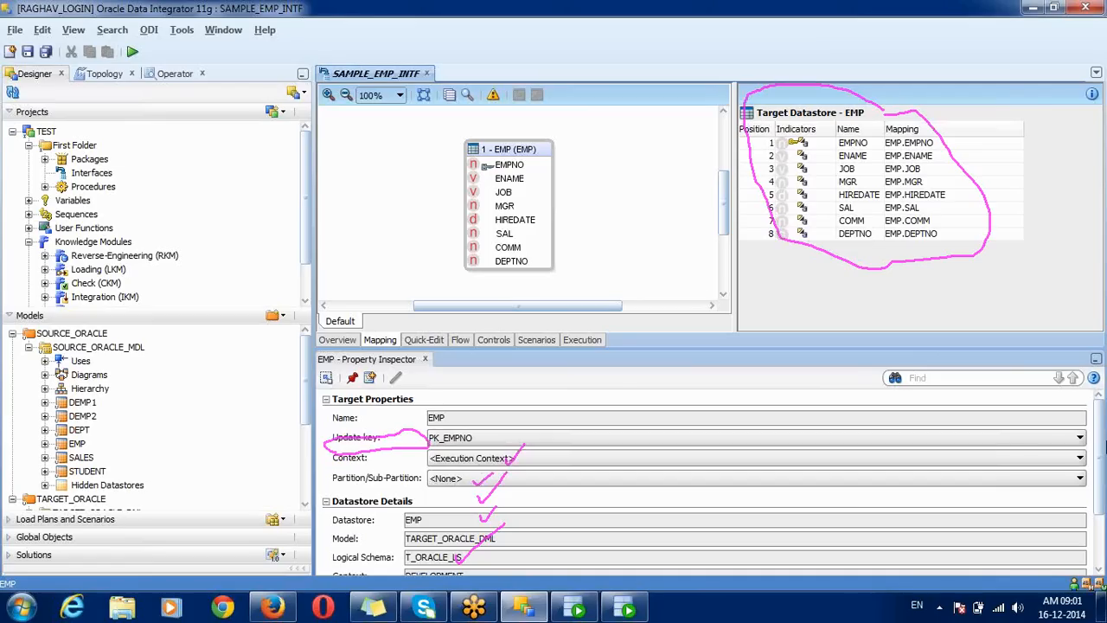
scroll(1100, 484, down, 3)
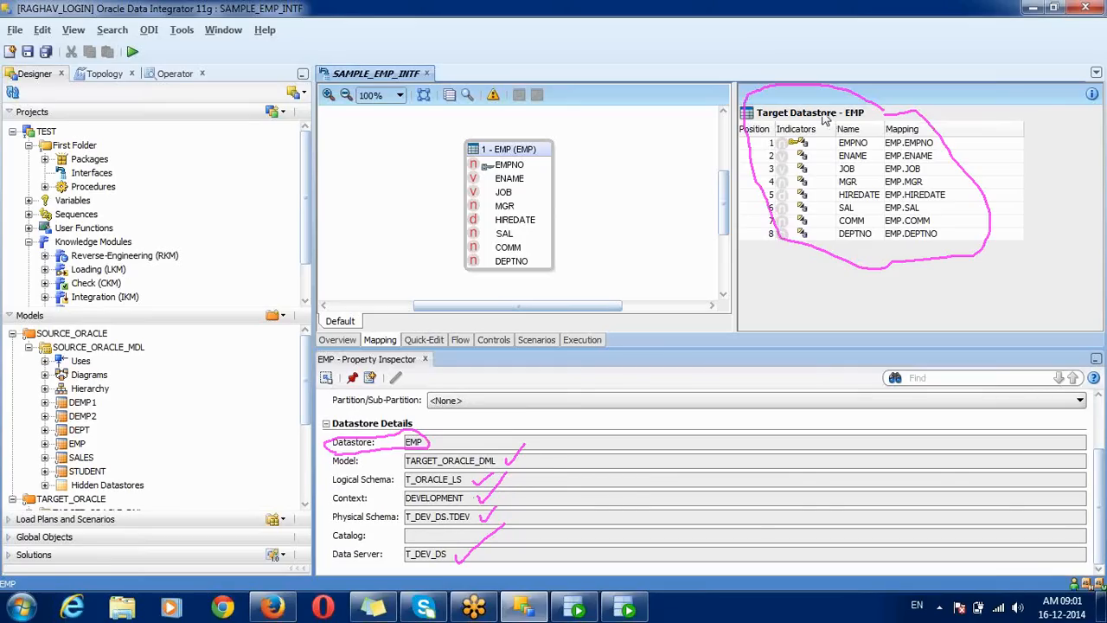
click(339, 340)
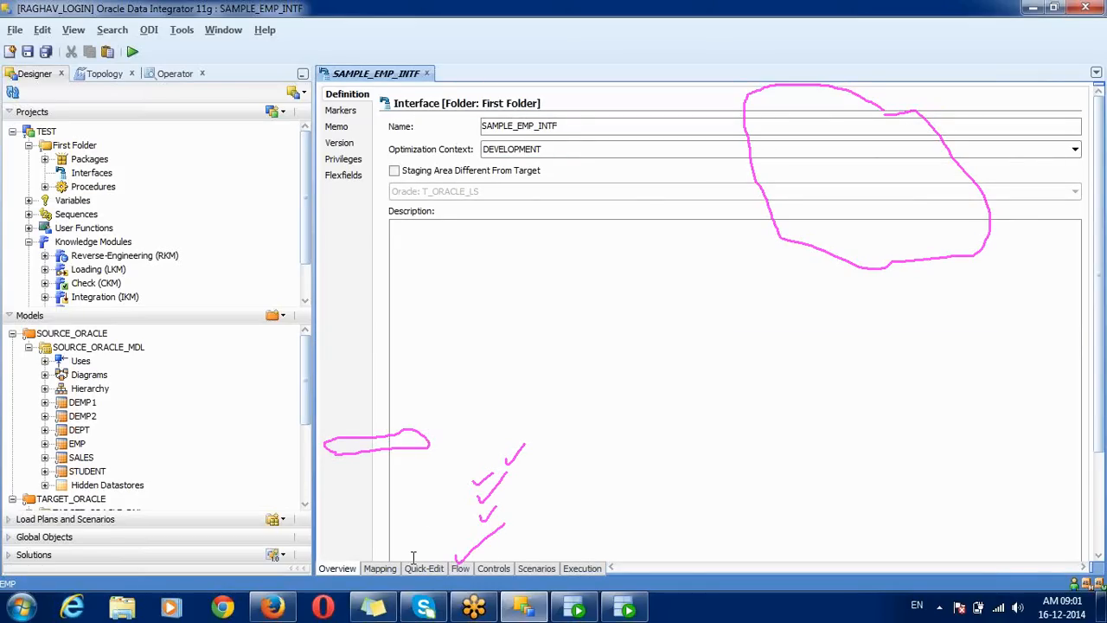
Step: Back on the Mapping tab, count the source EMP table's rows, which returns 18
click(380, 568)
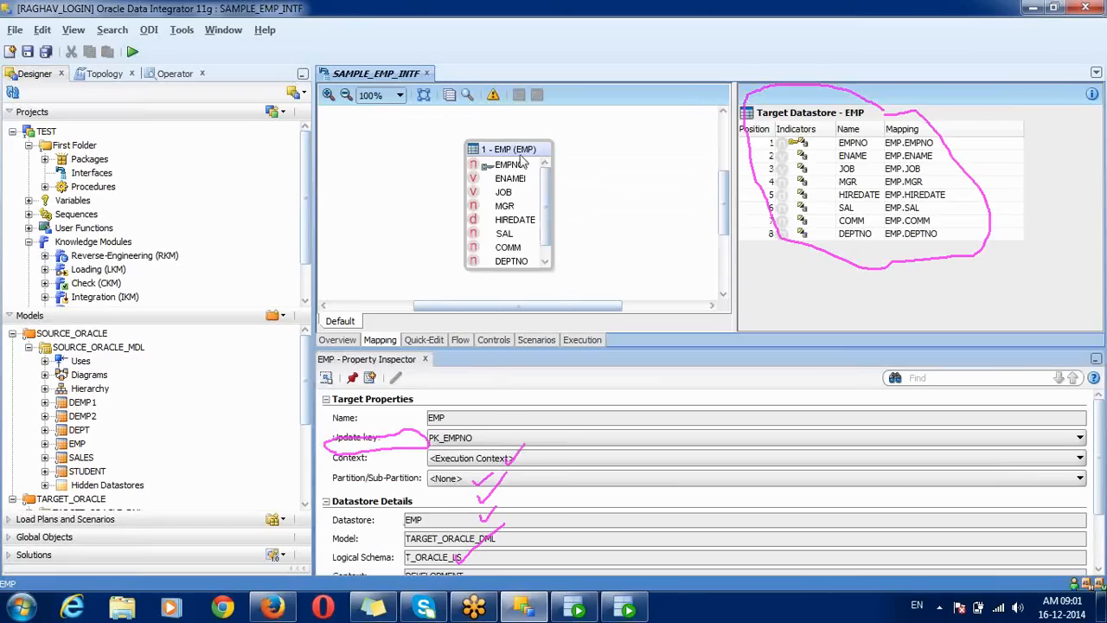
right_click(519, 151)
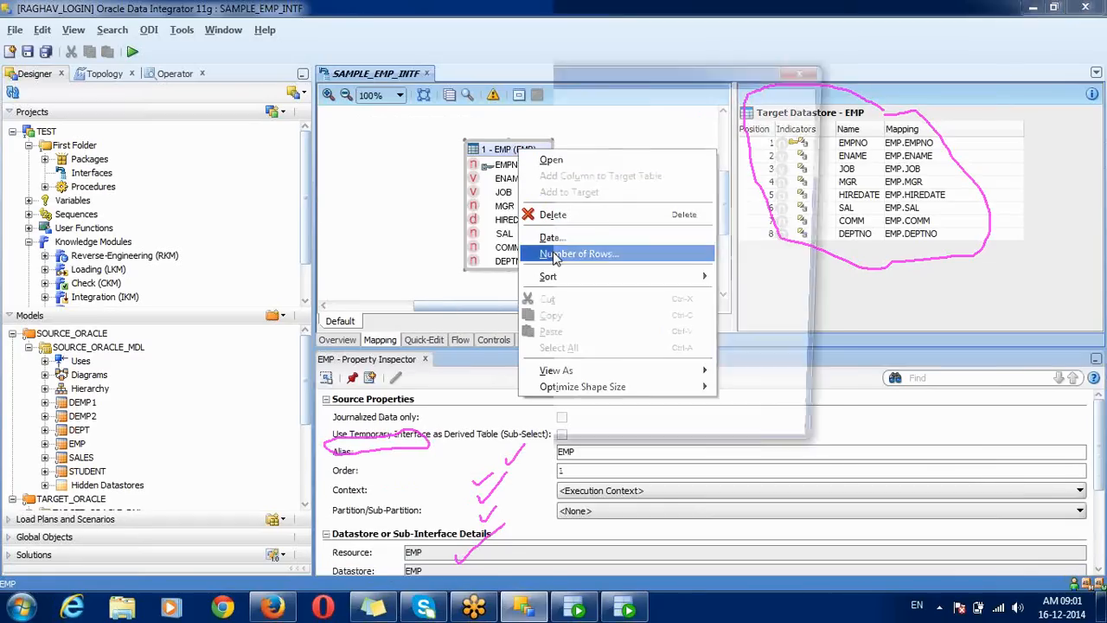
click(556, 254)
click(353, 141)
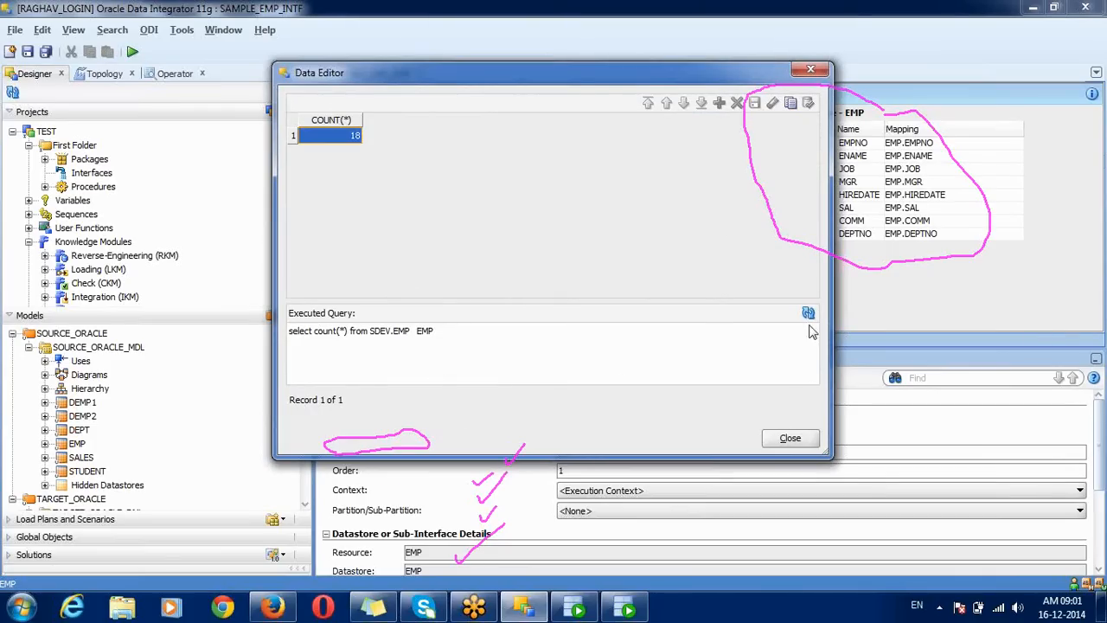
Step: Inspect the executed count query in the row count viewer, then close it
click(1100, 216)
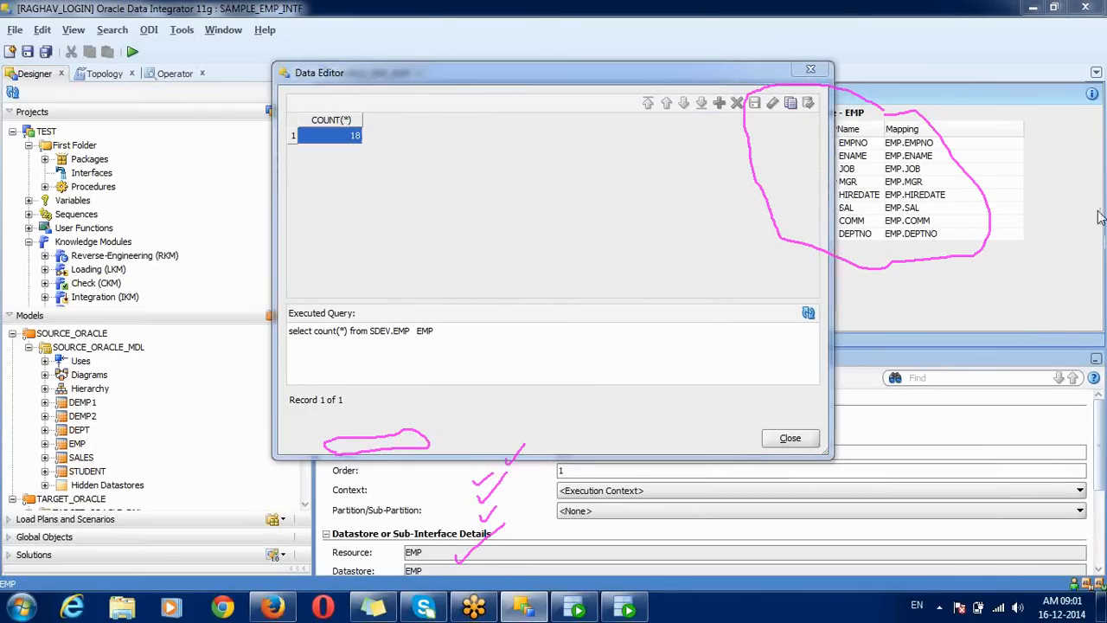
click(1025, 324)
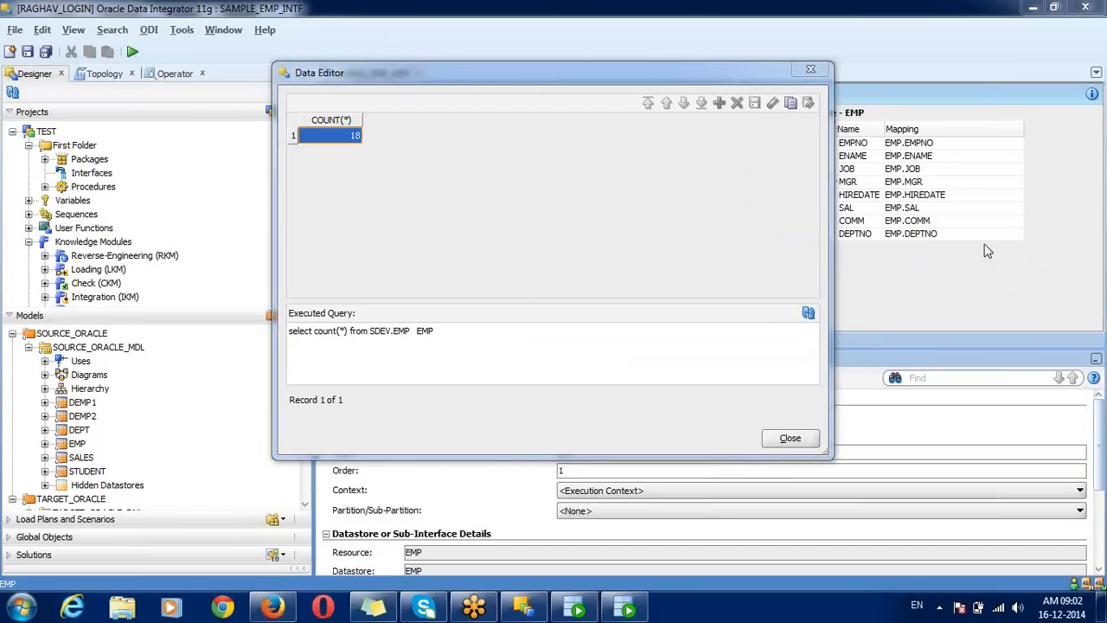
mouse_move(437, 355)
mouse_down()
mouse_move(346, 293)
mouse_move(288, 295)
mouse_move(295, 337)
mouse_move(387, 358)
mouse_move(440, 355)
mouse_move(461, 330)
mouse_up()
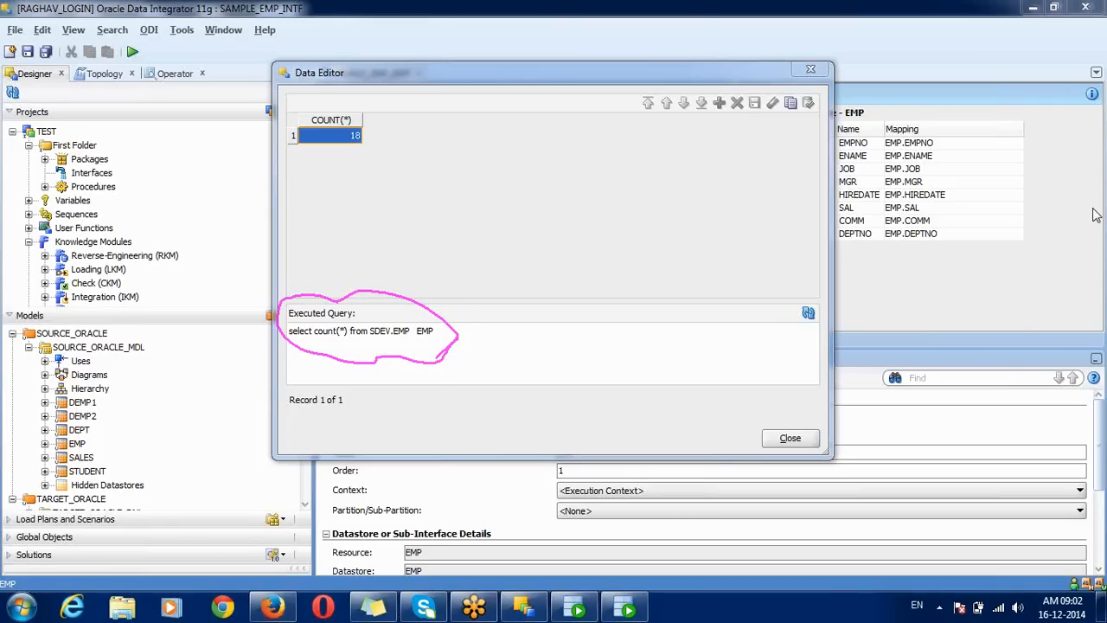
click(997, 309)
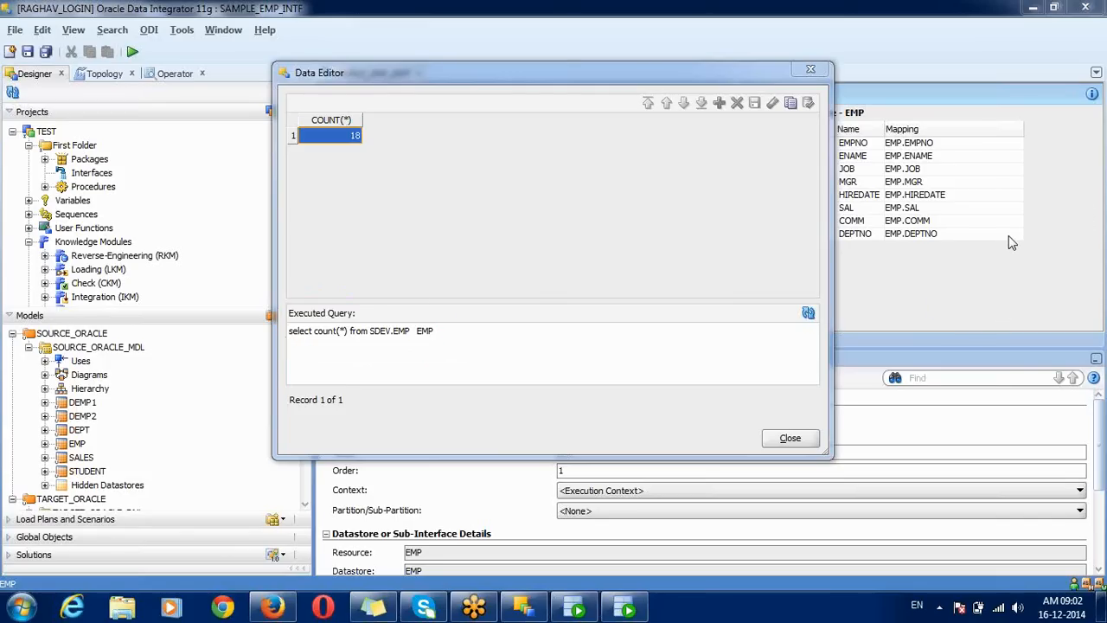
click(429, 337)
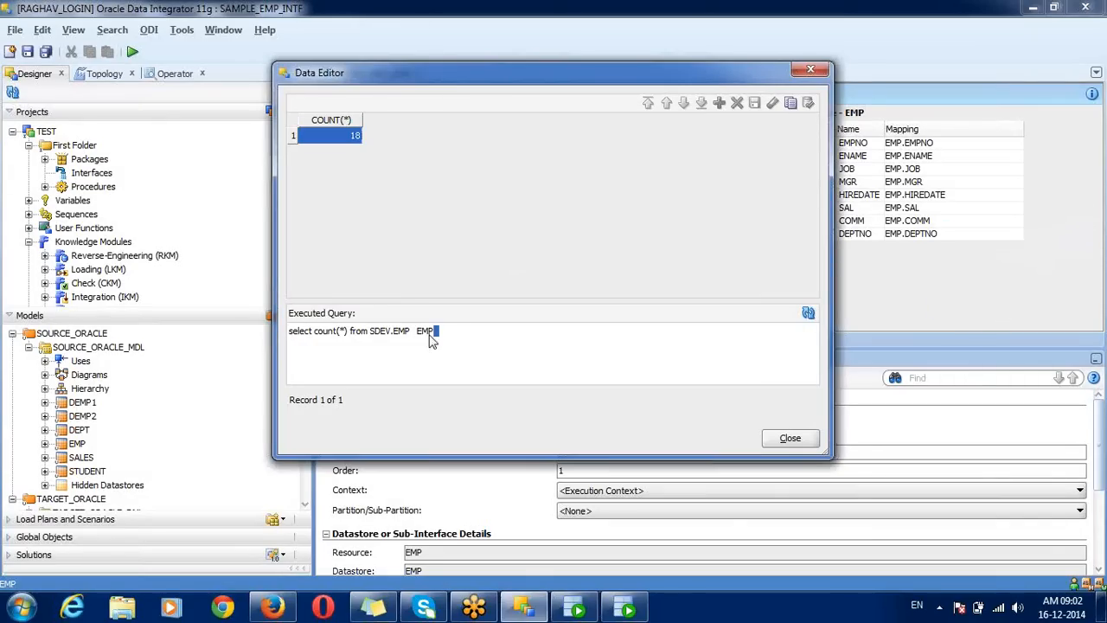
triple_click(354, 337)
click(353, 338)
click(783, 438)
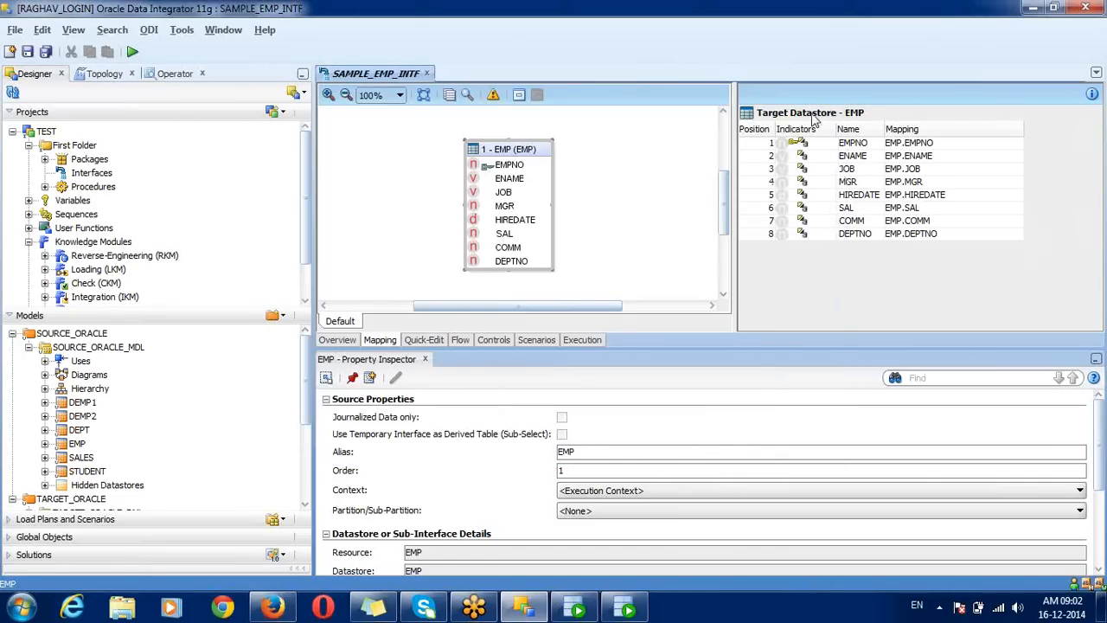
Step: Count the target EMP table's rows, confirming 18, and close the result viewer
right_click(813, 120)
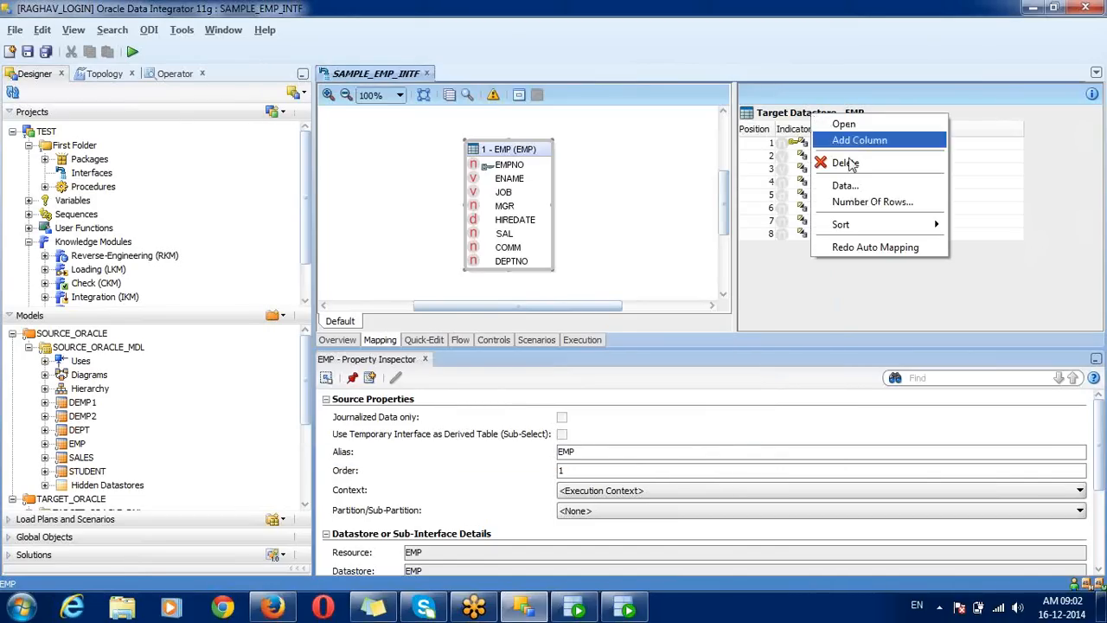
click(860, 202)
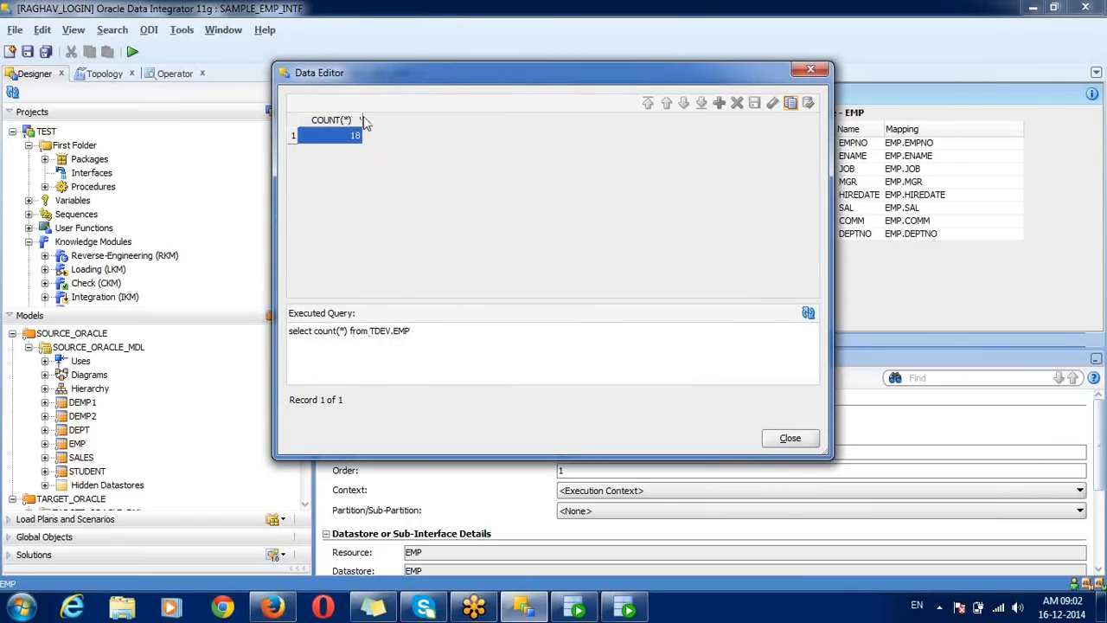
drag(362, 120, 385, 120)
click(790, 438)
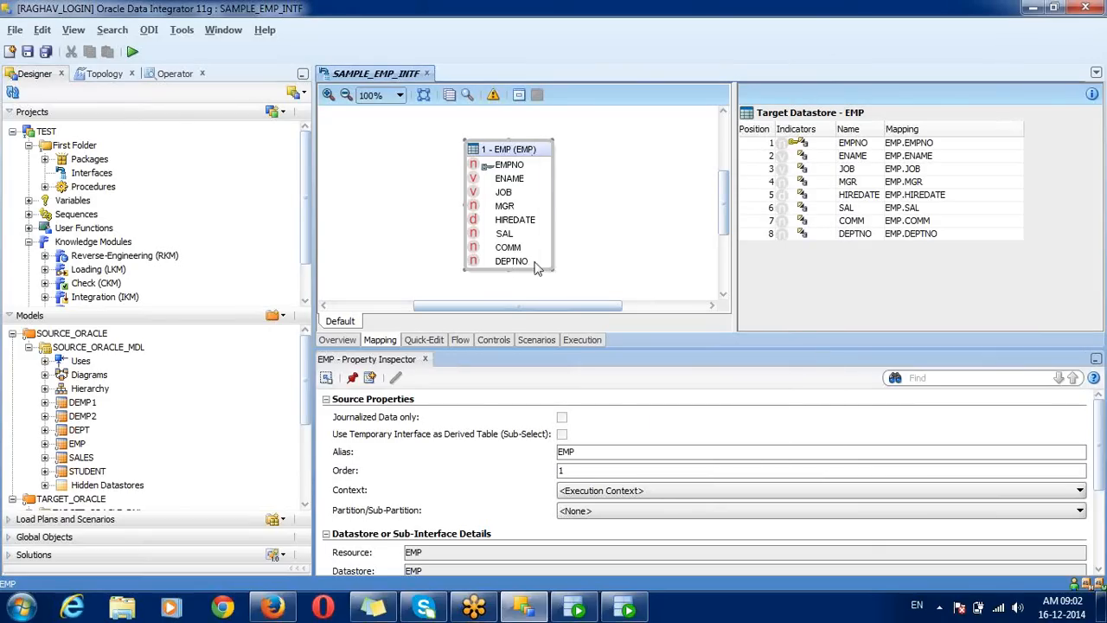
Step: Move the source EMP box up and left, then show target EMP datastore properties
click(794, 120)
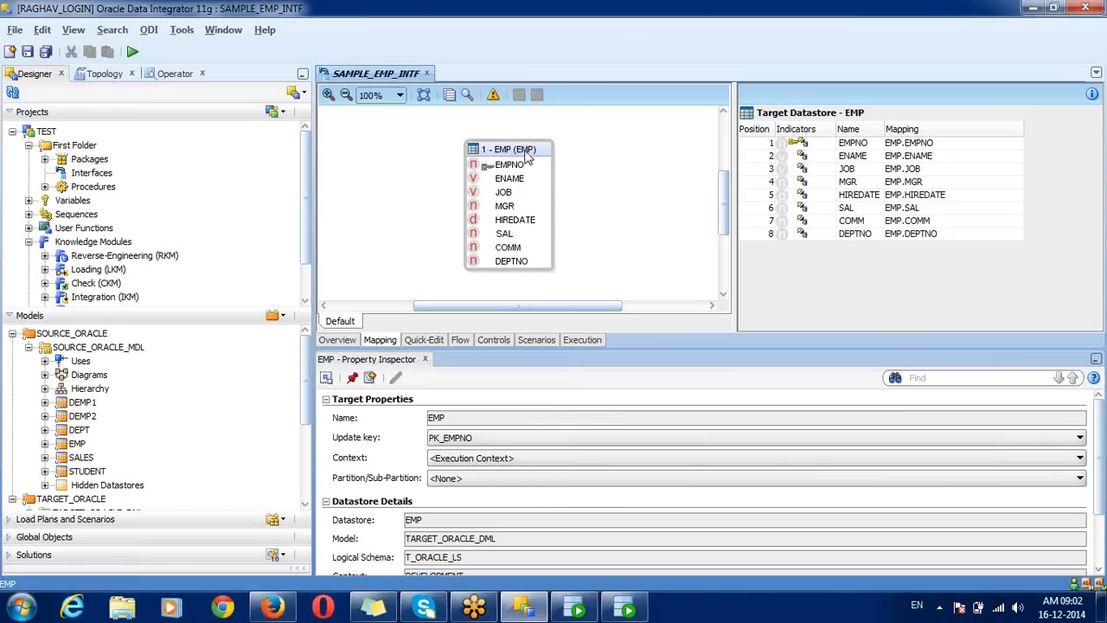
drag(528, 154, 493, 146)
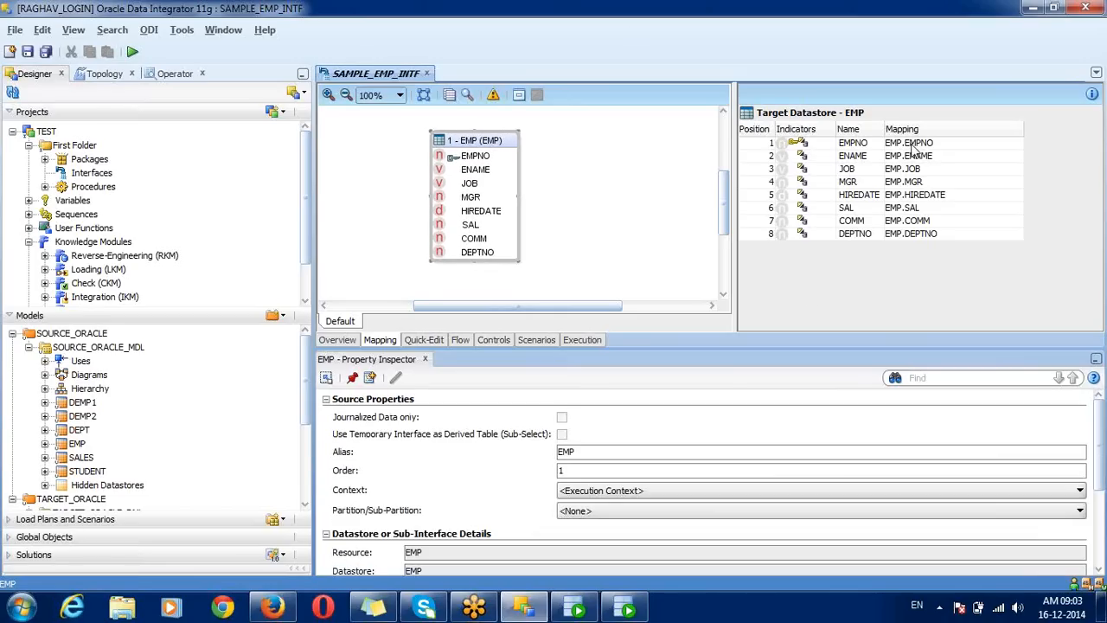
click(852, 119)
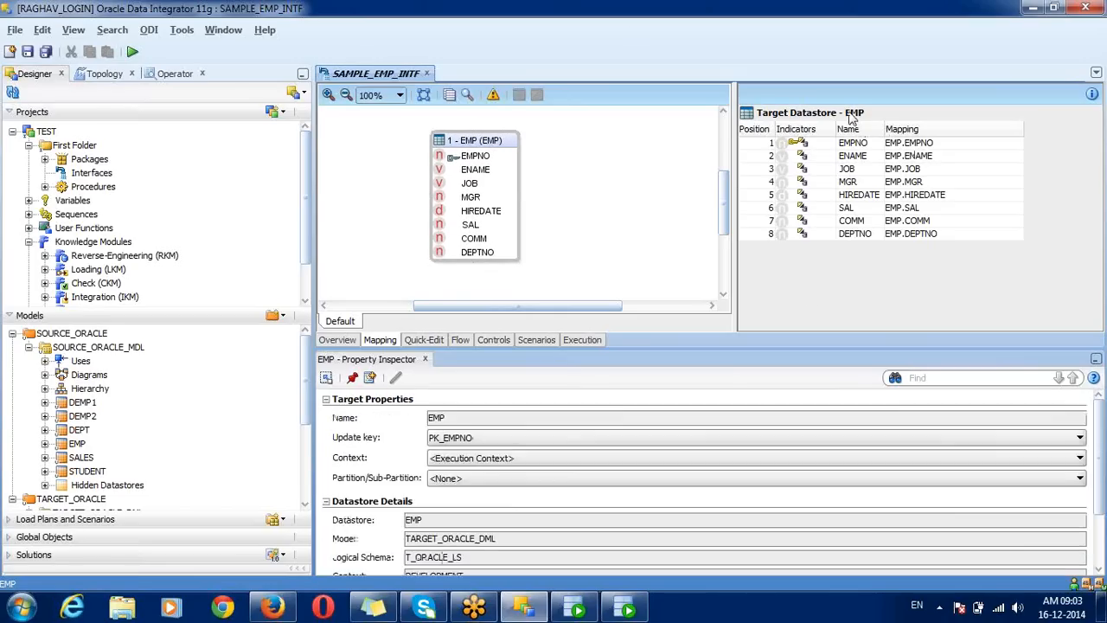
Step: Clear the existing mapping expressions of the target DEPTNO and COMM columns
click(937, 235)
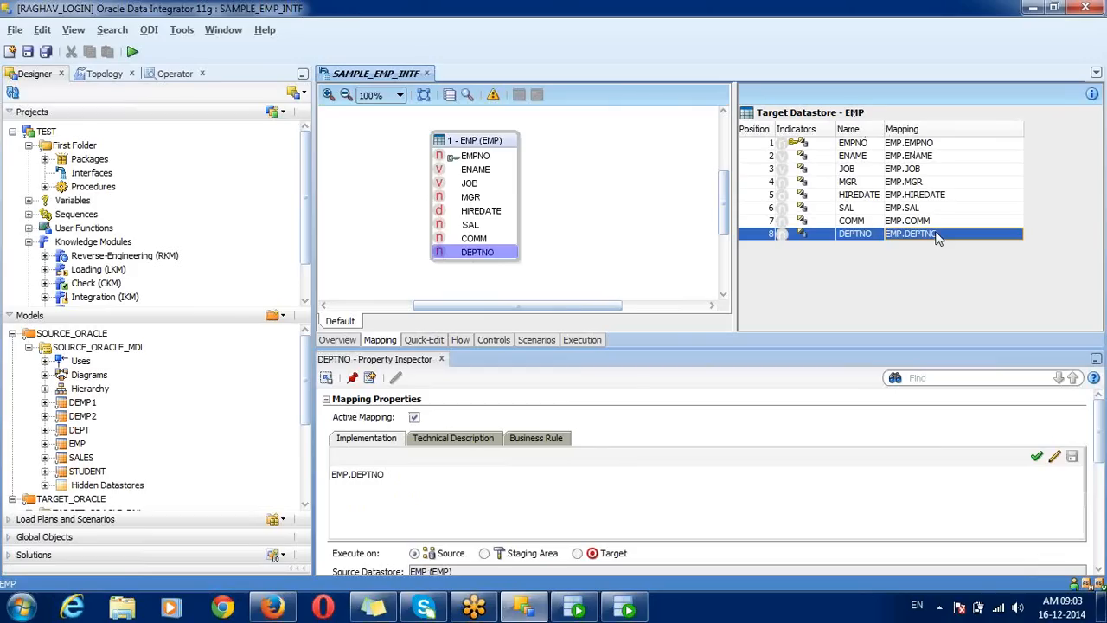
click(568, 470)
key(ctrl+a)
key(BackSpace)
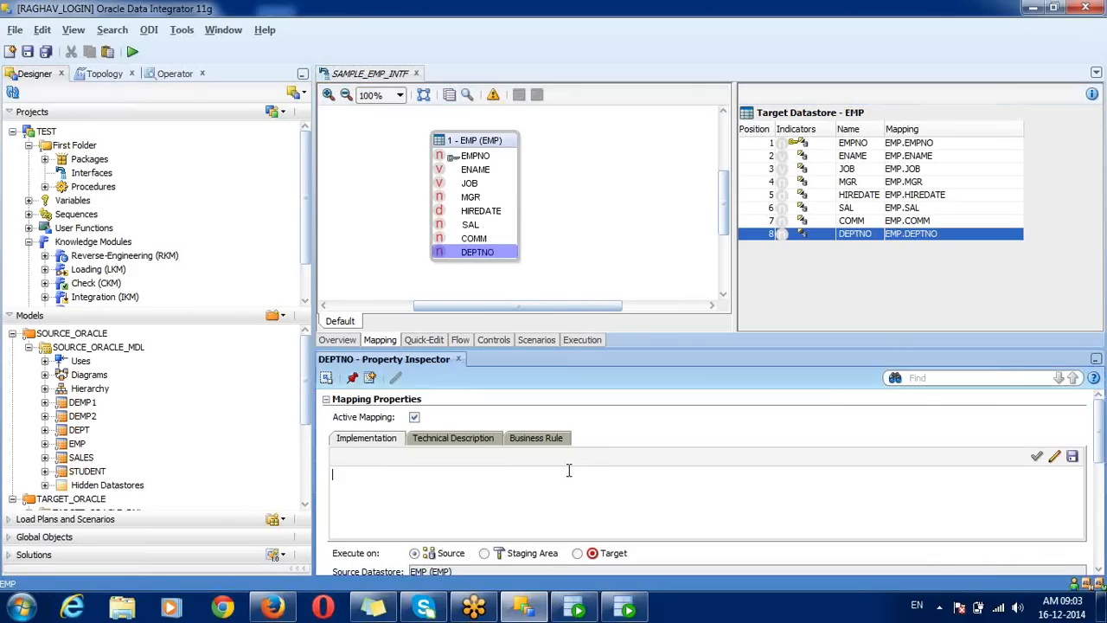
click(946, 222)
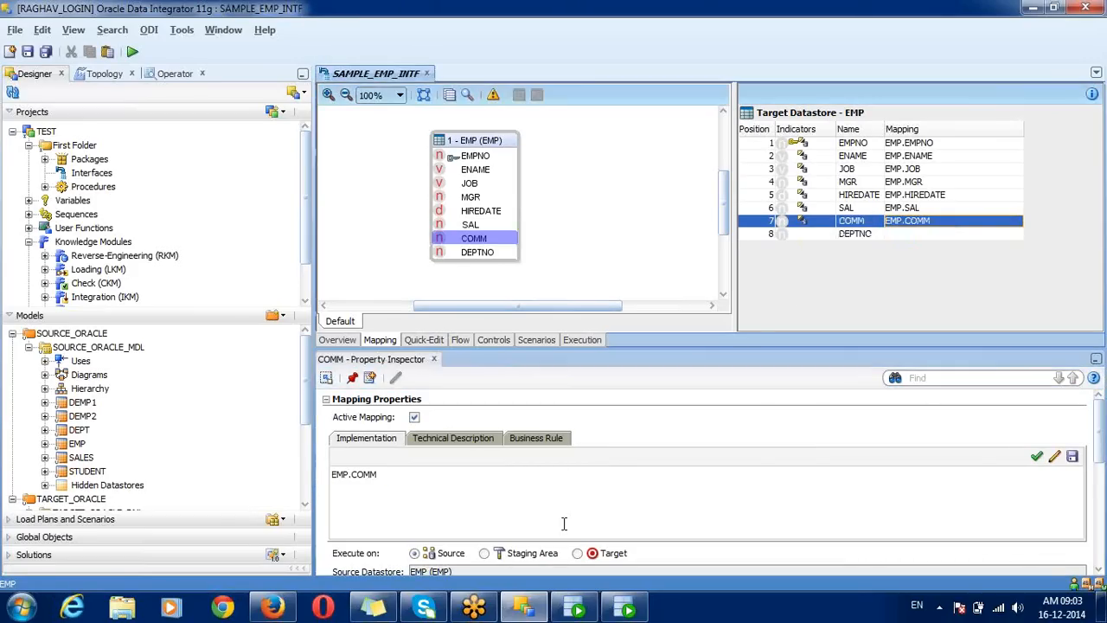
click(521, 523)
key(ctrl+a)
key(BackSpace)
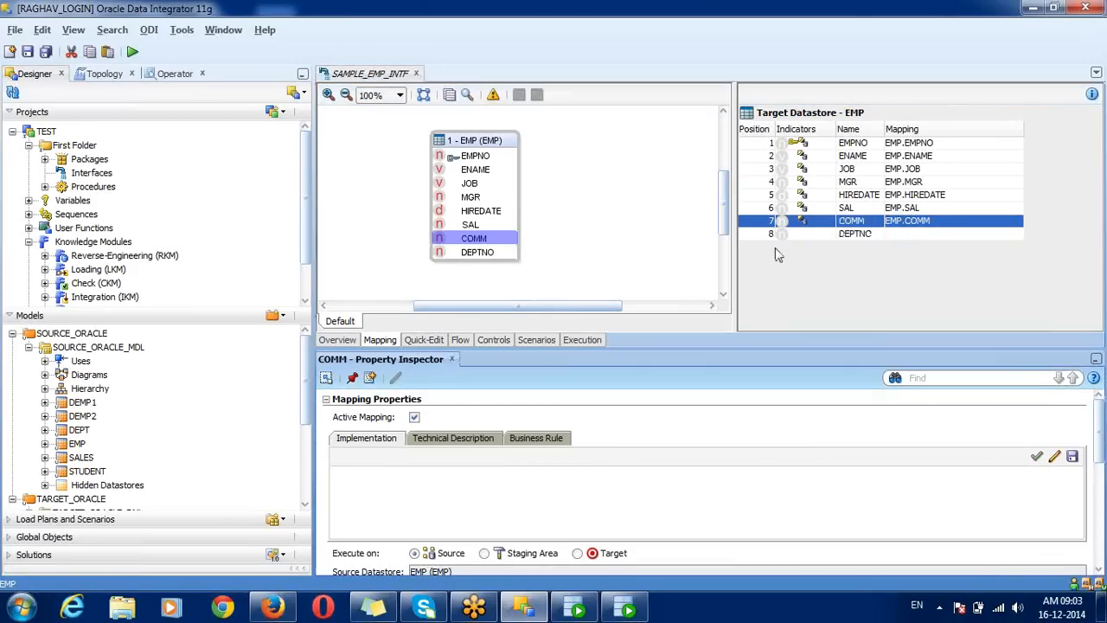
Step: Drag source COMM and DEPTNO onto the target columns, mapping them to EMP.COMM and EMP.DEPTNO
click(865, 195)
click(875, 222)
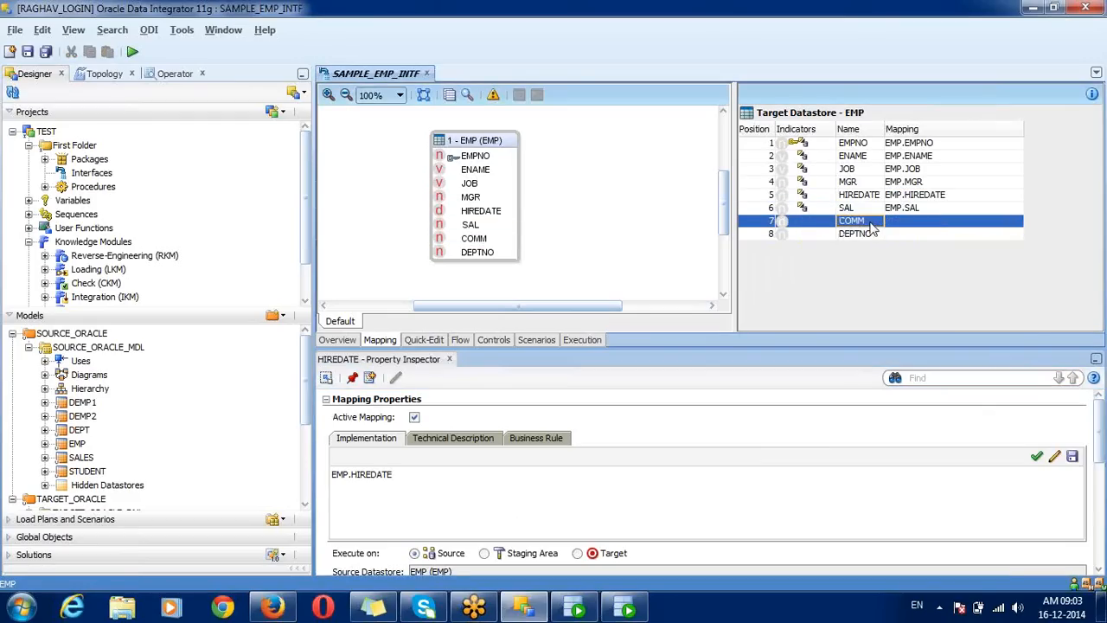
click(870, 233)
click(871, 224)
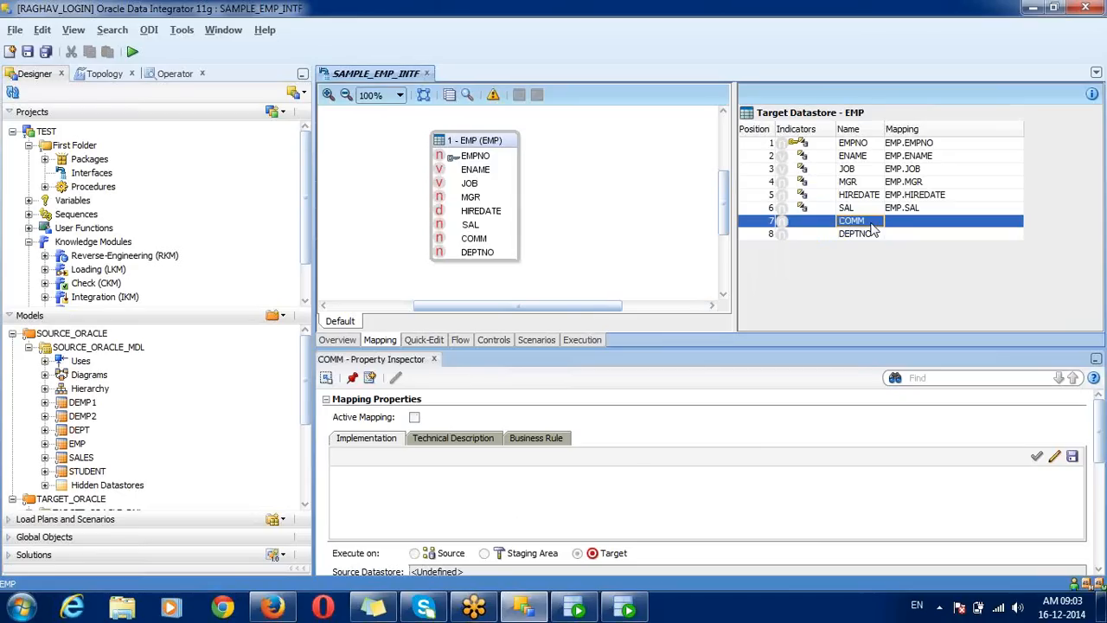
click(474, 242)
drag(474, 246, 907, 230)
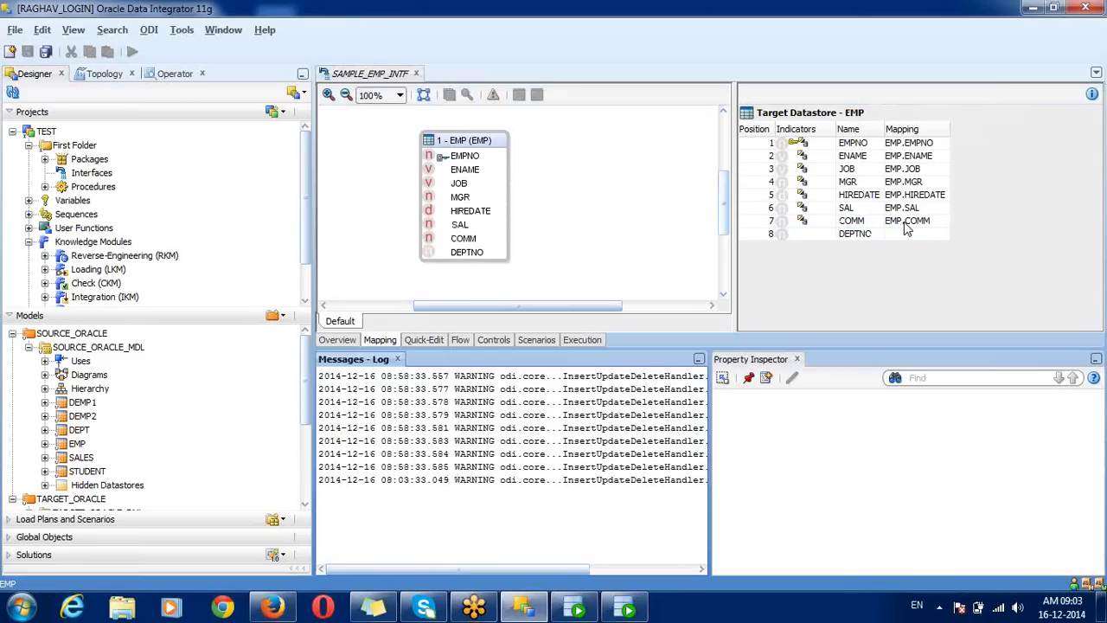
drag(467, 252, 898, 242)
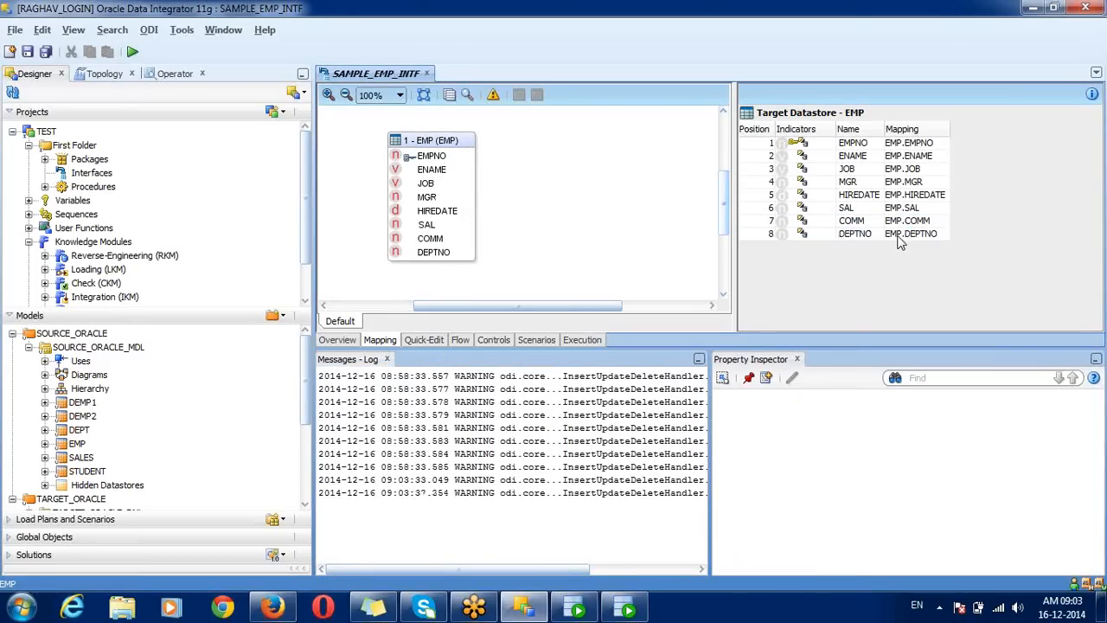
Step: Close the Messages - Log and inspect COMM's EMP.COMM mapping expression
click(387, 360)
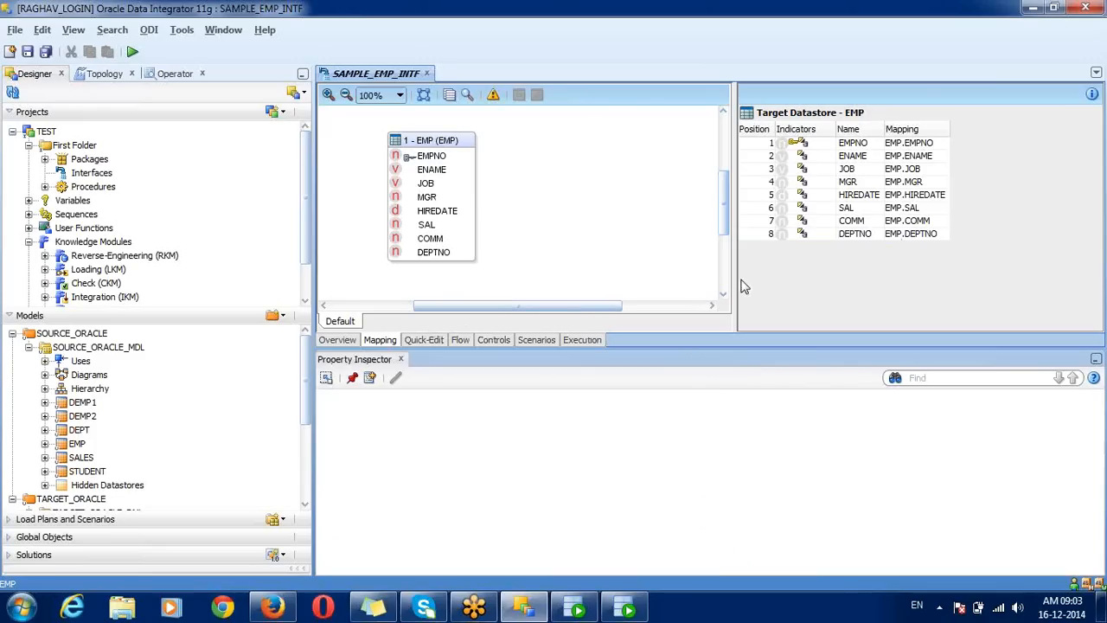
click(910, 222)
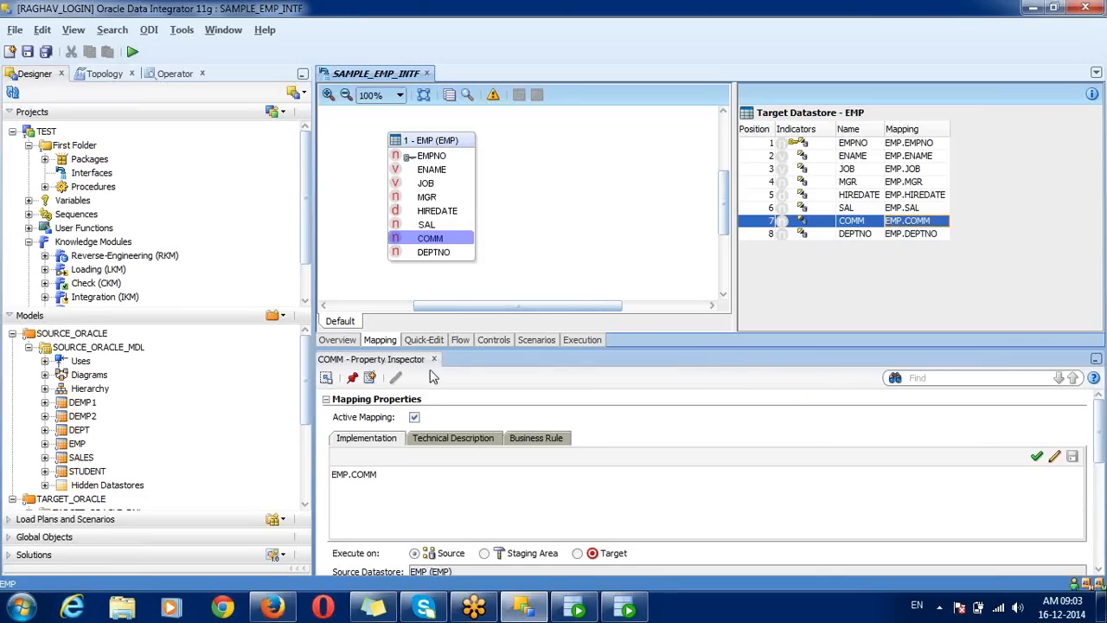
double_click(355, 481)
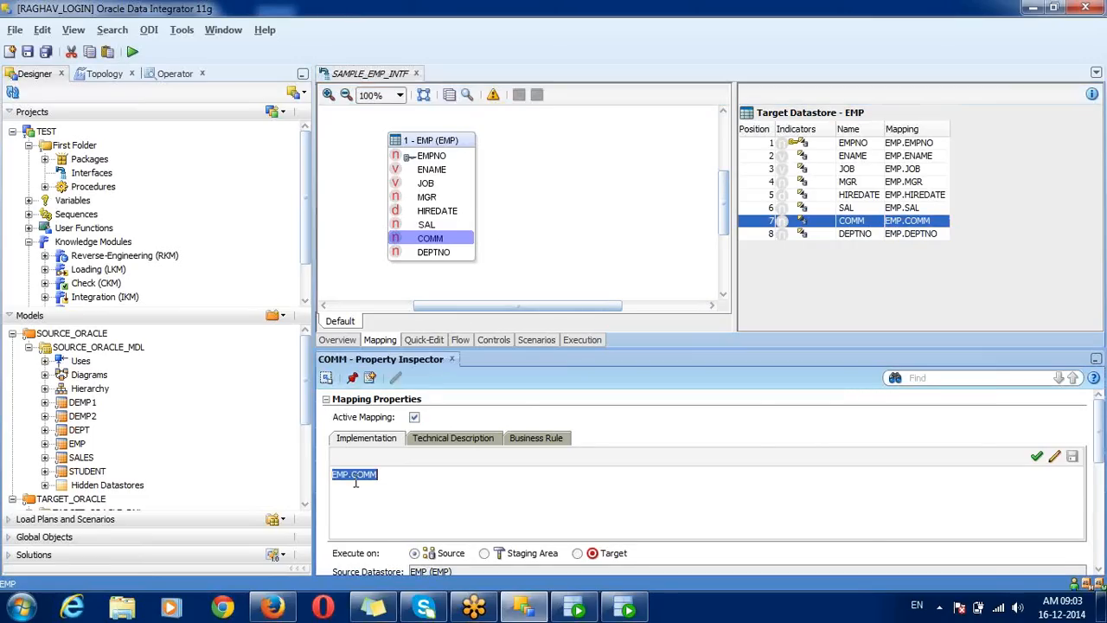
click(355, 482)
Step: Scroll through COMM's mapping settings, then display the target EMP datastore's properties
scroll(1098, 432, down, 3)
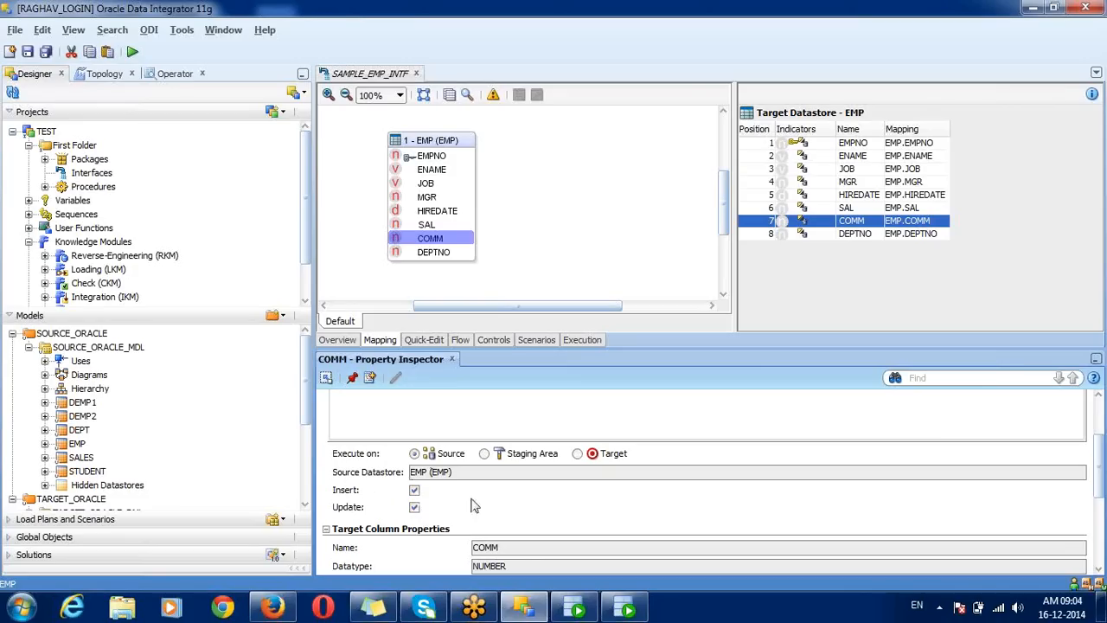
scroll(1102, 467, down, 3)
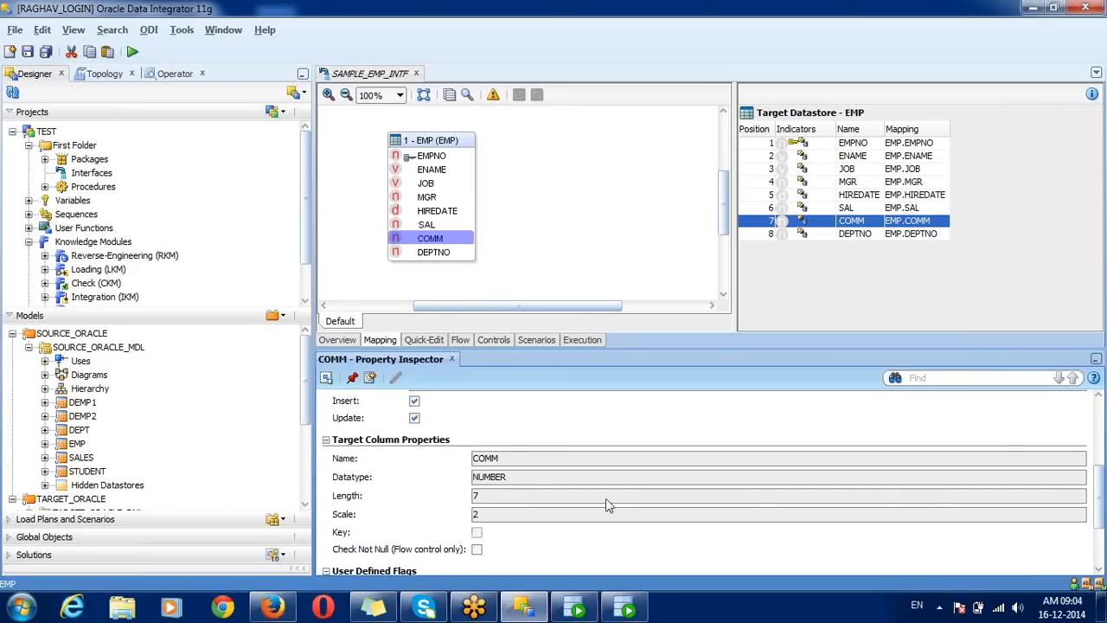
mouse_move(1101, 510)
mouse_down()
mouse_move(1101, 543)
mouse_move(1101, 512)
mouse_up()
drag(1101, 464, 1101, 437)
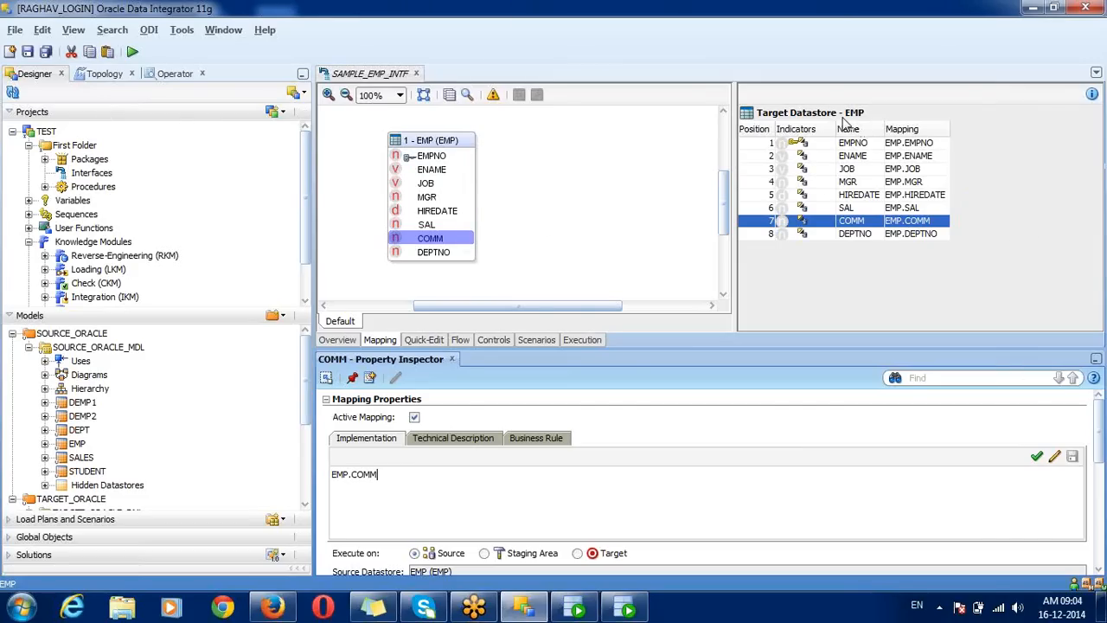
click(833, 123)
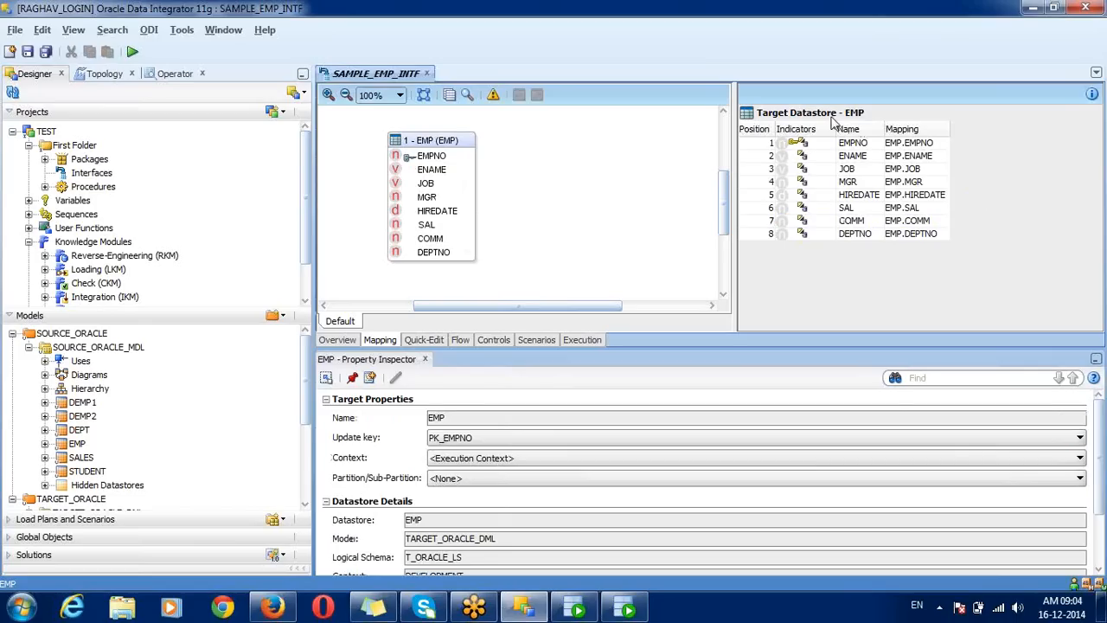
Step: Nudge the source EMP box slightly right and switch to the Quick-Edit view listing eight mappings
click(458, 143)
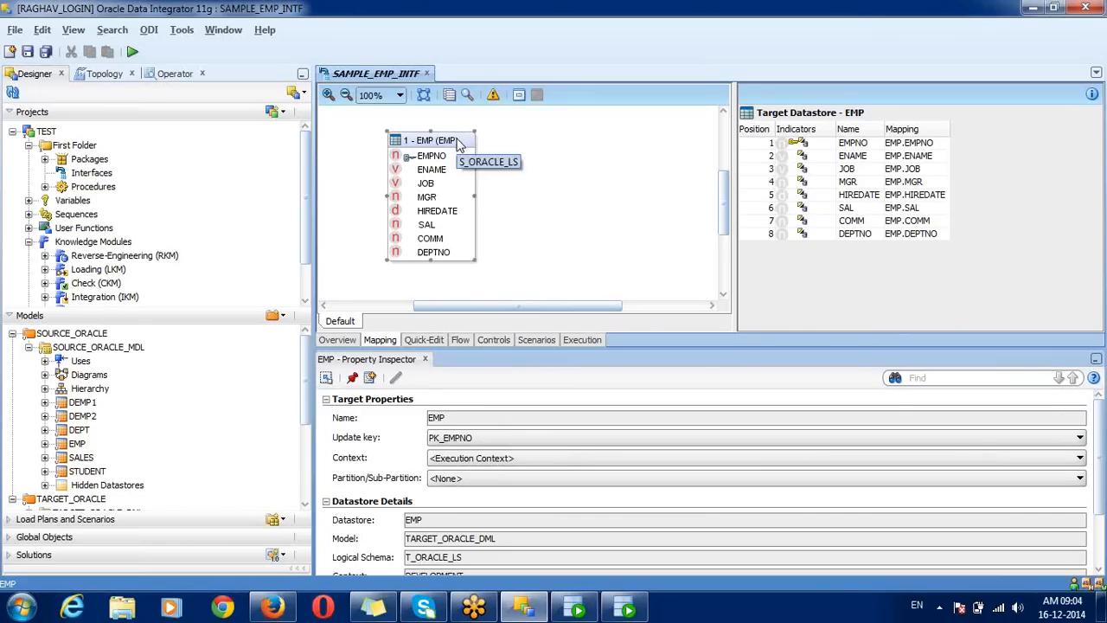
drag(458, 143, 504, 134)
click(503, 134)
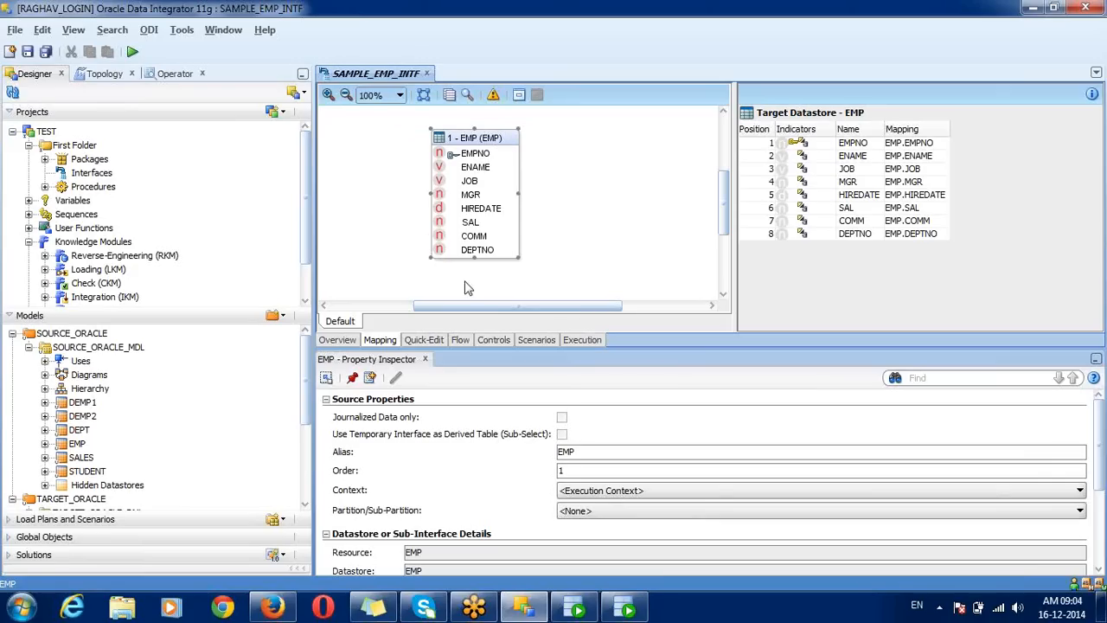
click(424, 340)
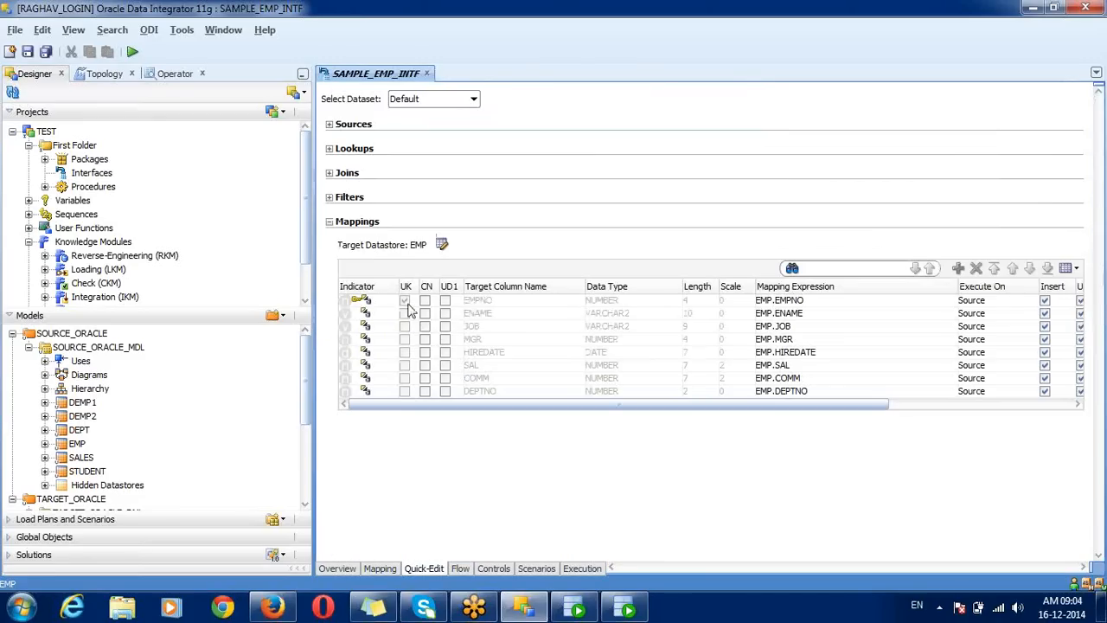
Step: Expand and collapse the Joins, Filters, Sources (SOURCE_ORACLE_MDL) and Lookups sections in Quick-Edit
click(329, 174)
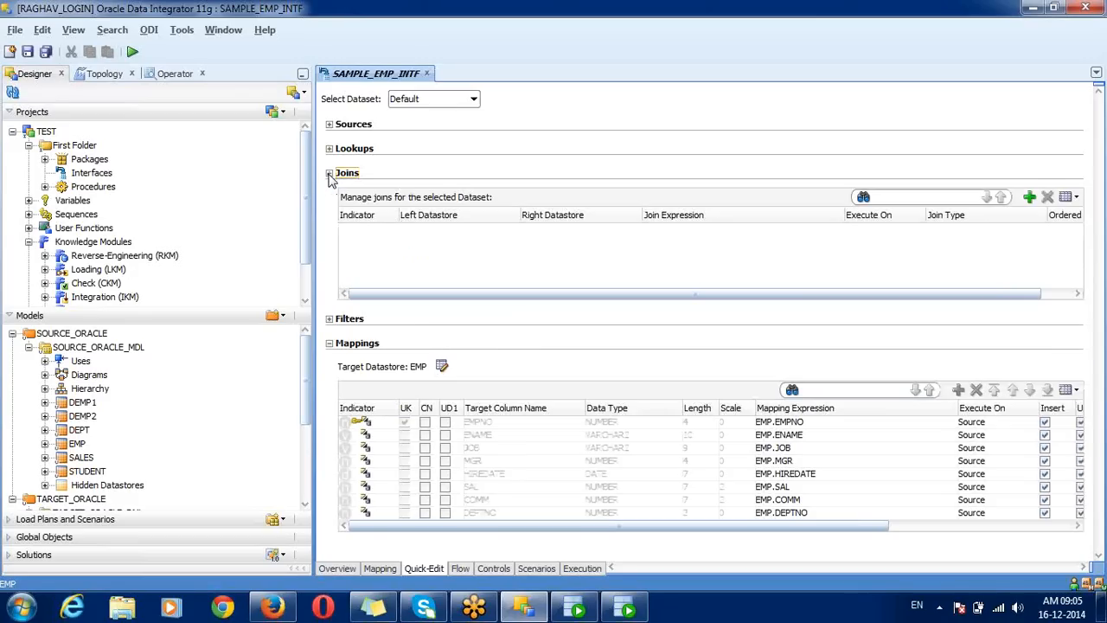
click(328, 173)
click(329, 198)
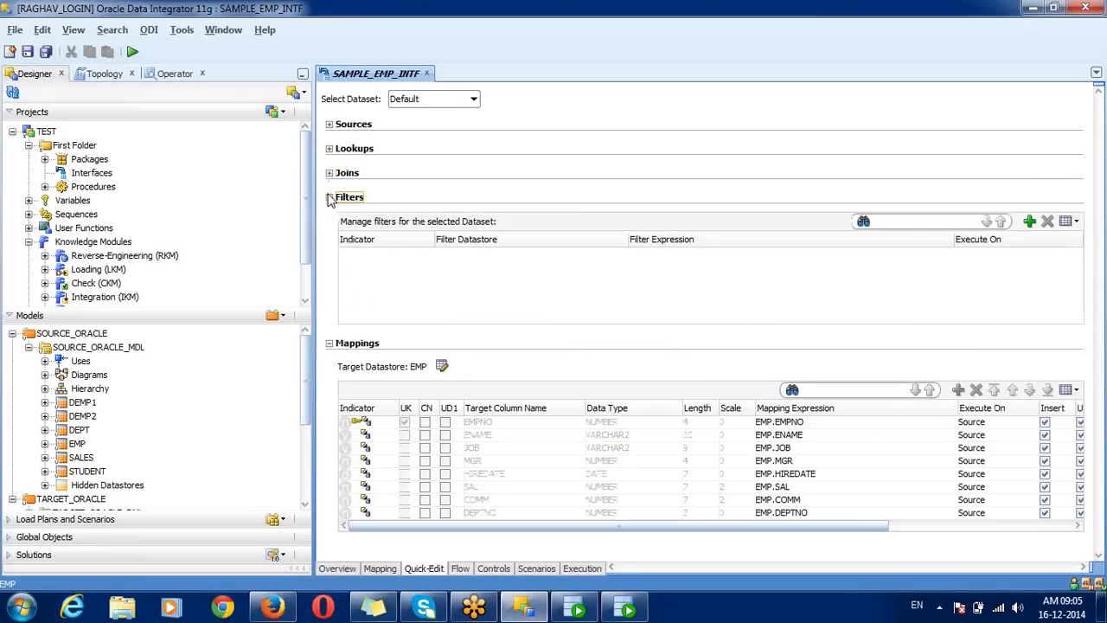
click(329, 197)
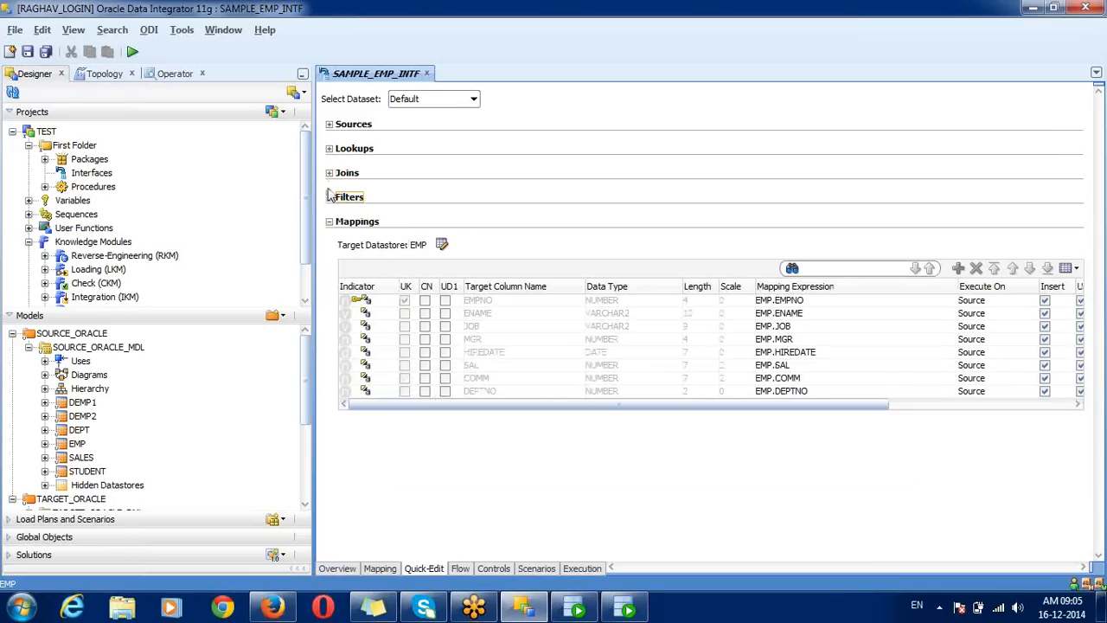
click(328, 124)
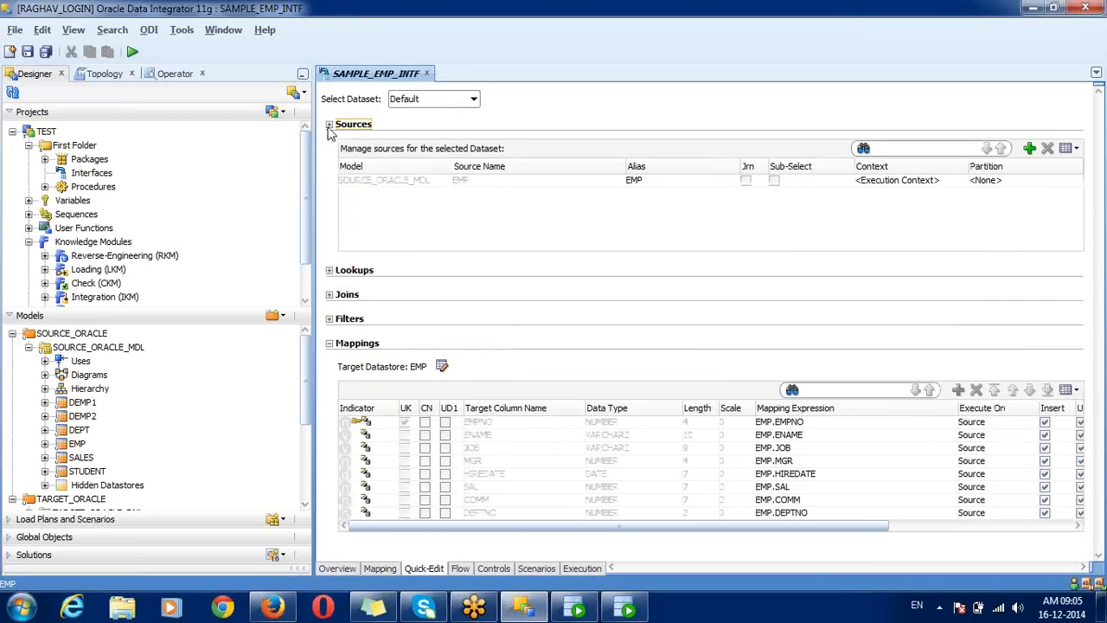
click(401, 183)
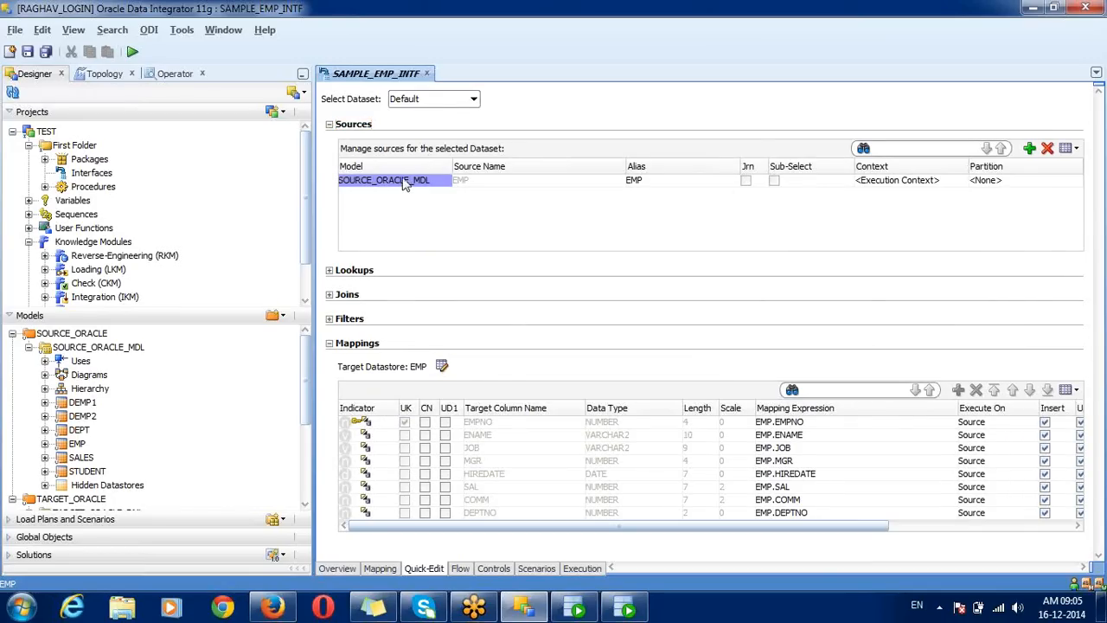
click(330, 125)
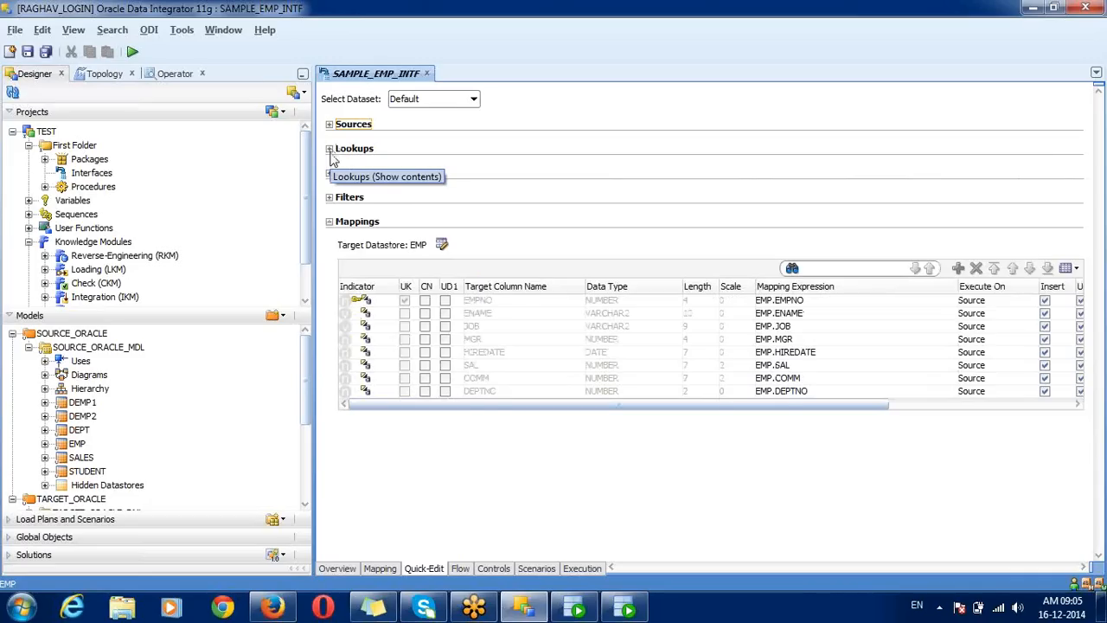
click(329, 149)
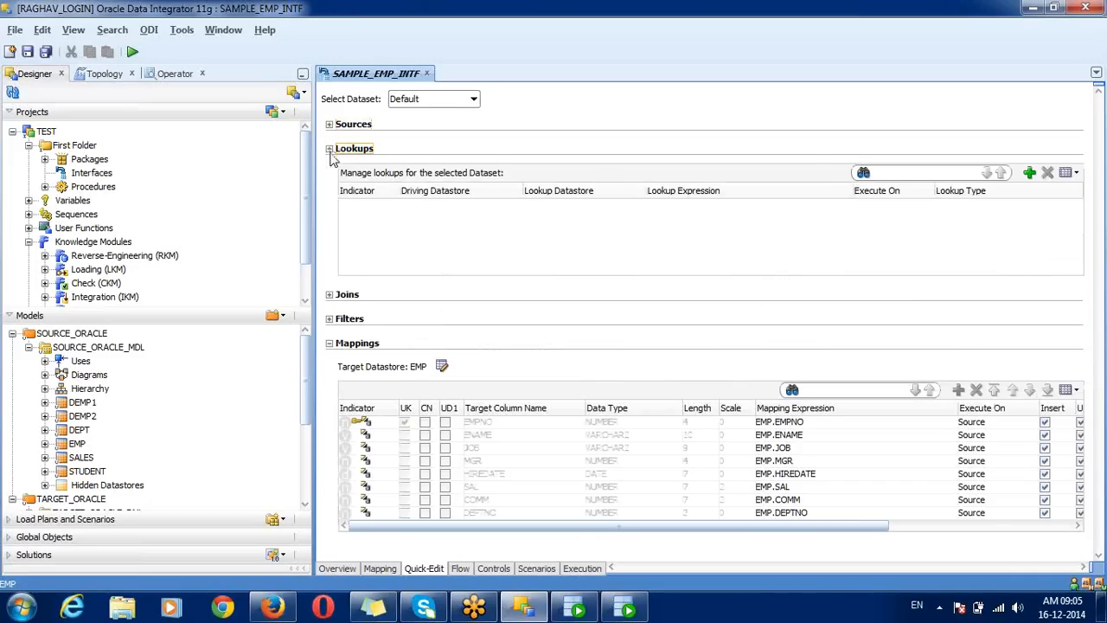
click(330, 149)
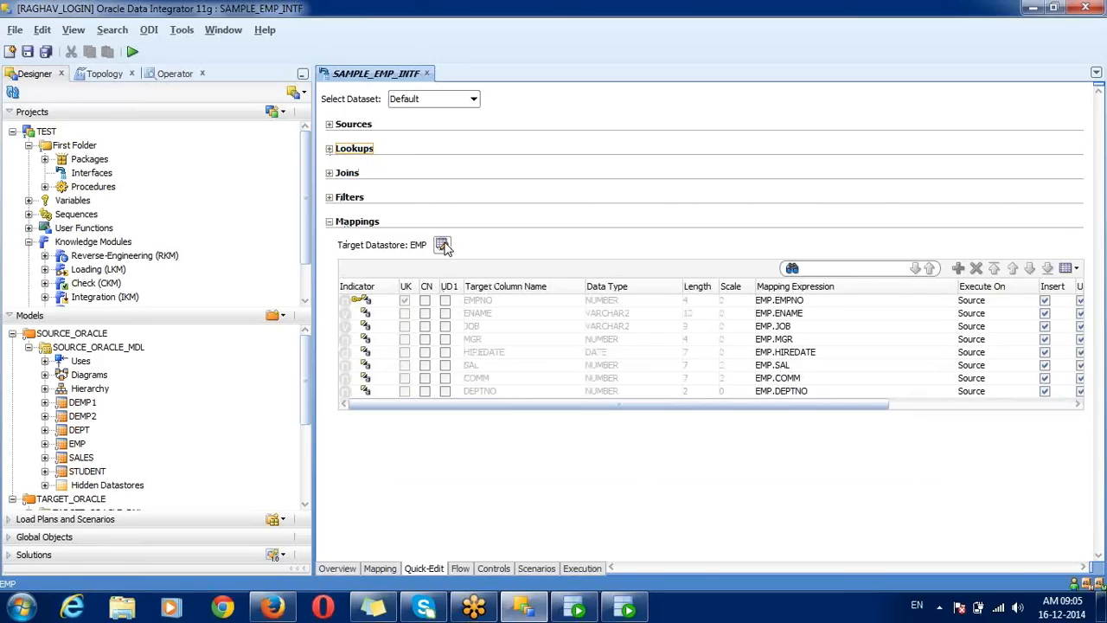
Step: Check EMPNO's name, type and expression, then view its EMP.EMPNO mapping in the diagram
click(481, 304)
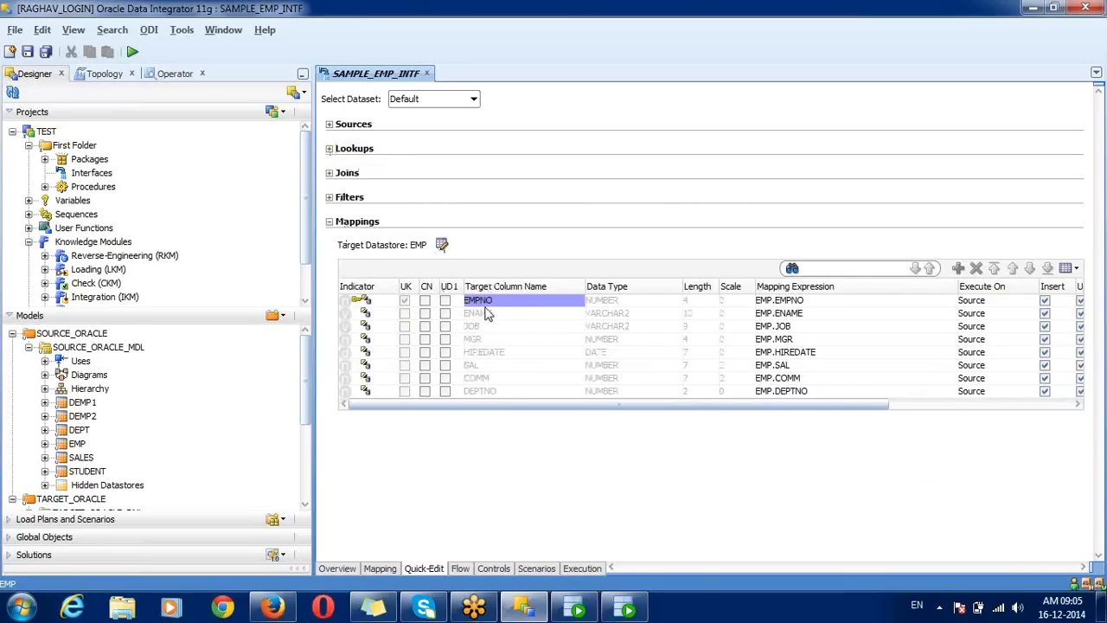
click(605, 304)
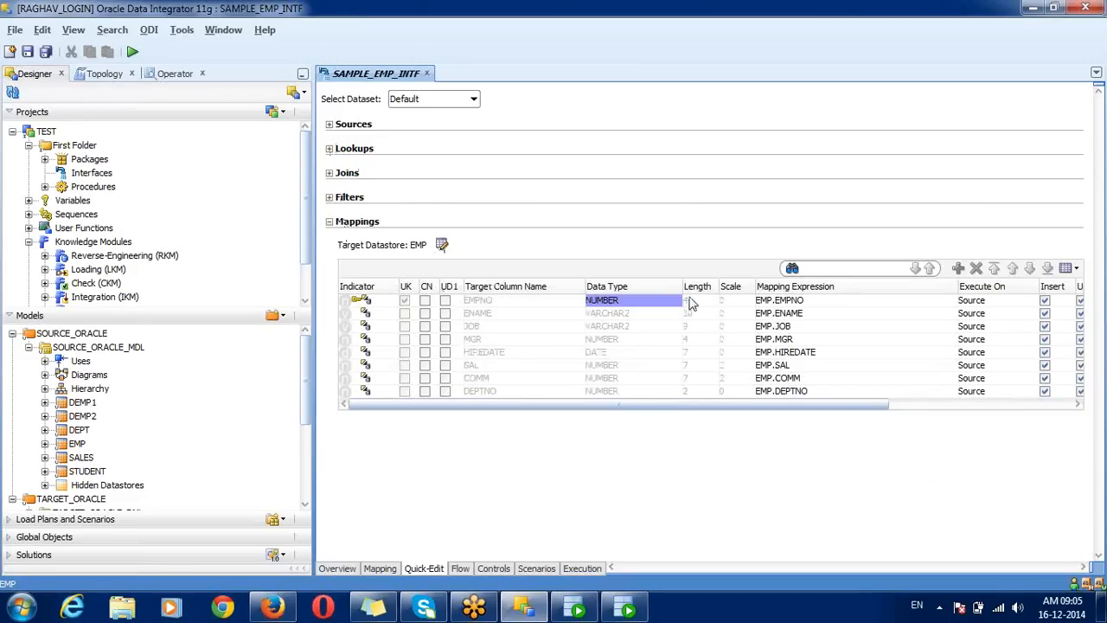
click(803, 307)
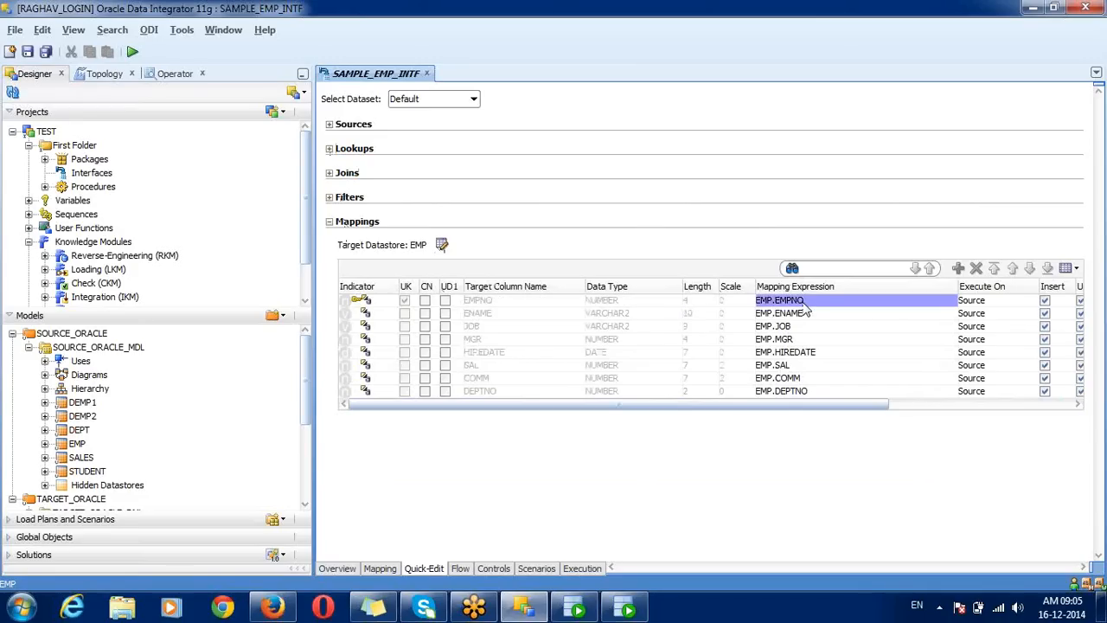
click(380, 569)
click(900, 144)
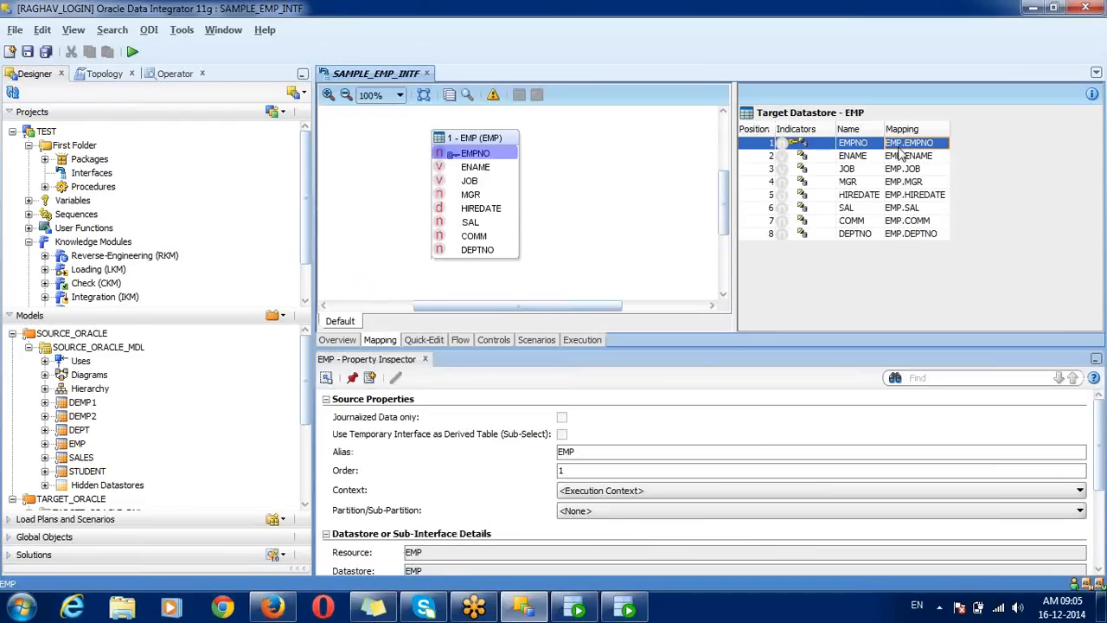
Step: Go through Quick-Edit to the Flow tab showing SrcSet0 on S_DEV_DS feeding staging on T_DEV_DS
click(434, 342)
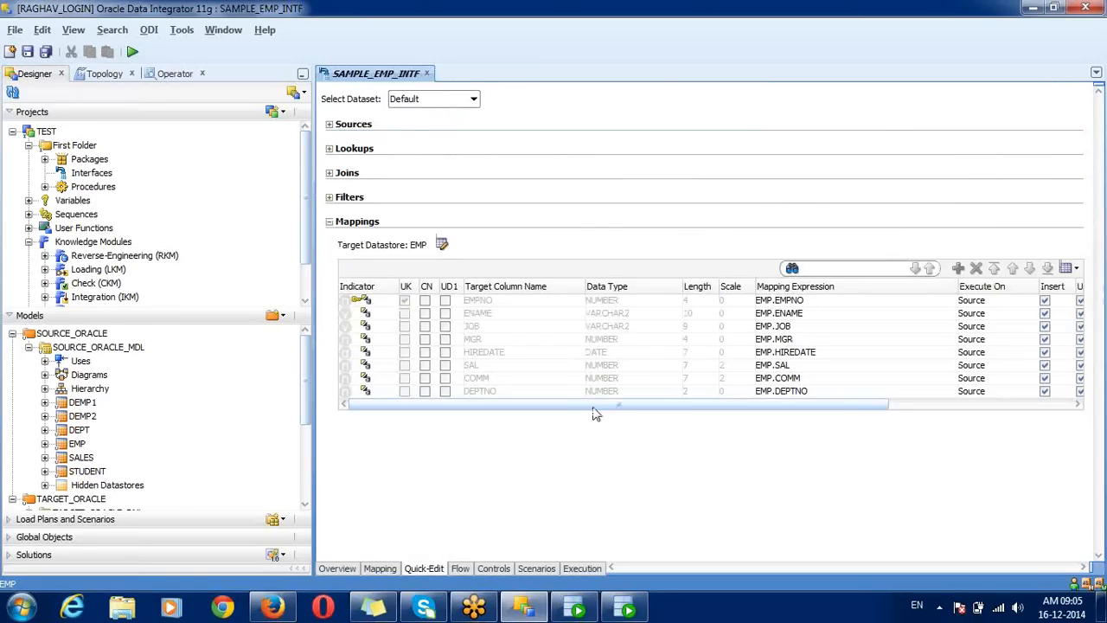
click(460, 569)
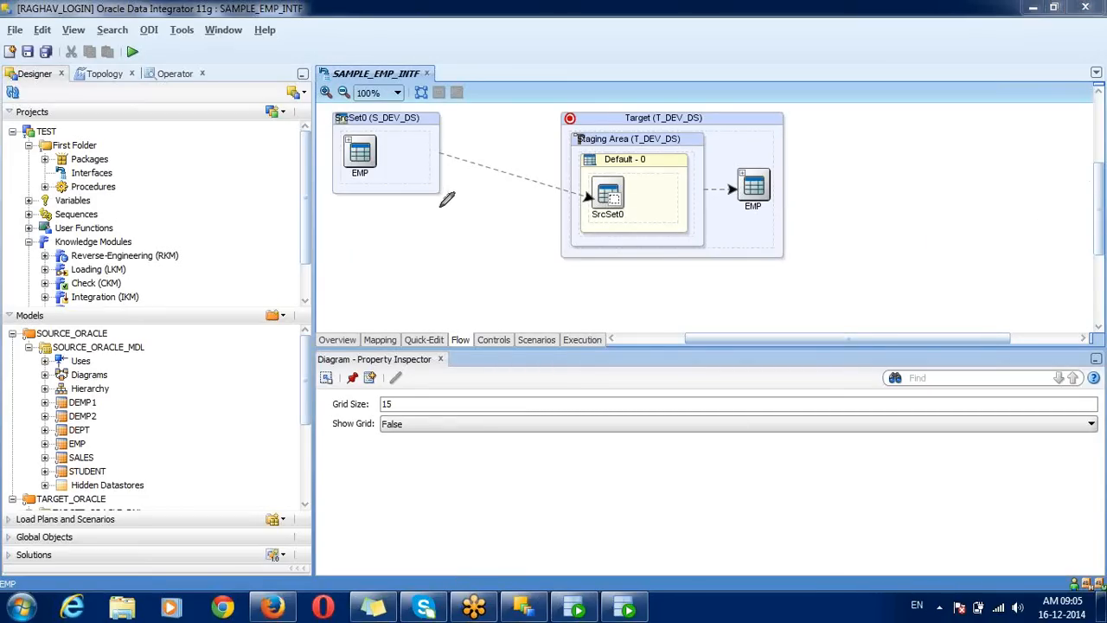
Step: Rearrange the flow diagram and select the Staging Area, whose IKM Selector is still <Undefined>
mouse_move(439, 206)
mouse_down()
mouse_move(456, 118)
mouse_move(384, 115)
mouse_move(332, 138)
mouse_move(437, 191)
mouse_up()
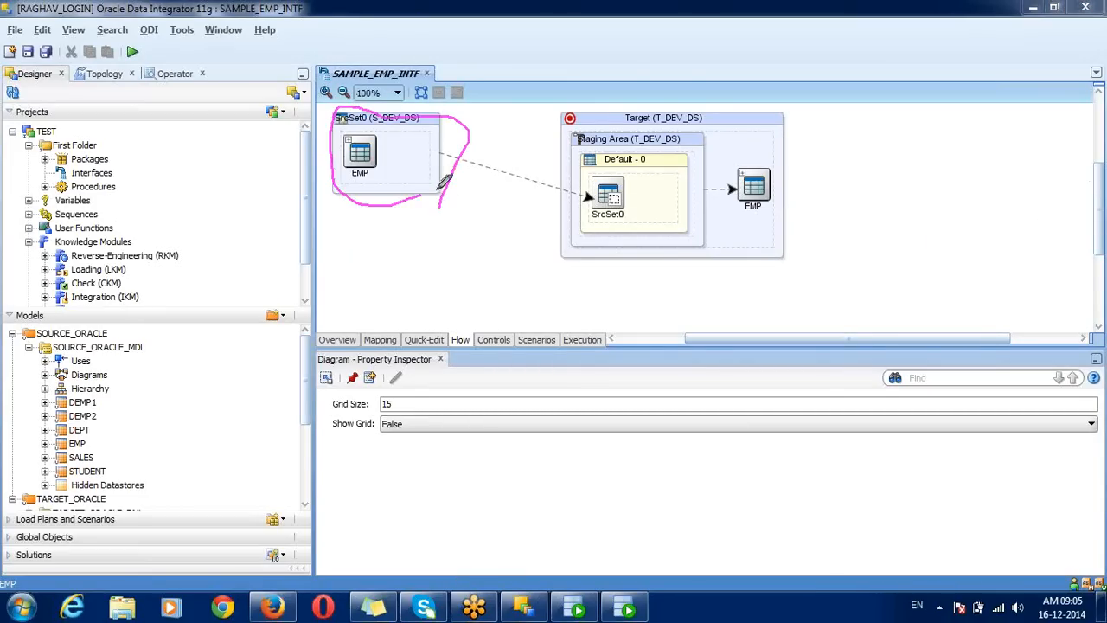
mouse_move(802, 146)
mouse_down()
mouse_move(764, 105)
mouse_move(624, 86)
mouse_move(538, 197)
mouse_move(765, 265)
mouse_move(809, 200)
mouse_move(791, 111)
mouse_up()
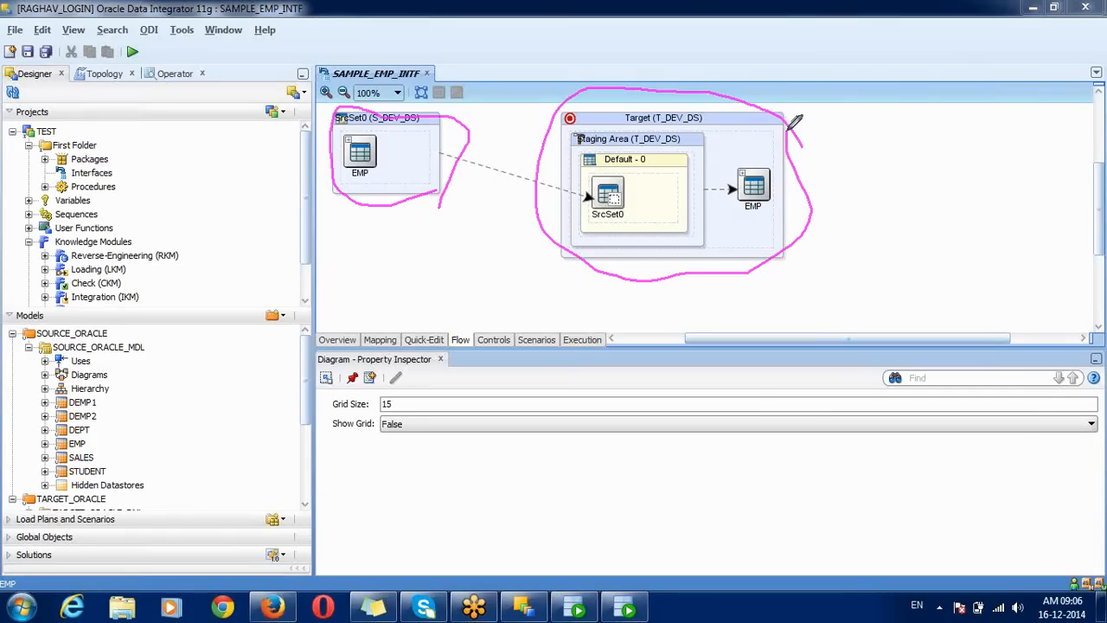
mouse_move(703, 155)
mouse_down()
mouse_move(685, 128)
mouse_move(593, 133)
mouse_move(567, 185)
mouse_move(666, 228)
mouse_move(698, 157)
mouse_move(746, 228)
mouse_move(796, 185)
mouse_move(761, 156)
mouse_up()
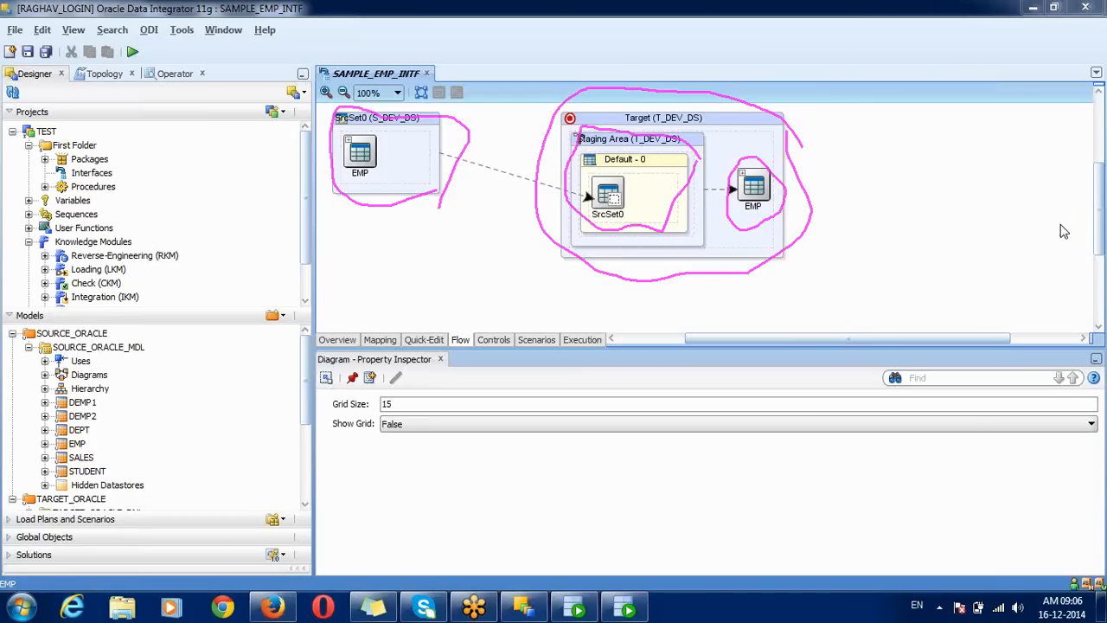
click(1008, 309)
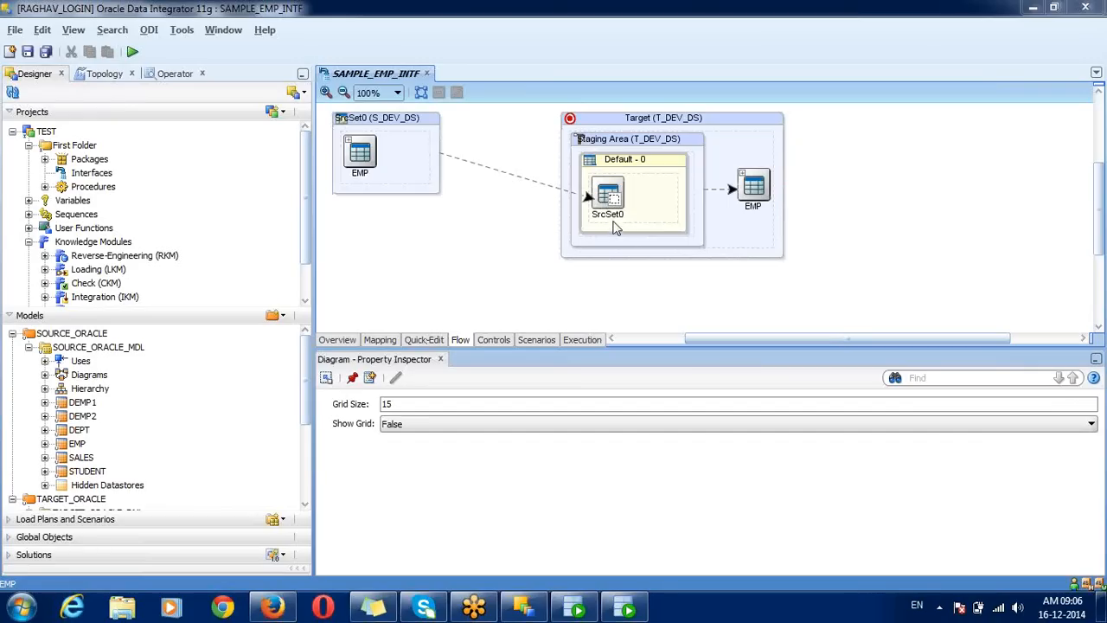
click(670, 143)
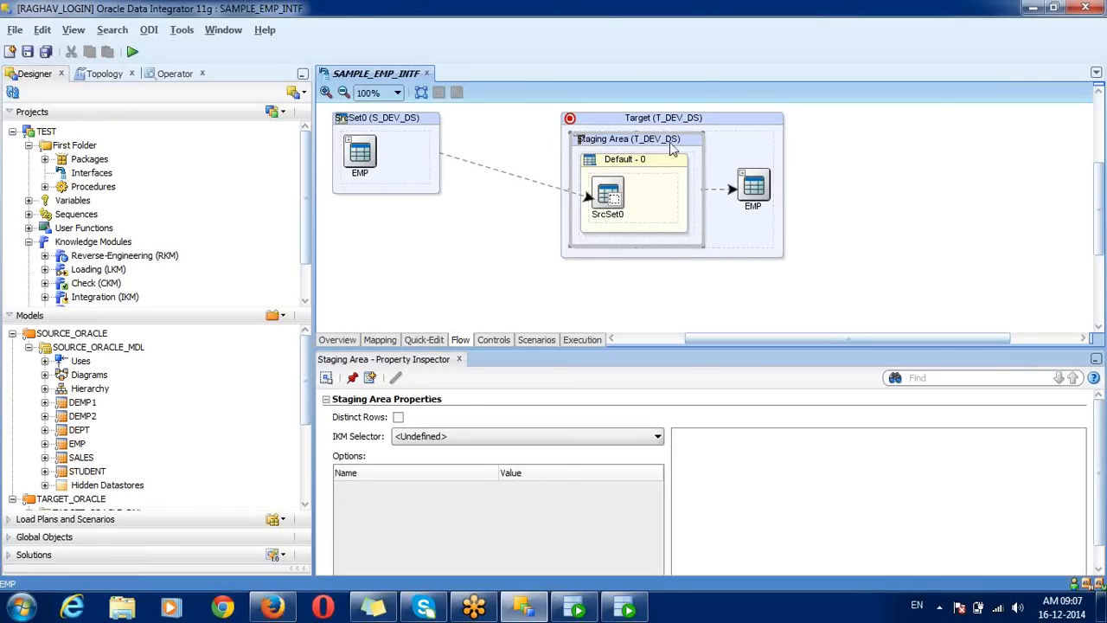
Step: Enable a separate staging area, trying T_ORACLE_LS and then MEMORY_ENGINE, and check the flow
click(338, 340)
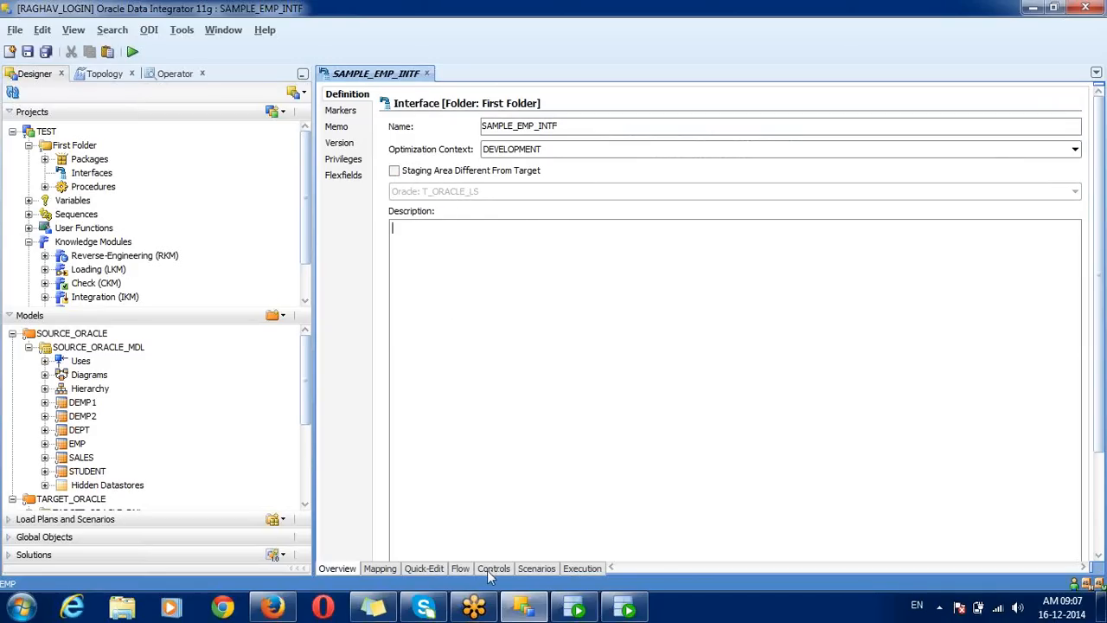
click(460, 568)
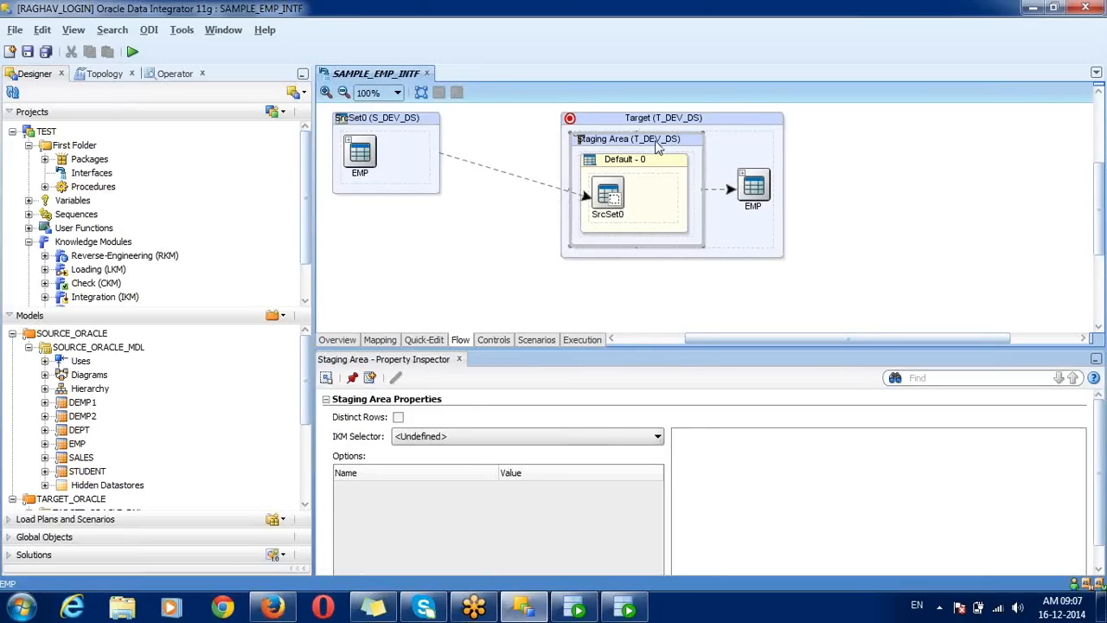
click(339, 341)
click(394, 170)
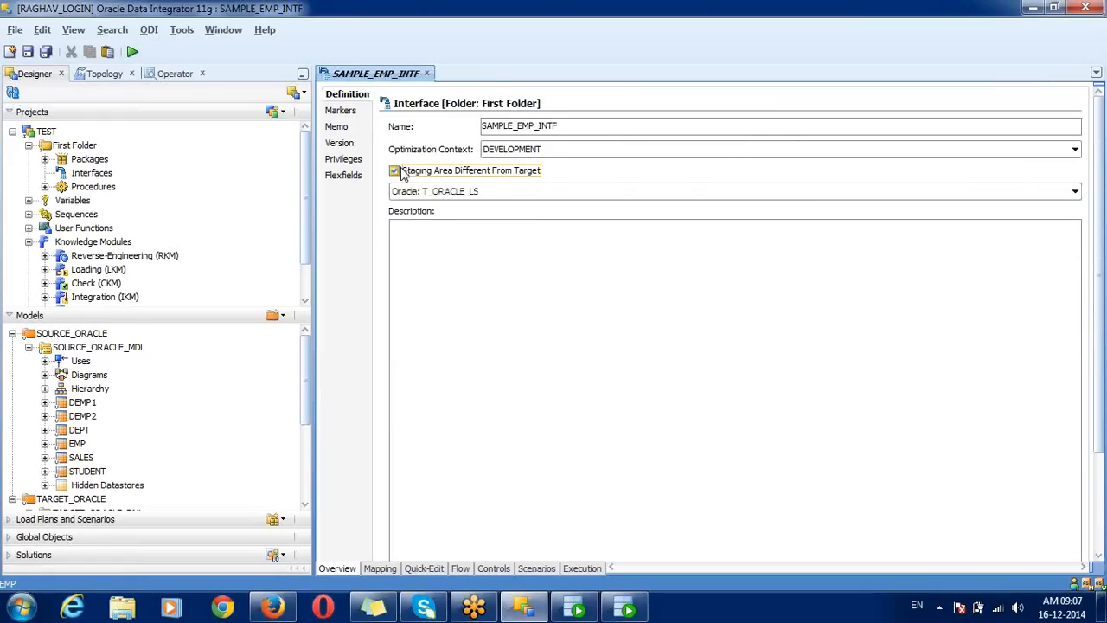
click(430, 193)
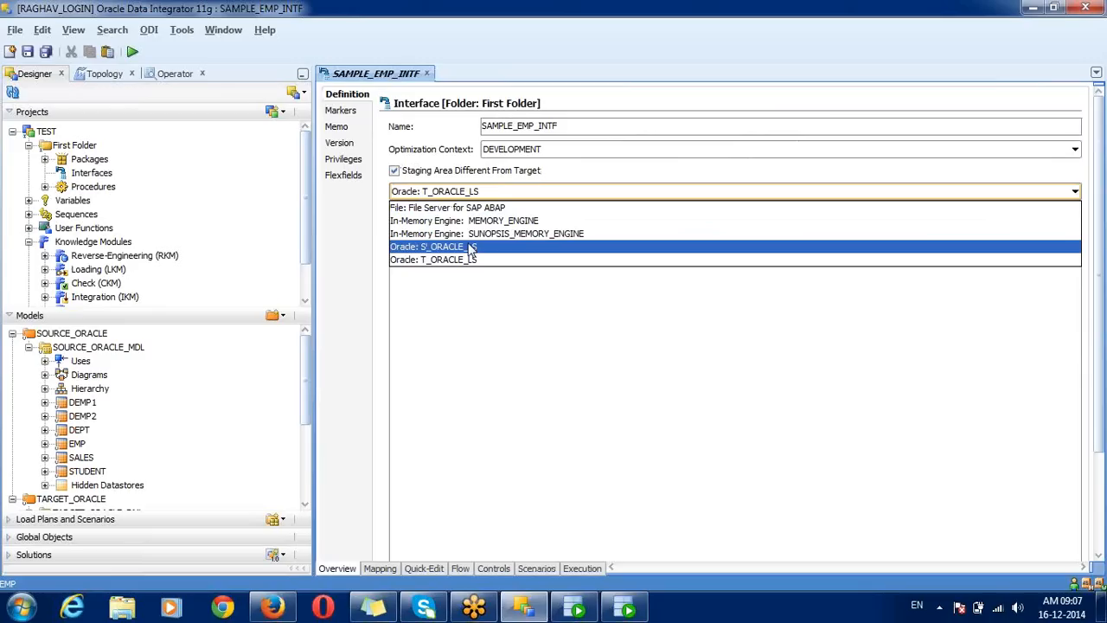
click(467, 261)
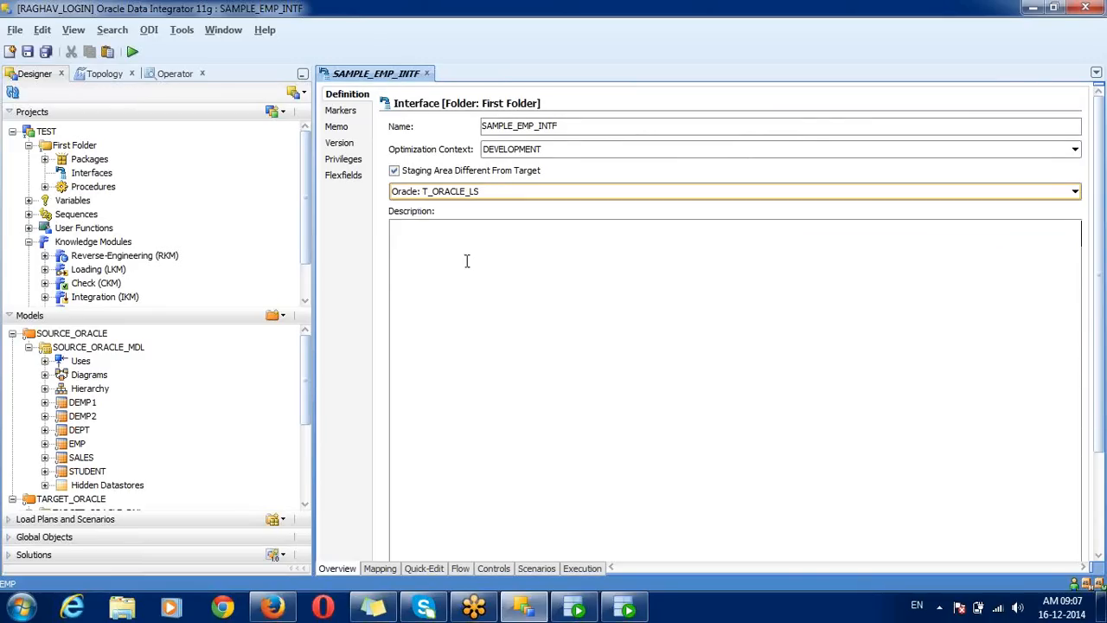
click(439, 194)
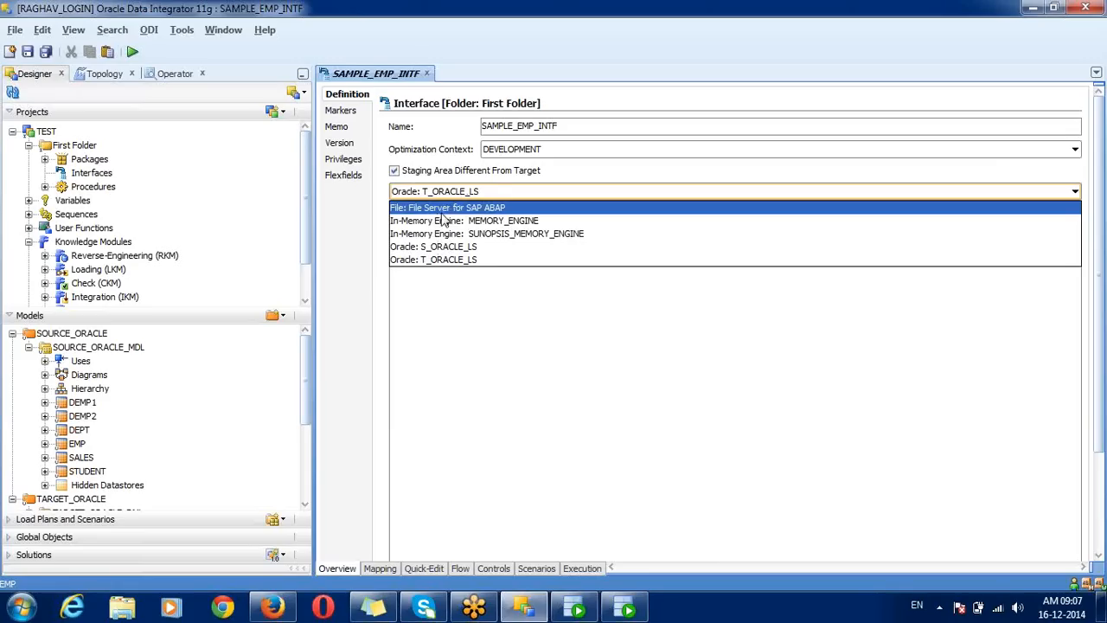
click(443, 220)
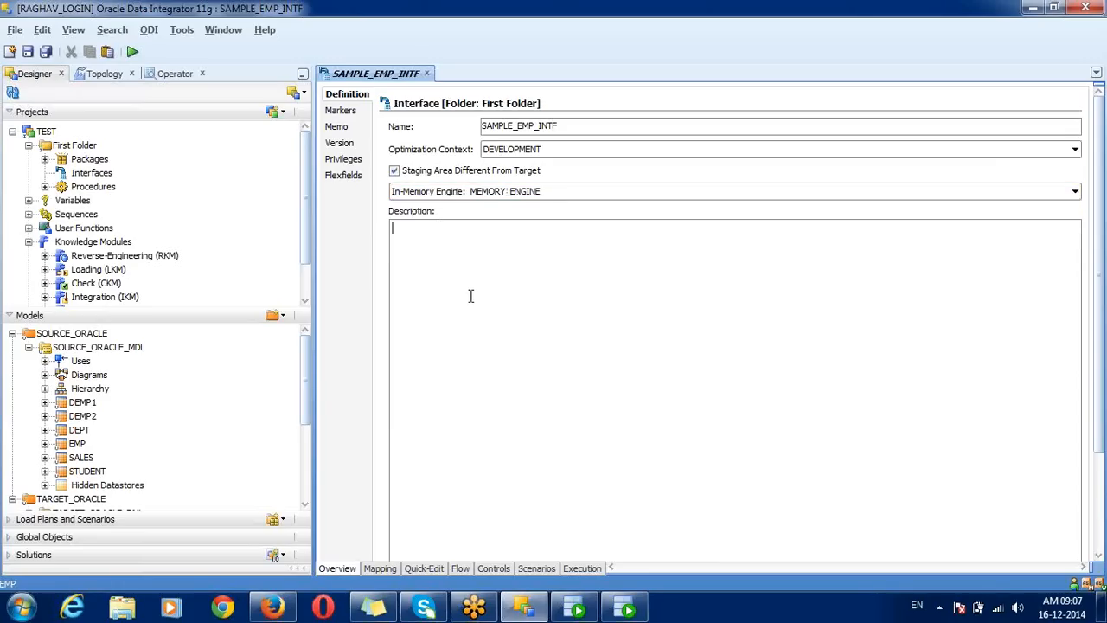
click(465, 573)
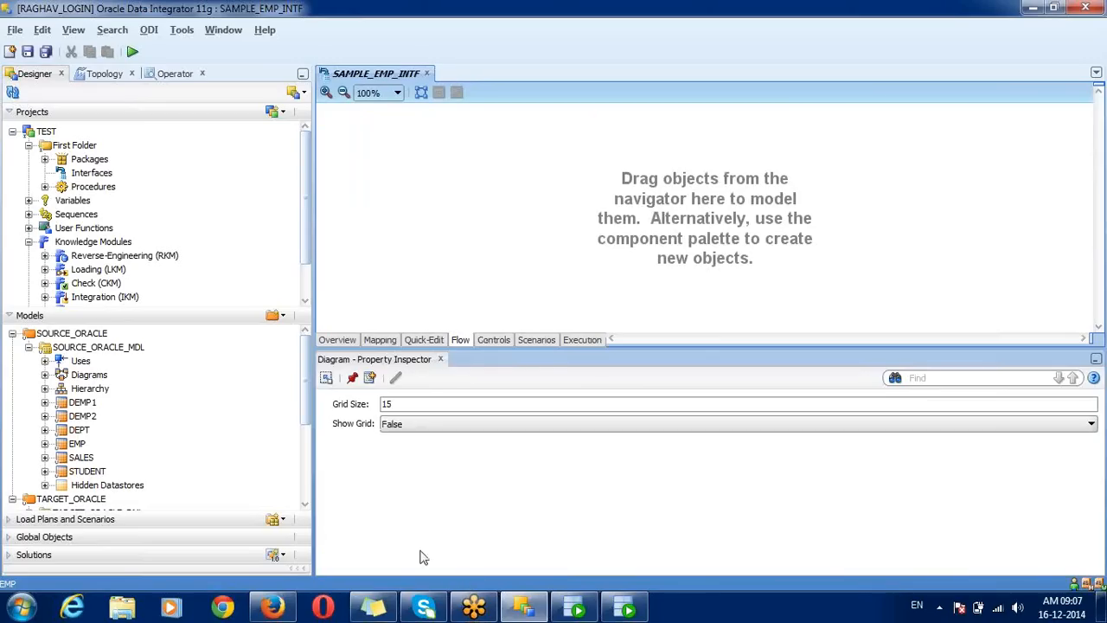
Step: Switch the staging area to SUNOPSIS_MEMORY_ENGINE, then settle on S_ORACLE_LS and view the flow
click(347, 341)
click(405, 192)
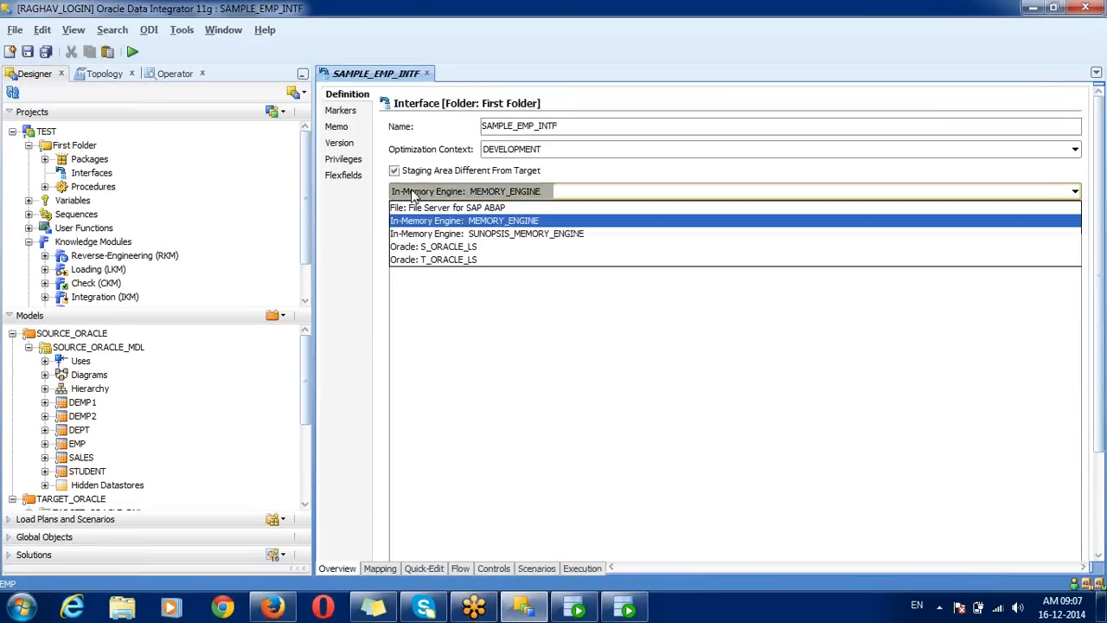
click(435, 234)
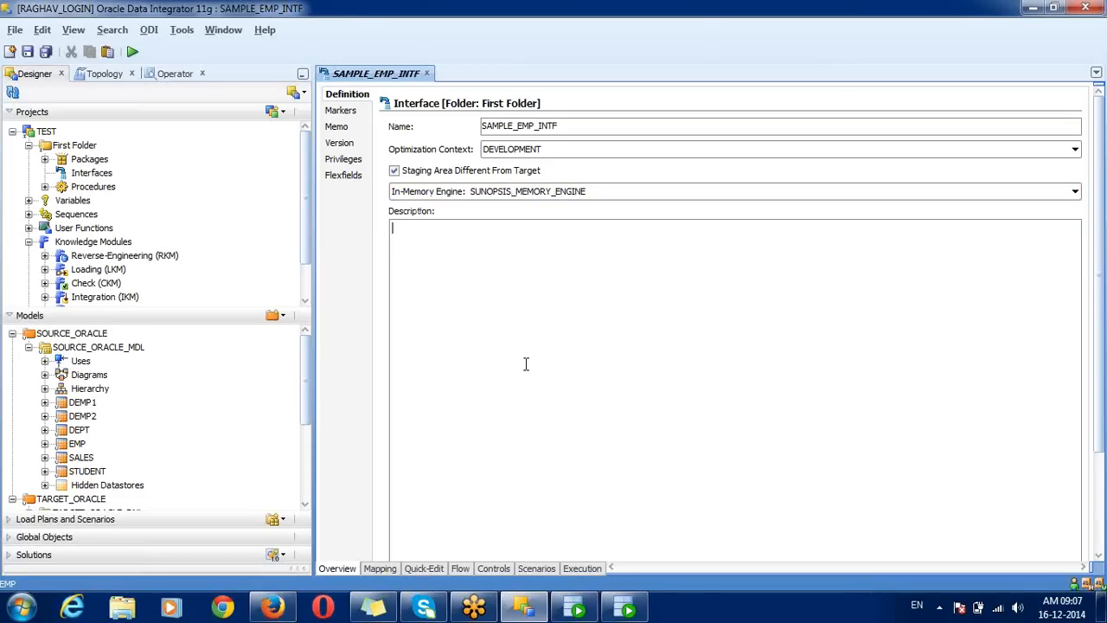
click(463, 568)
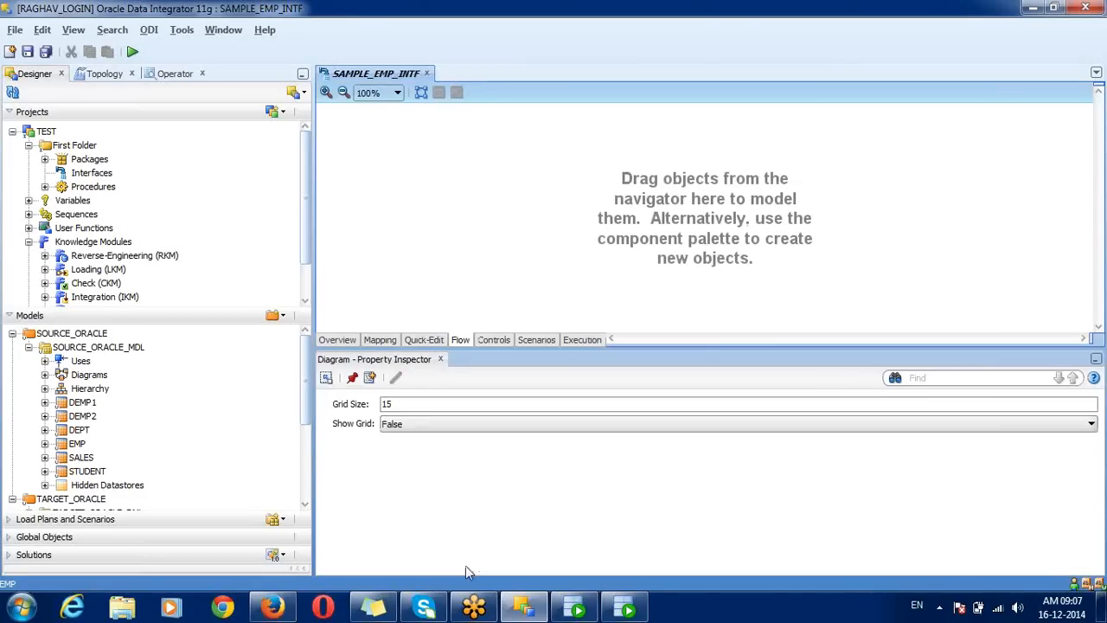
click(351, 339)
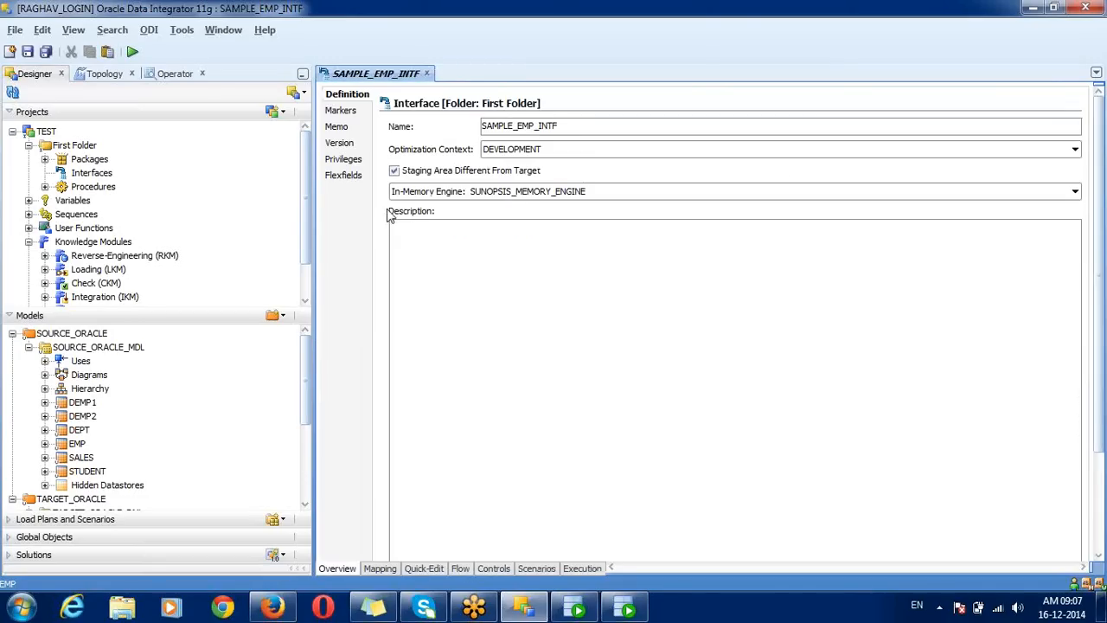
click(415, 191)
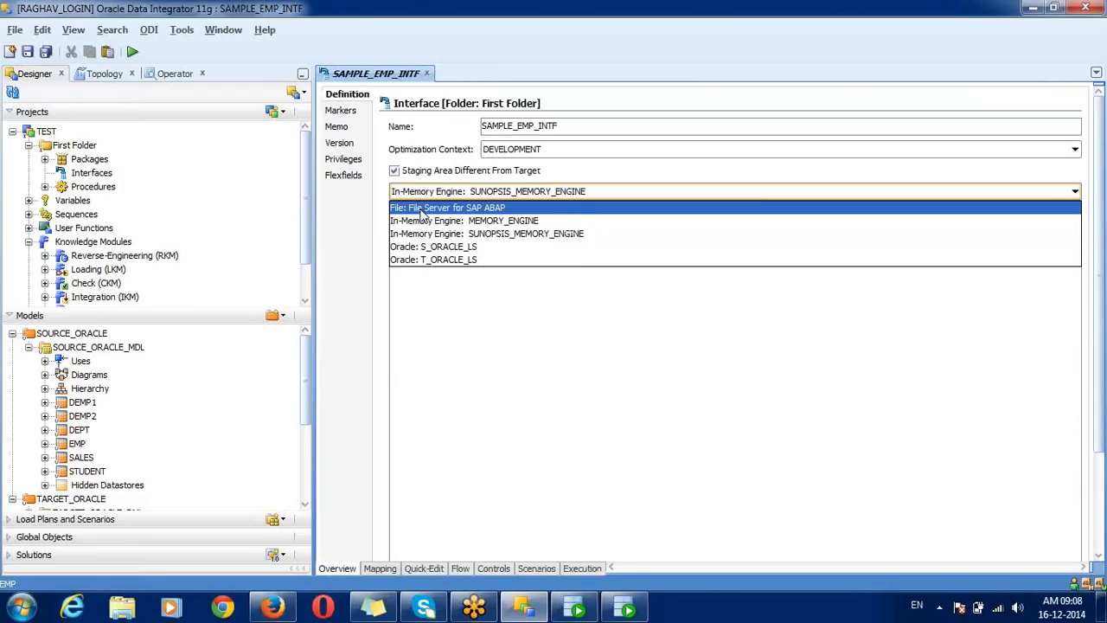
click(424, 247)
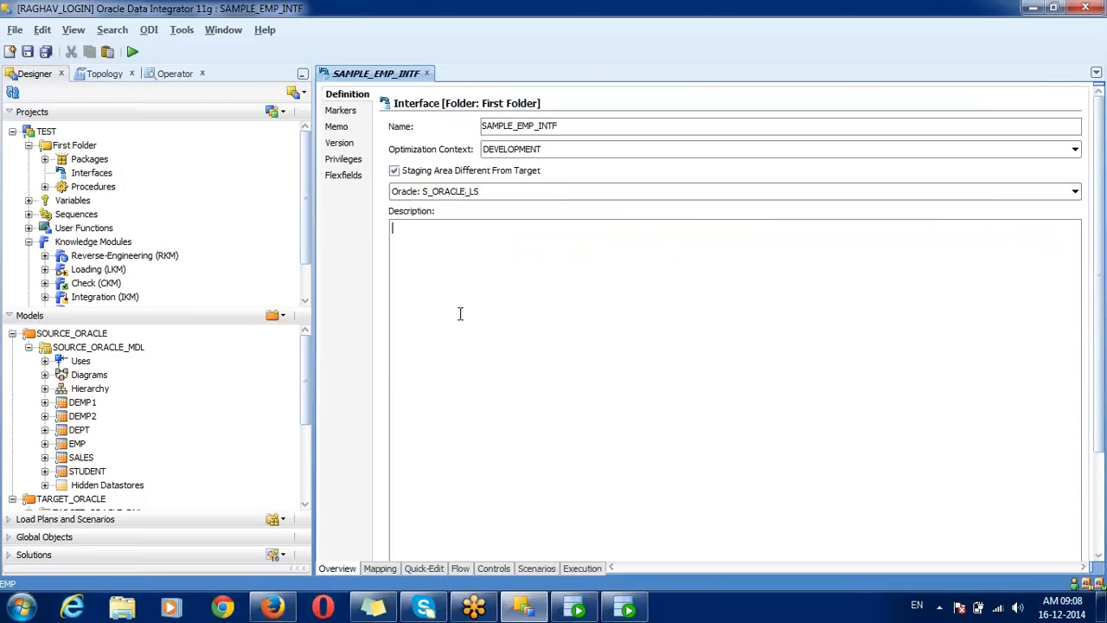
click(461, 568)
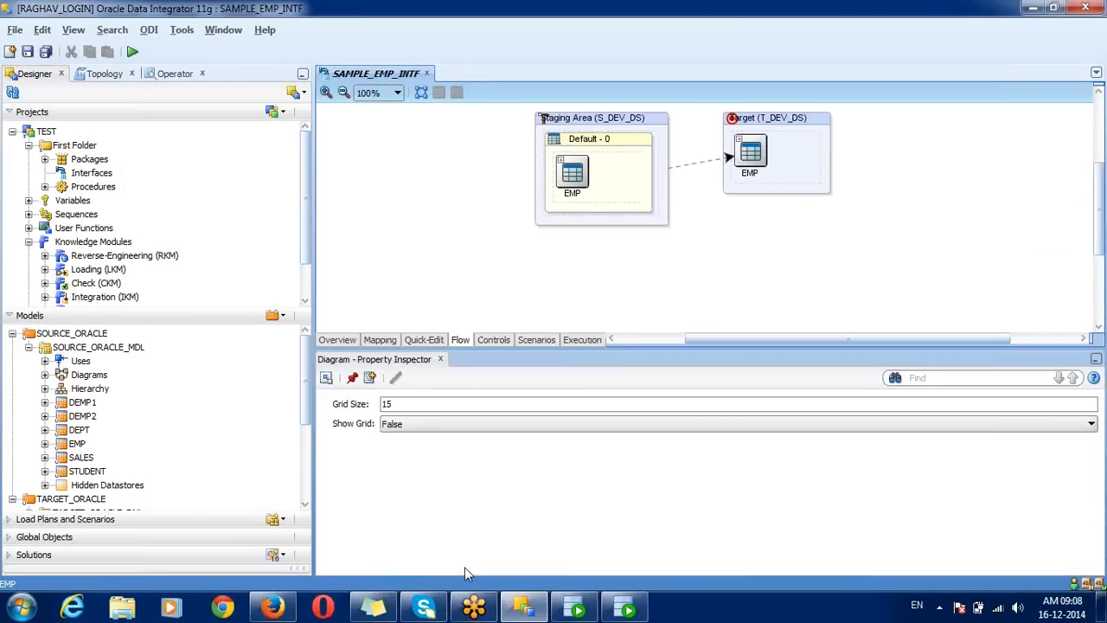
Step: Select the Default - 0 dataset and the S_DEV_DS staging area to view their properties
click(598, 179)
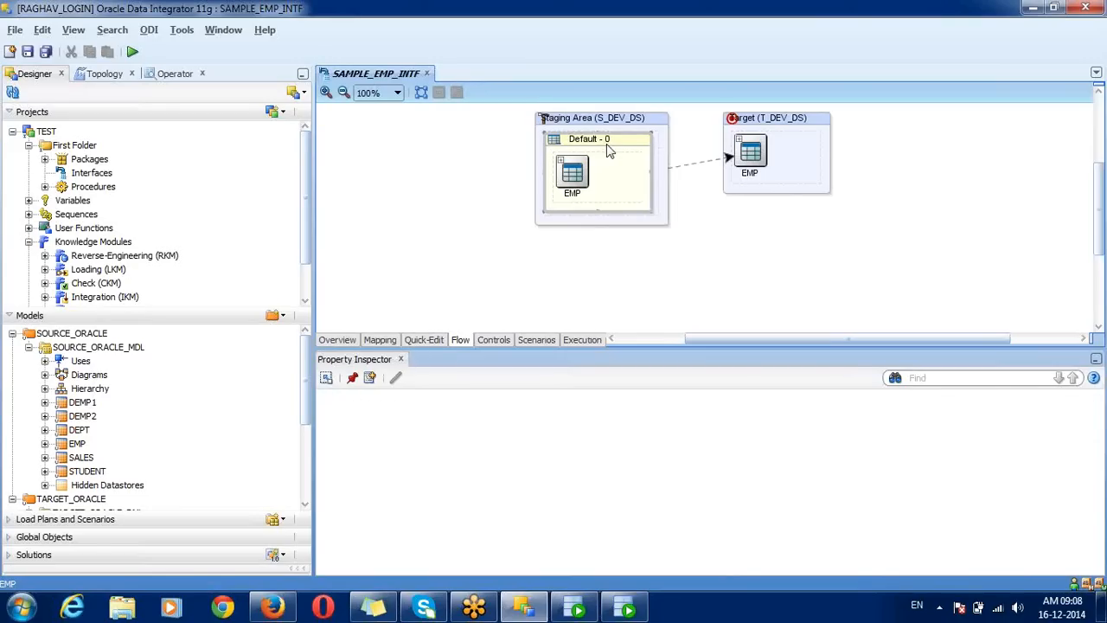
click(597, 128)
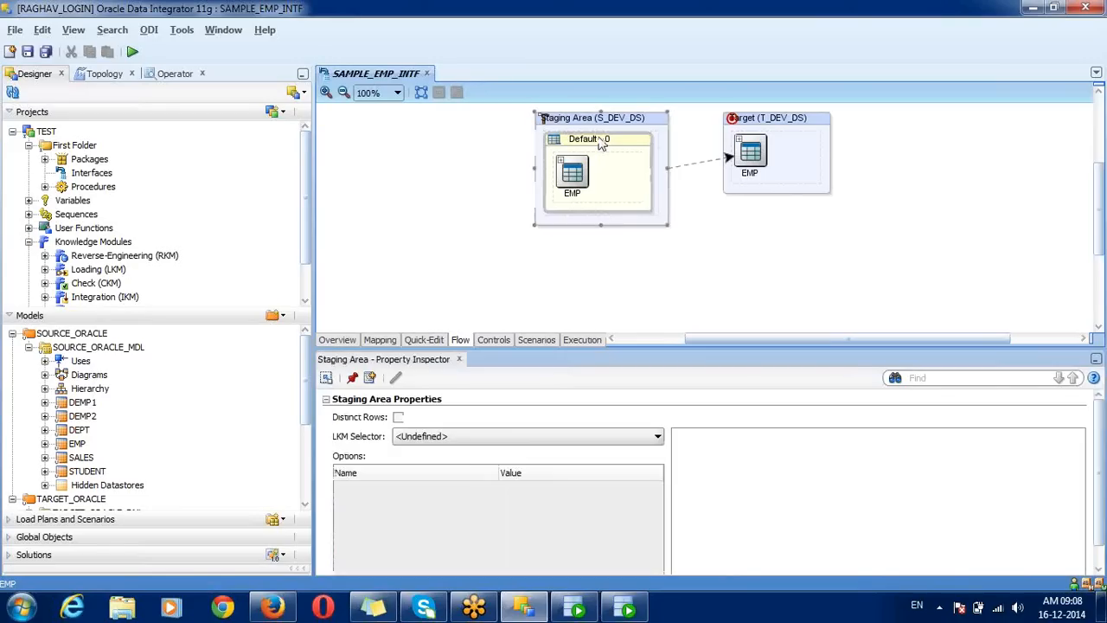
click(603, 141)
Step: Try File Server for SAP ABAP as the staging schema and check the flow diagram
click(760, 125)
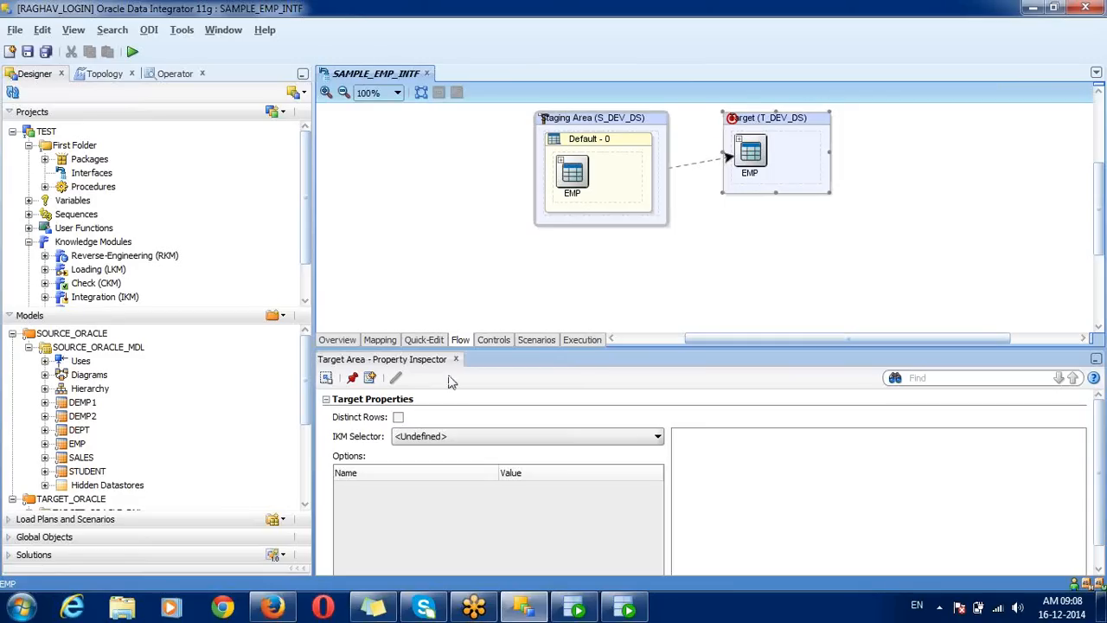
click(354, 342)
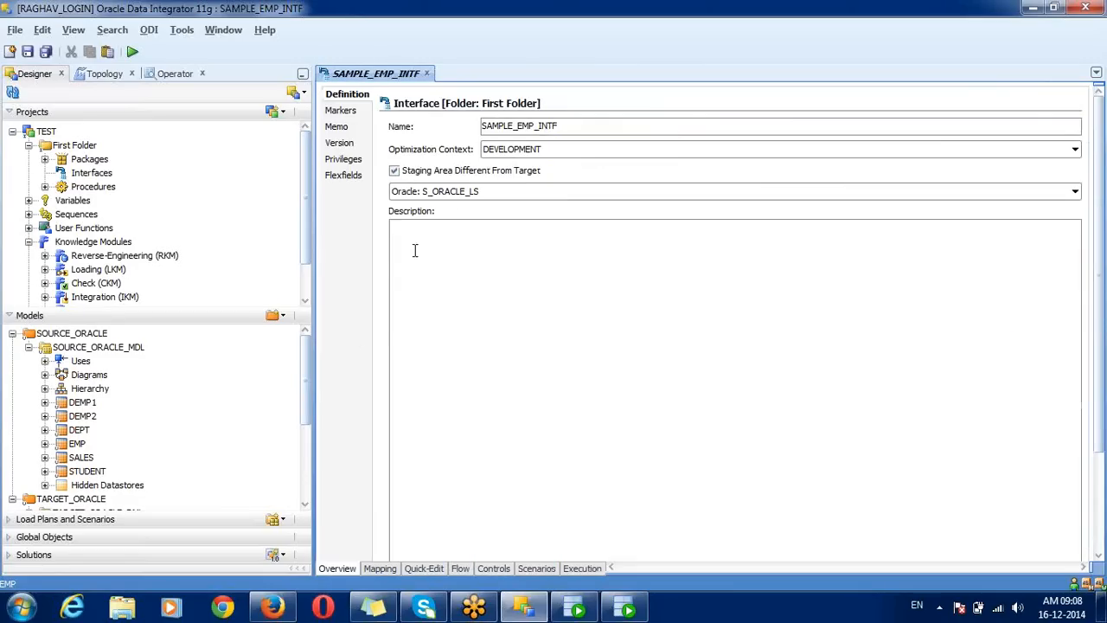
click(454, 193)
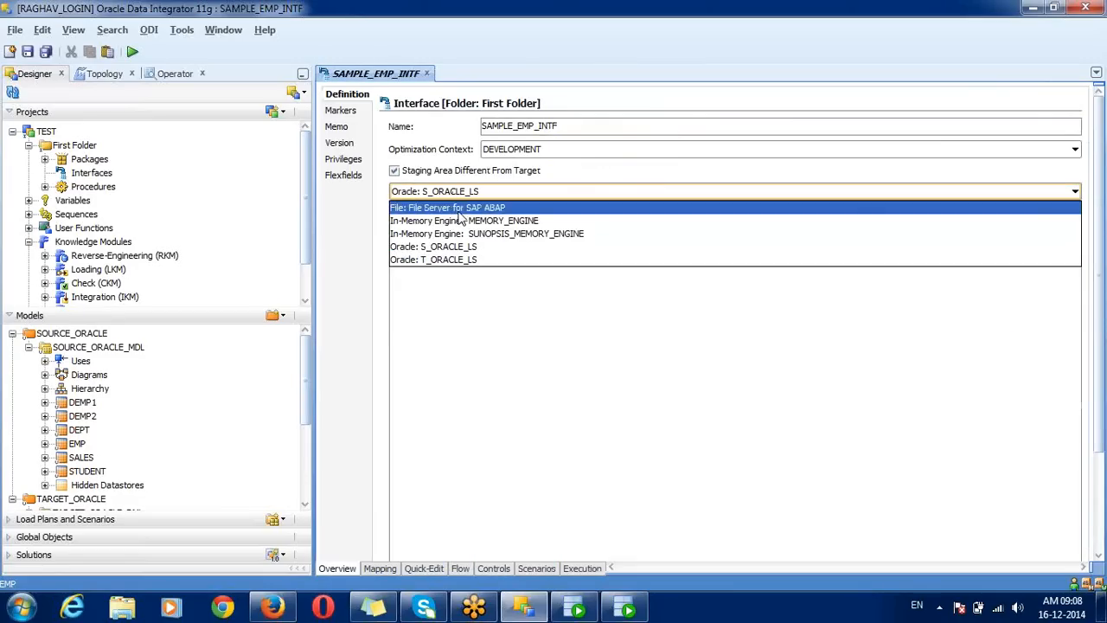
click(454, 207)
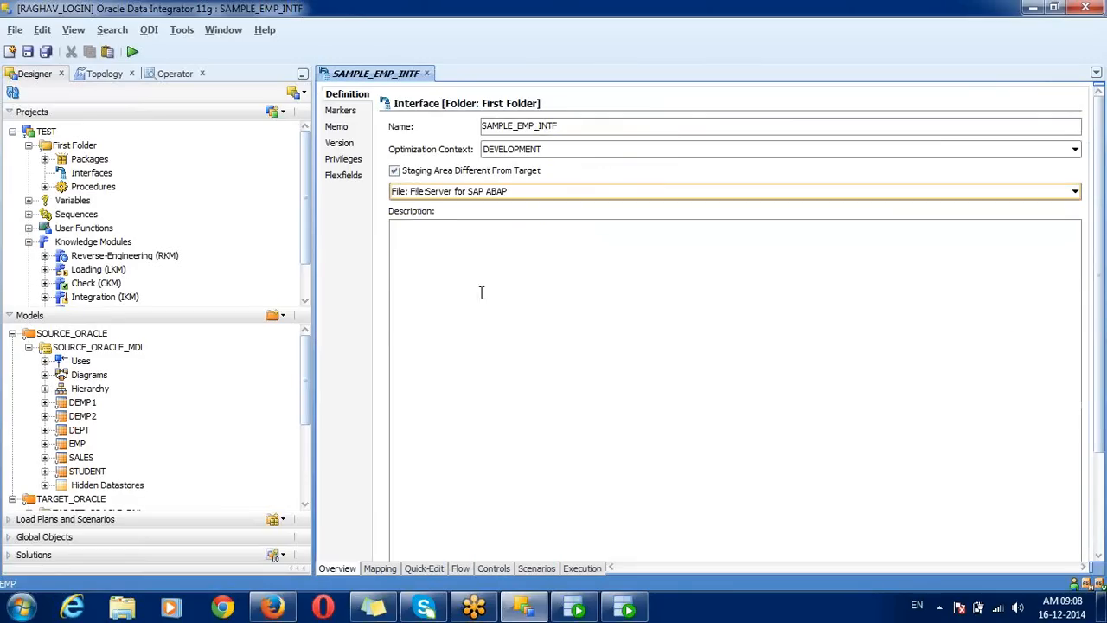
click(462, 569)
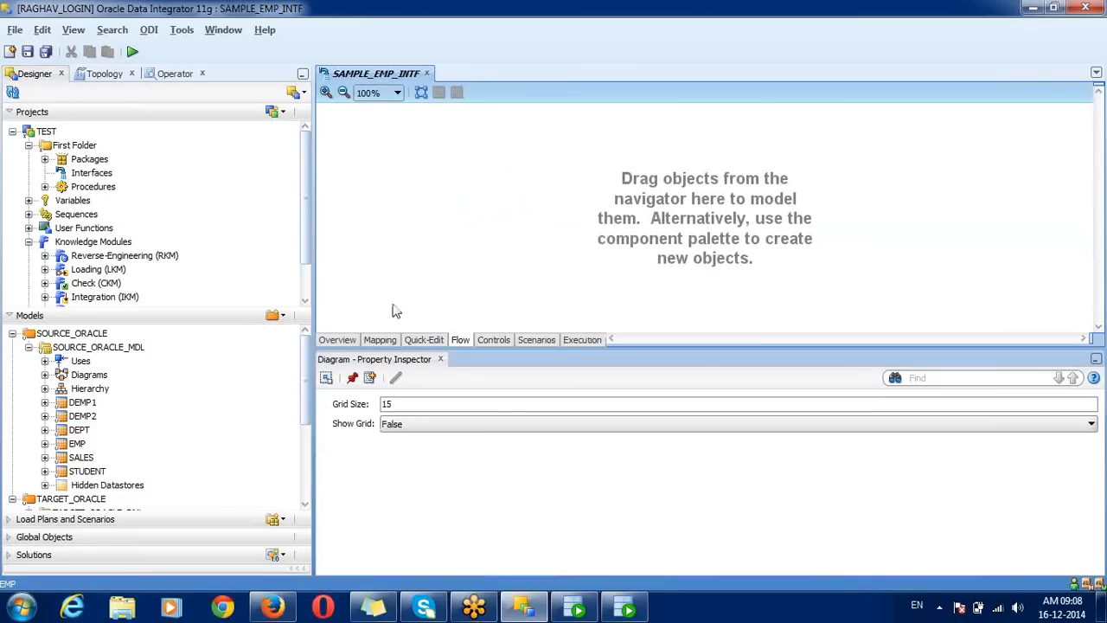
Step: Pick T_ORACLE_LS, then turn off Staging Area Different From Target and view the flow
click(350, 341)
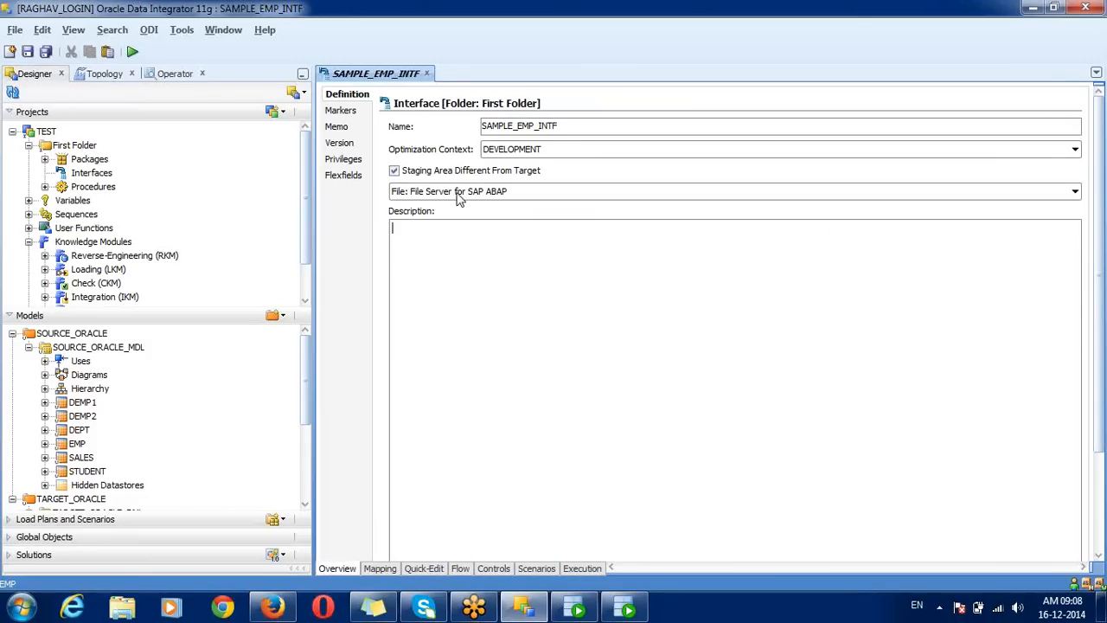
click(453, 194)
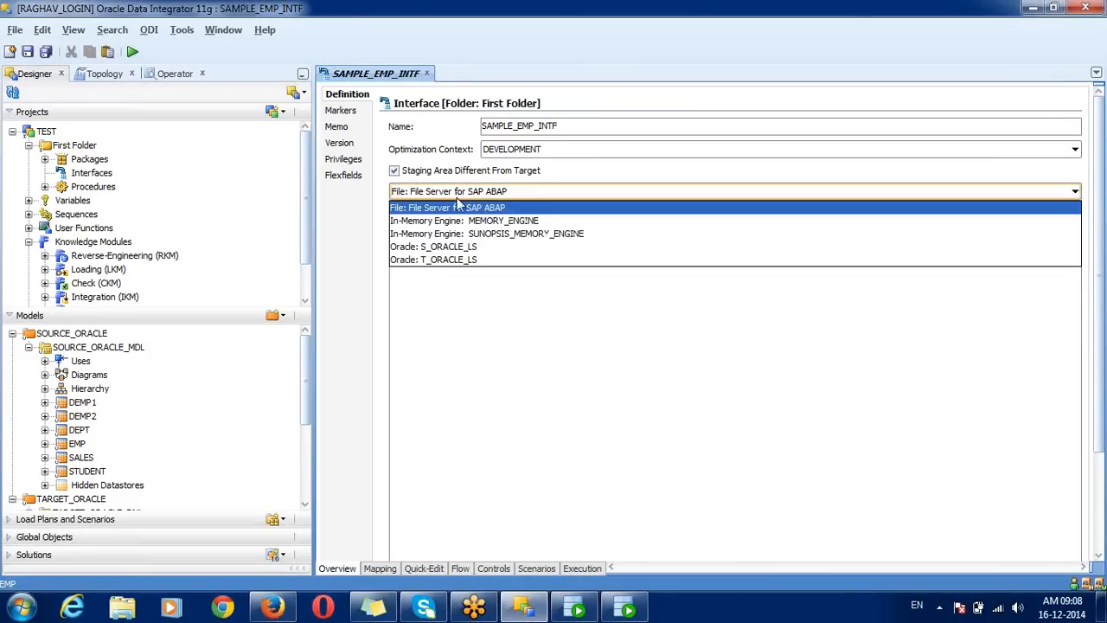
click(483, 260)
click(483, 260)
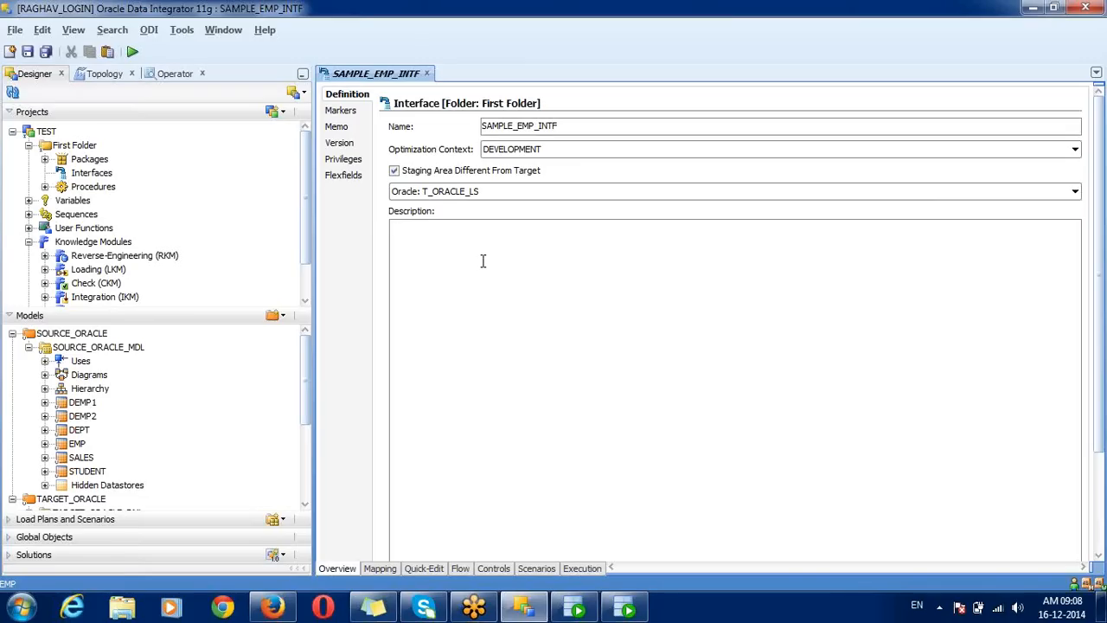
click(524, 172)
click(474, 328)
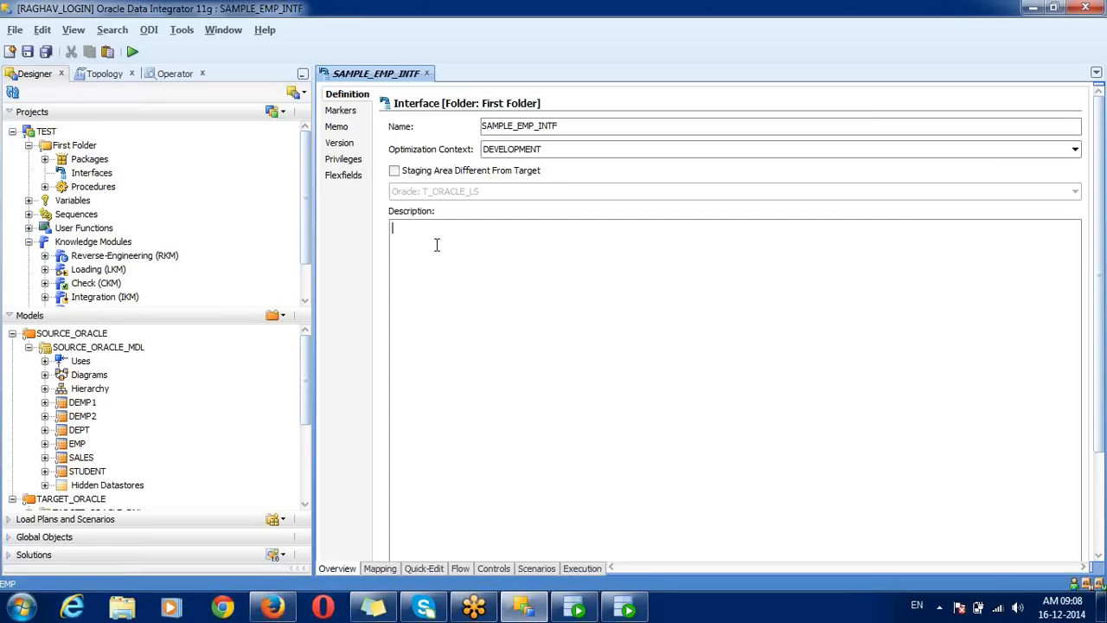
click(461, 569)
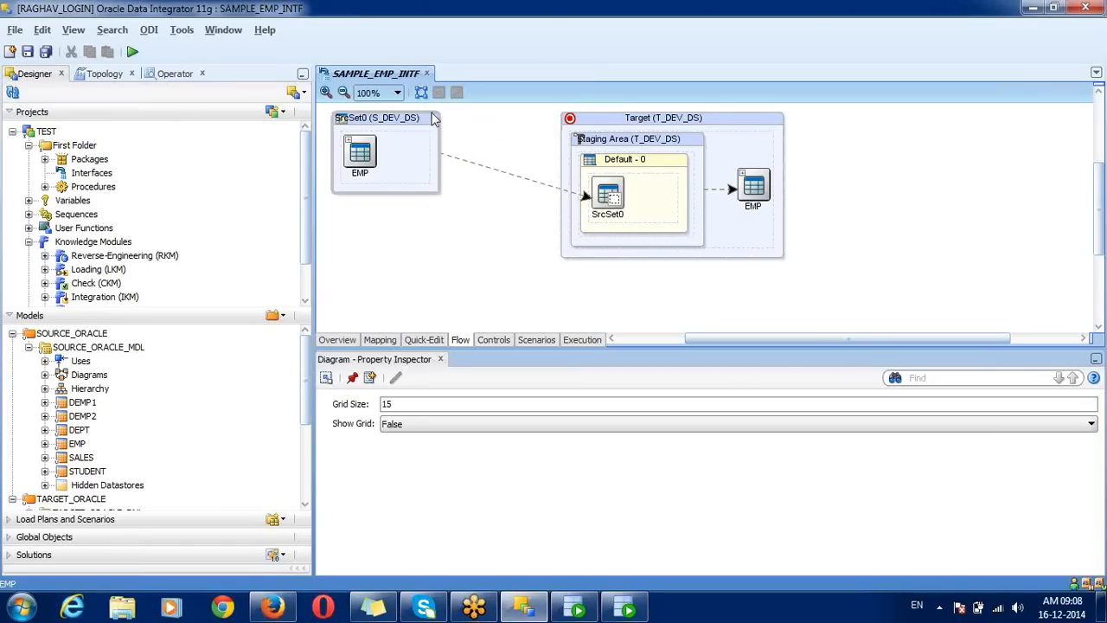
Step: Move the SrcSet0 box down-right on the flow diagram and view the target's properties
drag(413, 126, 433, 173)
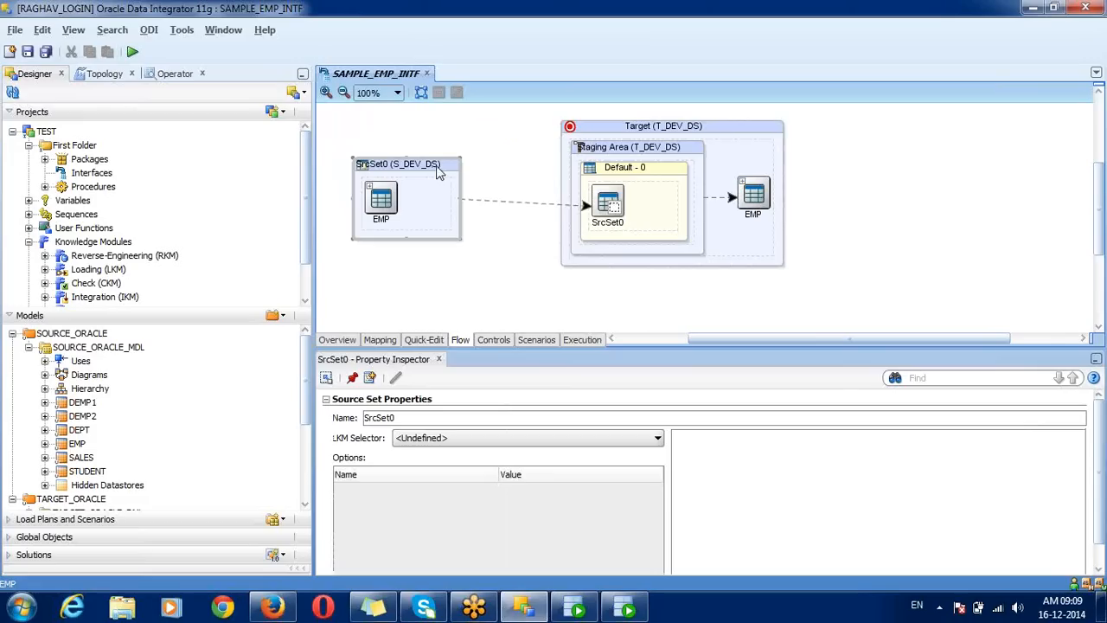
click(683, 130)
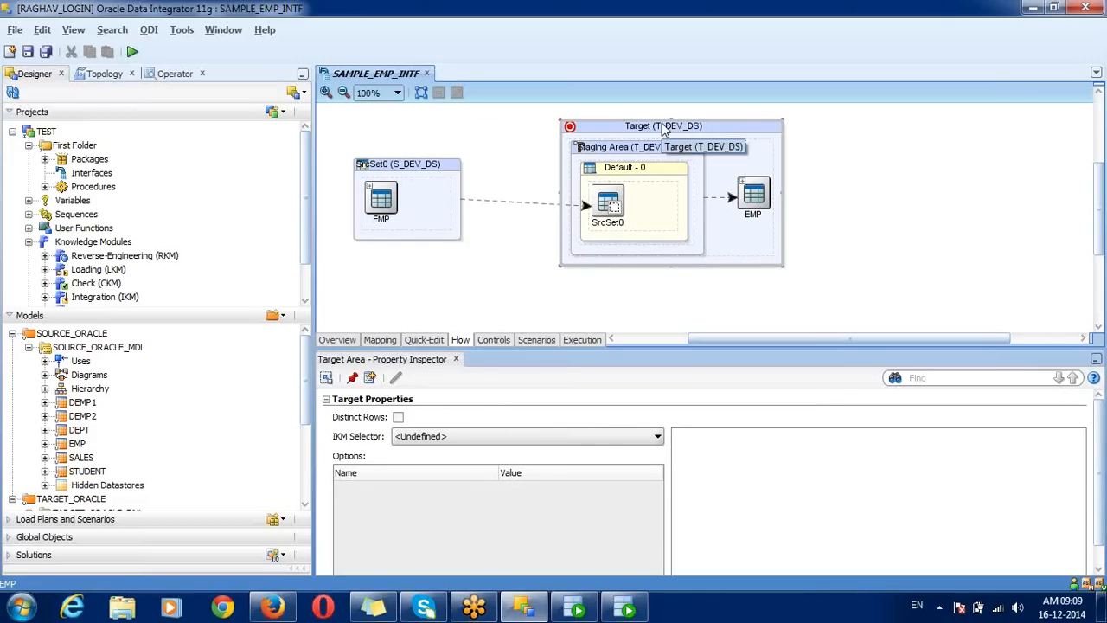
click(1017, 607)
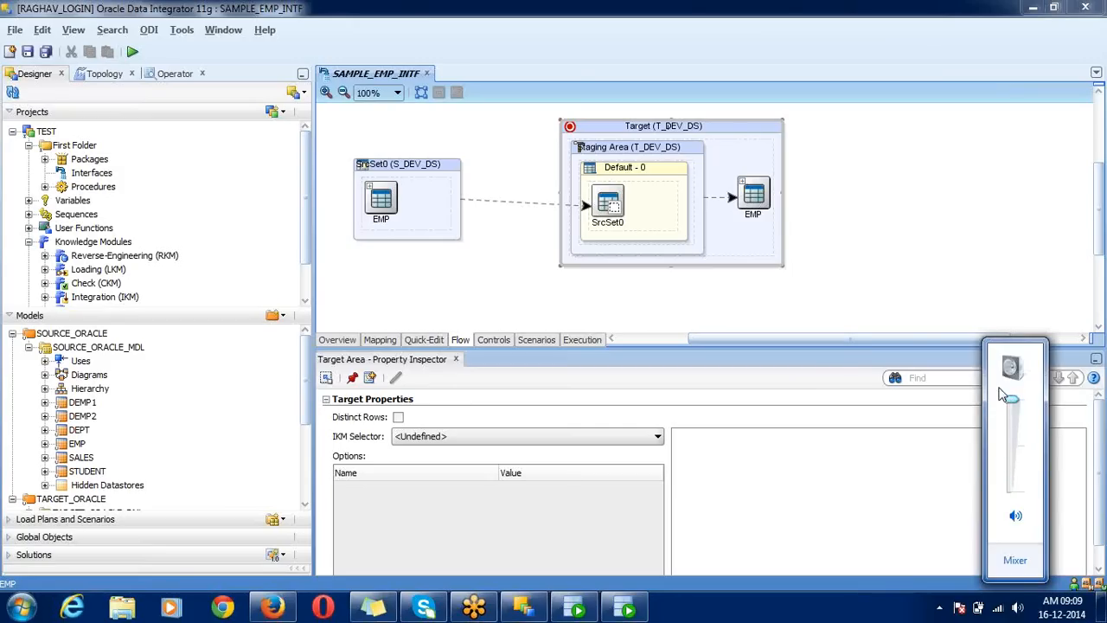
click(896, 612)
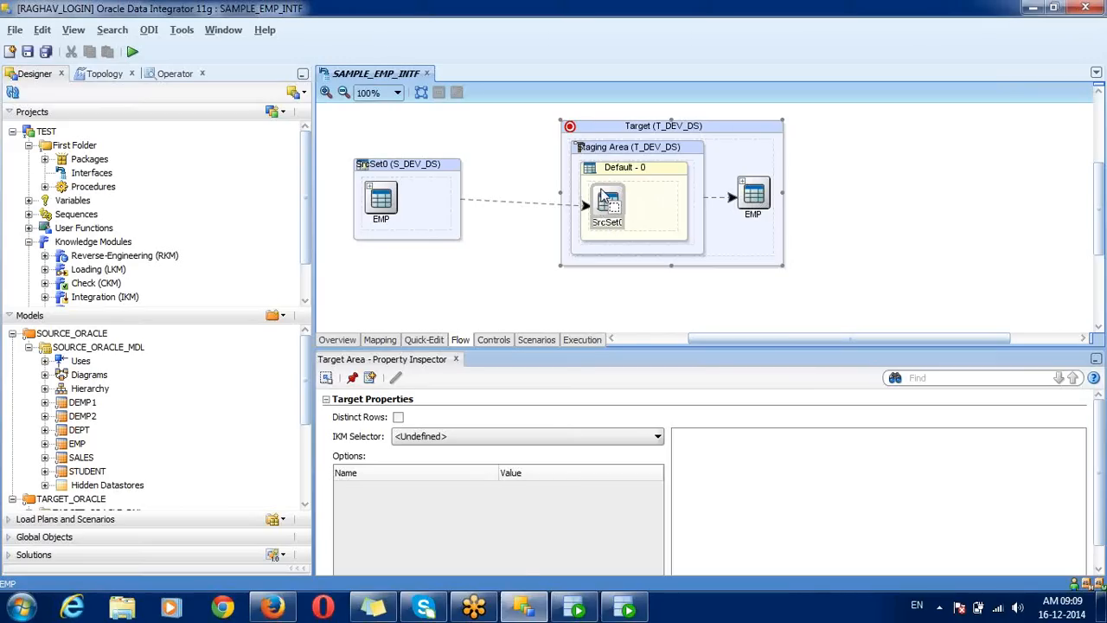
Step: Inspect the SrcSet0 and staging area properties, ending on SrcSet0 with LKM Selector undefined
click(602, 197)
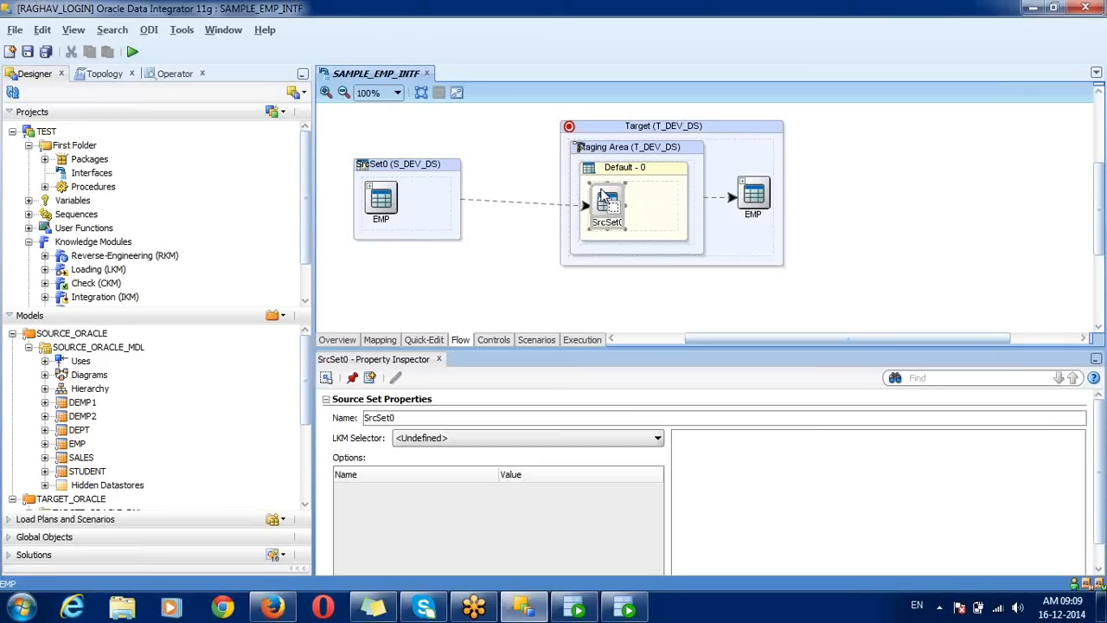
click(642, 177)
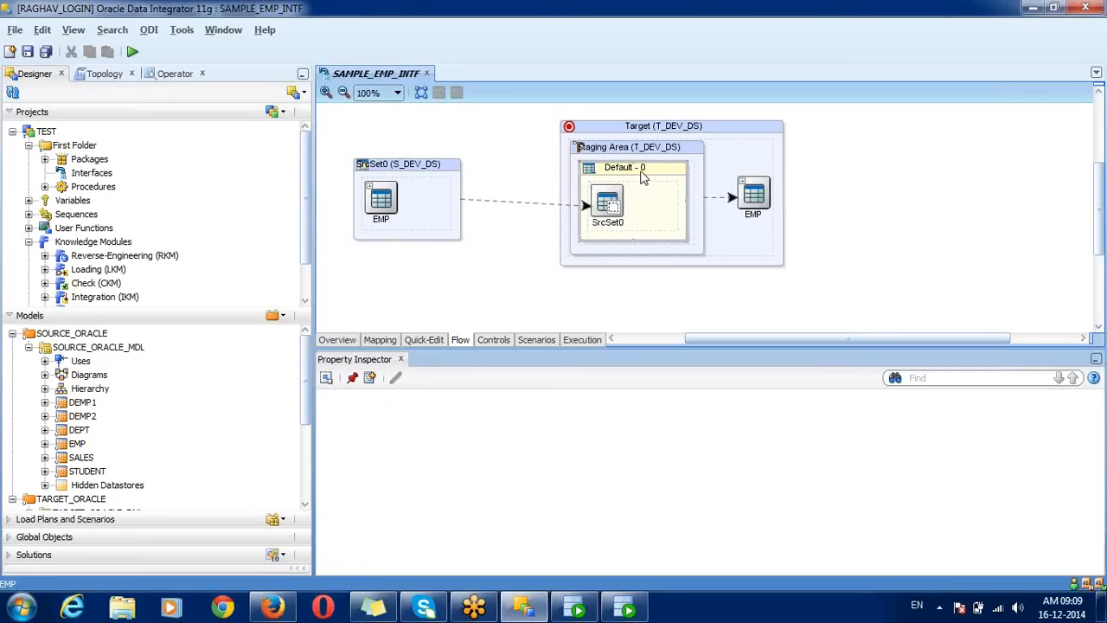
click(644, 145)
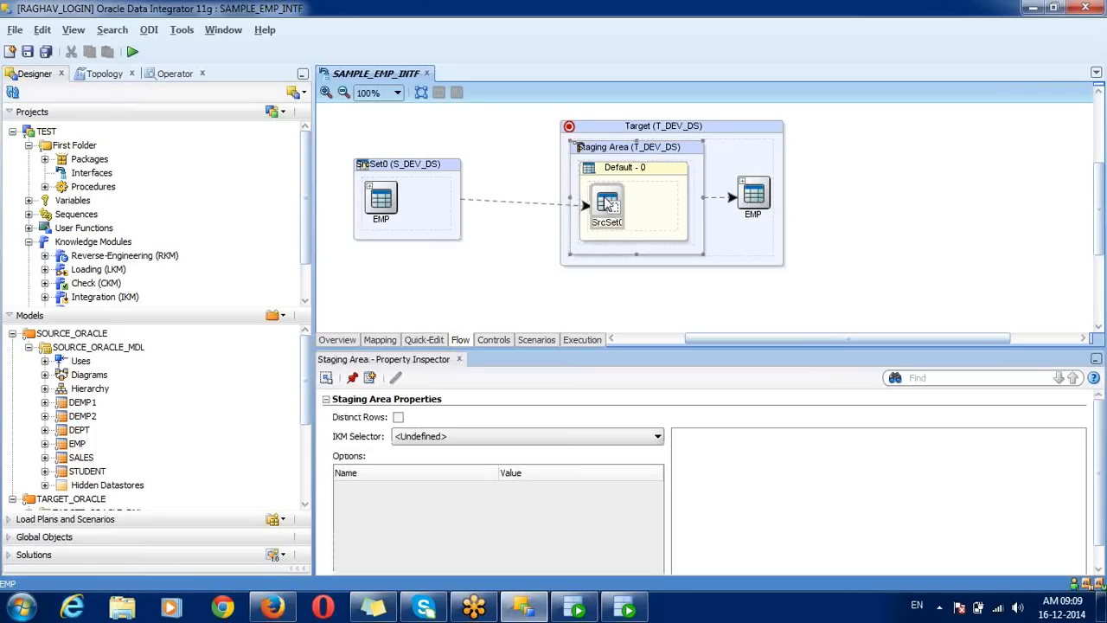
click(611, 204)
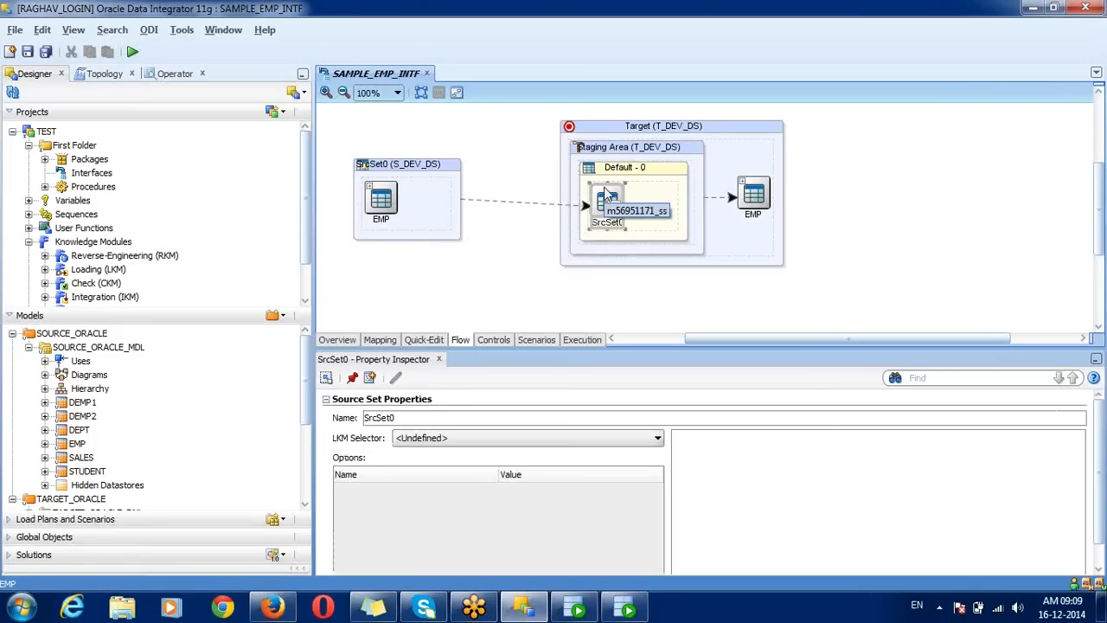
click(515, 288)
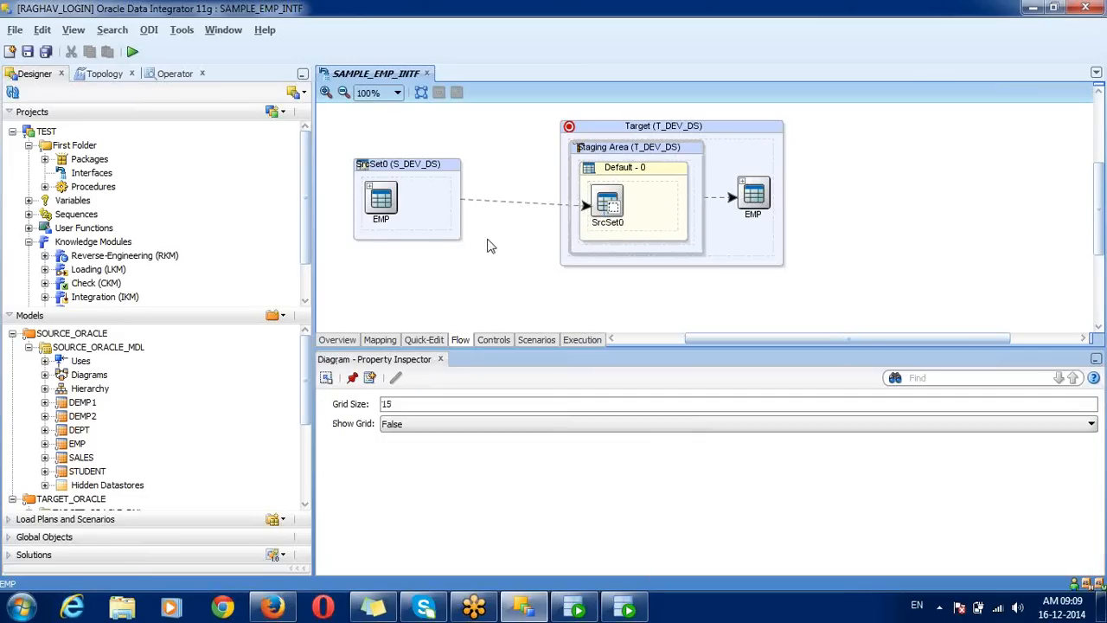
click(440, 166)
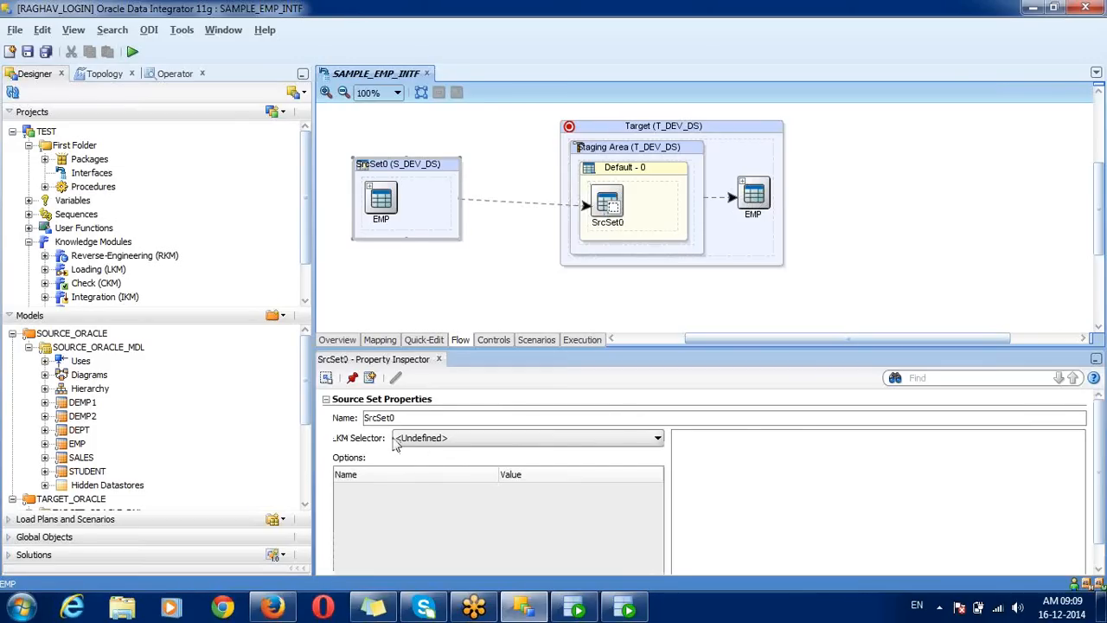
Step: Check the available loading modules and start importing knowledge modules into the project
click(422, 438)
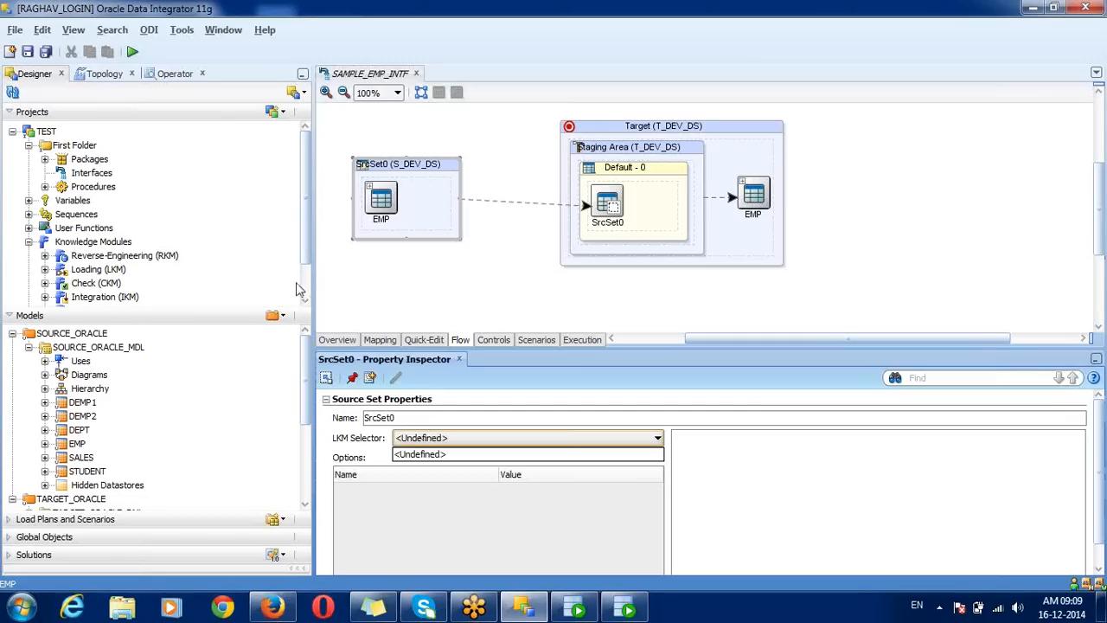
scroll(305, 285, down, 1)
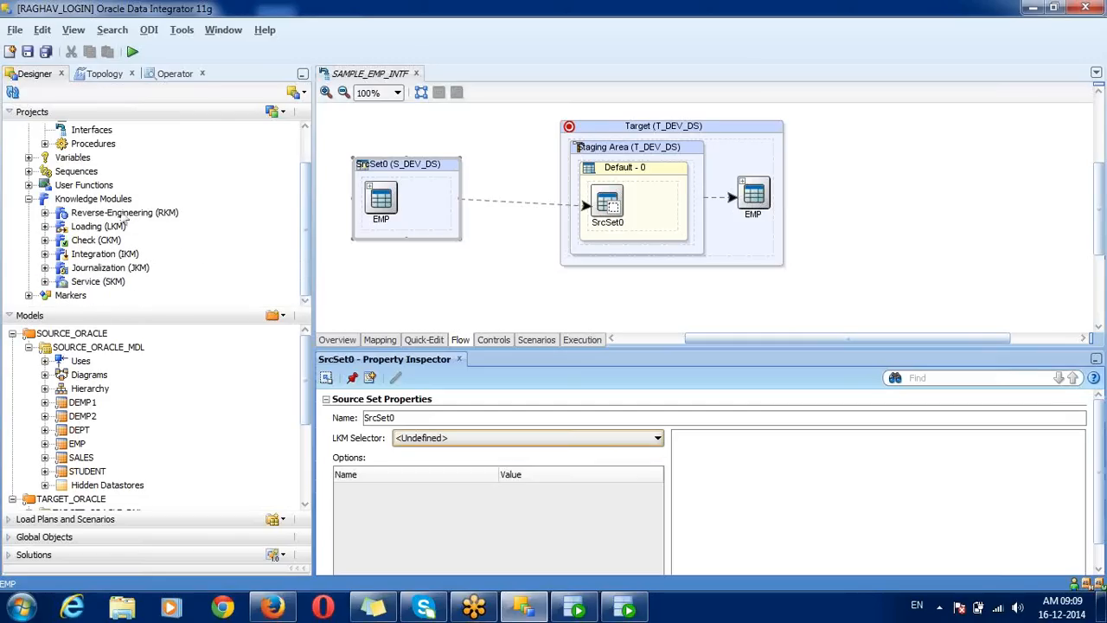
click(98, 199)
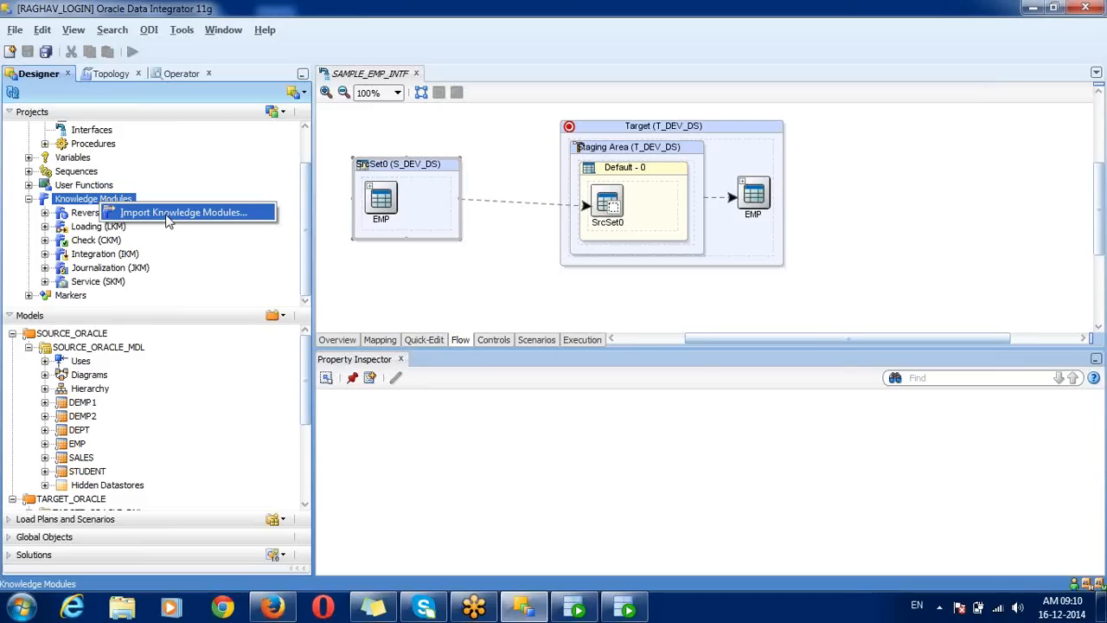
click(168, 215)
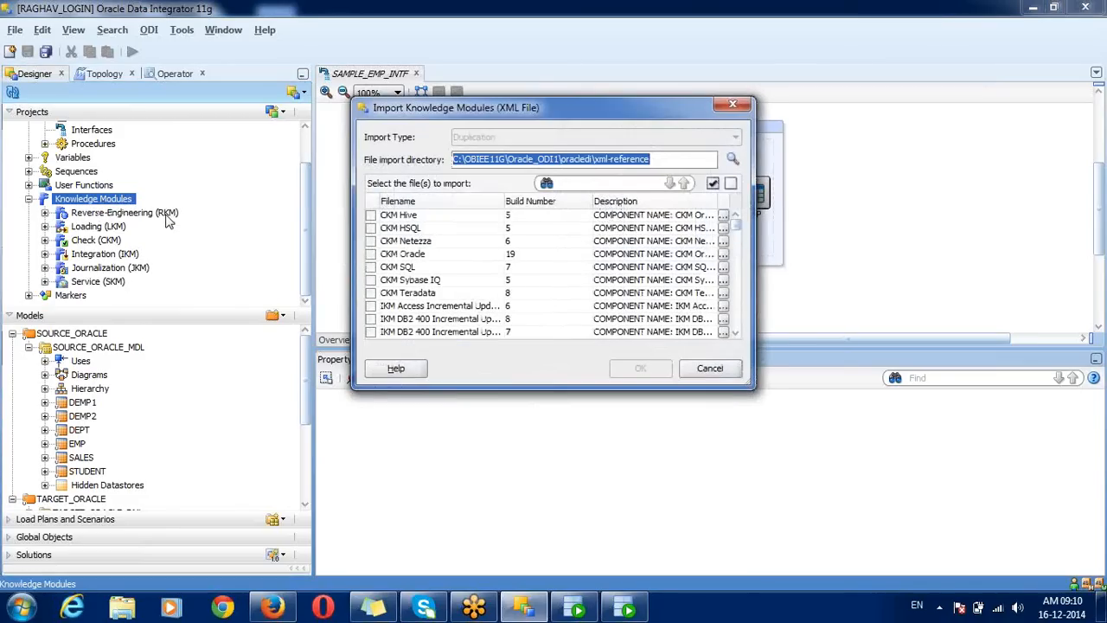
Step: From the xml-reference folder, mark CKM Oracle, CKM SQL and IKM SQL to File Append
double_click(662, 156)
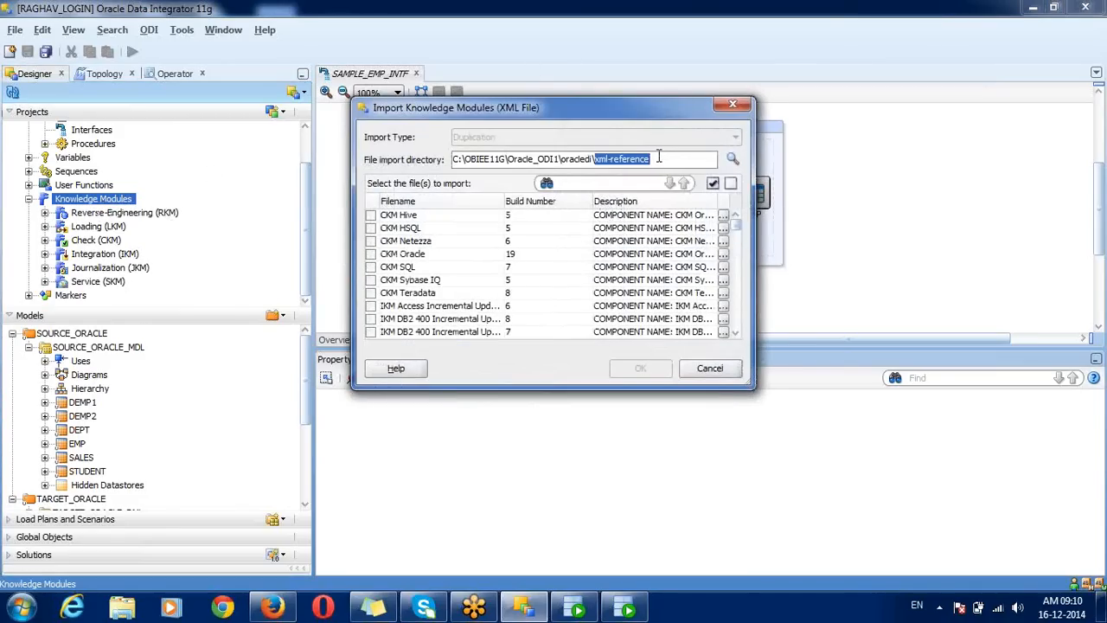
click(659, 156)
drag(659, 157, 562, 158)
click(657, 156)
drag(657, 156, 597, 163)
click(372, 268)
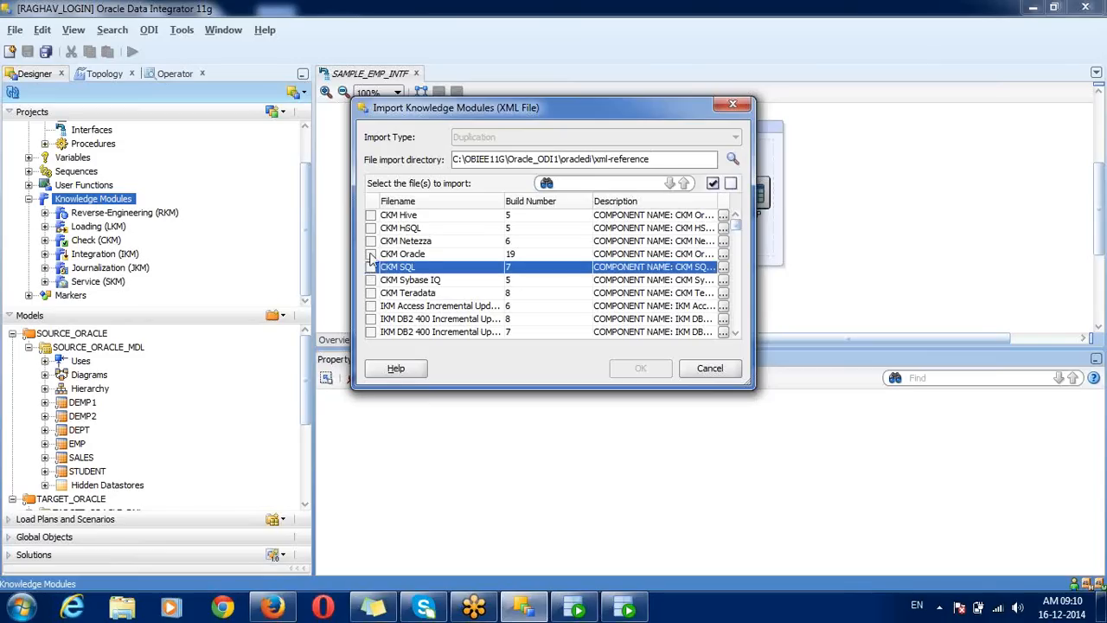
click(371, 254)
click(371, 267)
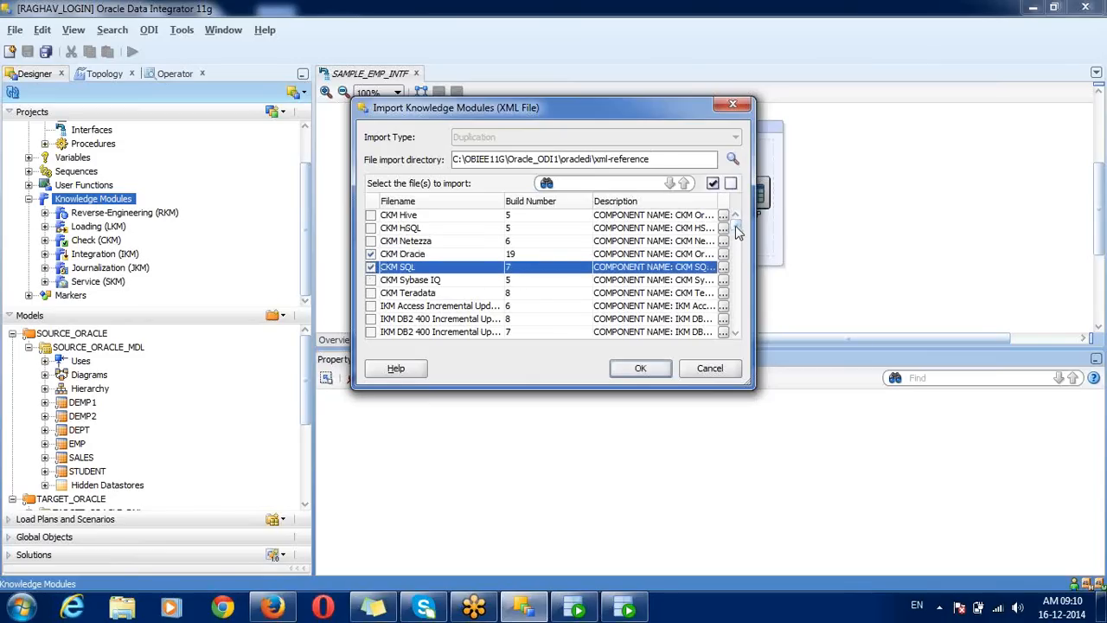
drag(737, 228, 740, 256)
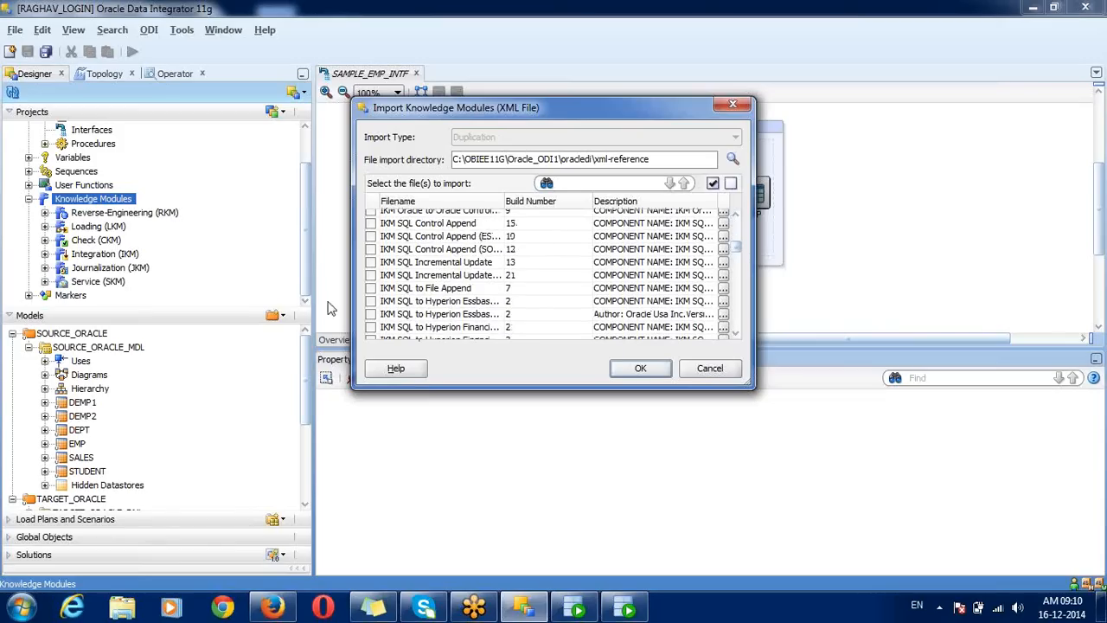
click(370, 288)
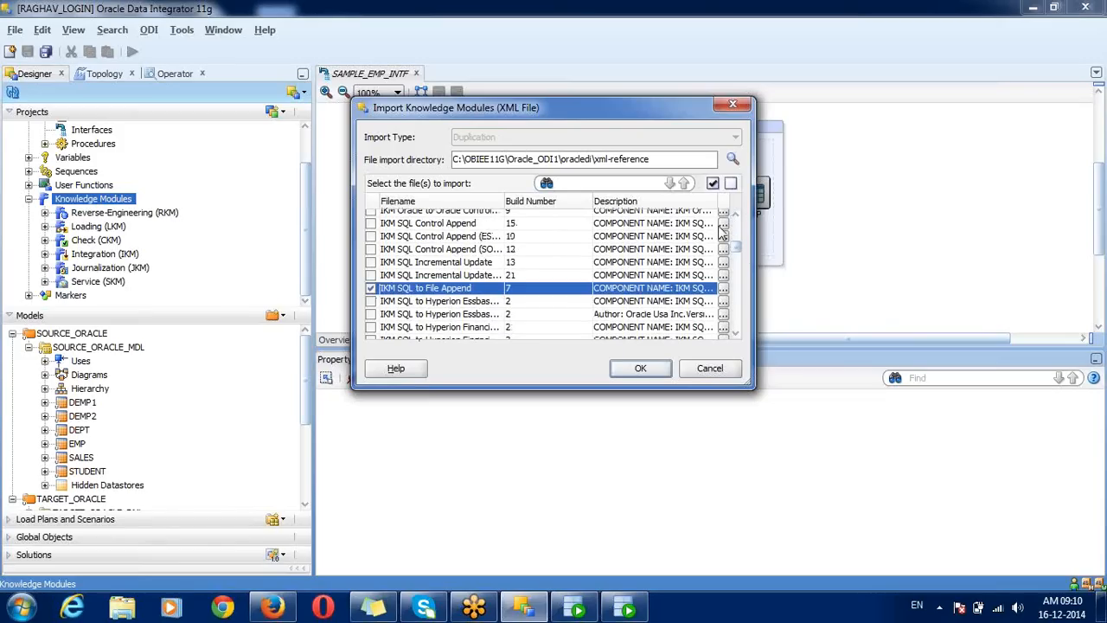
Step: Also mark LKM SQL to Oracle and LKM SQL to SQL, then run the import
drag(739, 250, 740, 296)
scroll(739, 300, down, 2)
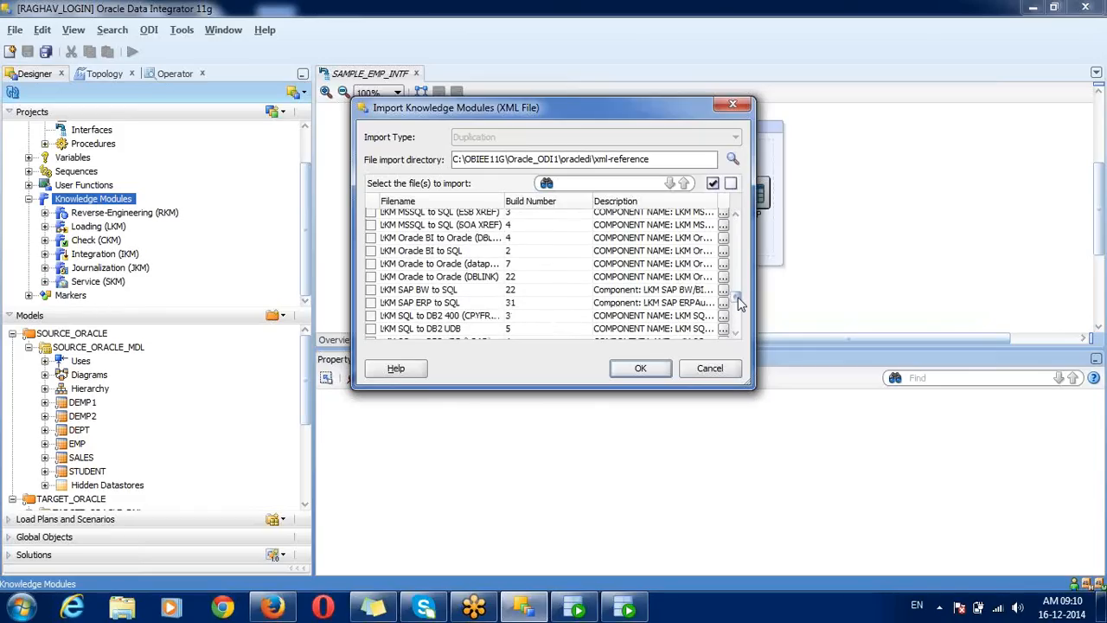
click(439, 303)
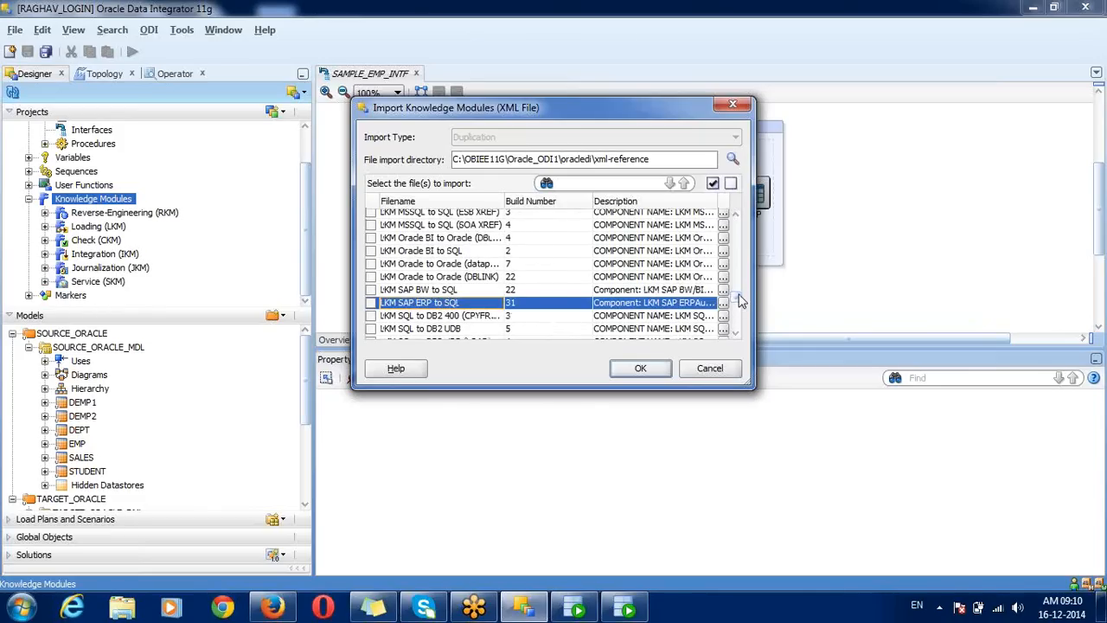
scroll(740, 303, down, 3)
scroll(740, 303, down, 1)
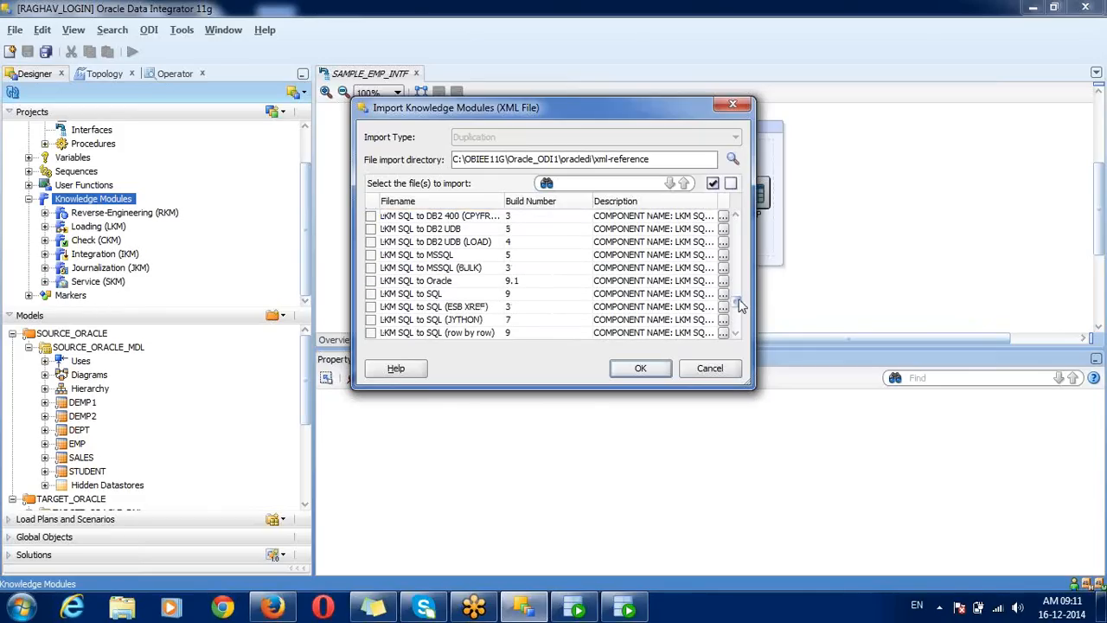
click(370, 280)
click(370, 293)
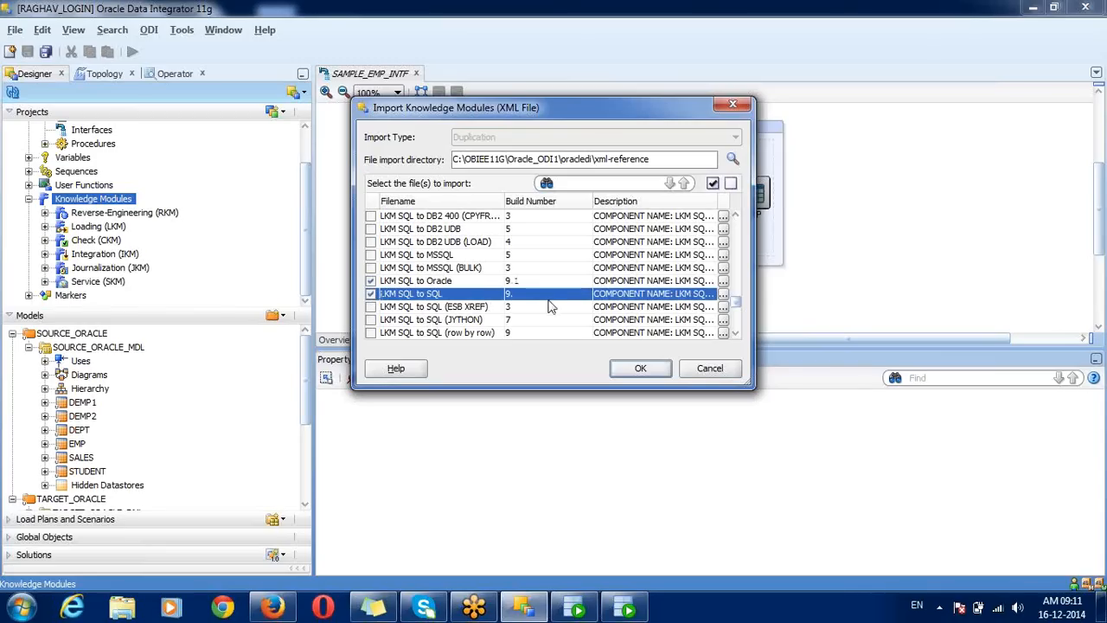
click(638, 370)
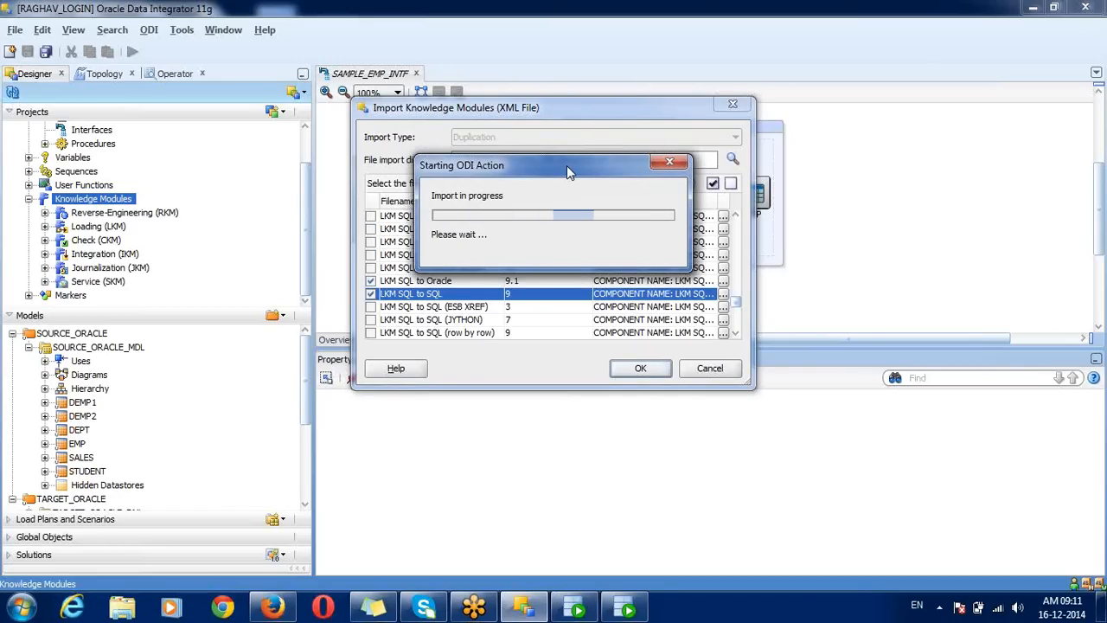
Step: Review the import report's new IDs (CKM Oracle 2007, CKM SQL 3007) and close it
mouse_move(566, 165)
mouse_down()
mouse_move(565, 129)
mouse_move(521, 232)
mouse_move(578, 208)
mouse_move(543, 197)
mouse_move(552, 172)
mouse_up()
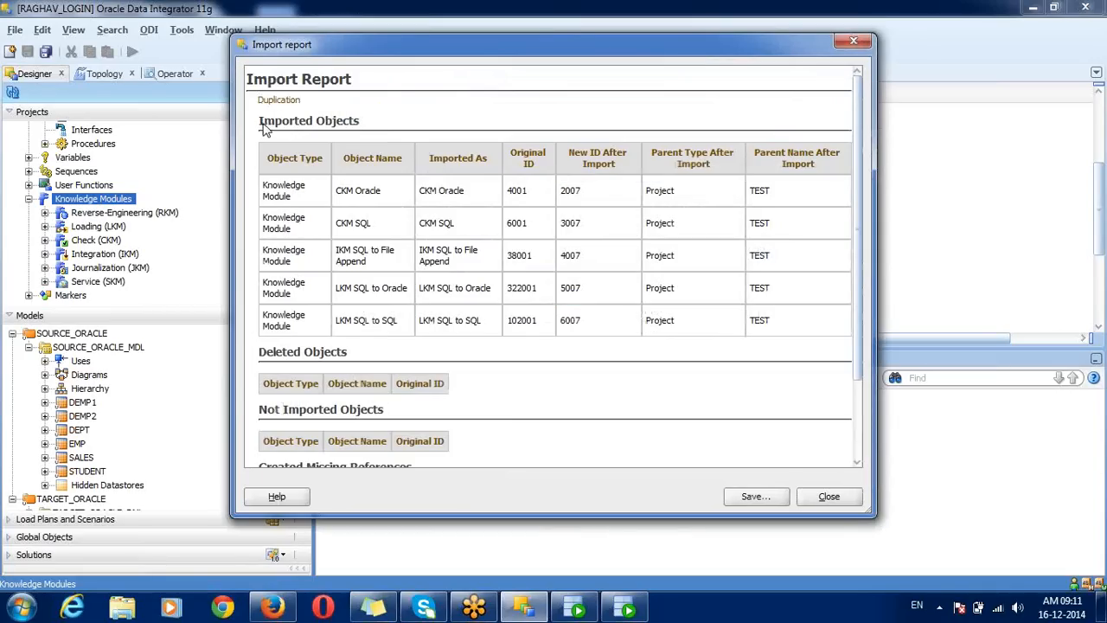
drag(265, 128, 363, 130)
click(510, 192)
drag(510, 192, 585, 226)
click(566, 232)
drag(561, 225, 588, 256)
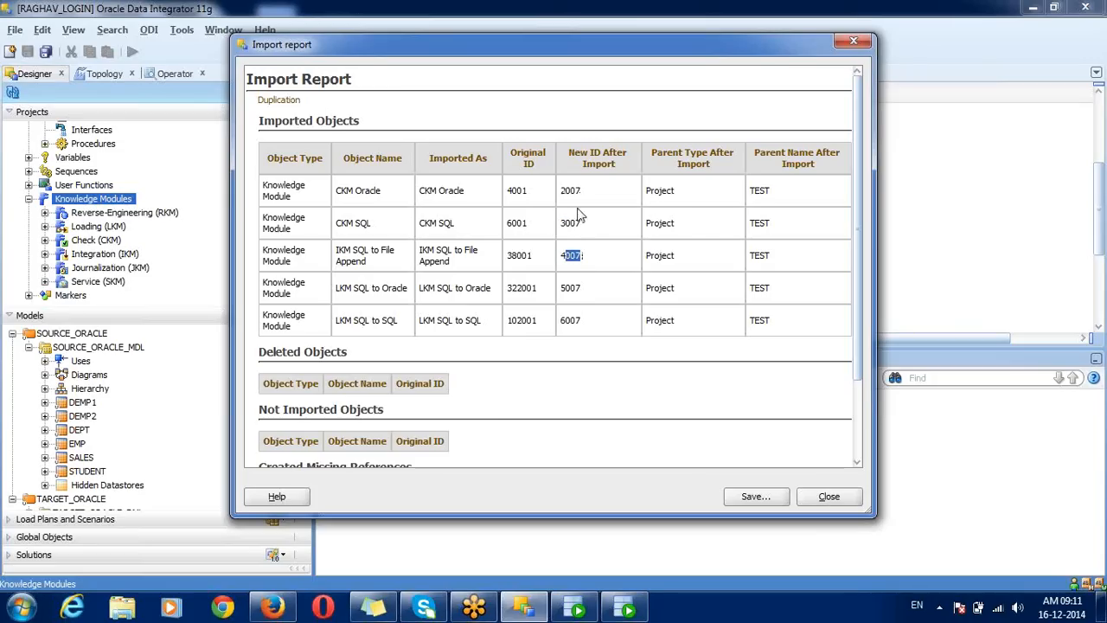
mouse_move(567, 201)
mouse_down()
mouse_move(585, 197)
mouse_move(566, 195)
mouse_up()
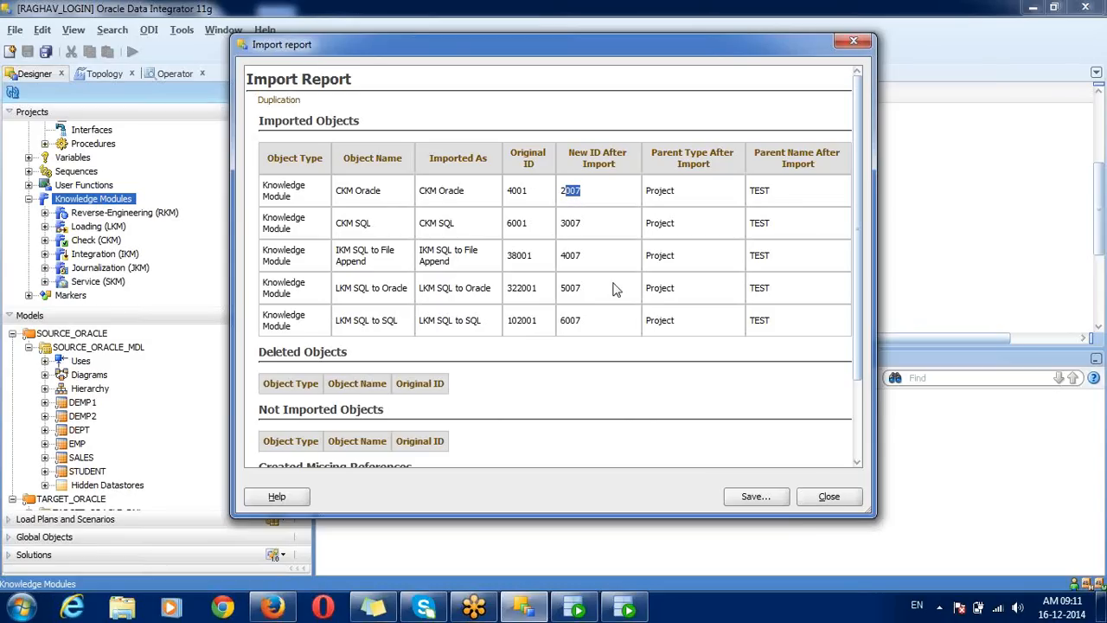
click(590, 200)
drag(570, 195, 586, 194)
click(823, 496)
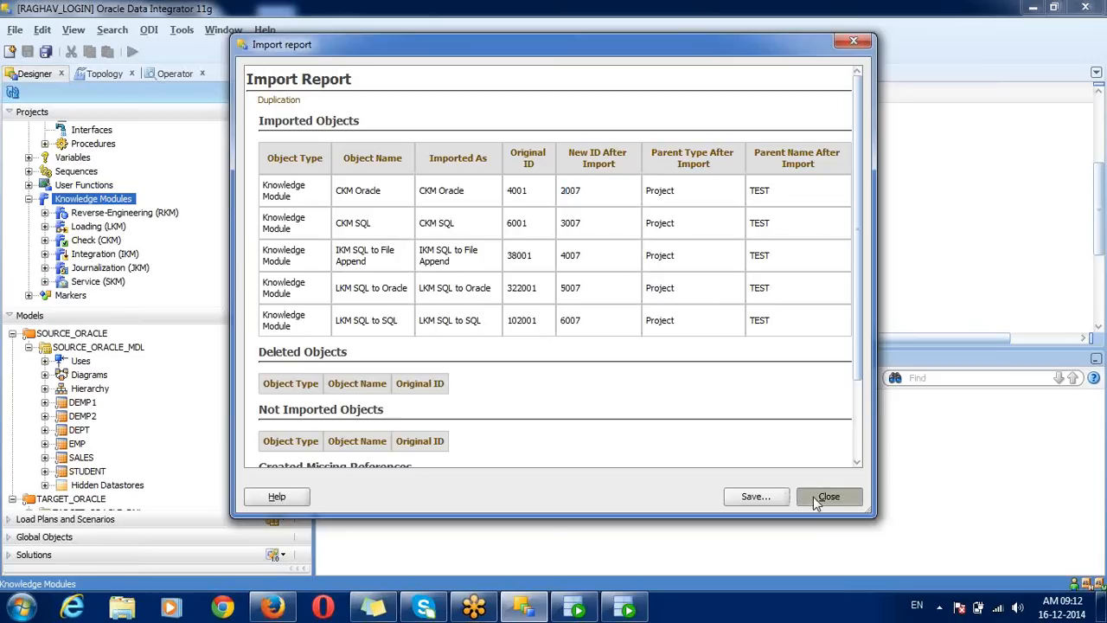
click(45, 226)
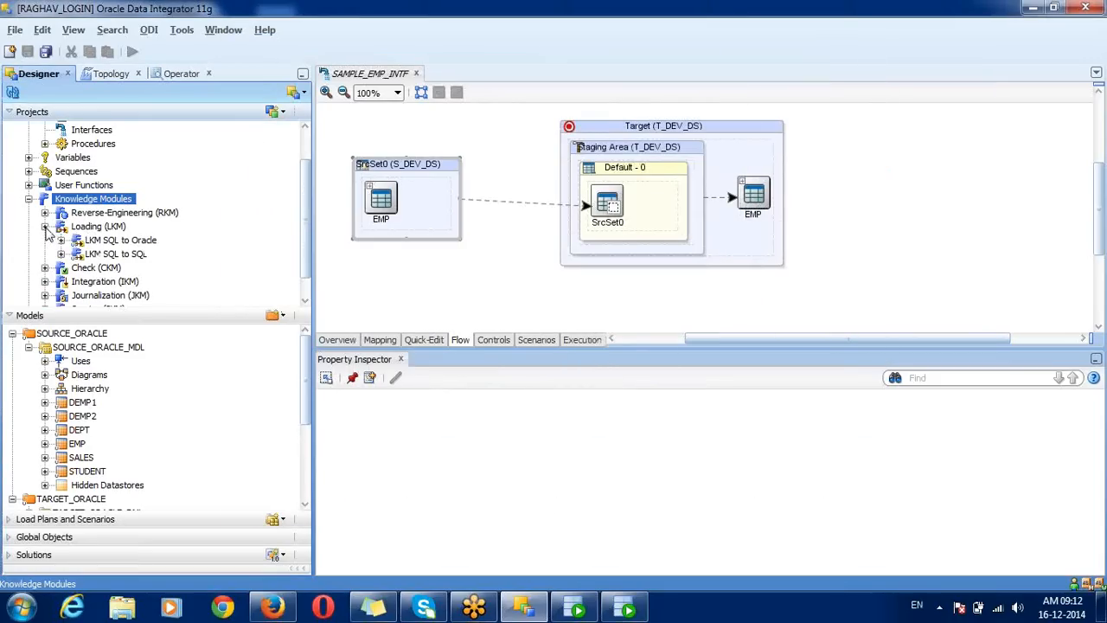
click(99, 256)
double_click(98, 255)
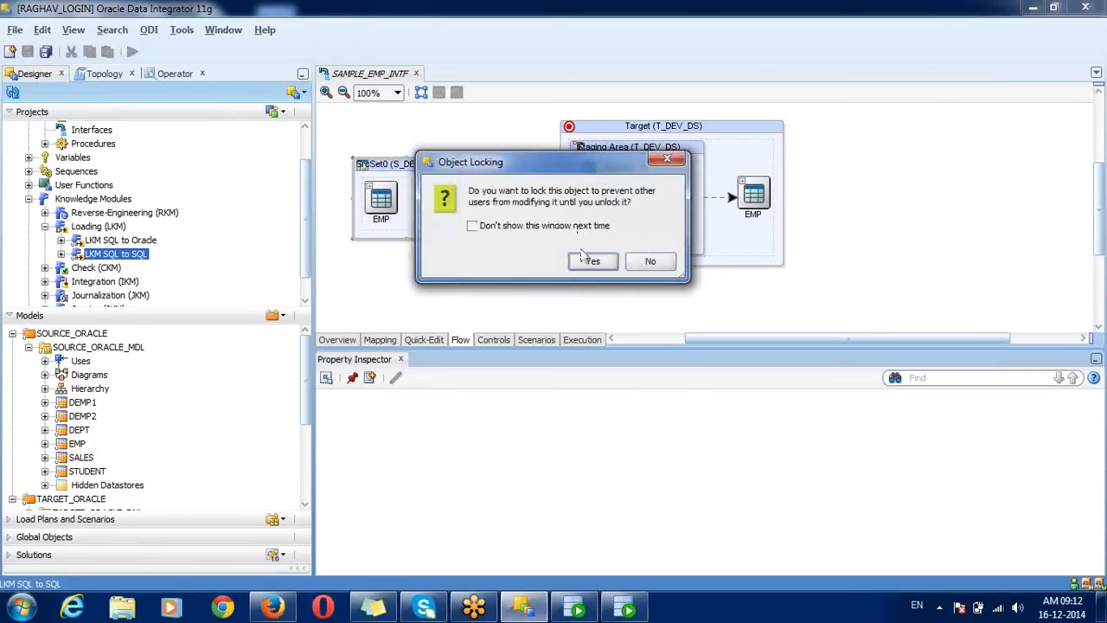
click(584, 261)
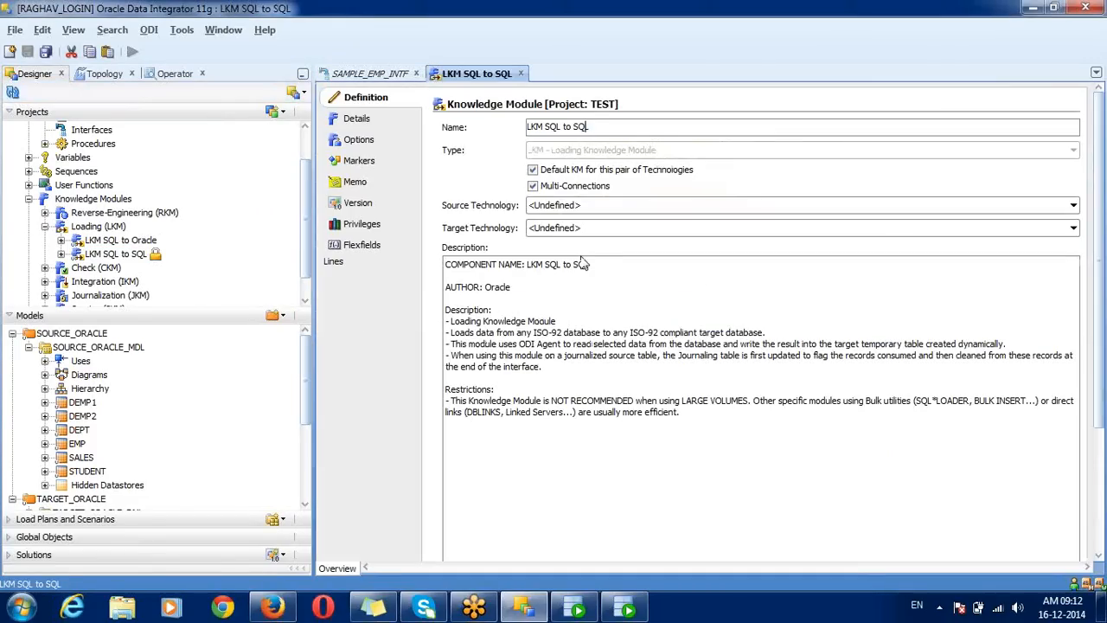
click(358, 204)
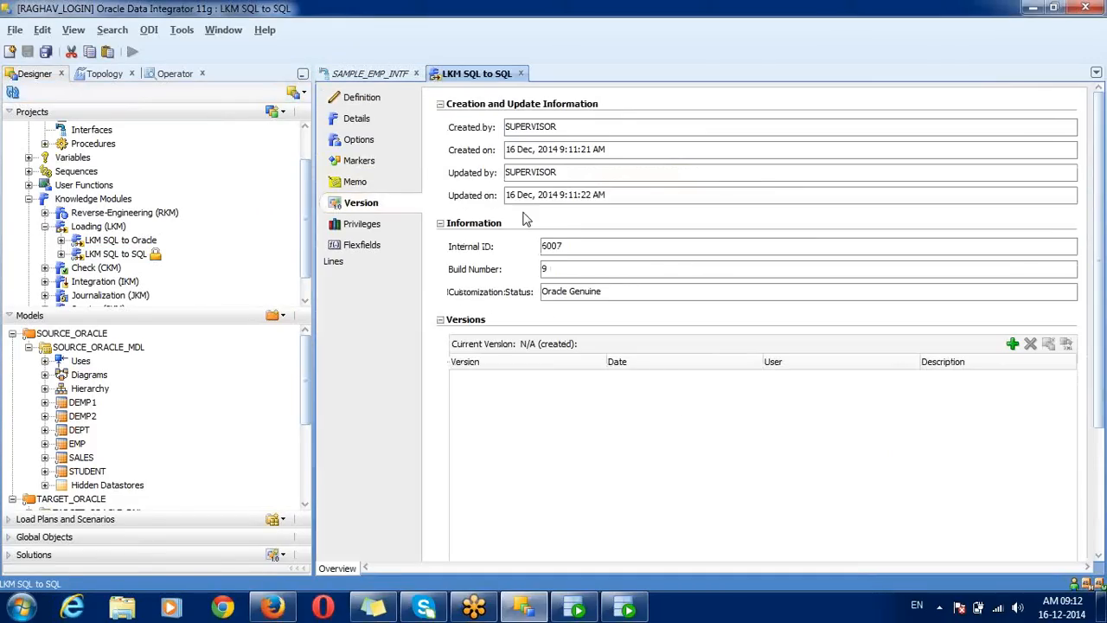
double_click(558, 246)
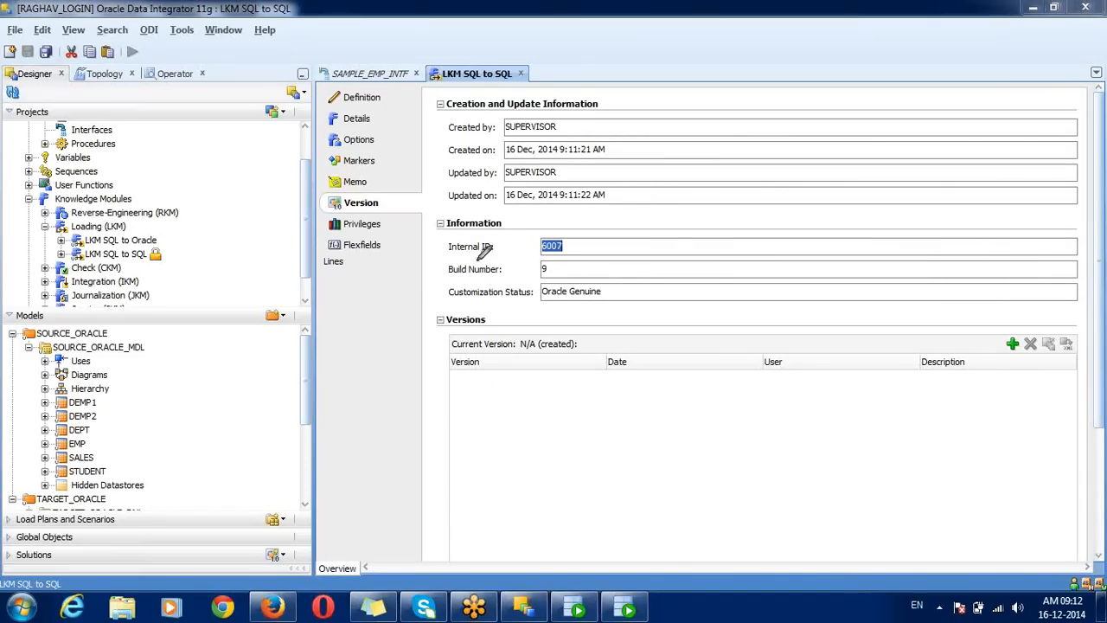
mouse_move(477, 237)
mouse_down()
mouse_move(439, 244)
mouse_move(483, 256)
mouse_move(585, 251)
mouse_move(541, 232)
mouse_up()
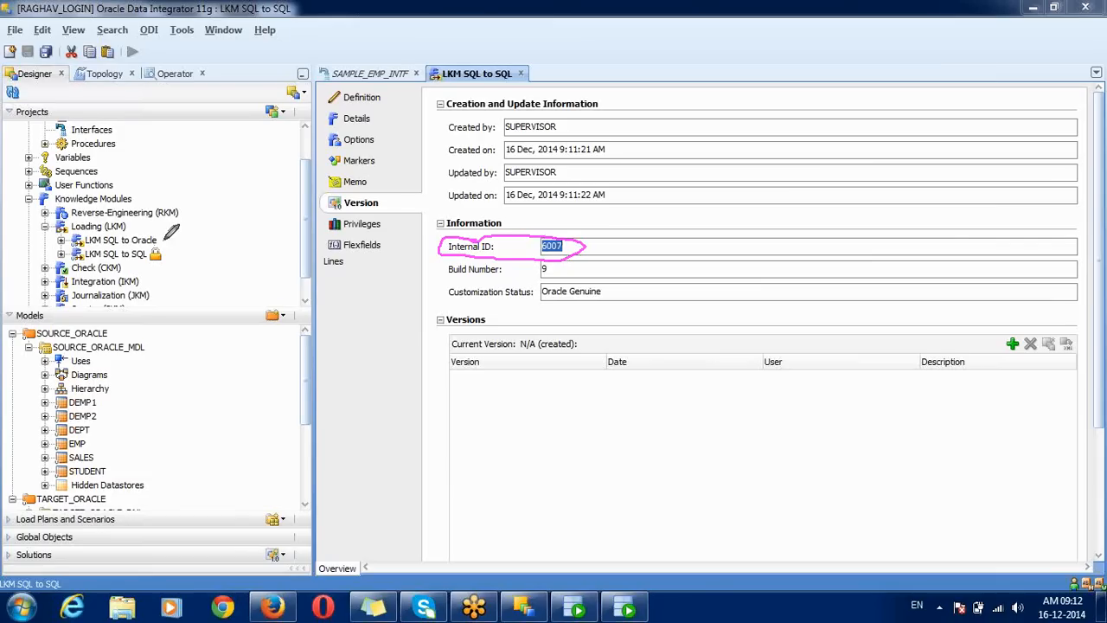
mouse_move(164, 237)
mouse_down()
mouse_move(85, 230)
mouse_move(104, 246)
mouse_move(143, 248)
mouse_move(170, 246)
mouse_move(166, 234)
mouse_up()
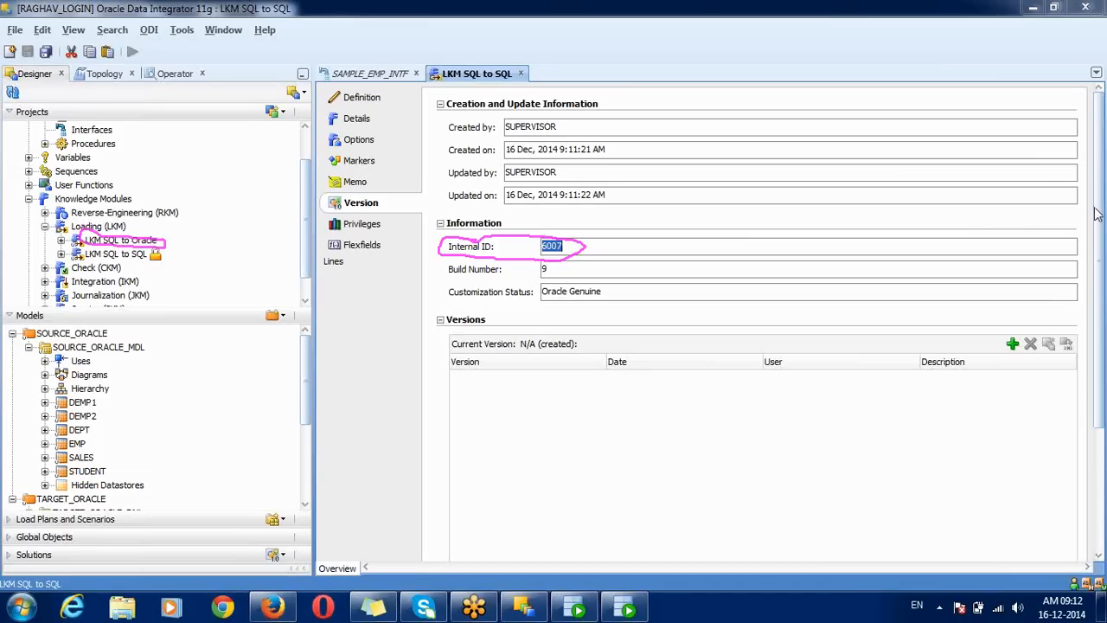
click(953, 309)
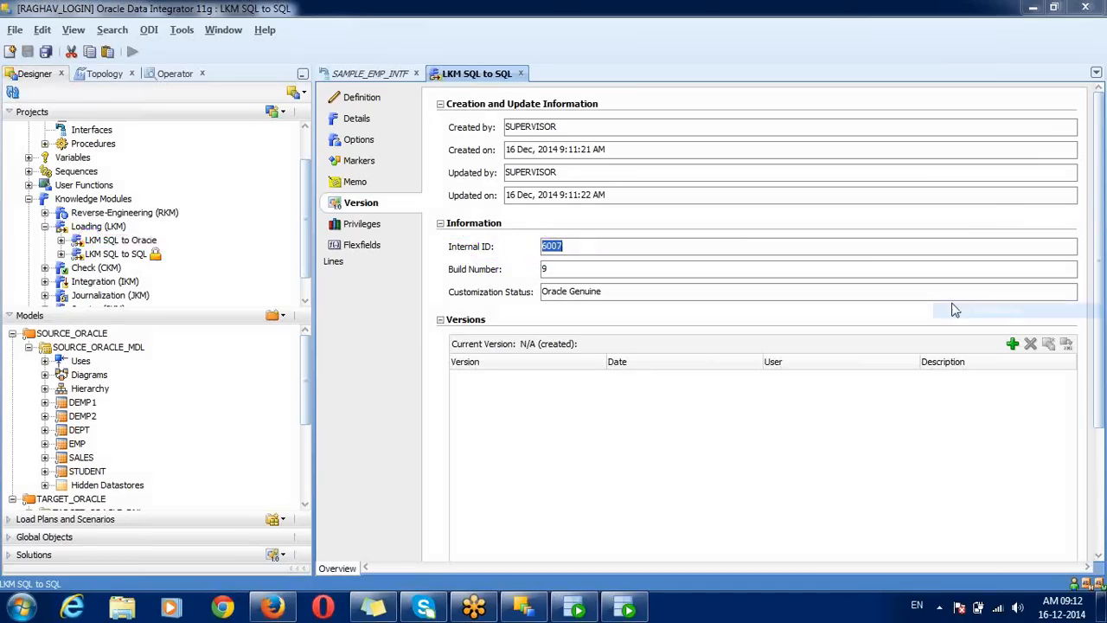
double_click(556, 250)
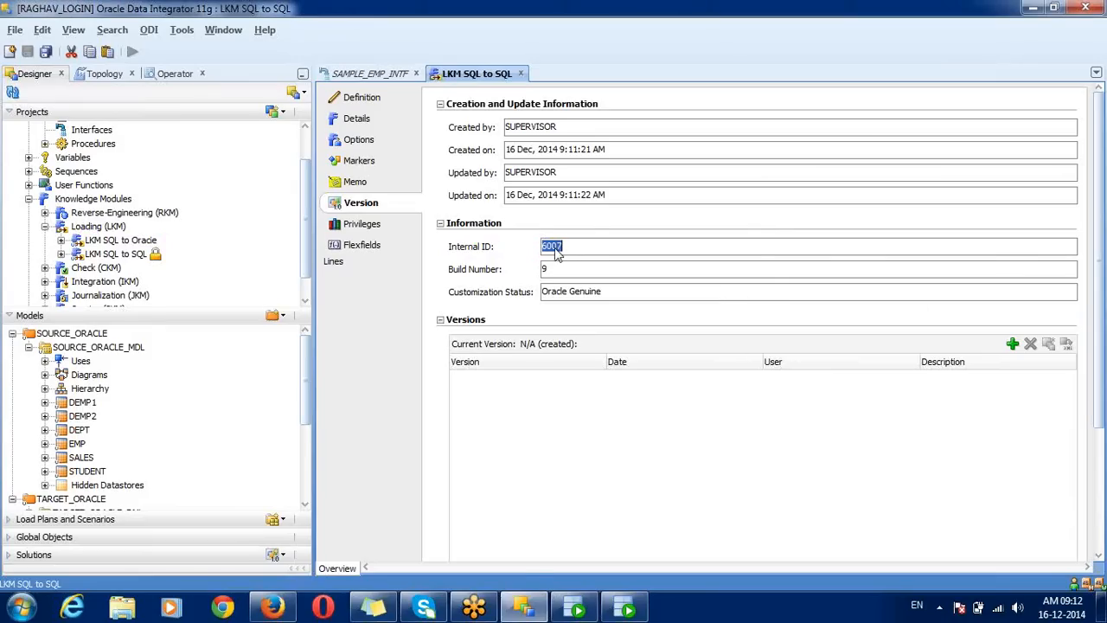
click(520, 75)
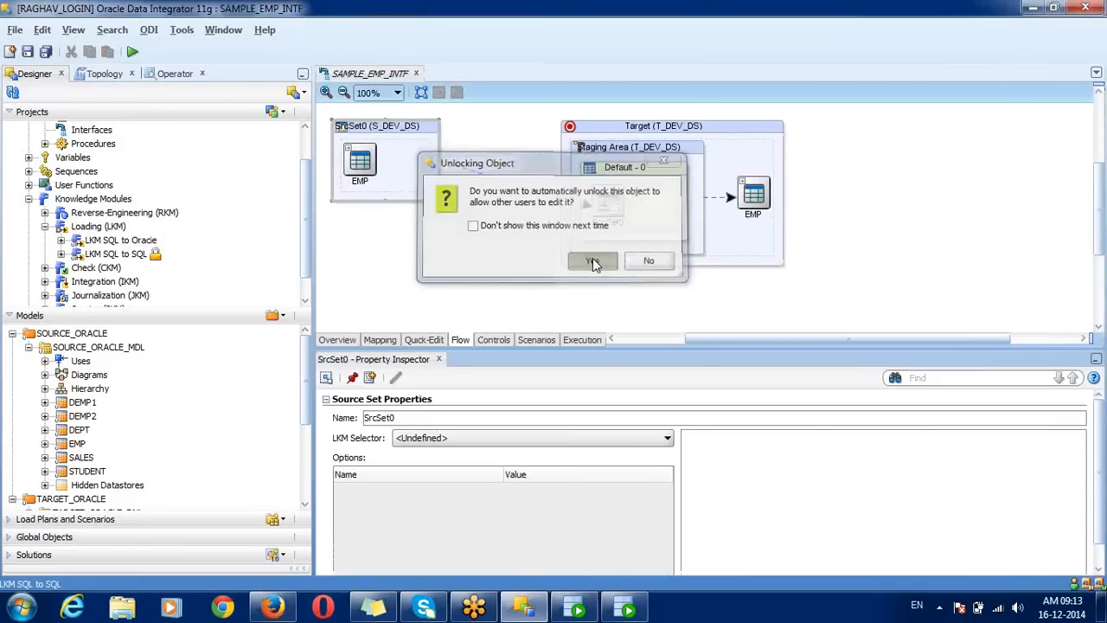
click(594, 260)
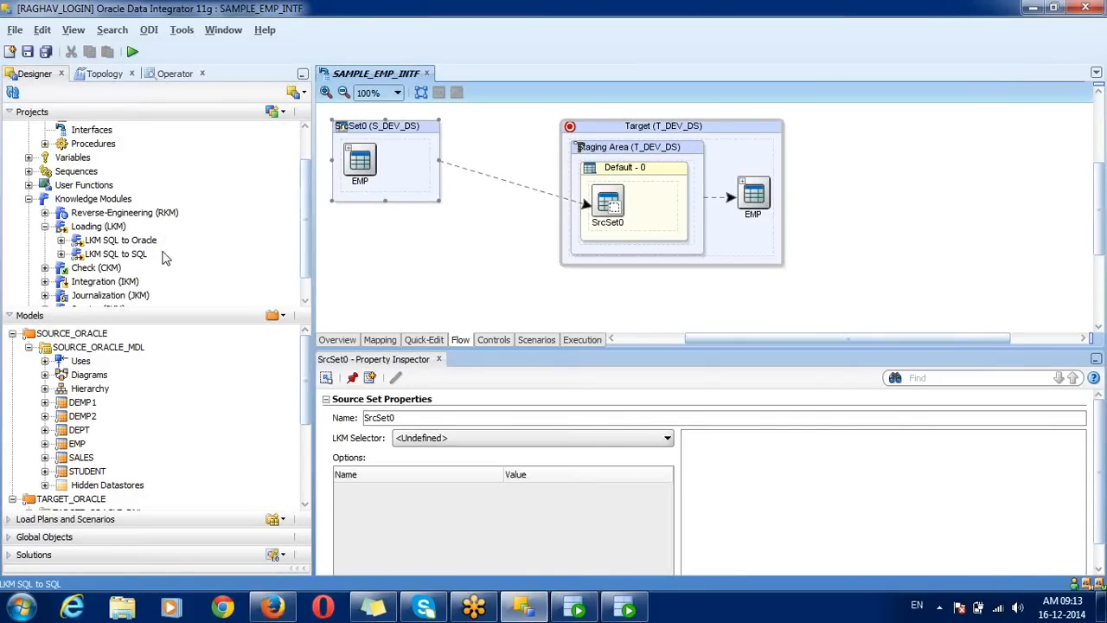
Step: Browse the Loading (LKM) folder's LKM SQL to Oracle and LKM SQL to SQL modules
click(135, 242)
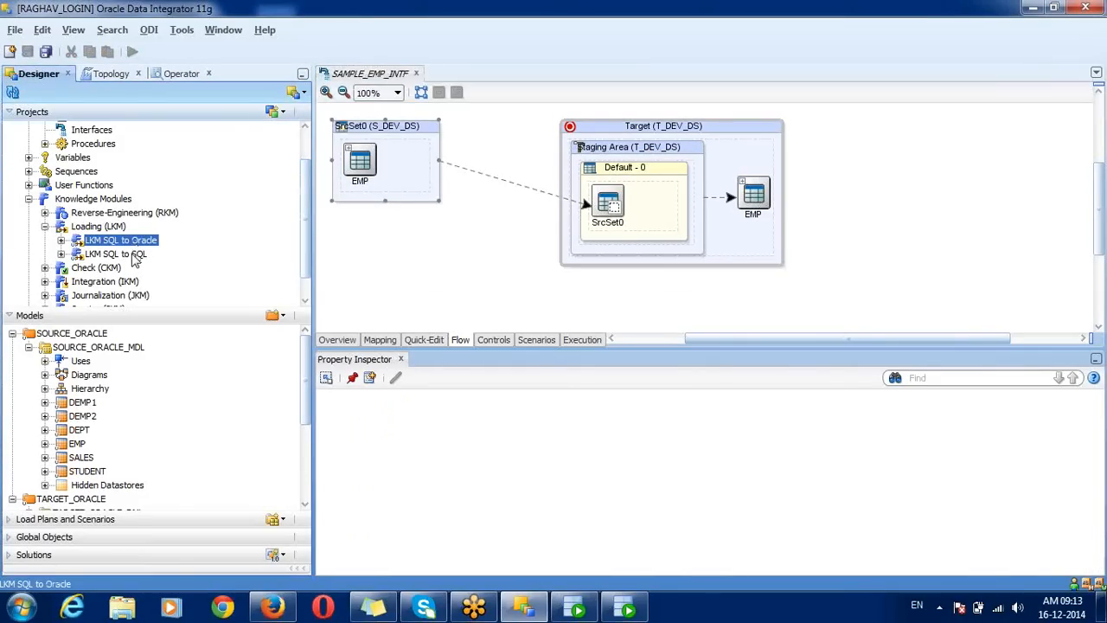
click(45, 227)
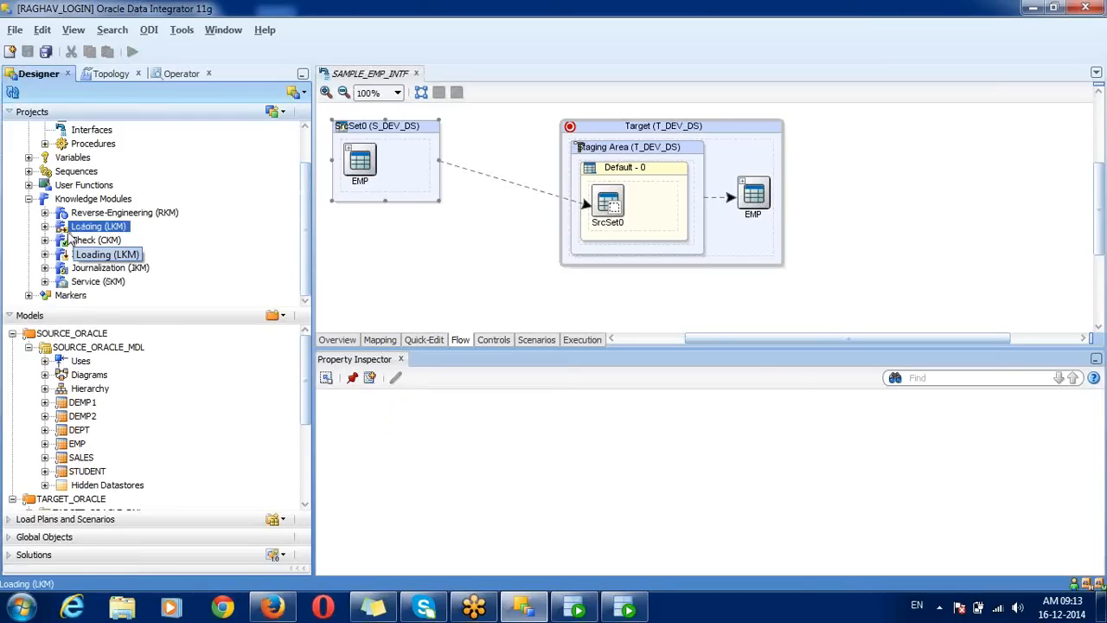
click(45, 227)
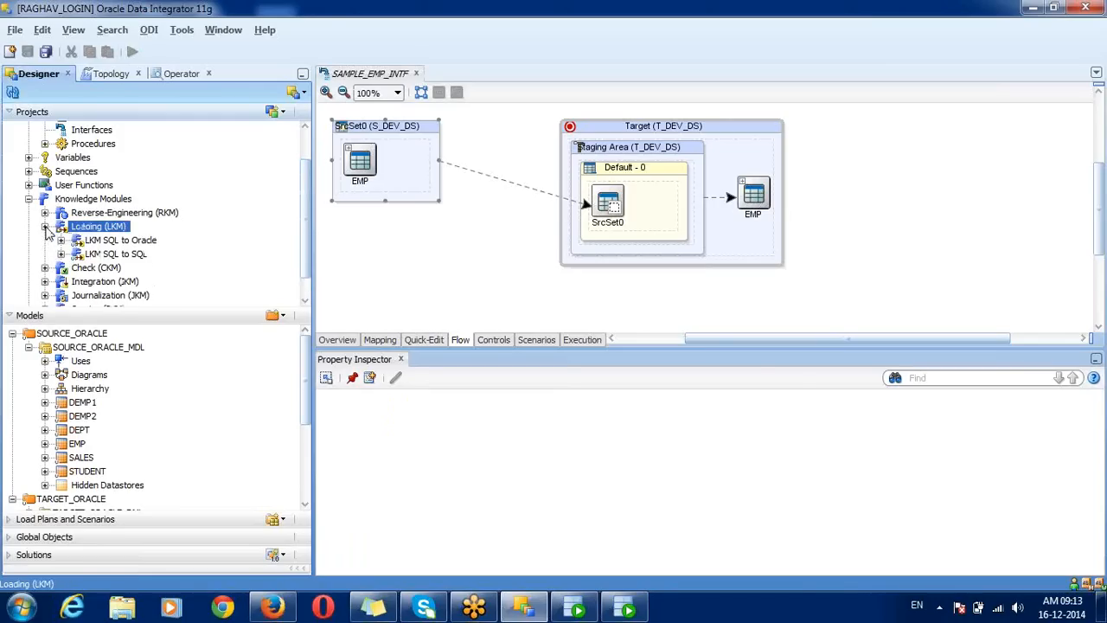
click(108, 254)
click(141, 240)
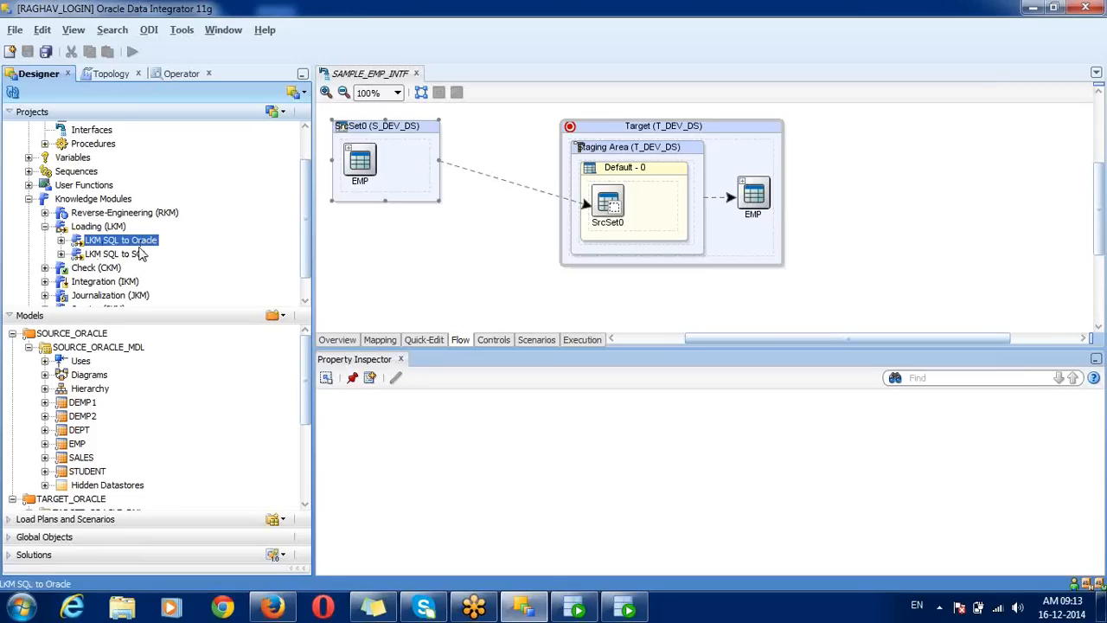
click(134, 253)
click(133, 242)
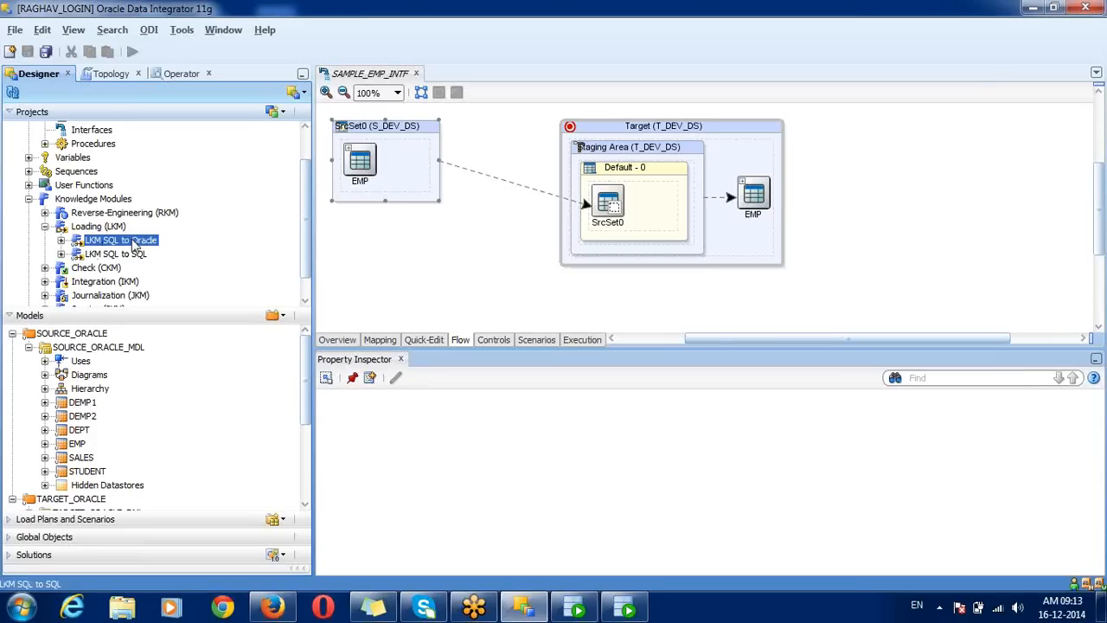
click(45, 226)
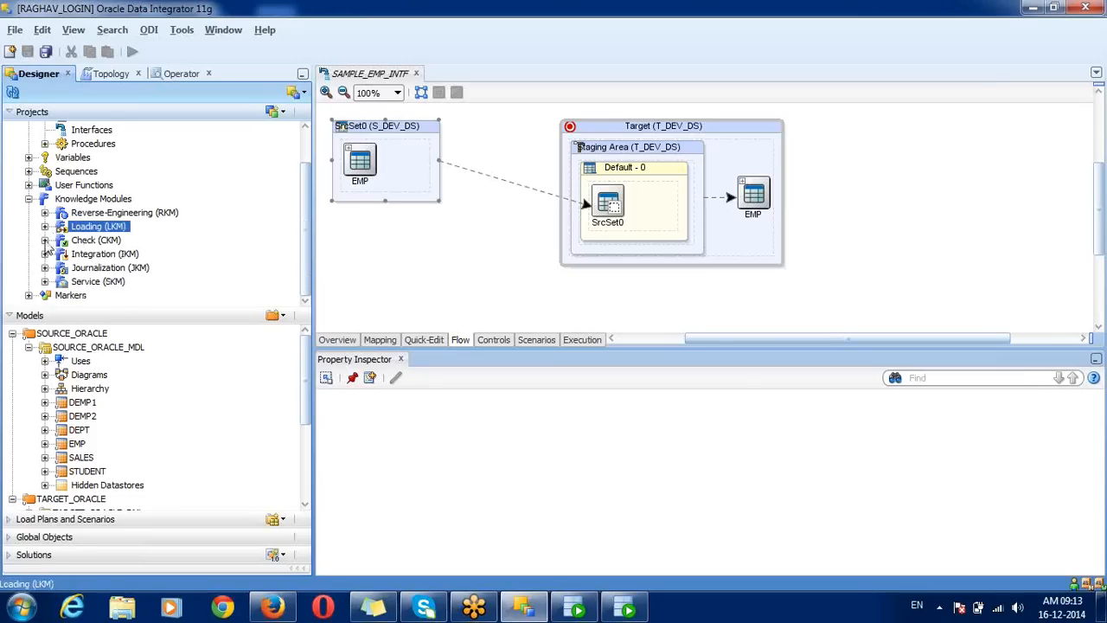
Step: Look at CKM Oracle and IKM SQL to File Append, then select SrcSet0 in the flow
click(45, 240)
click(95, 255)
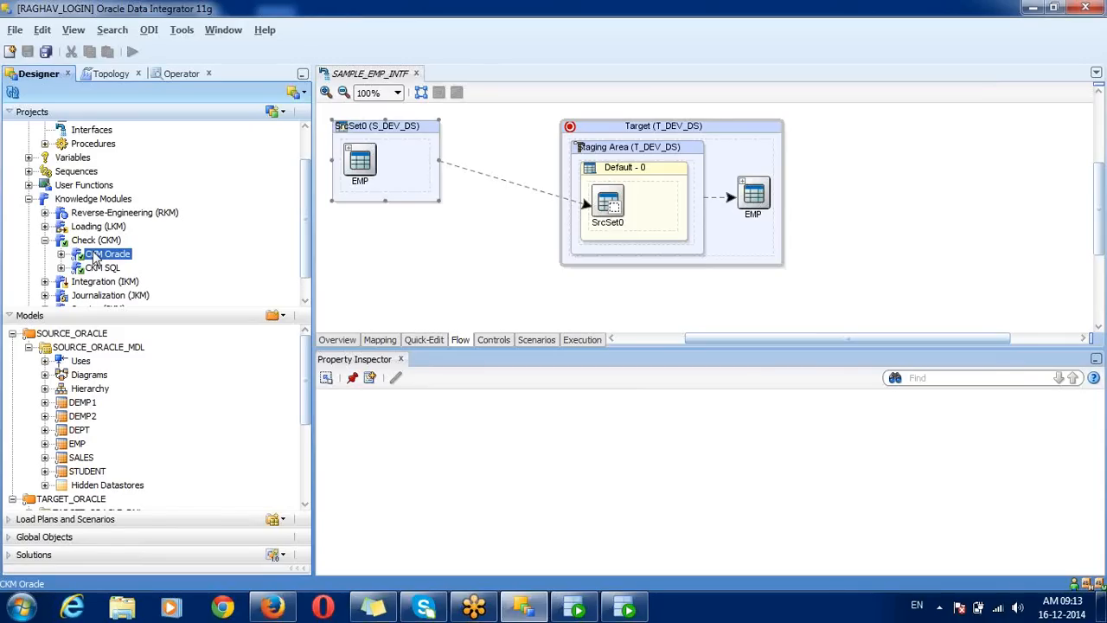
click(45, 240)
click(45, 253)
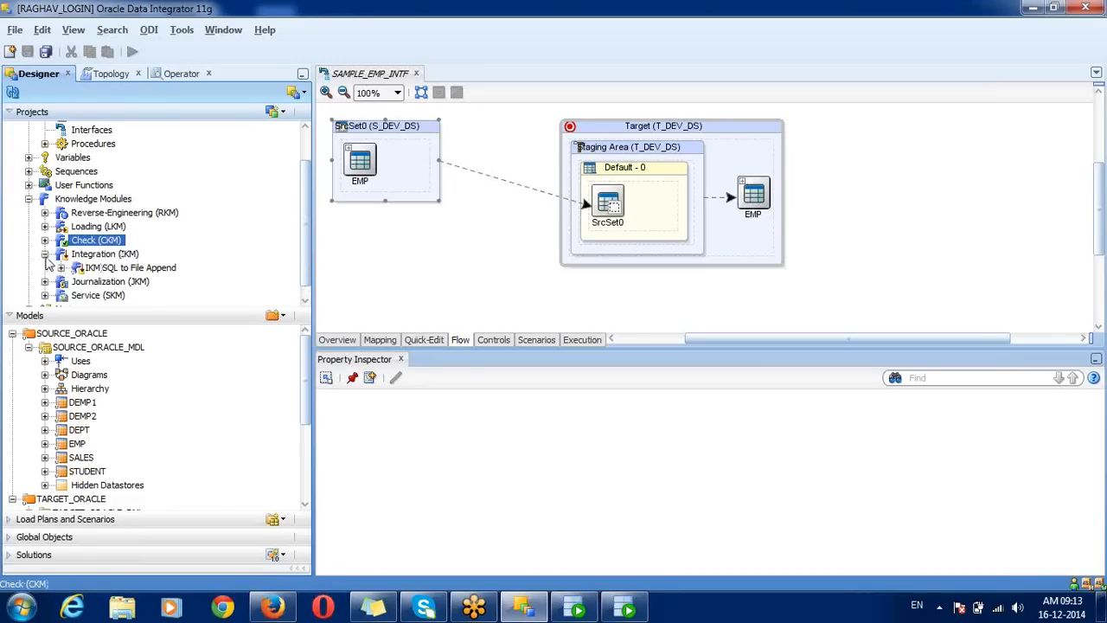
click(90, 269)
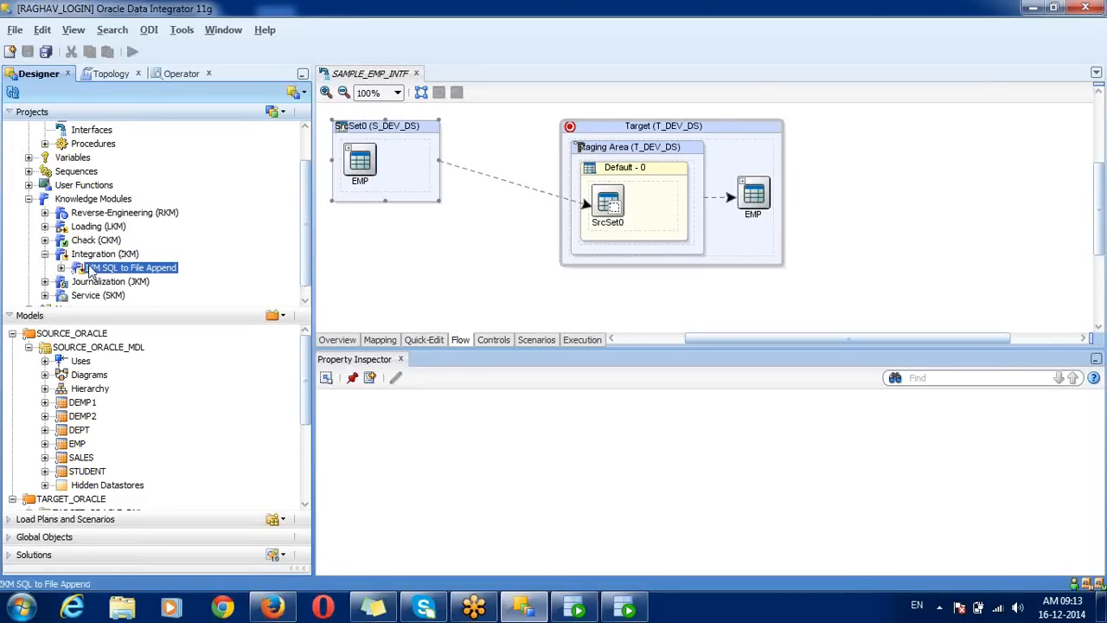
click(104, 255)
click(124, 269)
click(119, 254)
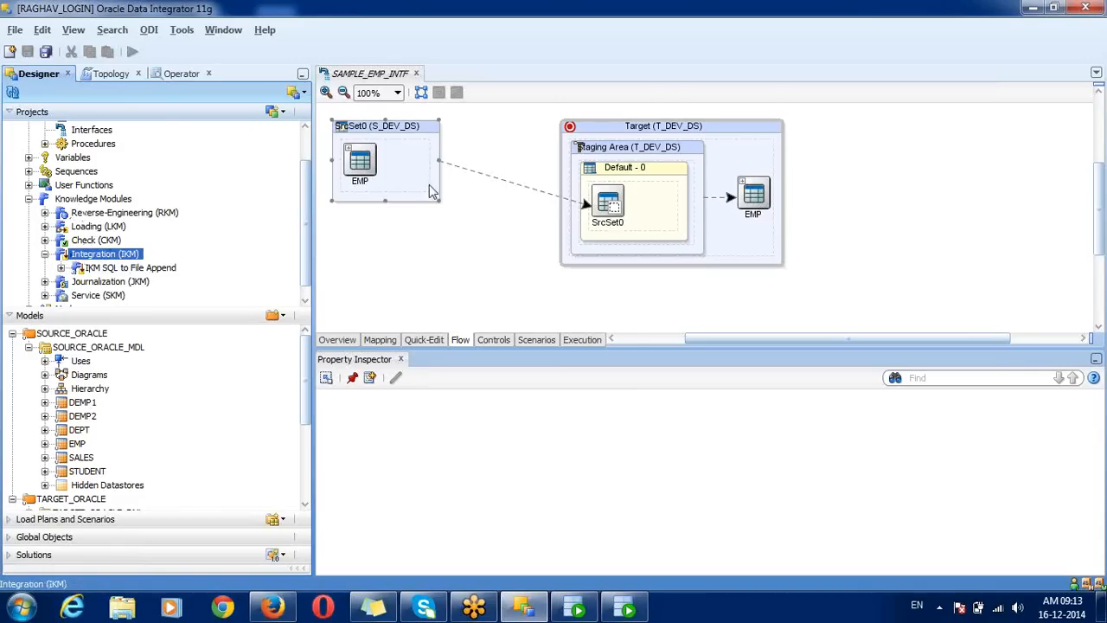
click(393, 76)
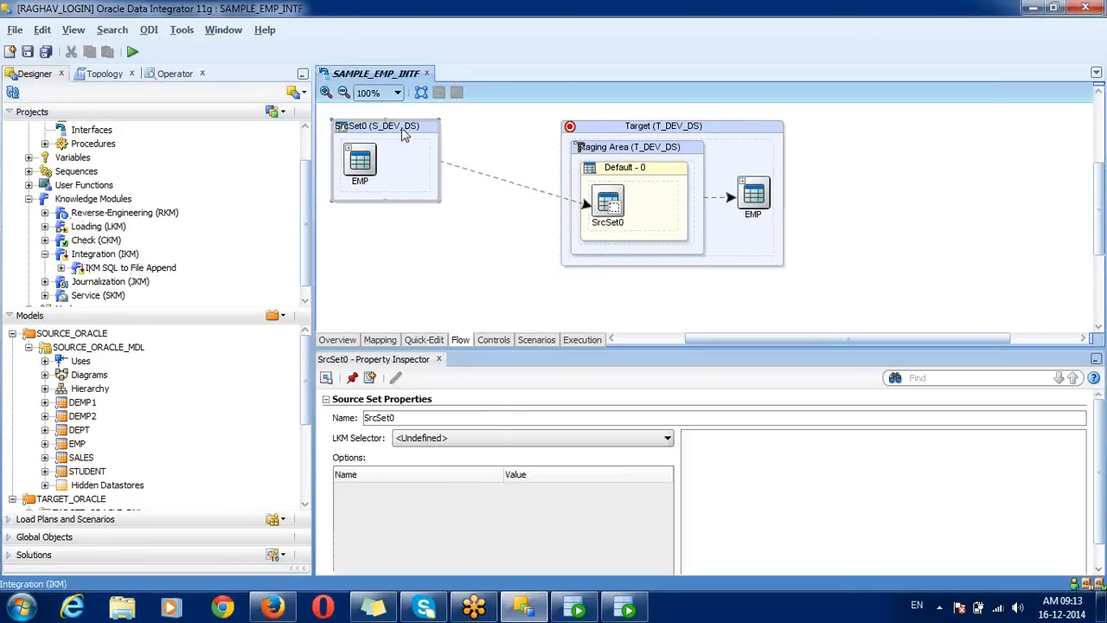
Step: Choose LKM SQL to SQL for SrcSet0, keeping DELETE_TEMPORARY_OBJECTS at its default value
click(424, 441)
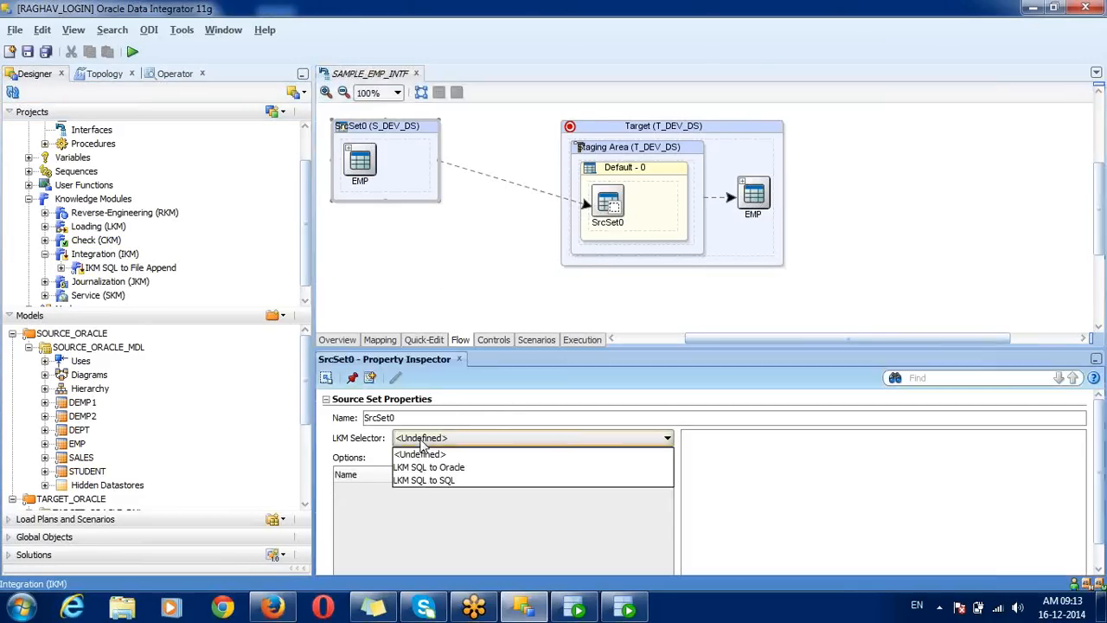
click(447, 482)
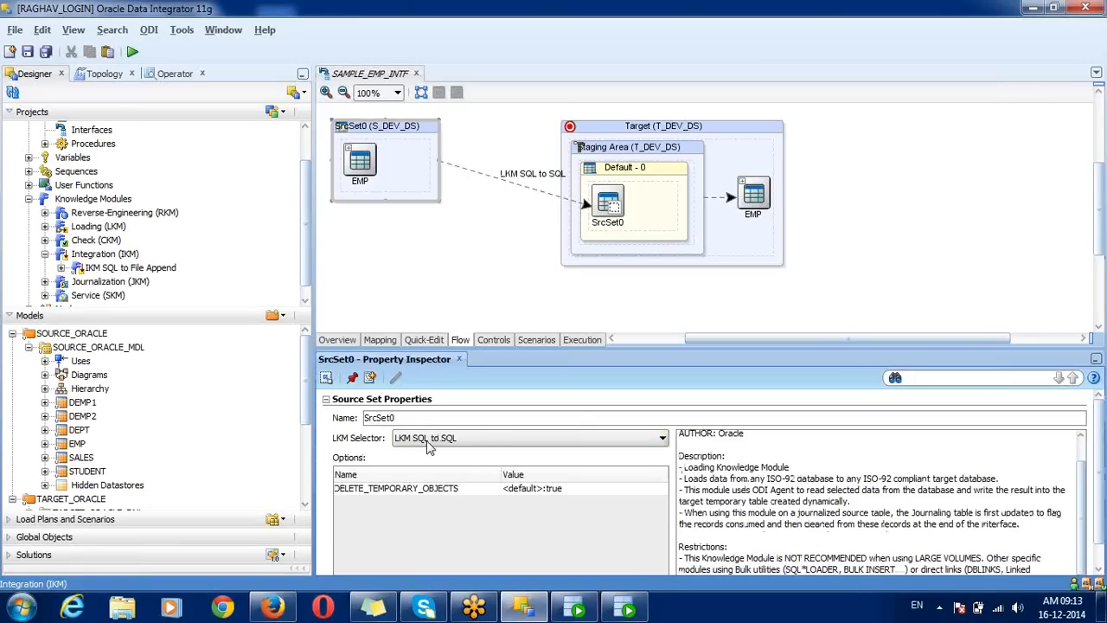
click(429, 490)
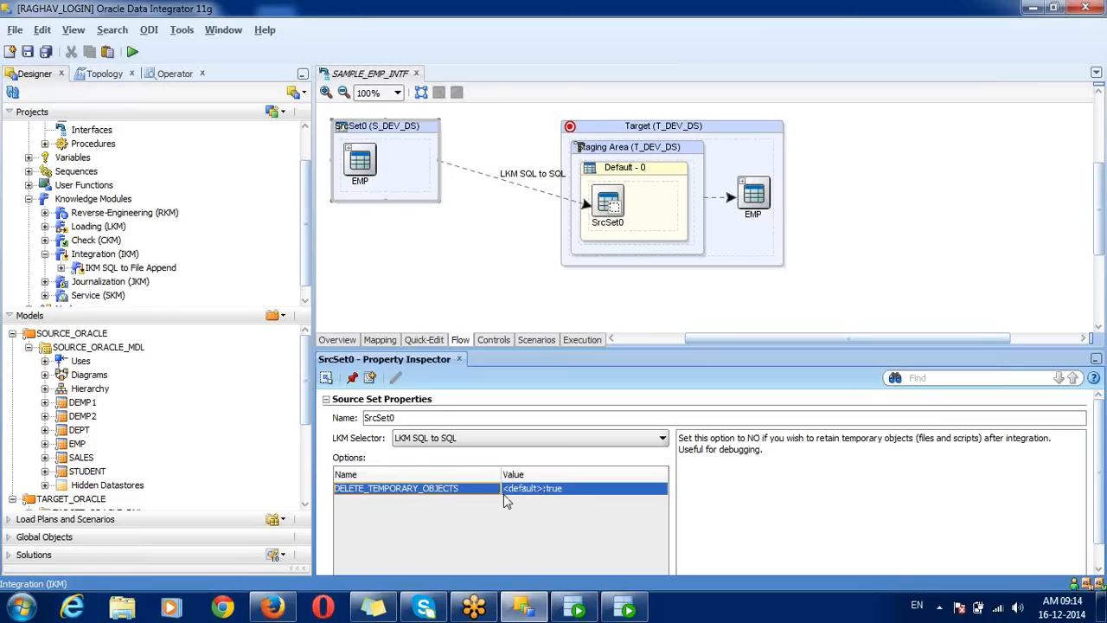
click(554, 491)
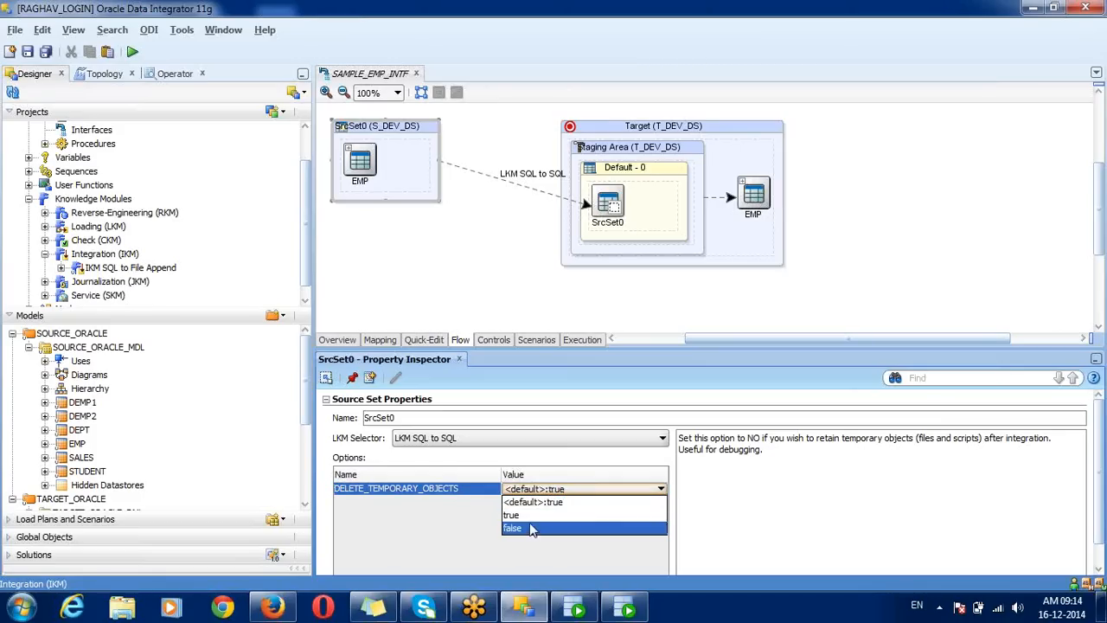
click(489, 495)
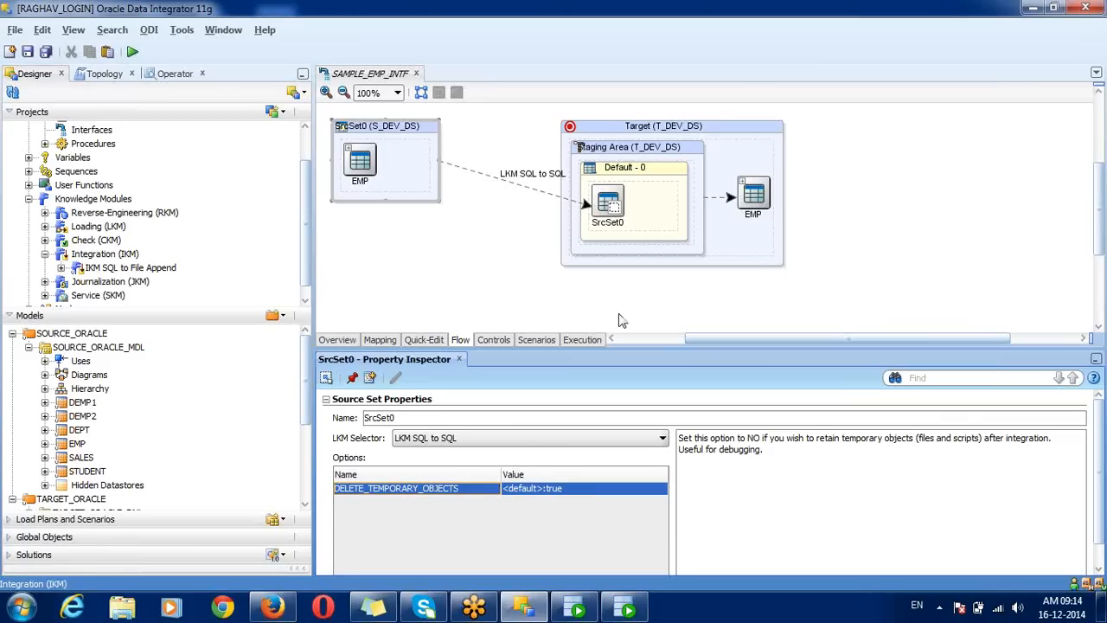
click(736, 131)
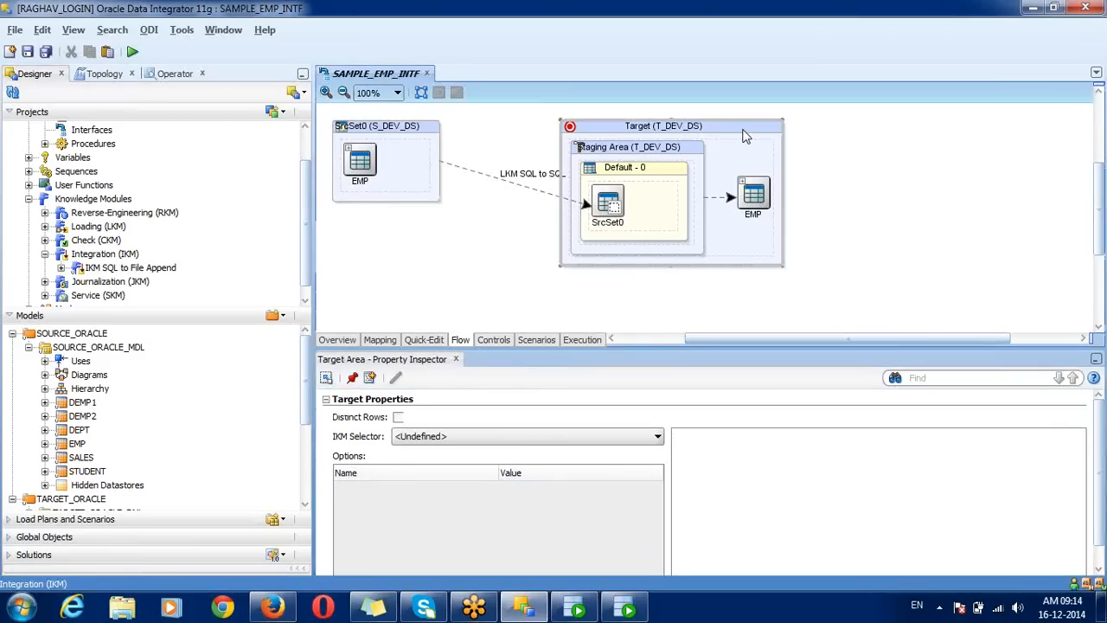
click(432, 439)
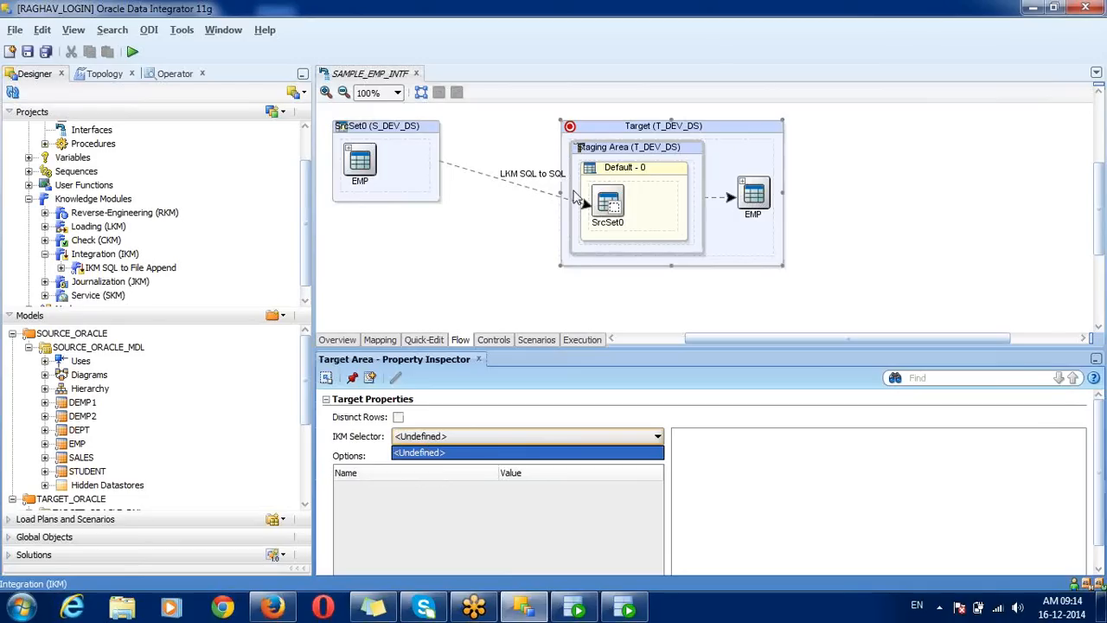
click(618, 134)
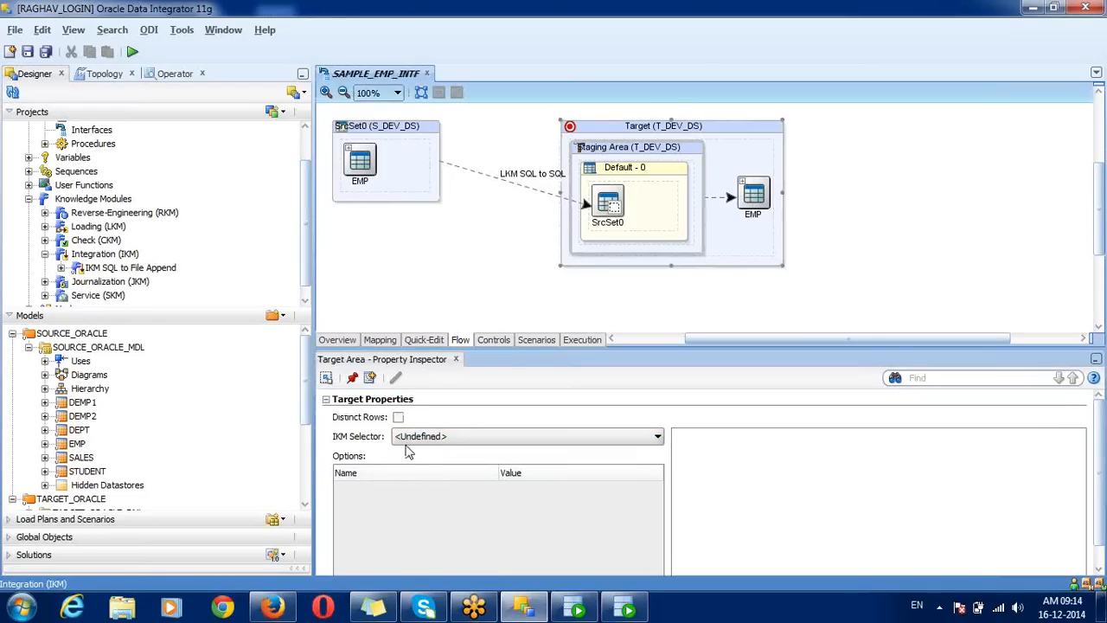
click(410, 449)
click(417, 437)
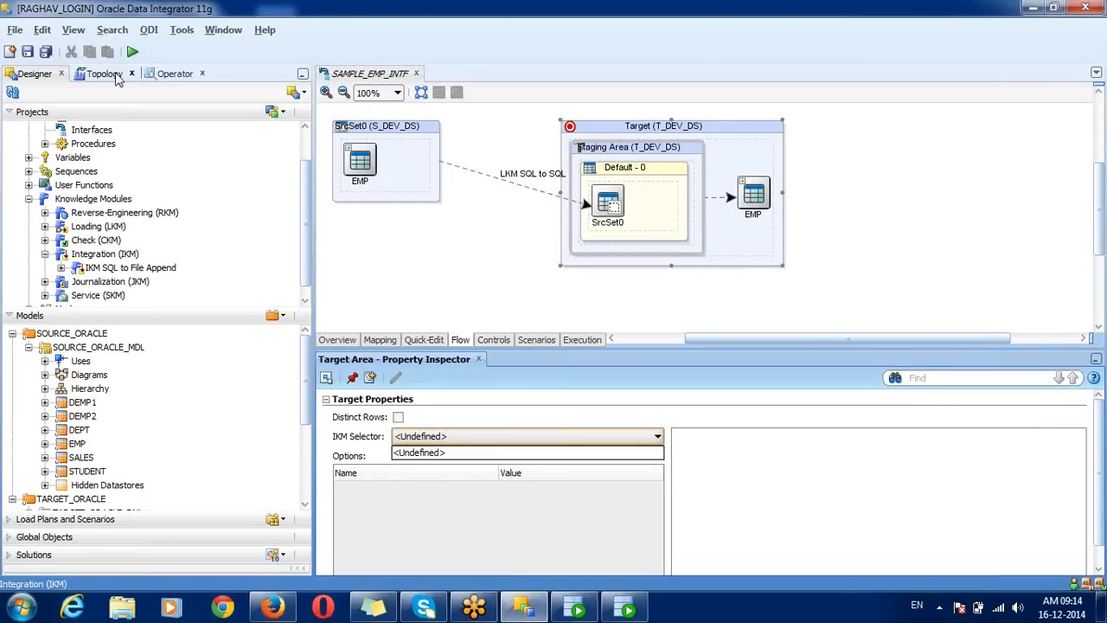
click(130, 268)
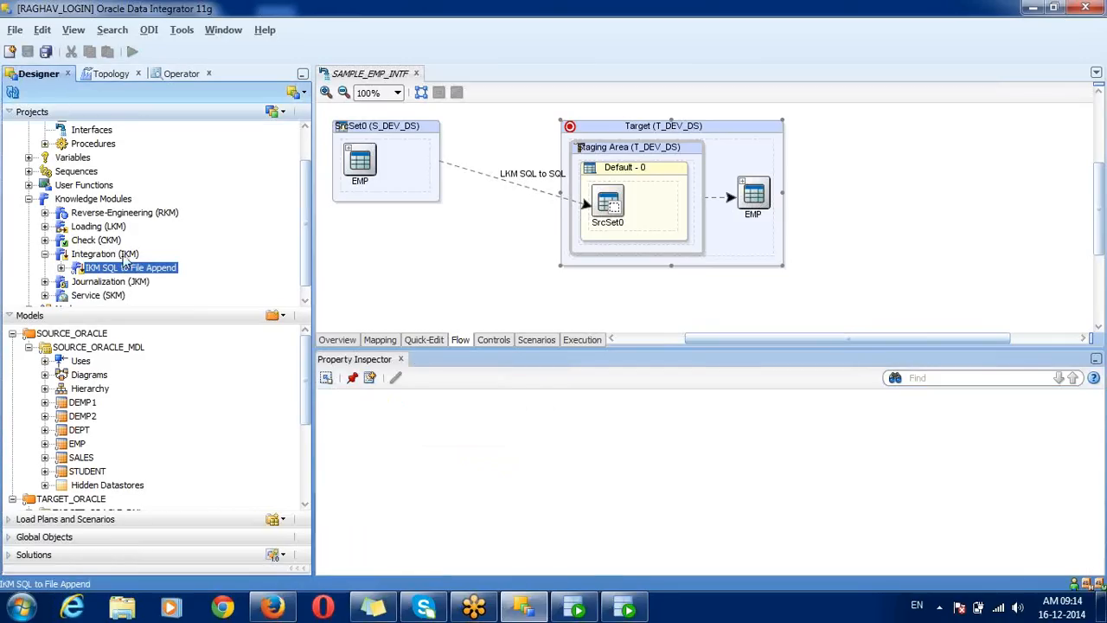
click(128, 254)
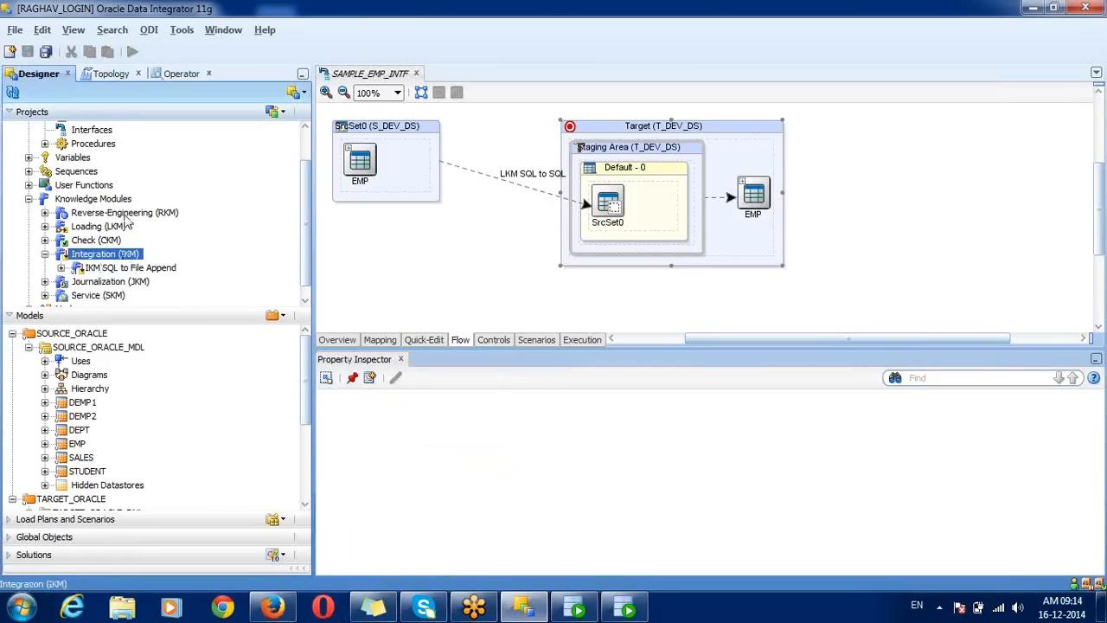
click(114, 270)
click(662, 137)
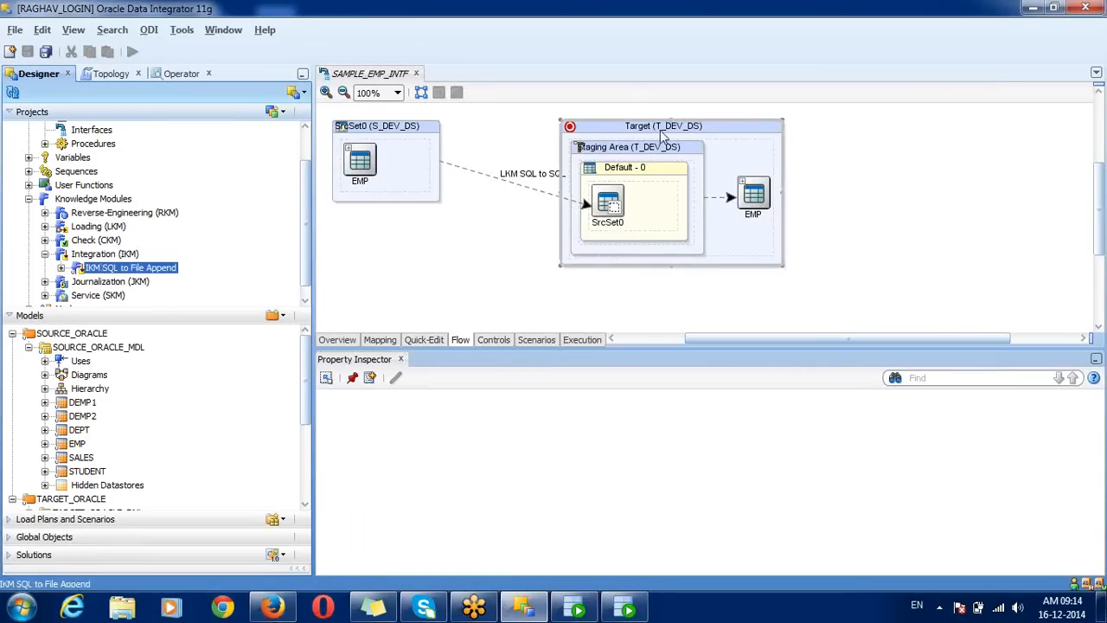
click(428, 438)
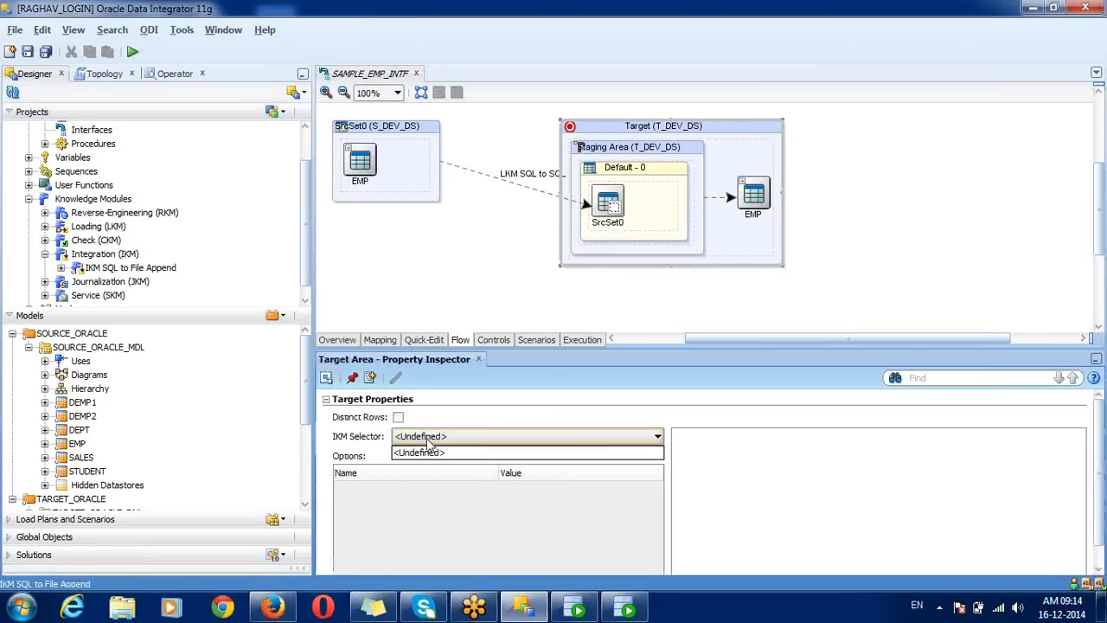
click(93, 202)
Step: Search the module files for 'IKM SQL', import Control Append and Incremental Update, and close the report
right_click(92, 207)
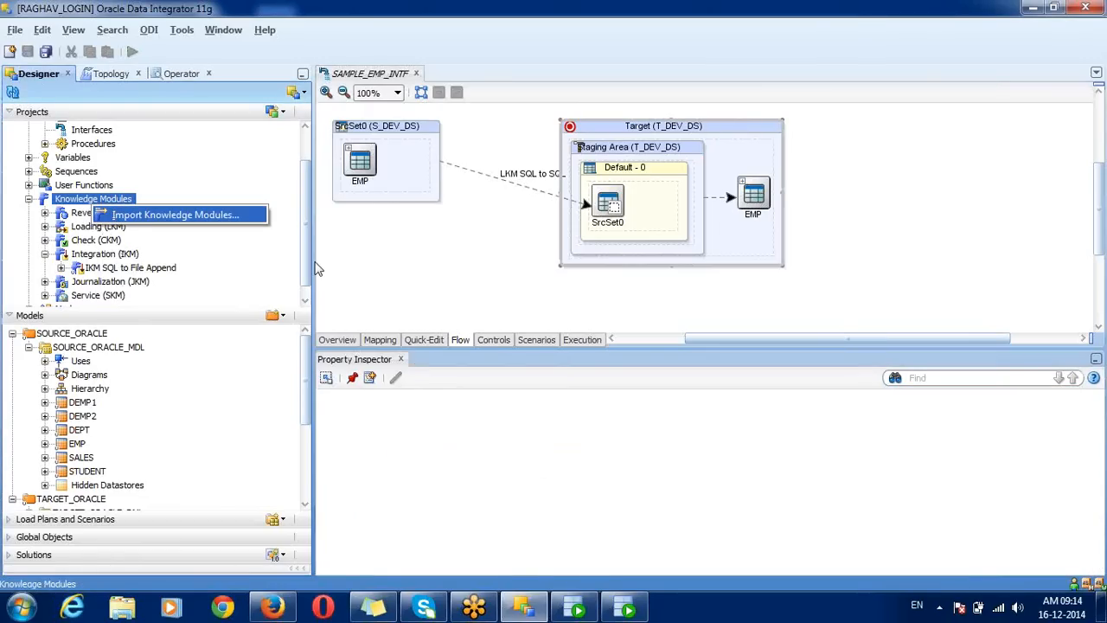
key(Return)
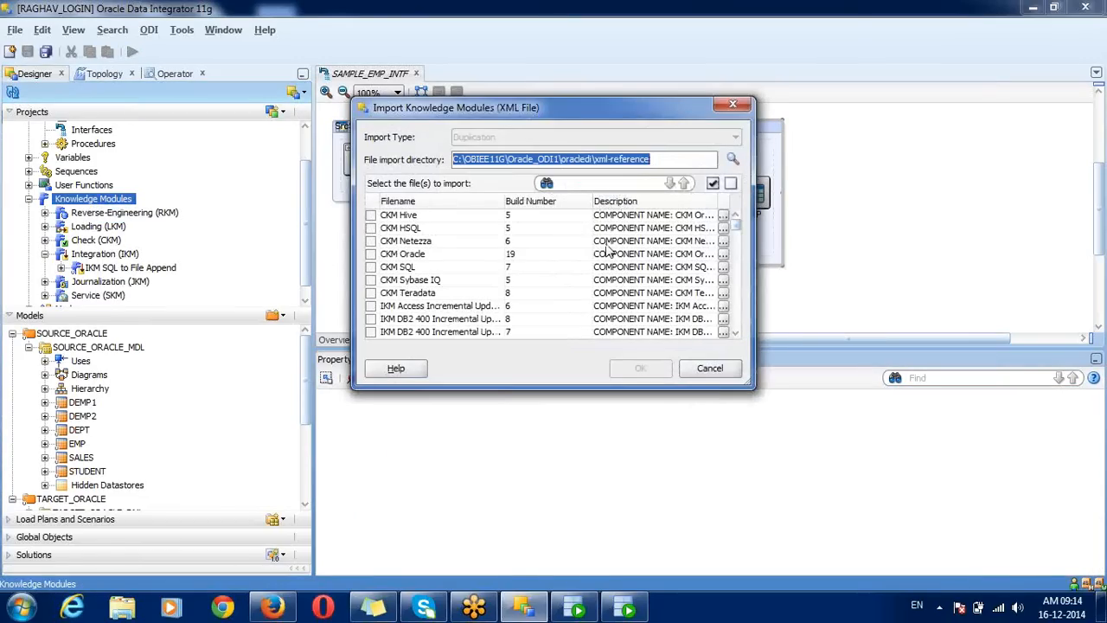
click(642, 182)
text(IKM)
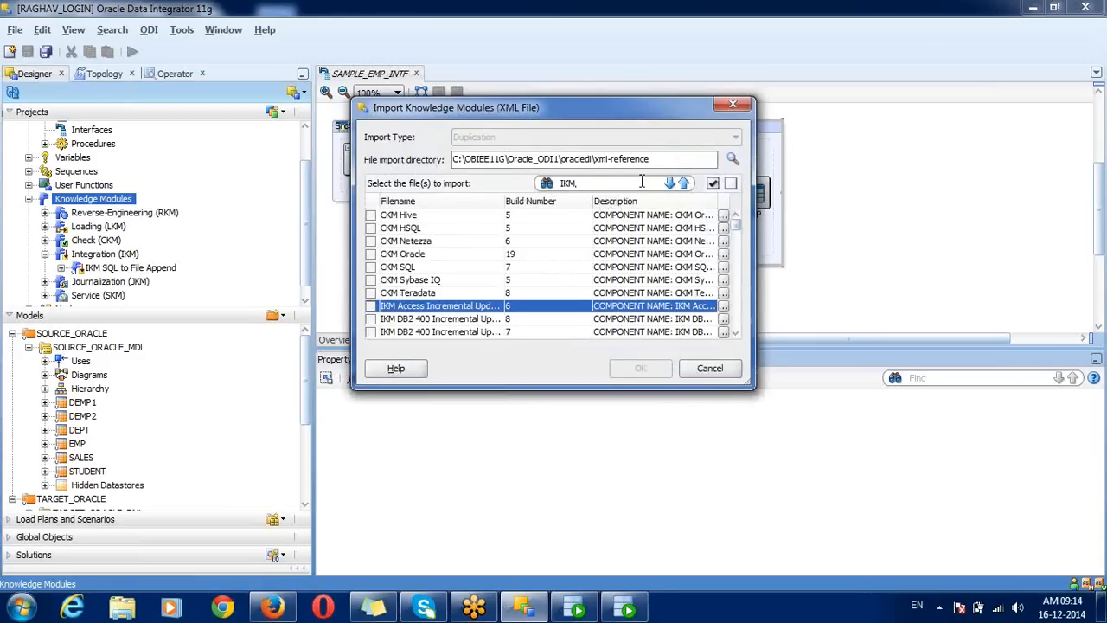
text( SQL)
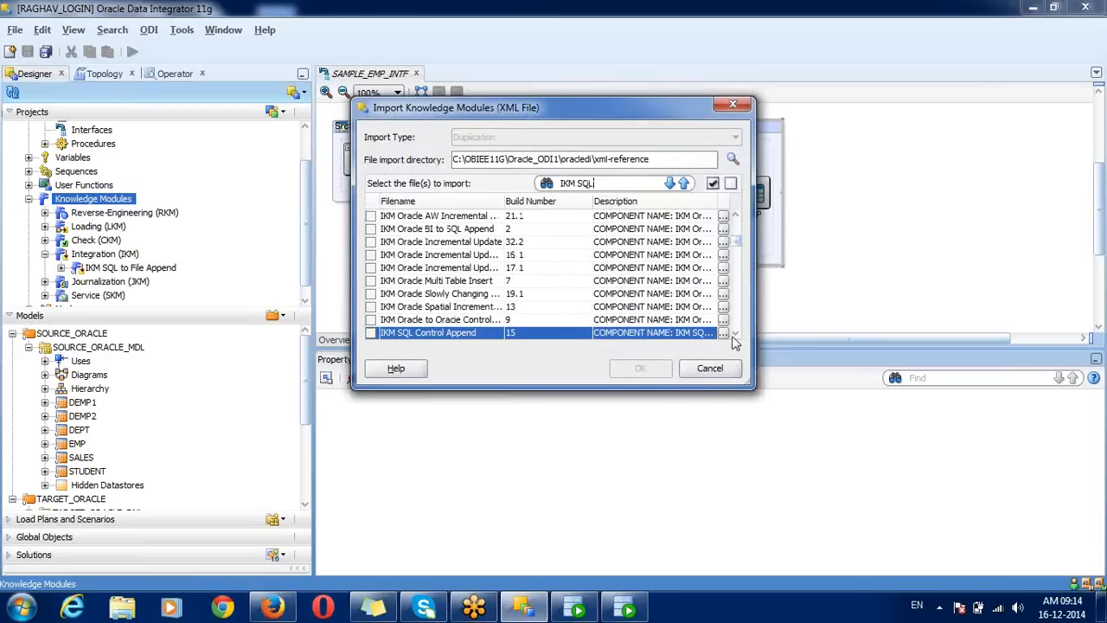
click(371, 332)
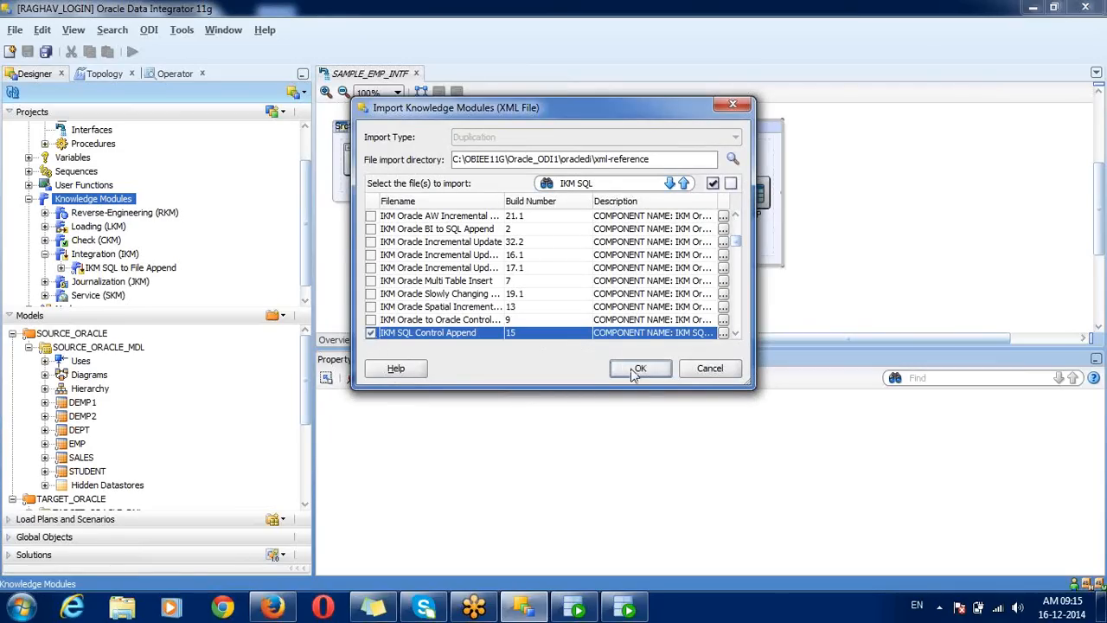
click(735, 334)
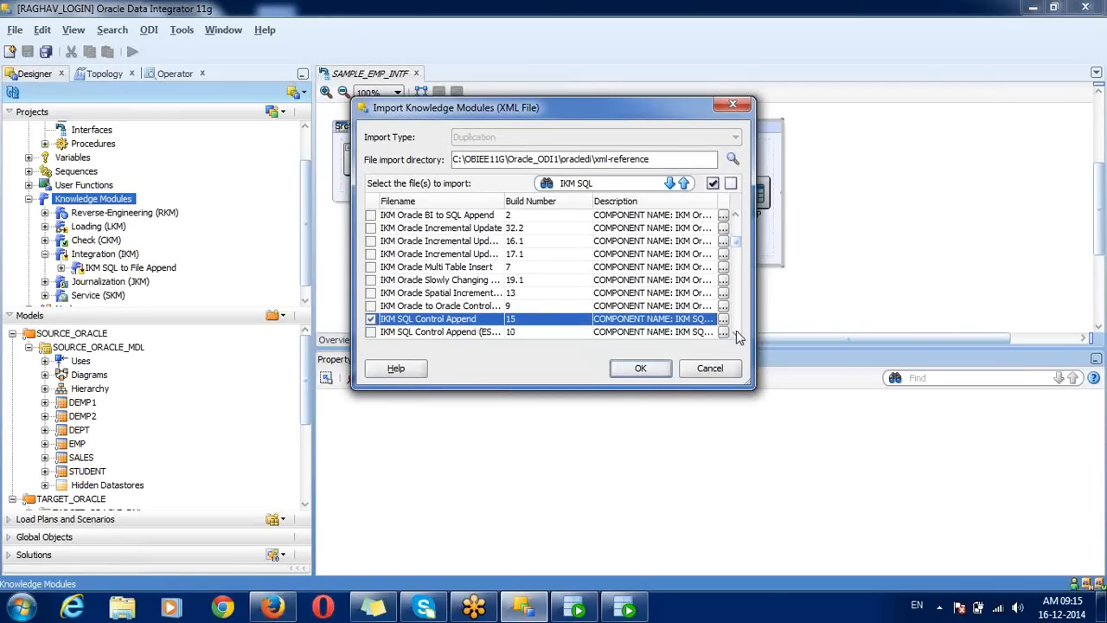
click(735, 333)
click(735, 333)
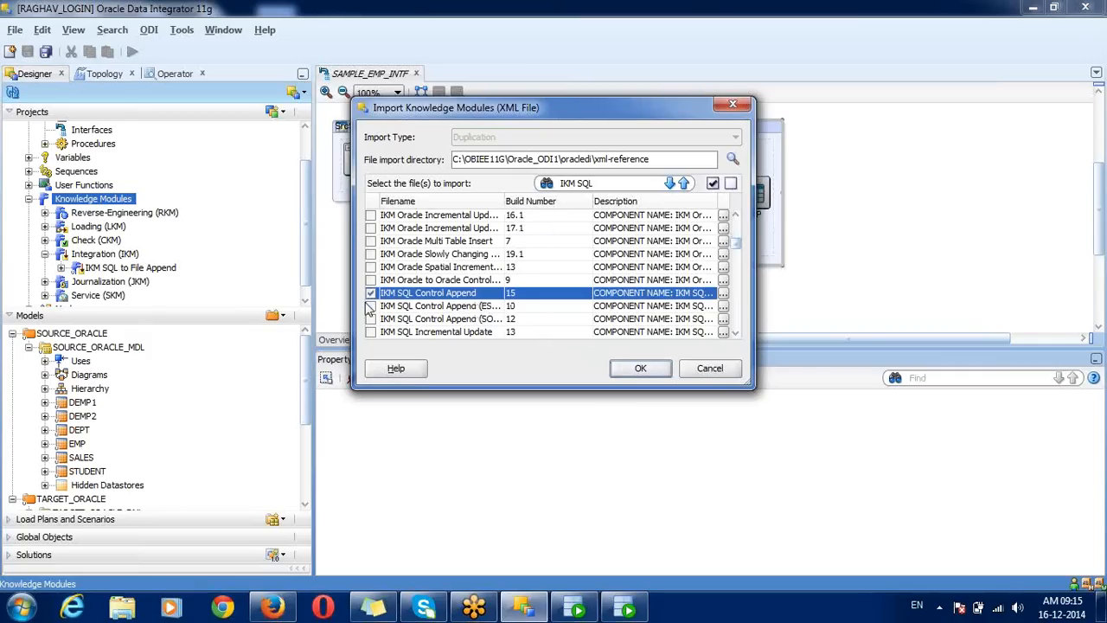
click(370, 332)
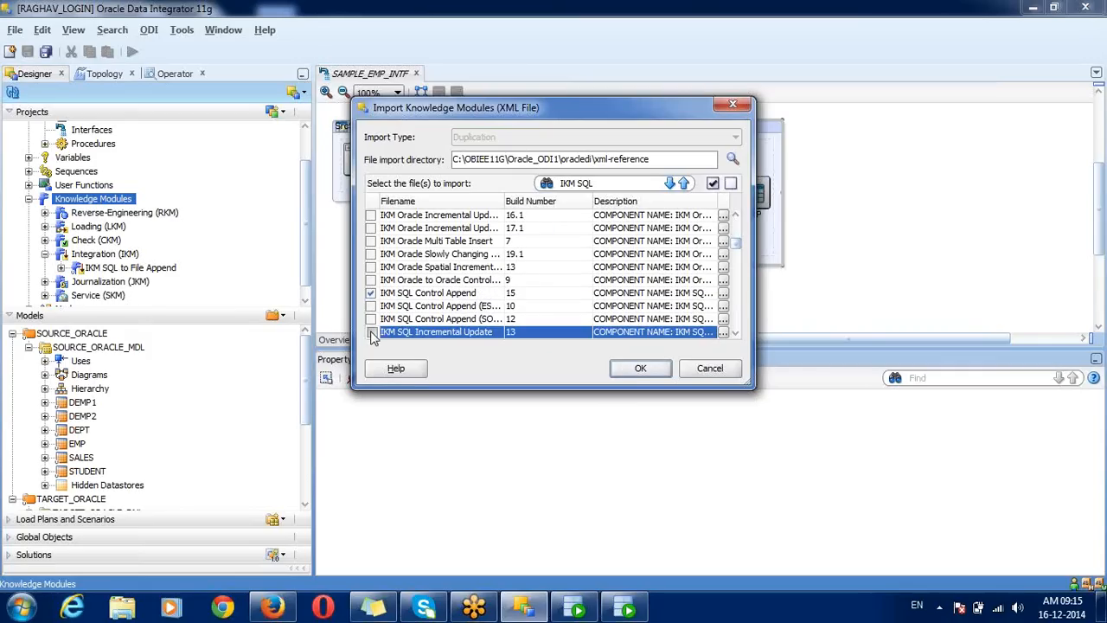
click(640, 370)
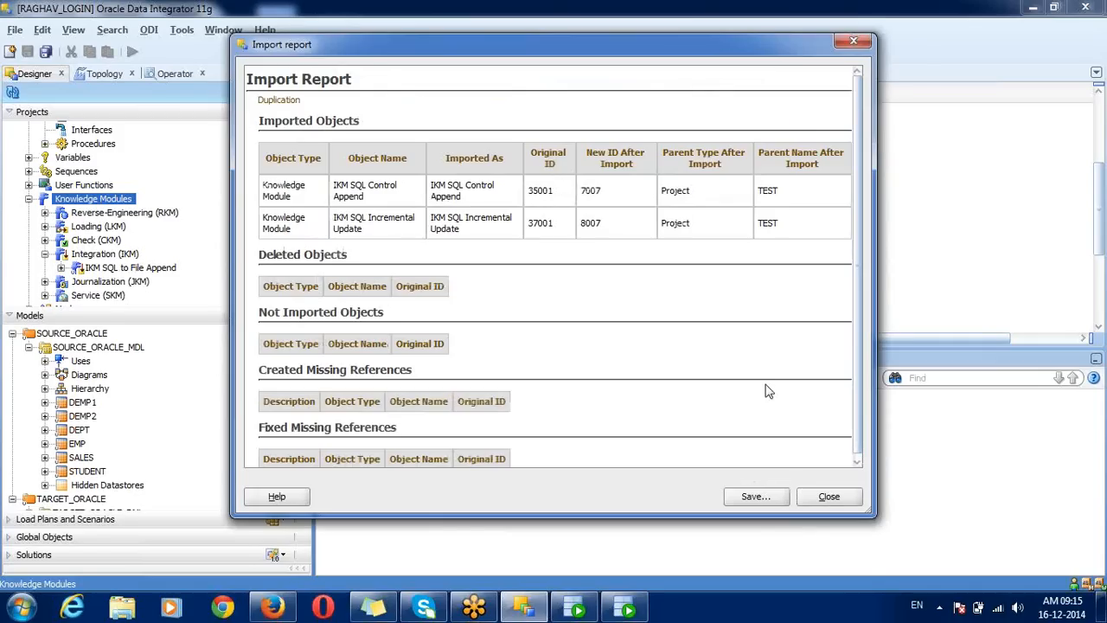
click(832, 496)
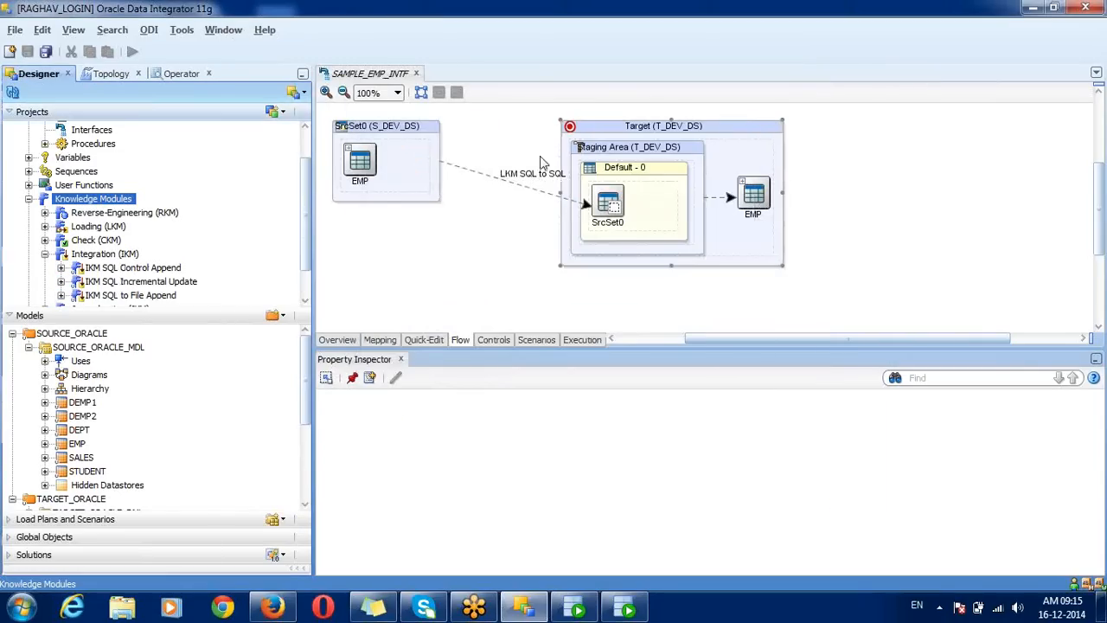
Step: Set the Target's IKM Selector to IKM SQL Control Append and review its INSERT option
click(619, 129)
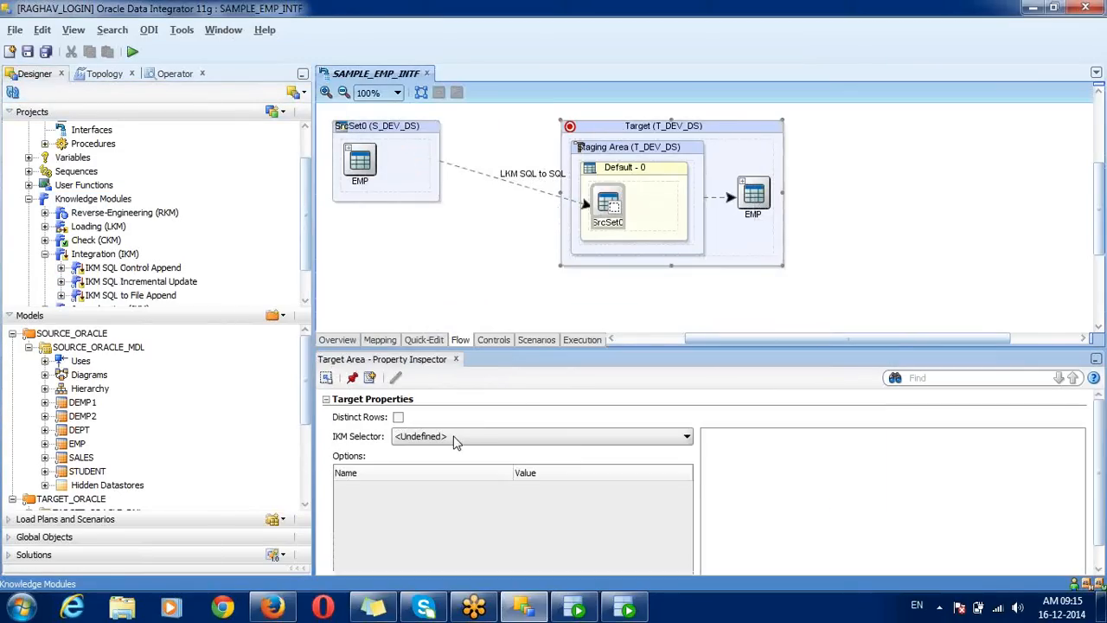
click(457, 436)
click(457, 463)
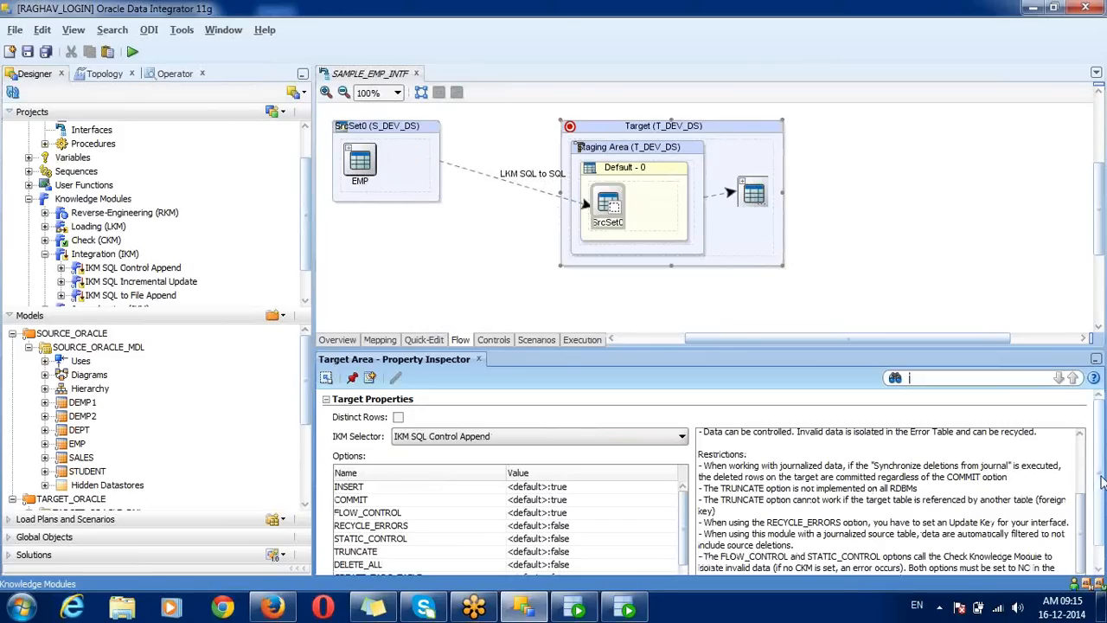
scroll(1101, 483, down, 1)
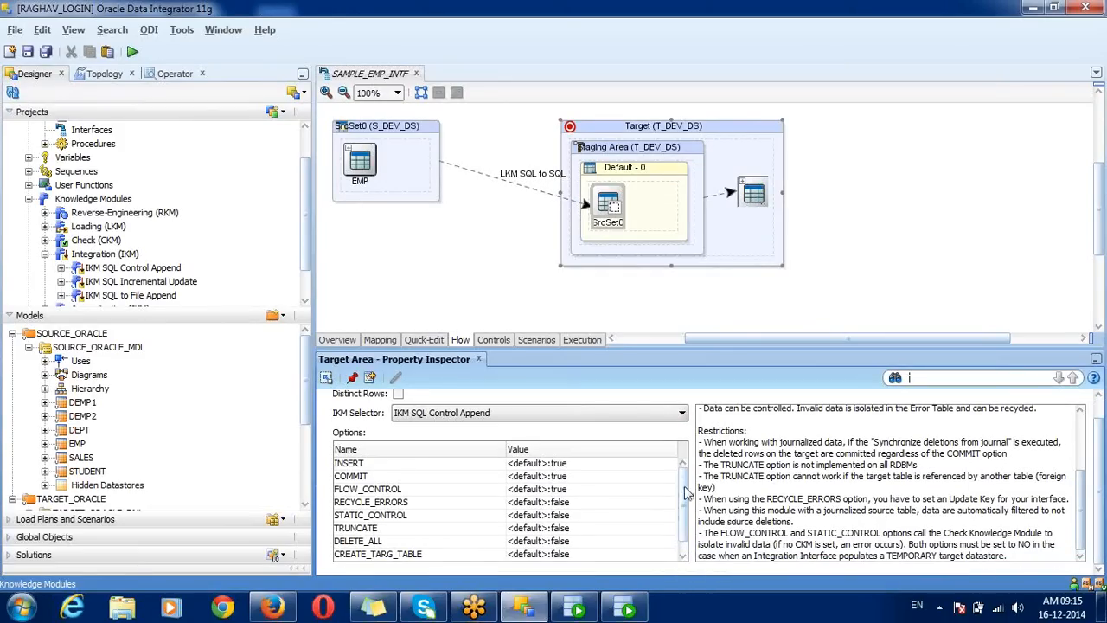
scroll(685, 486, down, 1)
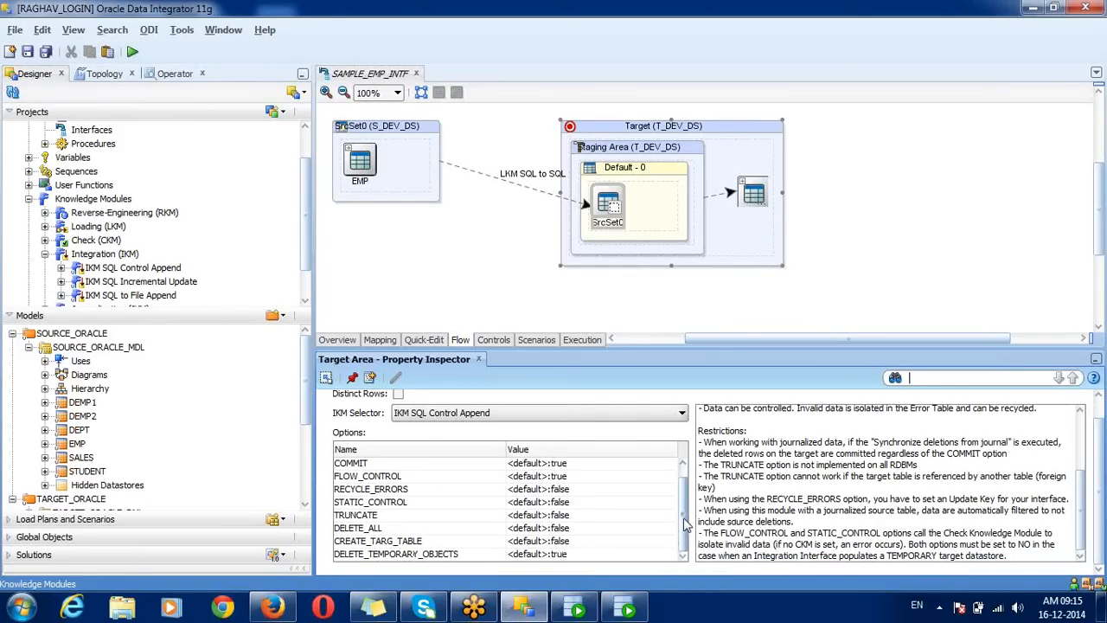
scroll(685, 524, up, 1)
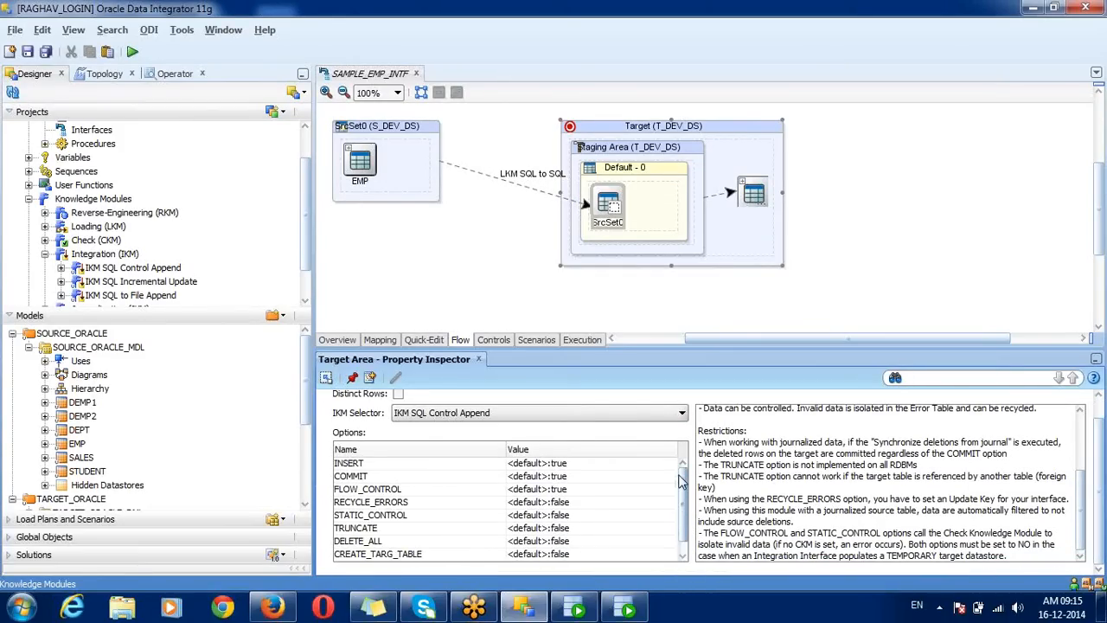
click(426, 467)
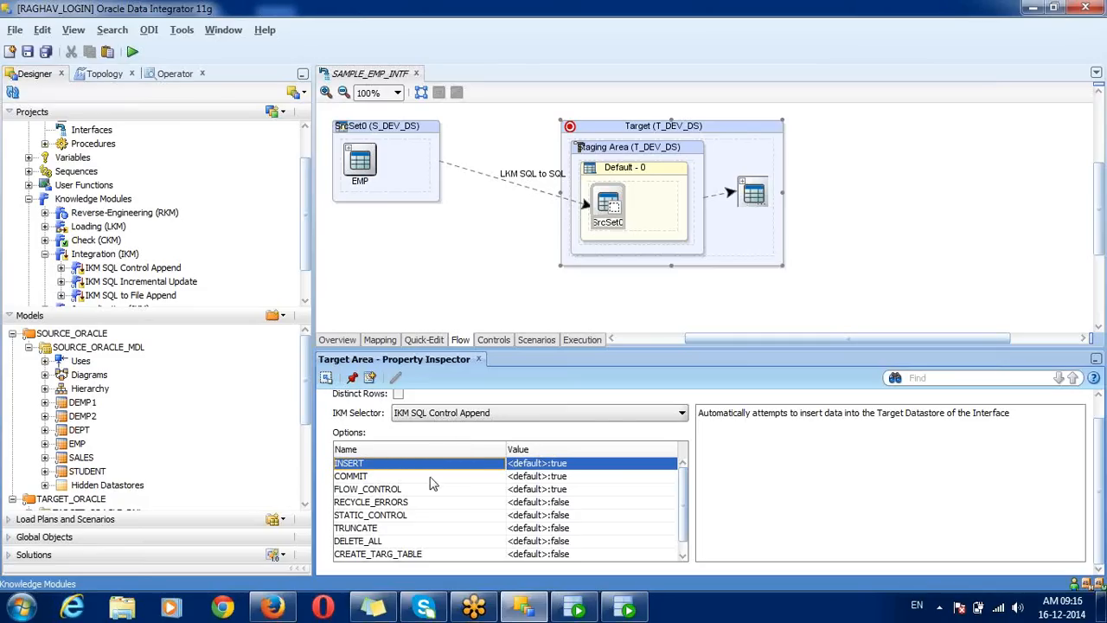
Step: Review the COMMIT, INSERT, FLOW_CONTROL and STATIC_CONTROL option descriptions of IKM SQL Control Append
click(441, 475)
click(450, 466)
click(447, 476)
click(429, 490)
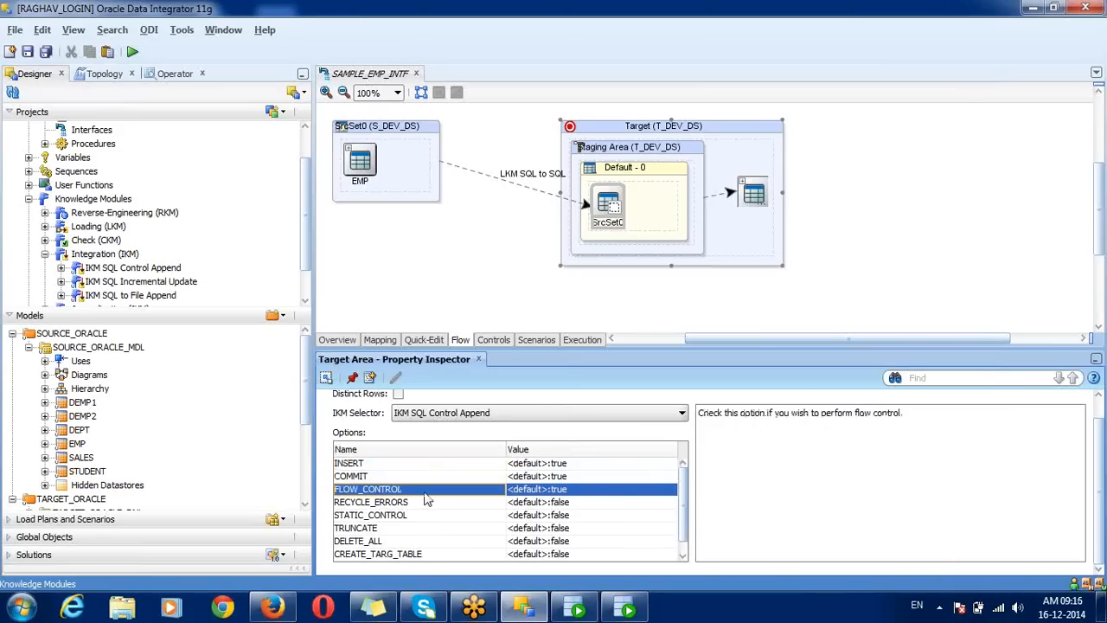
click(439, 516)
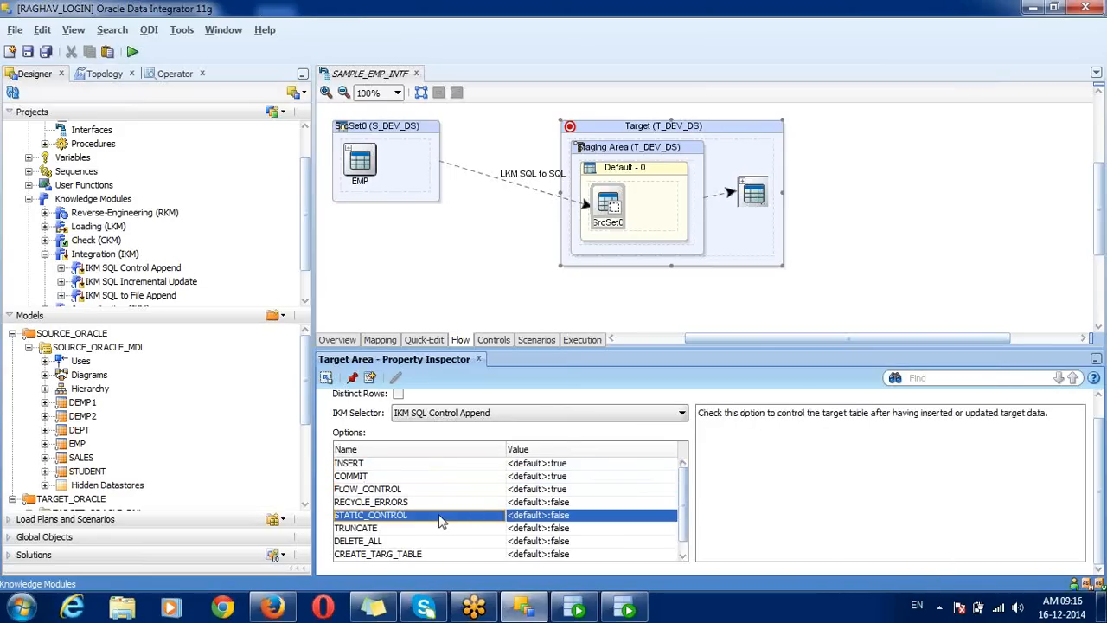
click(472, 492)
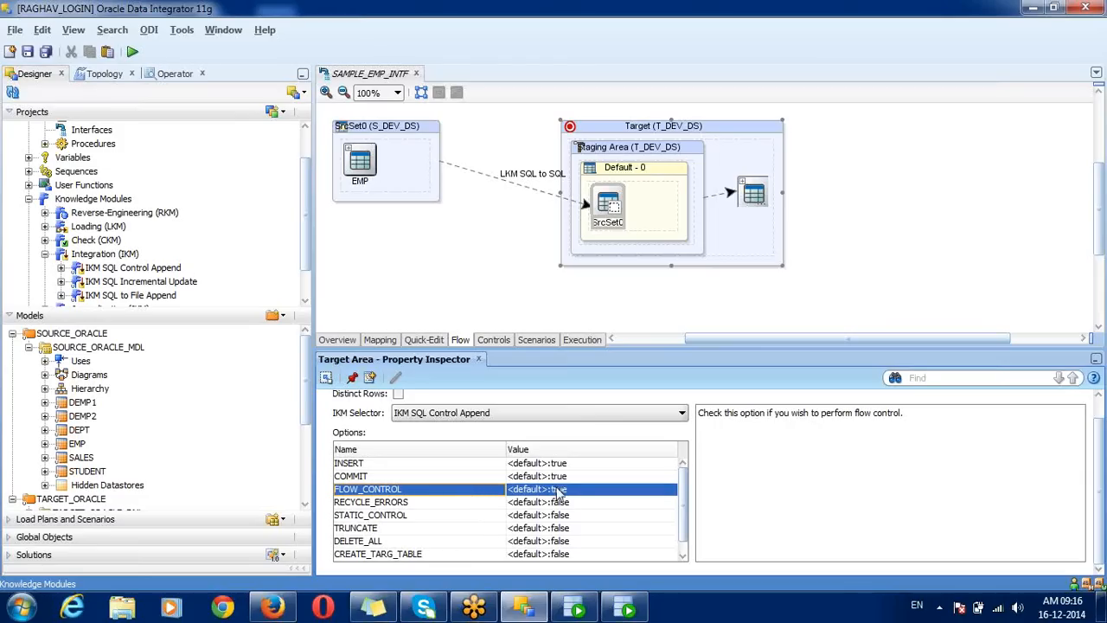
Step: Choose CKM SQL as the check knowledge module on the Controls tab
click(497, 344)
click(390, 121)
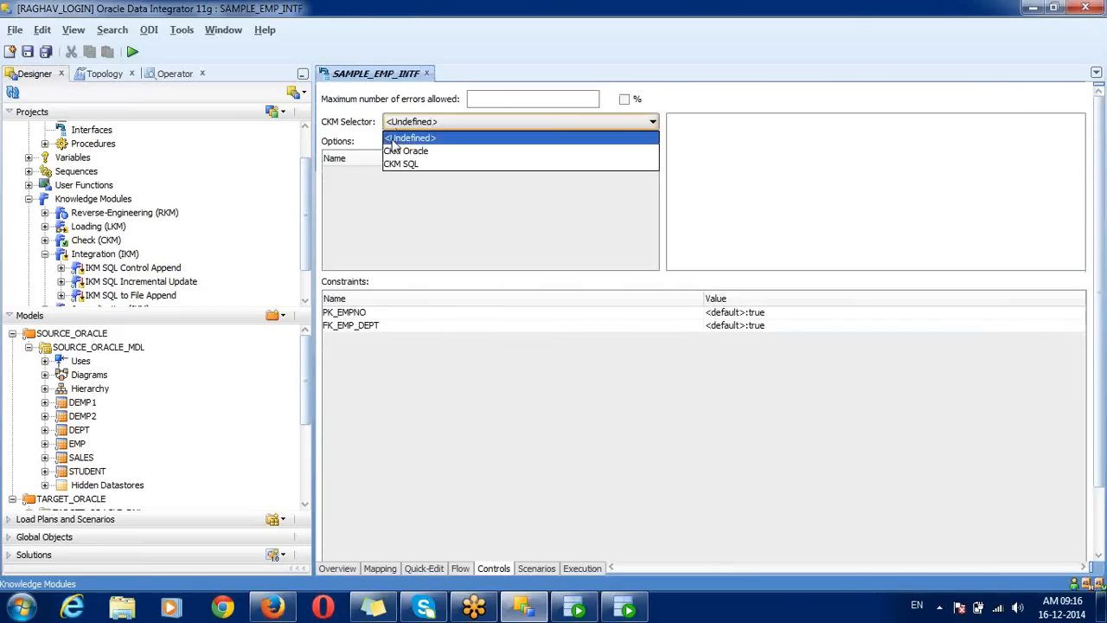
click(401, 164)
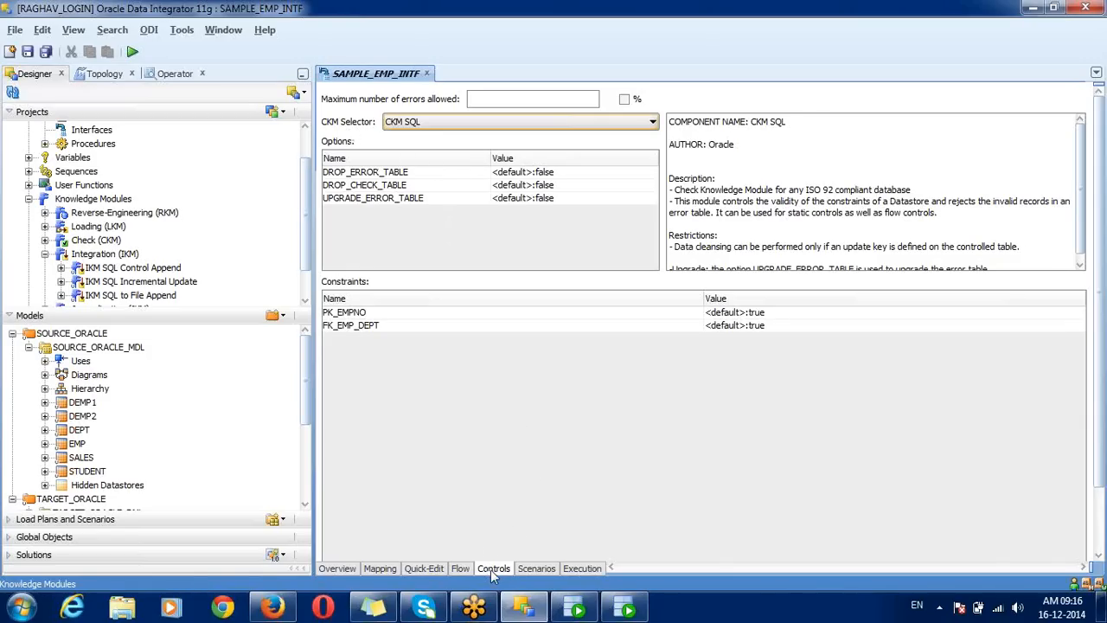
Step: Set the FLOW_CONTROL option to false in the Flow options
click(467, 569)
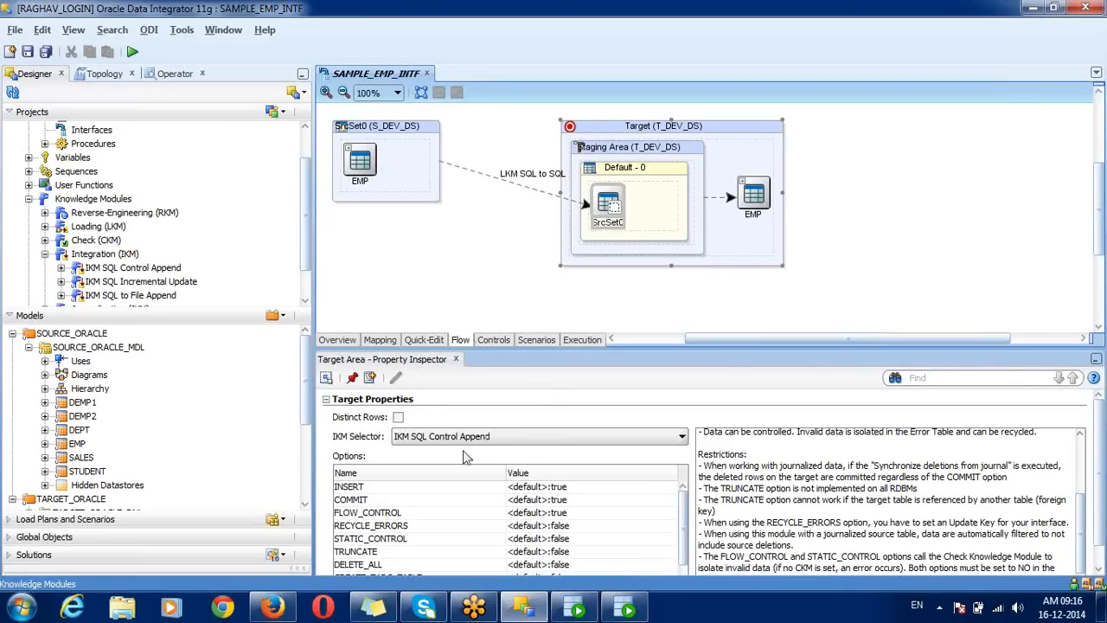
click(380, 514)
click(523, 513)
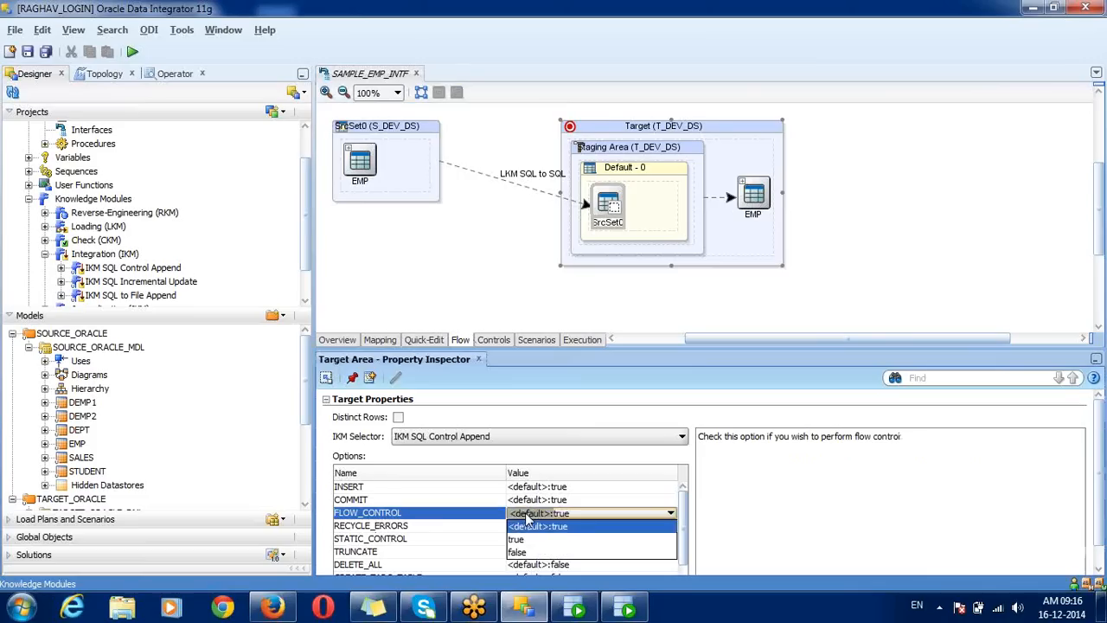
click(516, 553)
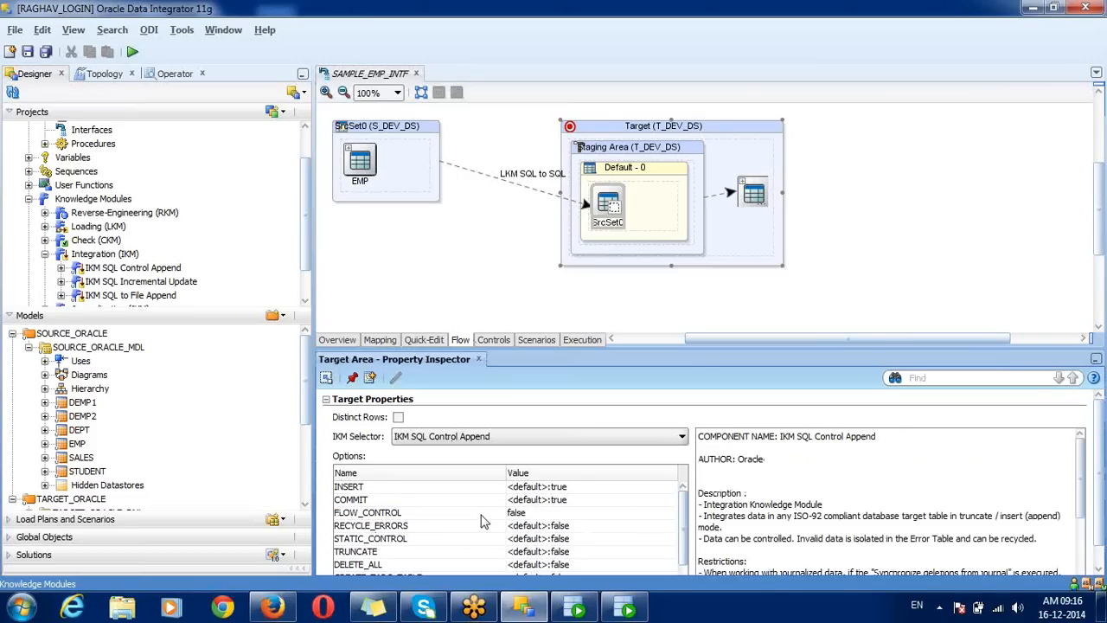
click(481, 516)
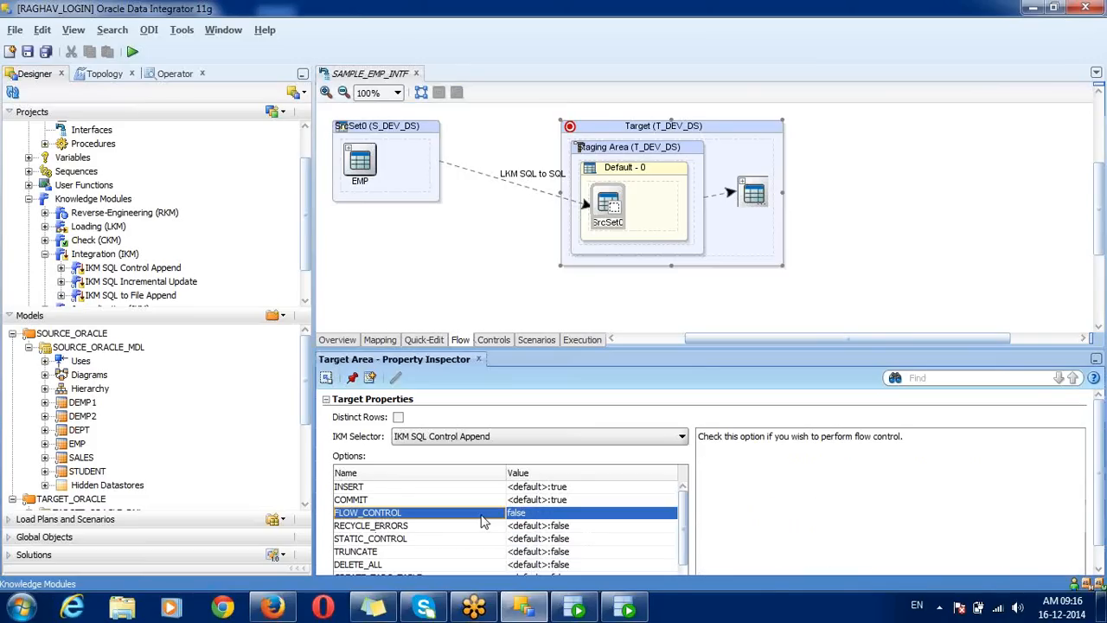
Step: Reset the CKM Selector on Controls back to <Undefined>
click(504, 342)
click(423, 126)
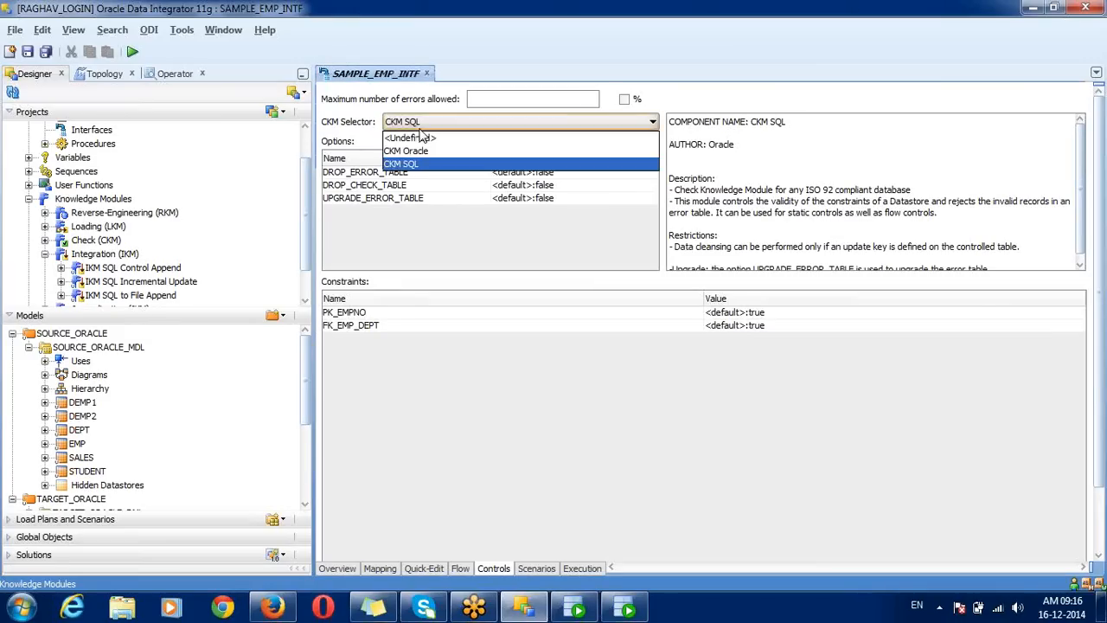
click(421, 138)
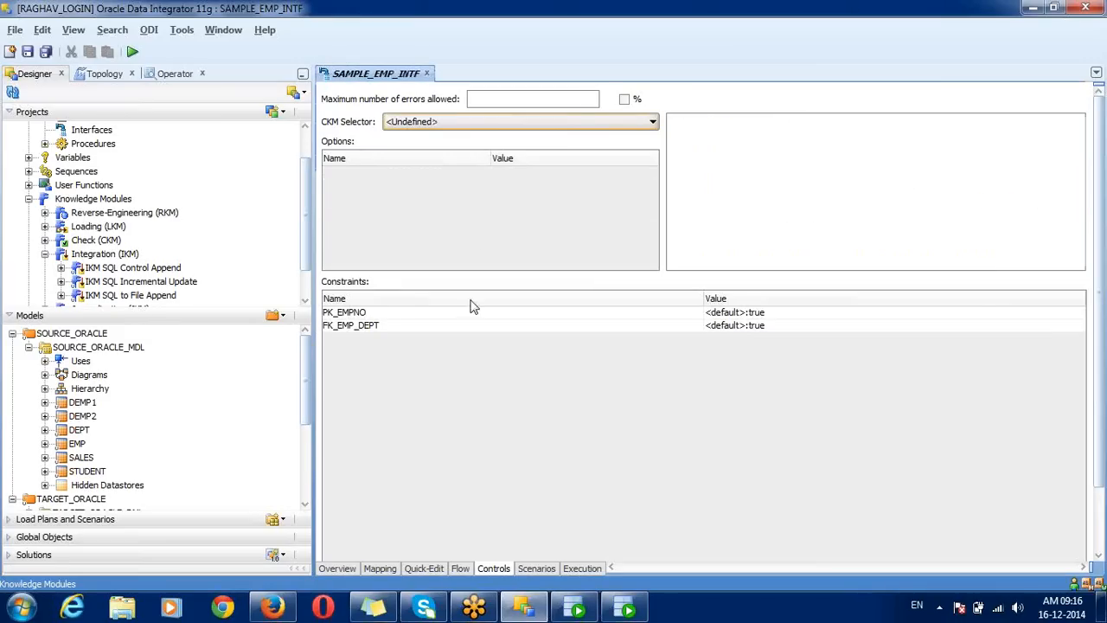
click(459, 569)
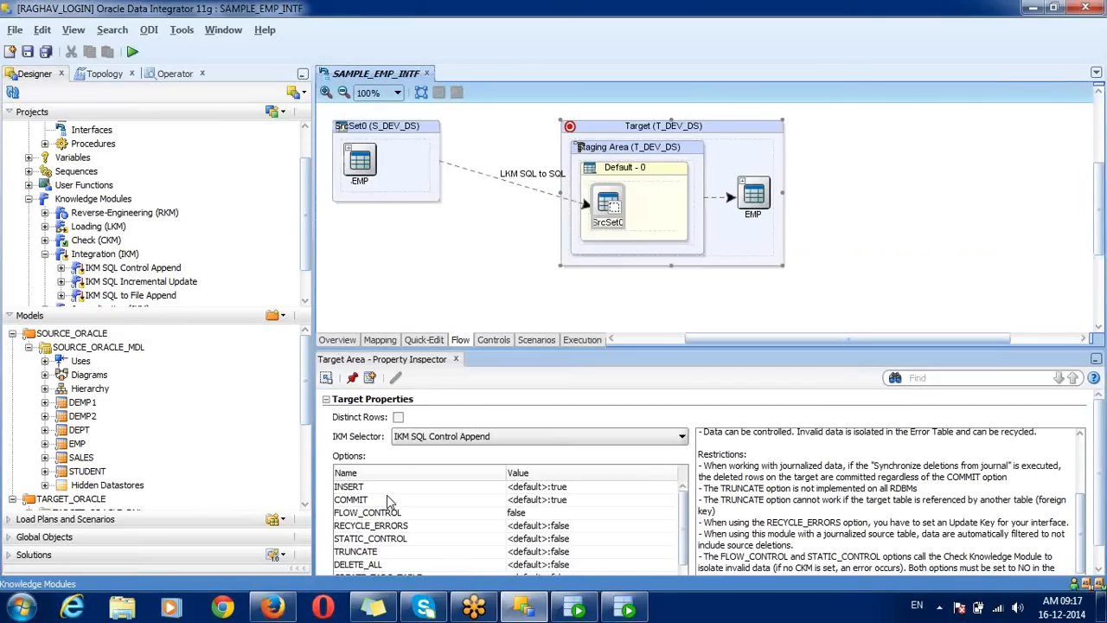
Step: Compare the FLOW_CONTROL, STATIC_CONTROL and TRUNCATE option descriptions
click(366, 514)
click(386, 540)
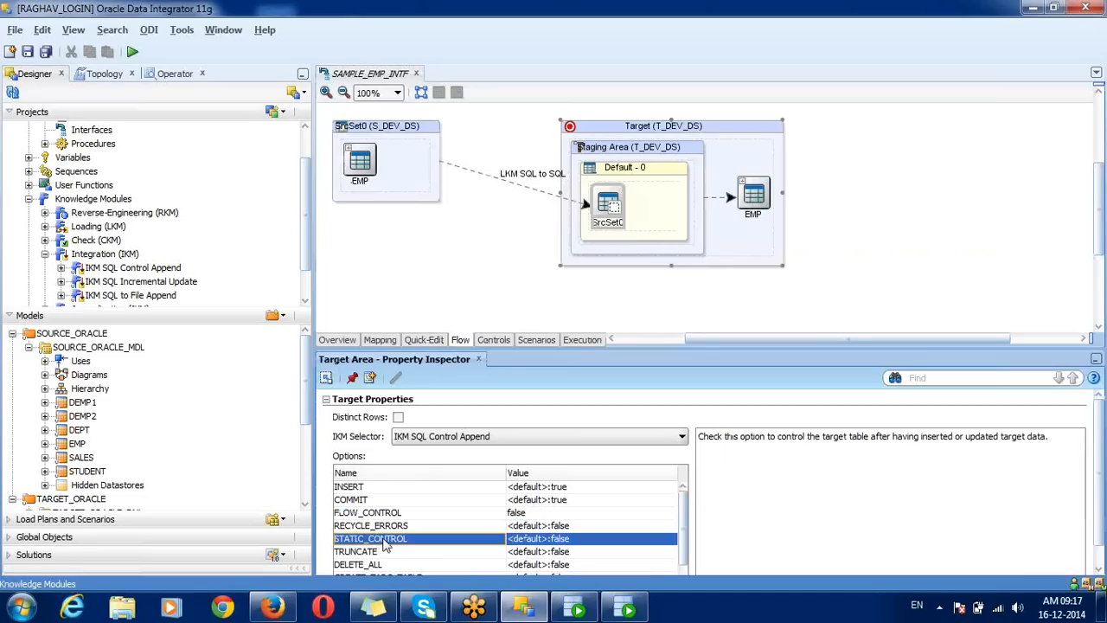
click(398, 515)
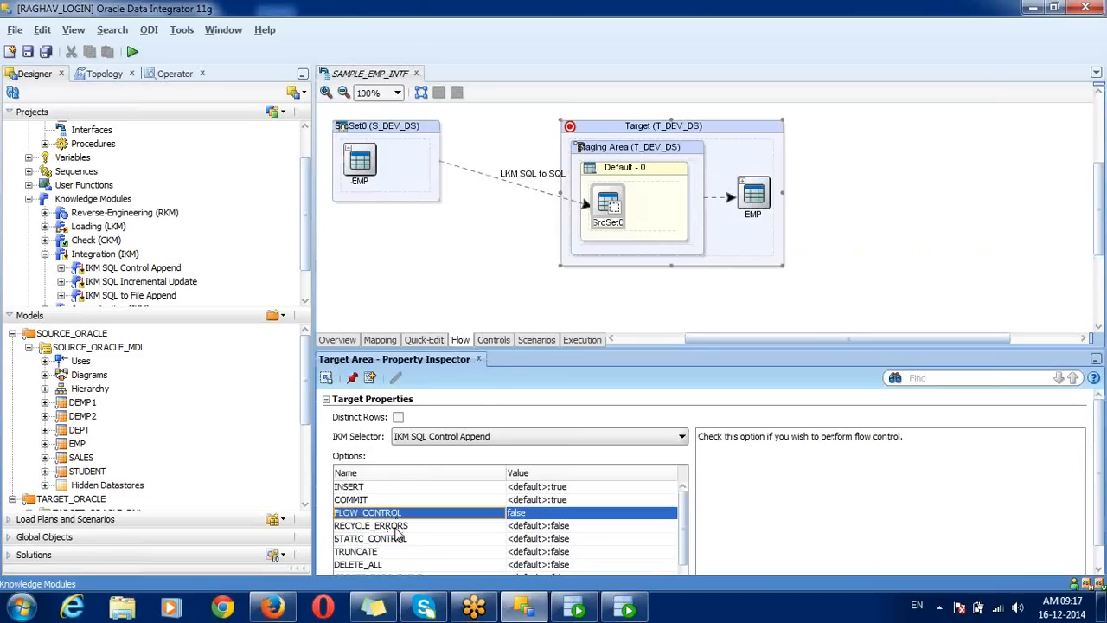
click(397, 540)
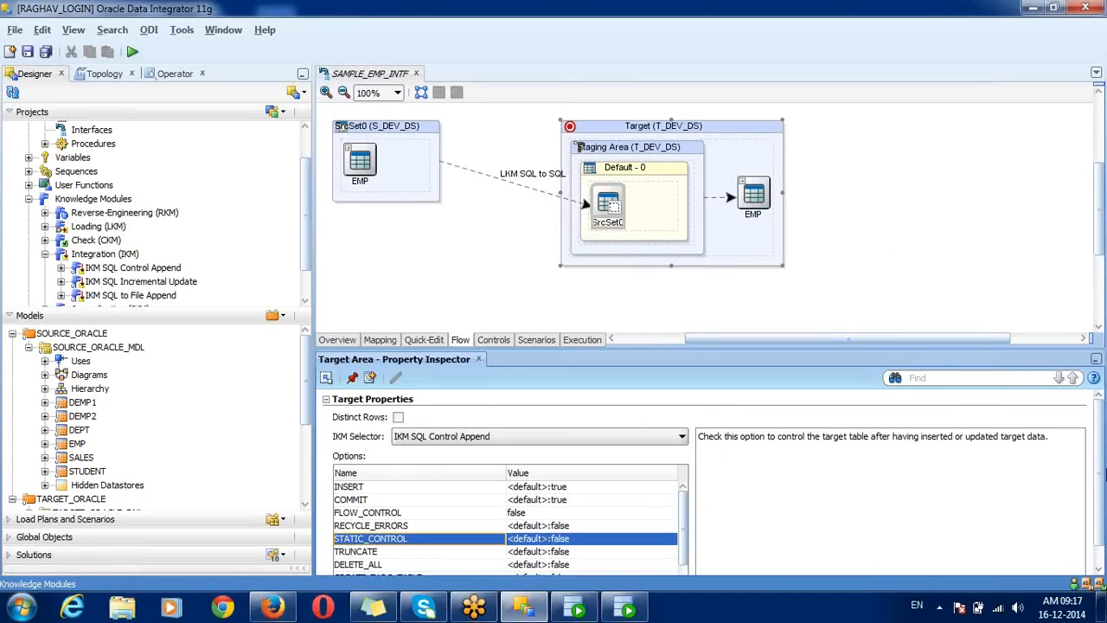
scroll(1098, 467, down, 1)
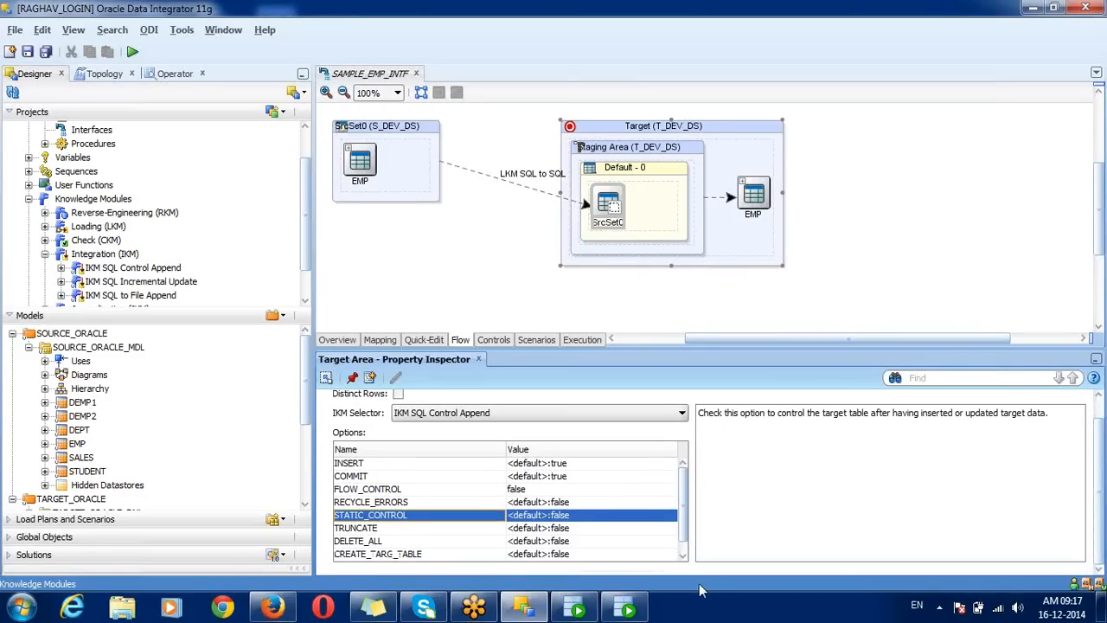
click(471, 528)
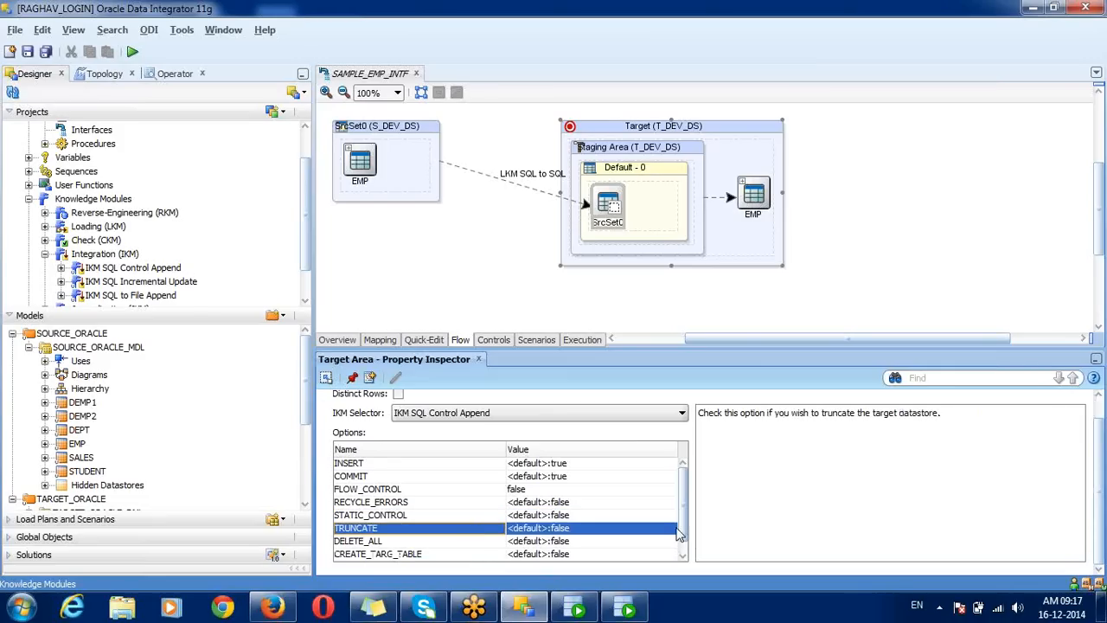
click(683, 553)
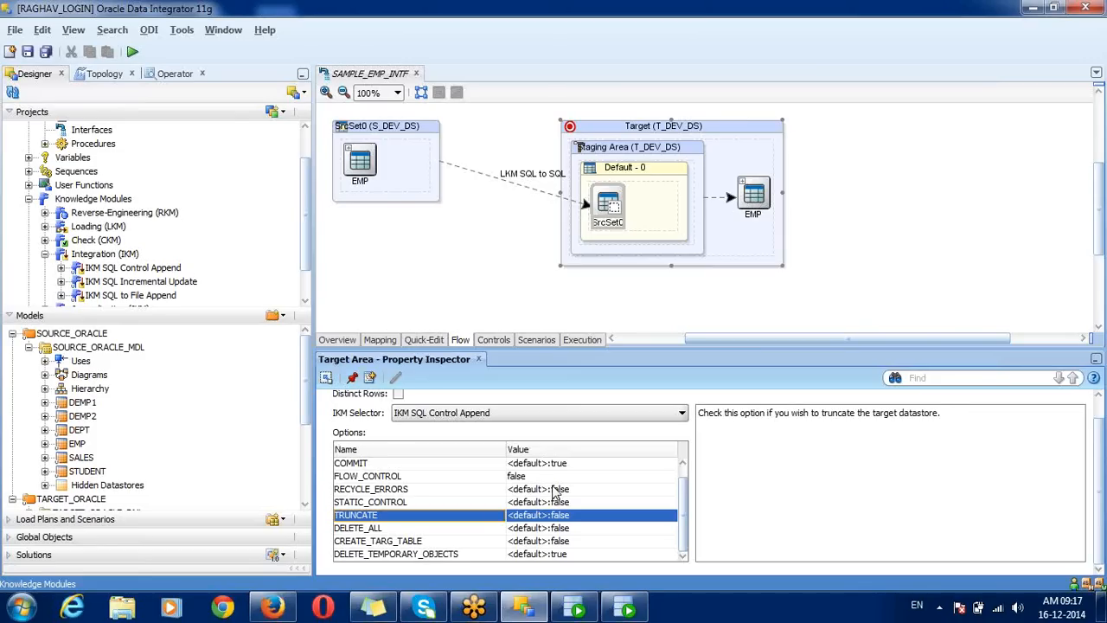
Step: Set DELETE_ALL to true, then review the TRUNCATE, CREATE_TARG_TABLE and DELETE_TEMPORARY_OBJECTS descriptions
click(480, 532)
click(528, 529)
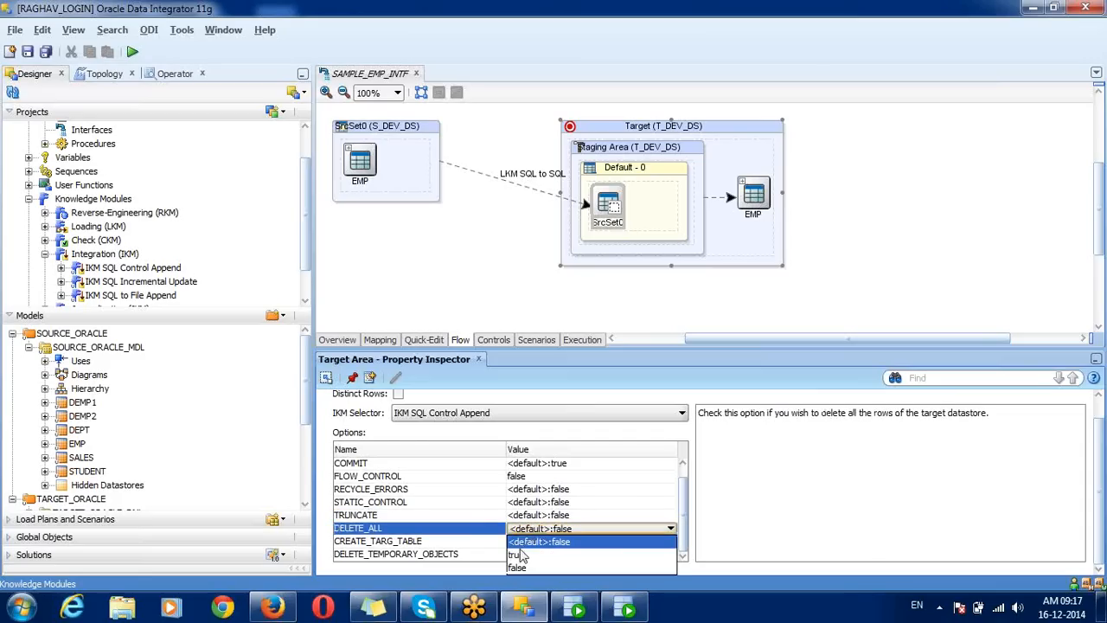
click(522, 554)
click(485, 529)
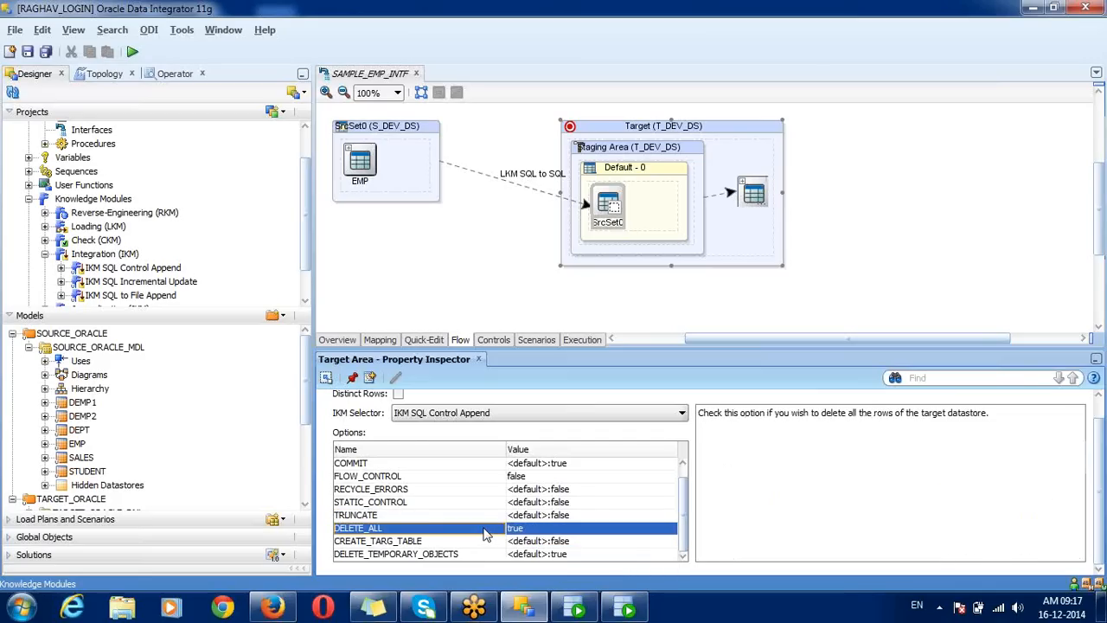
click(474, 517)
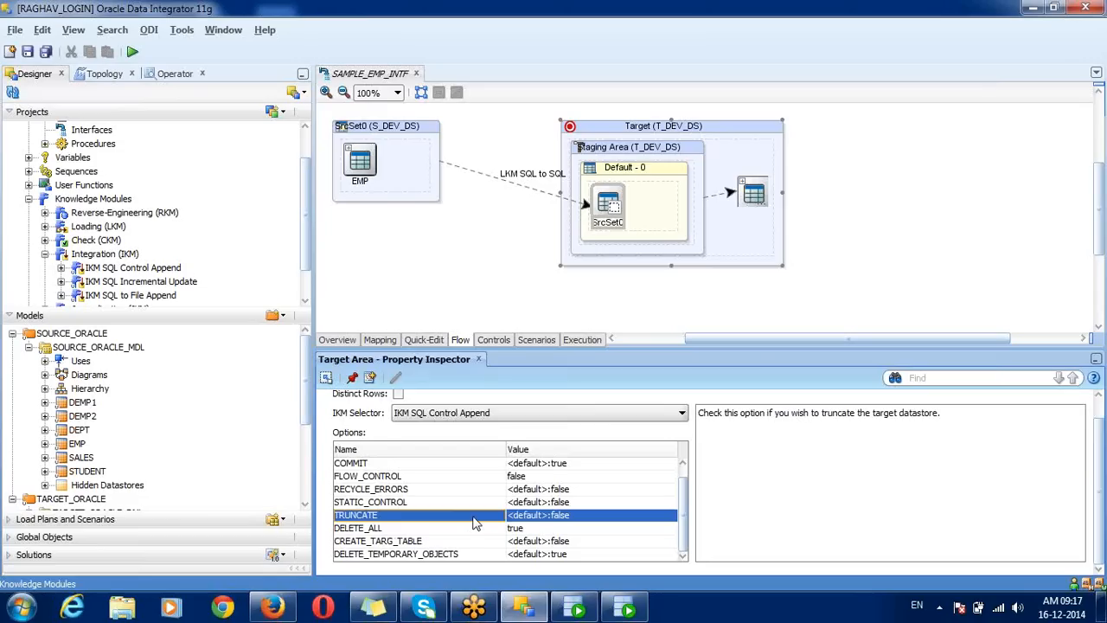
click(467, 530)
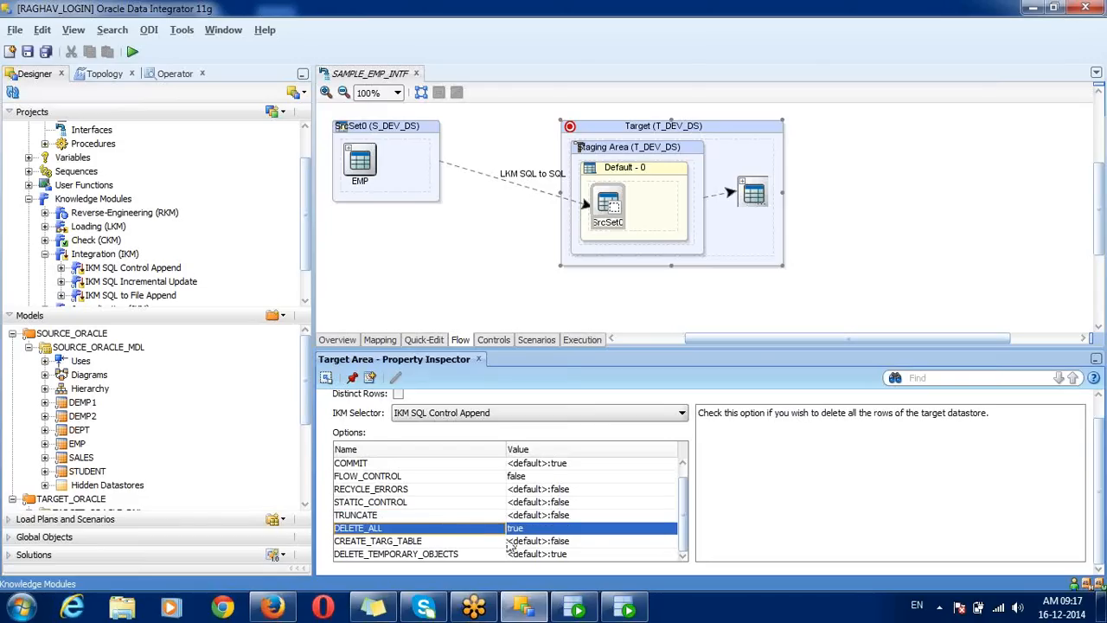
click(479, 542)
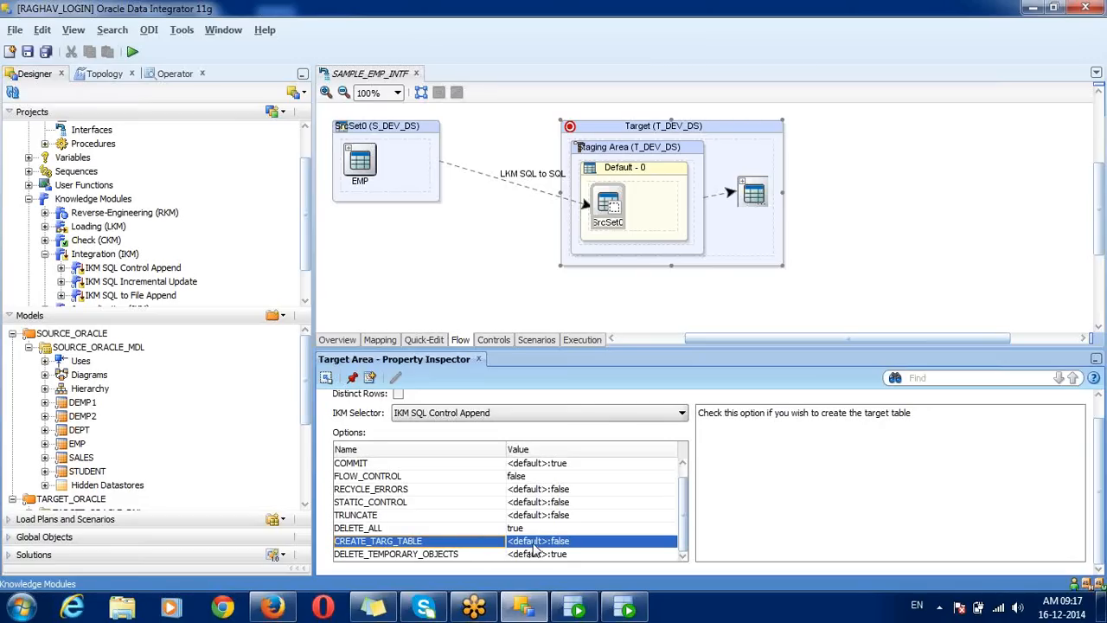
click(471, 556)
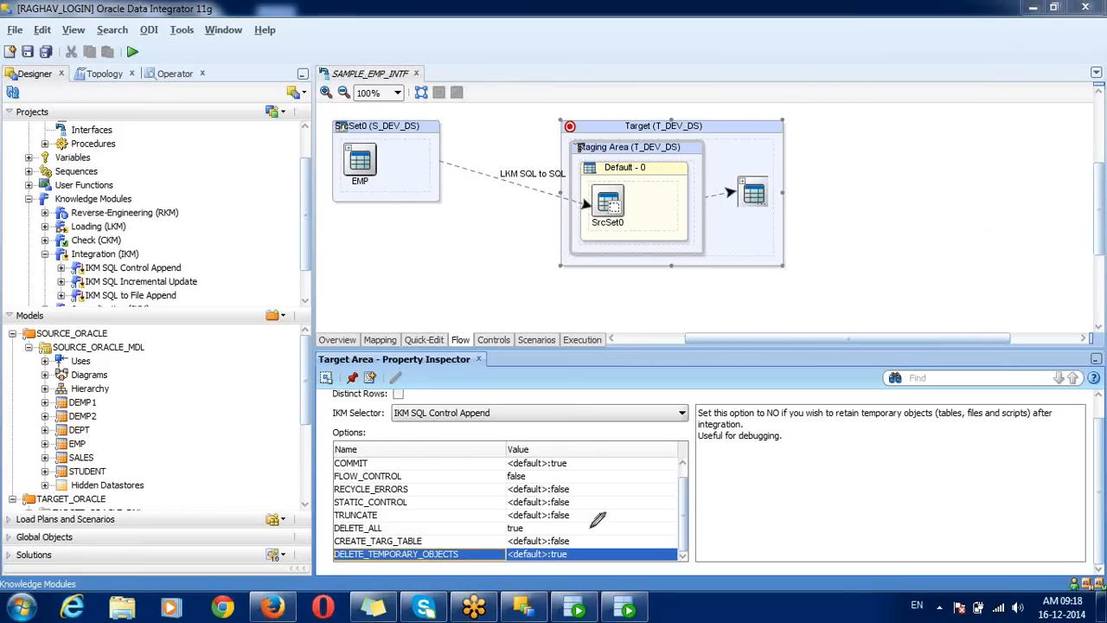
mouse_move(584, 545)
mouse_down()
mouse_move(350, 541)
mouse_move(363, 560)
mouse_move(458, 568)
mouse_move(545, 567)
mouse_move(585, 548)
mouse_up()
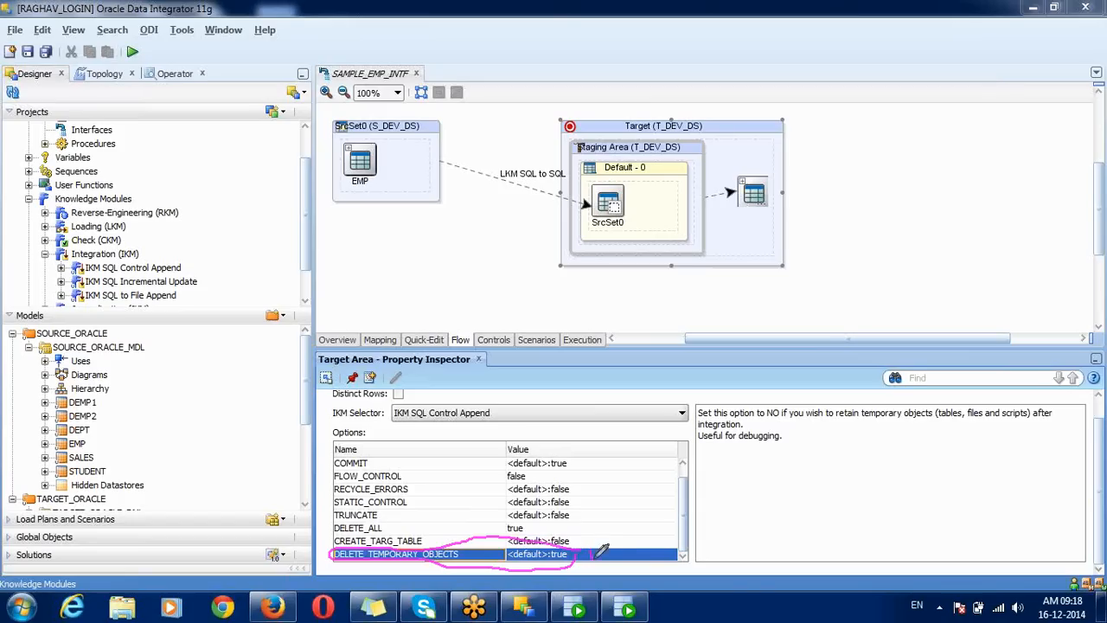
drag(593, 559, 621, 528)
mouse_move(574, 546)
mouse_down()
mouse_move(606, 520)
mouse_move(558, 533)
mouse_move(589, 516)
mouse_up()
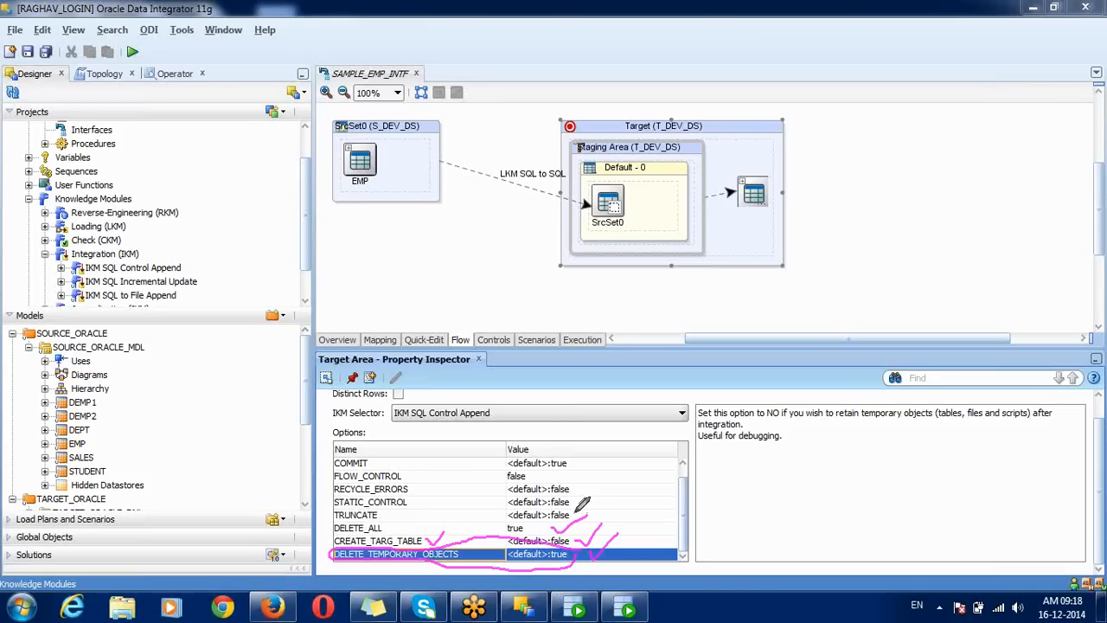
drag(574, 510, 589, 505)
mouse_move(339, 467)
mouse_down()
mouse_move(561, 465)
mouse_move(581, 501)
mouse_move(361, 505)
mouse_move(336, 493)
mouse_move(333, 471)
mouse_up()
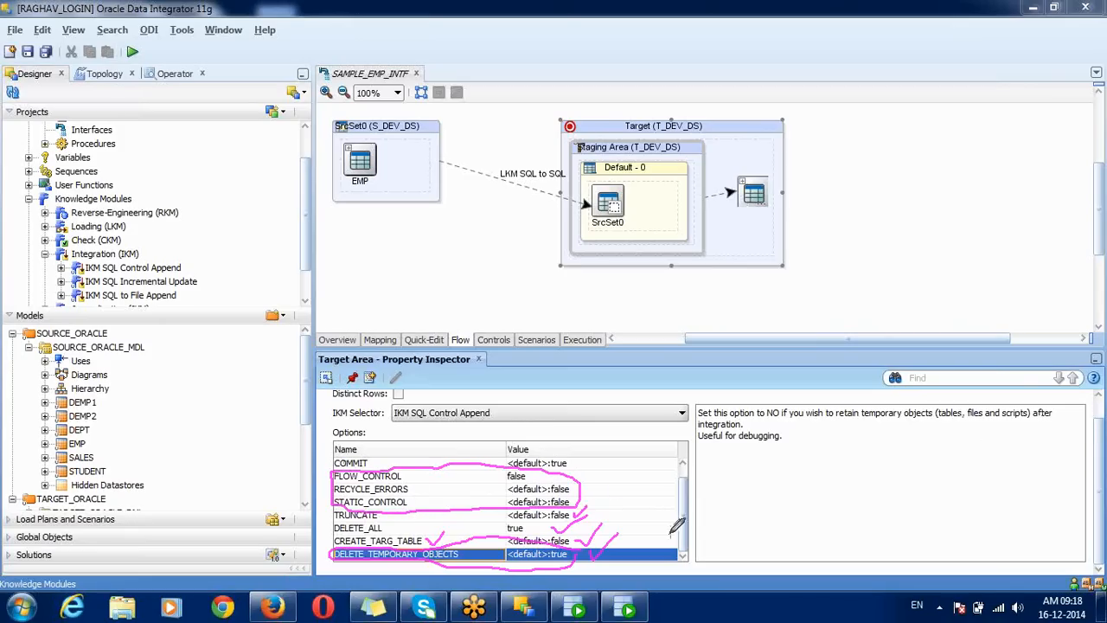
drag(575, 462, 602, 454)
drag(392, 468, 411, 443)
click(1032, 313)
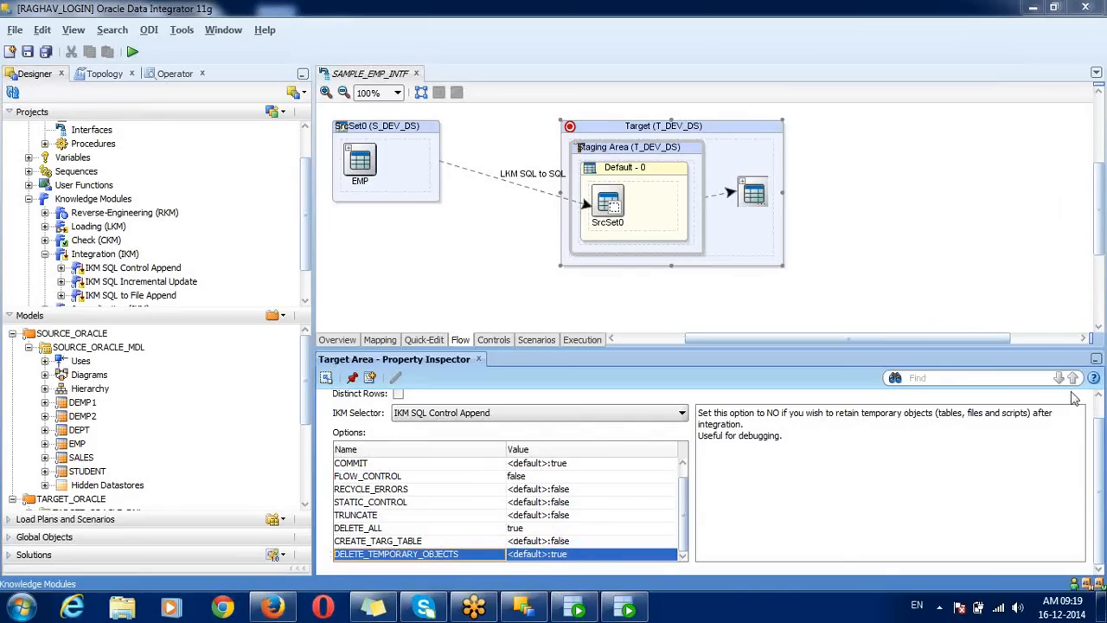
scroll(1098, 412, up, 1)
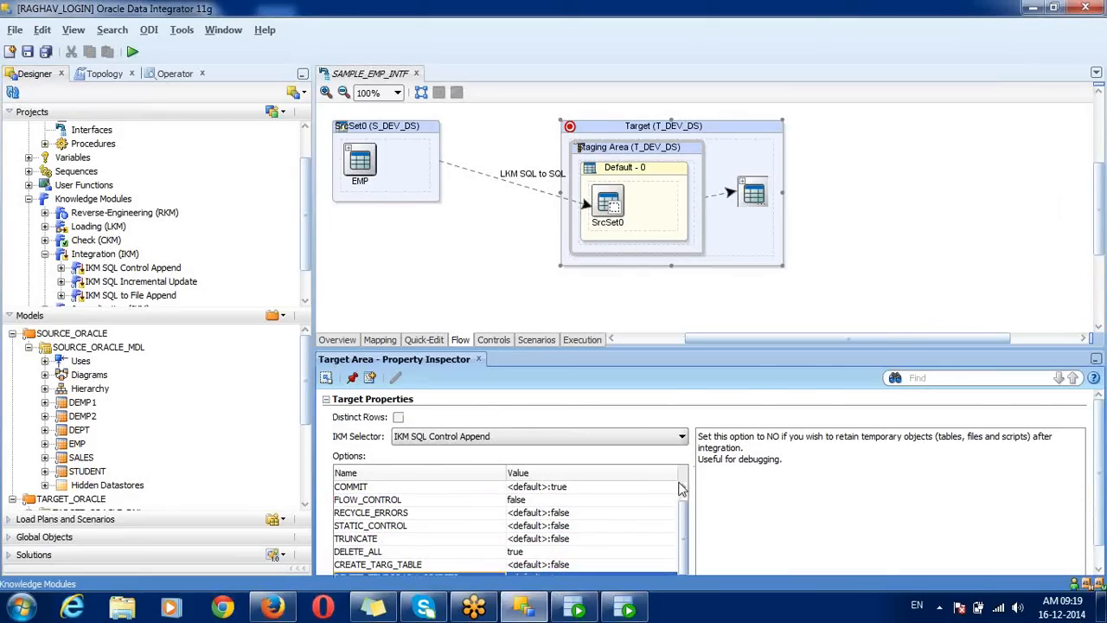
scroll(683, 499, up, 1)
click(487, 489)
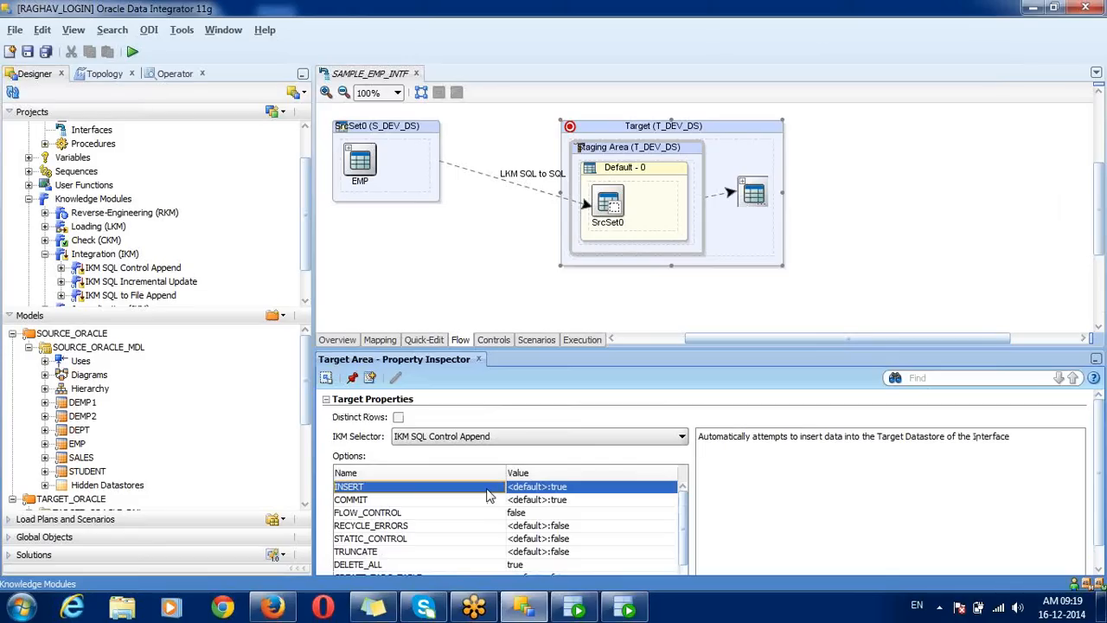
click(397, 419)
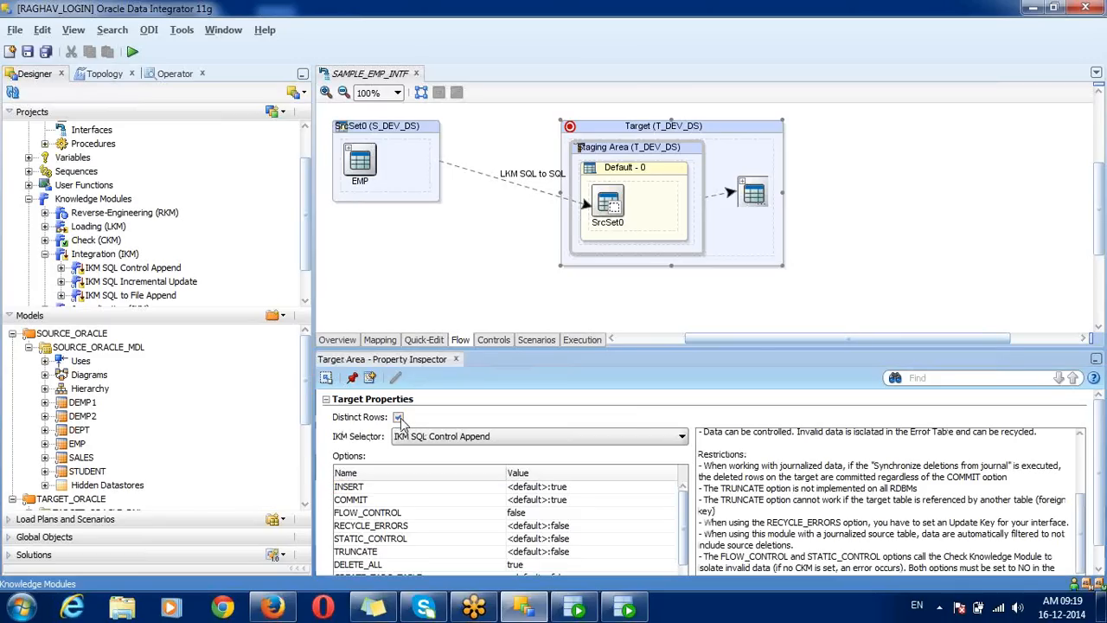
click(398, 418)
click(470, 567)
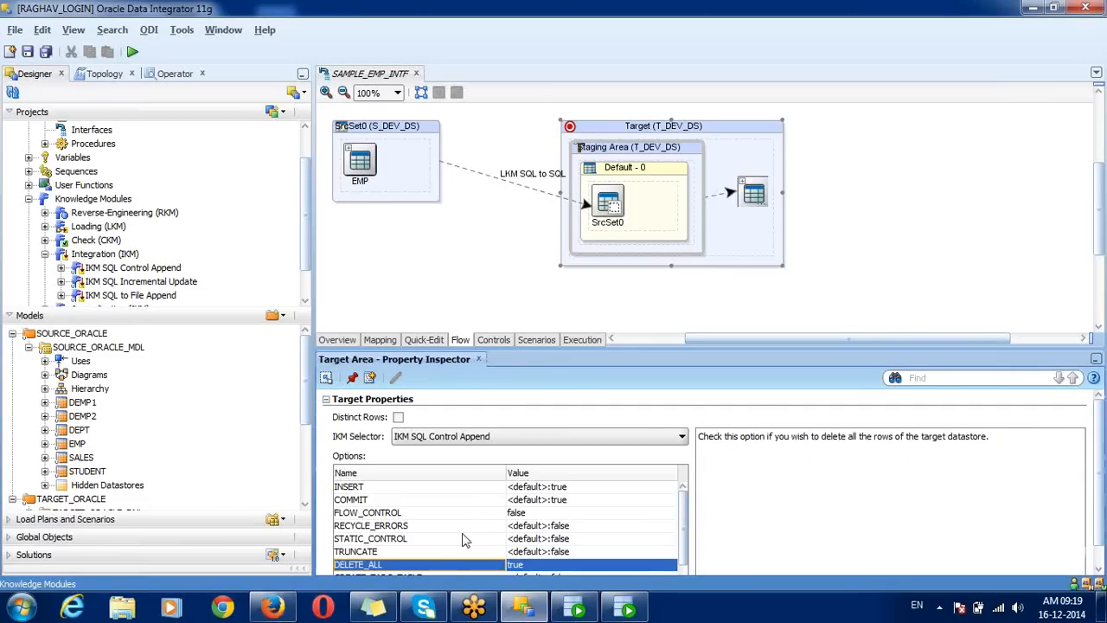
click(499, 514)
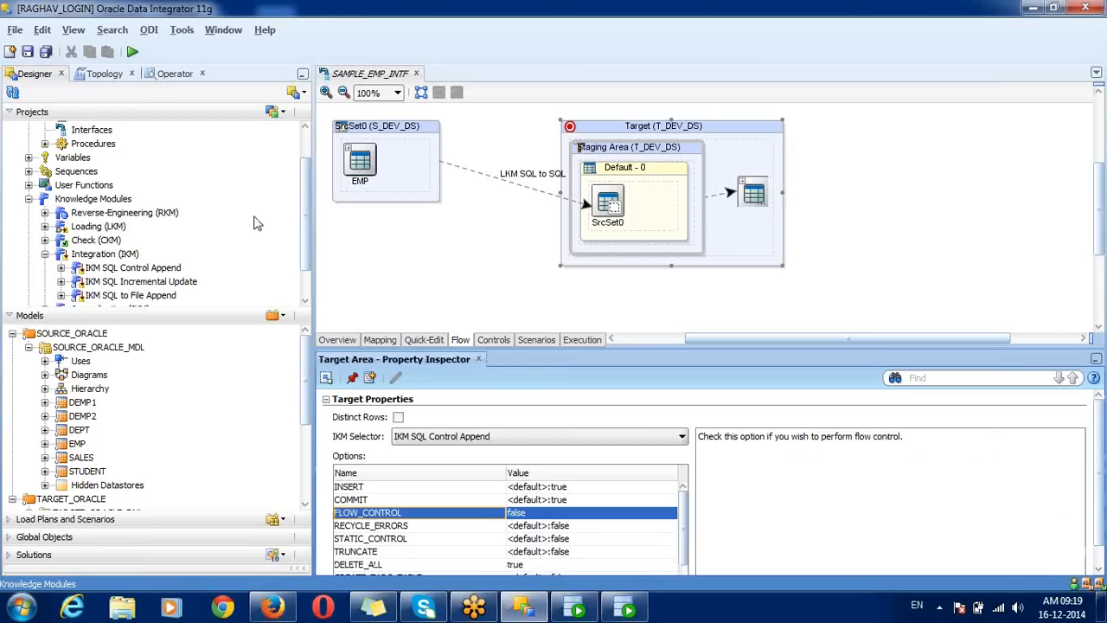
Step: Save all changes, accept the lock on SAMPLE_EMP_INTF, and select it in the Projects tree
click(45, 52)
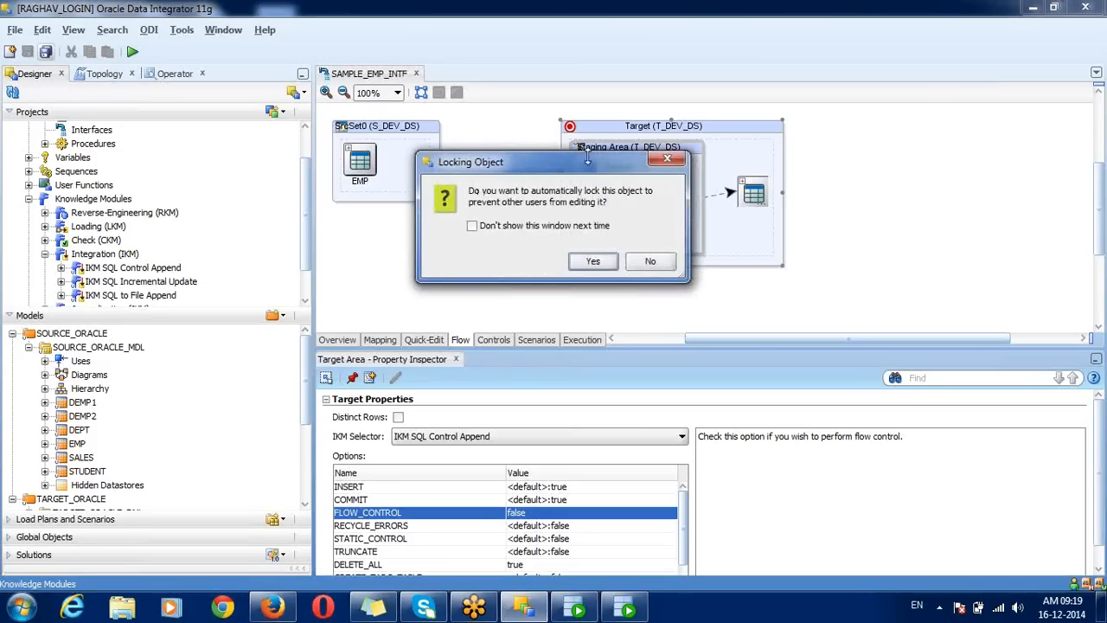
mouse_move(566, 169)
mouse_down()
mouse_move(637, 178)
mouse_move(558, 147)
mouse_move(682, 183)
mouse_move(589, 148)
mouse_move(586, 175)
mouse_move(575, 144)
mouse_move(572, 167)
mouse_up()
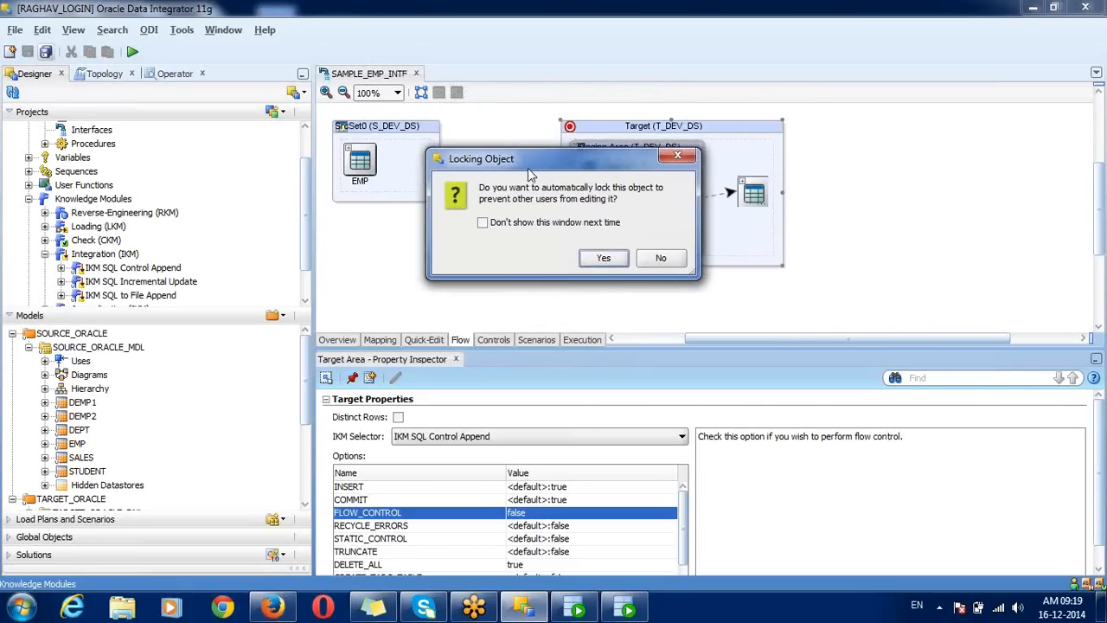
click(603, 261)
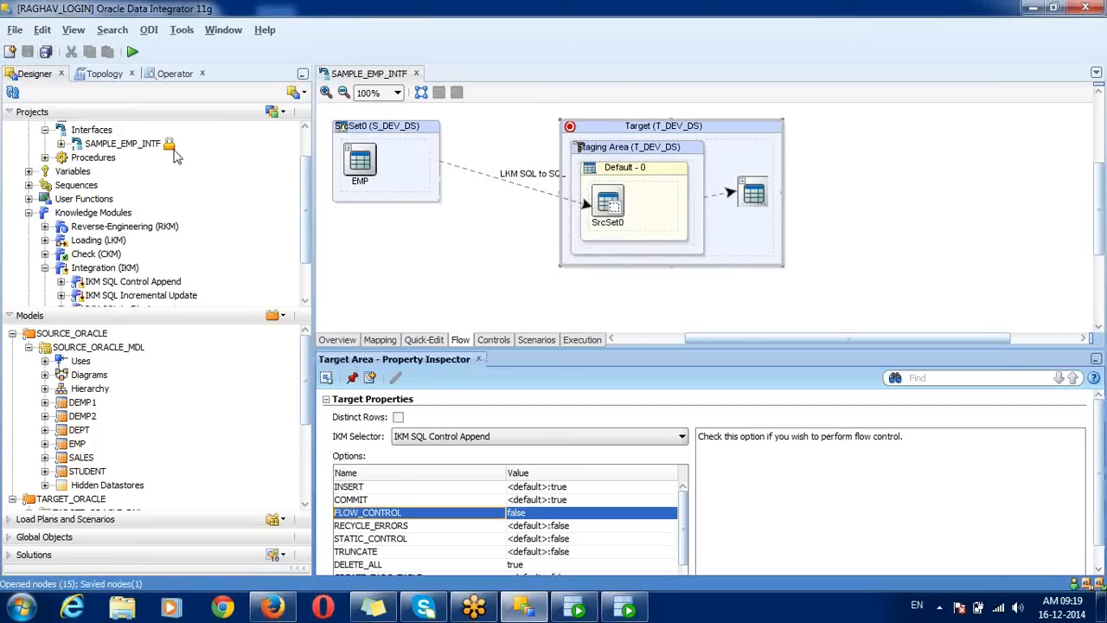
click(173, 150)
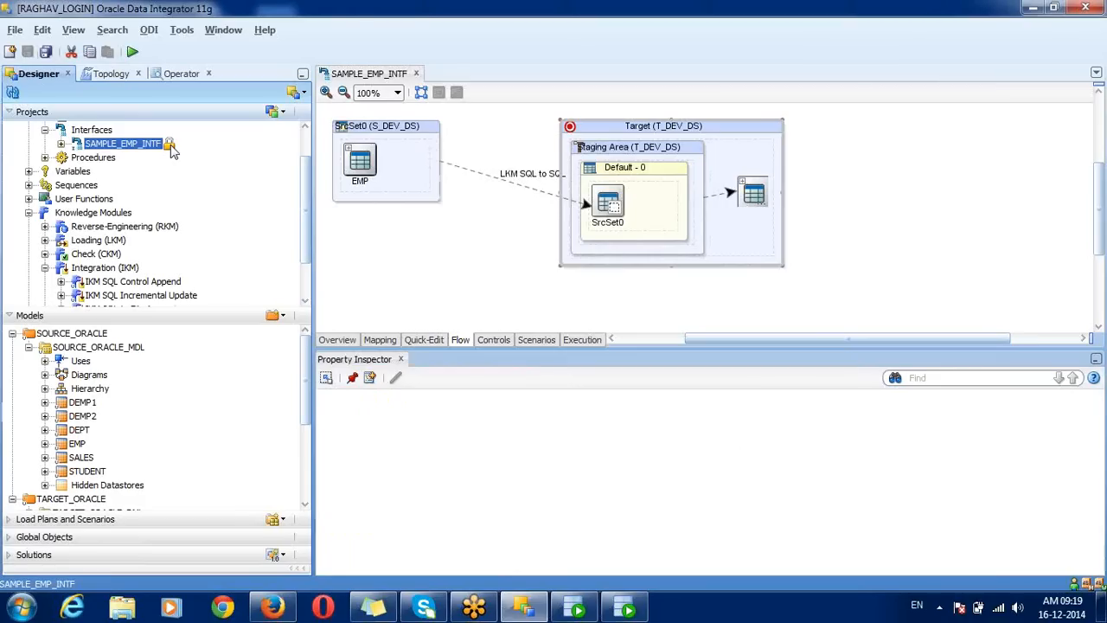
click(304, 142)
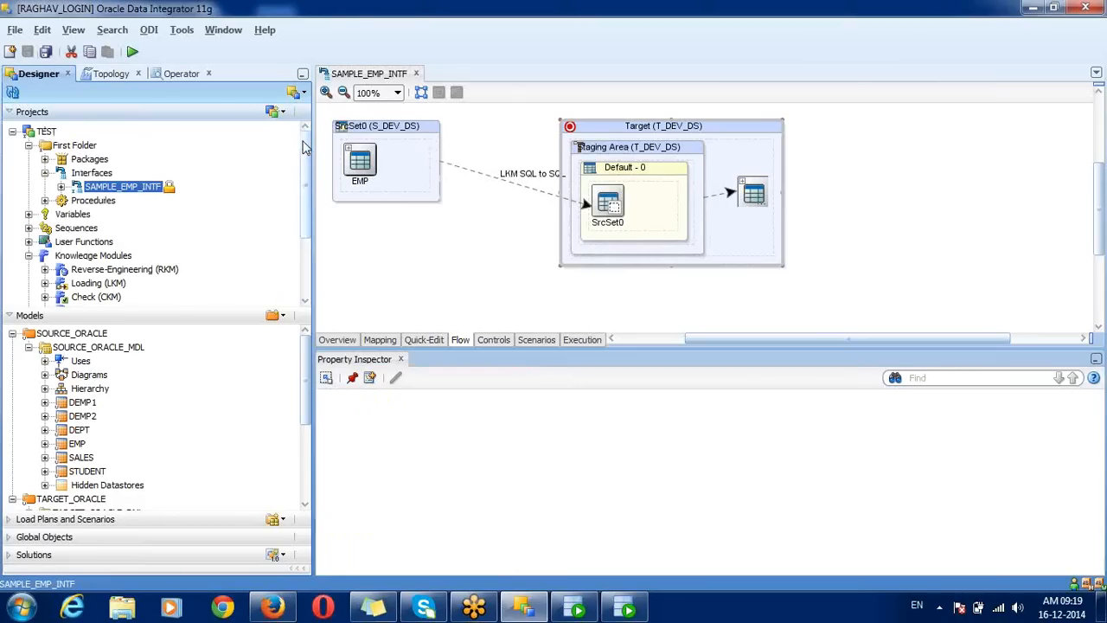
Step: Collapse Models, then launch another ODI Studio instance from the taskbar icon's menu
click(97, 317)
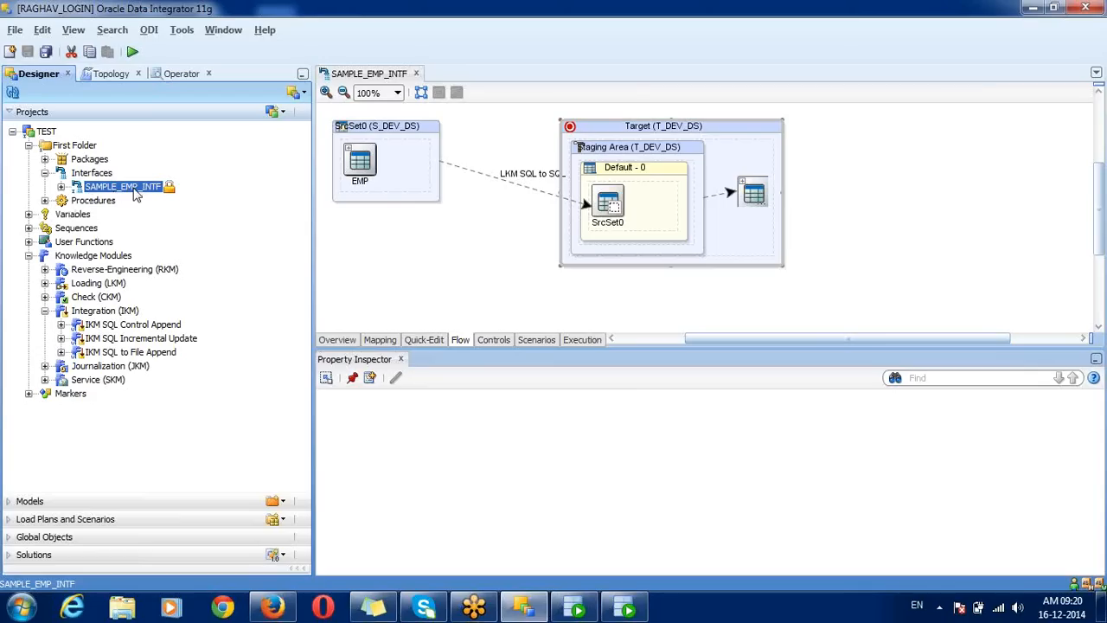
right_click(157, 197)
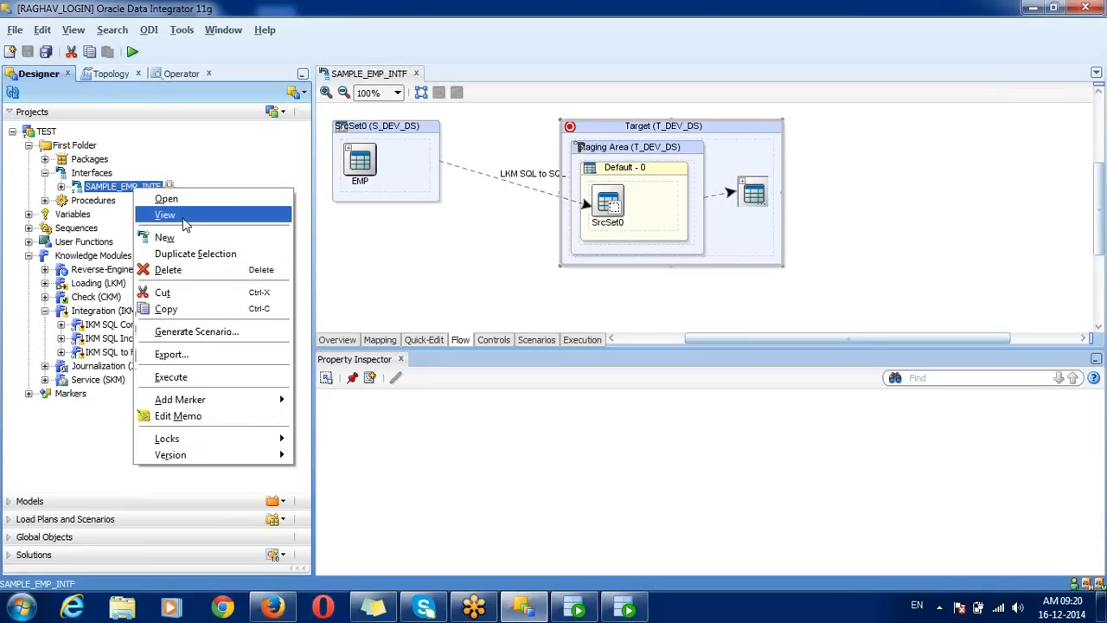
click(117, 188)
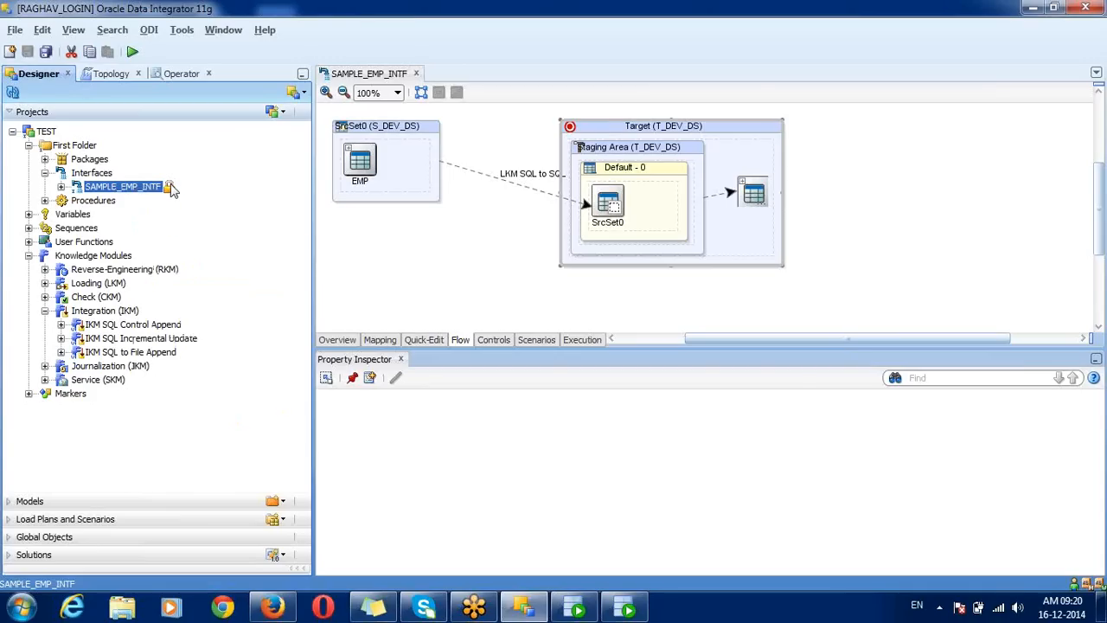
click(537, 615)
right_click(537, 615)
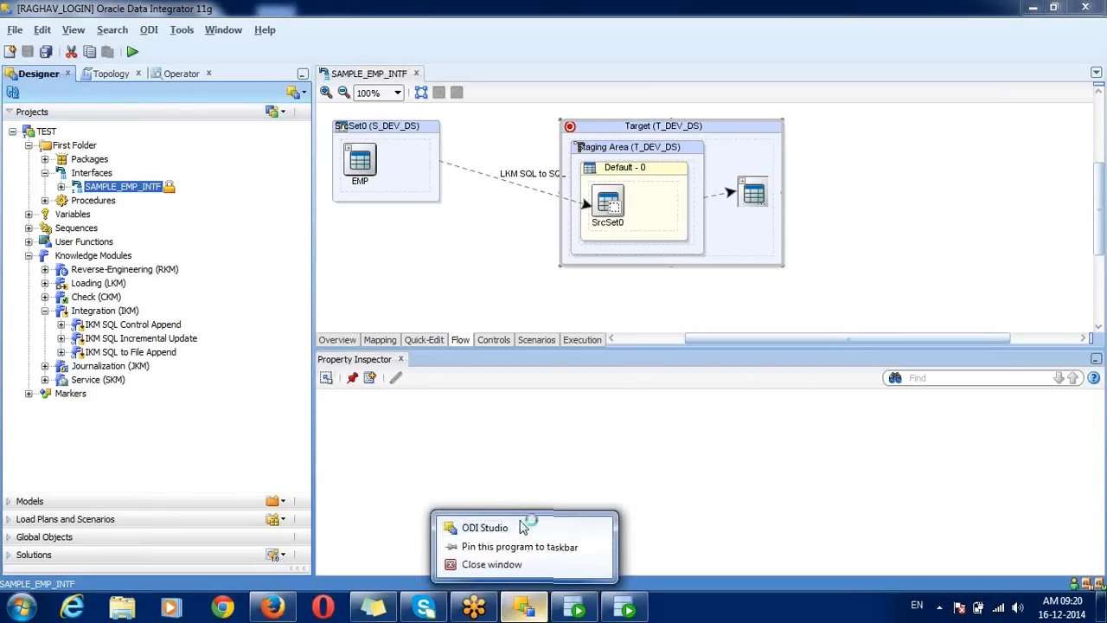
click(348, 185)
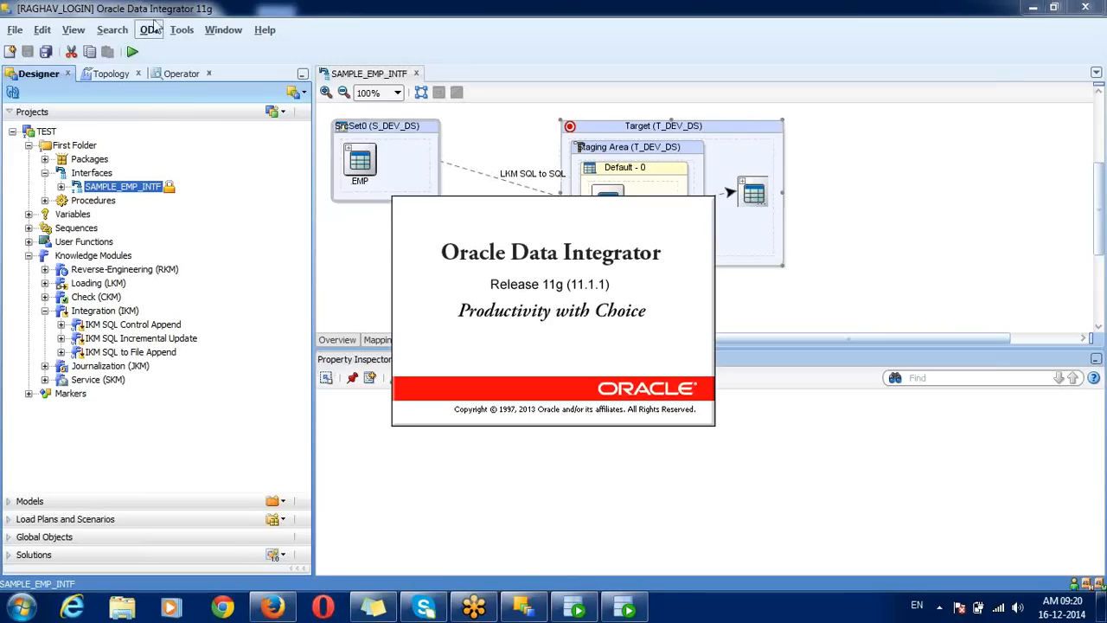
Step: Open the ODI Security Navigator, expand Users and select a user, then show Topology
click(73, 30)
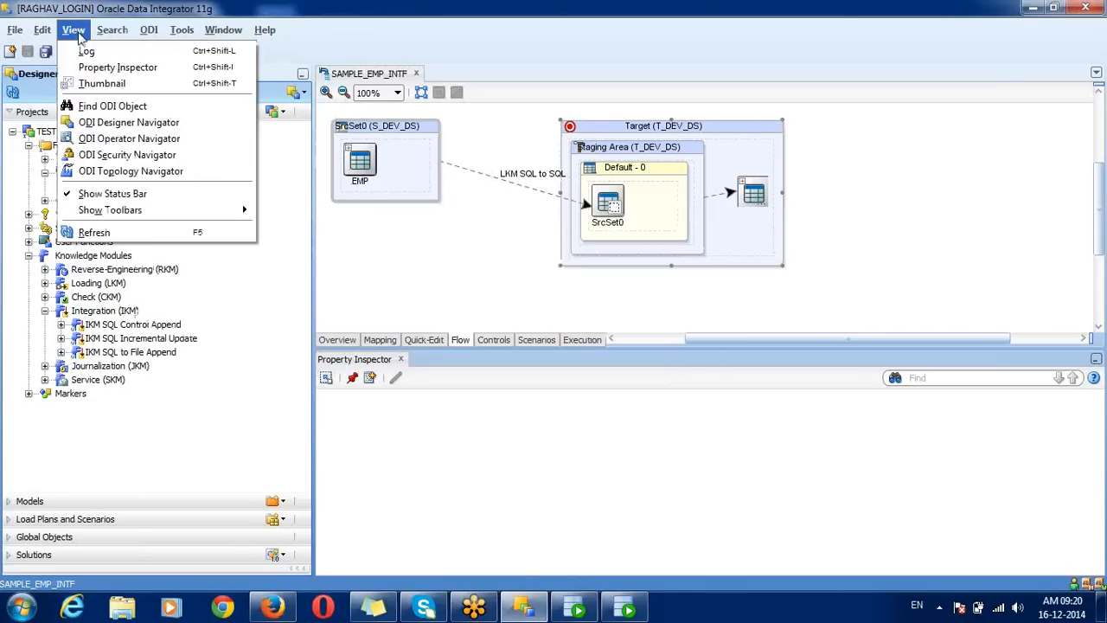
click(125, 162)
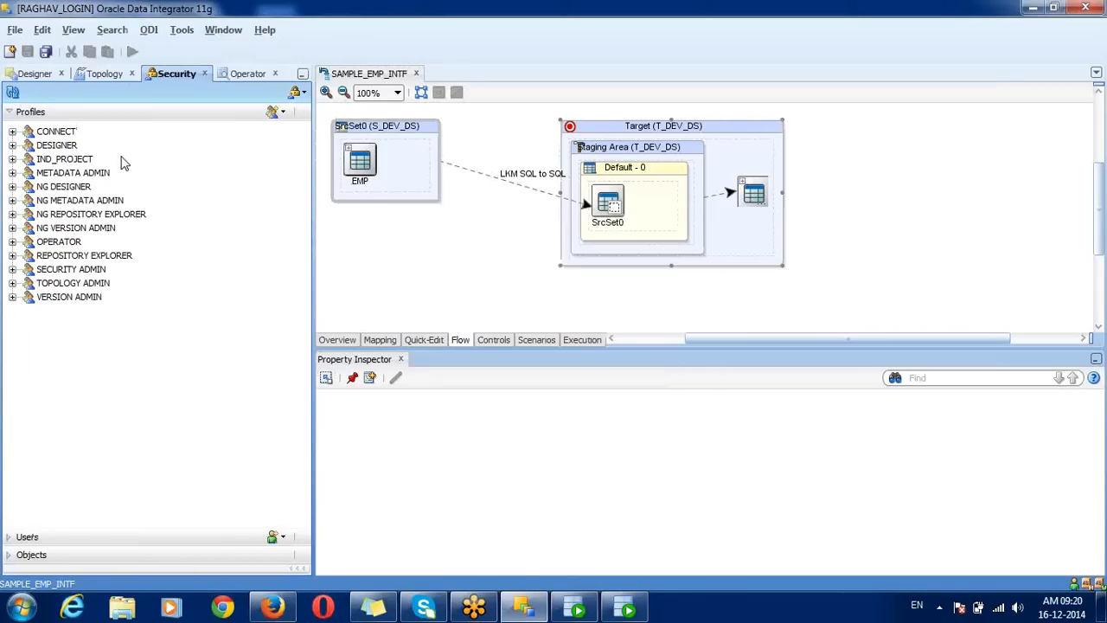
click(124, 161)
click(28, 537)
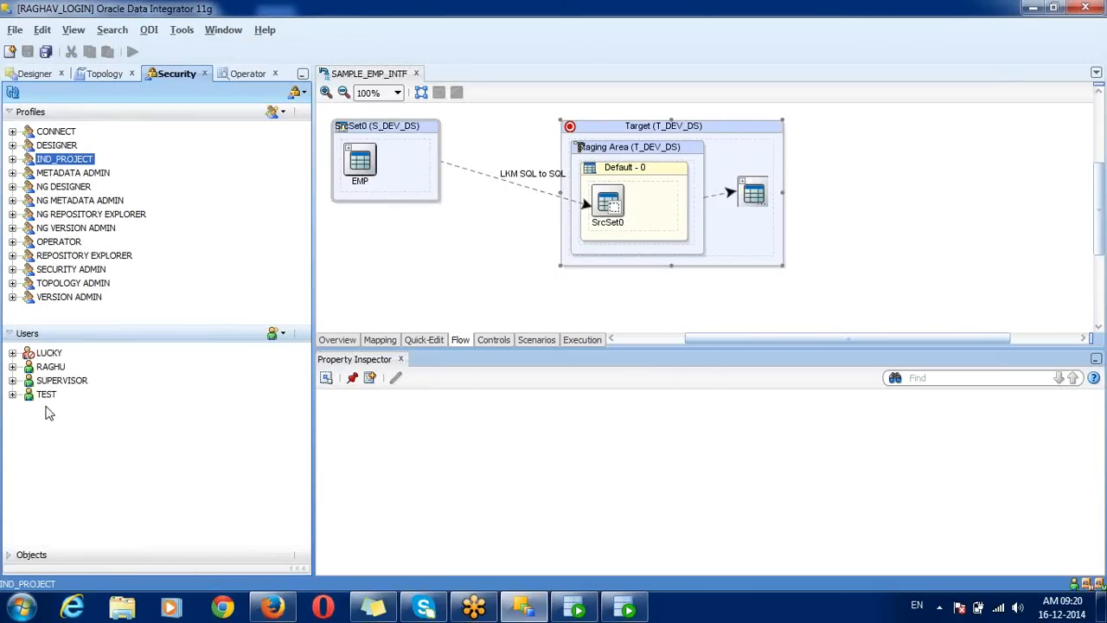
click(45, 395)
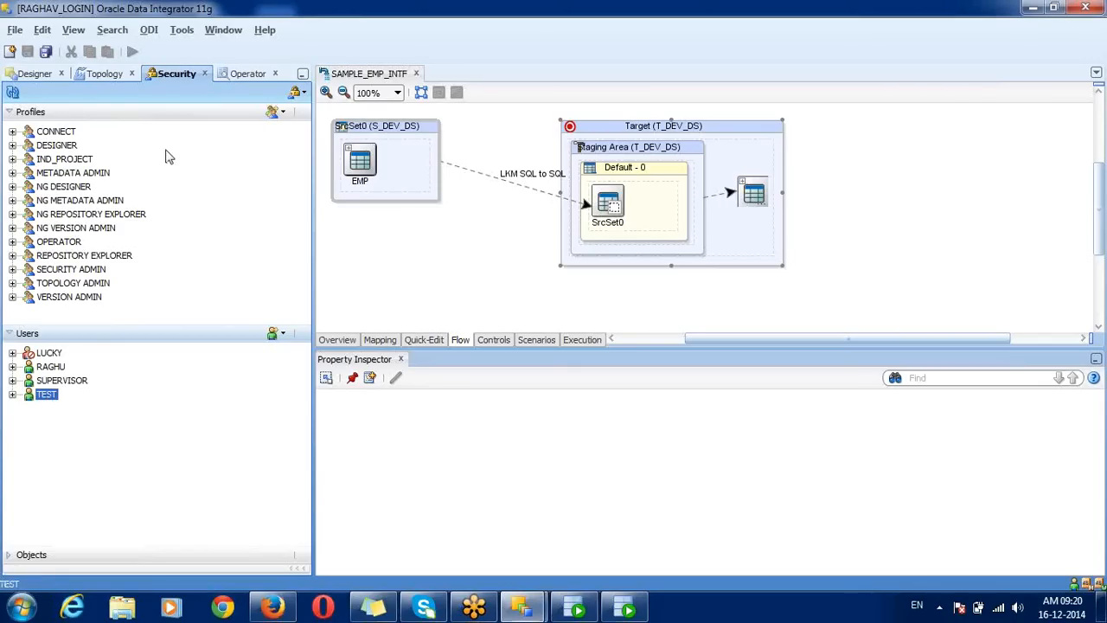
click(102, 72)
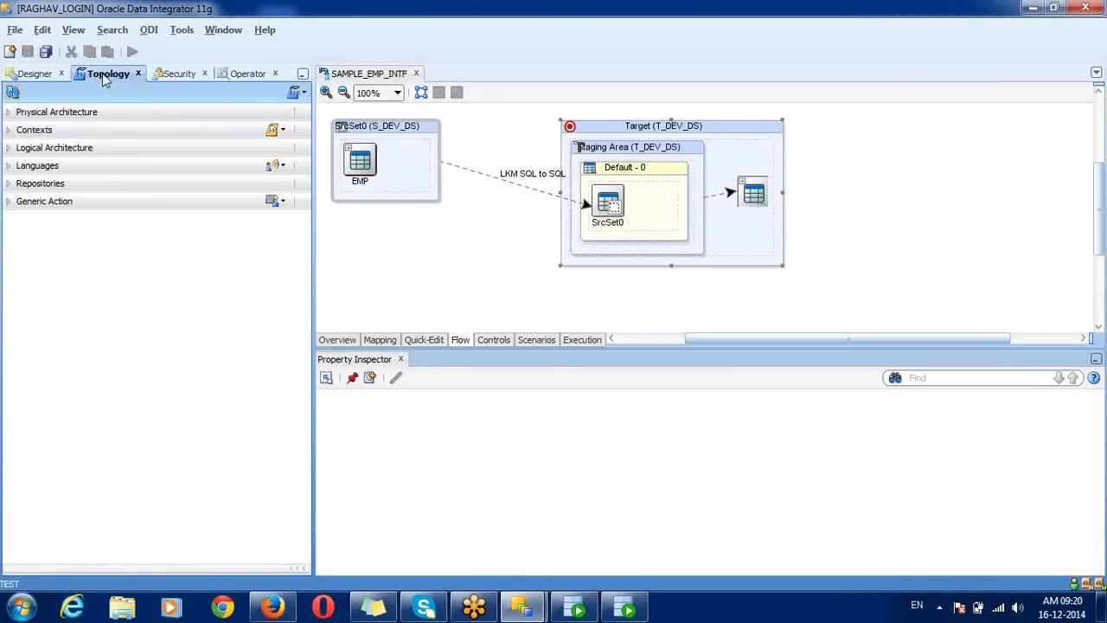
Step: Connect the second ODI window to the repository using the saved login
click(45, 78)
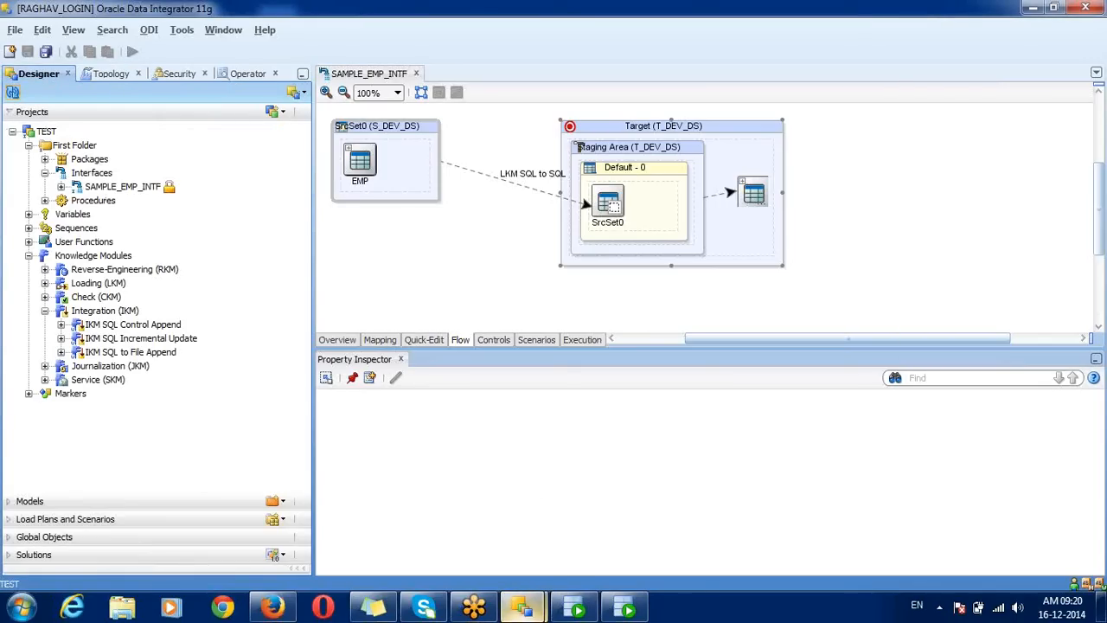
click(521, 605)
click(591, 512)
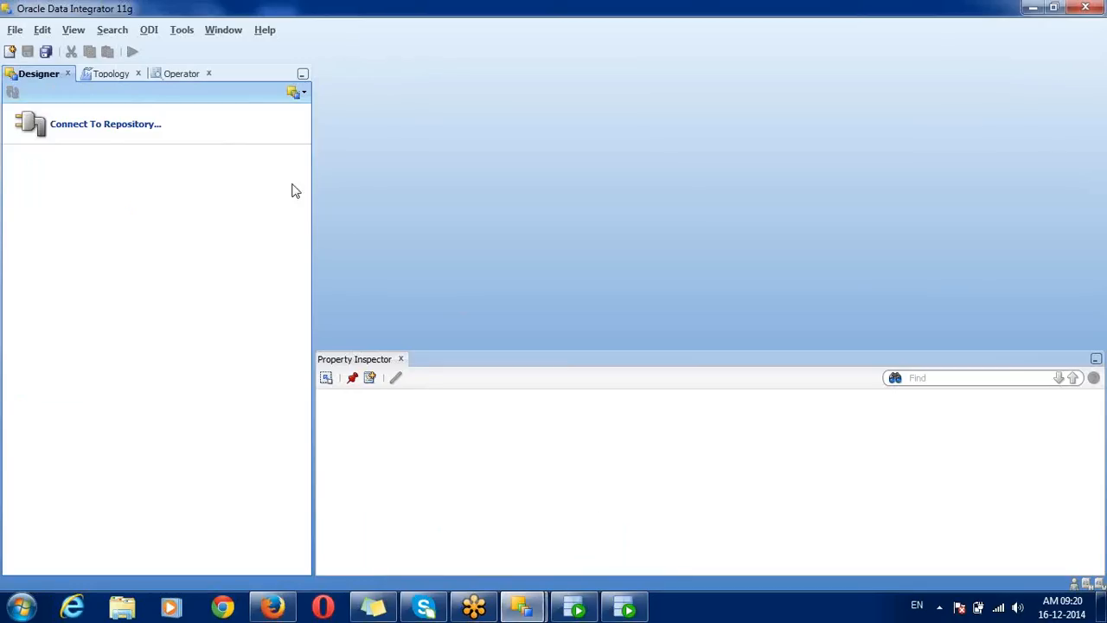
click(202, 136)
click(632, 186)
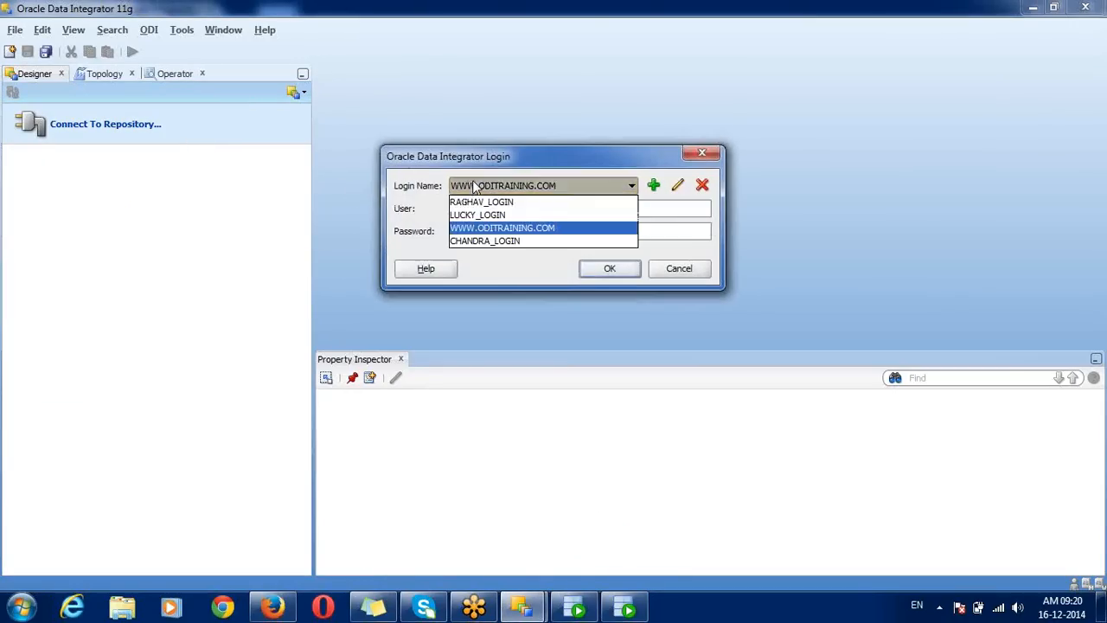
click(484, 202)
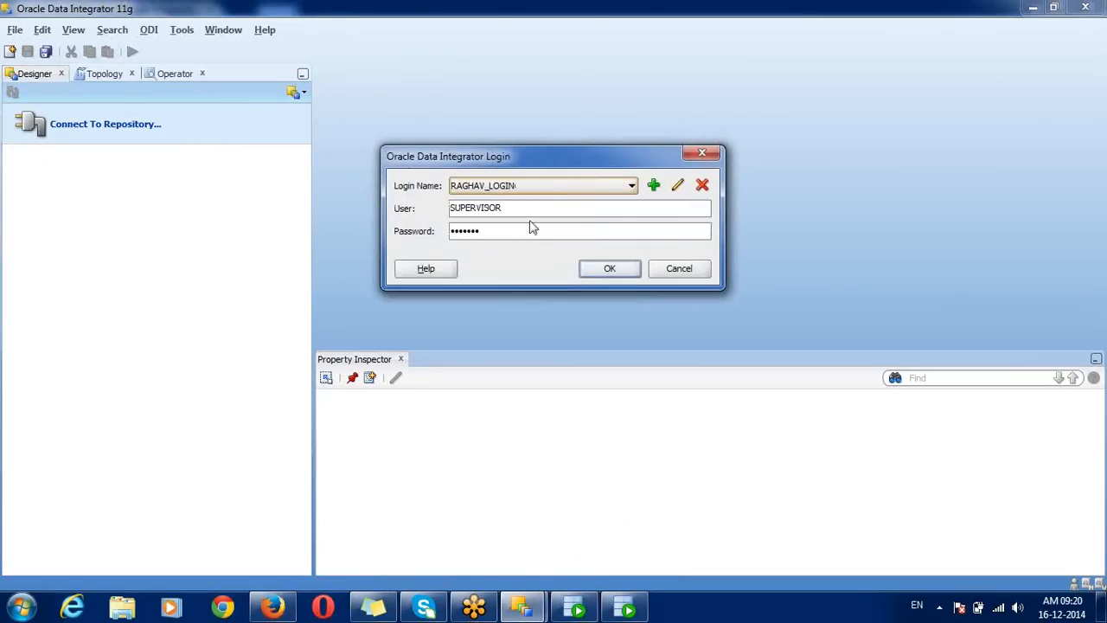
click(609, 268)
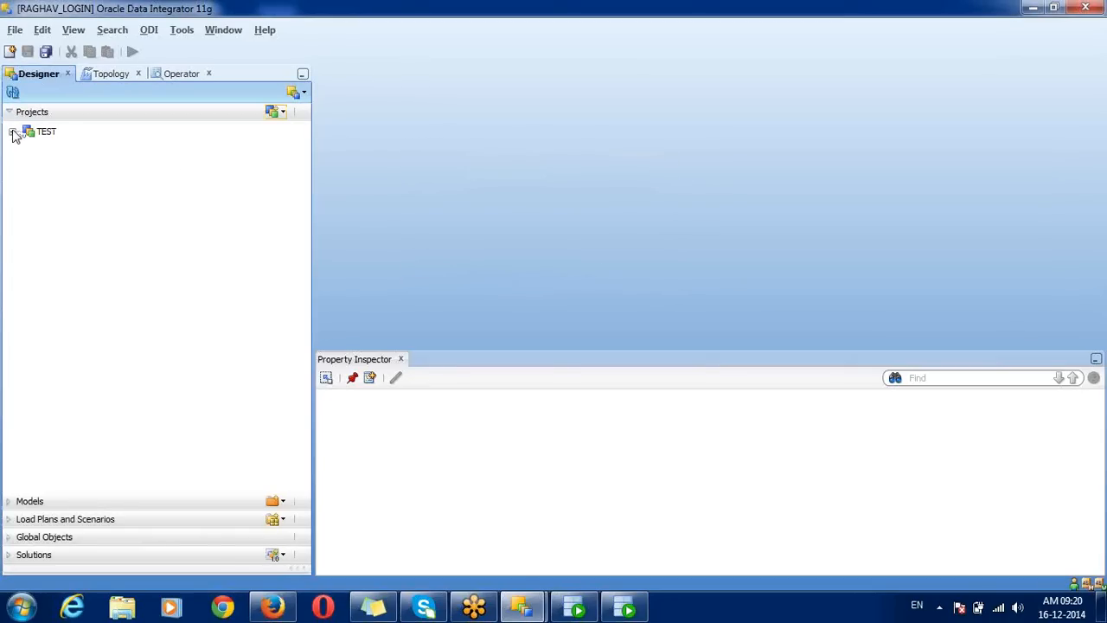
Step: Expand TEST > First Folder > Interfaces and select SAMPLE_EMP_INTF
click(12, 131)
click(28, 145)
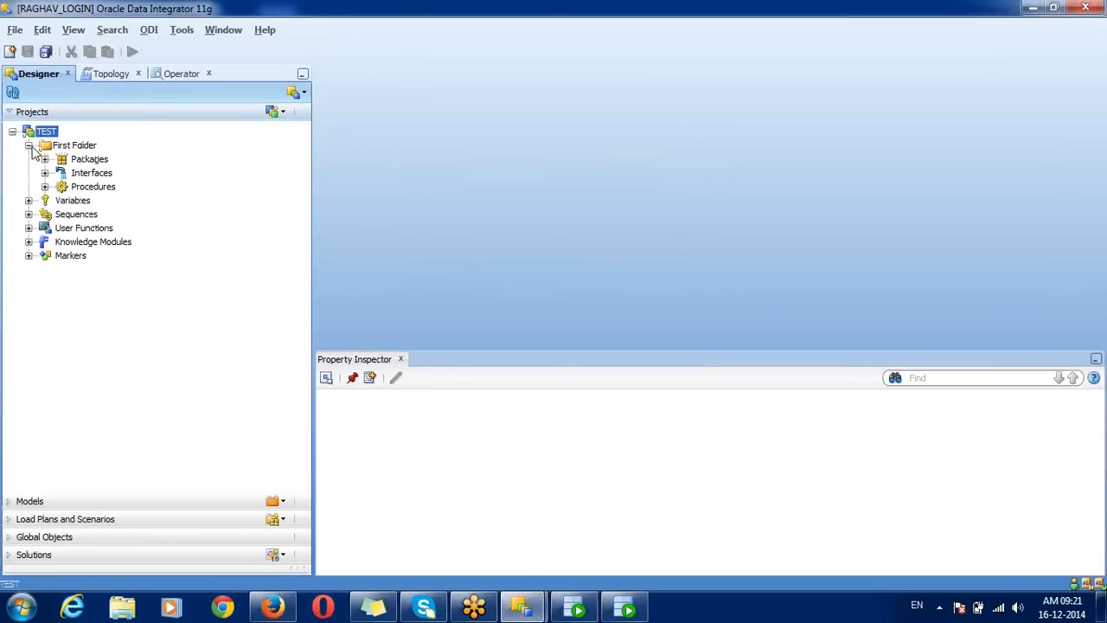
click(45, 173)
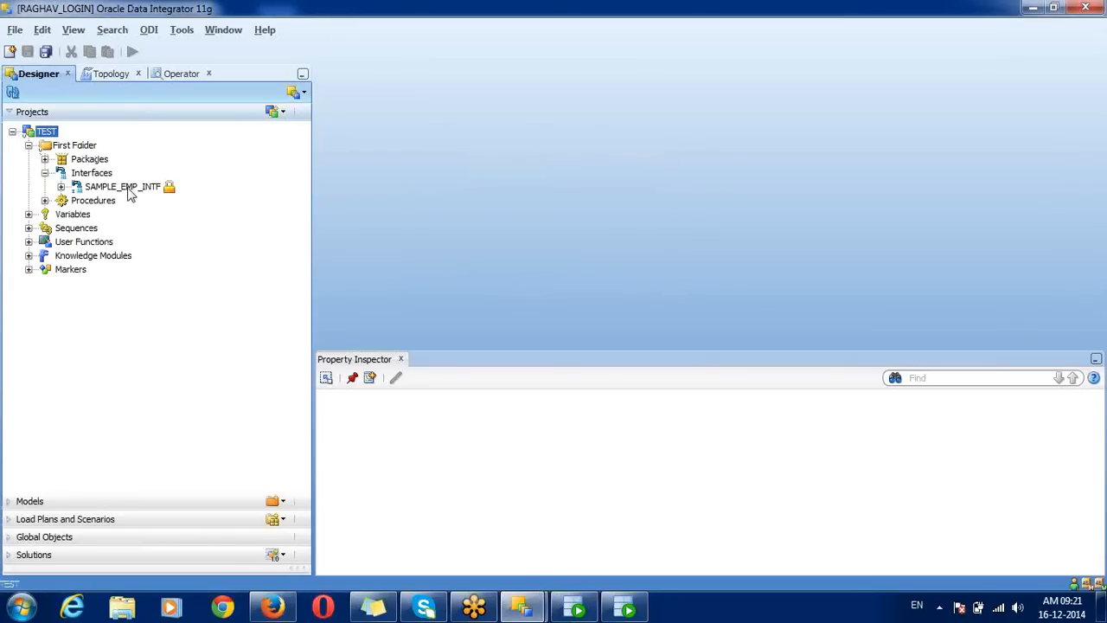
click(128, 189)
right_click(146, 197)
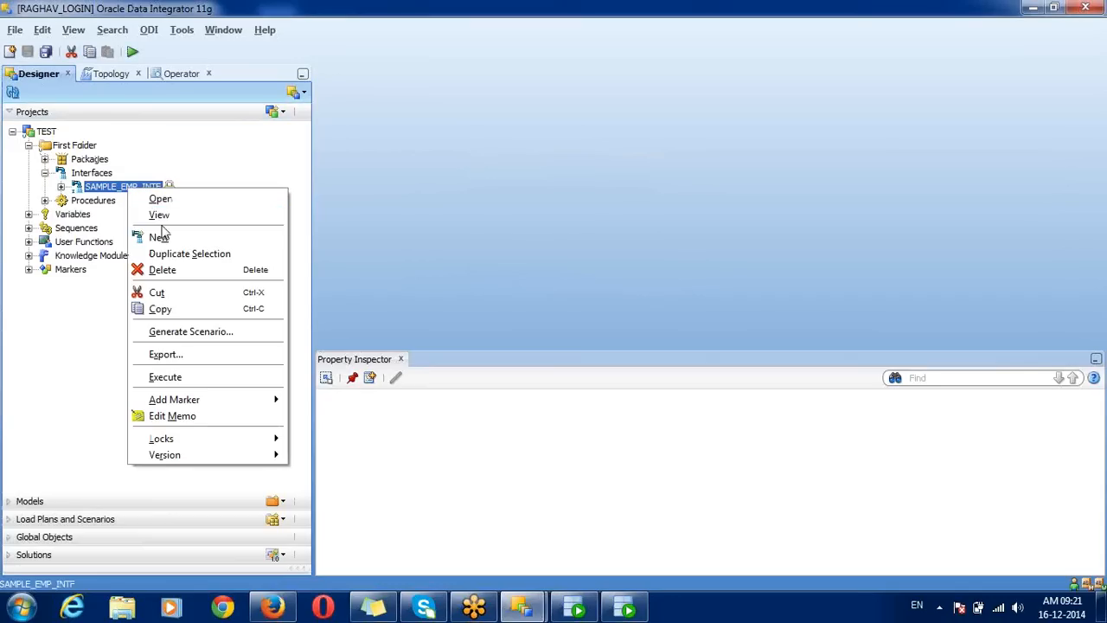
click(197, 147)
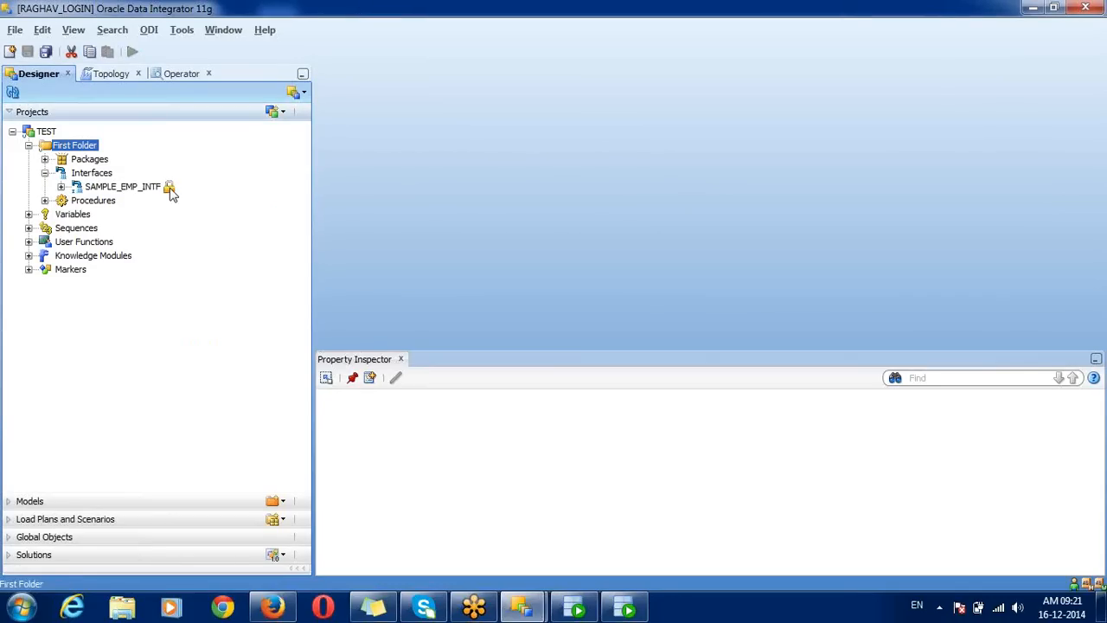
click(169, 192)
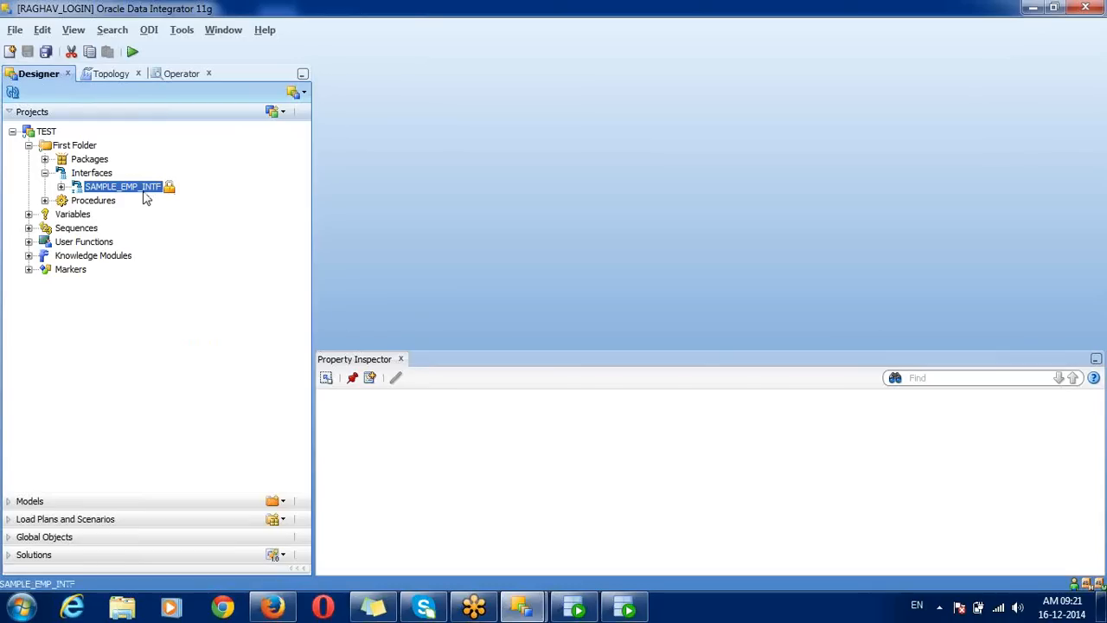
Step: Disconnect from the repository, confirming the Locked Objects notice
click(149, 31)
click(186, 170)
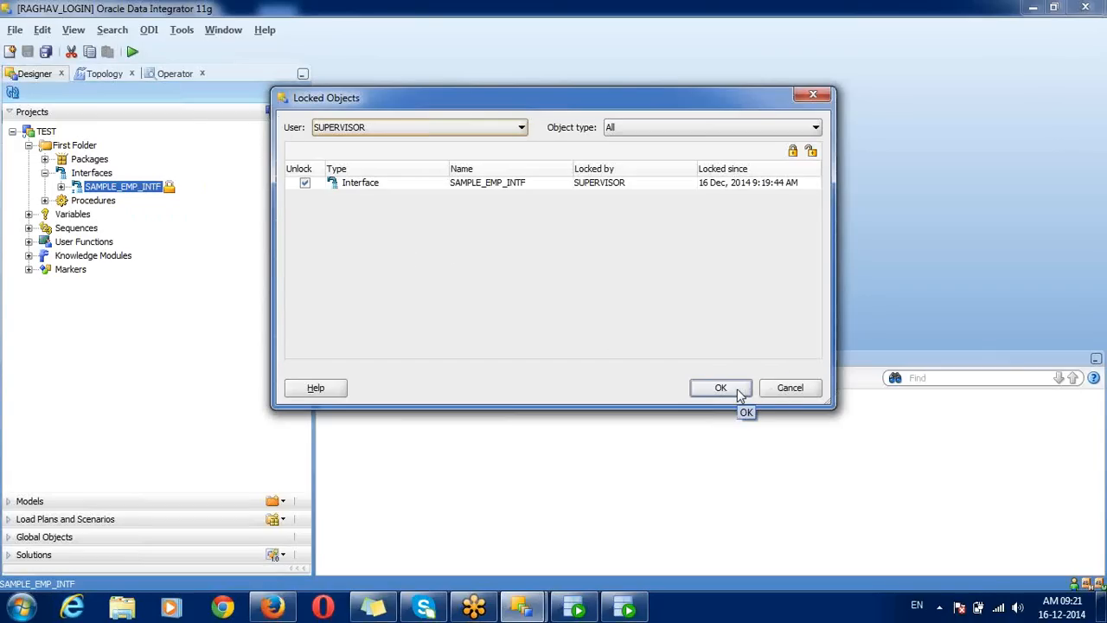
click(736, 388)
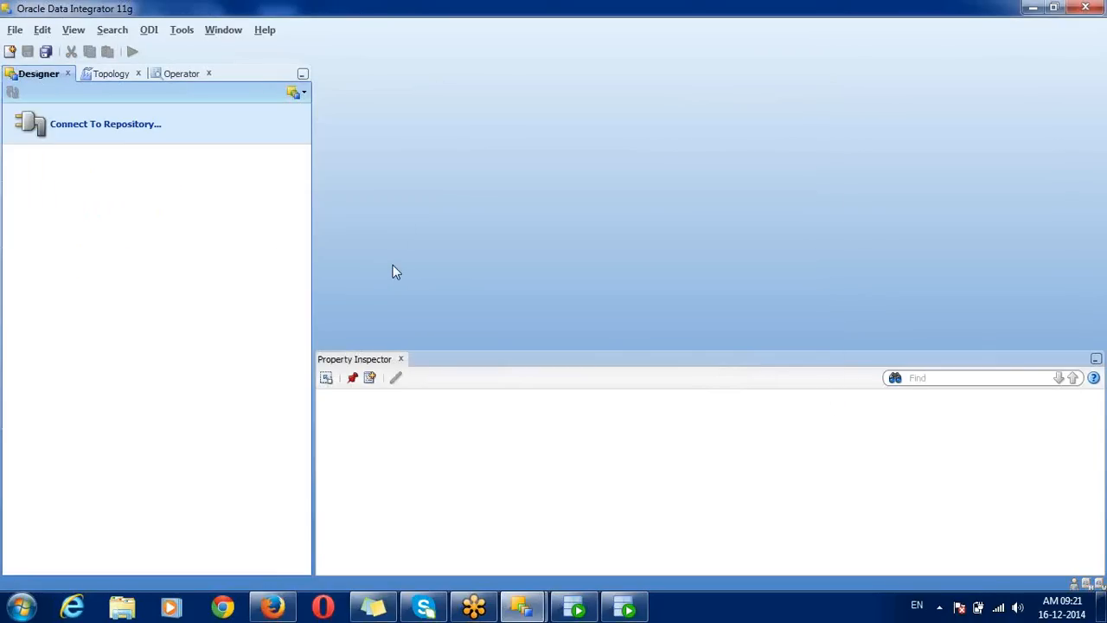
Step: Try connecting with the other saved login as user TEST and read the Bad Credentials details
click(149, 141)
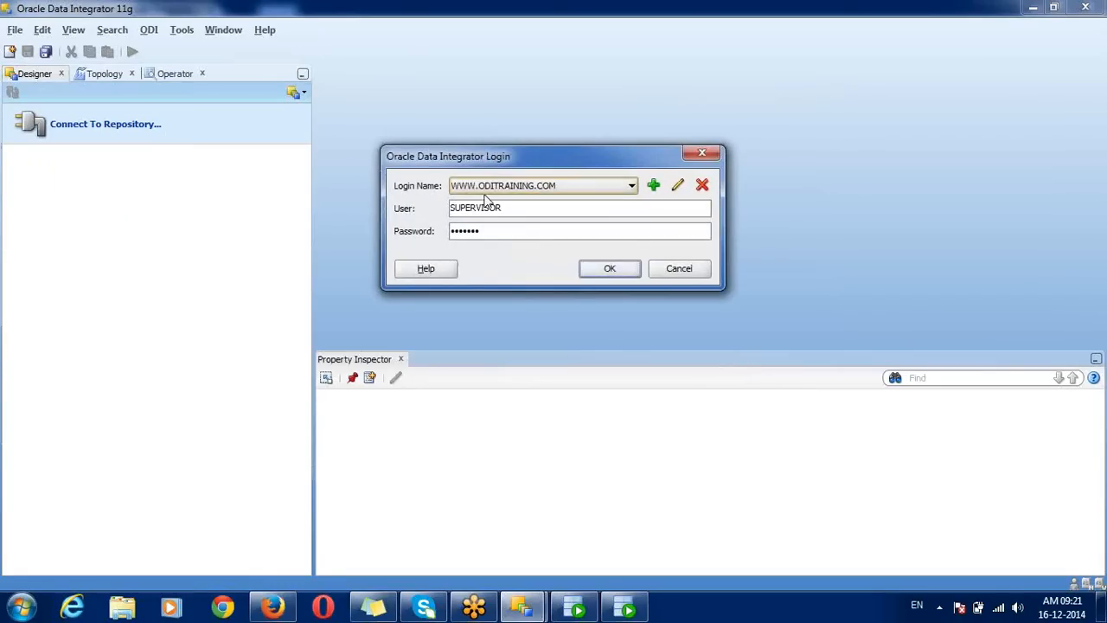
click(497, 186)
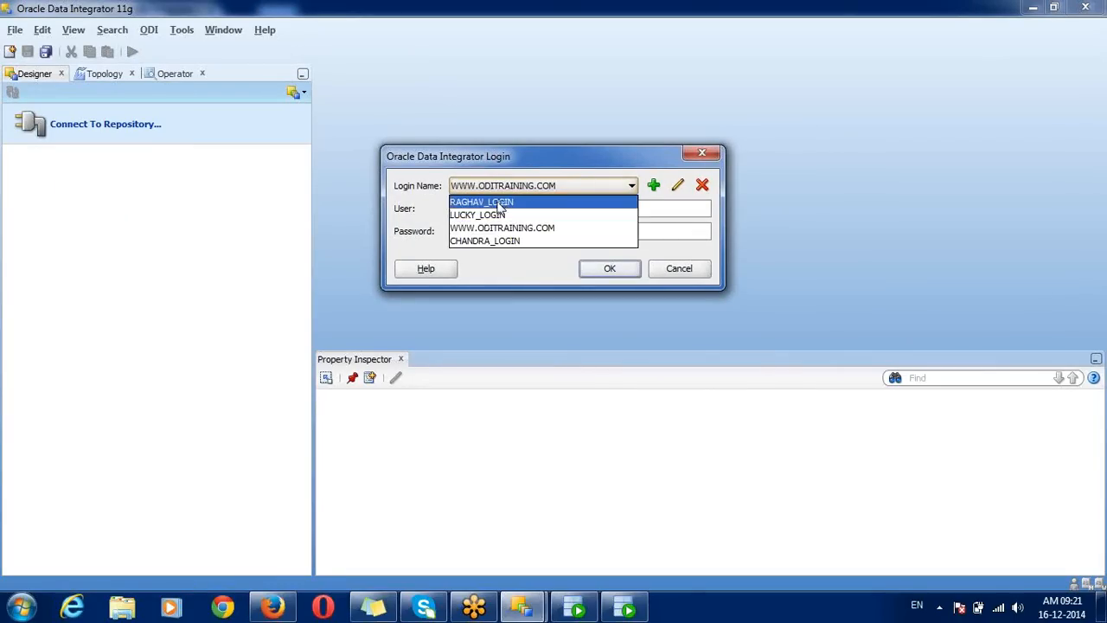
click(494, 203)
double_click(495, 209)
text(TEST)
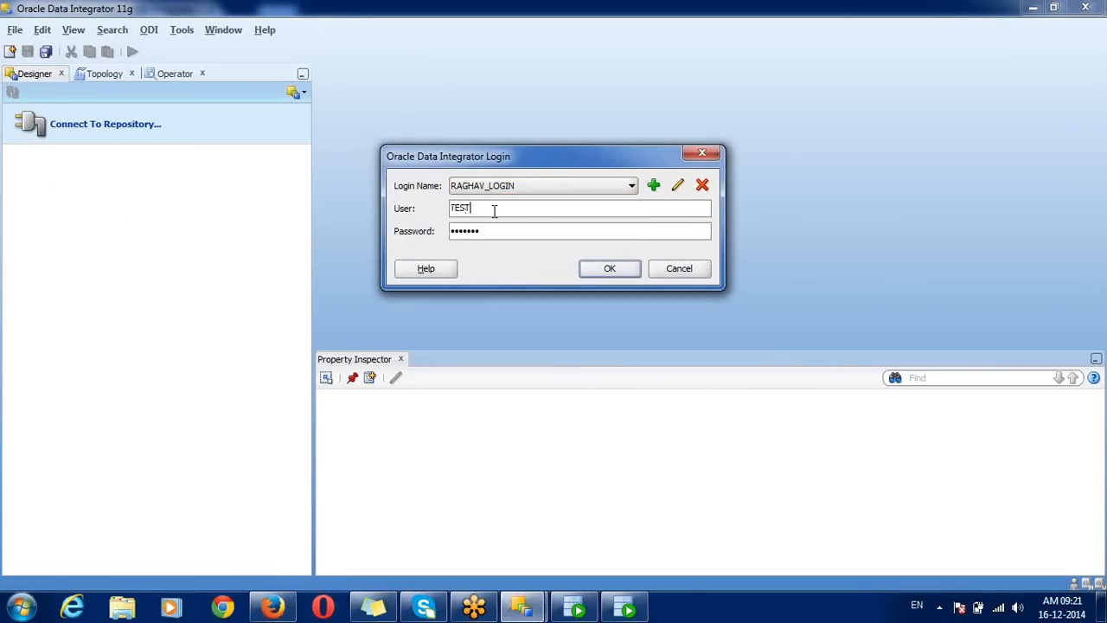
click(608, 270)
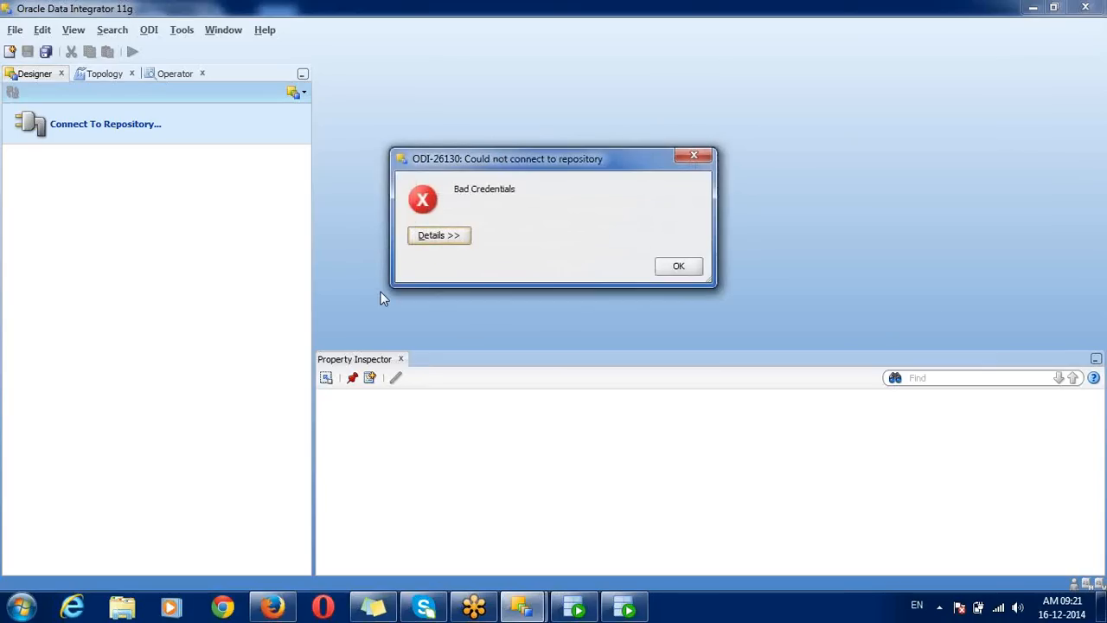
click(452, 242)
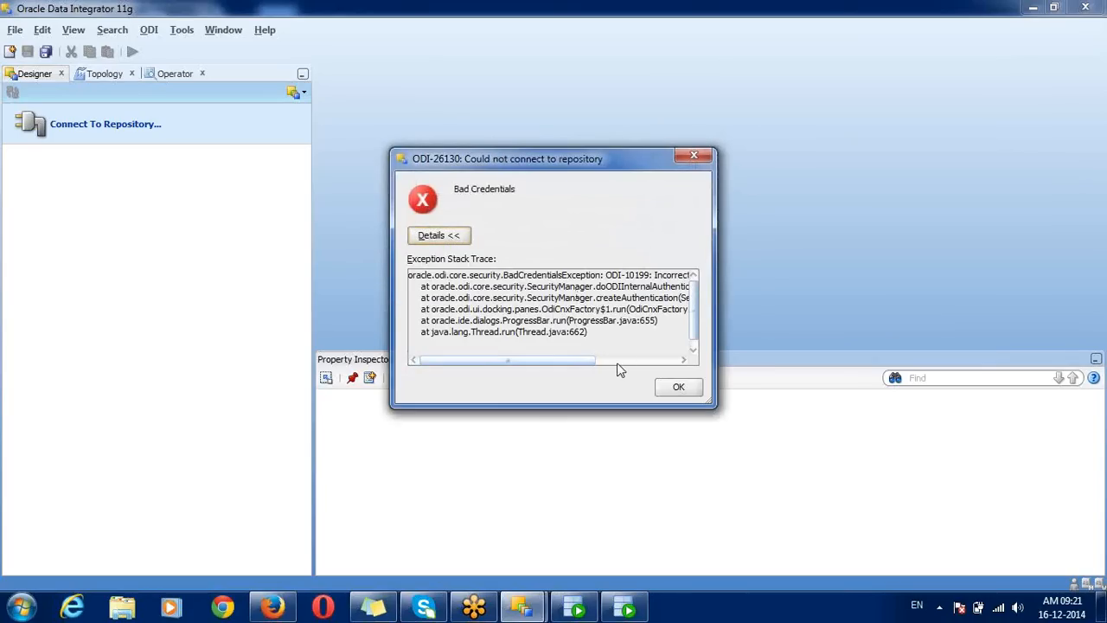
click(618, 362)
click(675, 389)
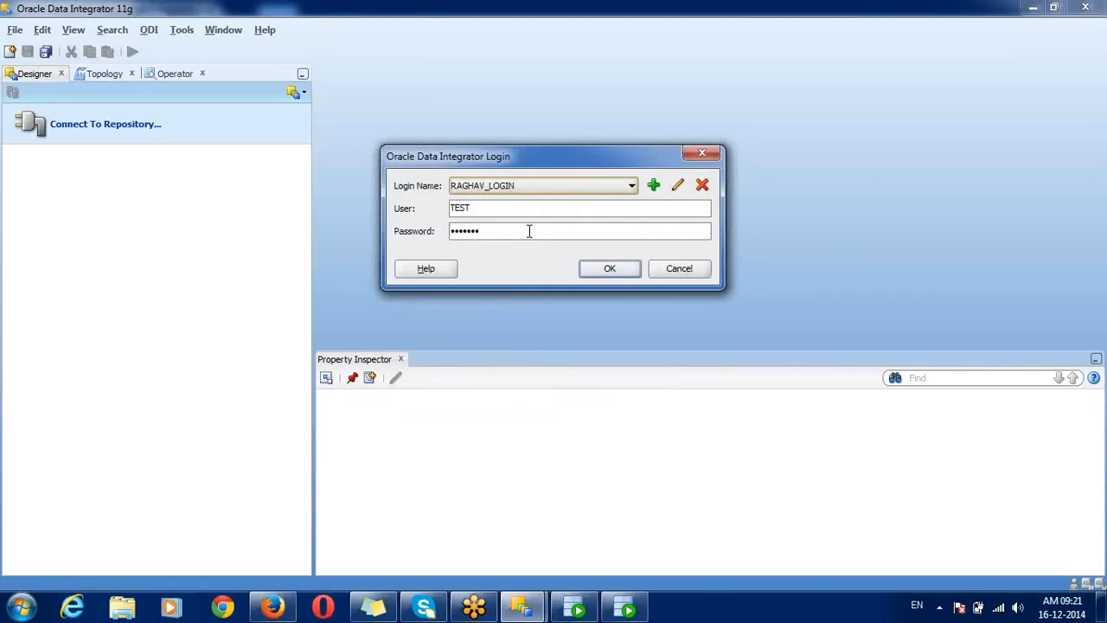
Step: Retry the connection with a new password, then return to the connected ODI window
double_click(529, 230)
text(t)
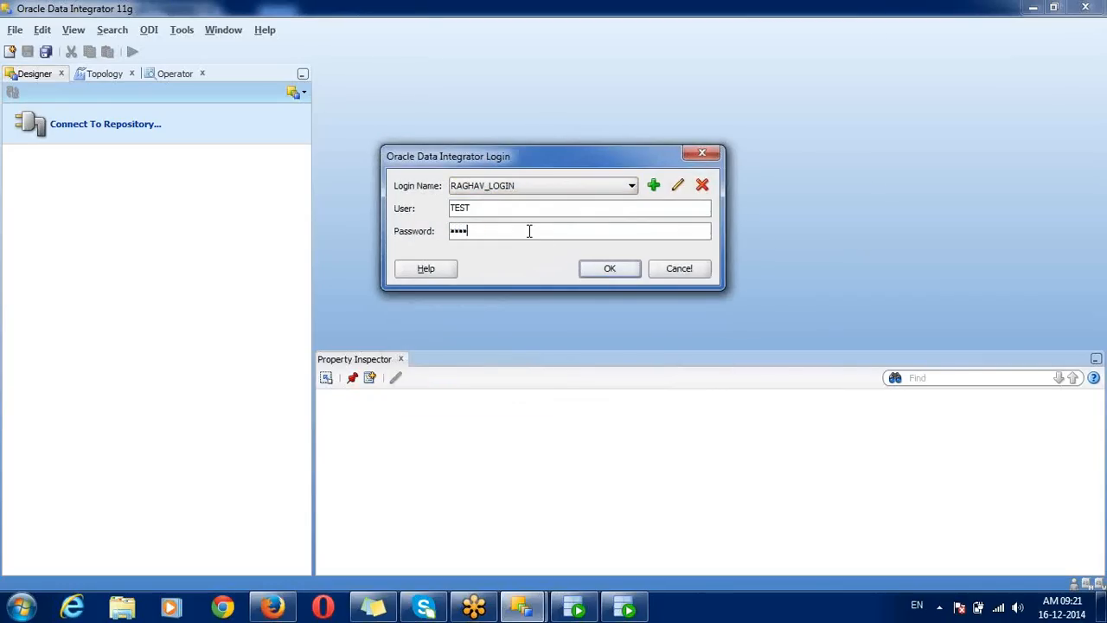
click(611, 272)
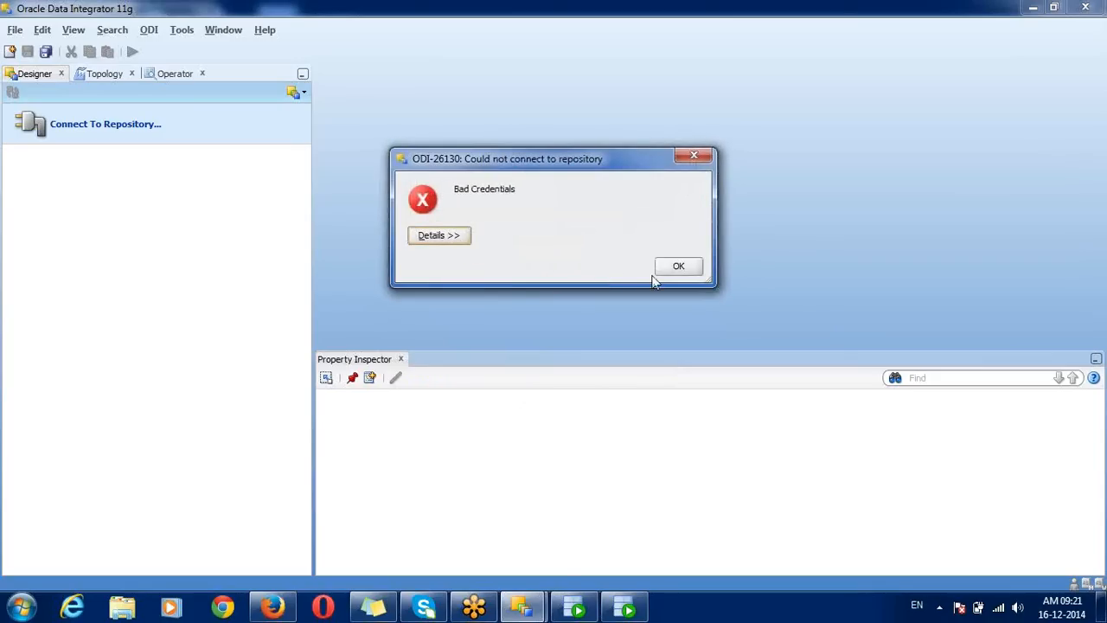
mouse_move(523, 606)
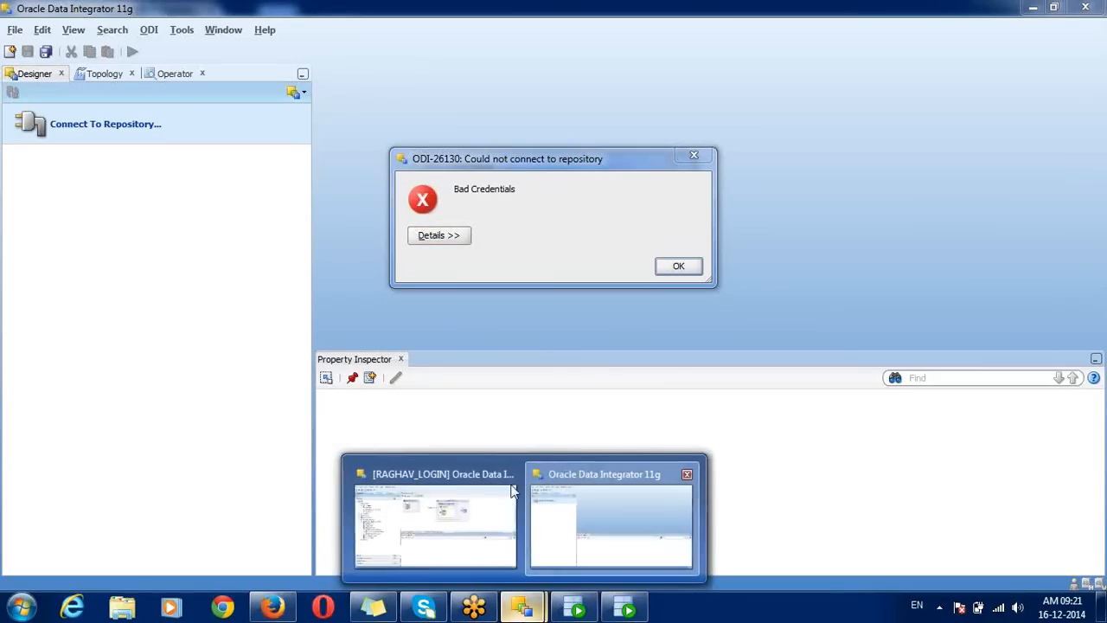
click(464, 492)
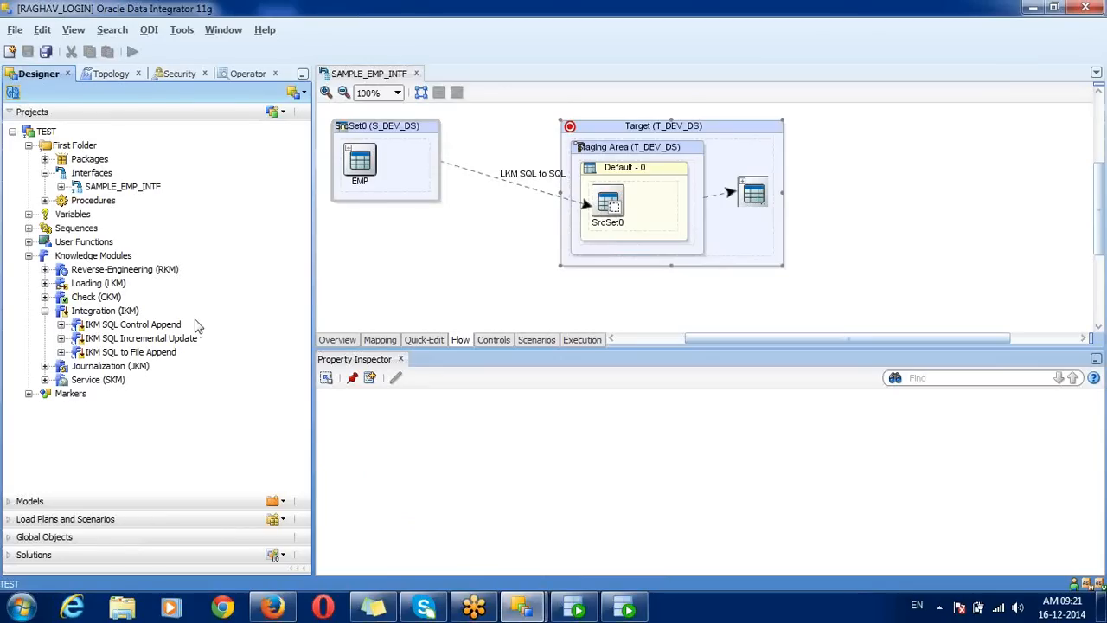
Step: Change the TEST user's password in the Security navigator and save
click(186, 79)
double_click(48, 395)
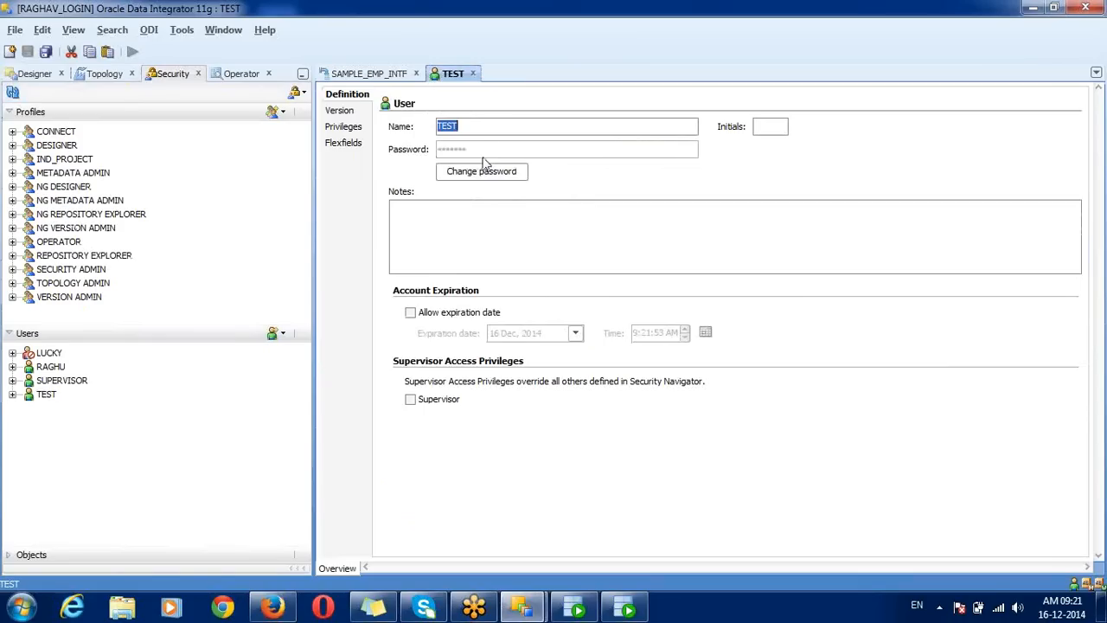
click(485, 171)
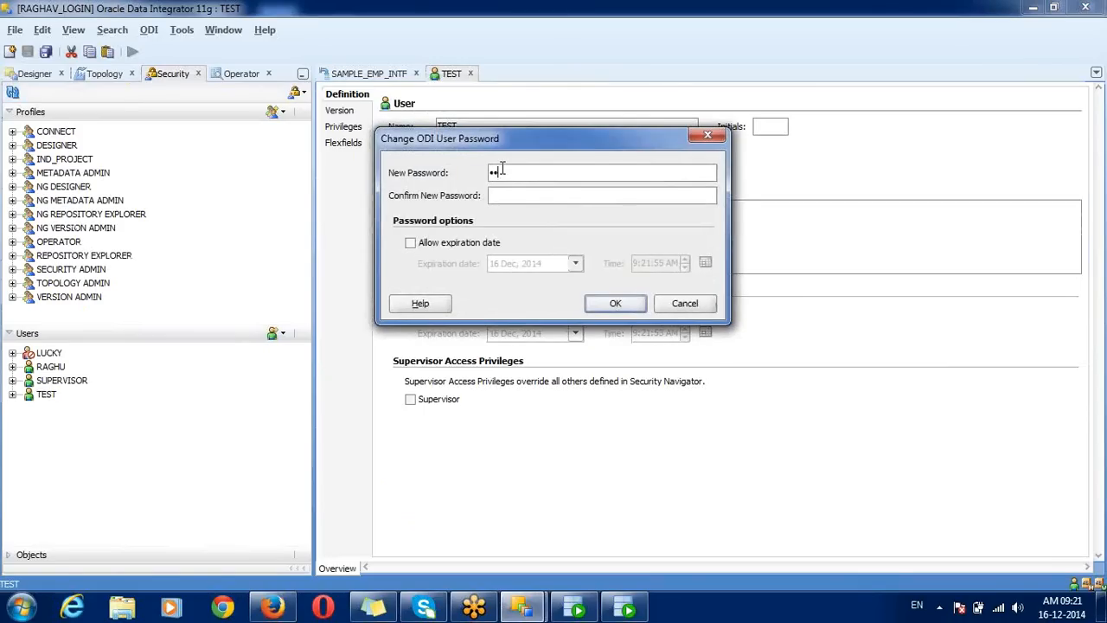
text(te)
click(615, 305)
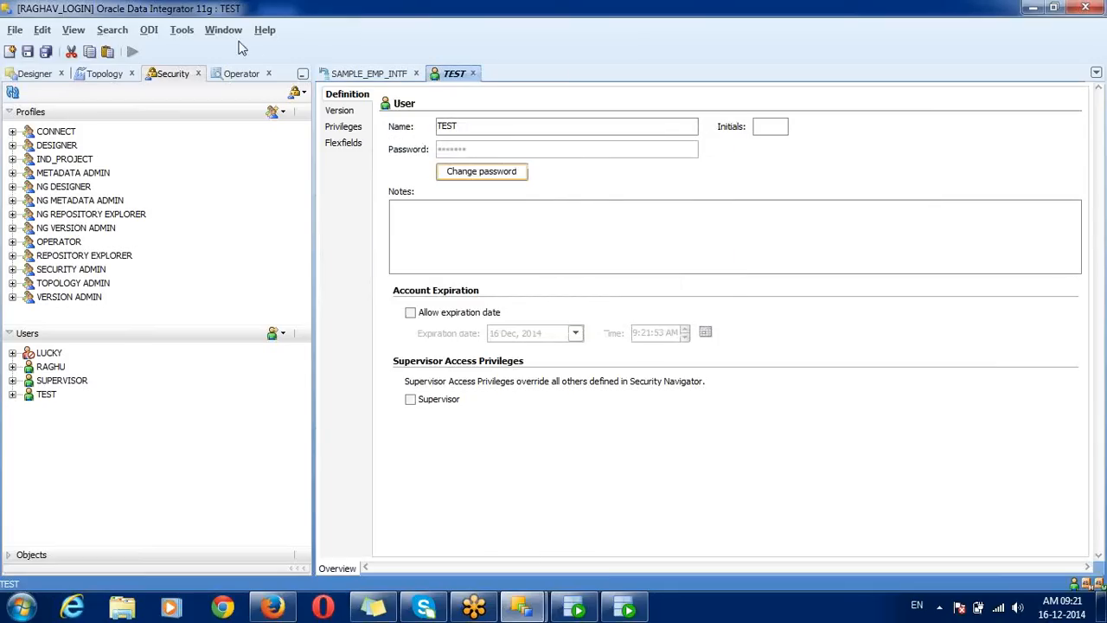
click(45, 54)
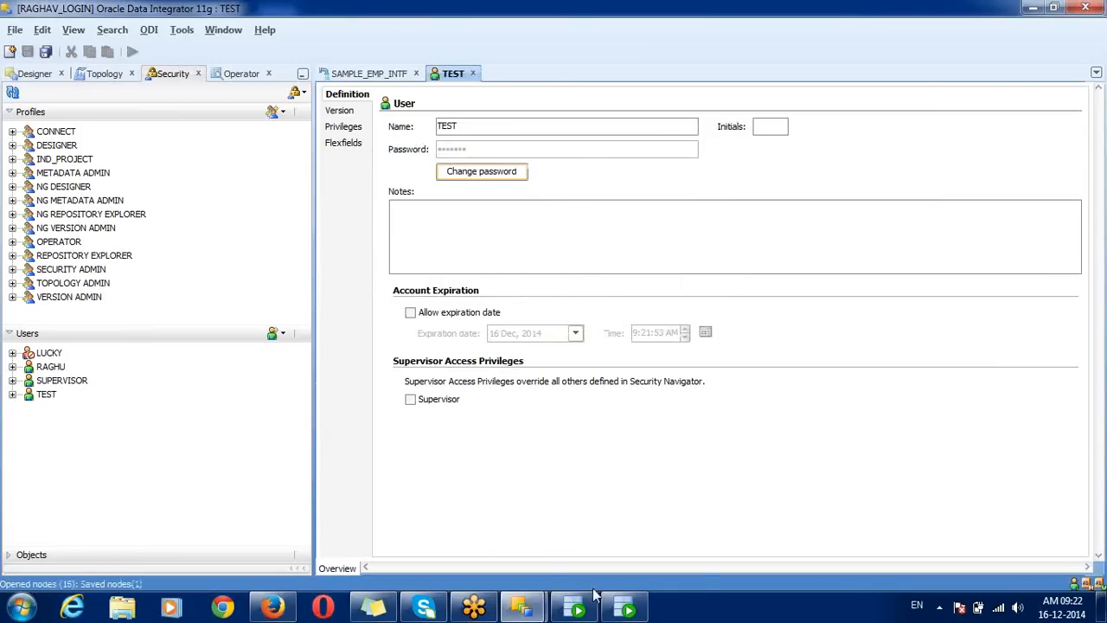
Step: In the disconnected ODI window, reload the modified layout file and retry connecting
mouse_move(522, 605)
click(575, 509)
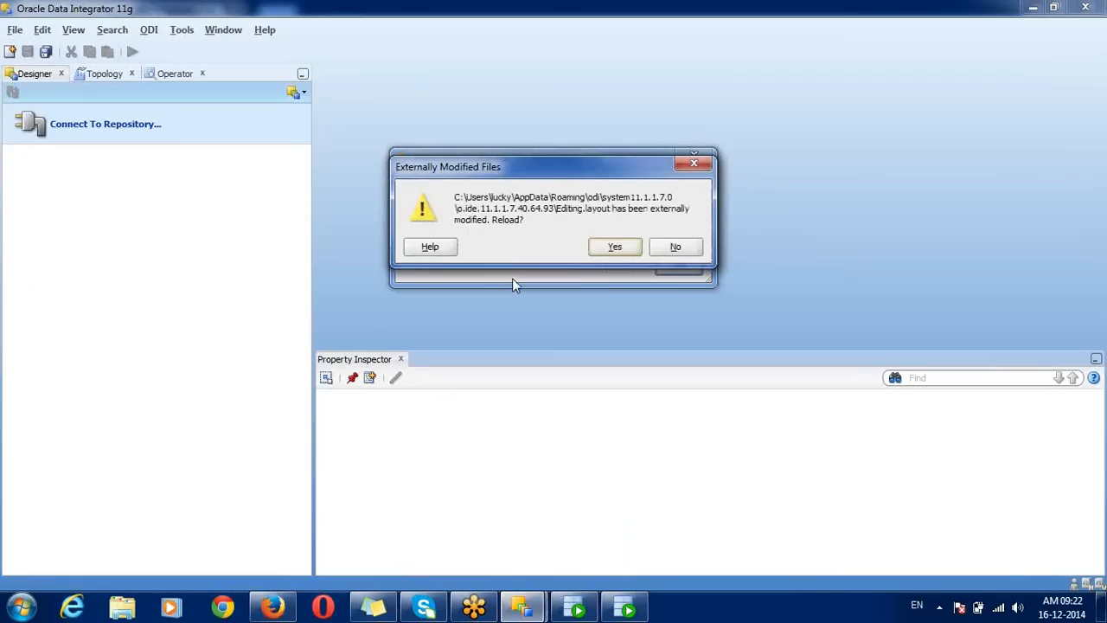
click(597, 251)
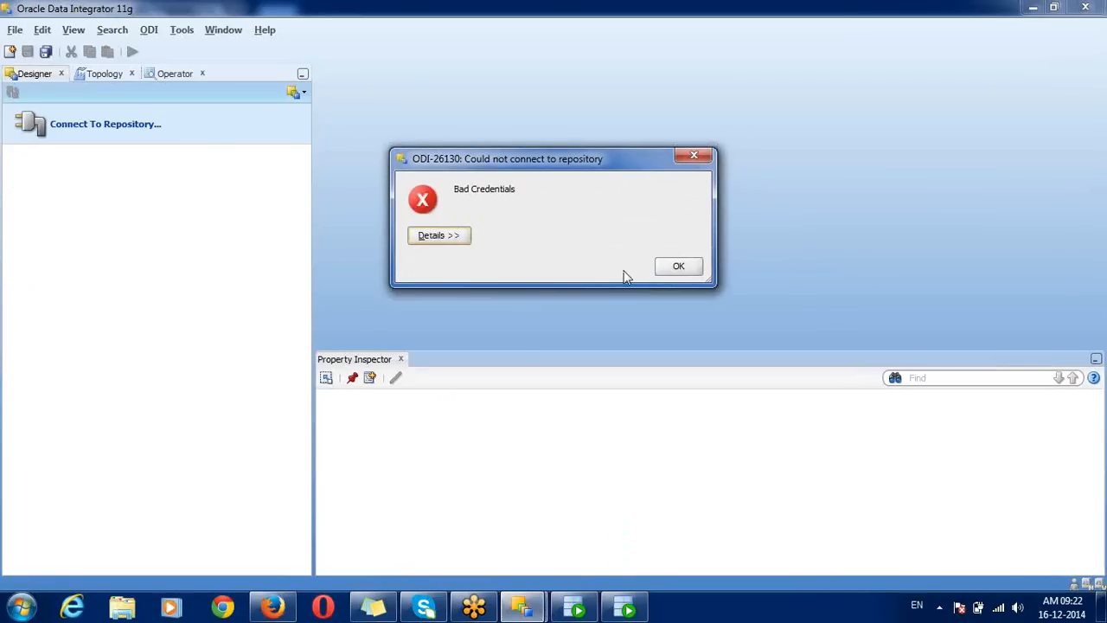
click(677, 268)
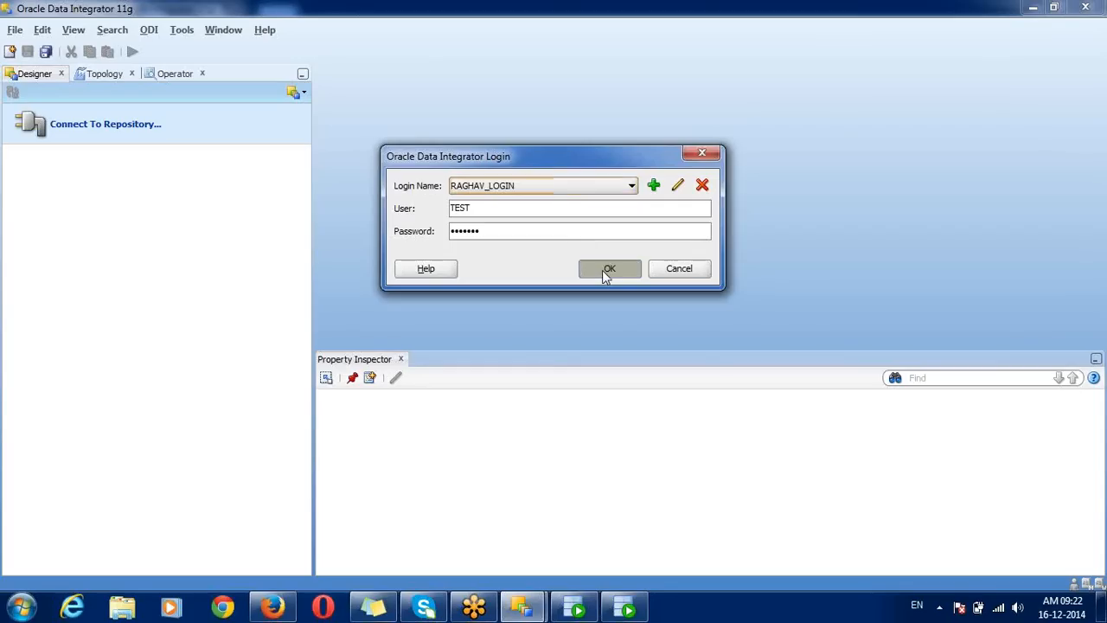
click(604, 269)
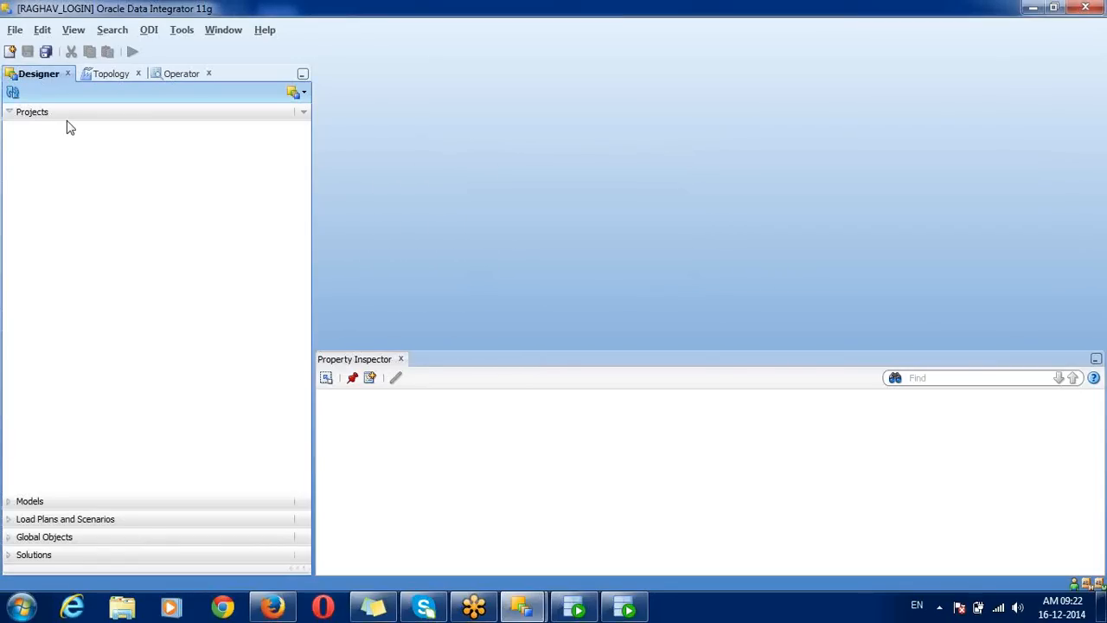
Step: Grant the TEST user Supervisor access, save, and close its editor
click(521, 608)
click(478, 541)
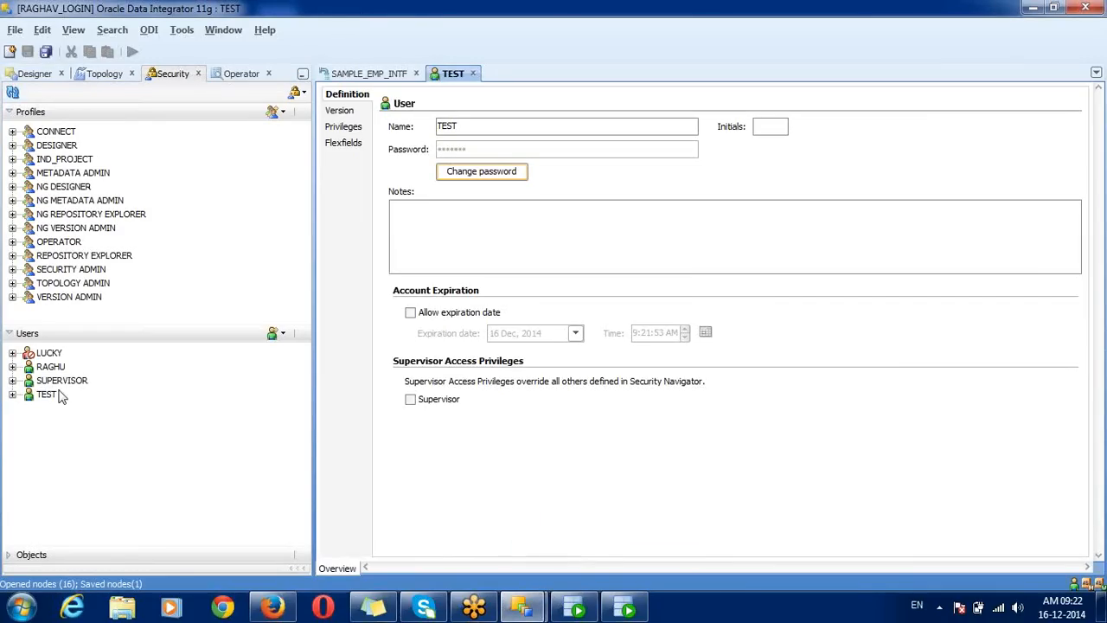
click(411, 400)
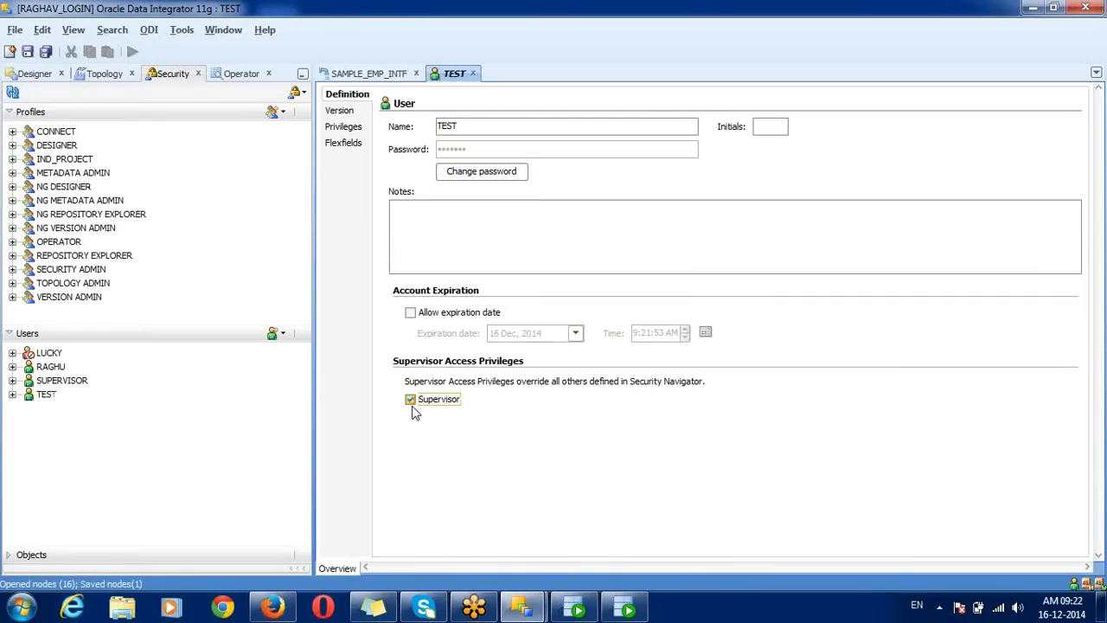
click(47, 52)
click(472, 75)
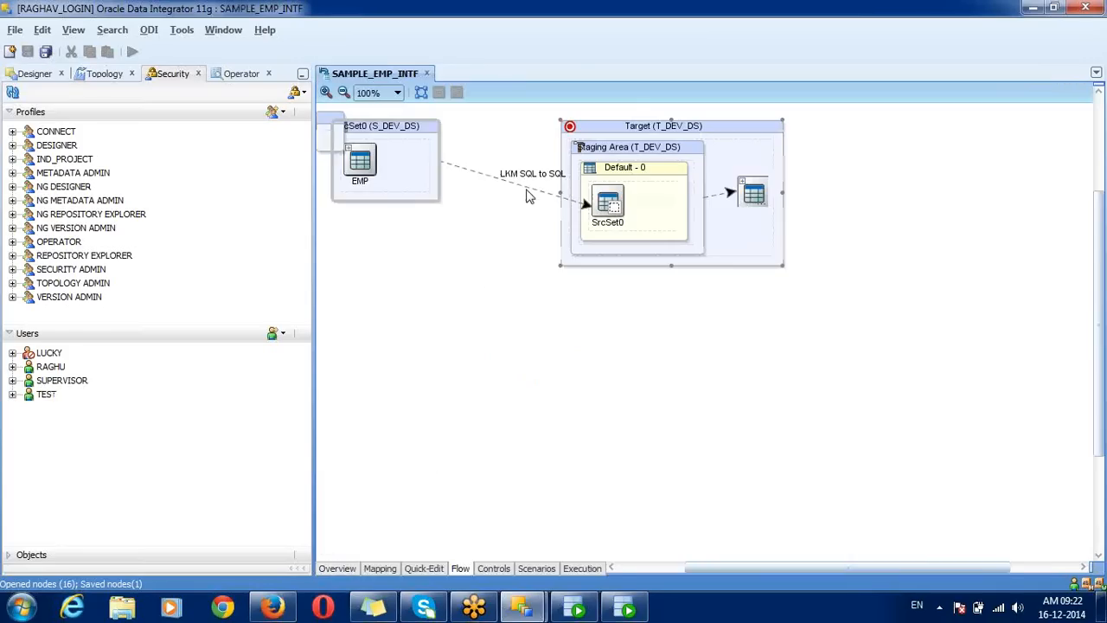
Step: In the other ODI window, disconnect and reconnect as user TEST with the other saved login
mouse_move(528, 609)
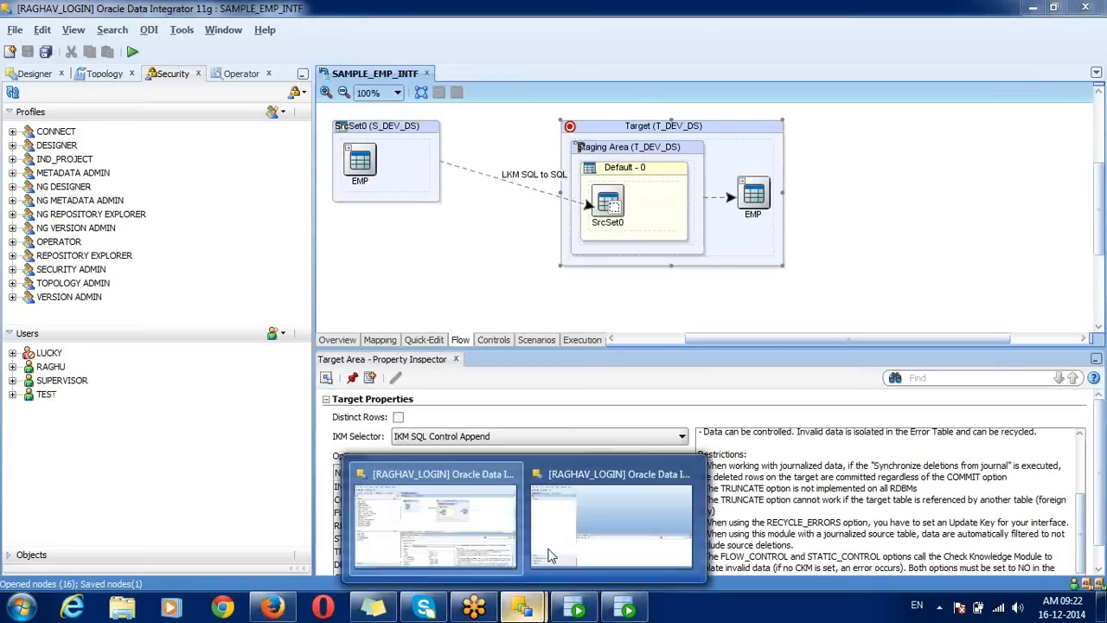
click(605, 523)
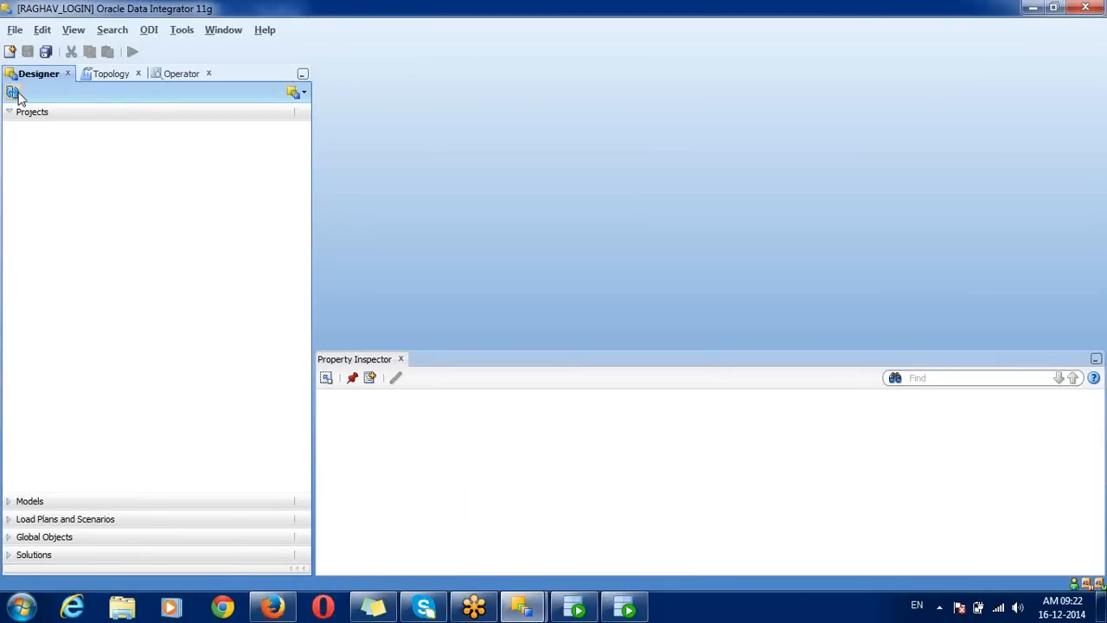
click(148, 29)
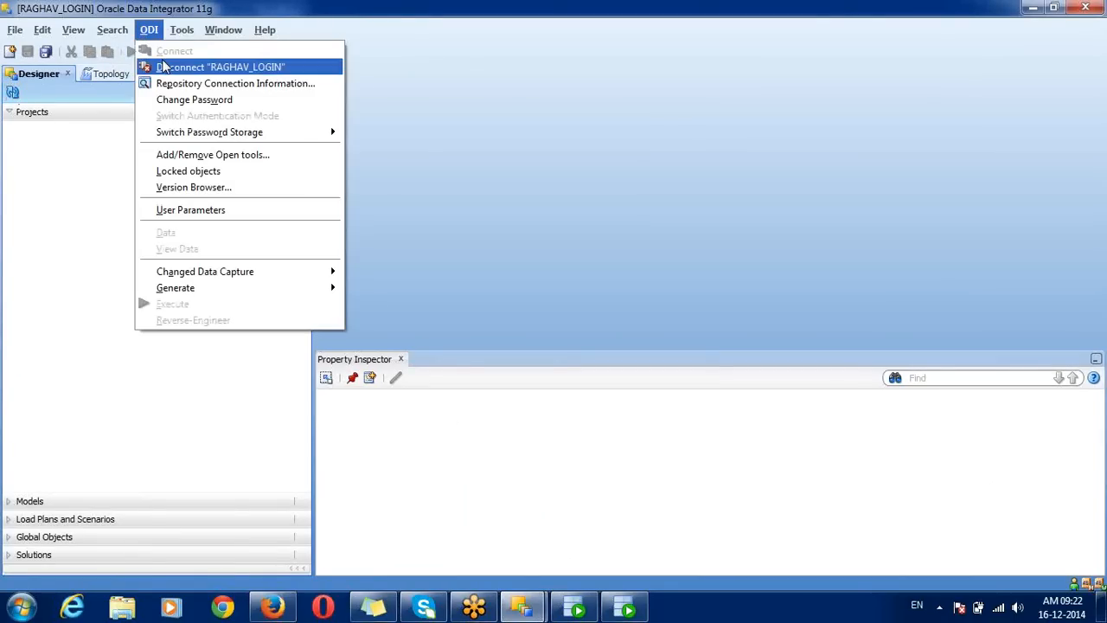
click(163, 66)
click(143, 123)
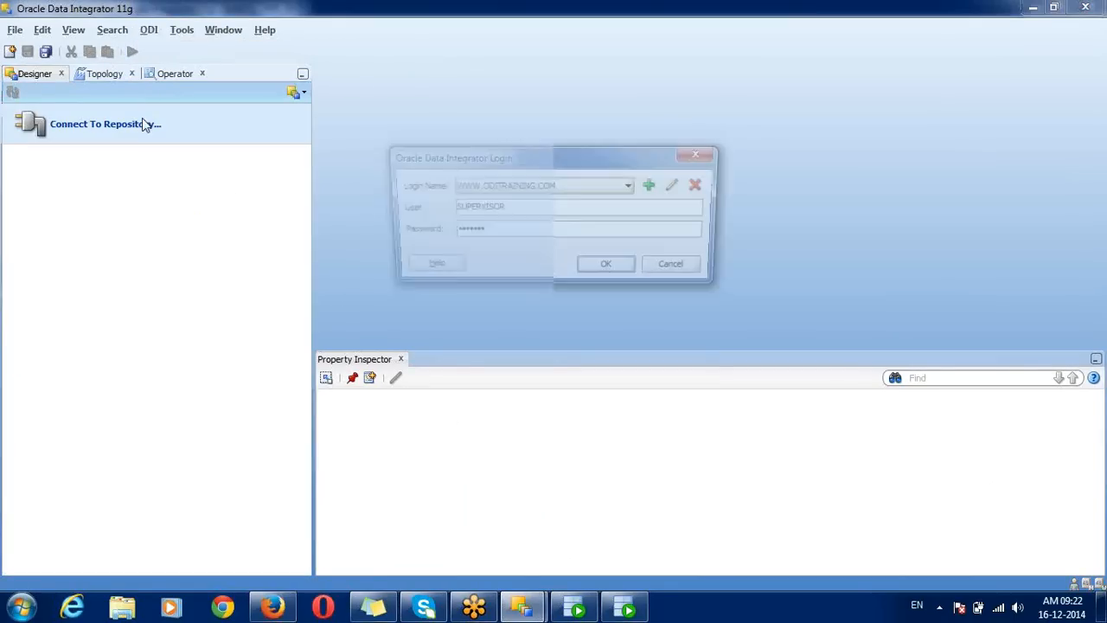
double_click(538, 214)
text(TEST)
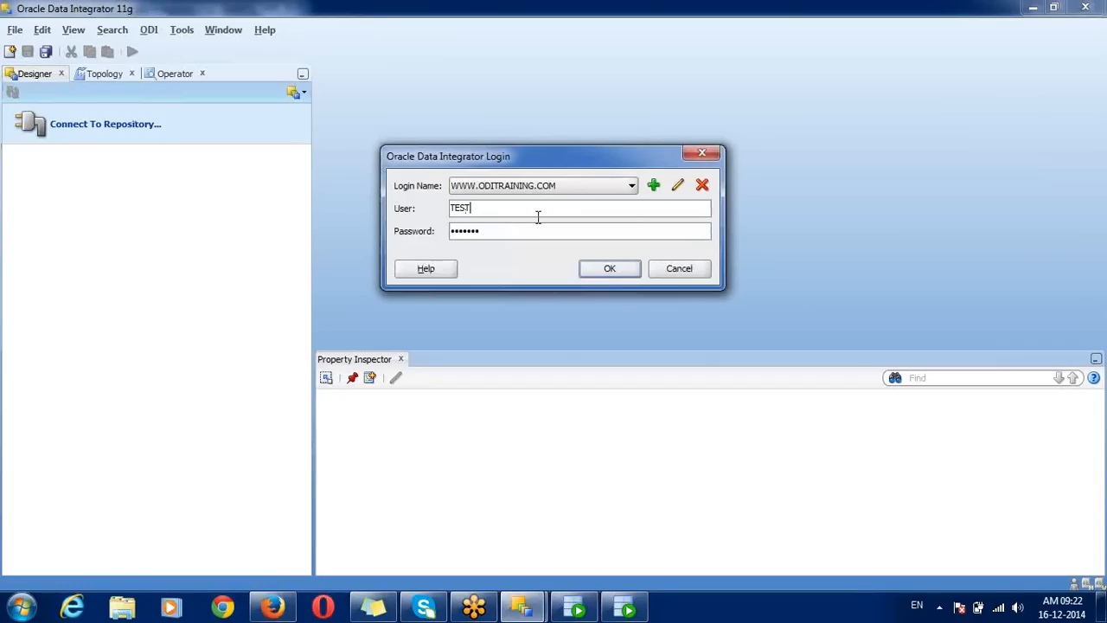
click(532, 190)
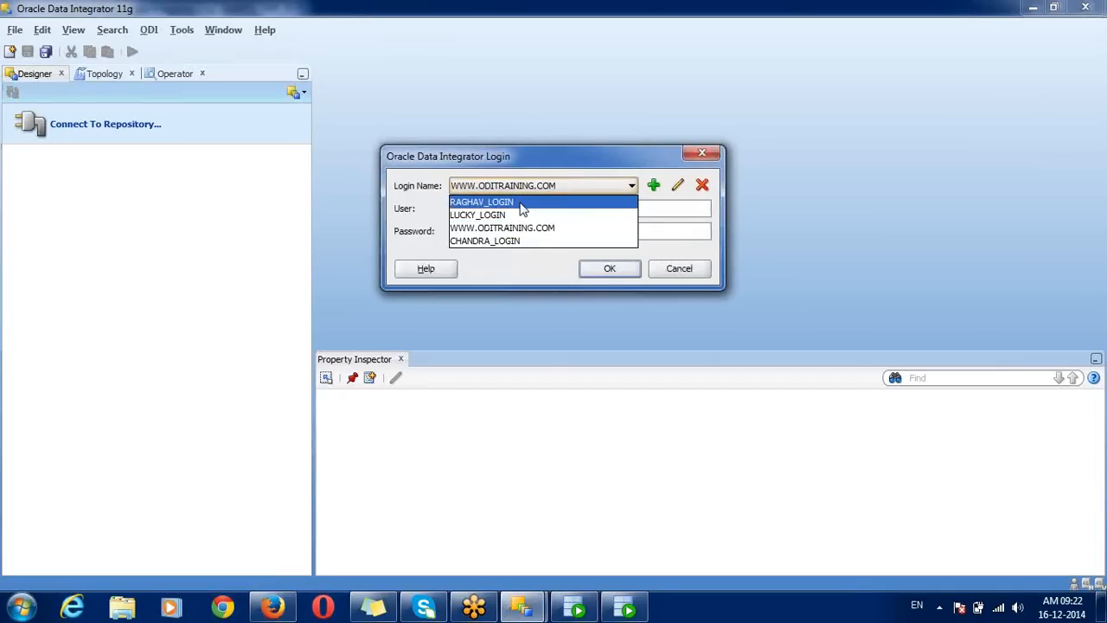
click(522, 202)
click(607, 269)
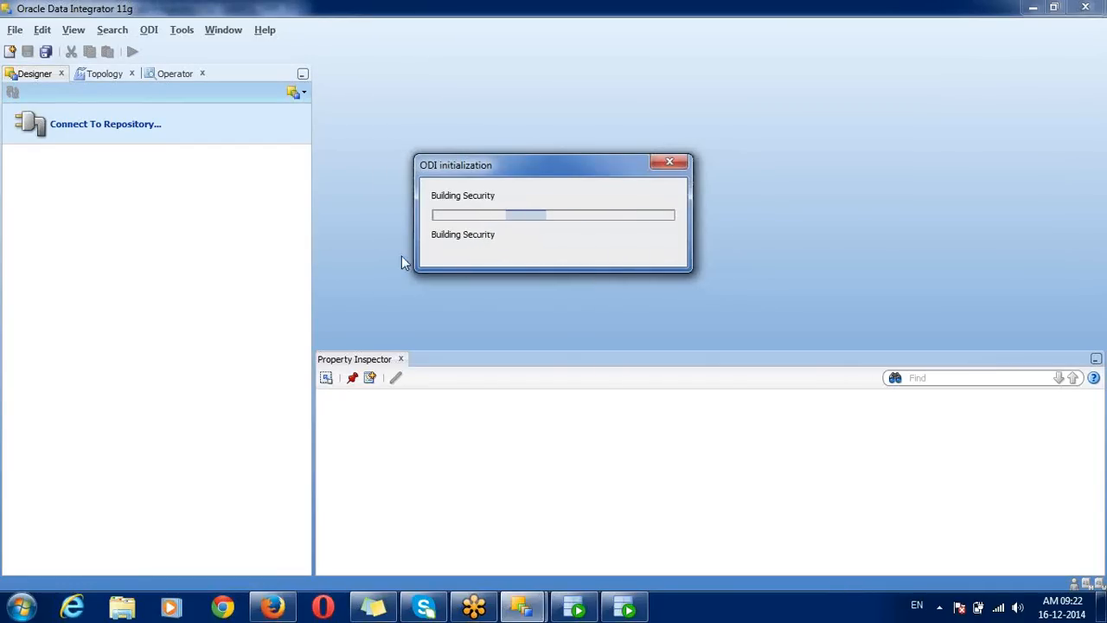
Step: Expand TEST > First Folder > Interfaces and select SAMPLE_EMP_INTF
click(13, 133)
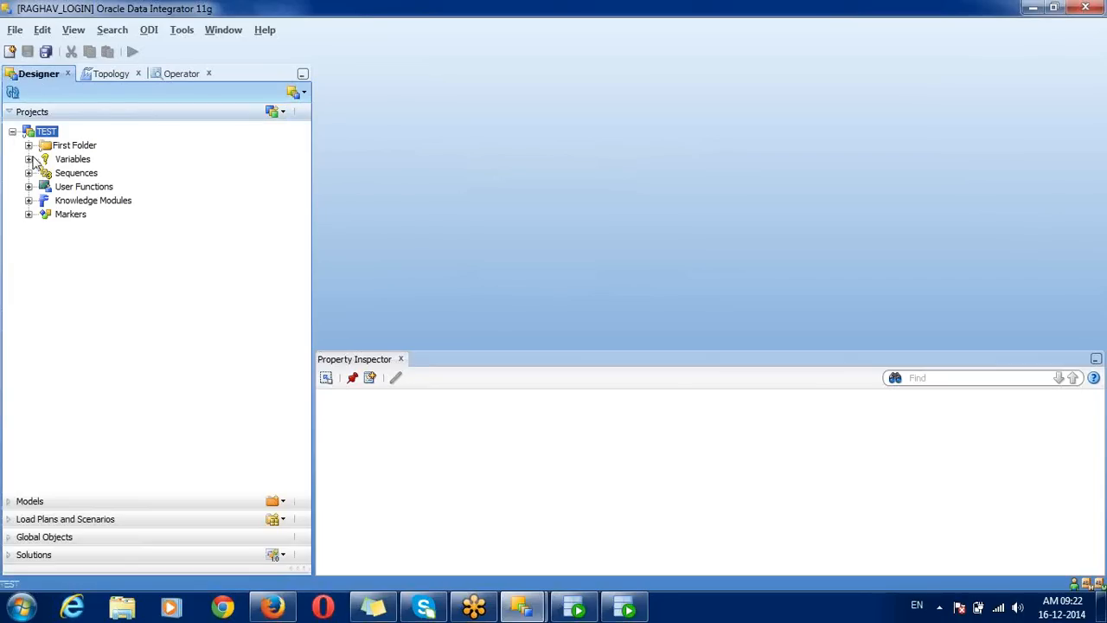
click(29, 145)
click(45, 173)
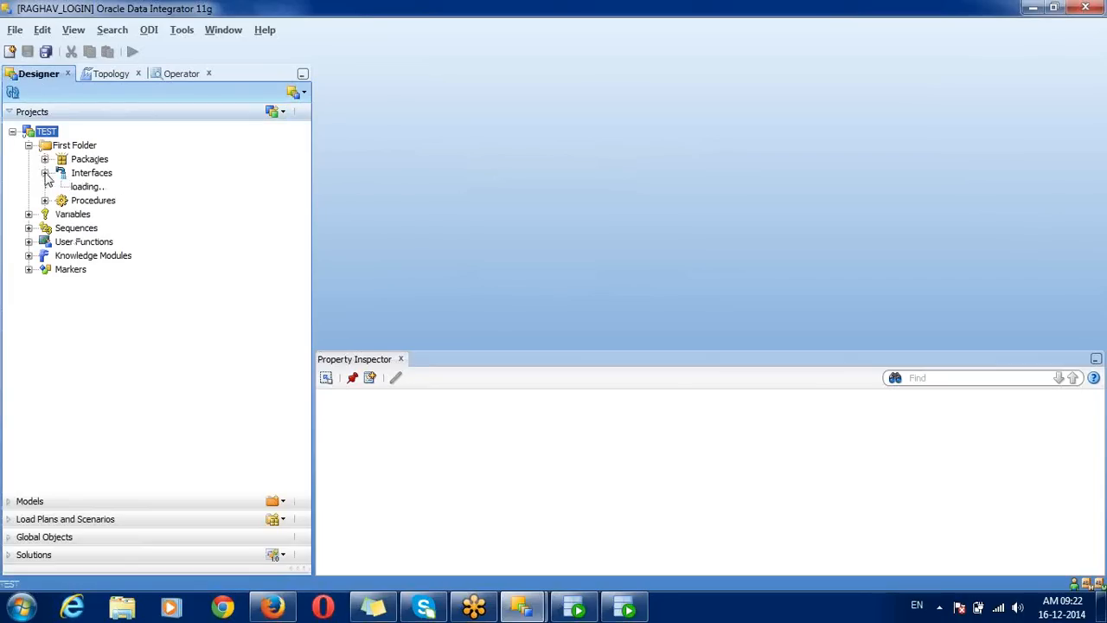
click(126, 187)
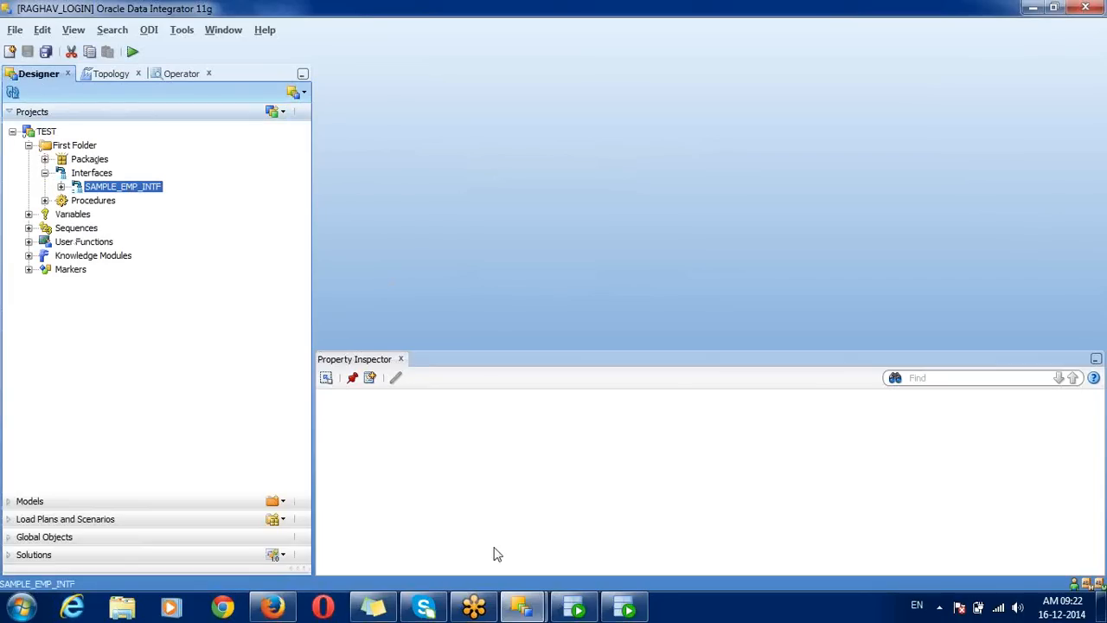
Step: In the original window's Designer tree, lock SAMPLE_EMP_INTF via Locks > Lock
mouse_move(524, 608)
click(464, 553)
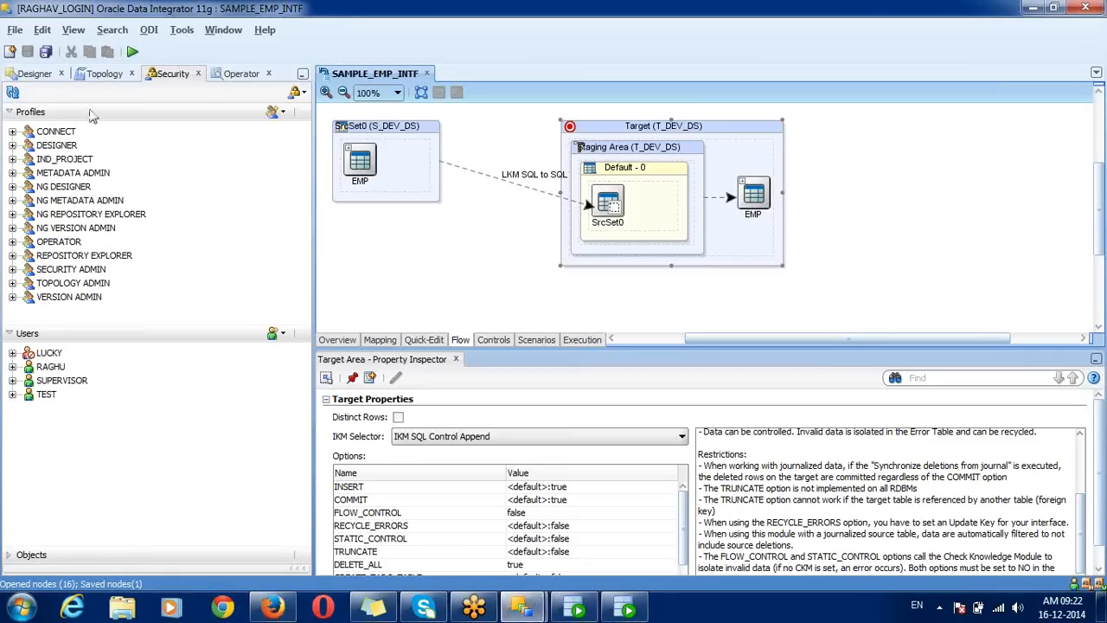
click(33, 74)
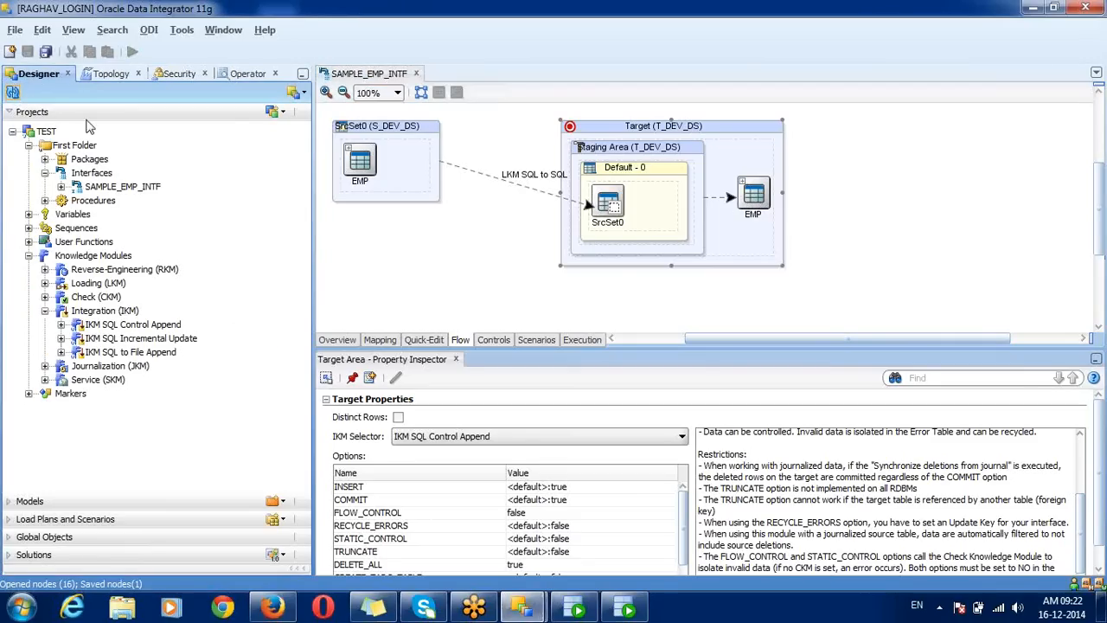
right_click(138, 188)
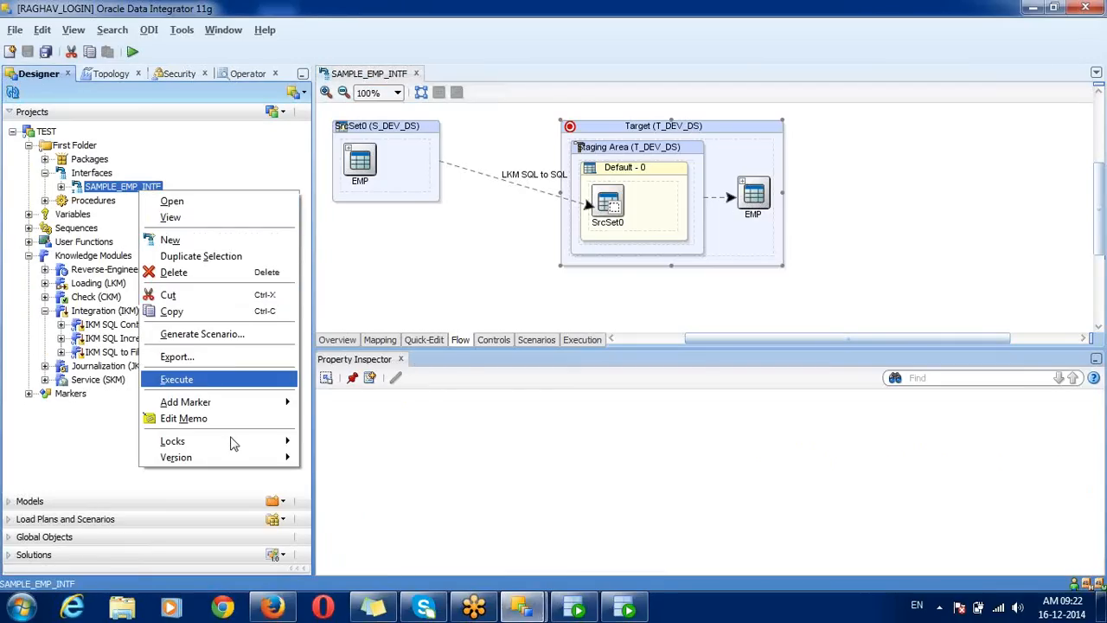
mouse_move(260, 443)
click(323, 456)
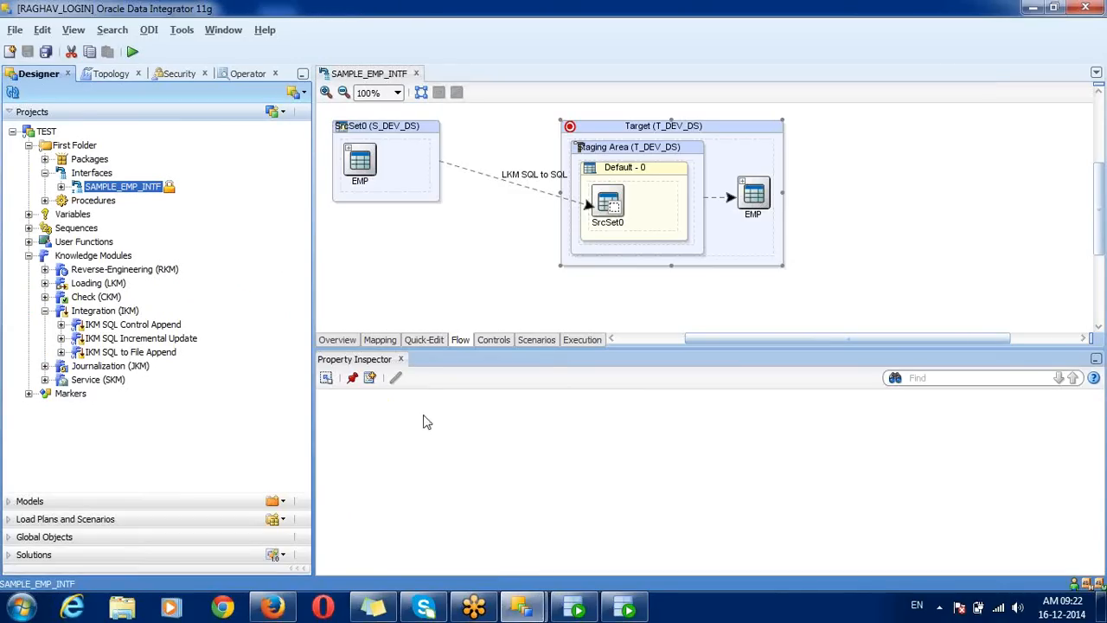
Step: In the other ODI window, refresh the project tree and check the Repository Connection Information
mouse_move(521, 605)
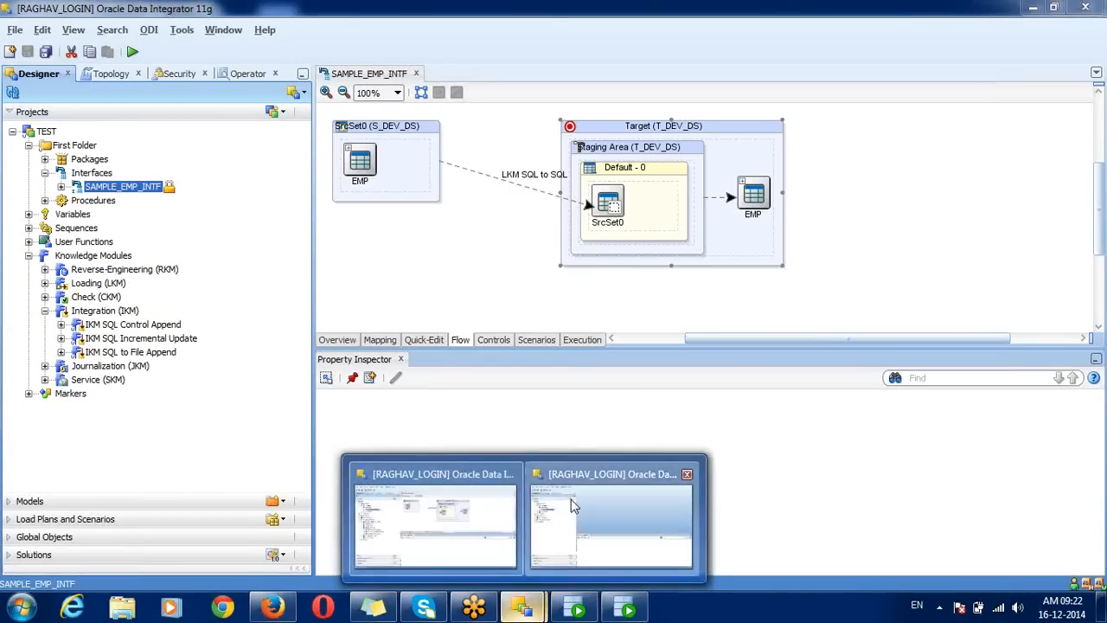
click(611, 523)
click(13, 92)
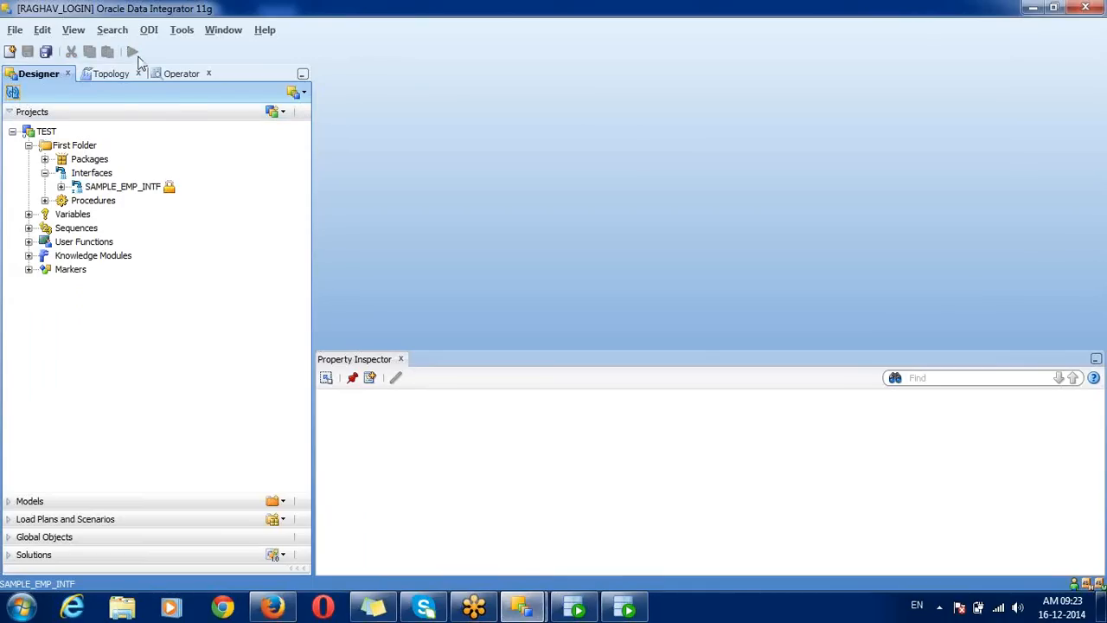
click(149, 29)
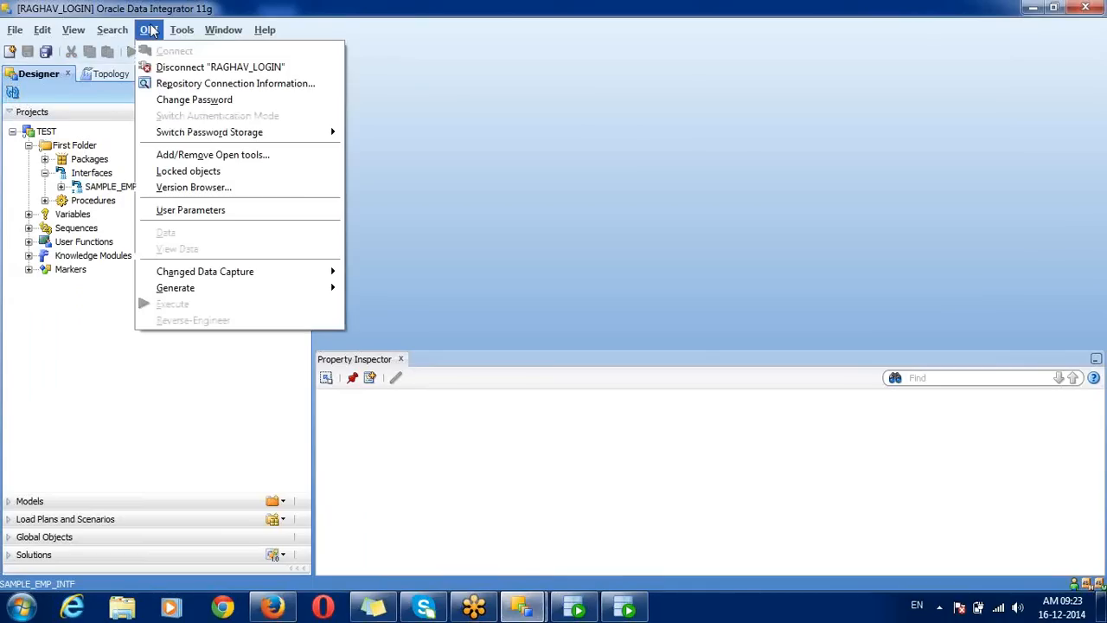
click(173, 86)
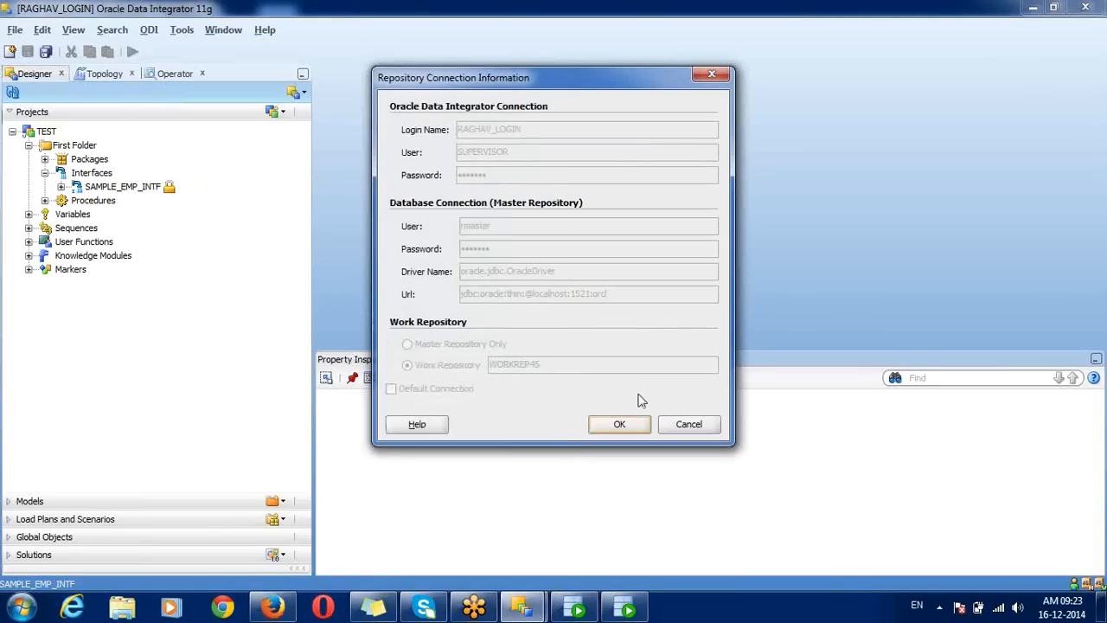
click(689, 424)
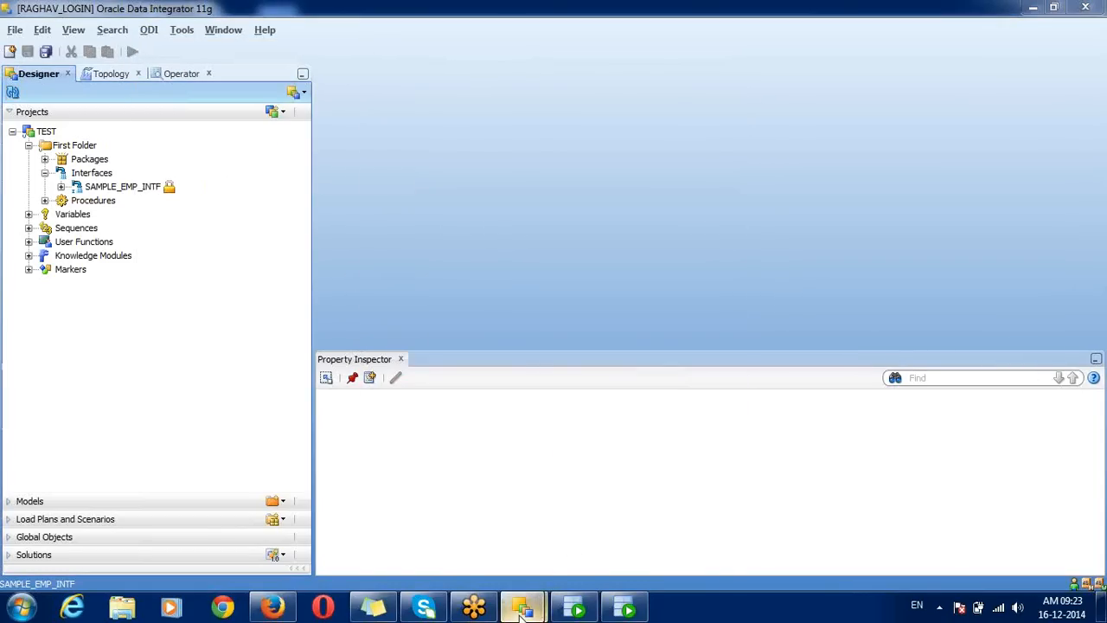
Step: Back in the first window, open ODI > Locked objects to see SAMPLE_EMP_INTF
mouse_move(521, 611)
click(550, 543)
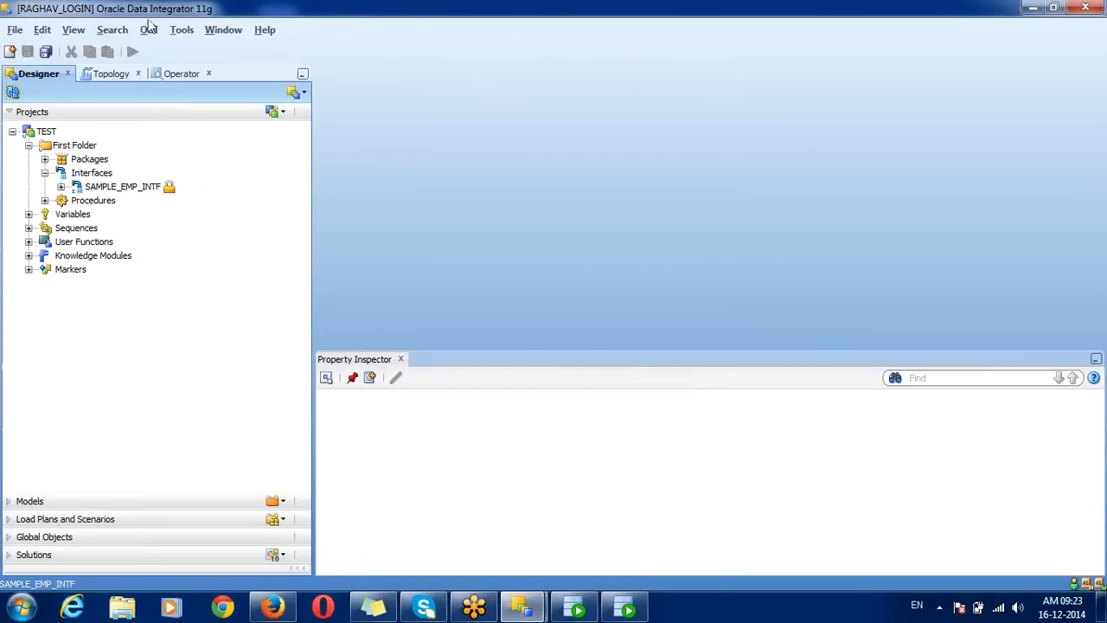
click(149, 29)
click(187, 171)
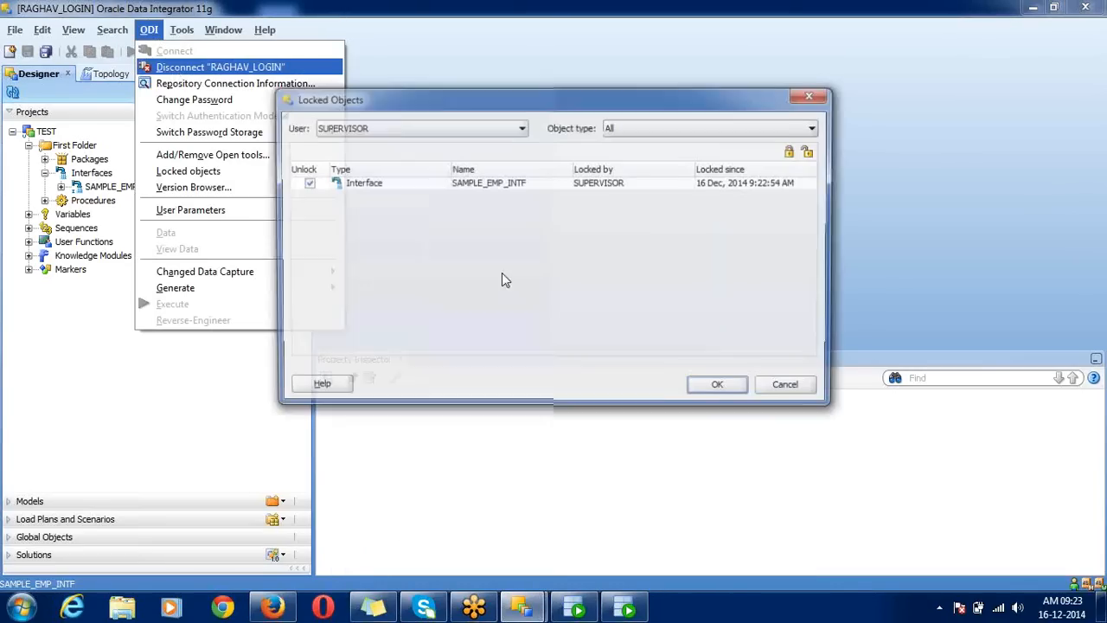
Step: Disconnect, then reconnect to the repository with another saved login as the test user
click(723, 387)
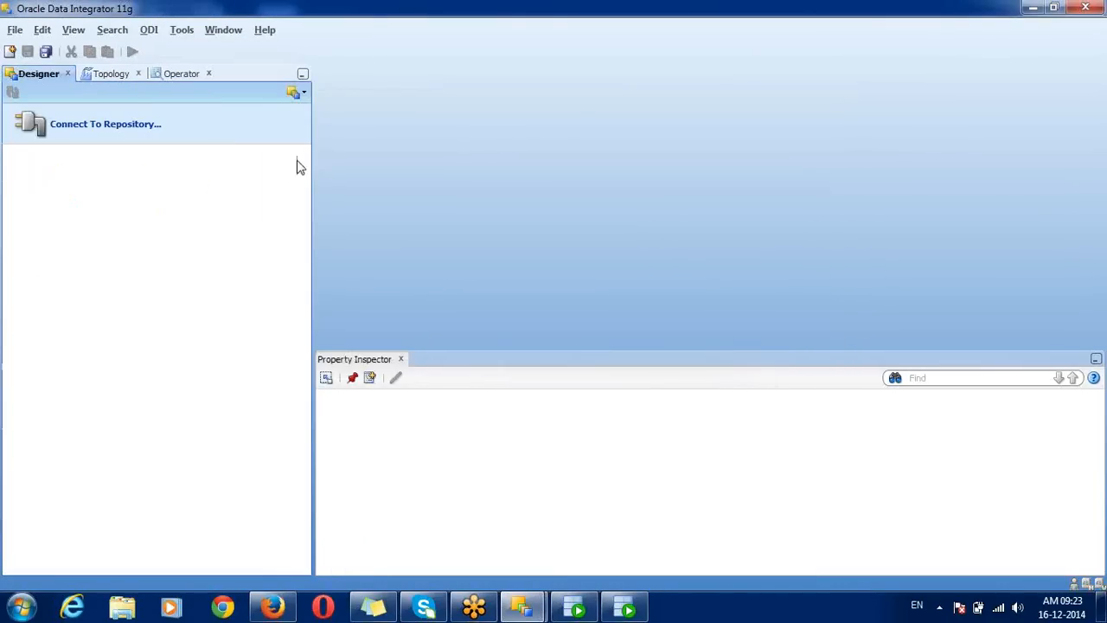
click(225, 141)
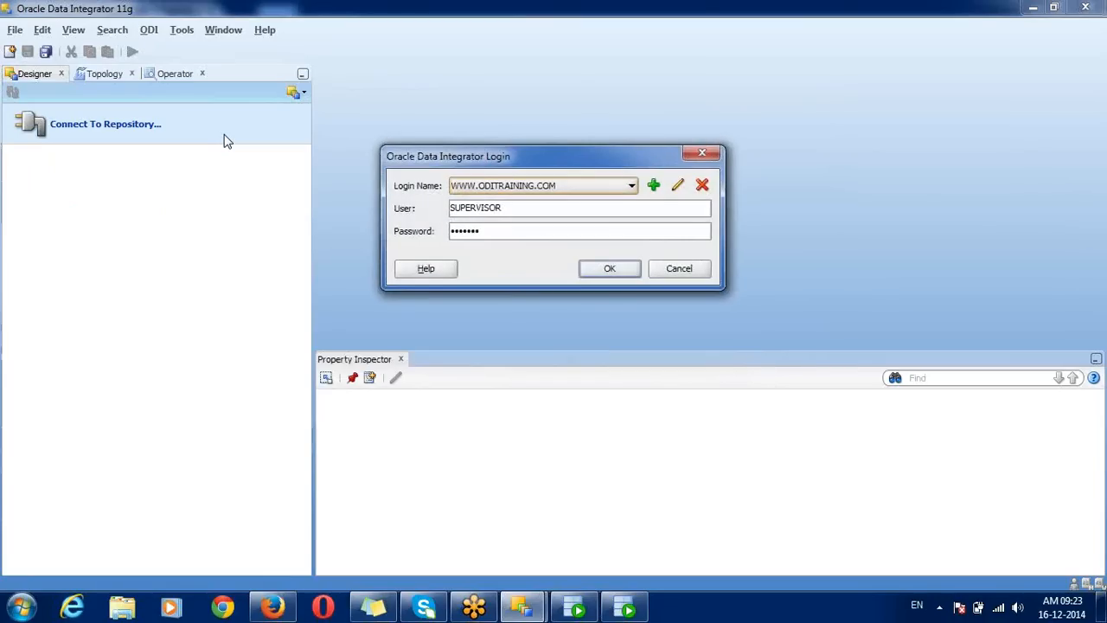
click(489, 186)
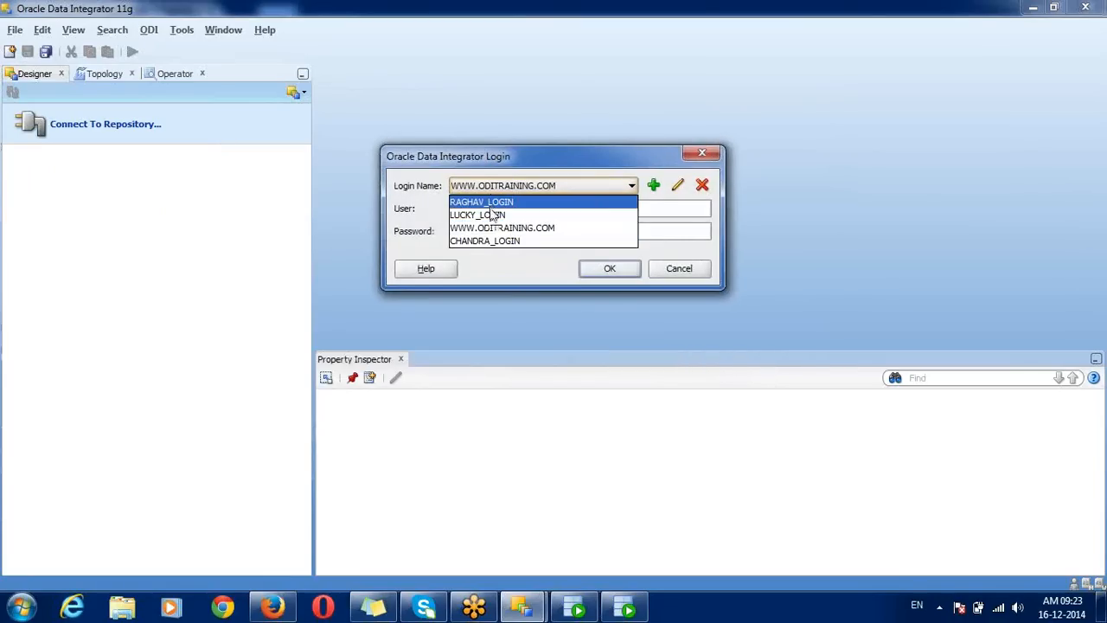
click(488, 204)
double_click(488, 208)
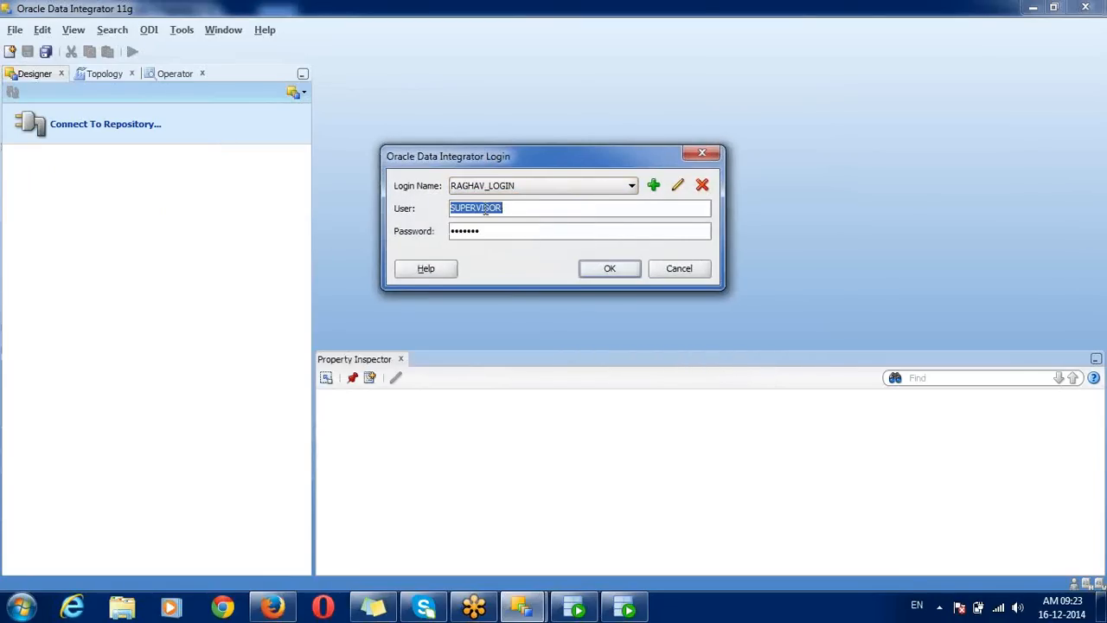
text(TEST)
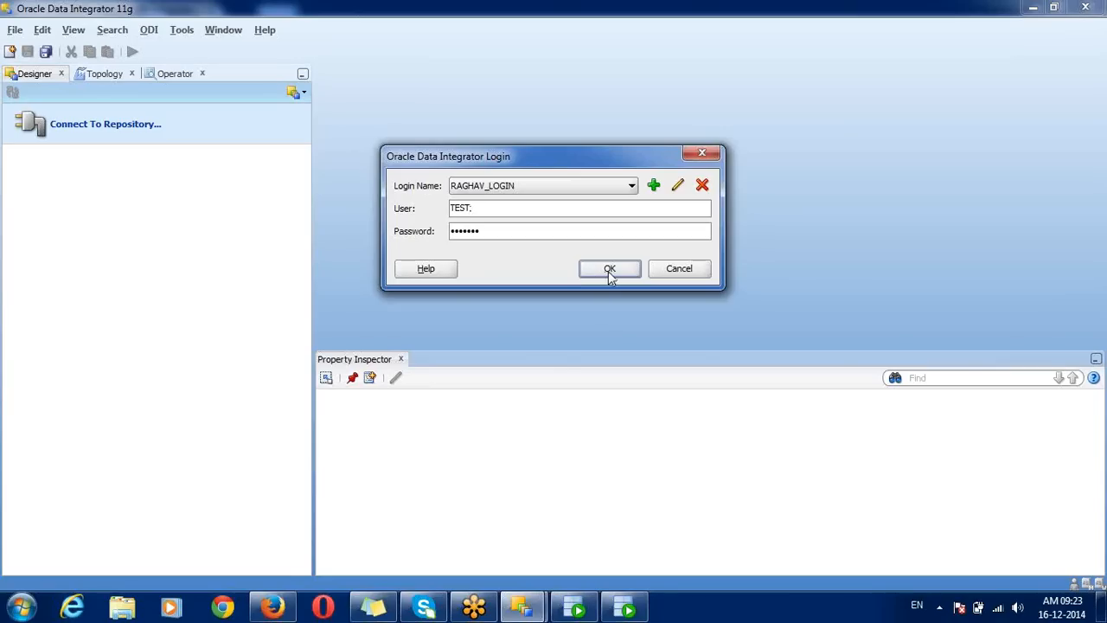
click(608, 270)
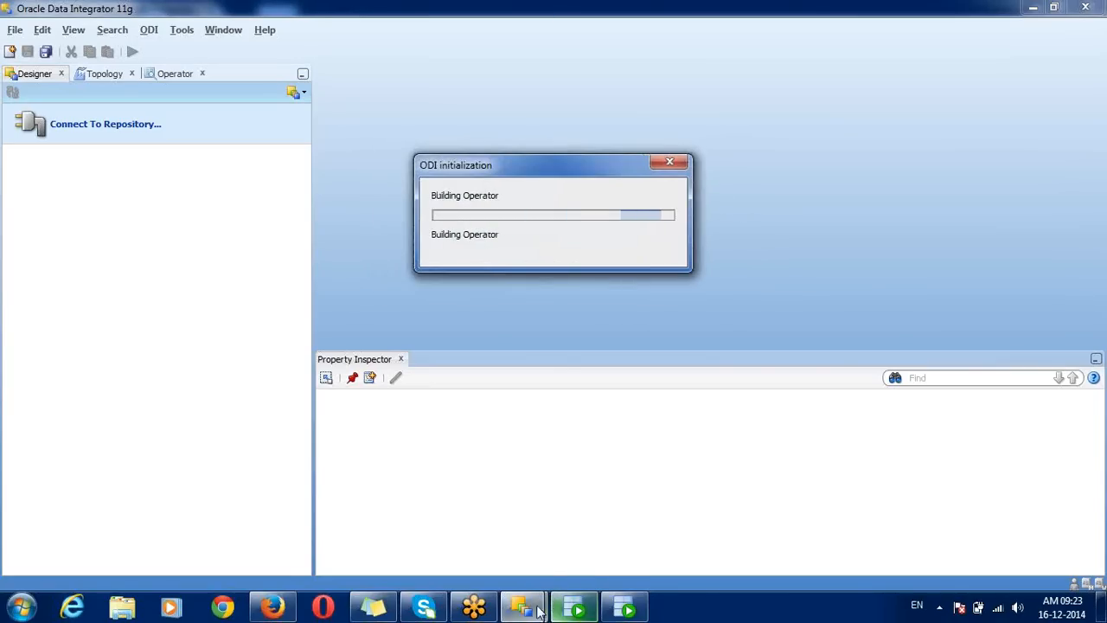
mouse_move(575, 605)
click(465, 513)
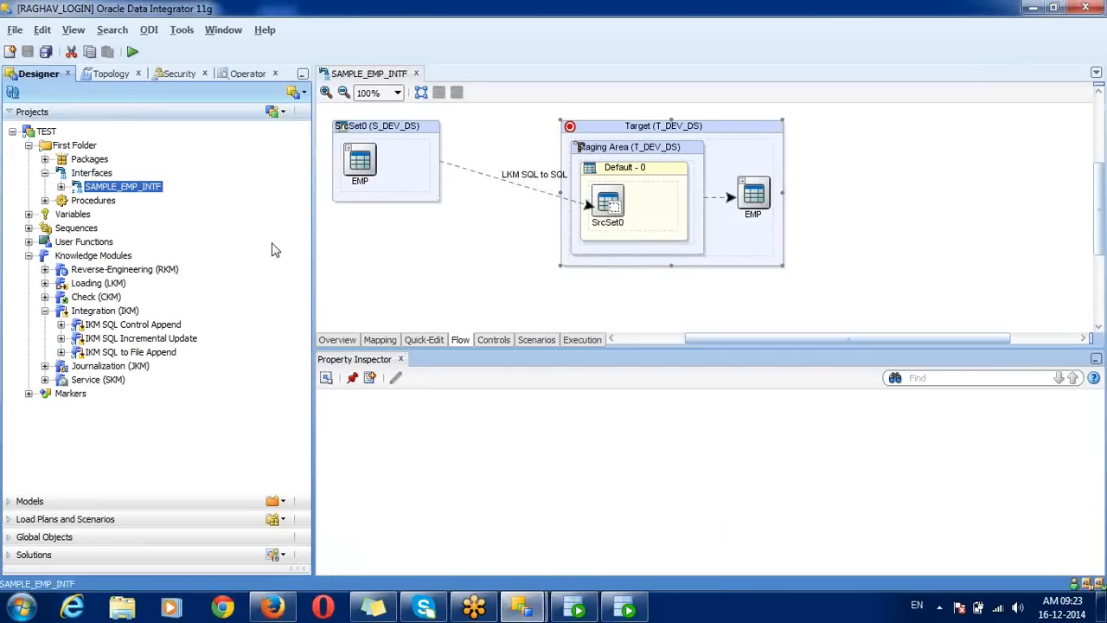
Step: Lock SAMPLE_EMP_INTF via Locks > Lock, then switch to the other ODI session window
right_click(149, 194)
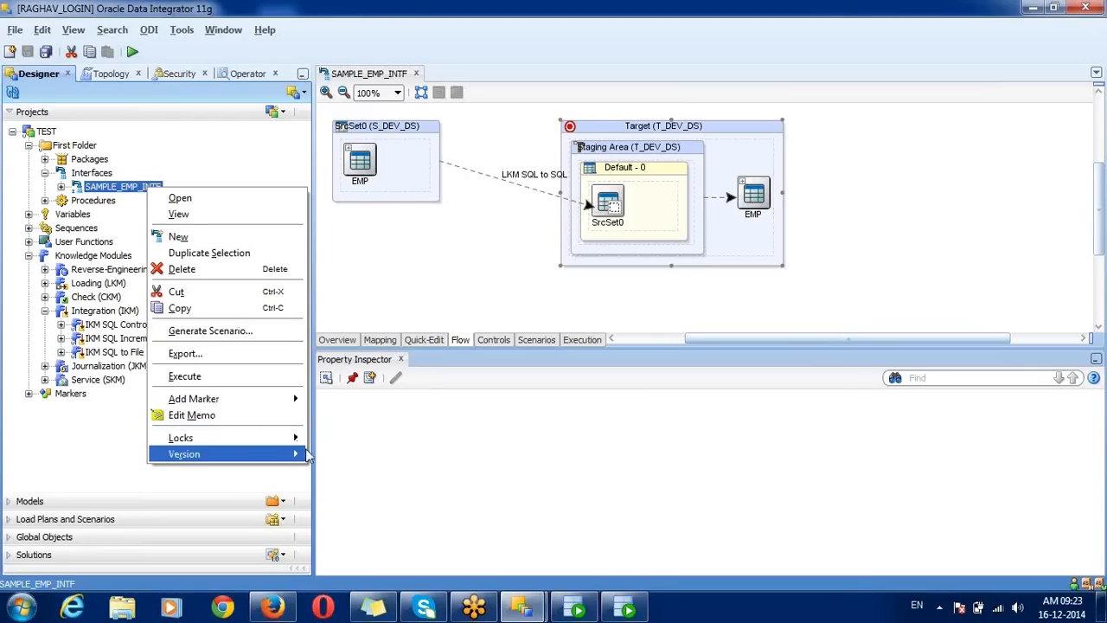
mouse_move(285, 438)
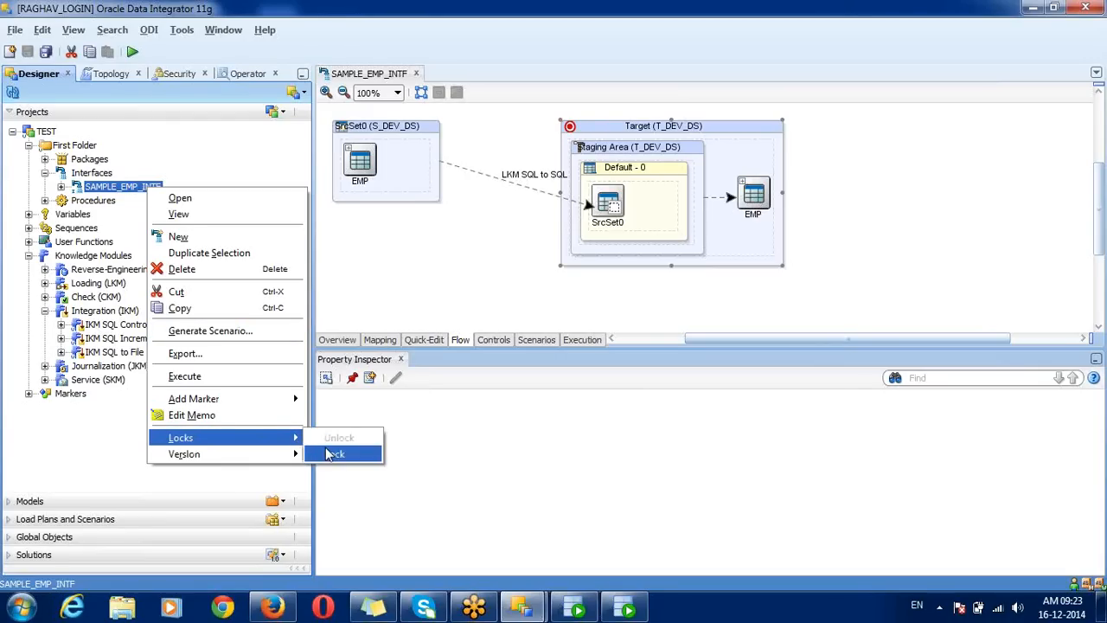
click(334, 453)
mouse_move(525, 606)
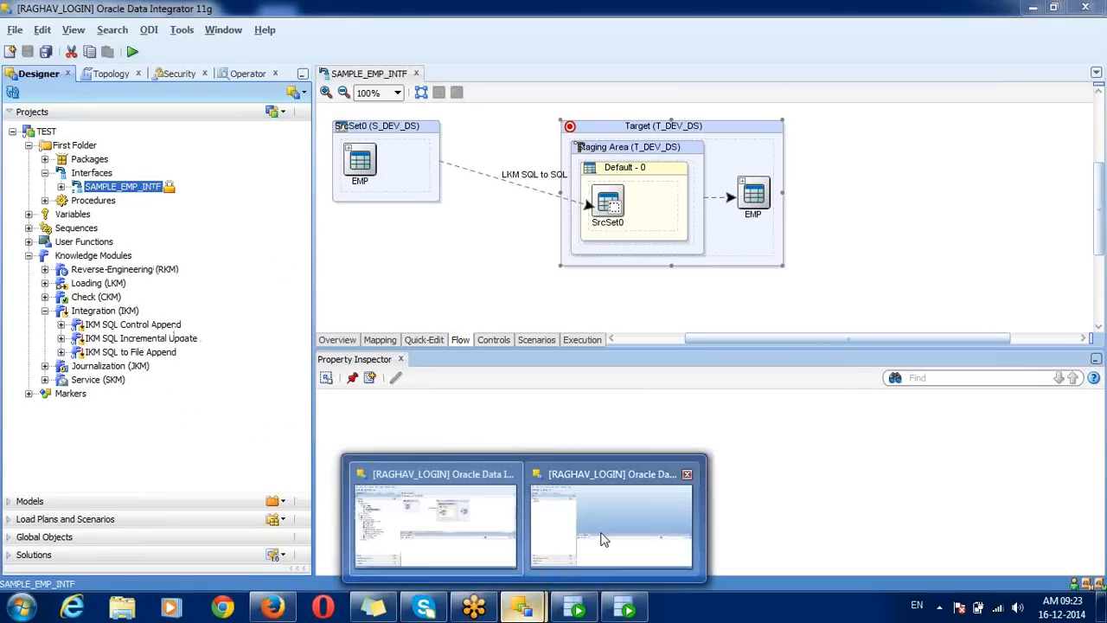
click(605, 536)
Step: Open SAMPLE_EMP_INTF from TEST > First Folder > Interfaces, acknowledging the locked-object warning
click(13, 131)
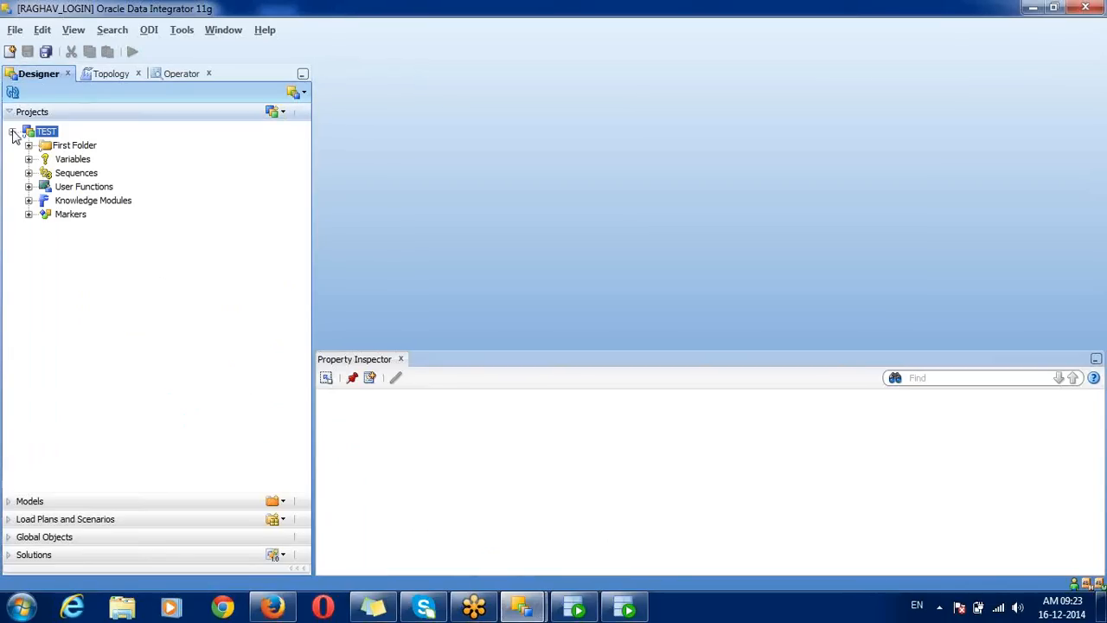
click(28, 145)
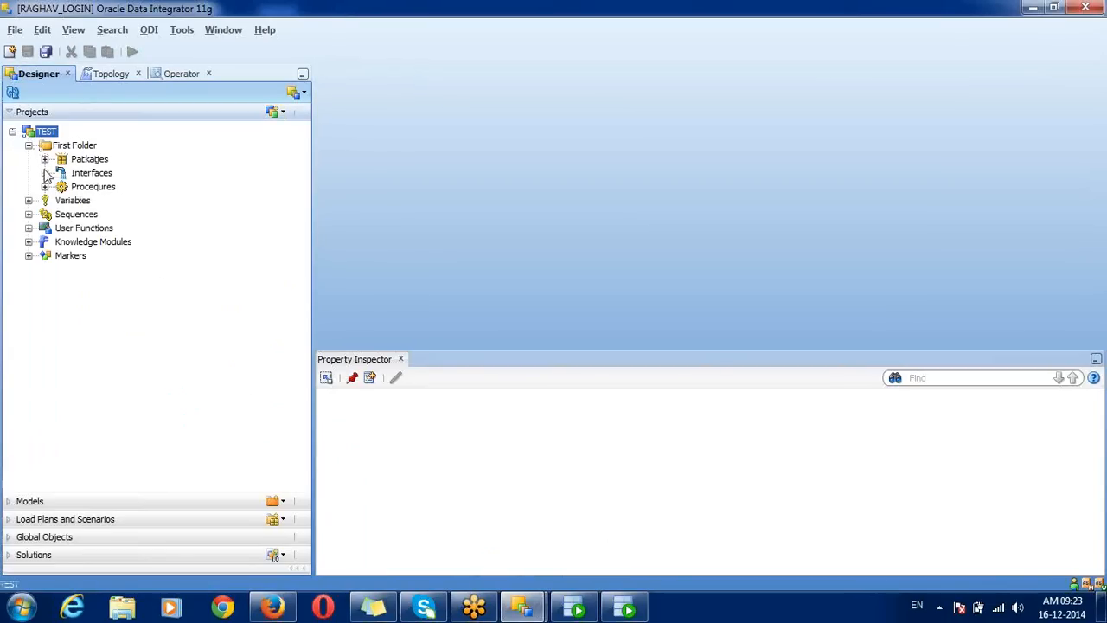
click(44, 173)
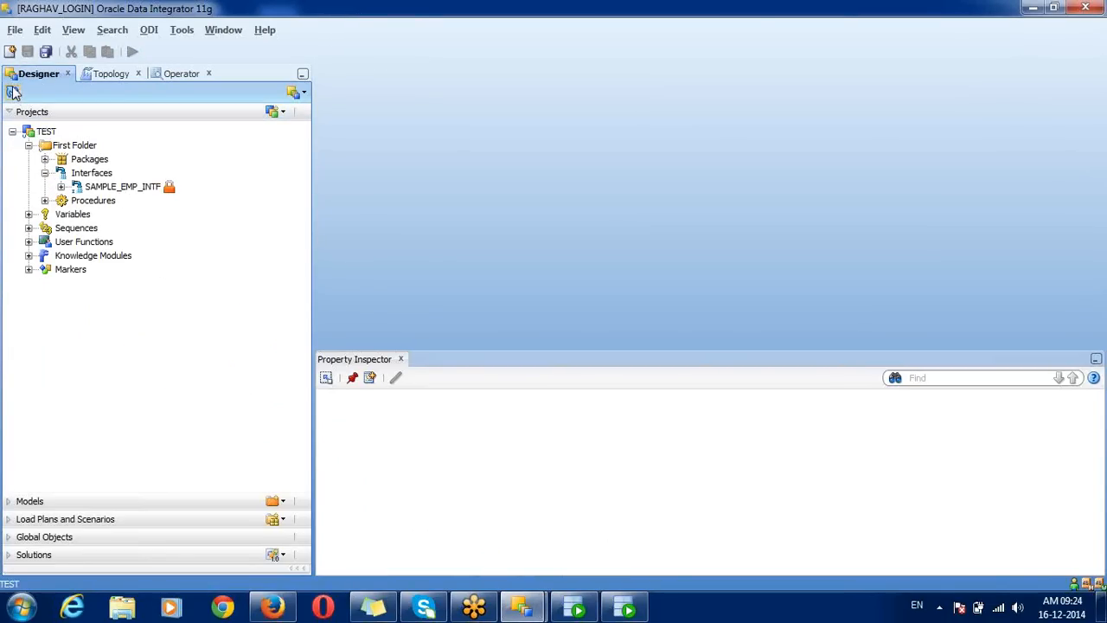
click(157, 192)
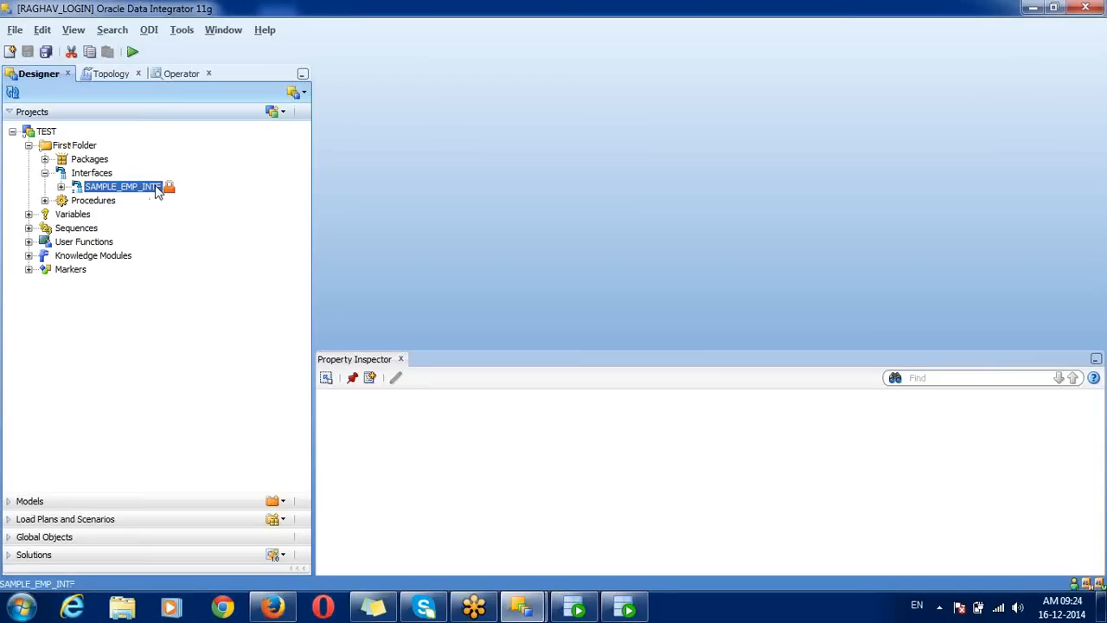
right_click(157, 192)
click(201, 203)
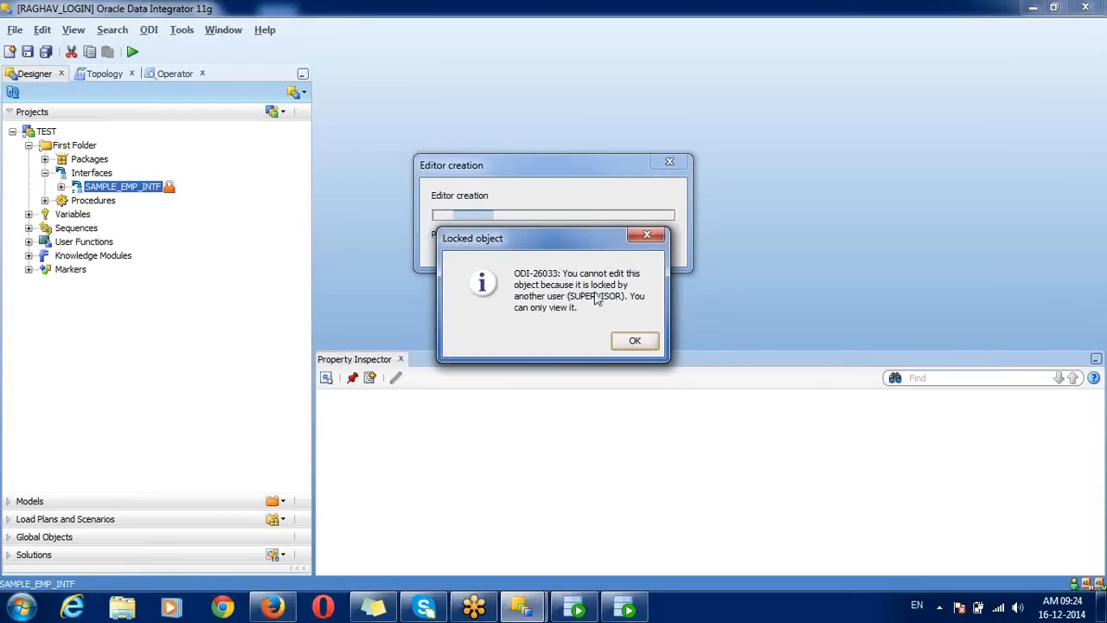
click(634, 342)
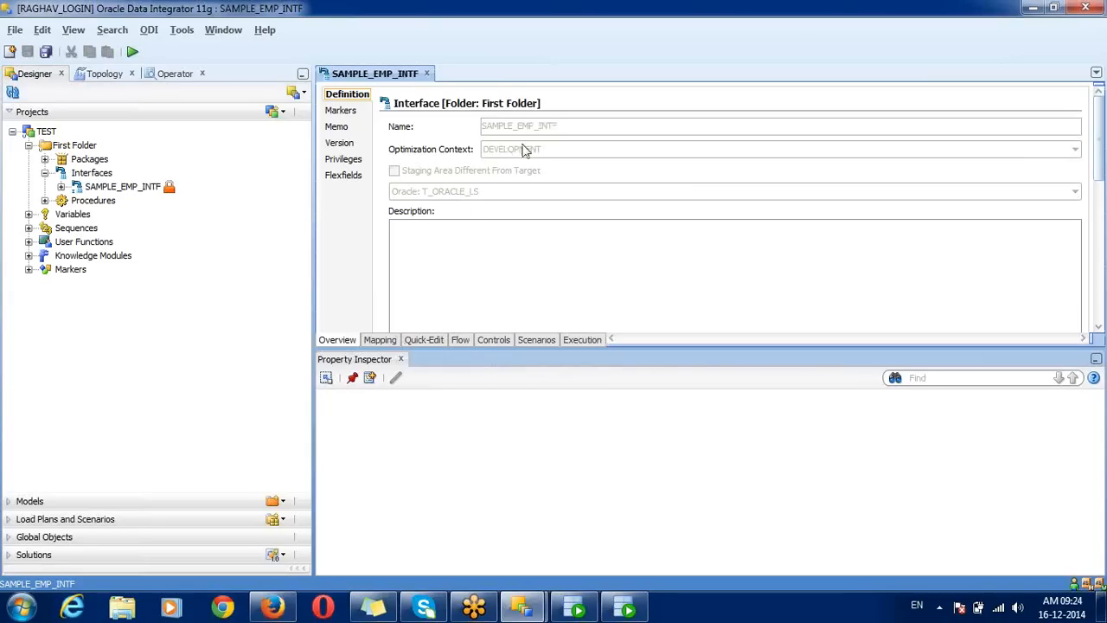
Step: Review the mapping, flow diagram, SrcSet0 LKM SQL to SQL options and Controls tab, ending on Overview
click(422, 340)
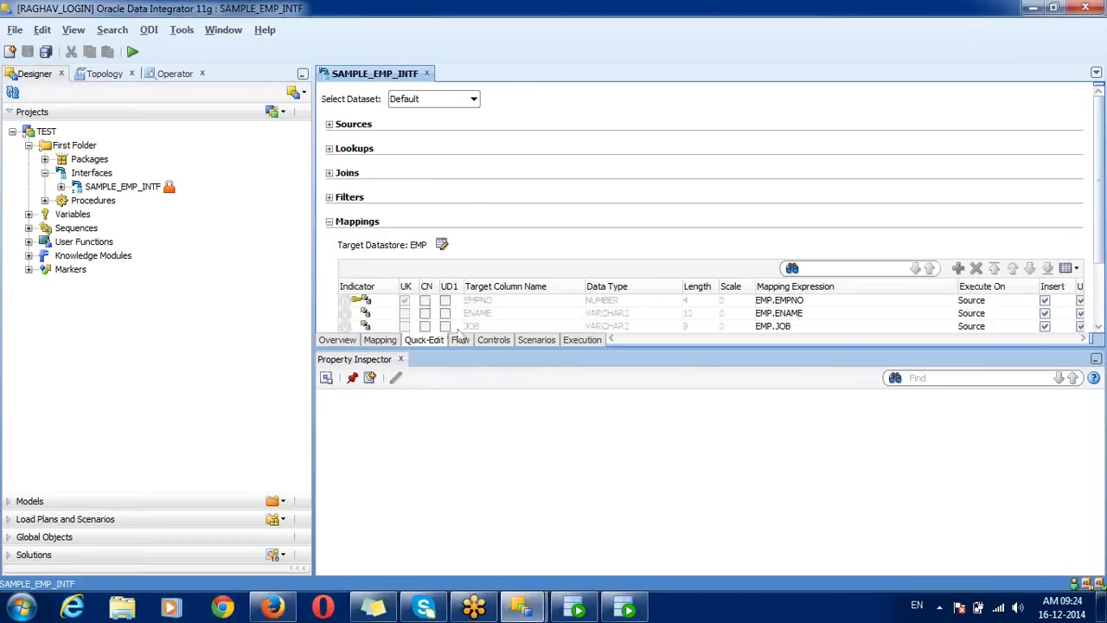
click(462, 339)
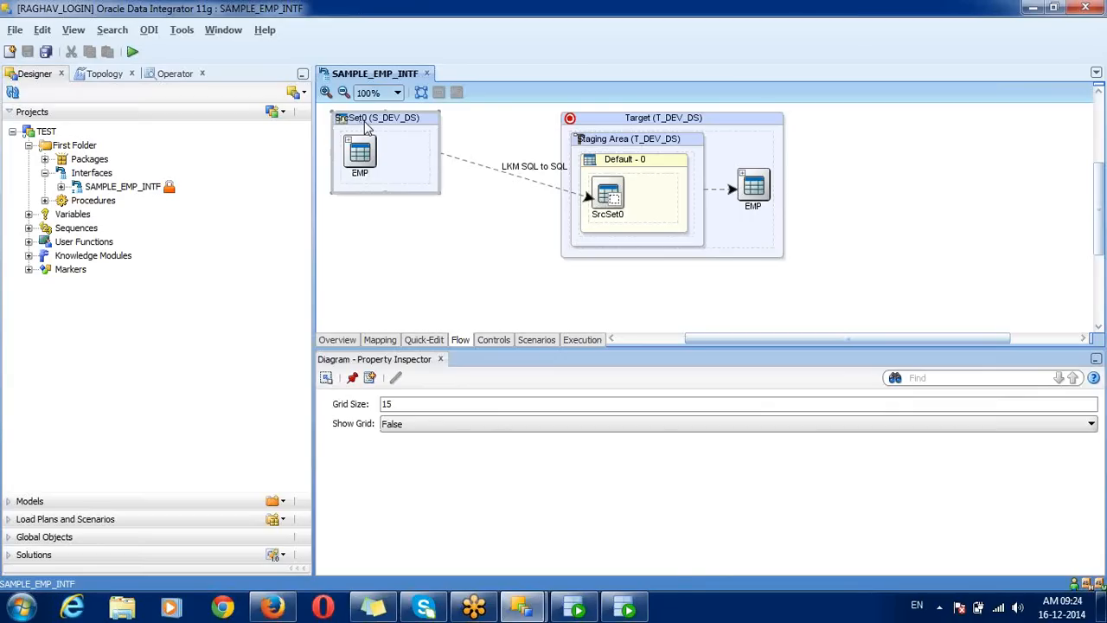
click(367, 127)
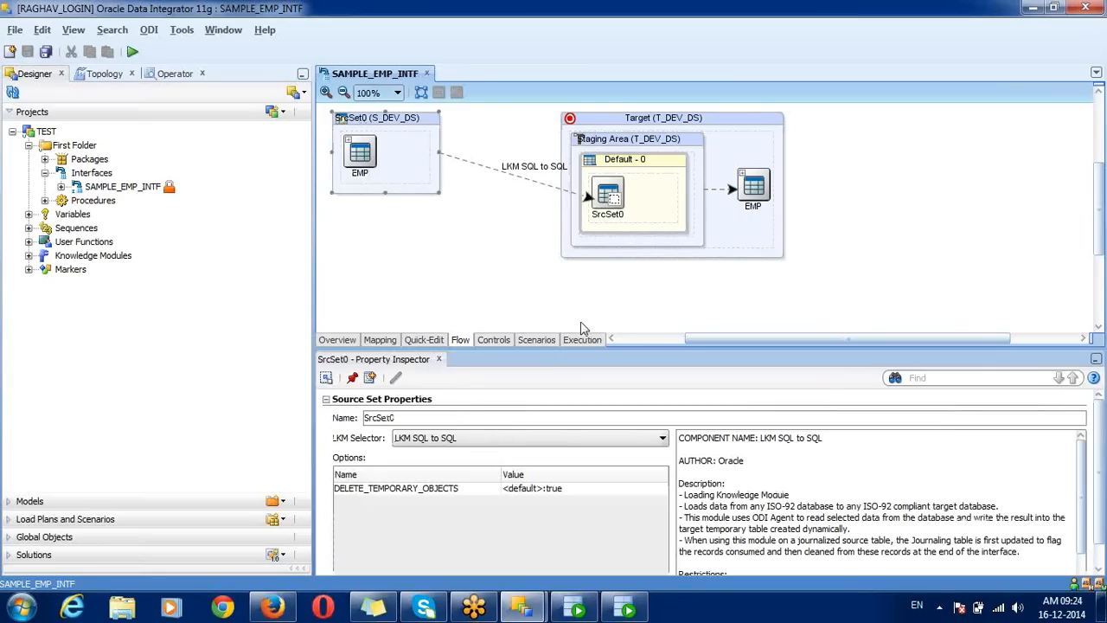
click(507, 344)
click(347, 345)
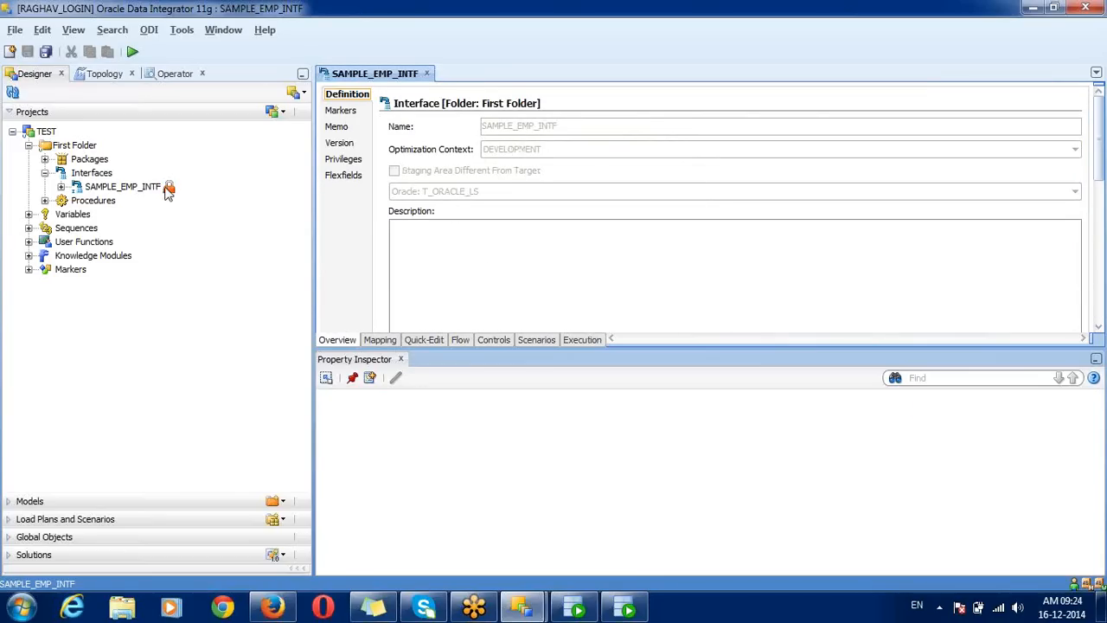
mouse_move(173, 195)
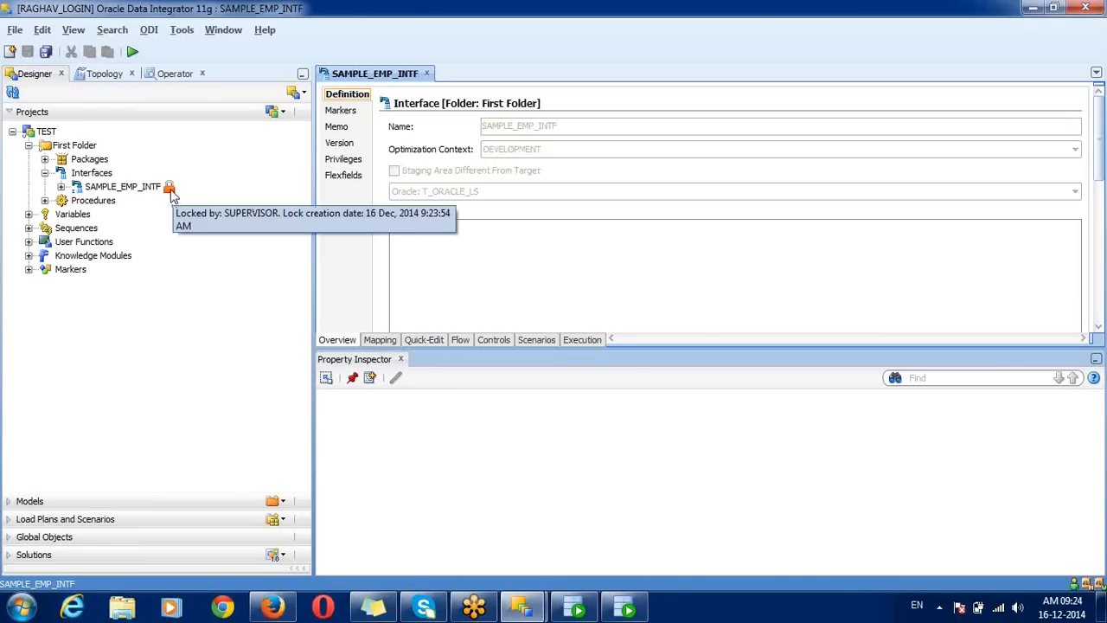
Step: Switch to the other ODI window and dismiss the Windows activation notice
mouse_move(523, 607)
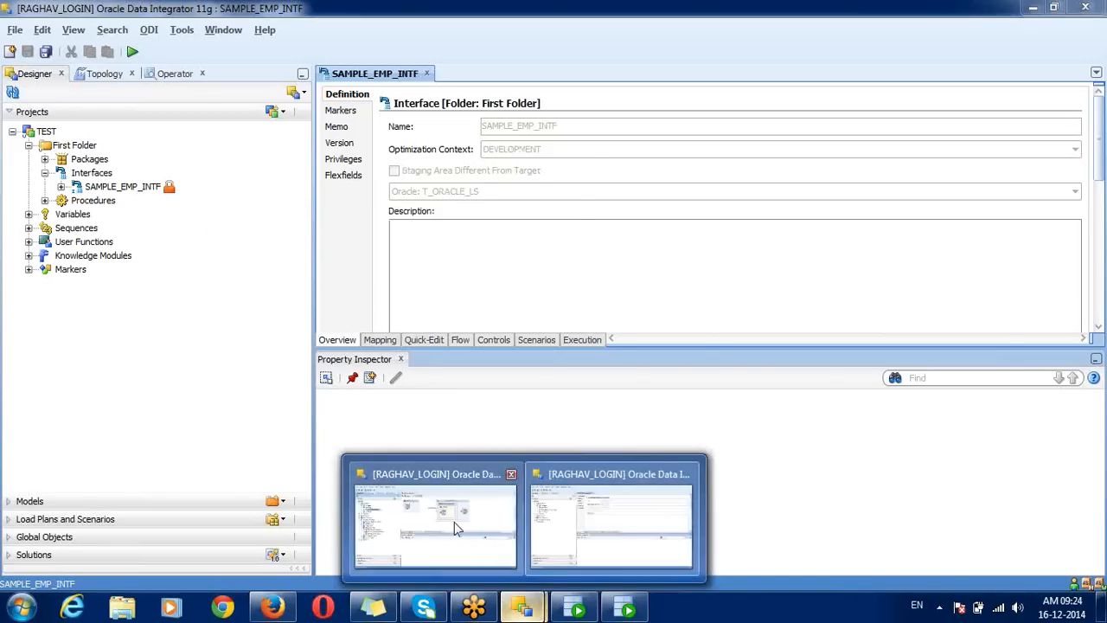
click(457, 529)
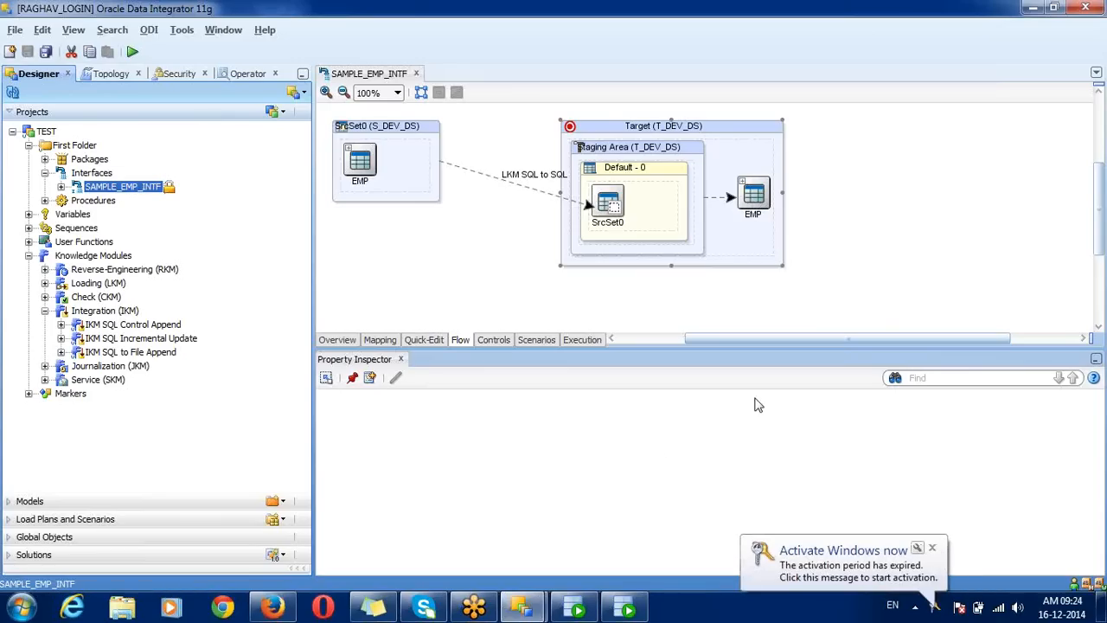
click(932, 548)
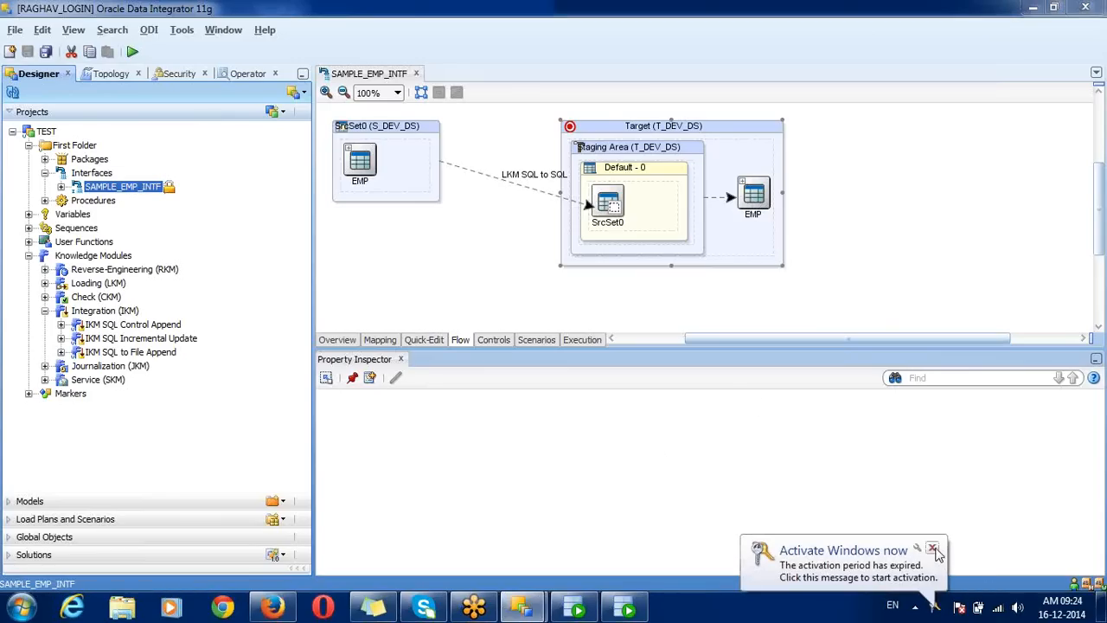
Step: Unlock SAMPLE_EMP_INTF via Locks > Unlock and reselect it in the project tree
right_click(124, 189)
mouse_move(256, 447)
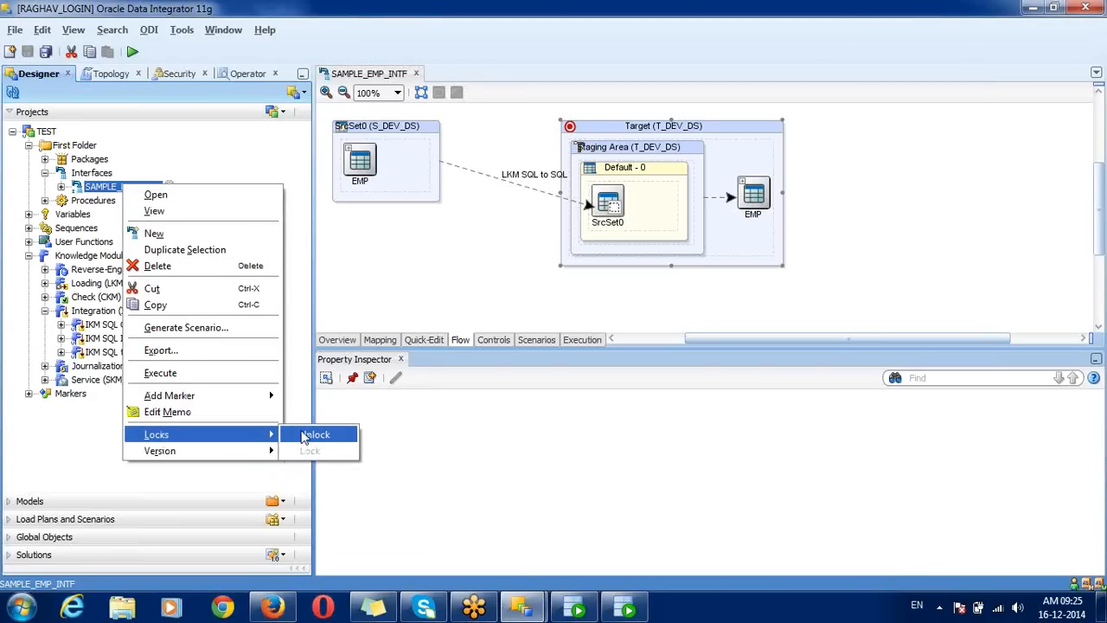
click(313, 435)
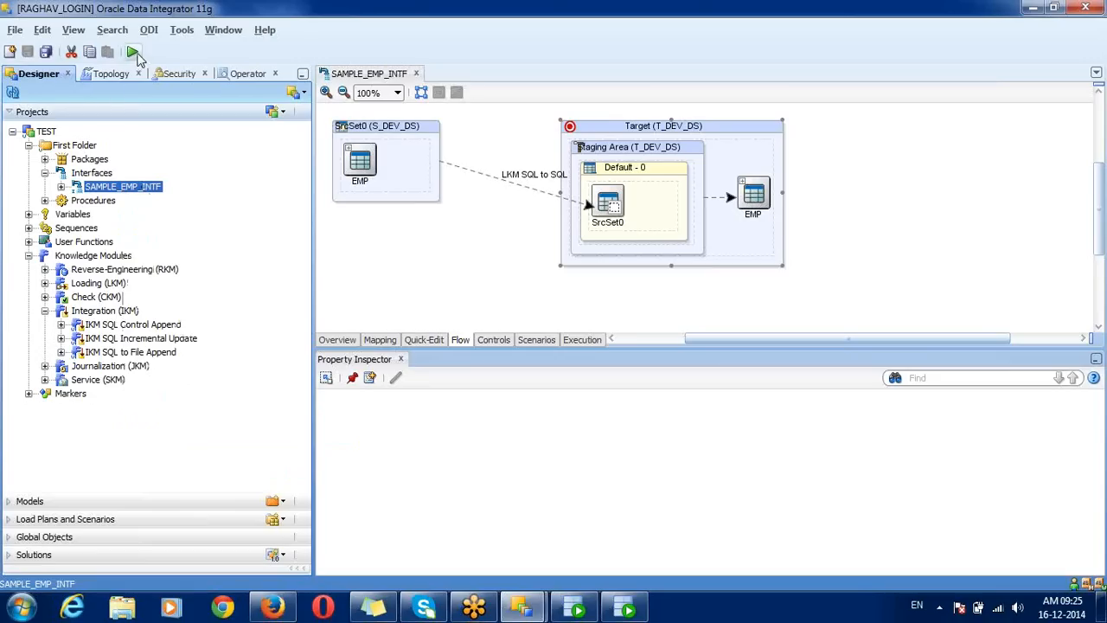
click(393, 75)
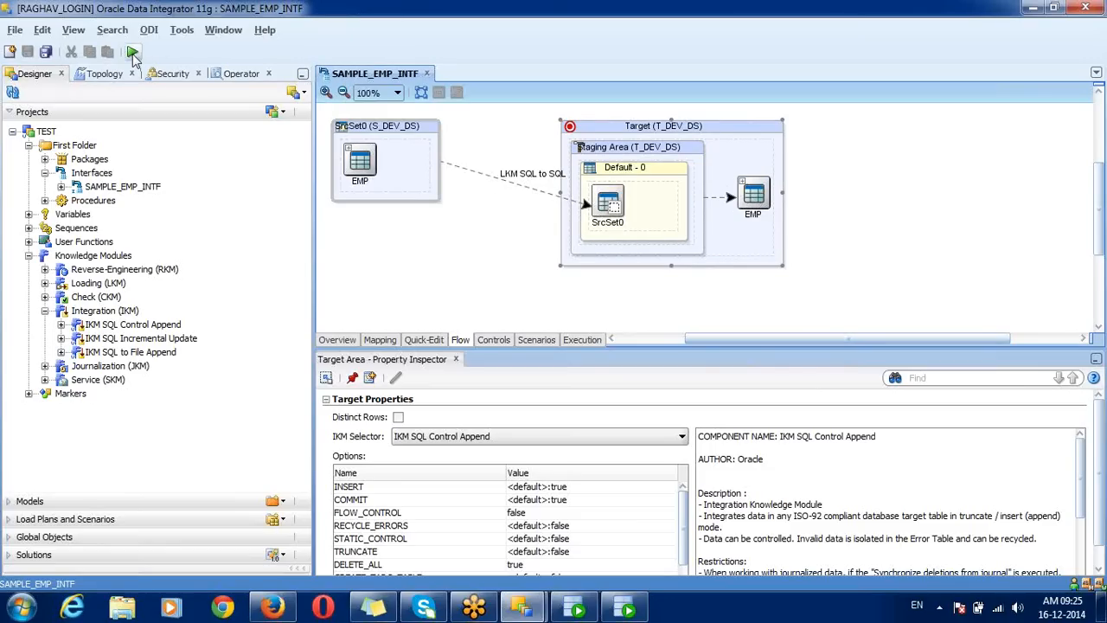
click(122, 192)
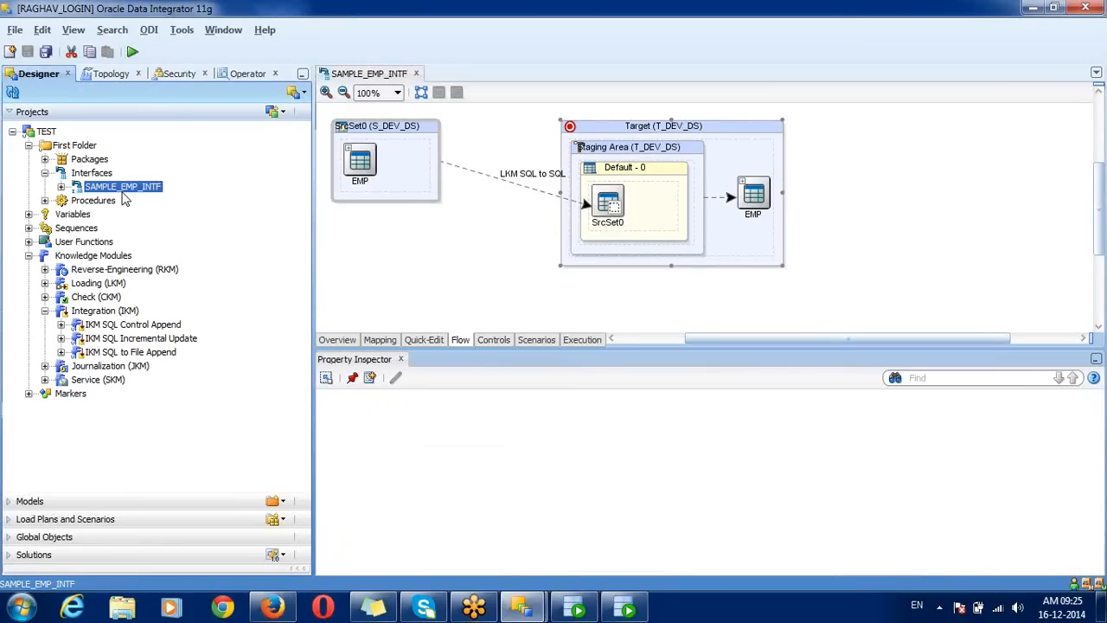
Step: Set up Execute for SAMPLE_EMP_INTF: DEVELOPMENT context, Local (No Agent), log level 5, Simulation ticked
right_click(122, 192)
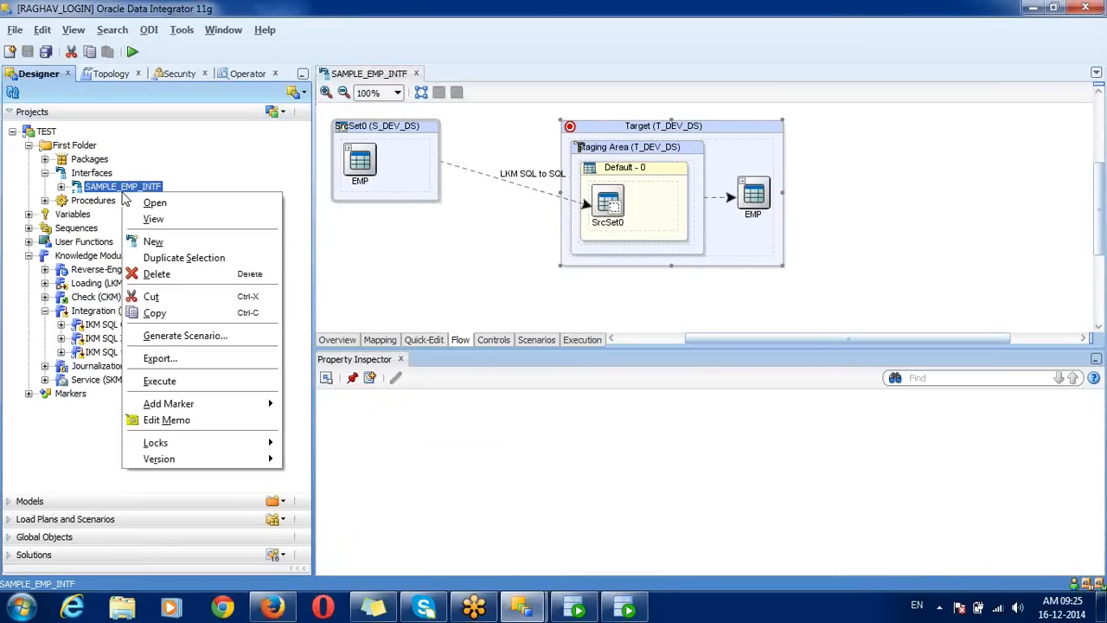
click(191, 381)
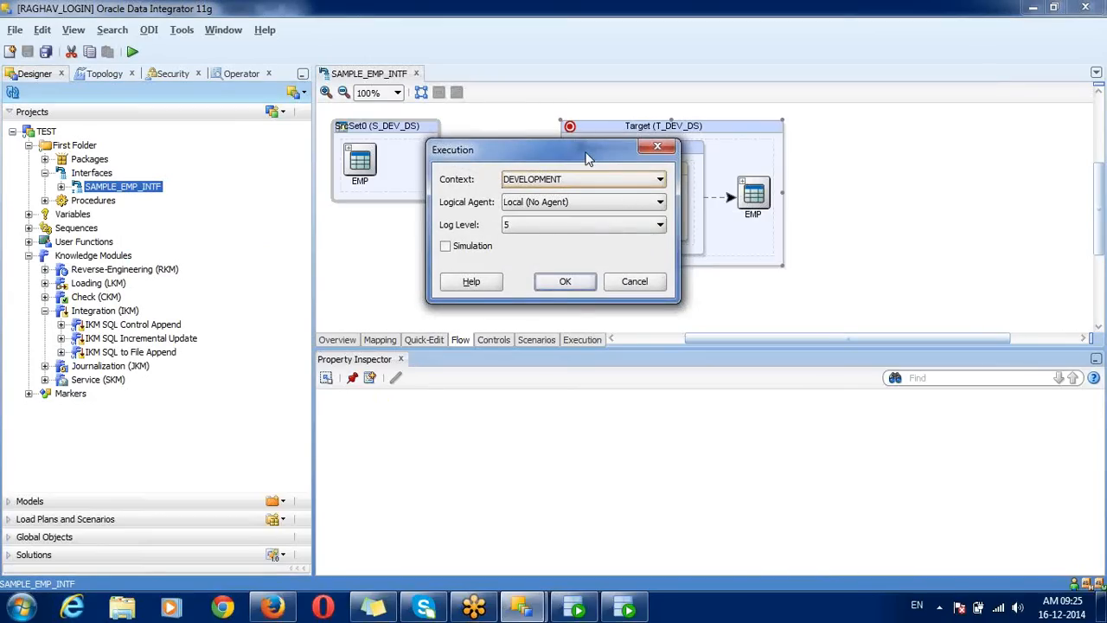
drag(586, 158, 466, 131)
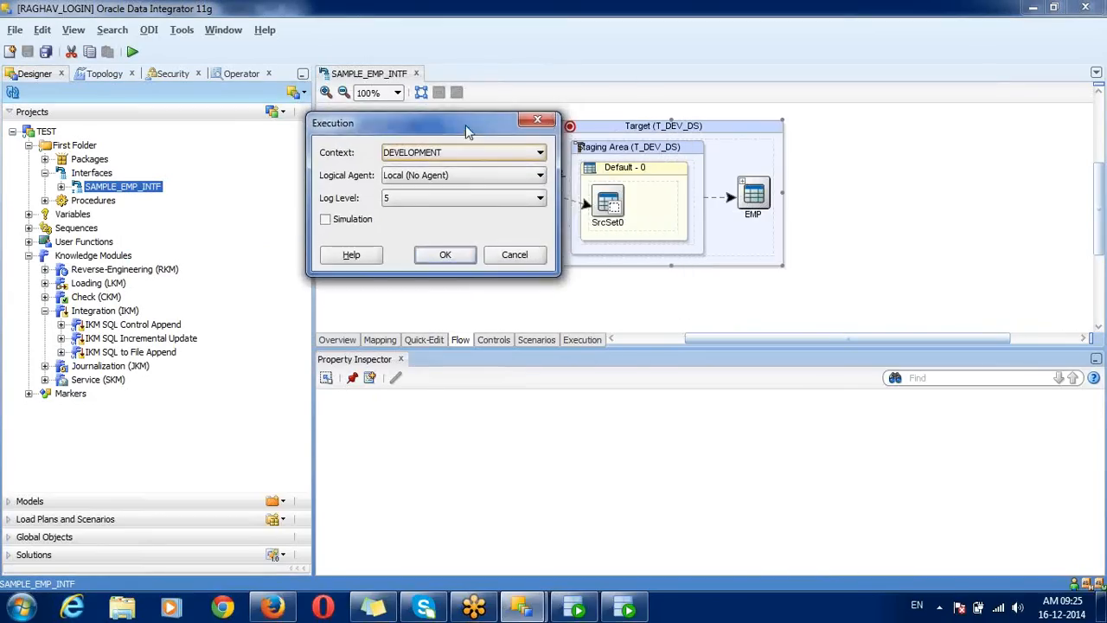
click(1103, 215)
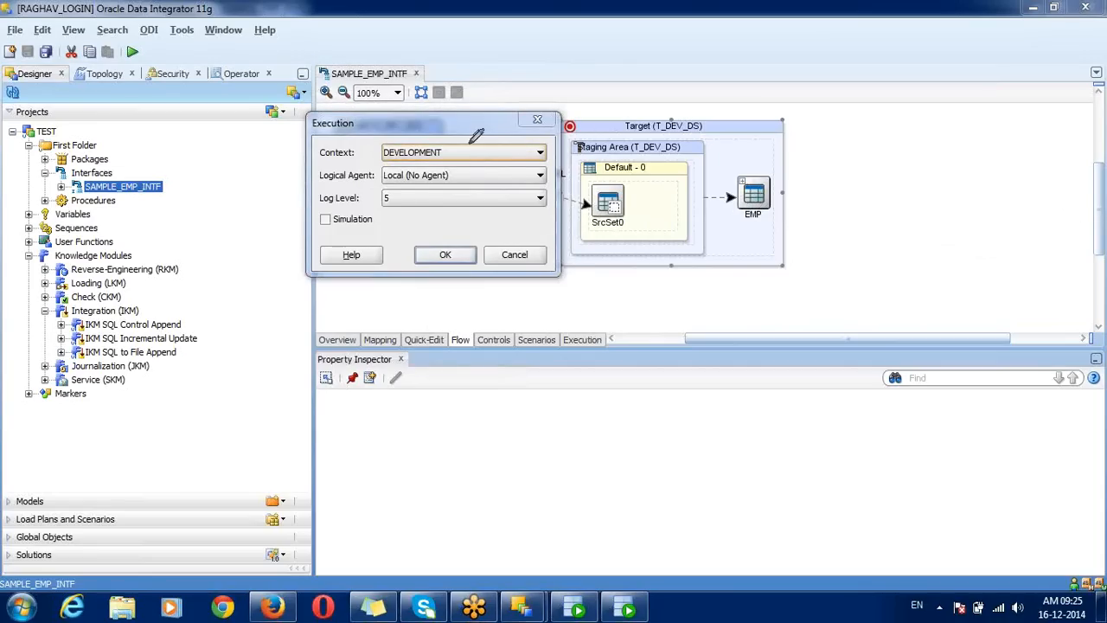
mouse_move(465, 140)
mouse_down()
mouse_move(330, 123)
mouse_move(322, 143)
mouse_move(394, 157)
mouse_move(467, 154)
mouse_move(467, 136)
mouse_up()
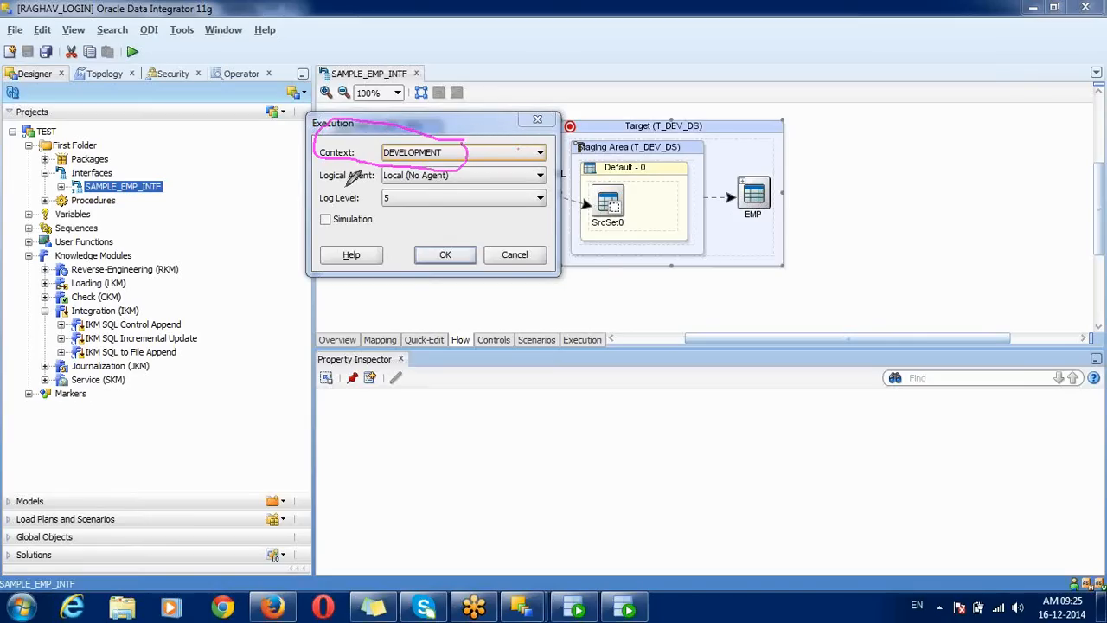
mouse_move(342, 154)
mouse_down()
mouse_move(307, 173)
mouse_move(356, 188)
mouse_move(471, 174)
mouse_up()
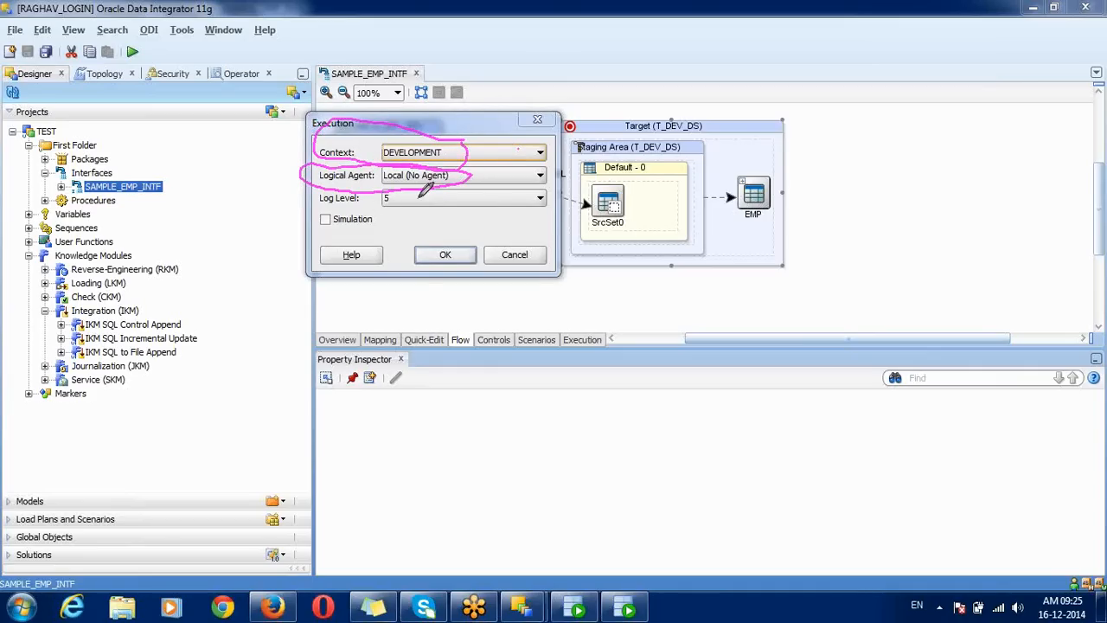
mouse_move(467, 168)
mouse_down()
mouse_move(425, 201)
mouse_move(432, 209)
mouse_move(456, 180)
mouse_up()
mouse_move(386, 190)
mouse_down()
mouse_move(380, 208)
mouse_move(392, 191)
mouse_up()
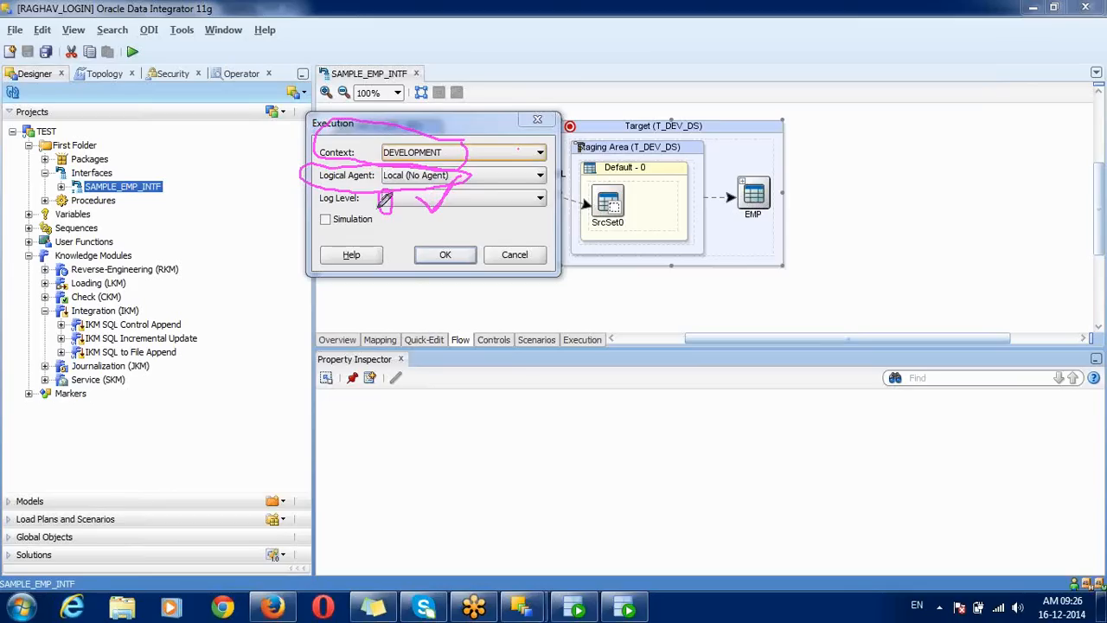
mouse_move(333, 207)
mouse_down()
mouse_move(318, 214)
mouse_move(328, 234)
mouse_move(373, 226)
mouse_up()
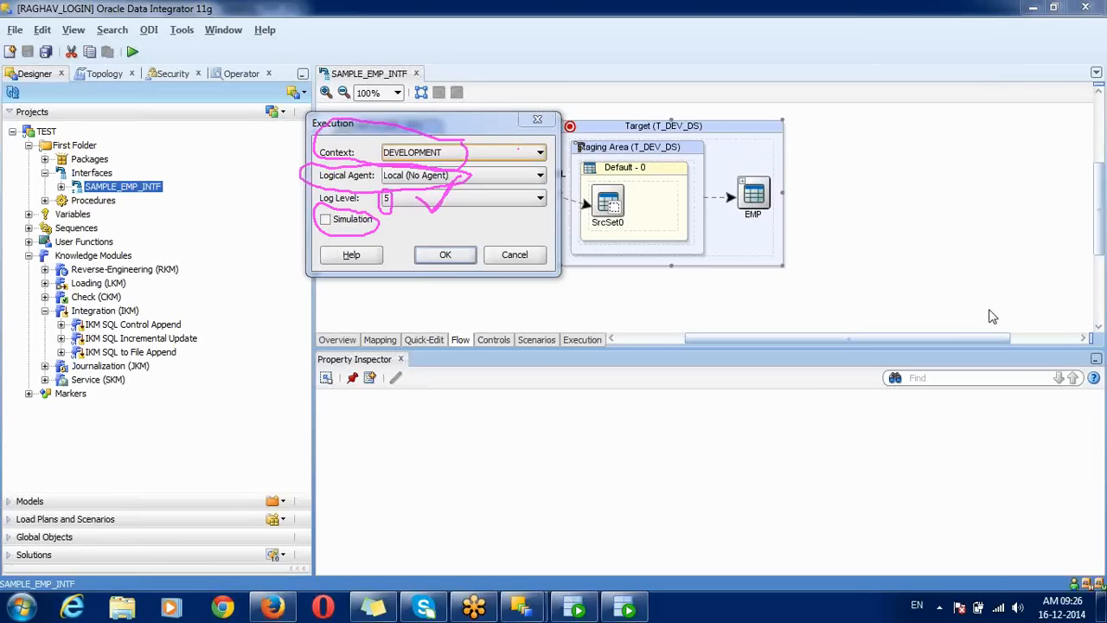
click(356, 222)
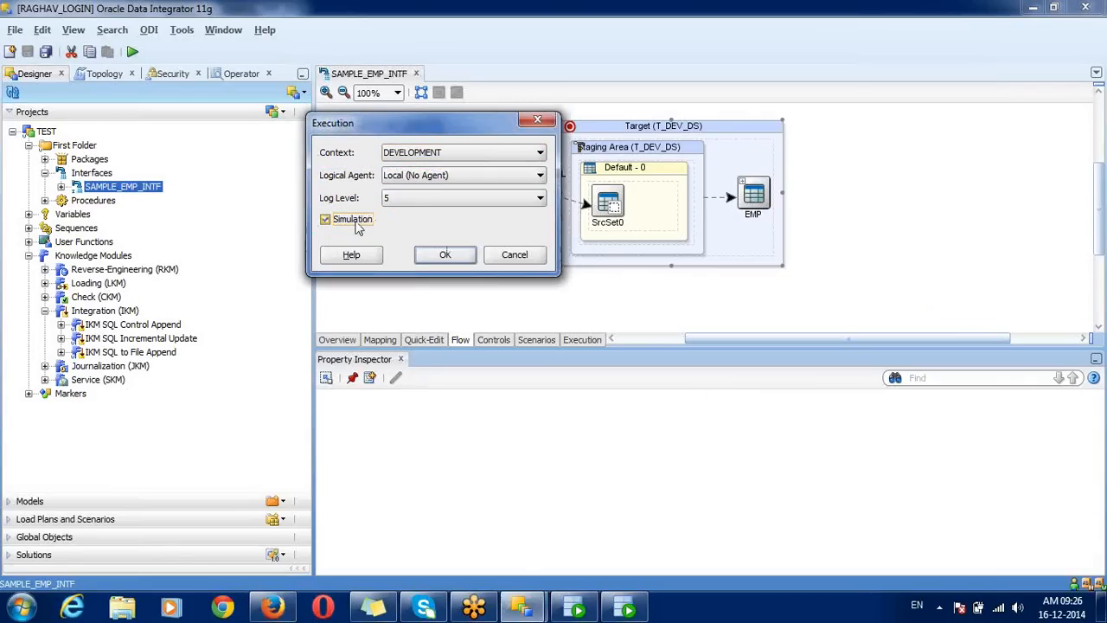
Step: Launch the simulation and inspect the session name, drop and create work table statements
click(441, 255)
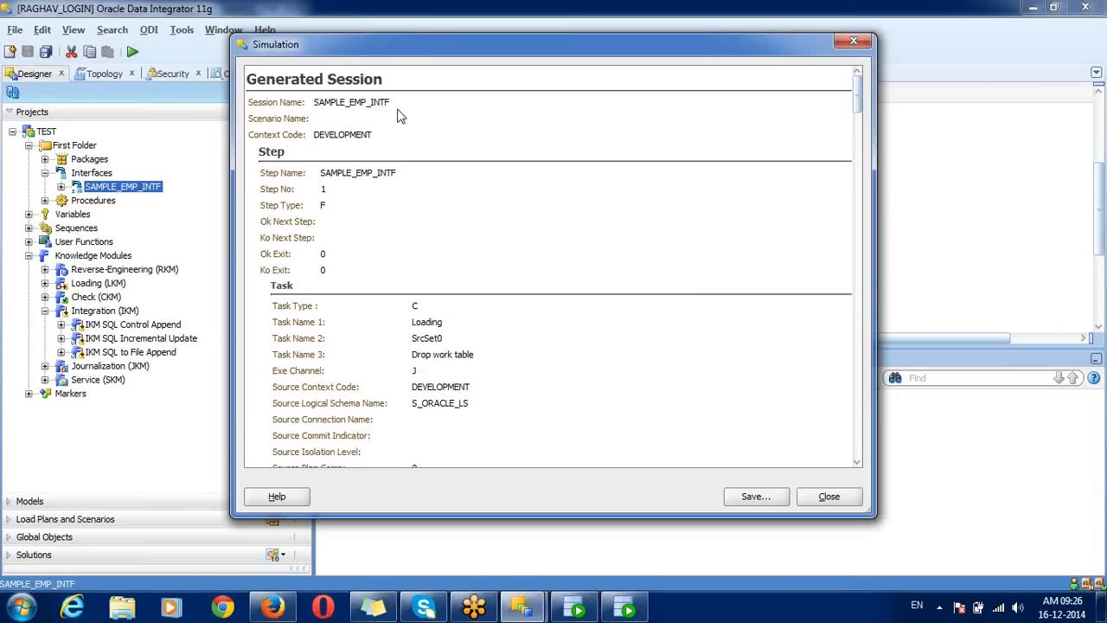
drag(391, 102, 229, 104)
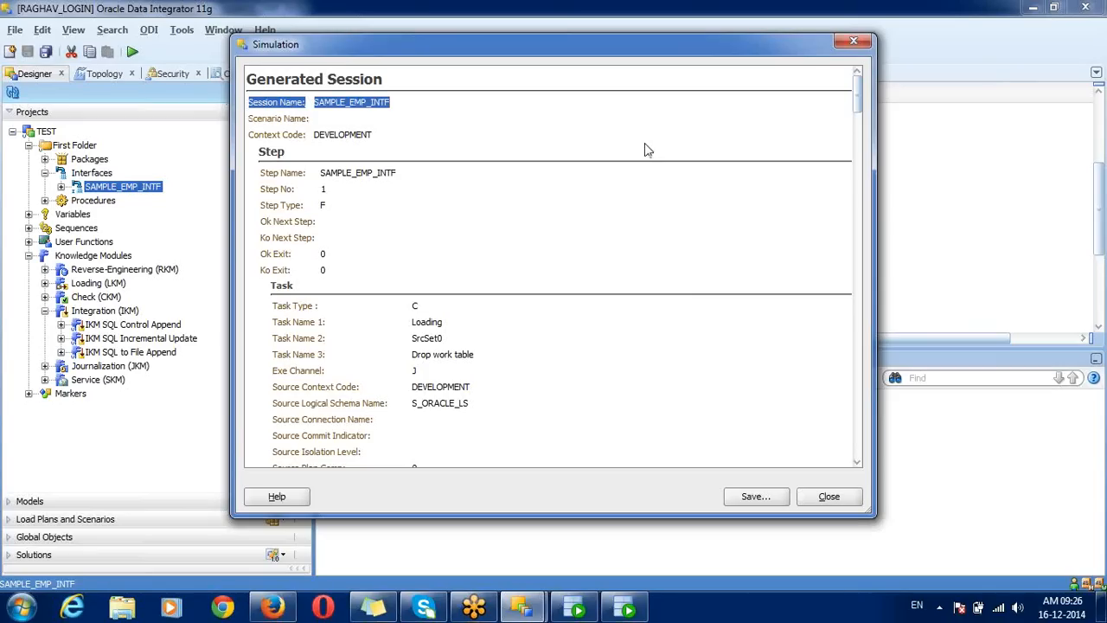
drag(862, 101, 860, 118)
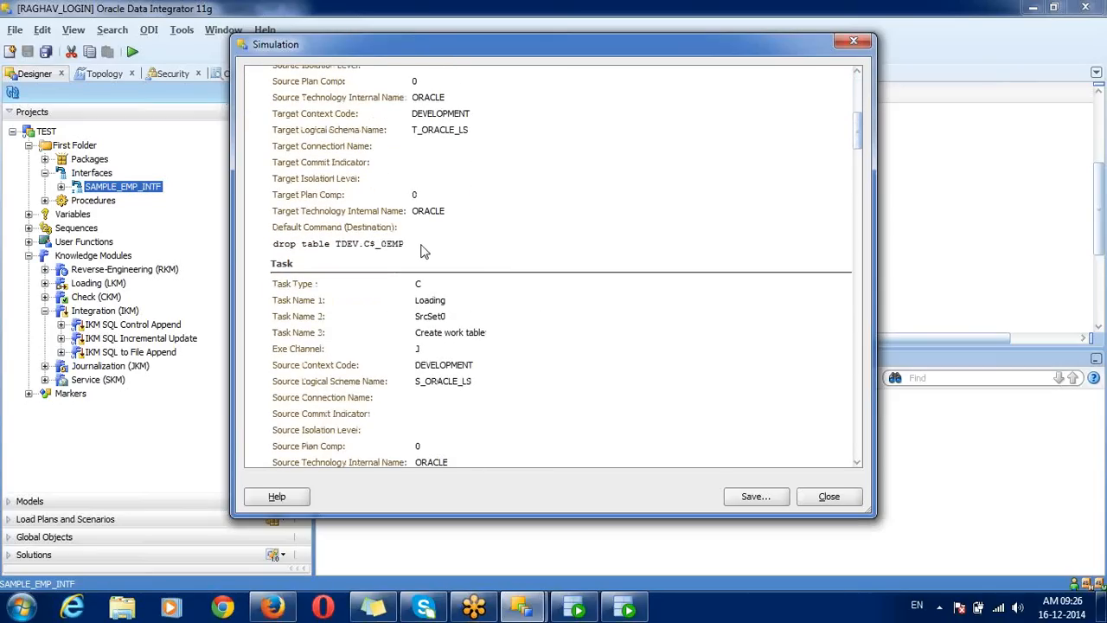
drag(421, 249, 277, 250)
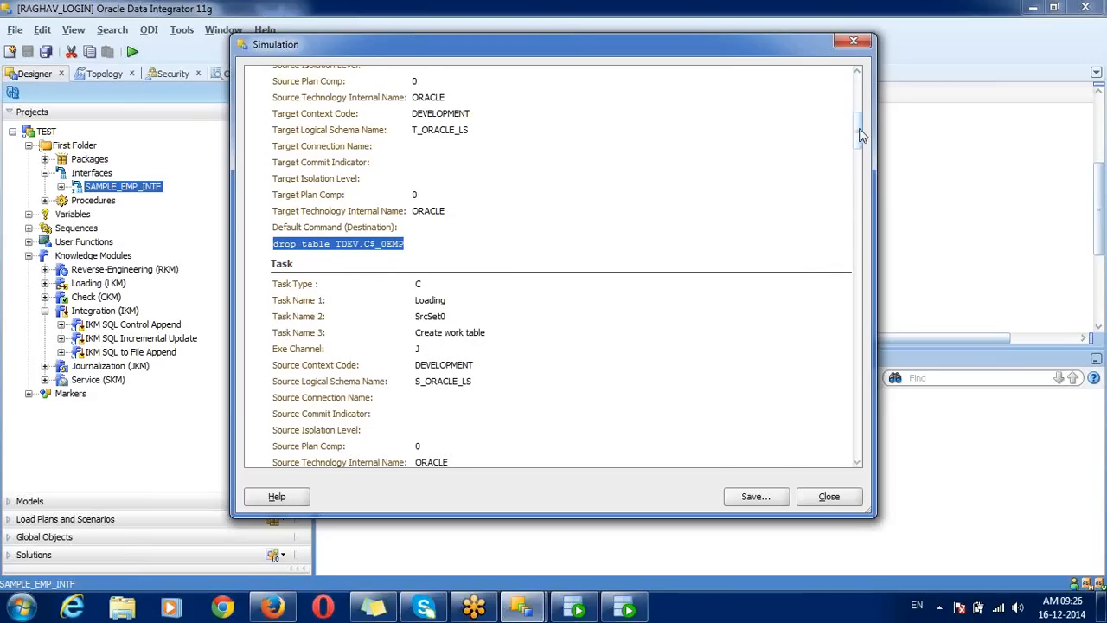
drag(860, 134, 860, 169)
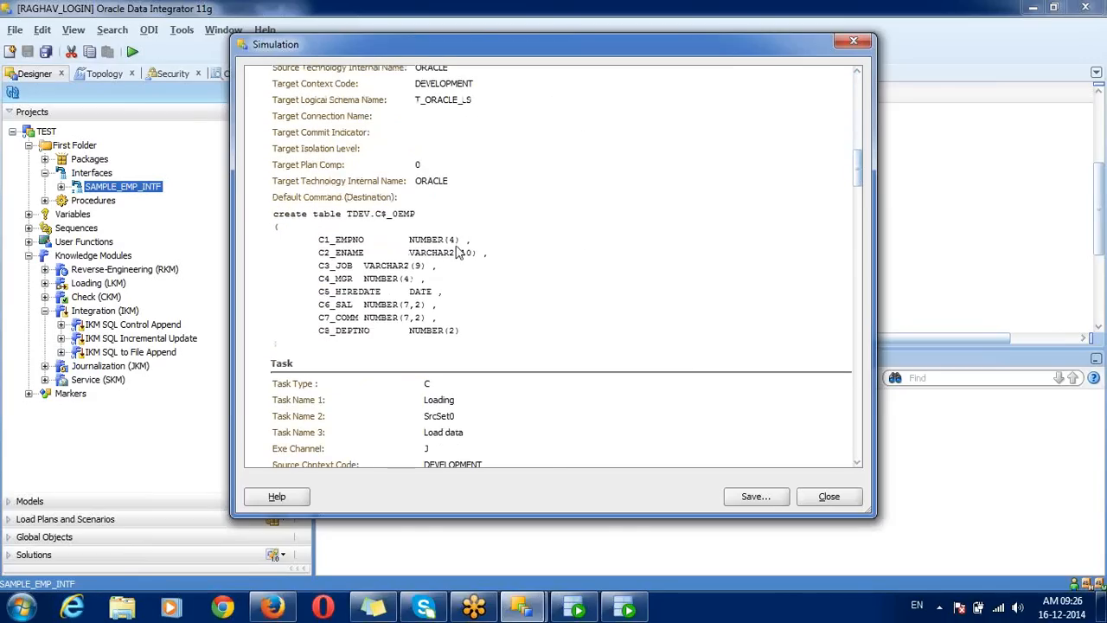
drag(270, 207, 344, 362)
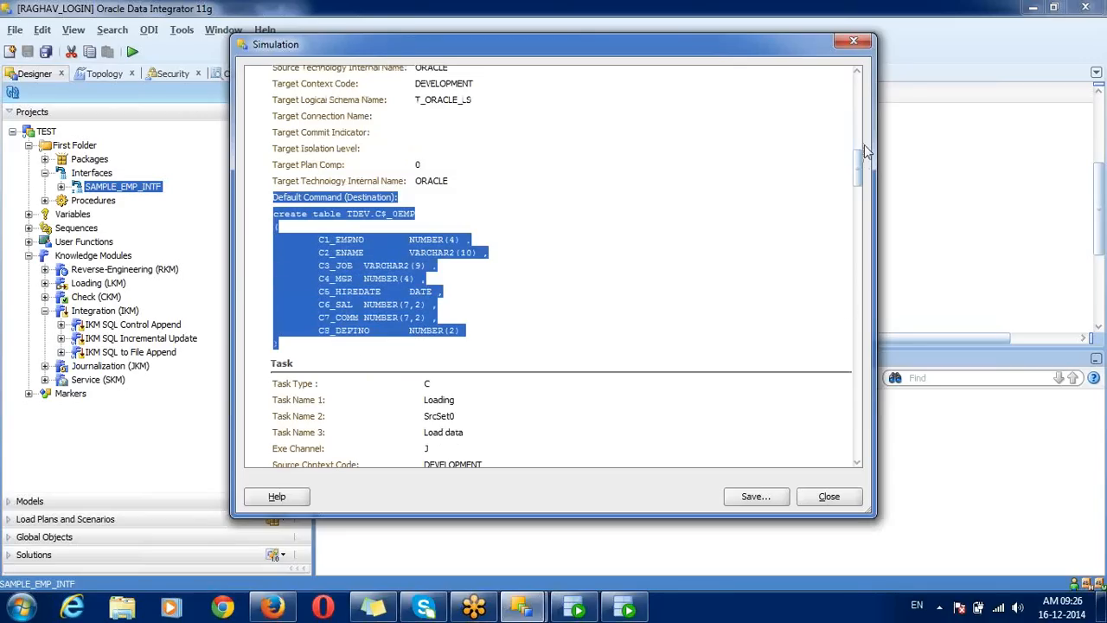
drag(861, 164, 860, 222)
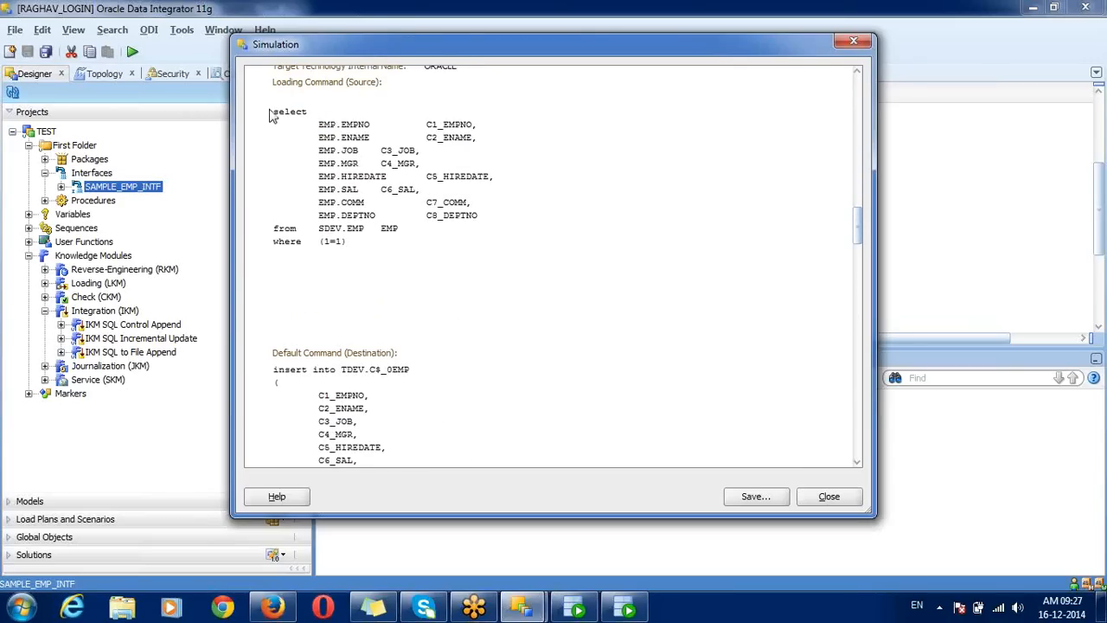
drag(272, 81, 411, 249)
click(411, 251)
Step: Examine the load insert from SDEV.EMP and the delete from TDEV.EMP command
double_click(326, 231)
drag(859, 230, 859, 261)
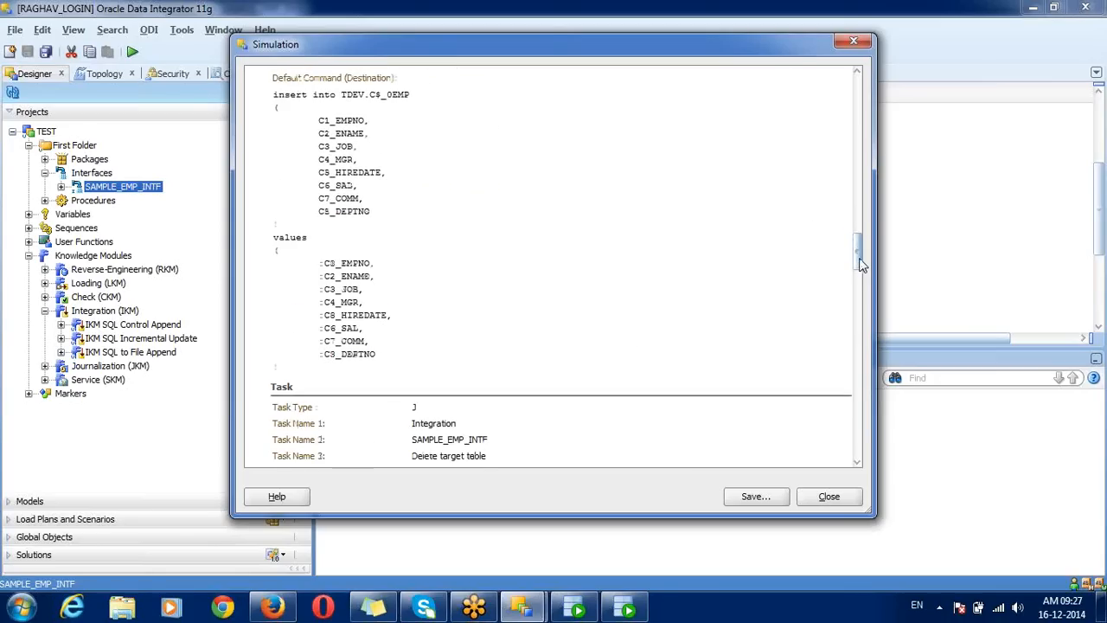
drag(273, 102, 400, 383)
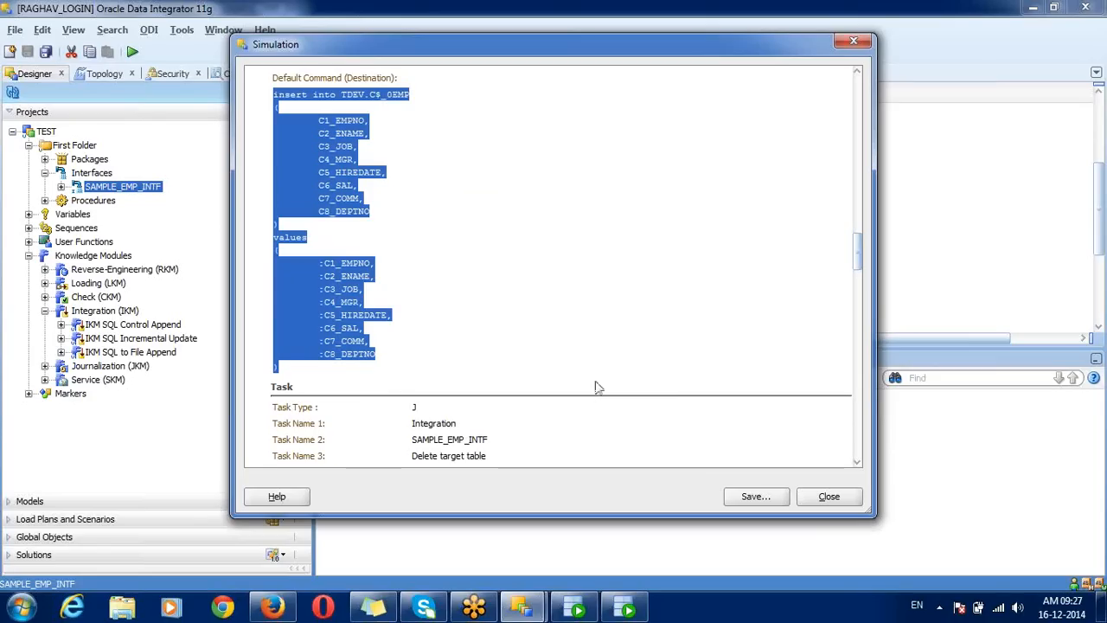
drag(859, 250, 859, 294)
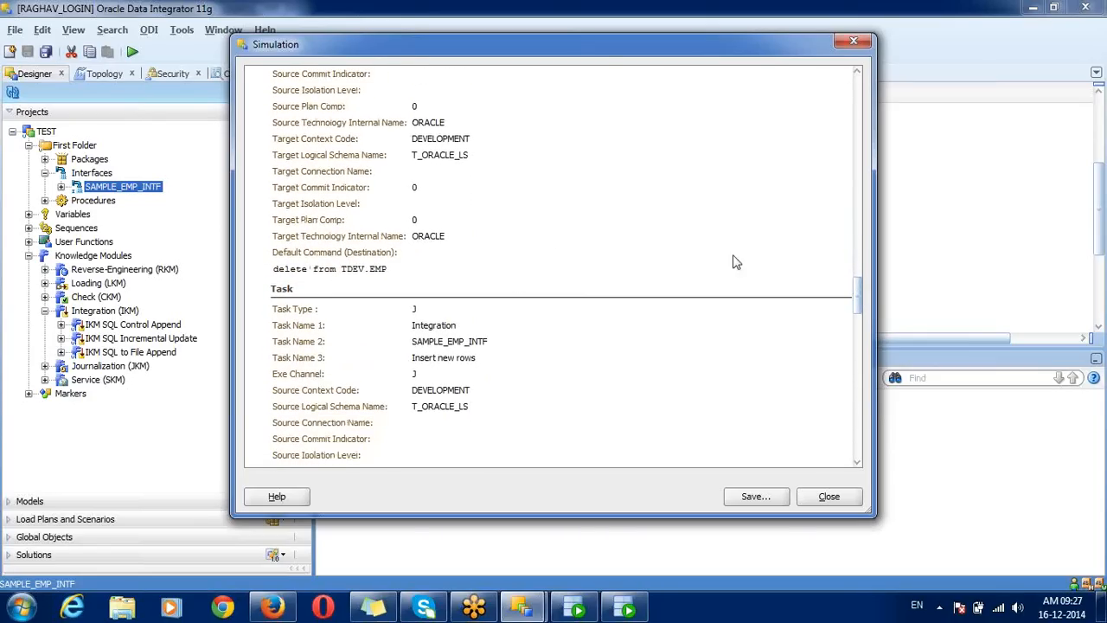
double_click(353, 272)
triple_click(351, 272)
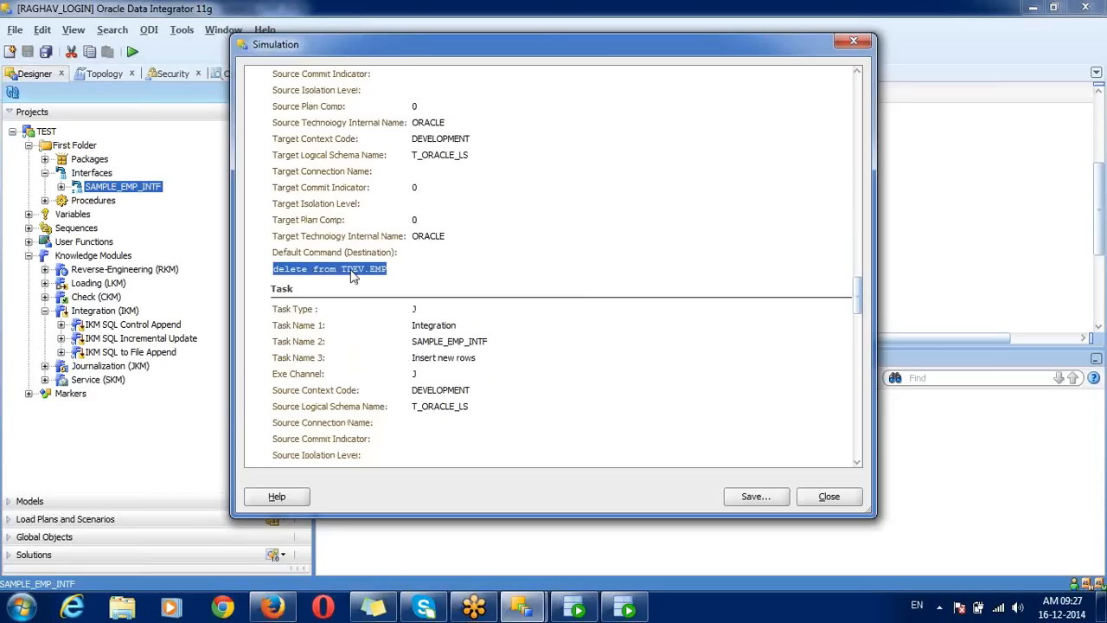
click(351, 272)
double_click(351, 272)
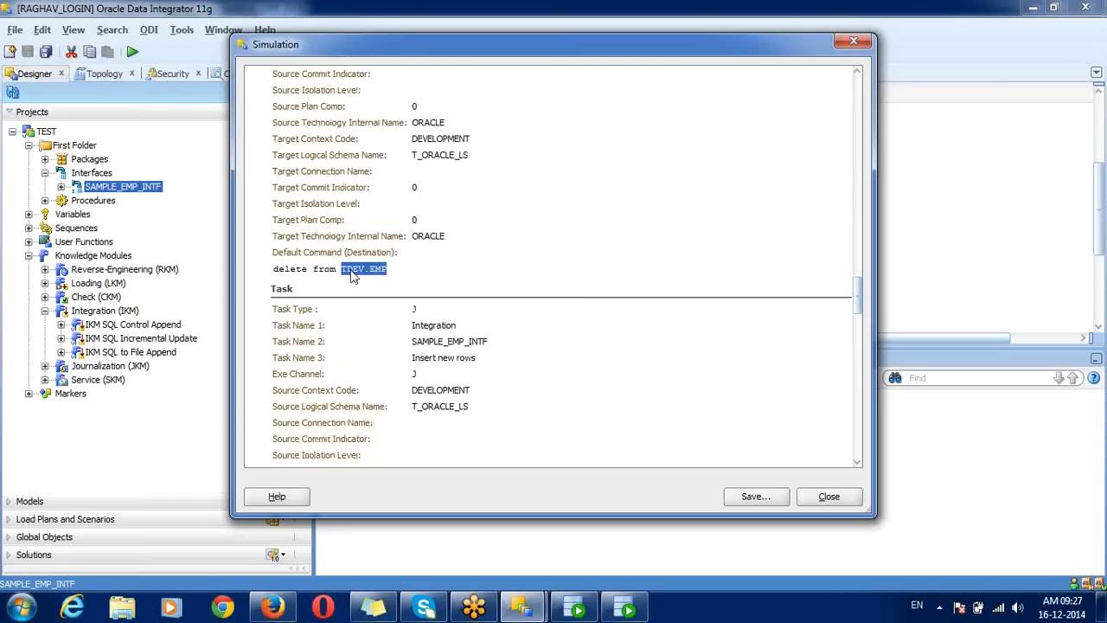
click(351, 272)
triple_click(352, 272)
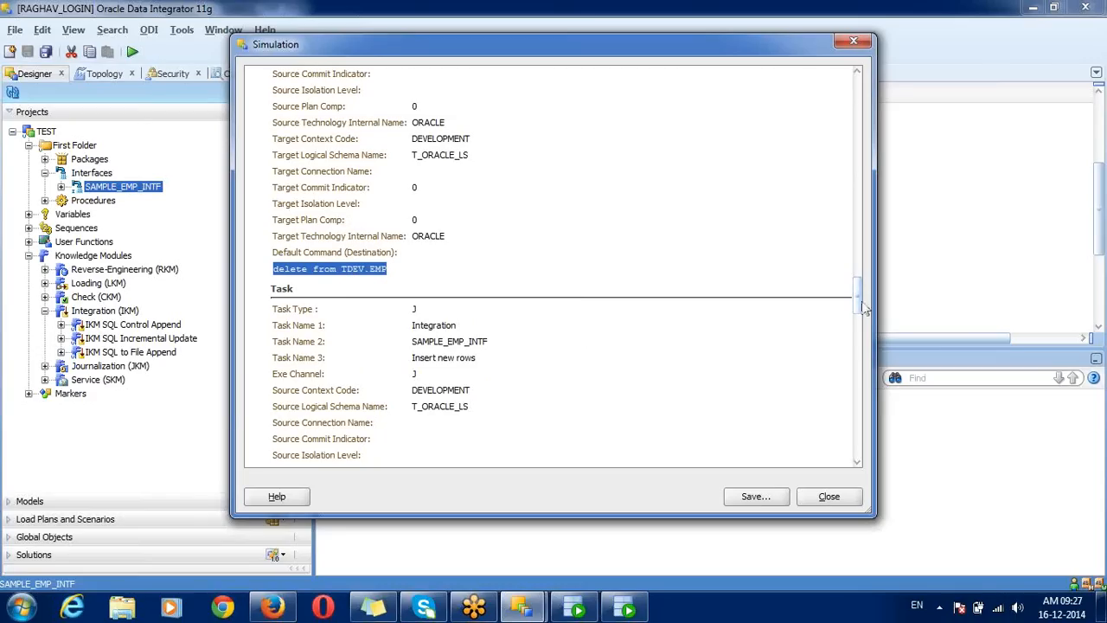
Step: Highlight the insert into TDEV.EMP column list and the C$_0EMP work table in its from clause
drag(861, 305, 860, 346)
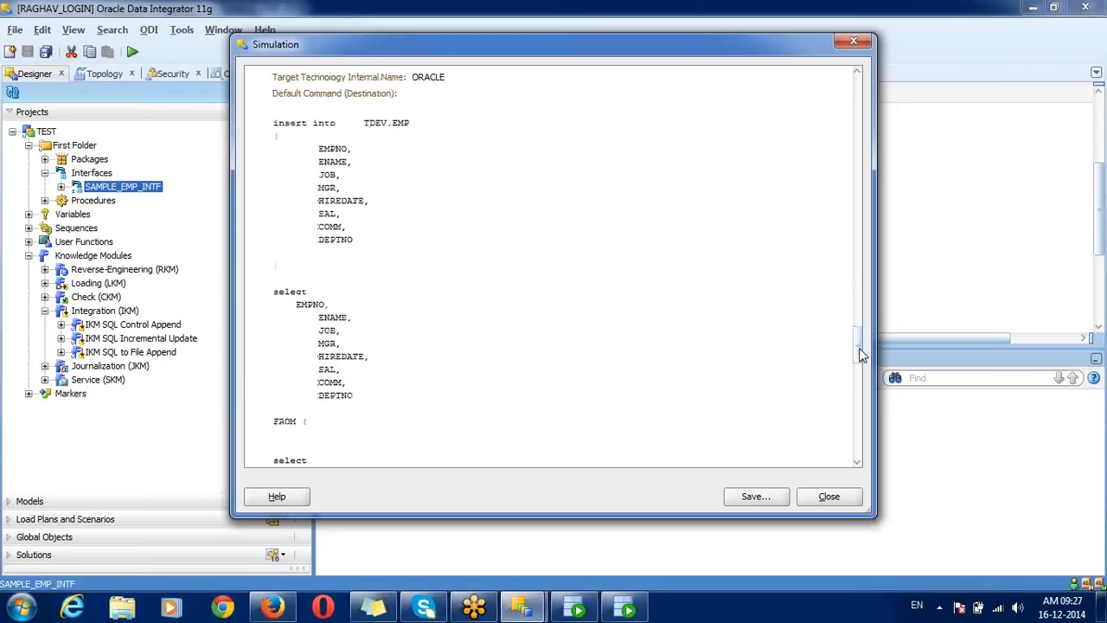
drag(273, 128, 324, 269)
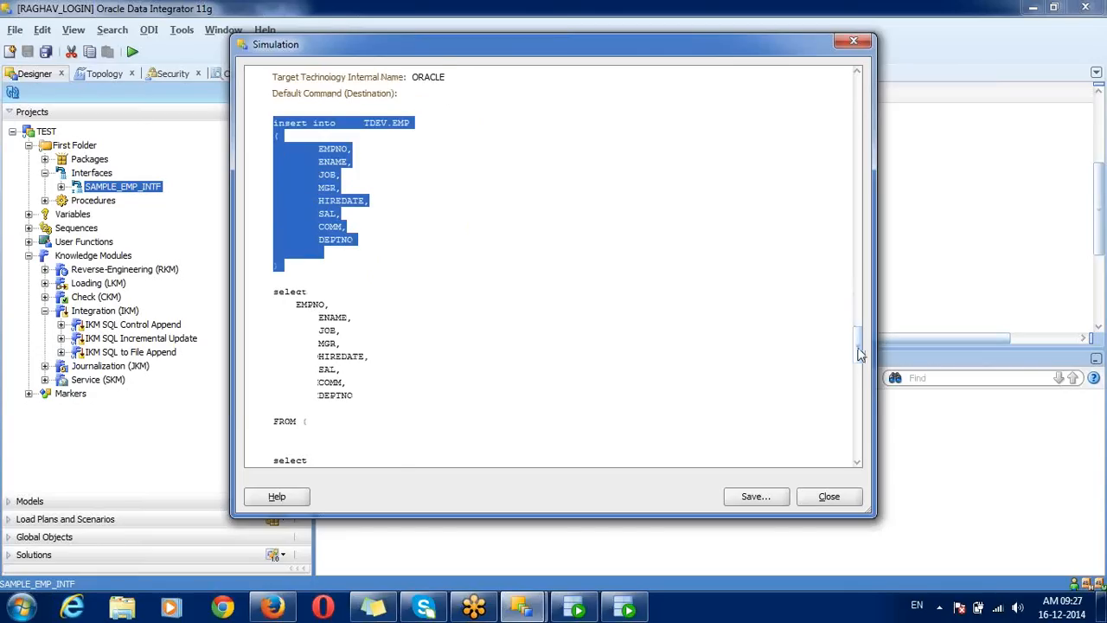
drag(856, 361, 865, 382)
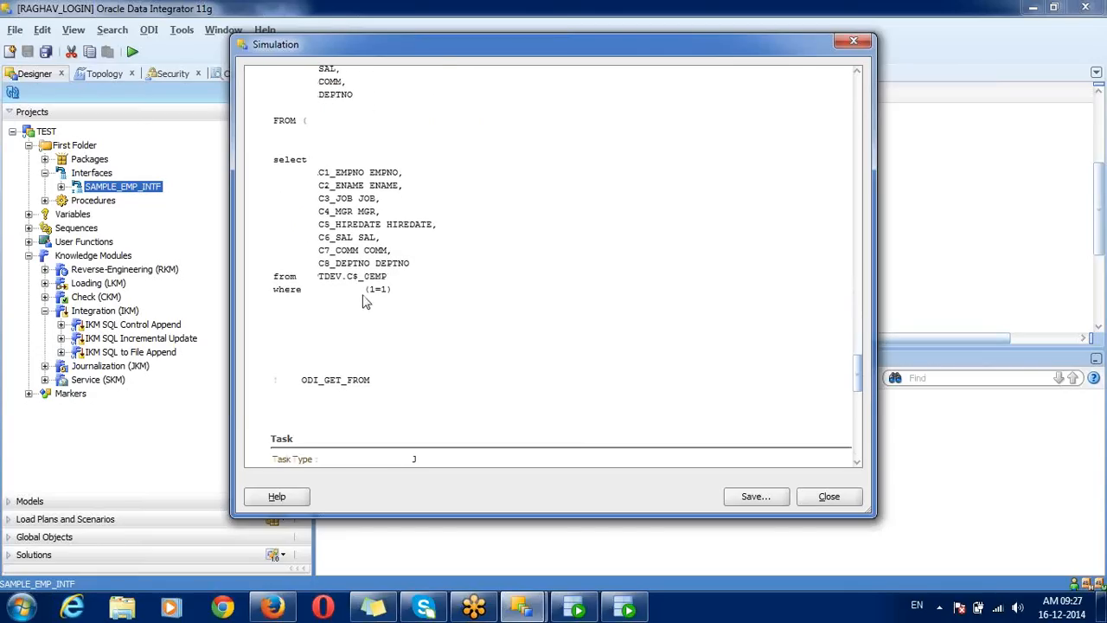
drag(352, 281, 387, 288)
Step: Pick HTML in Save Report, cancel without saving, and close the Simulation window
click(771, 499)
click(538, 170)
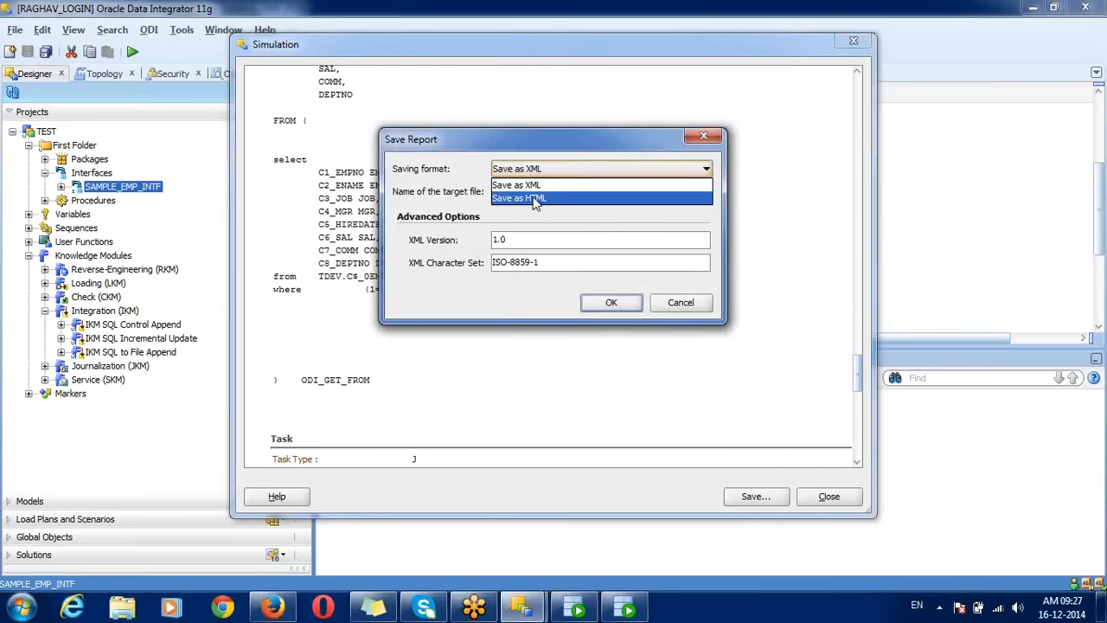
click(536, 199)
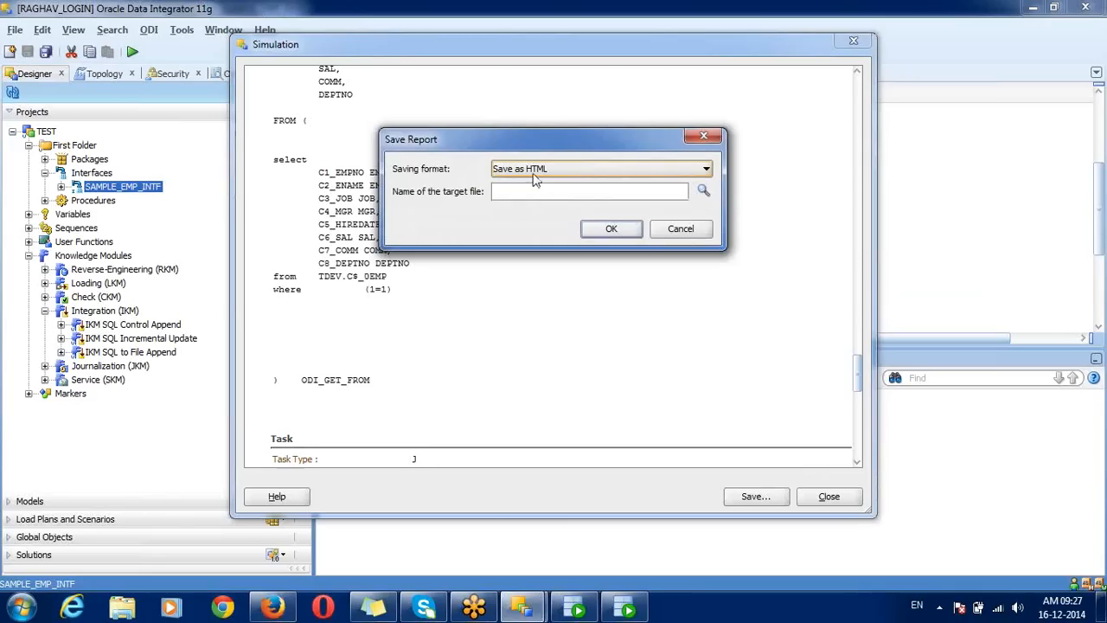
click(536, 173)
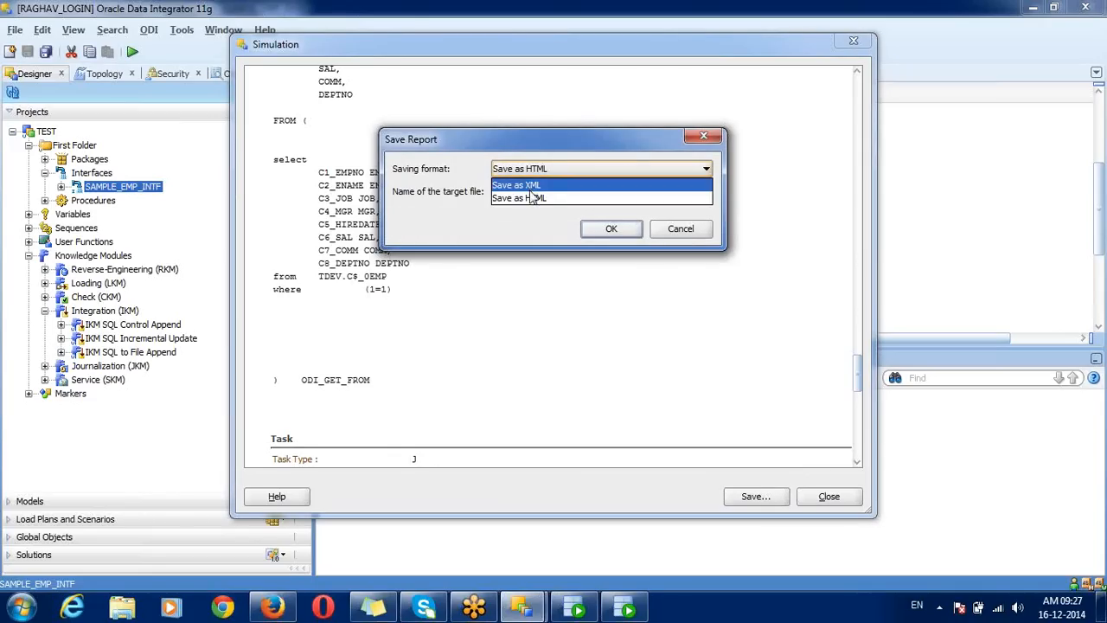
click(534, 198)
click(548, 189)
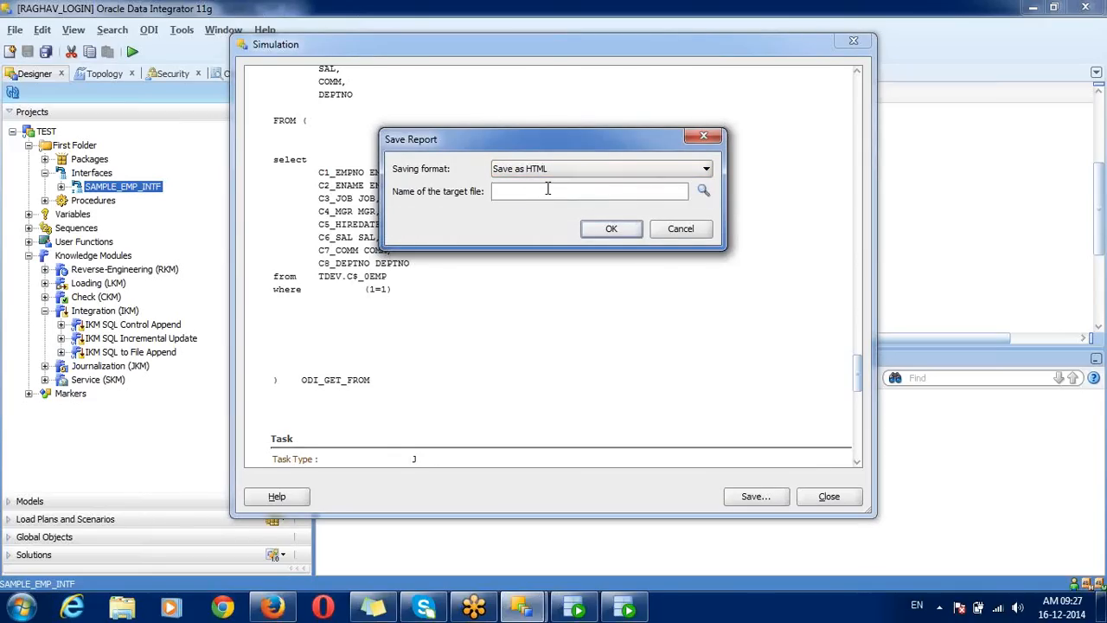
click(680, 228)
click(829, 497)
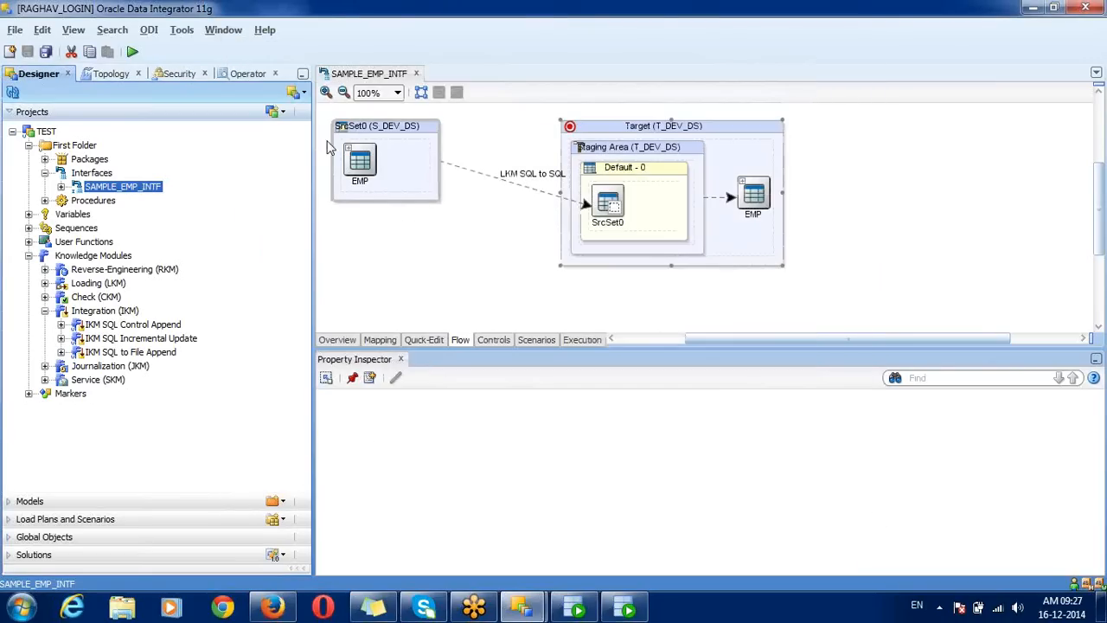
Step: Run SAMPLE_EMP_INTF for real in DEVELOPMENT at log level 5 and acknowledge Session started
click(132, 53)
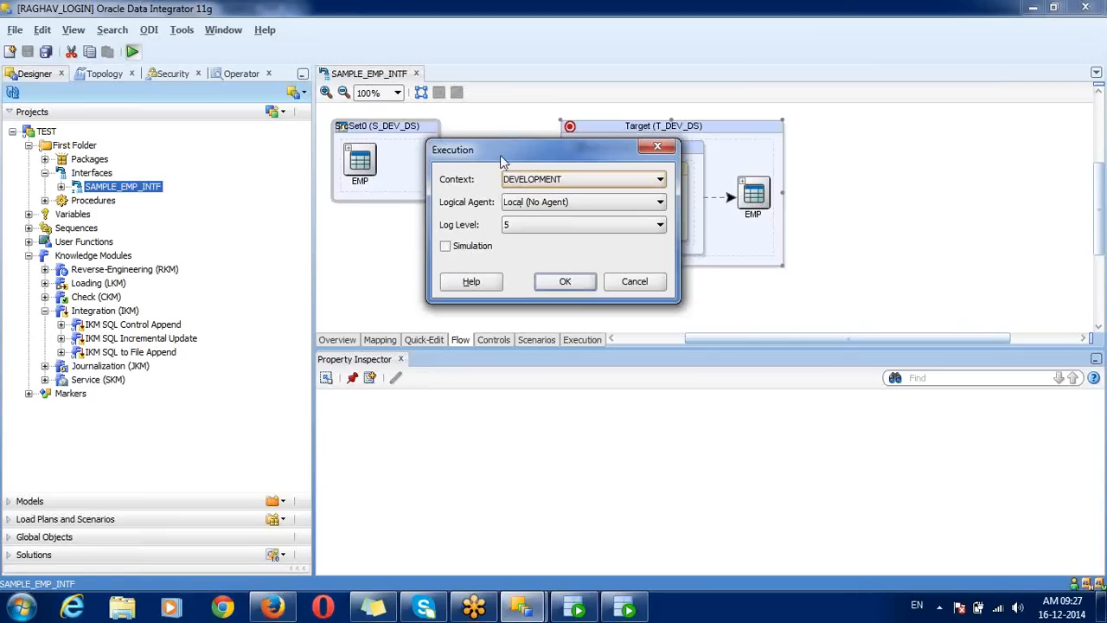
click(512, 228)
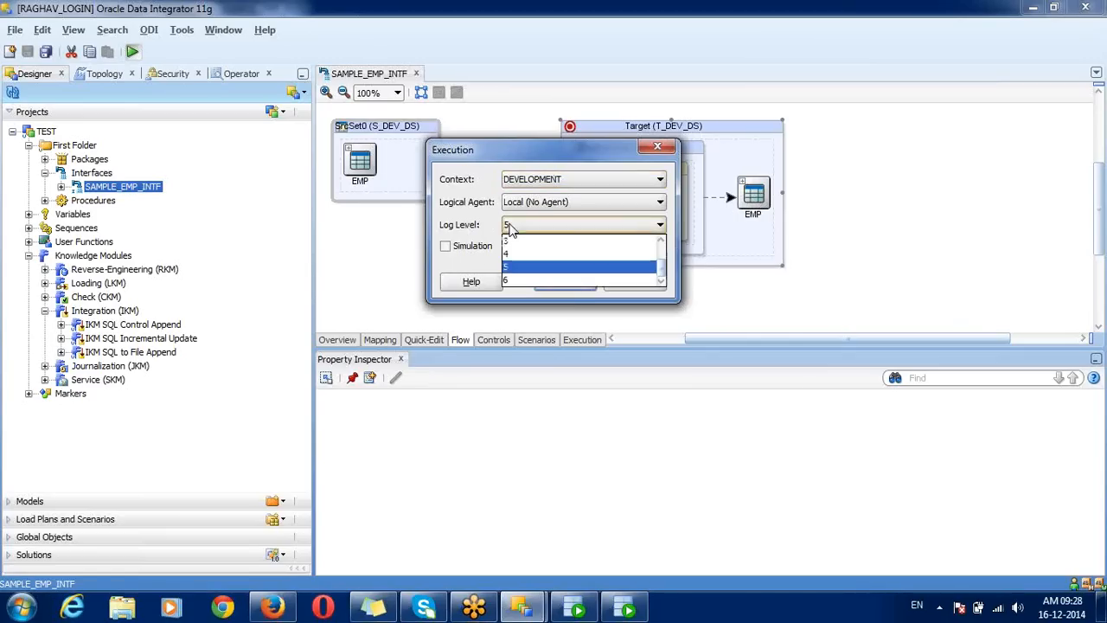
click(520, 268)
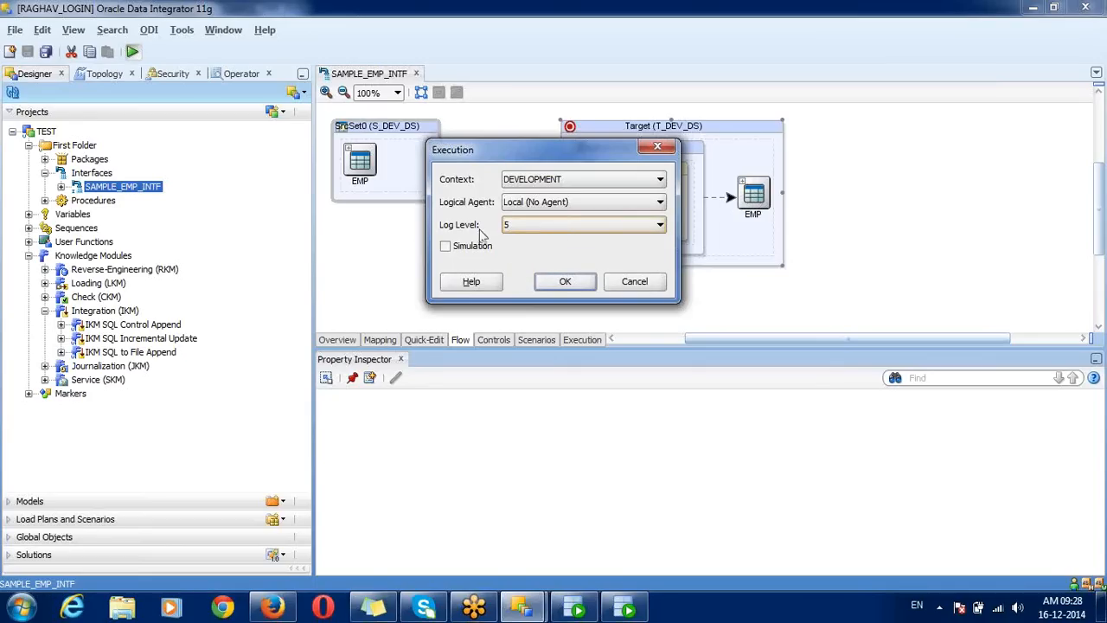
click(564, 283)
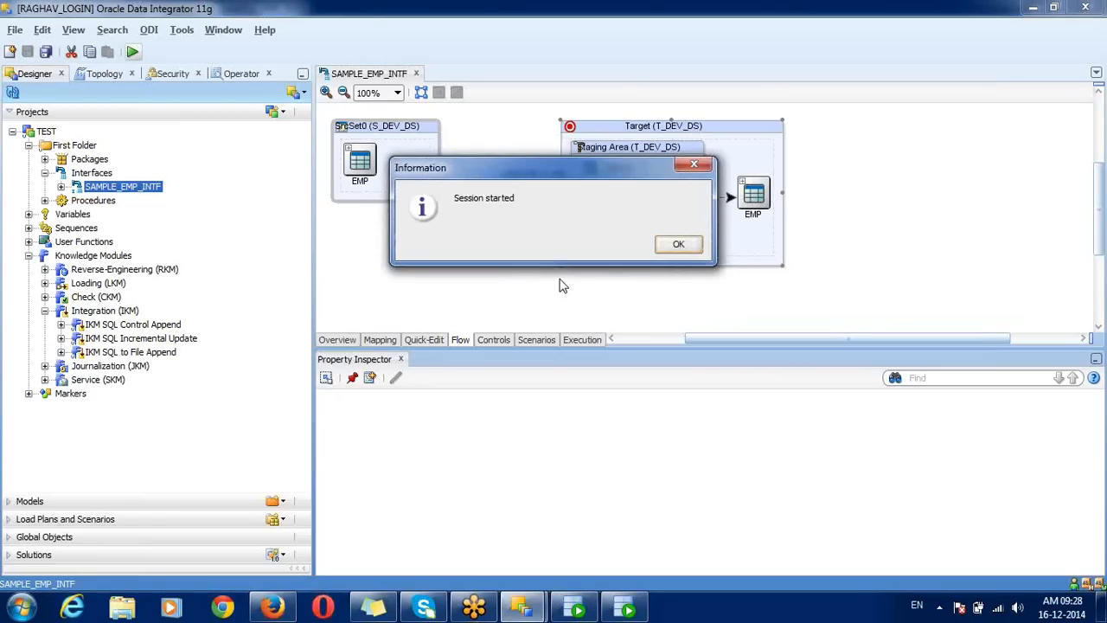
drag(516, 173, 393, 157)
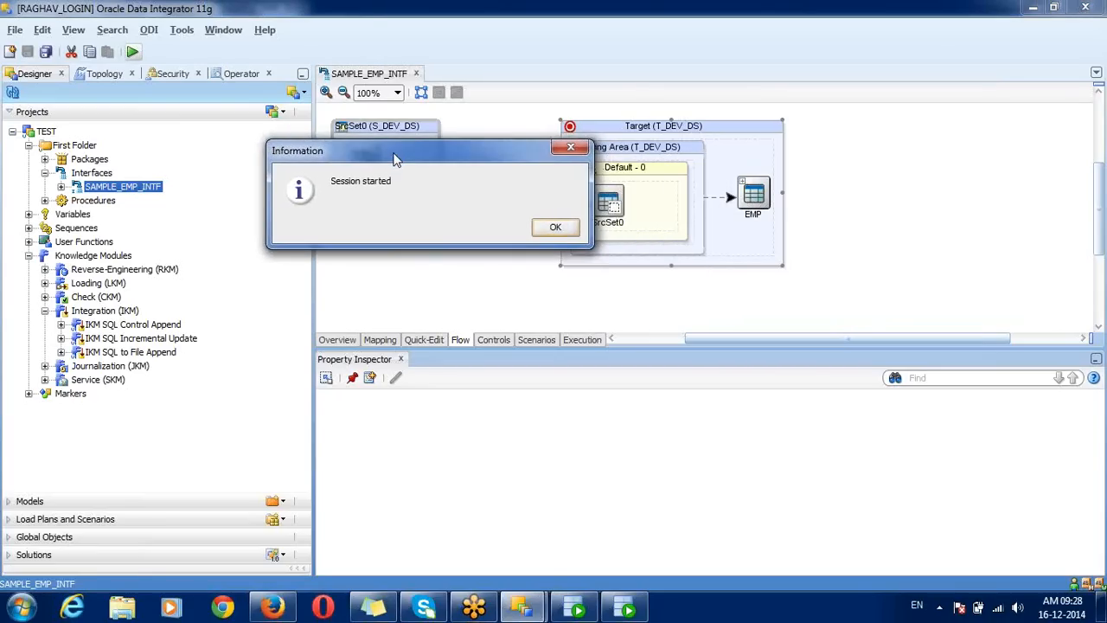
click(558, 229)
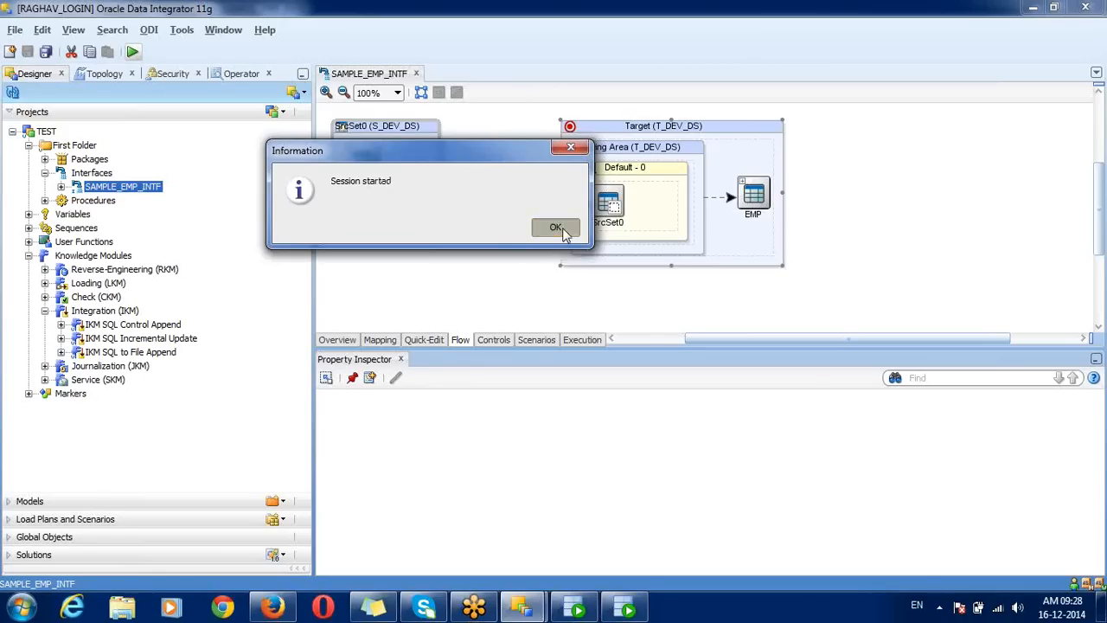
Step: In Operator, expand Date > Today > session 5007 > 1 - SAMPLE_EMP_INTF
click(246, 75)
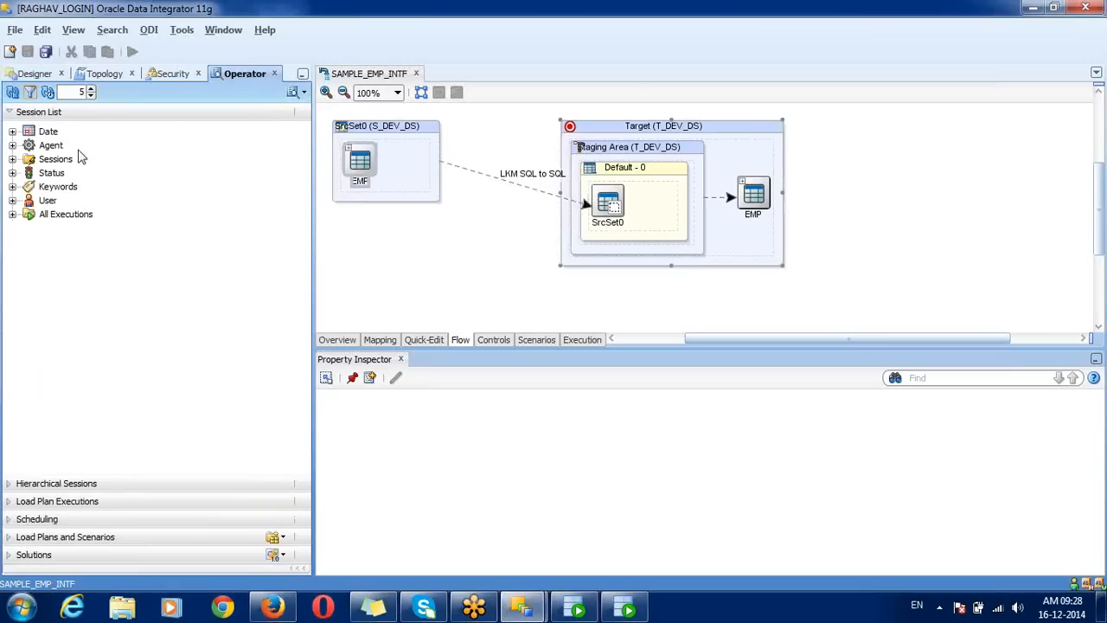
click(12, 131)
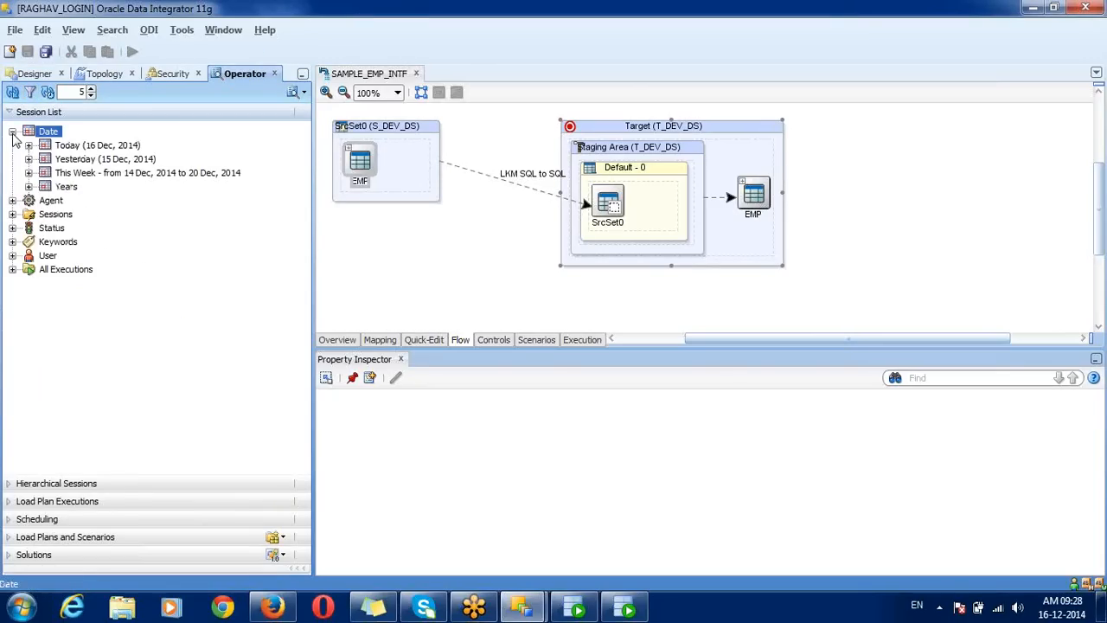
click(29, 145)
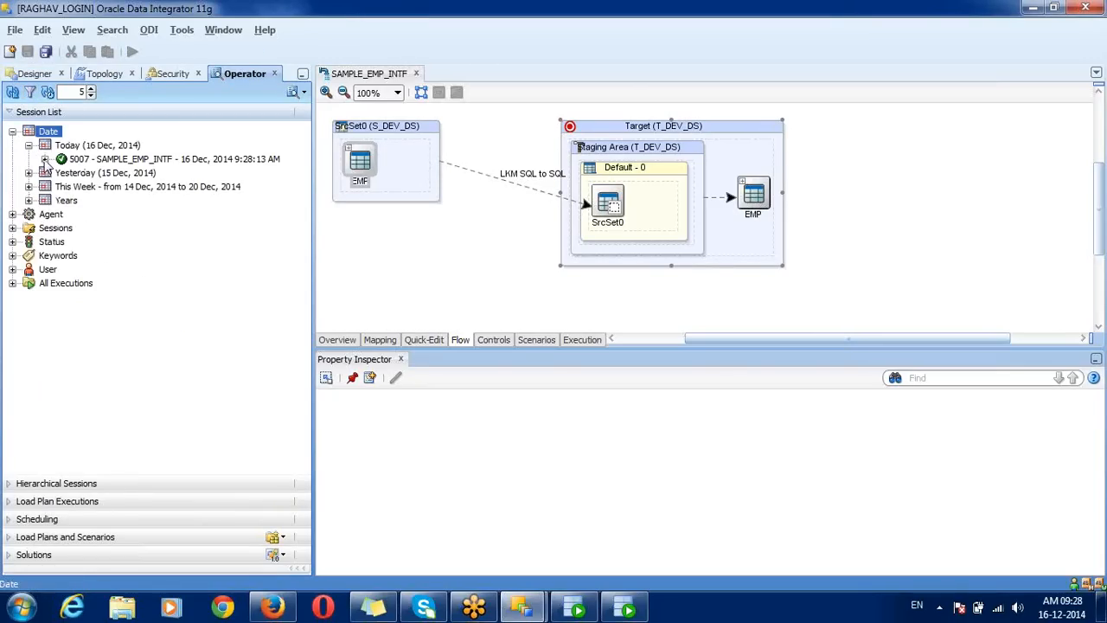
click(44, 159)
click(61, 187)
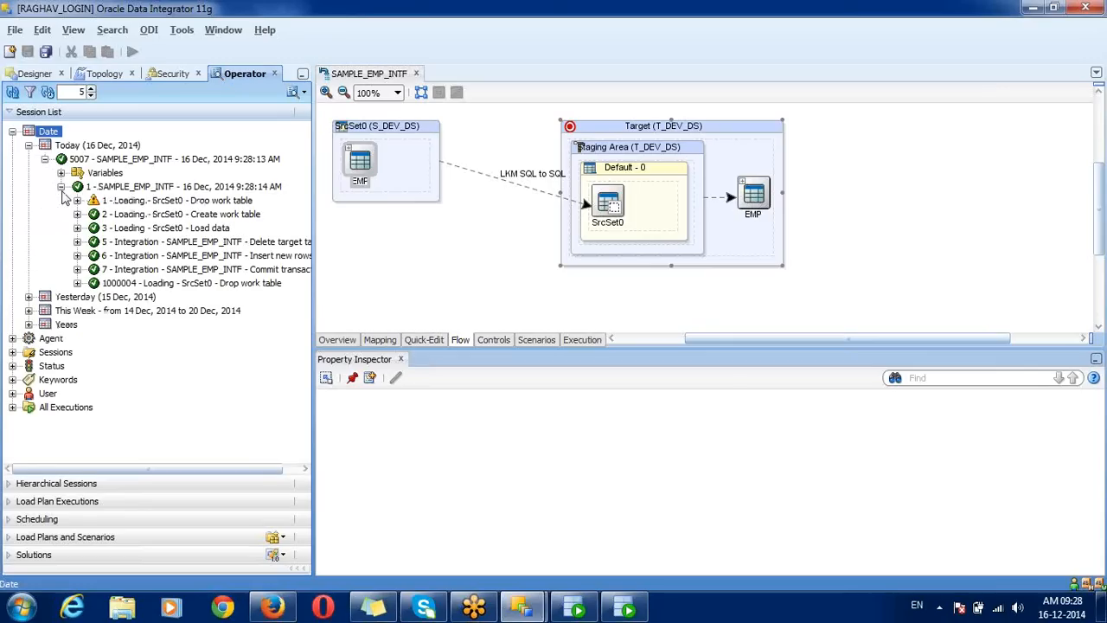
click(198, 163)
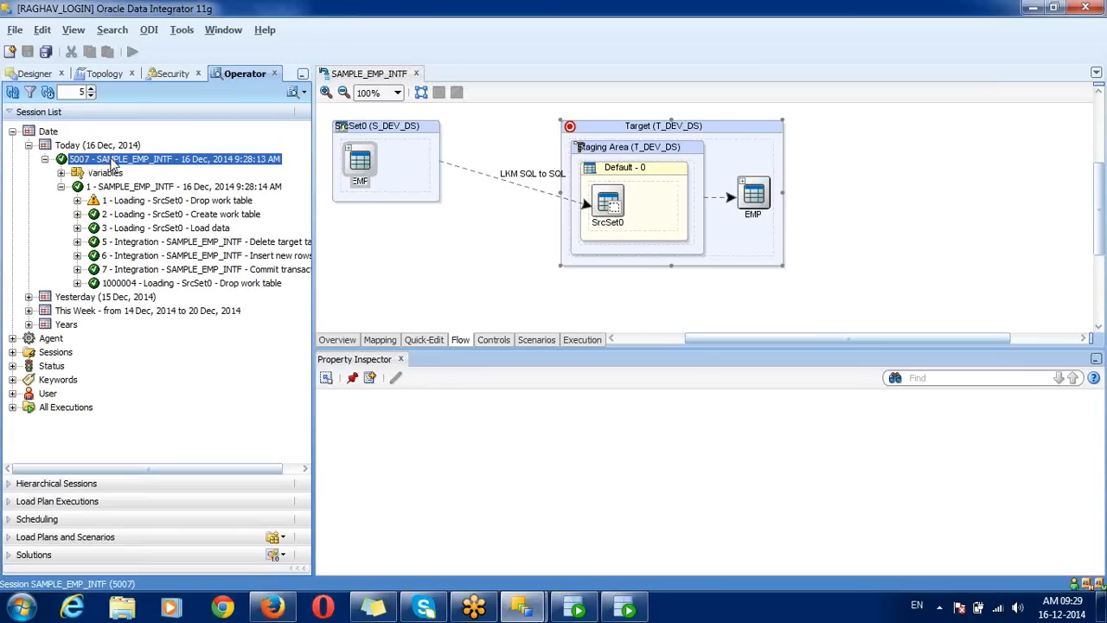
Step: Step through the three Loading and three Integration task rows, ending on Drop work table
click(129, 187)
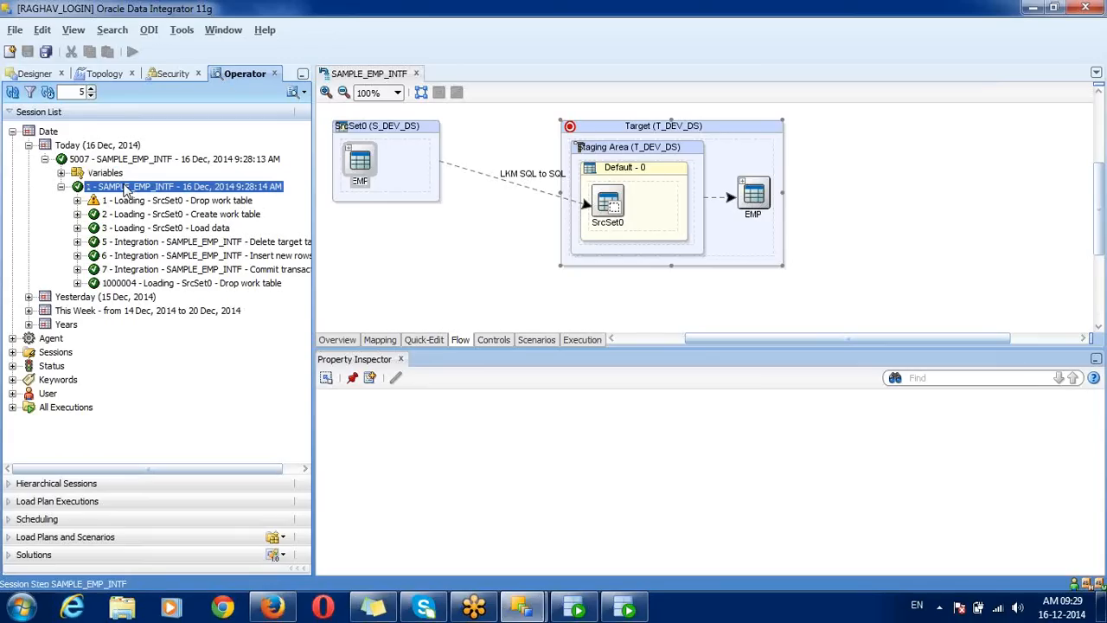
click(122, 204)
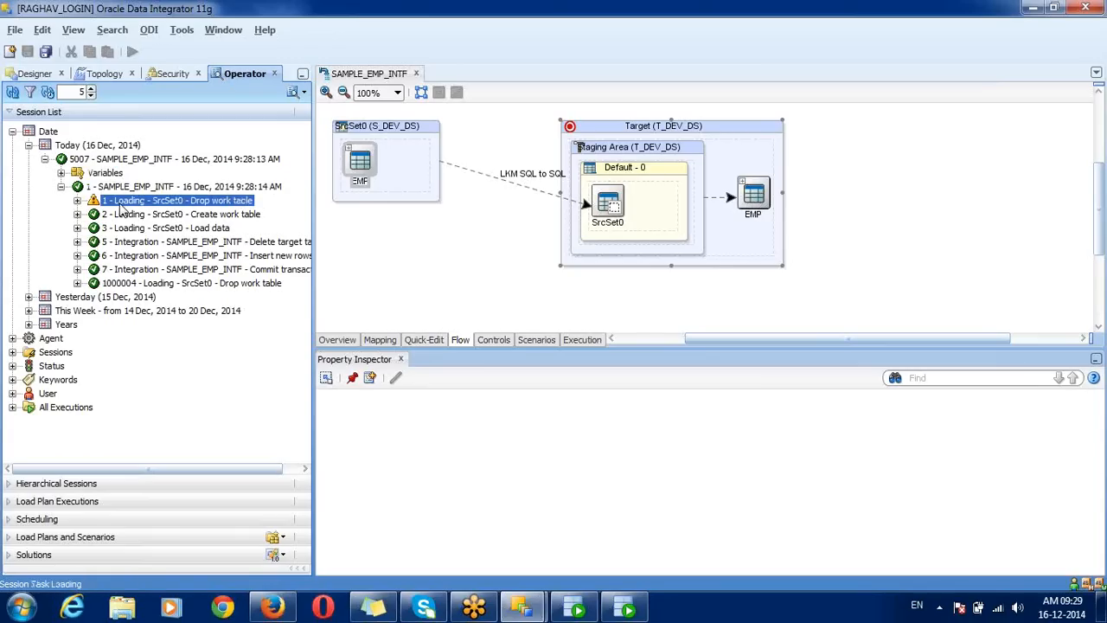
click(126, 230)
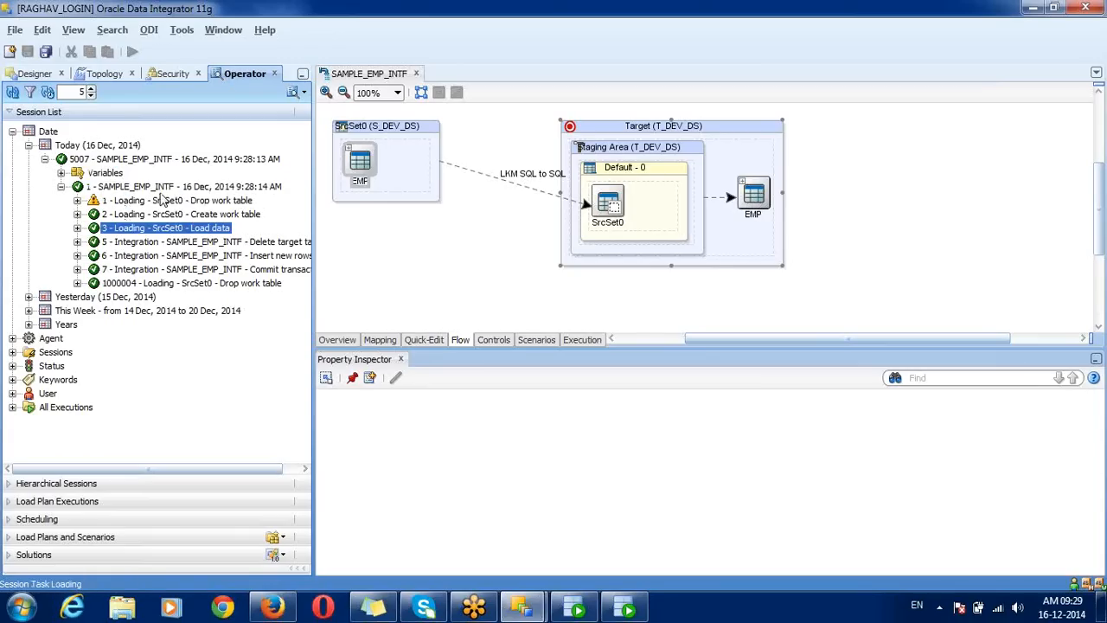
click(165, 204)
key(shift+Down)
key(shift+Down)
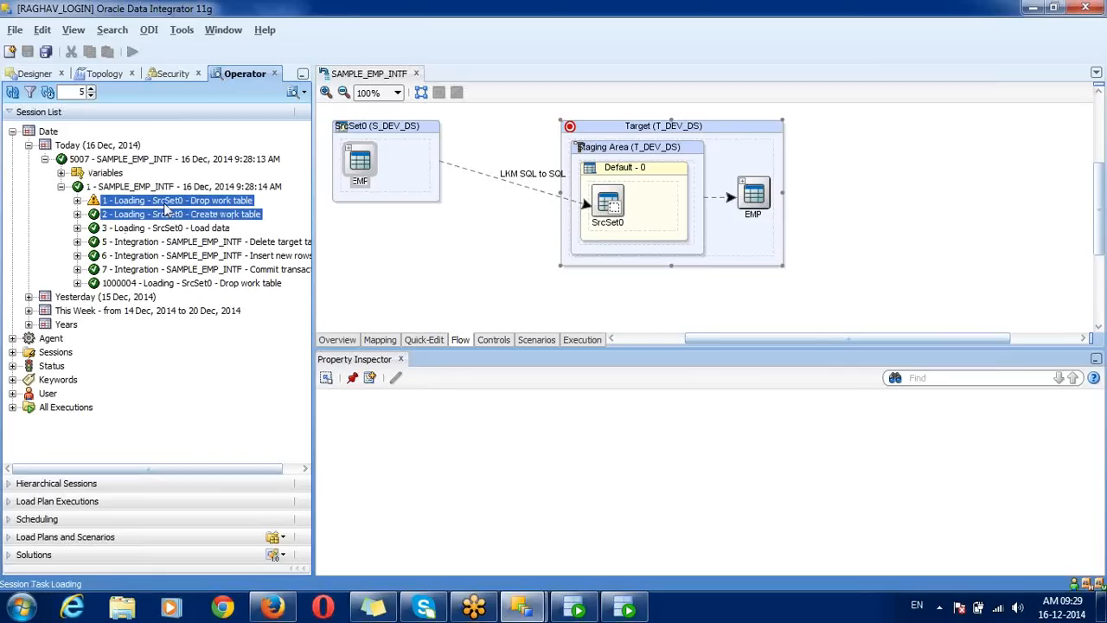
click(165, 243)
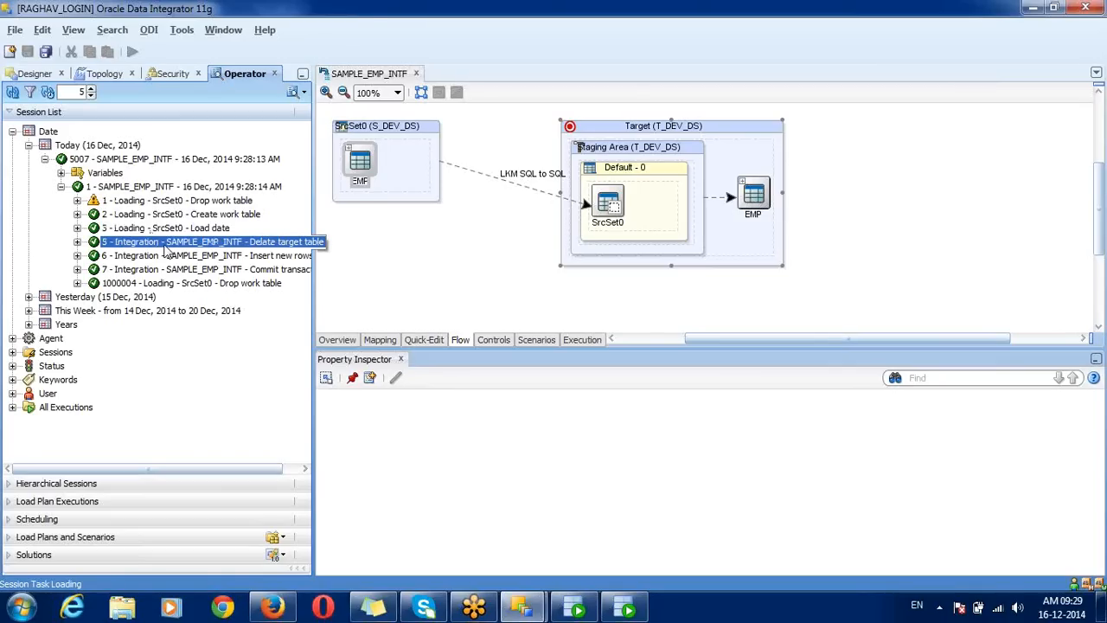
key(shift+Down)
key(shift+Down)
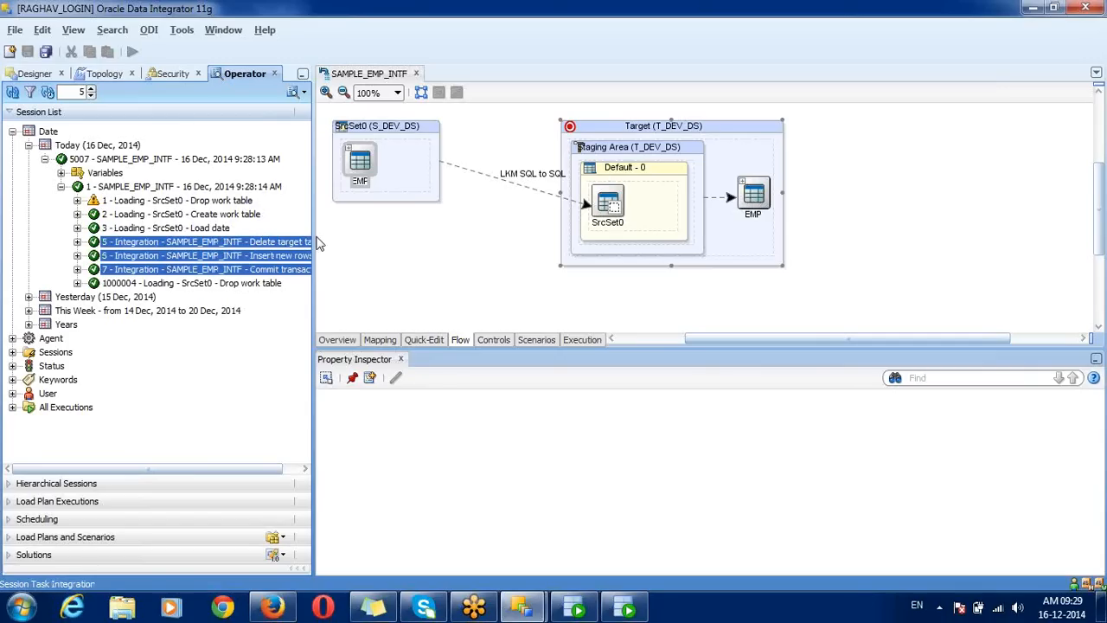
drag(314, 236, 358, 279)
click(189, 204)
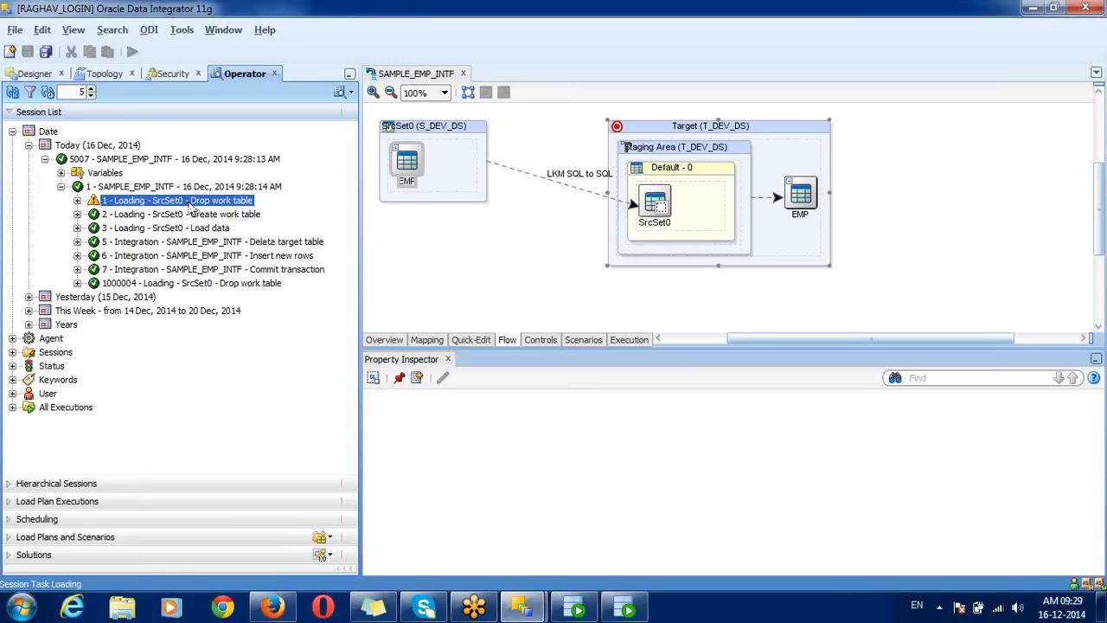
Step: Open the Drop work table task details and check its No. of Updates, start and end times
double_click(189, 205)
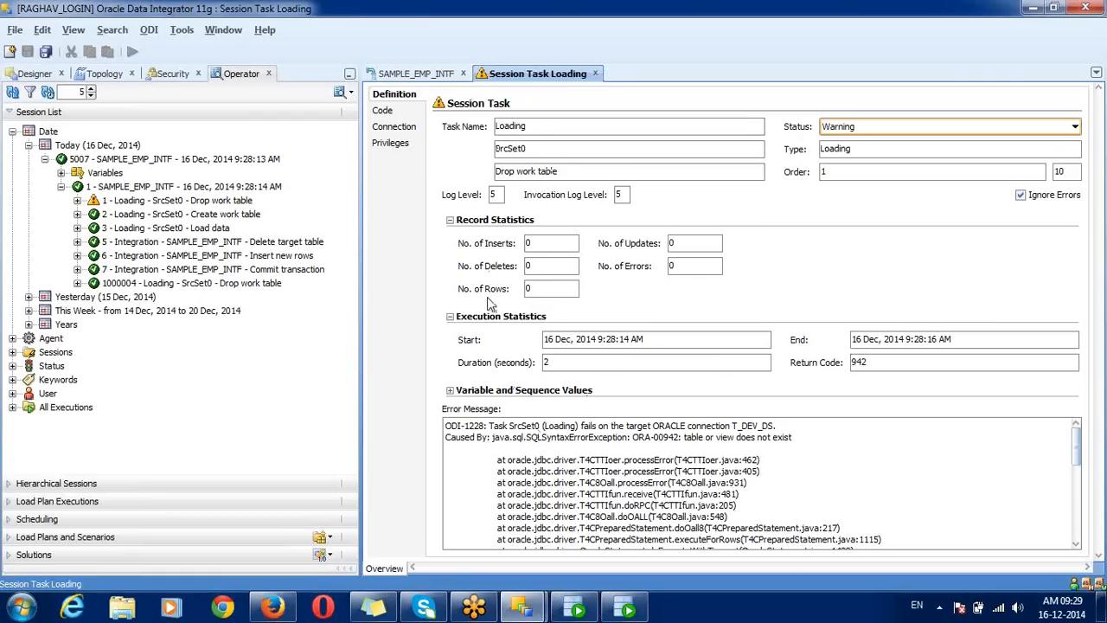
double_click(675, 244)
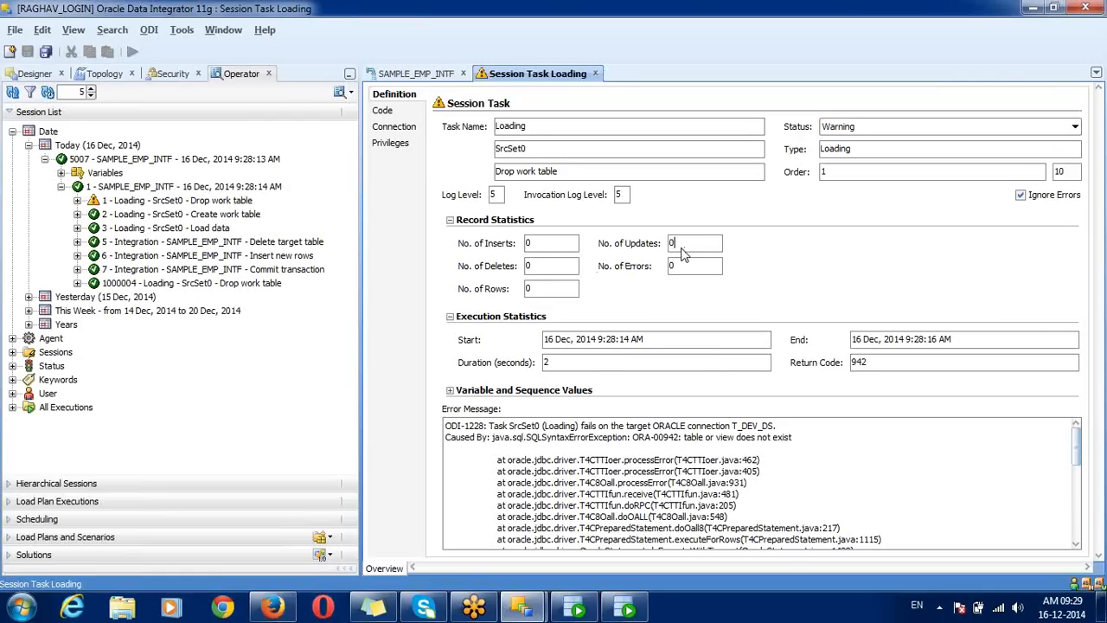
click(216, 202)
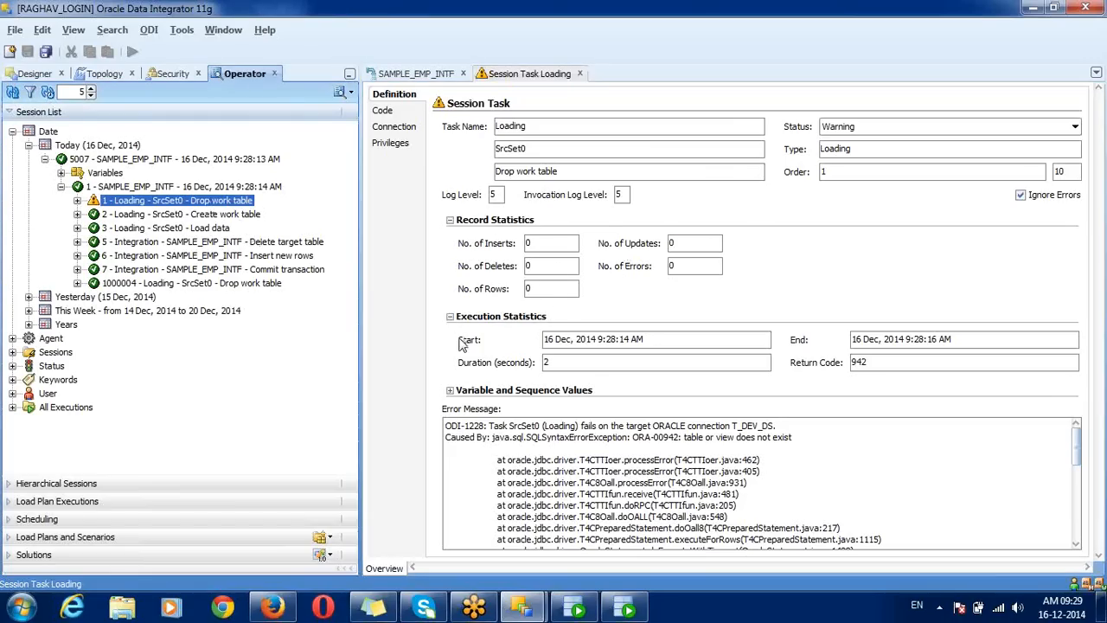
click(560, 344)
triple_click(560, 344)
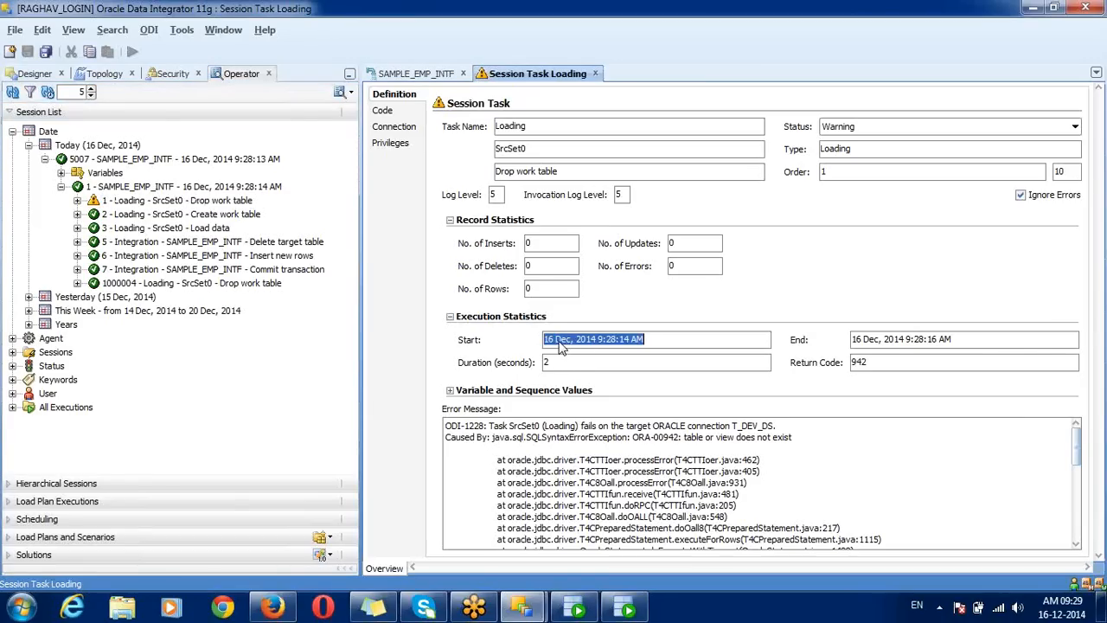
double_click(942, 340)
triple_click(943, 340)
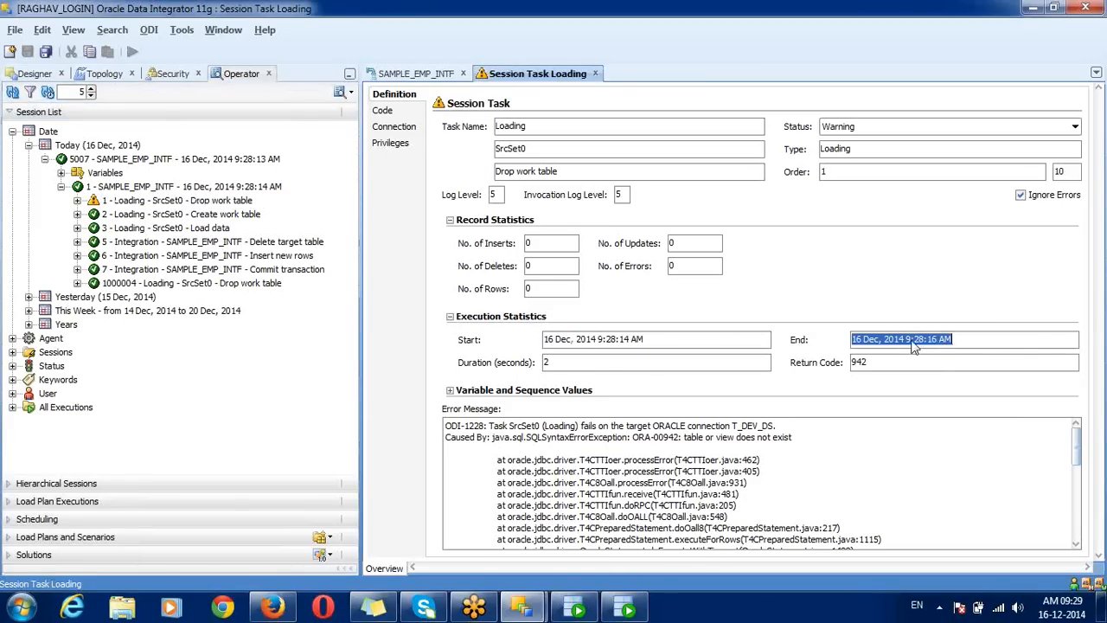
double_click(593, 374)
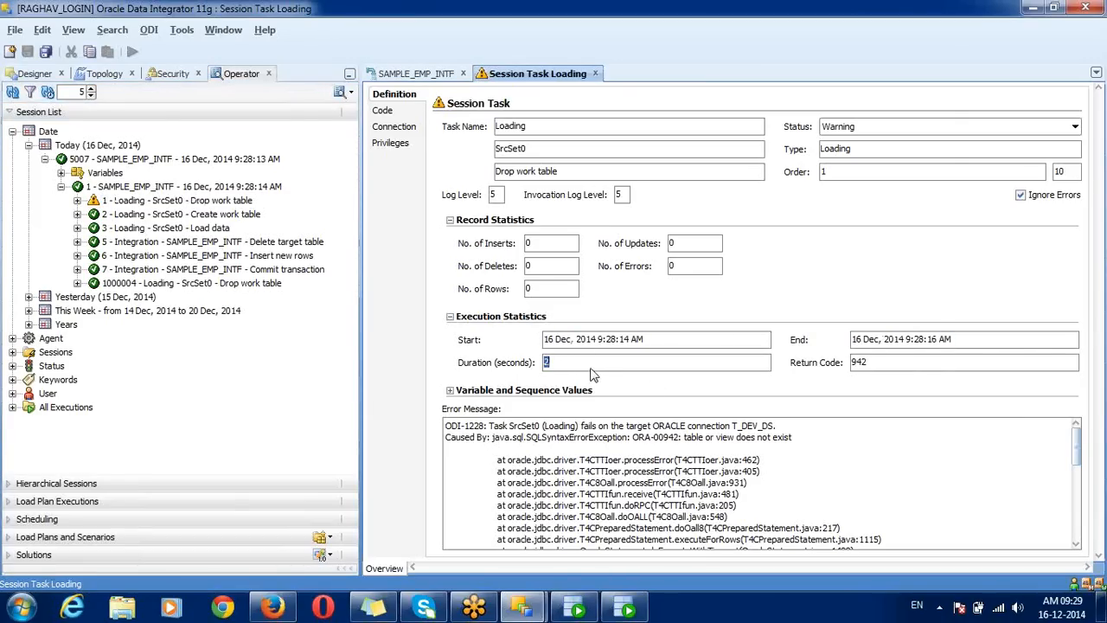
Step: Read the ORA-00942 table or view does not exist error, then select the Create work table task
double_click(562, 441)
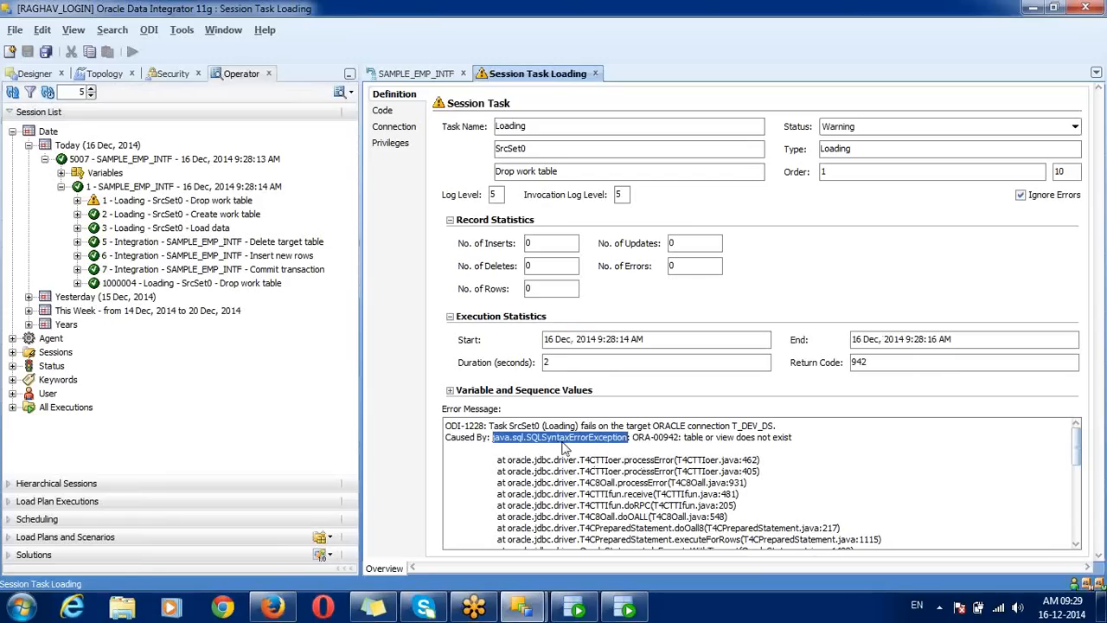
double_click(725, 437)
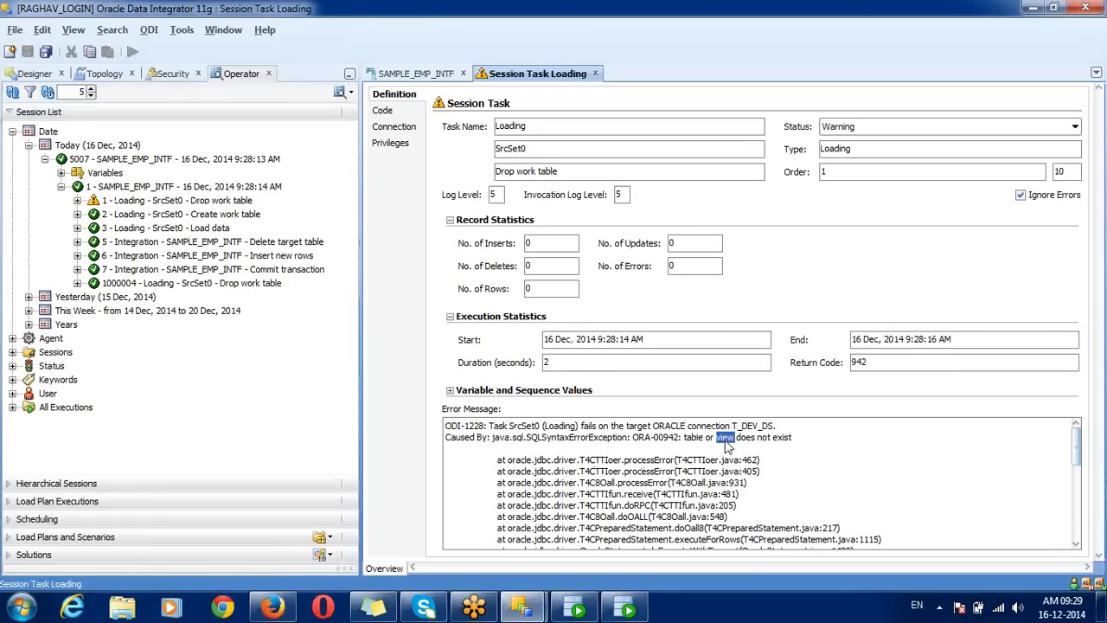
click(227, 201)
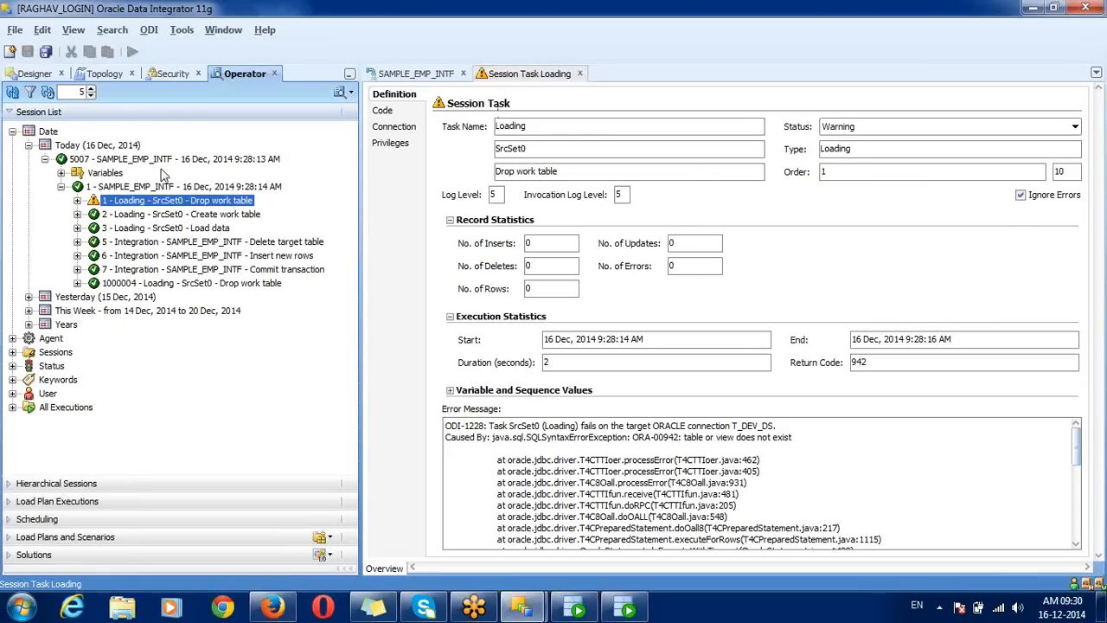
click(135, 217)
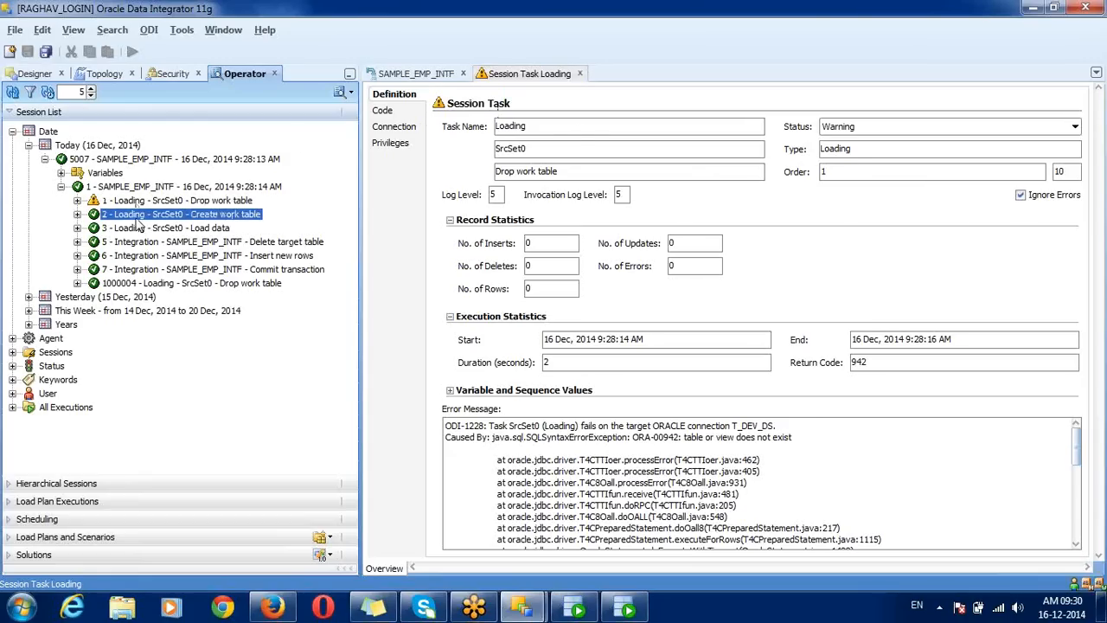
Step: Highlight the drop table TDEV.C$_0EMP statement, then bring up the Create work table task
click(383, 112)
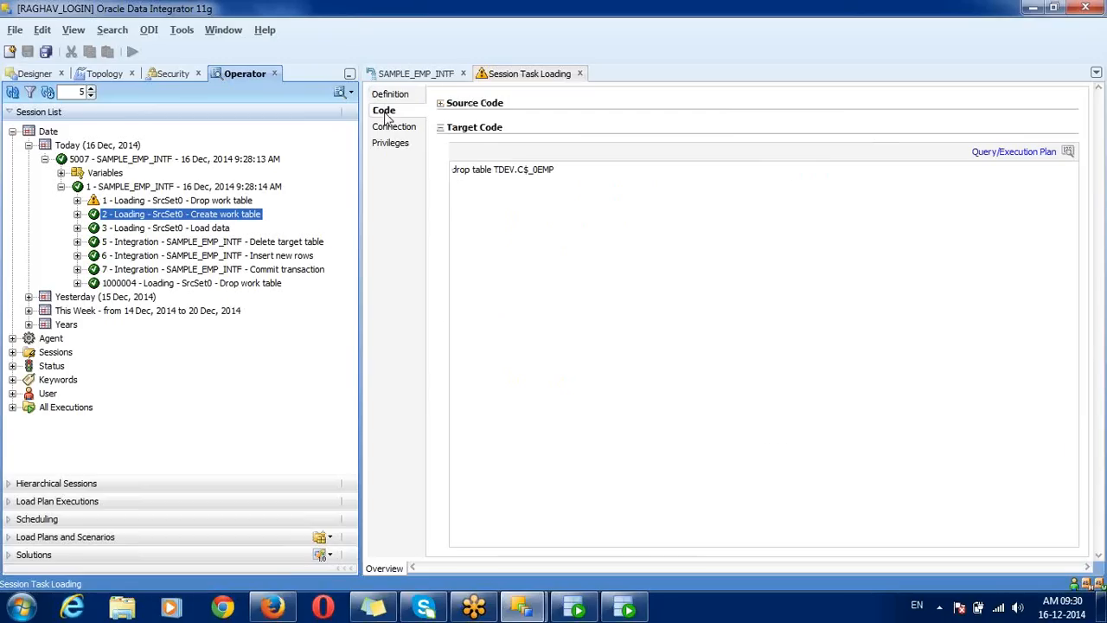
triple_click(499, 170)
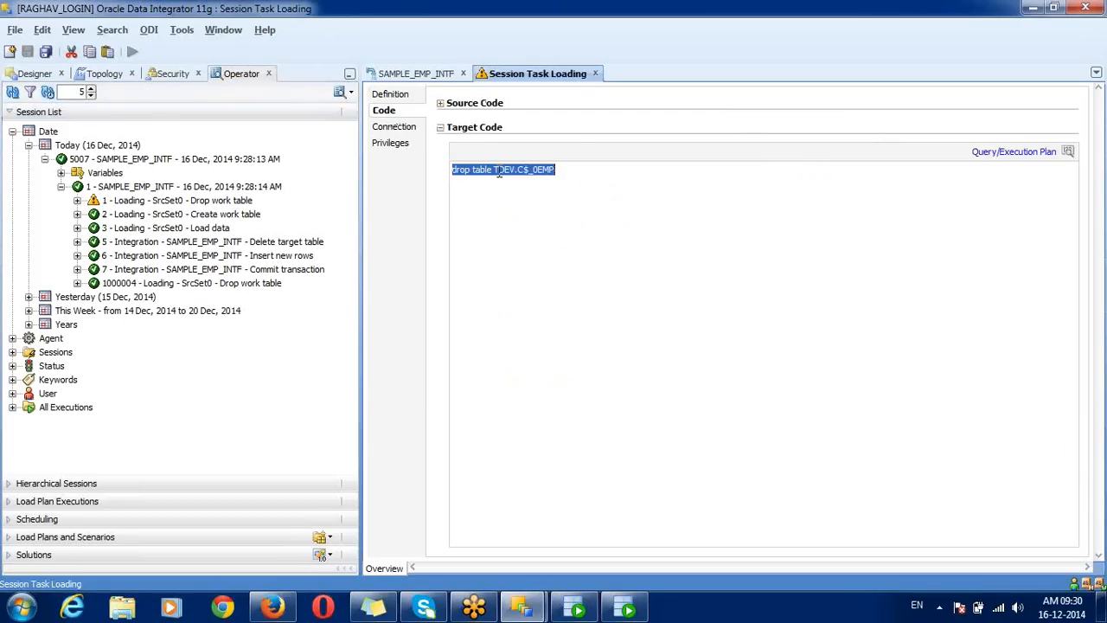
triple_click(499, 172)
triple_click(499, 172)
double_click(536, 172)
drag(522, 172, 536, 179)
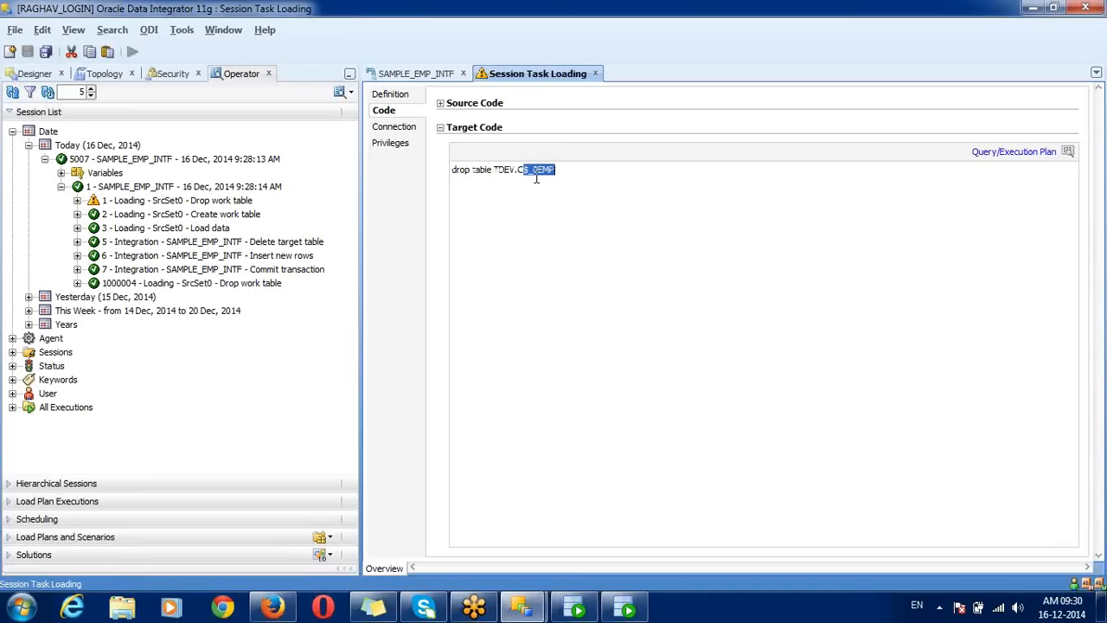
double_click(204, 214)
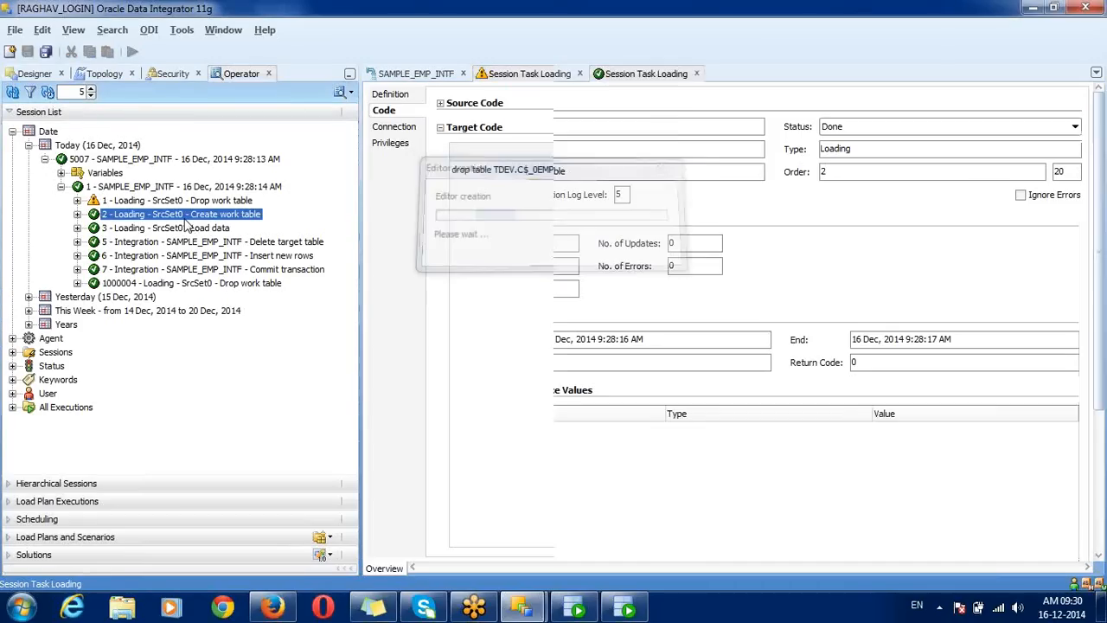
click(221, 216)
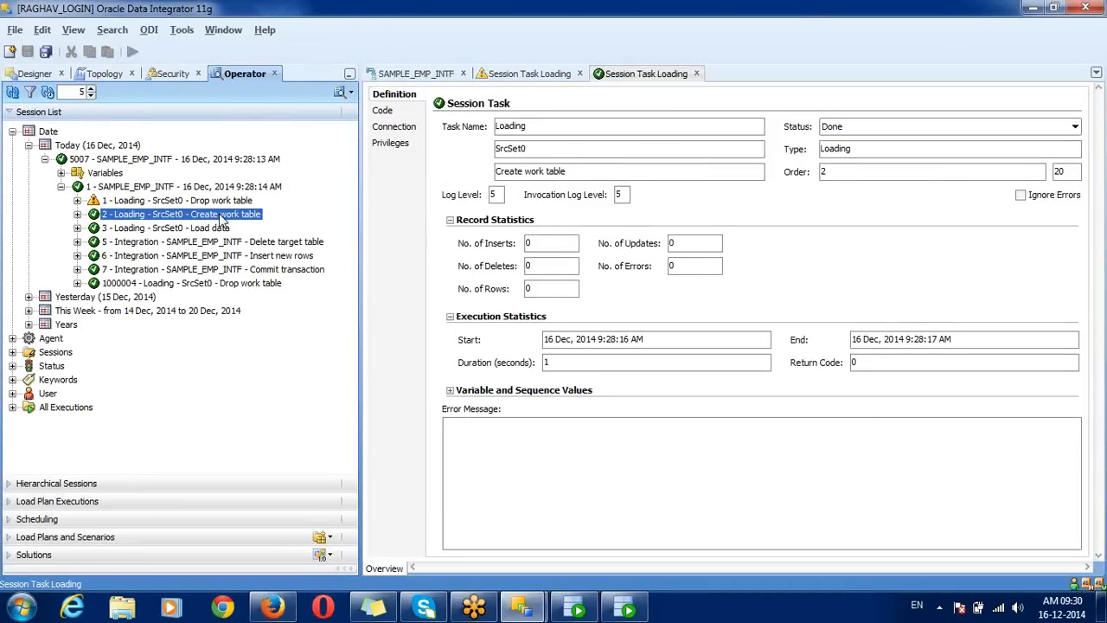
Step: Review the create table SQL, then open the Load data task showing 18 rows processed
click(382, 111)
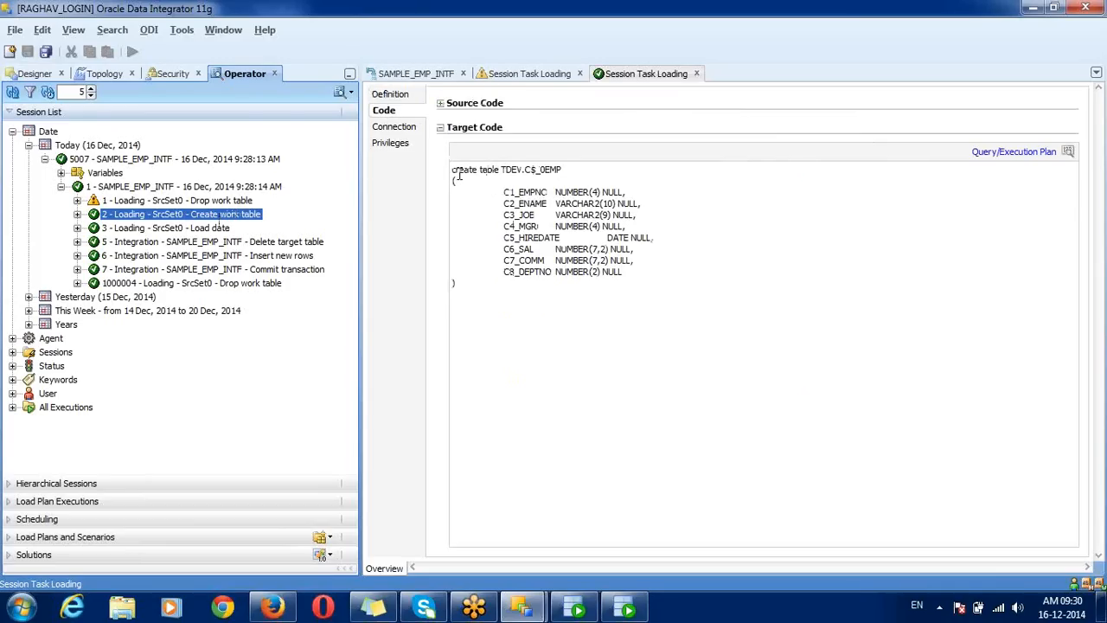
drag(452, 172, 523, 304)
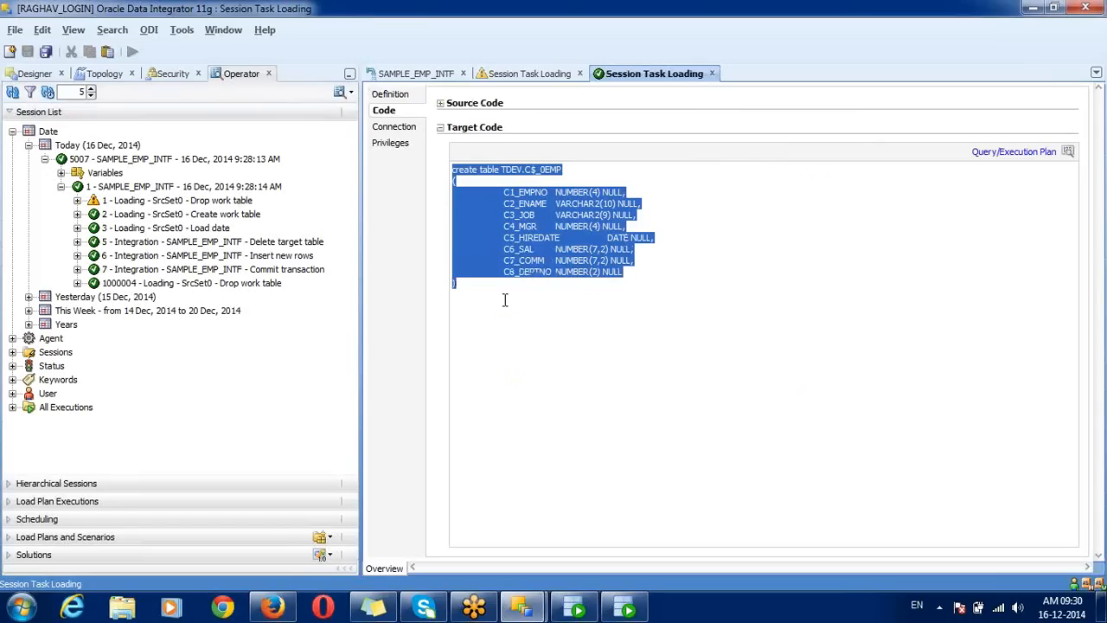
click(218, 229)
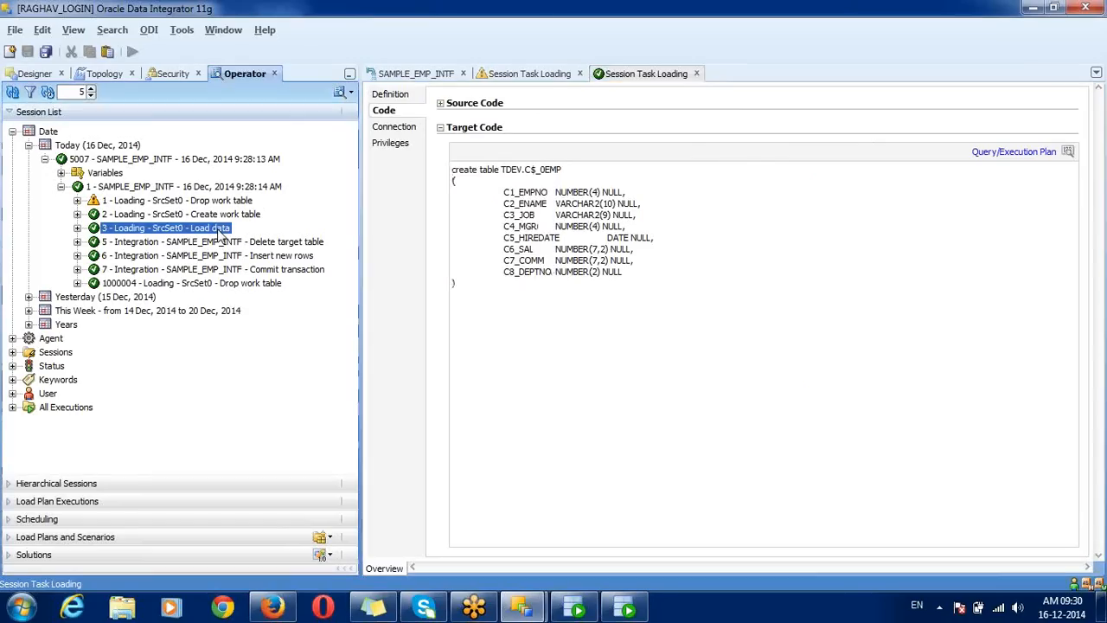
double_click(218, 229)
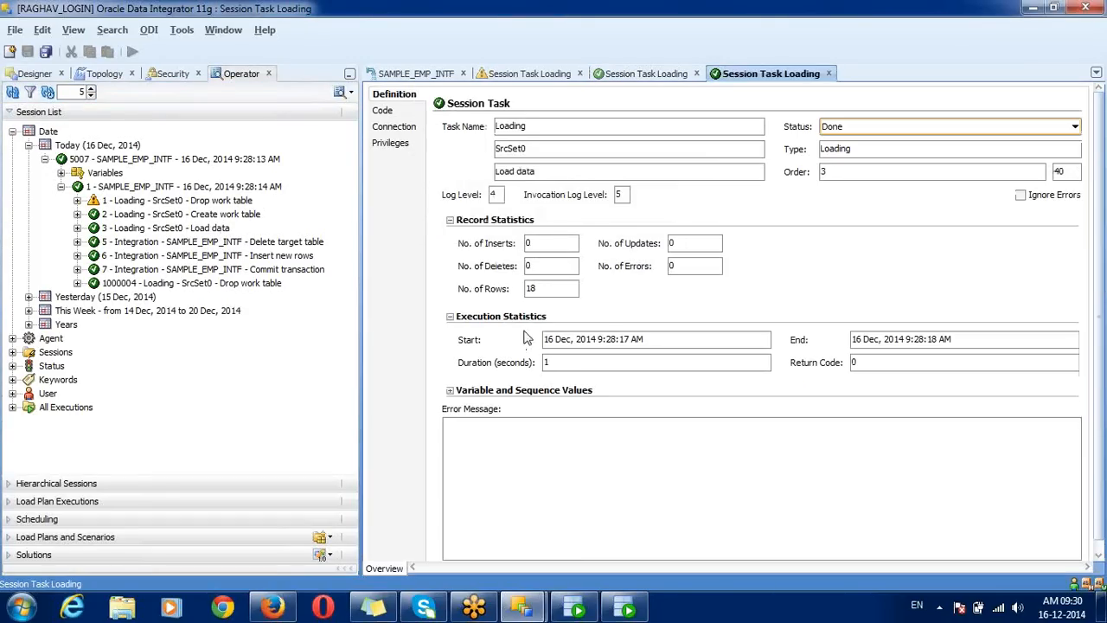
double_click(537, 294)
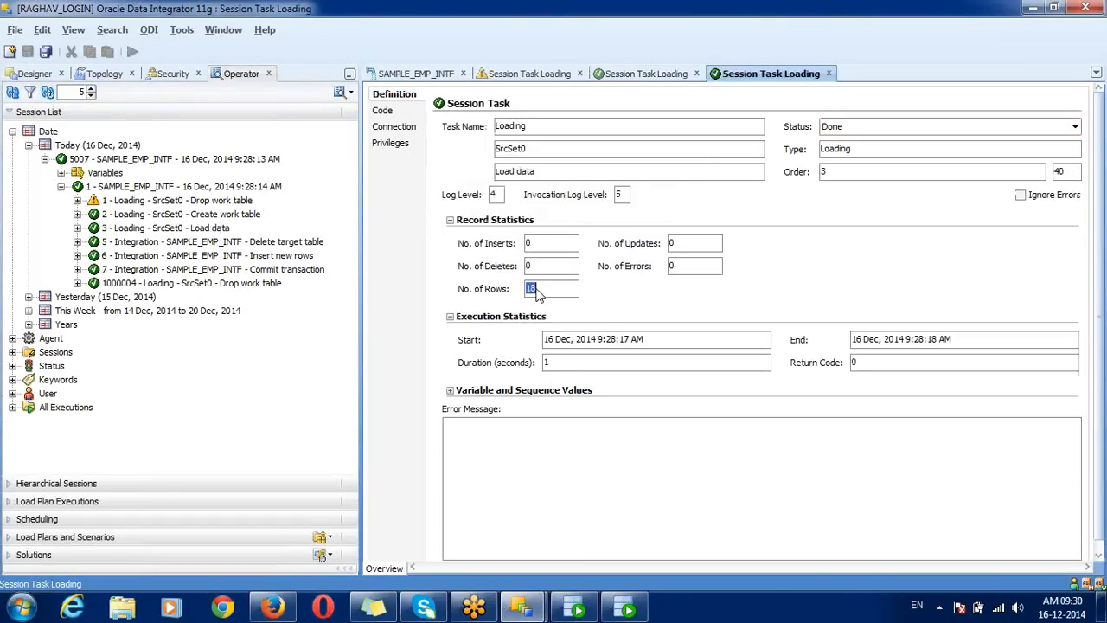
Step: Examine Load data's select from SDEV.EMP source code and its insert into TDEV.C$_0EMP
click(387, 111)
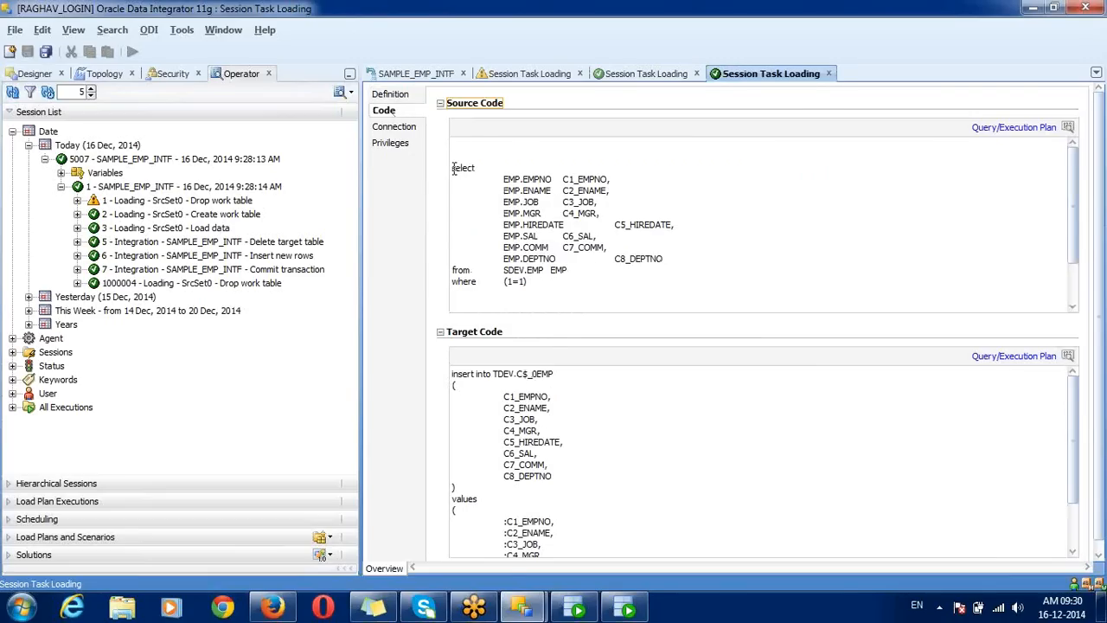
drag(453, 169, 546, 283)
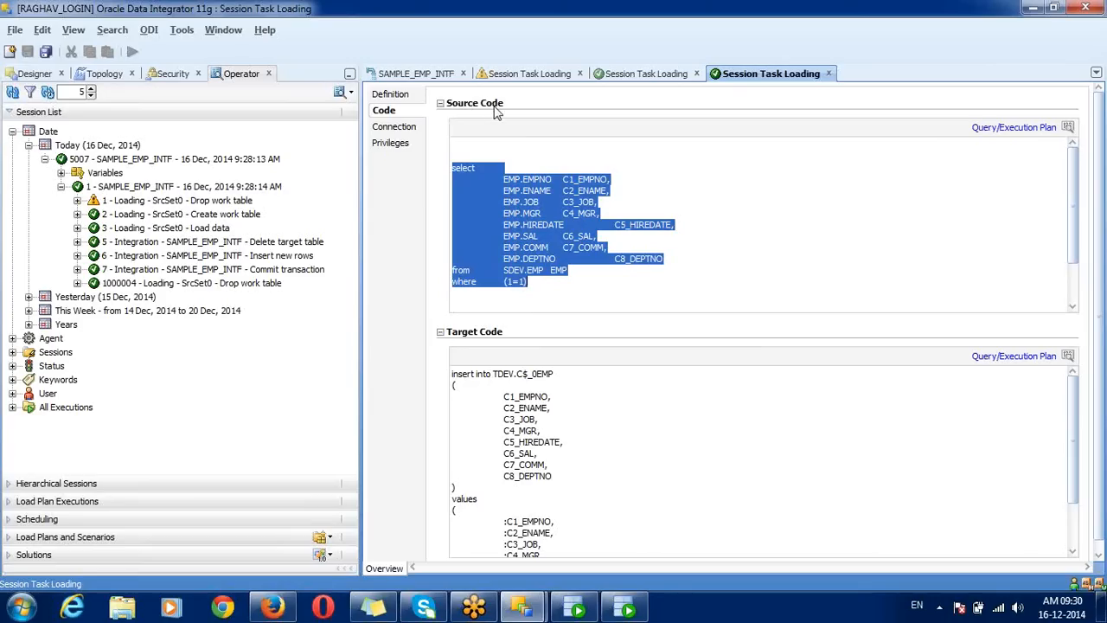
click(516, 259)
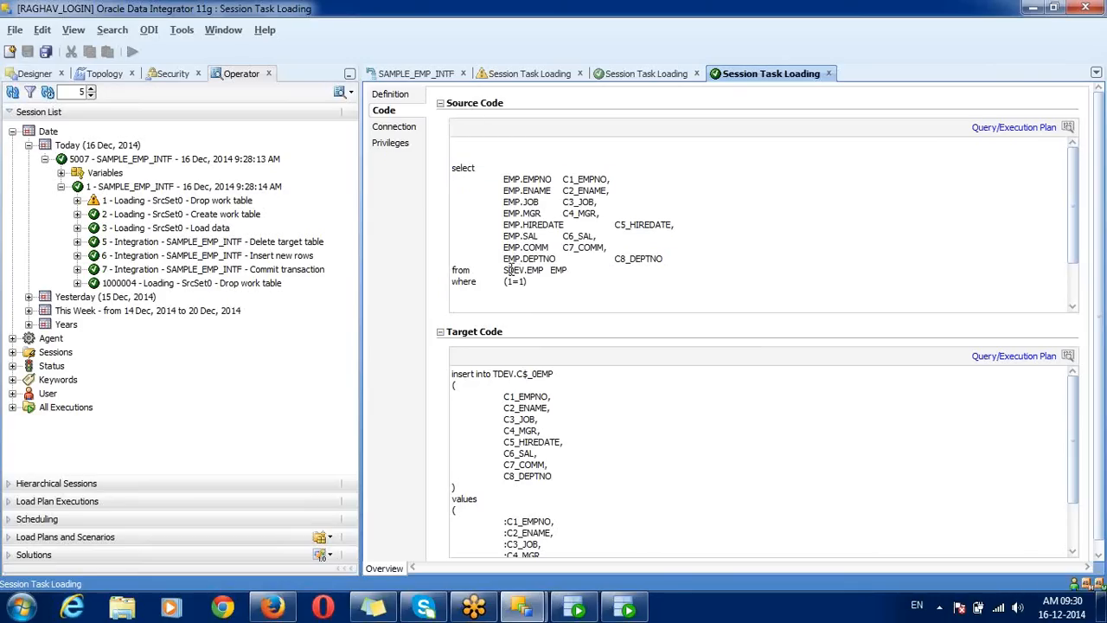
double_click(511, 270)
drag(451, 373, 523, 539)
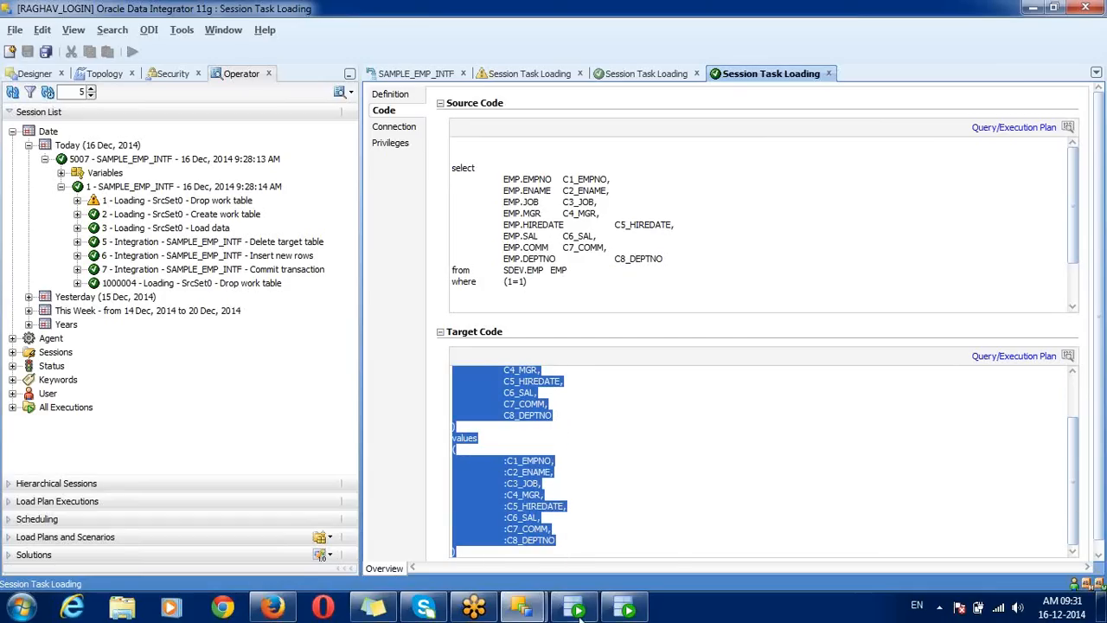
click(551, 298)
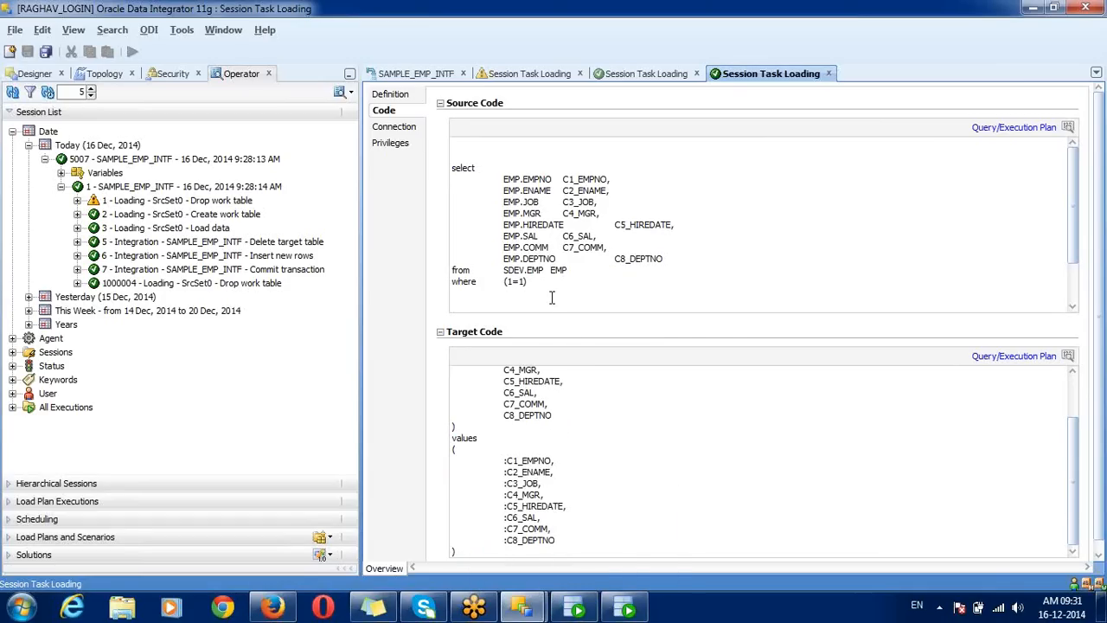
drag(551, 298, 450, 145)
click(490, 383)
scroll(490, 383, up, 2)
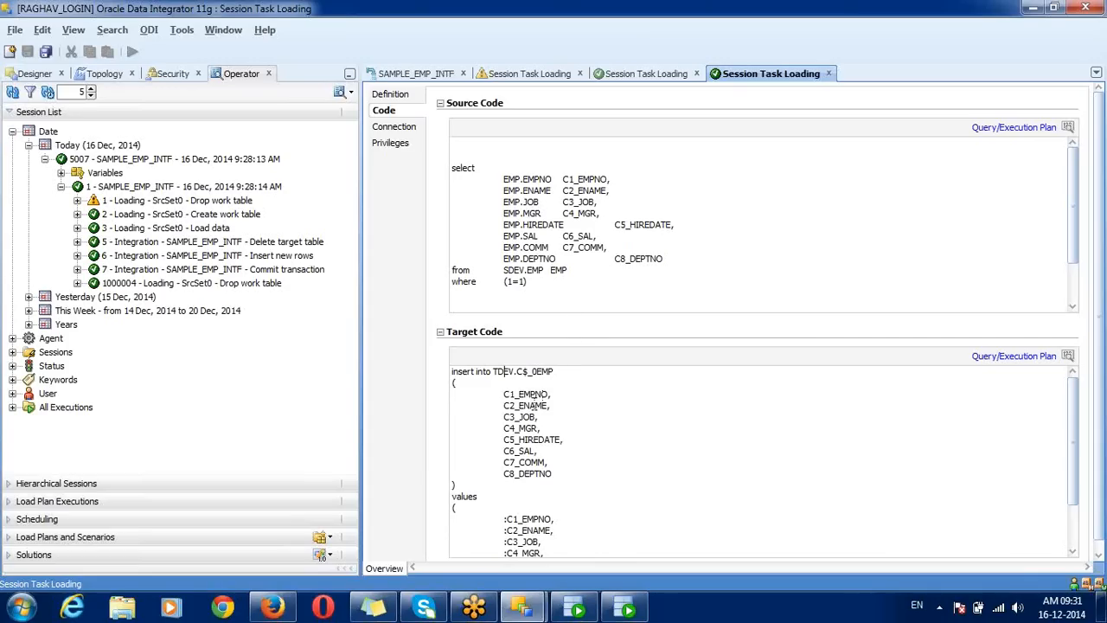
click(212, 243)
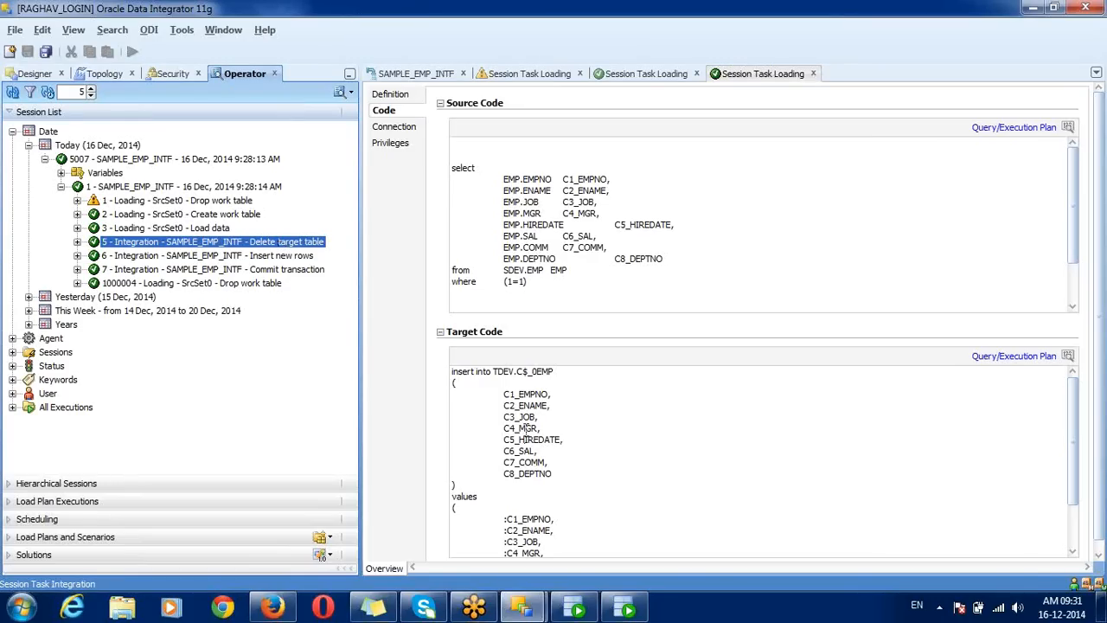
Step: Inspect the Delete target table task: delete from TDEV.EMP code and 18 rows deleted
click(526, 379)
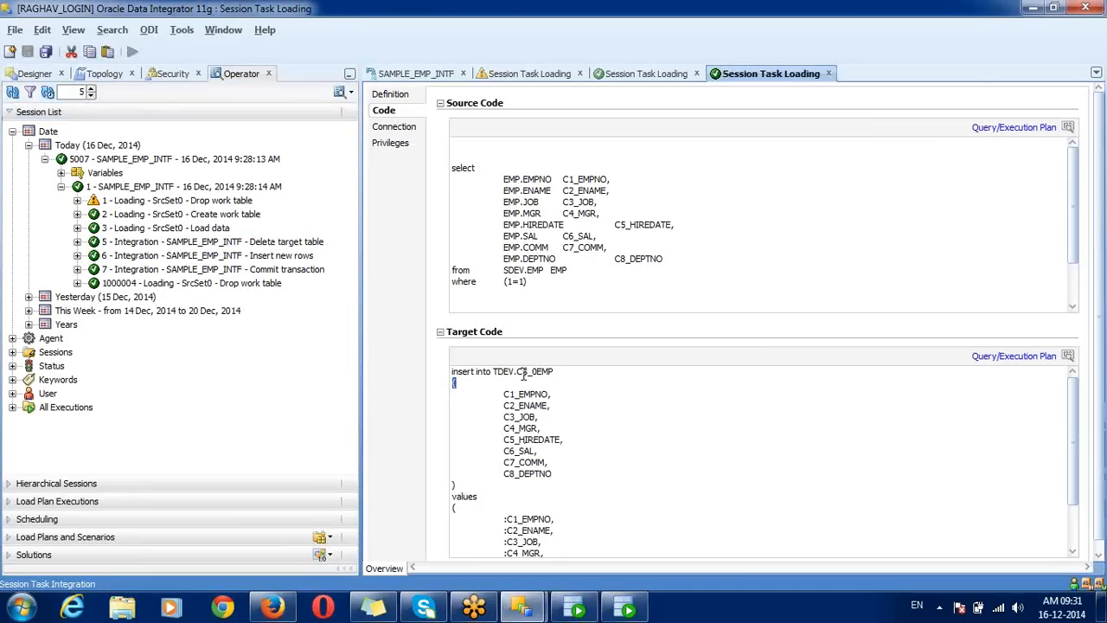
triple_click(523, 374)
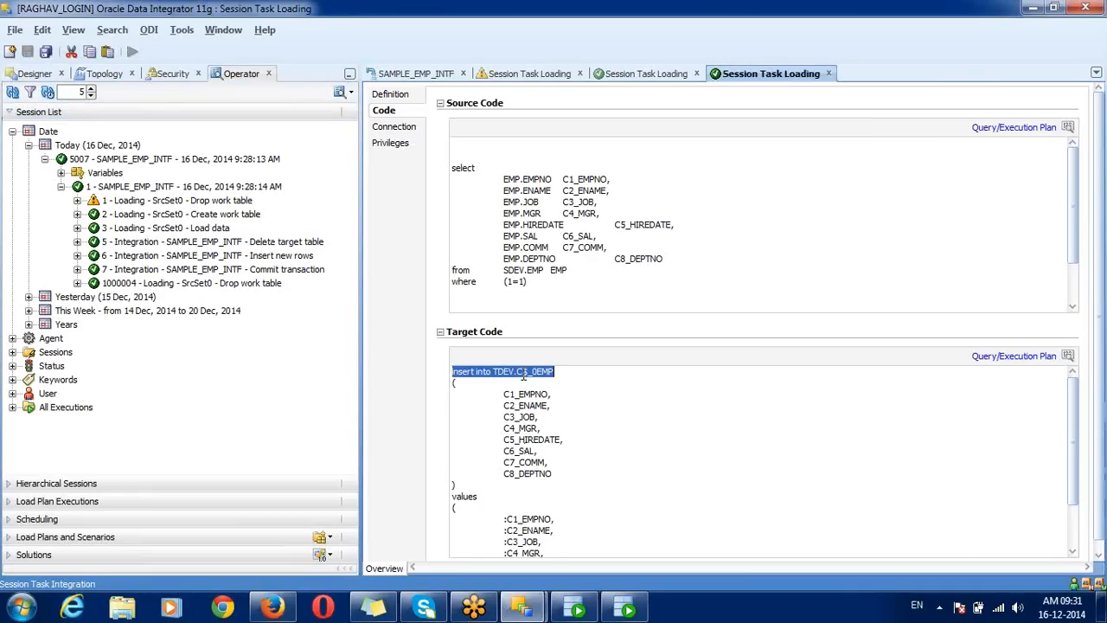
double_click(258, 243)
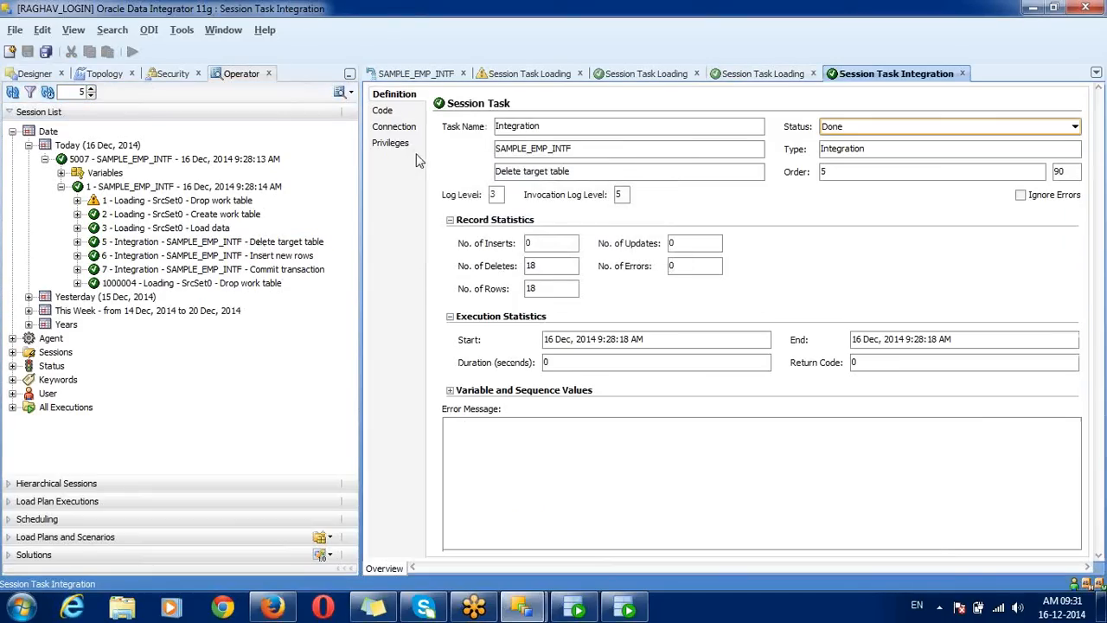
click(402, 109)
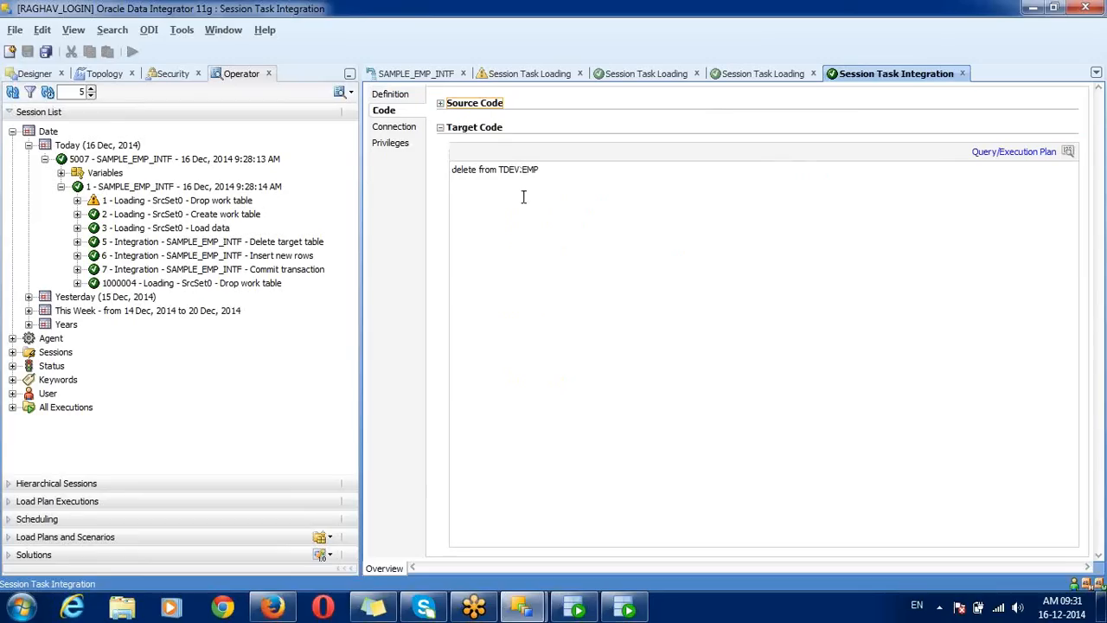
triple_click(483, 179)
double_click(483, 179)
click(482, 178)
click(395, 93)
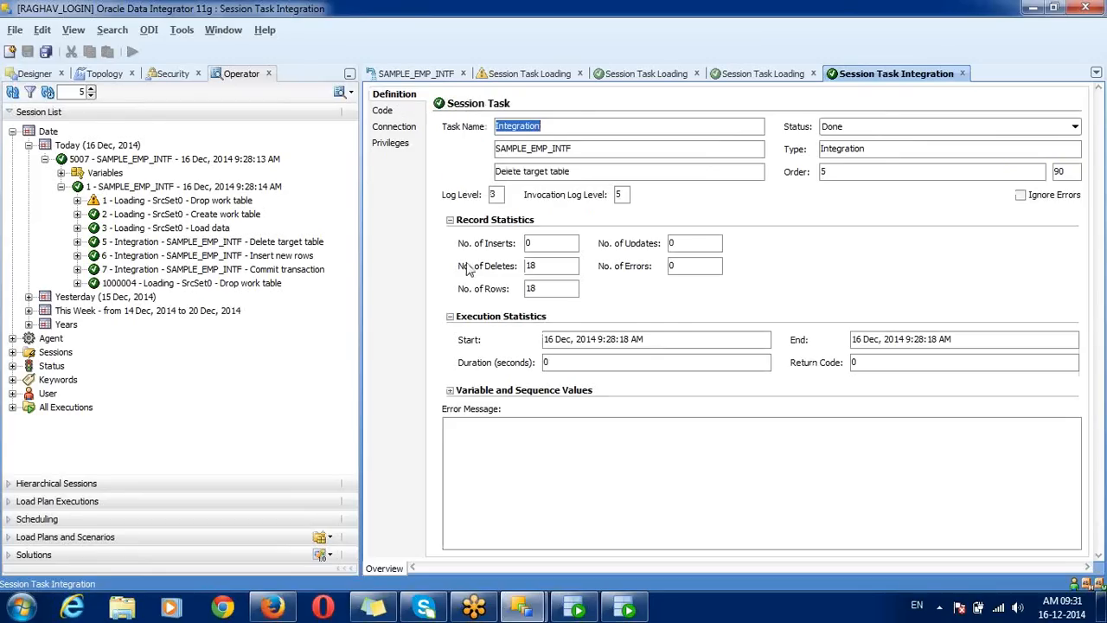
double_click(539, 274)
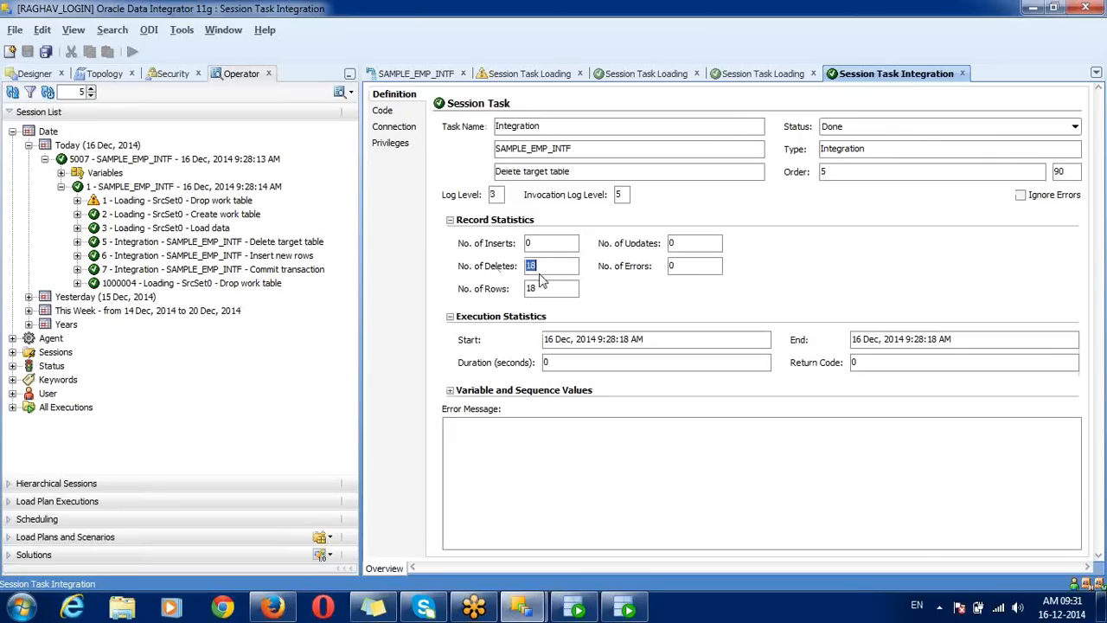
double_click(539, 289)
double_click(539, 267)
Step: Check Insert new rows' 18 inserts and its insert into TDEV.EMP from TDEV.C$_0EMP, then open Commit transaction
double_click(302, 256)
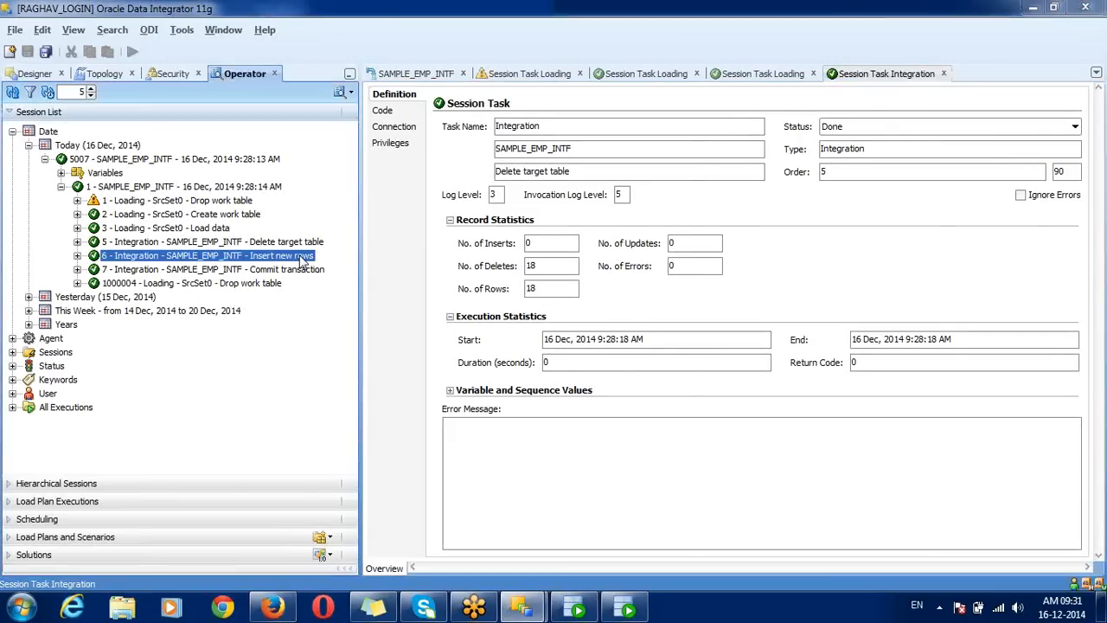
double_click(550, 294)
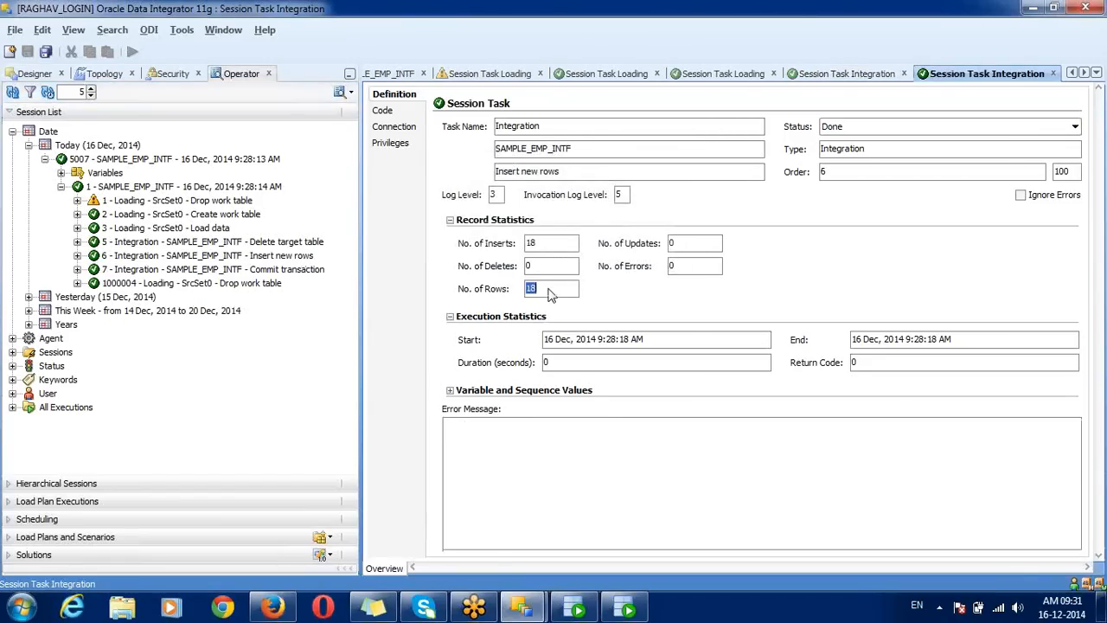
double_click(550, 246)
click(399, 111)
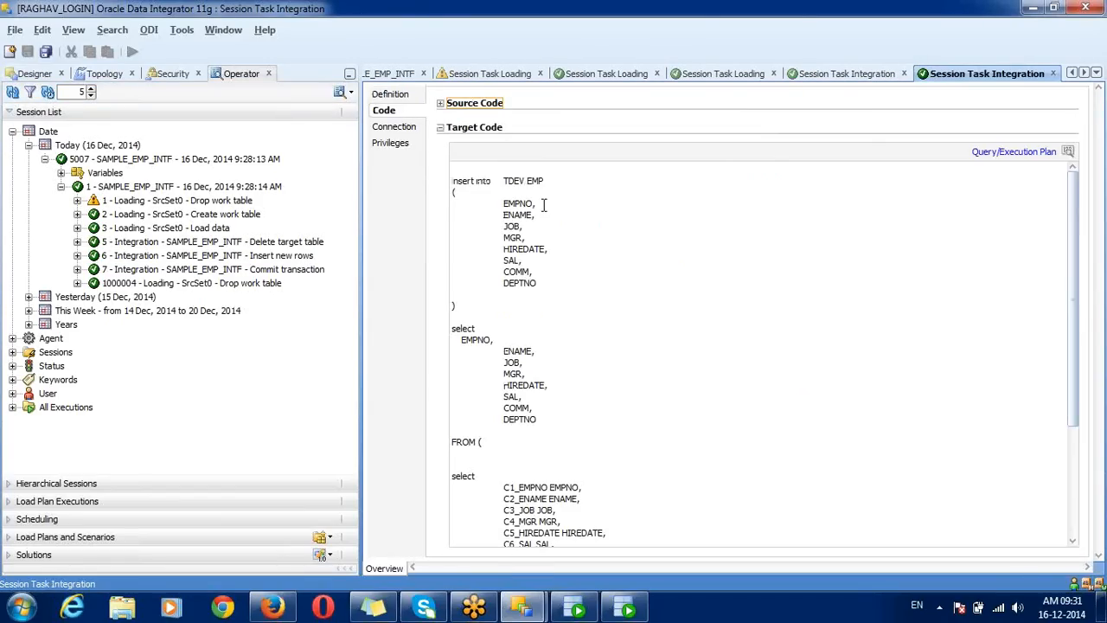
click(542, 463)
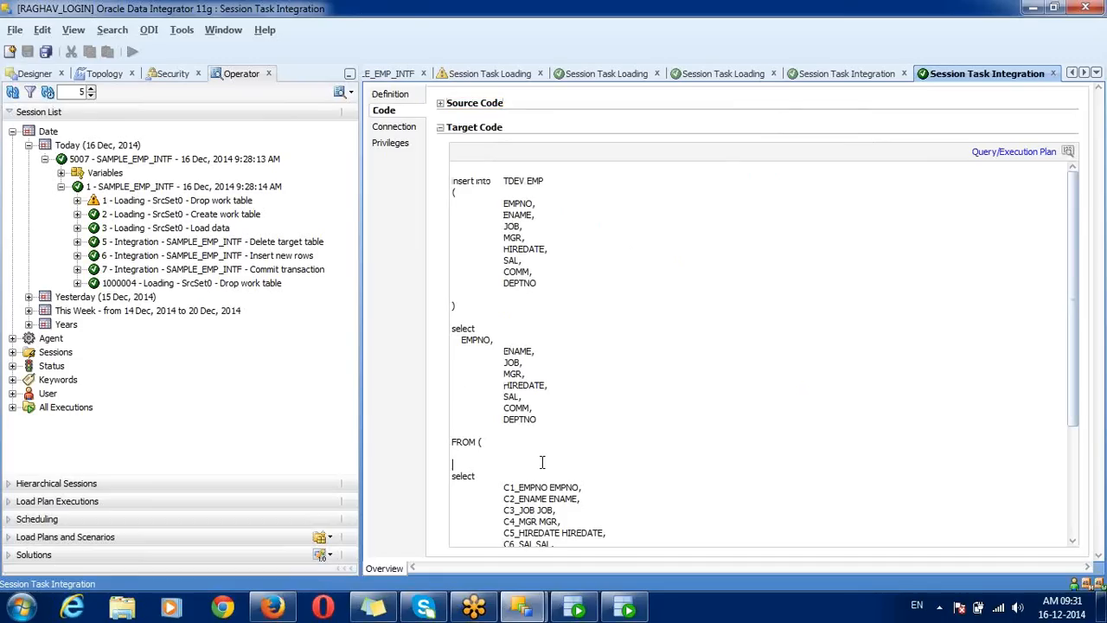
triple_click(518, 179)
click(518, 188)
key(ctrl+End)
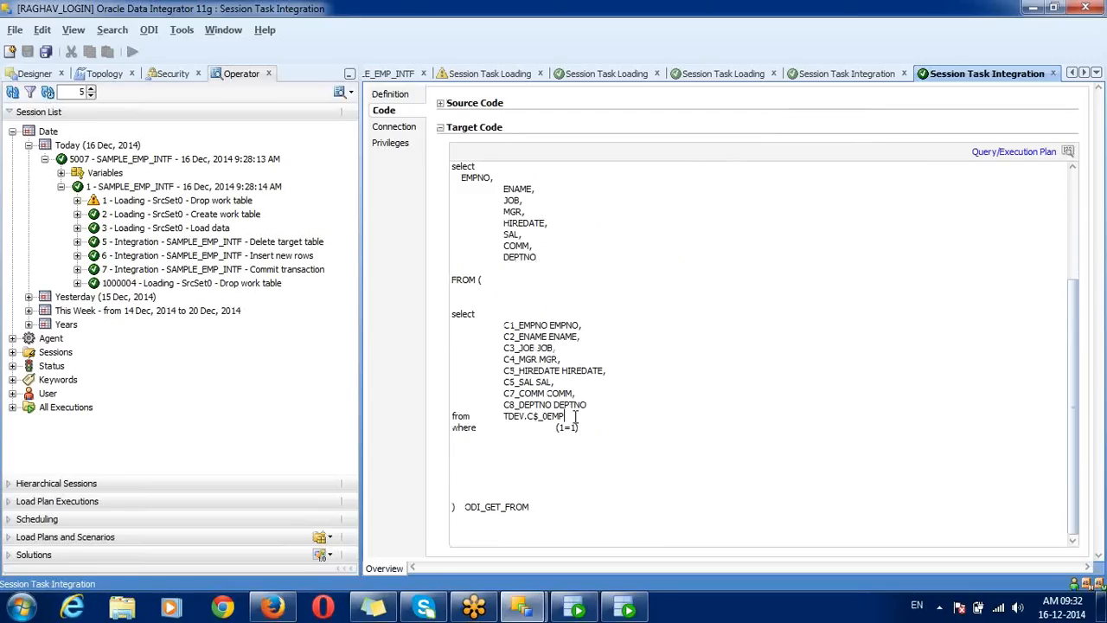
drag(574, 416, 503, 421)
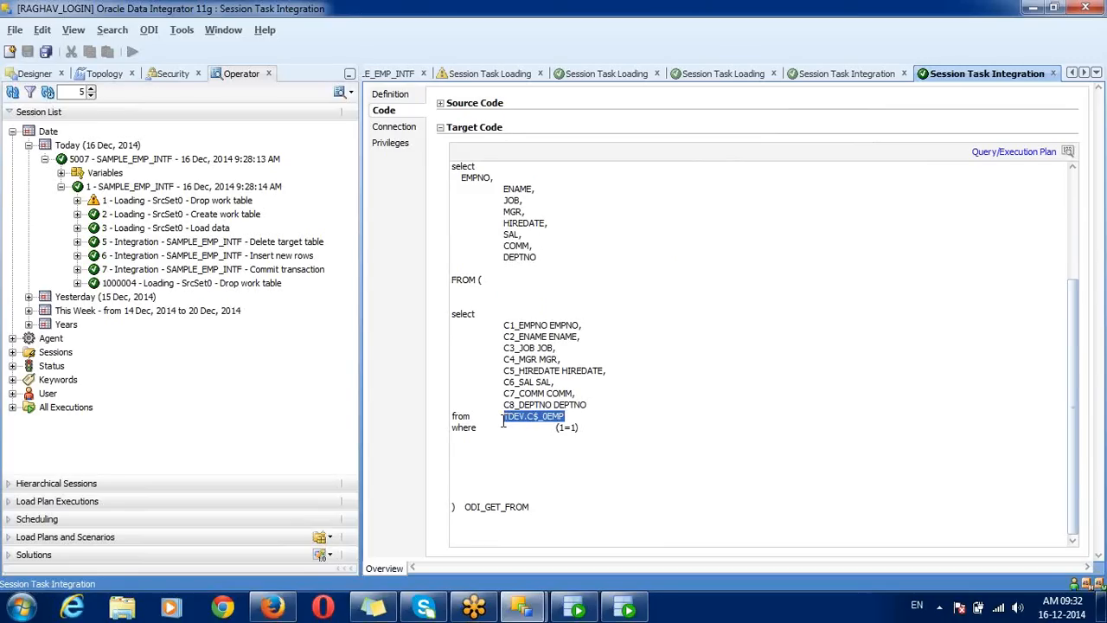
double_click(309, 271)
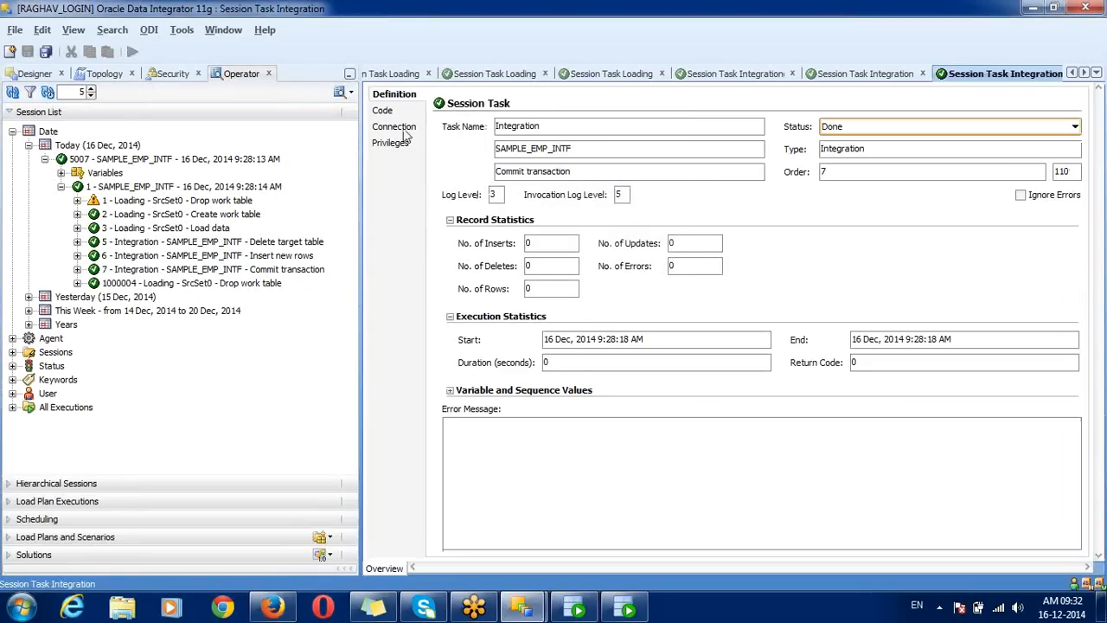
Step: Open Drop work table task 1000004 and highlight its drop table TDEV.C$_0EMP code
click(176, 271)
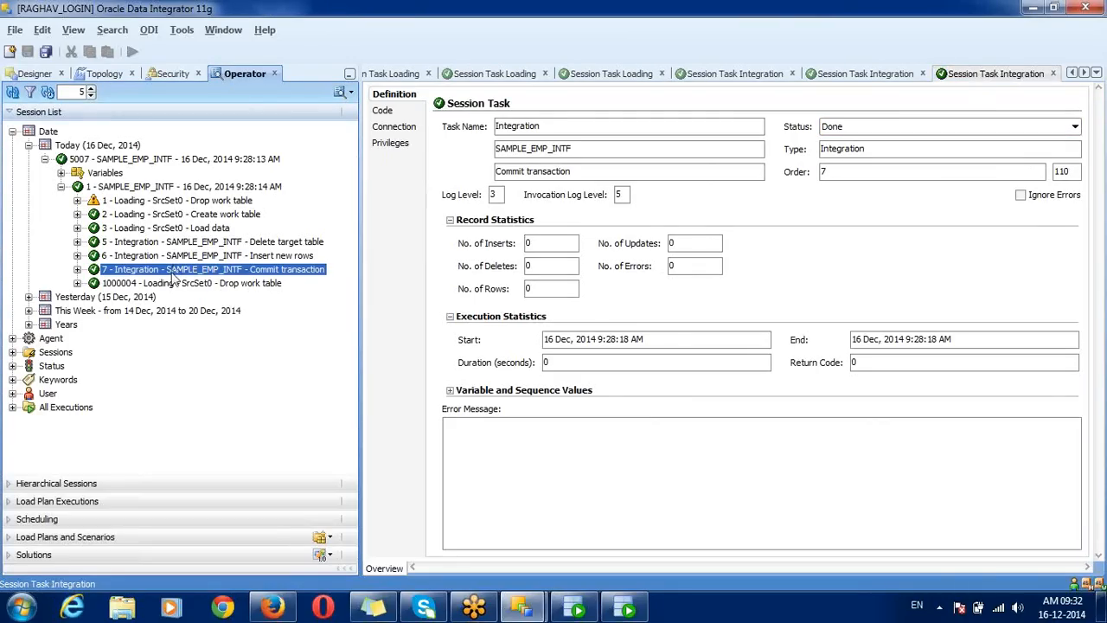
click(172, 286)
double_click(172, 286)
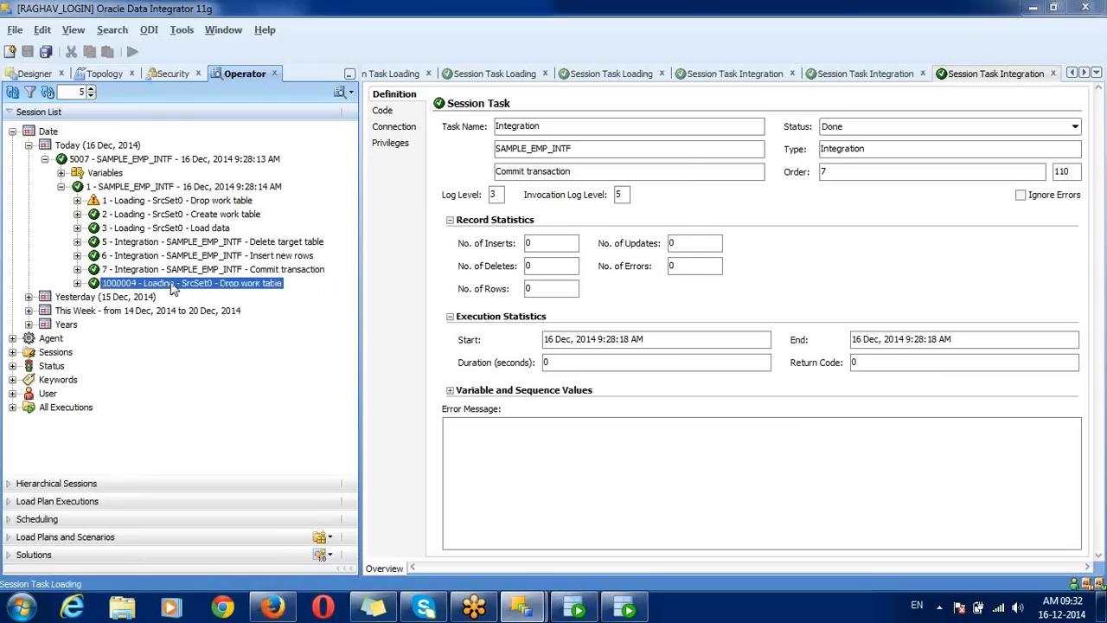
click(388, 114)
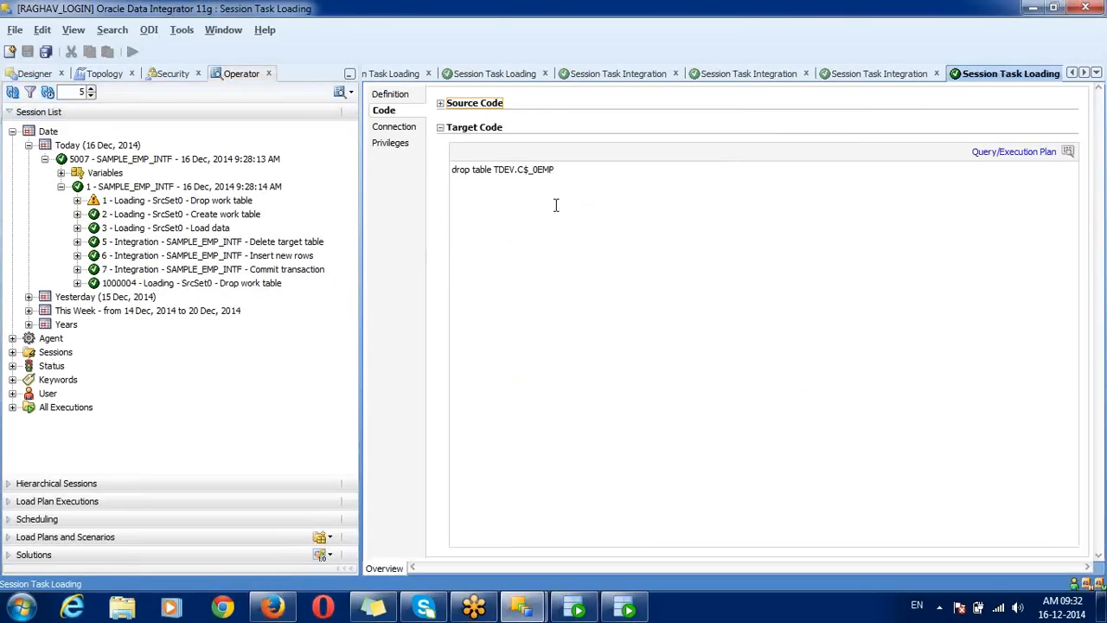
triple_click(525, 168)
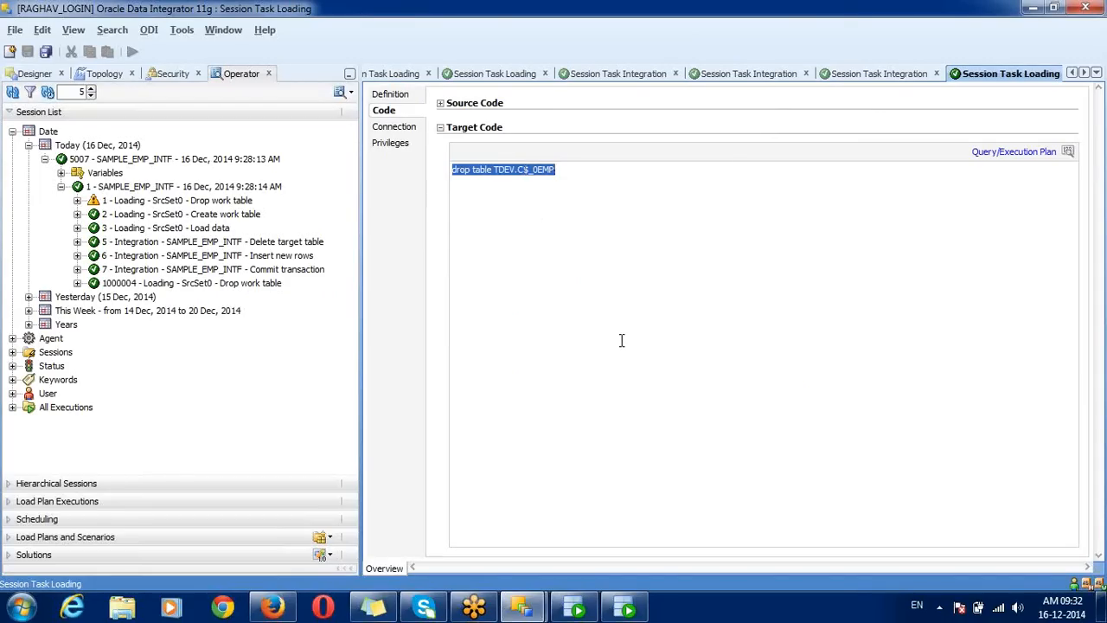
Step: Run 'select * from emp' in the TDEV worksheet, check the 18 rows, and return to ODI
click(626, 608)
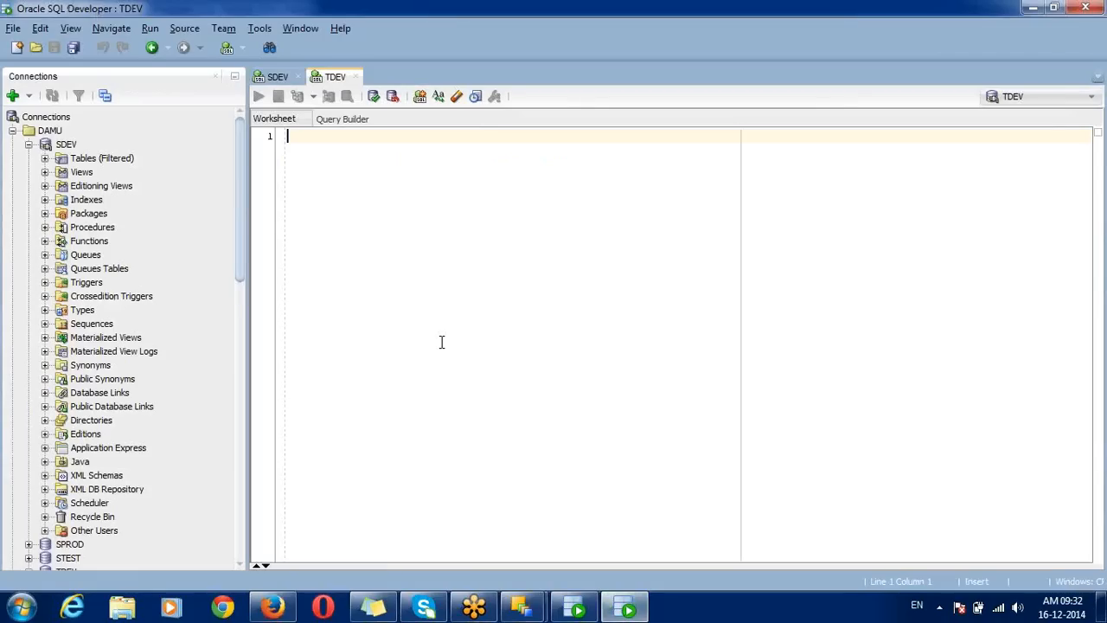
text(select *)
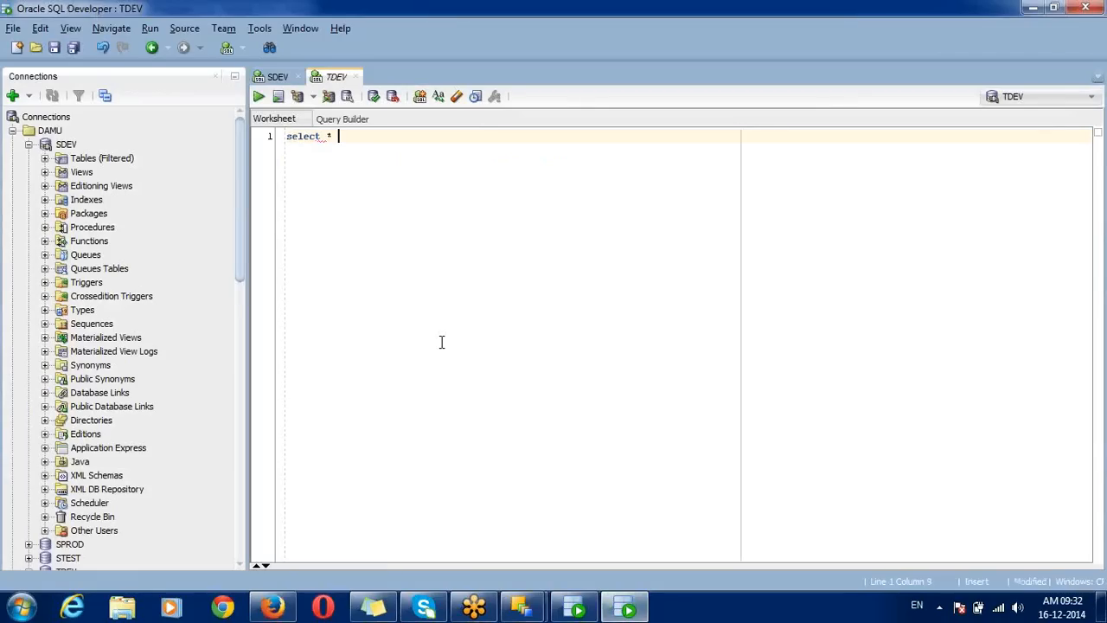
text( from emp;)
key(ctrl+Return)
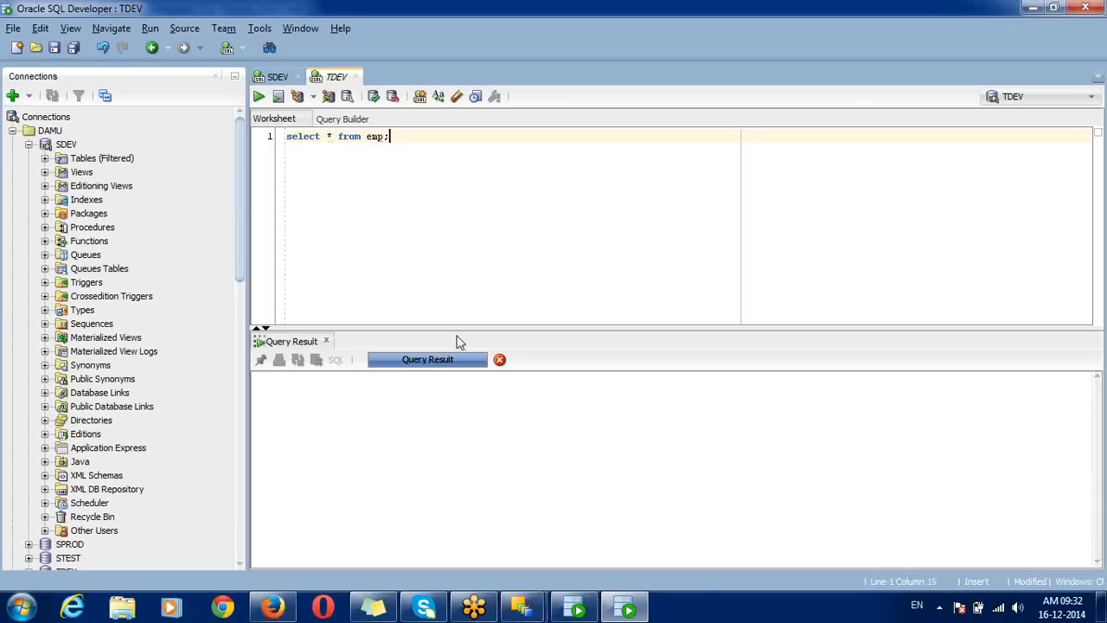
drag(463, 327, 475, 232)
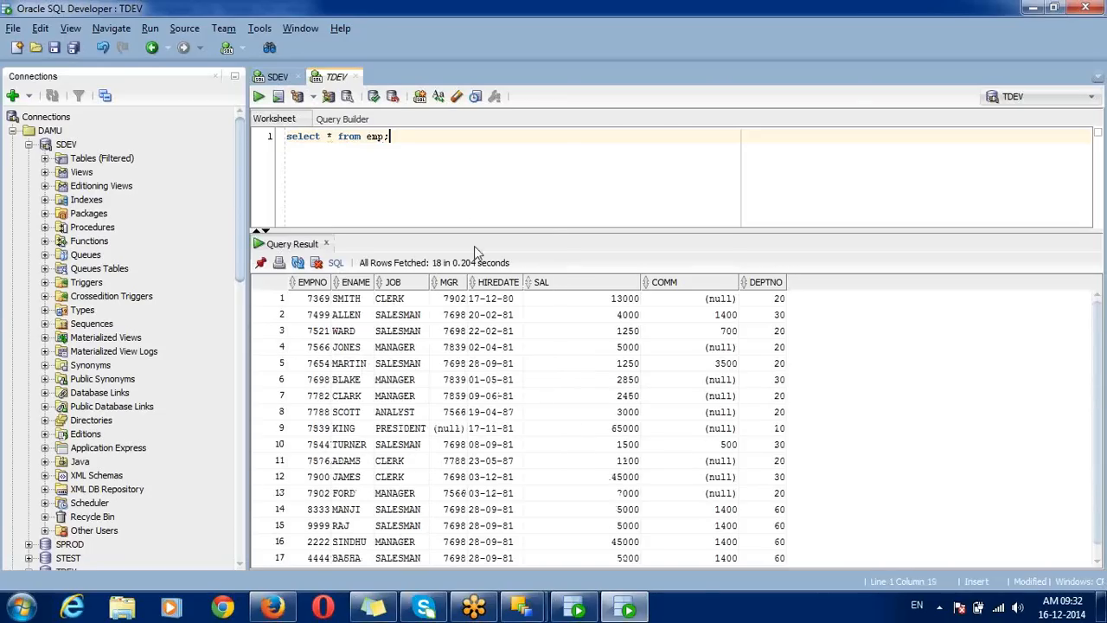
click(420, 395)
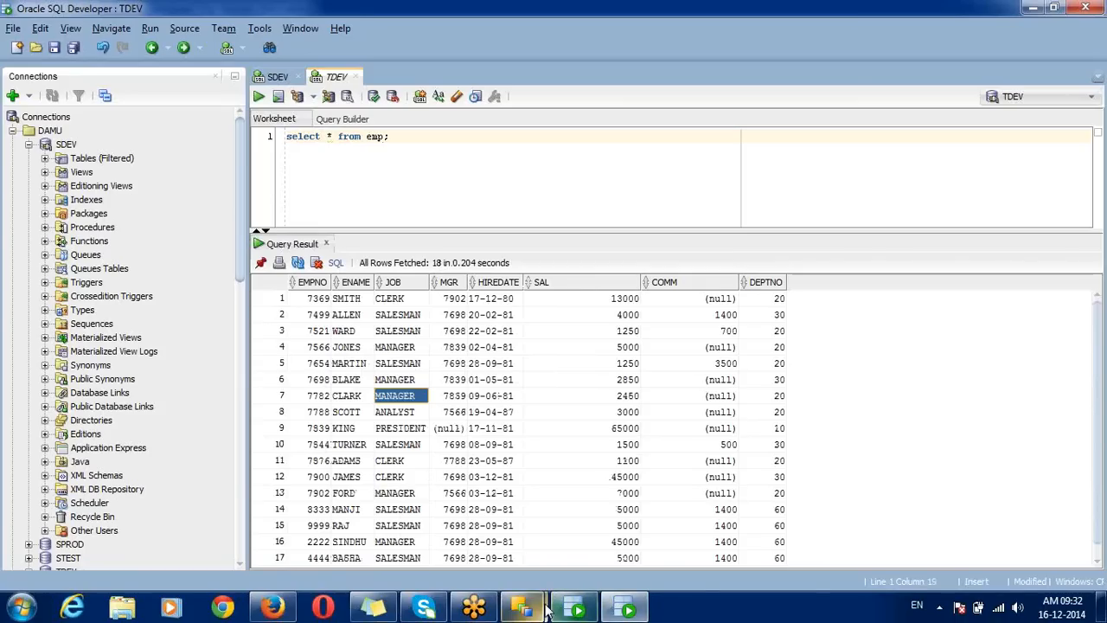
mouse_move(521, 608)
click(496, 527)
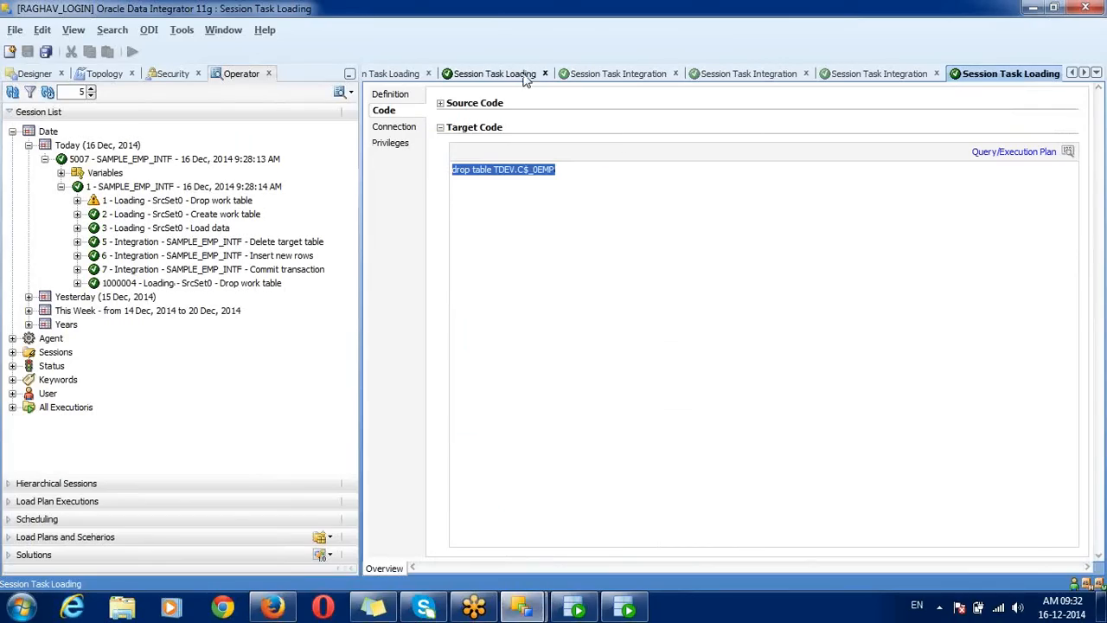
Step: Close all editor tabs except SAMPLE_EMP_INTF using Close Others
click(399, 73)
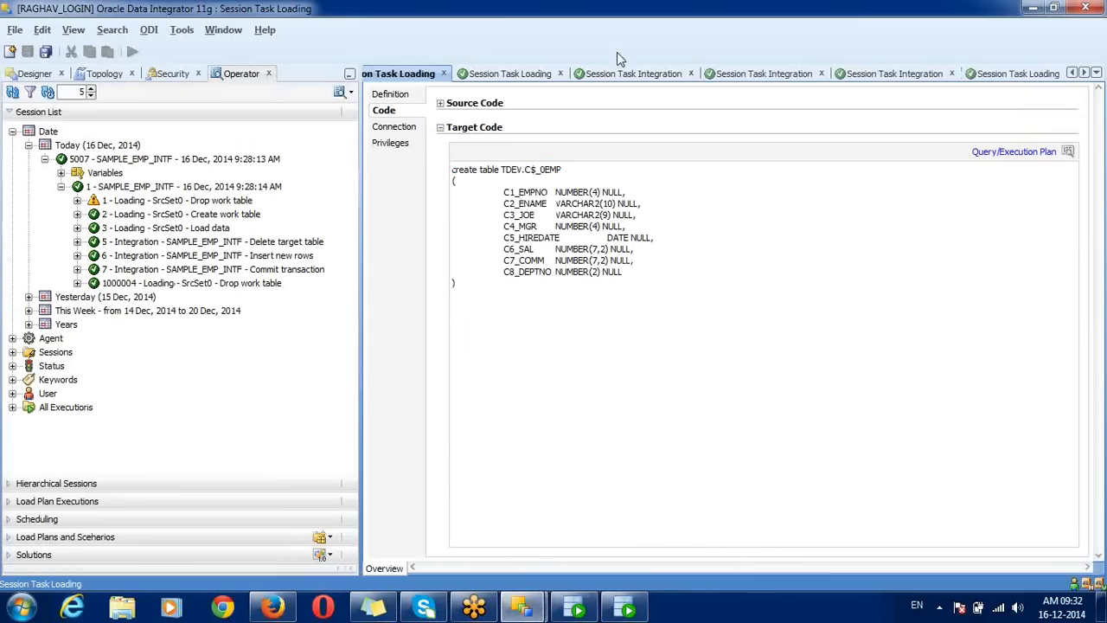
click(1073, 74)
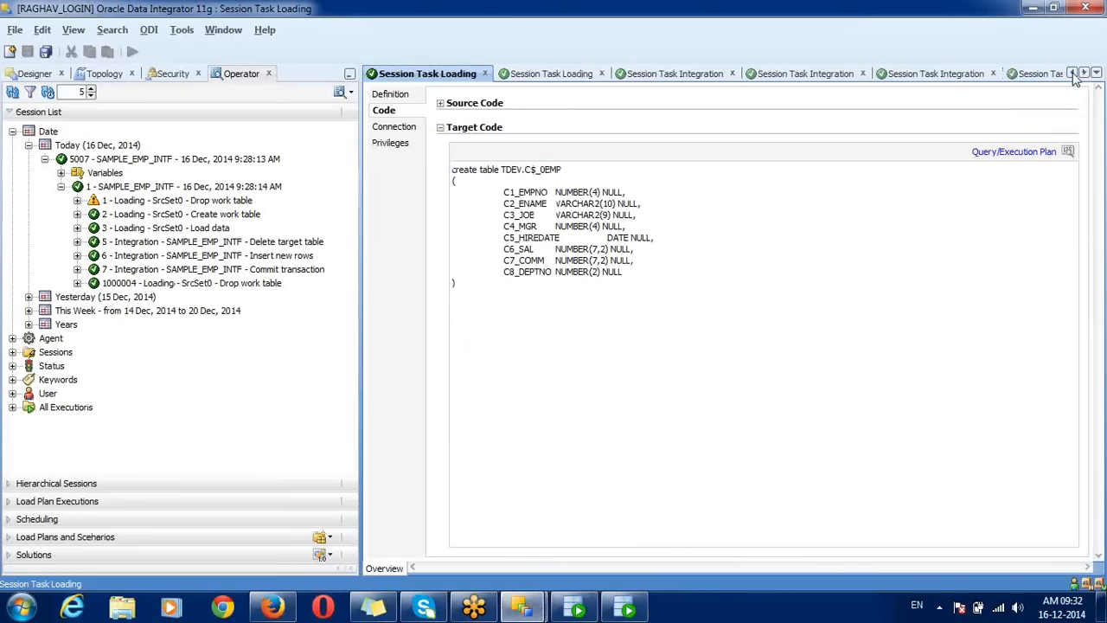
click(1072, 74)
click(1072, 74)
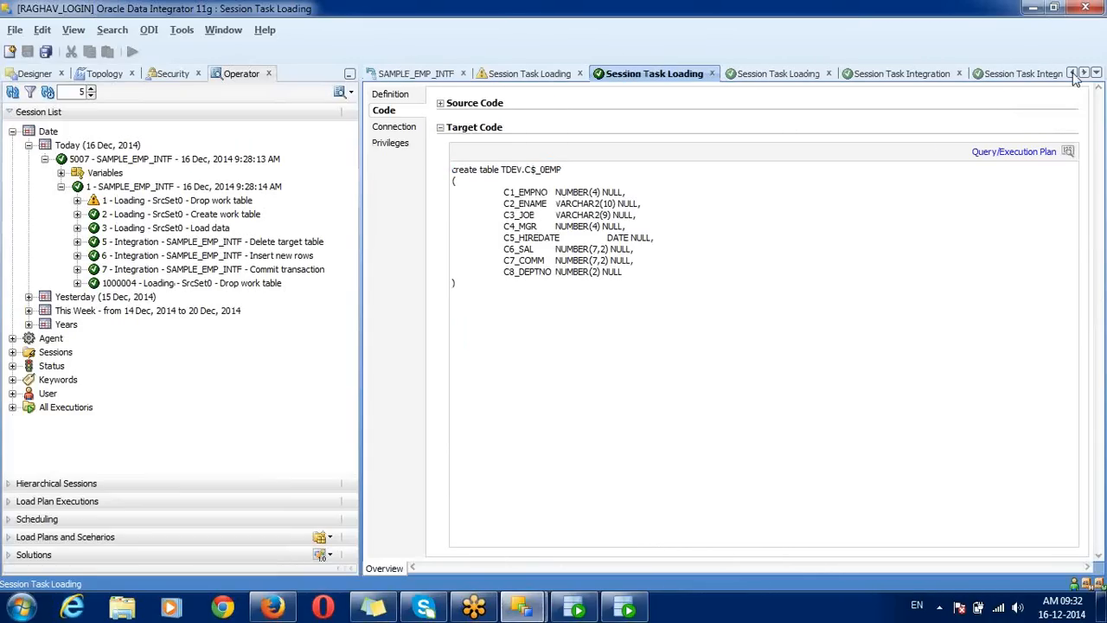
click(435, 75)
right_click(435, 75)
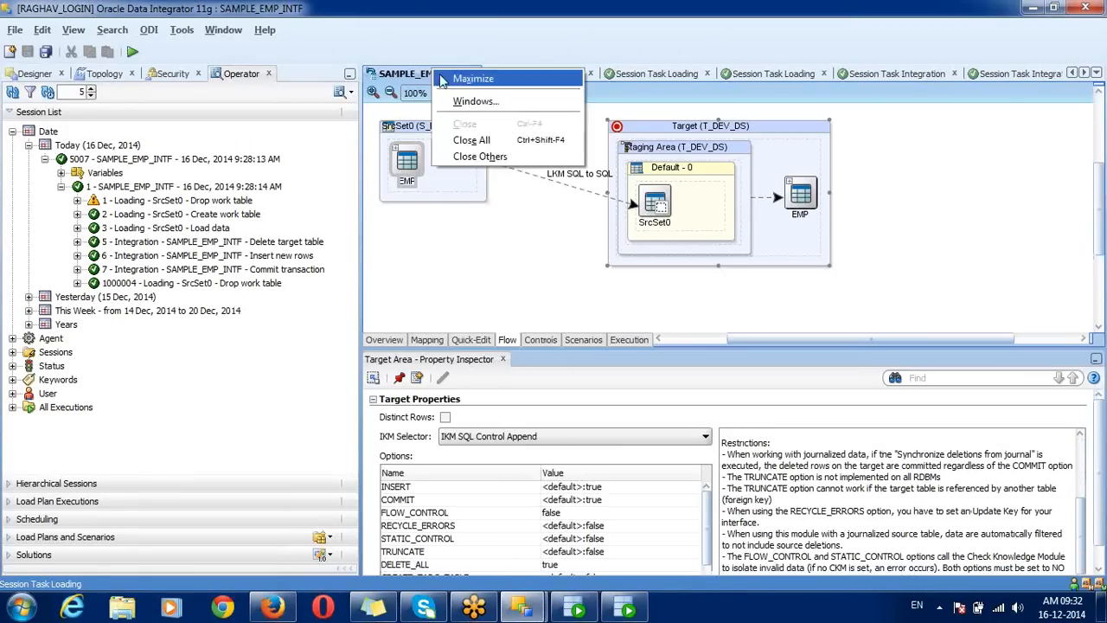
click(480, 157)
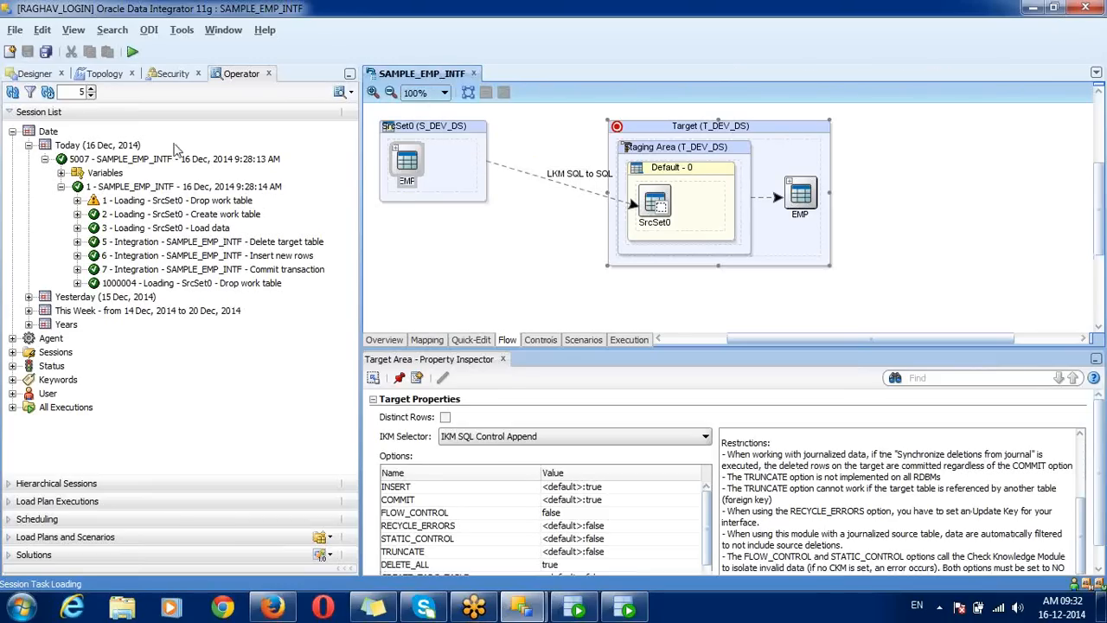
Step: Run SAMPLE_EMP_INTF again in the DEVELOPMENT context and refresh the Operator session list
click(132, 51)
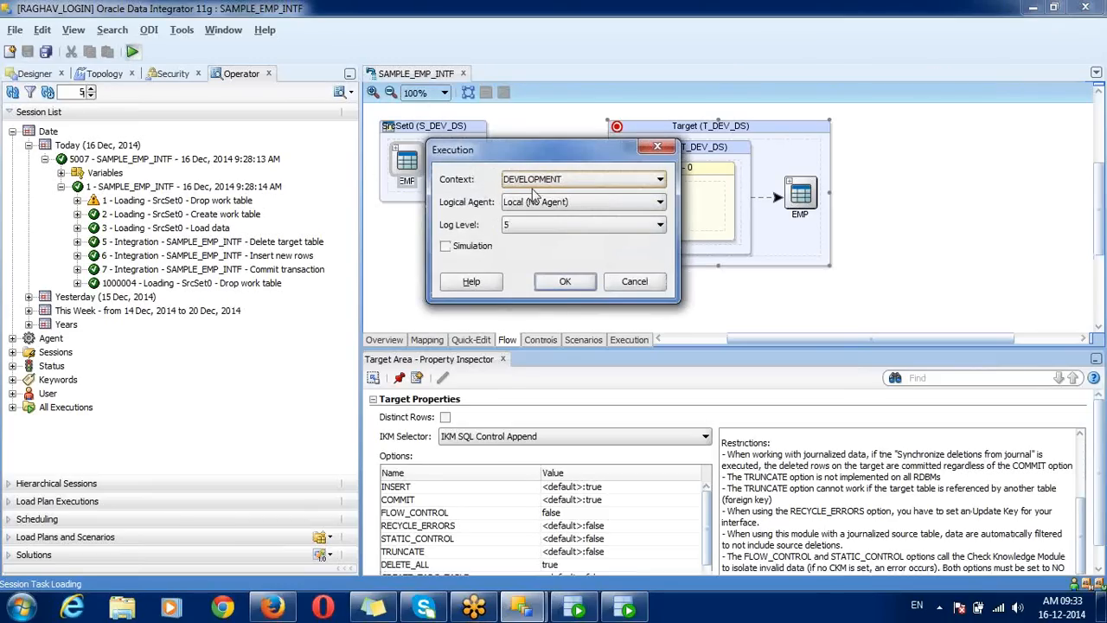
click(565, 281)
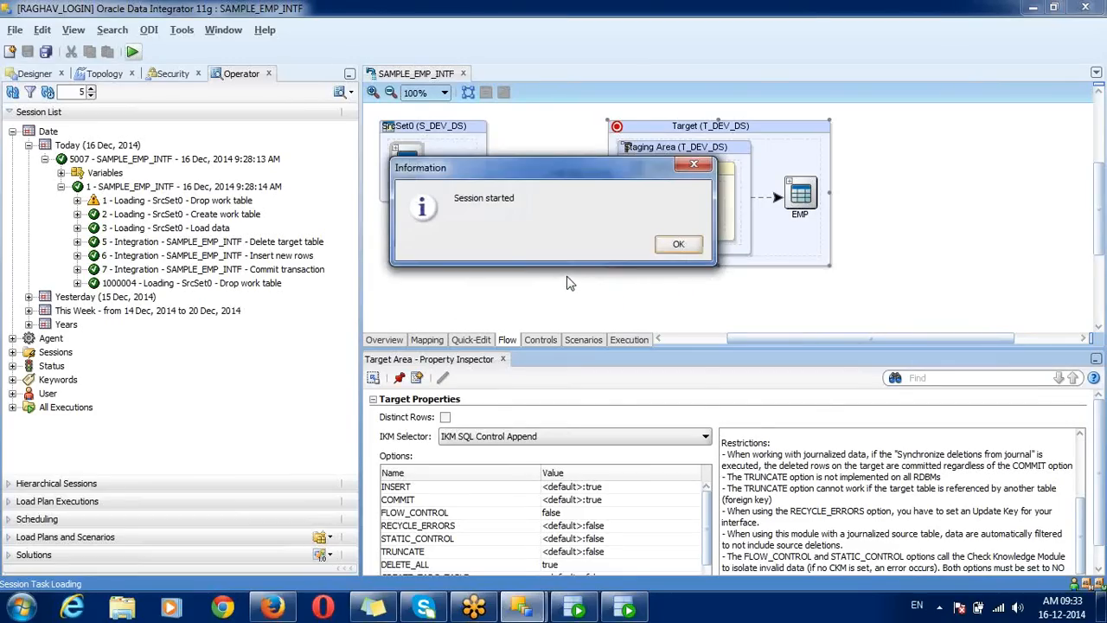
click(672, 247)
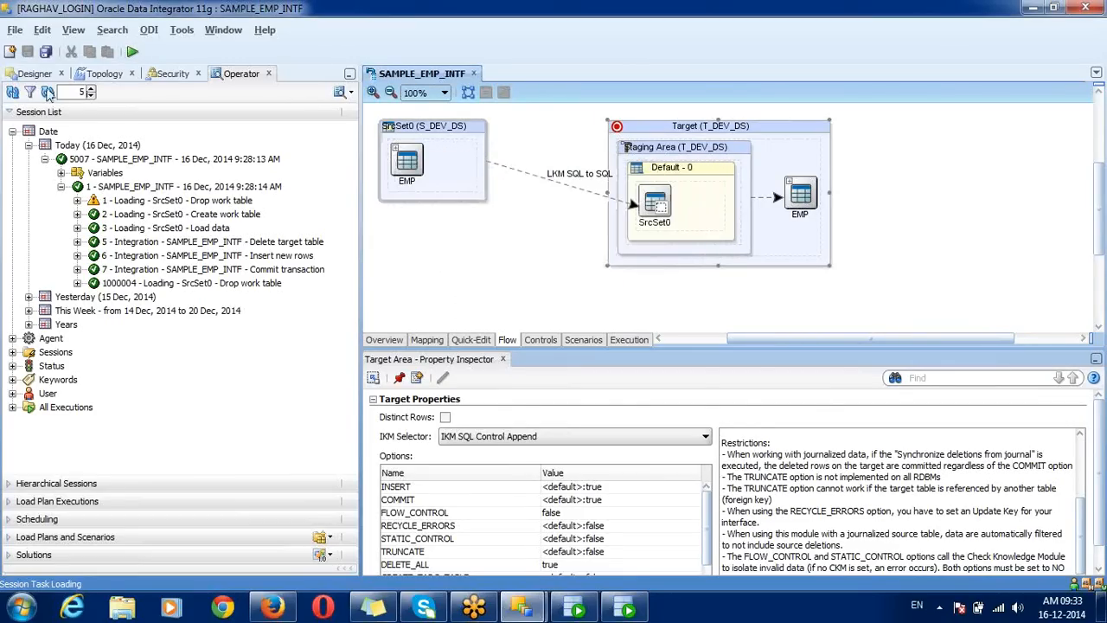
click(12, 91)
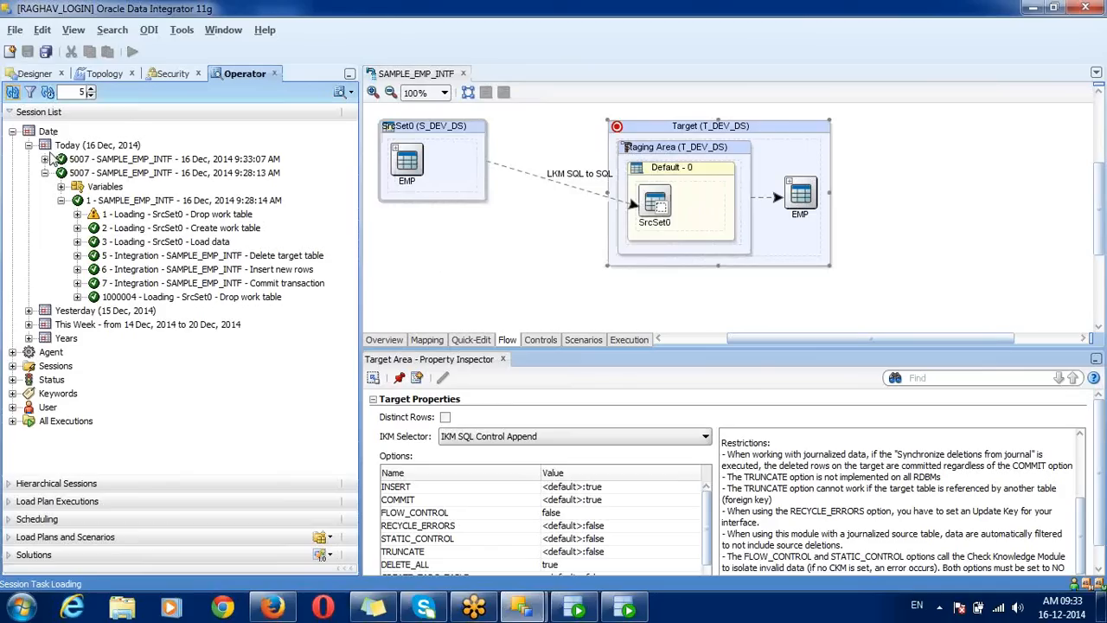
Step: Verify session 6007's Insert new rows task recorded 18 inserts, then read the INSERT option description
click(60, 186)
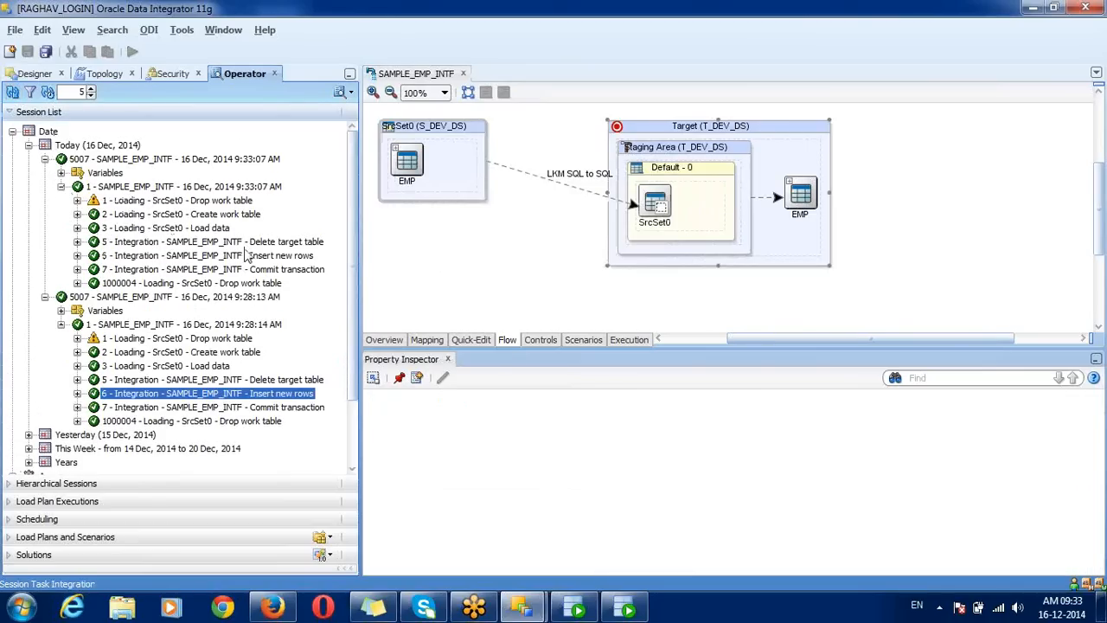
double_click(248, 257)
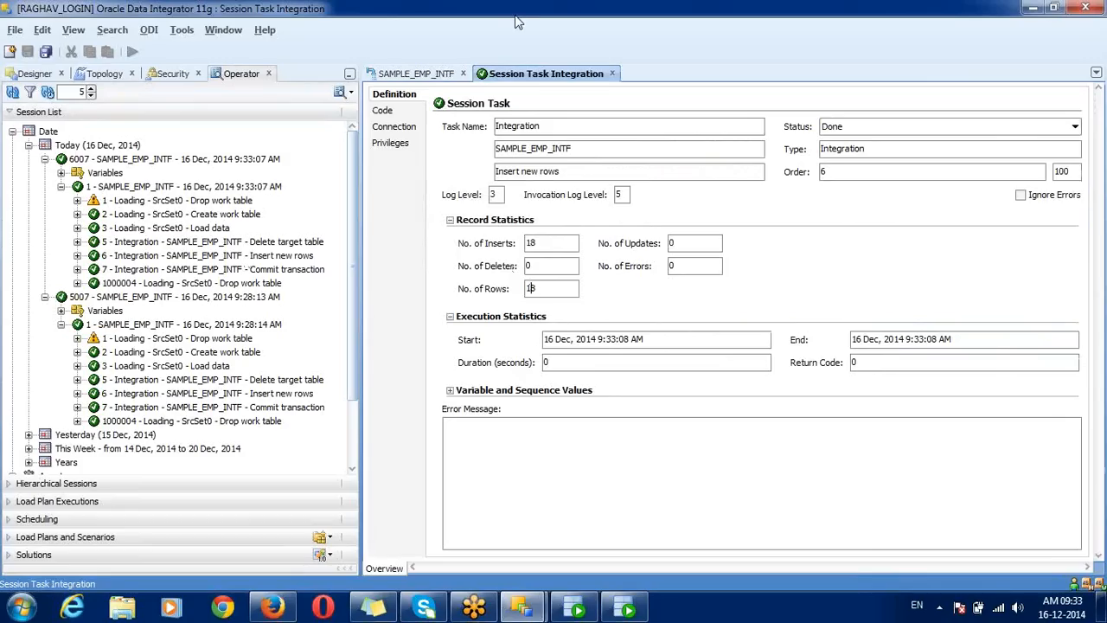
click(434, 75)
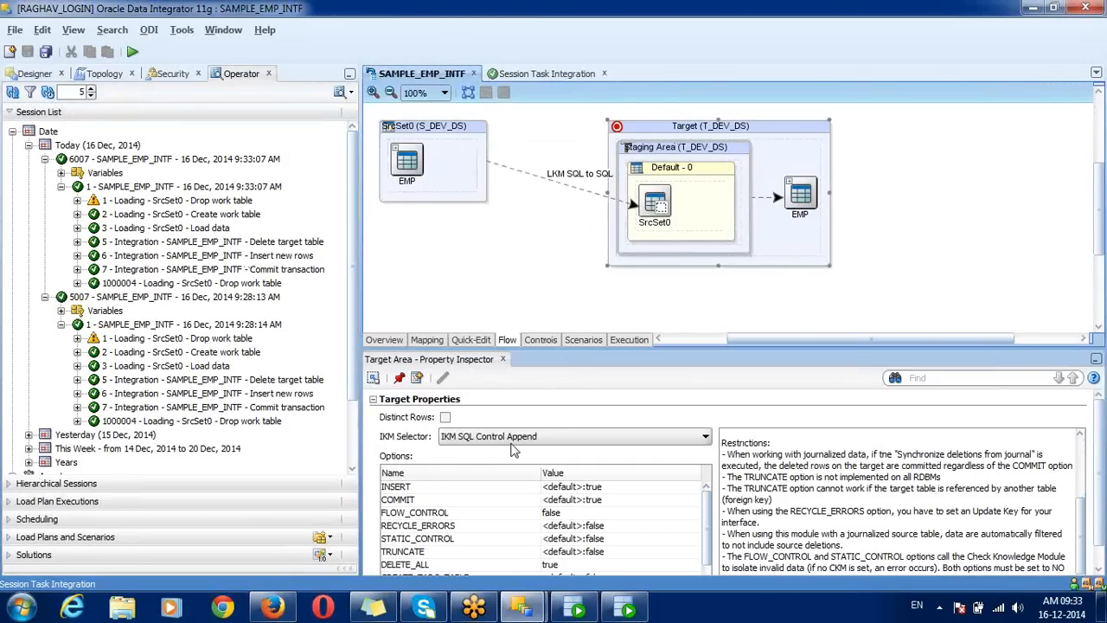
click(443, 490)
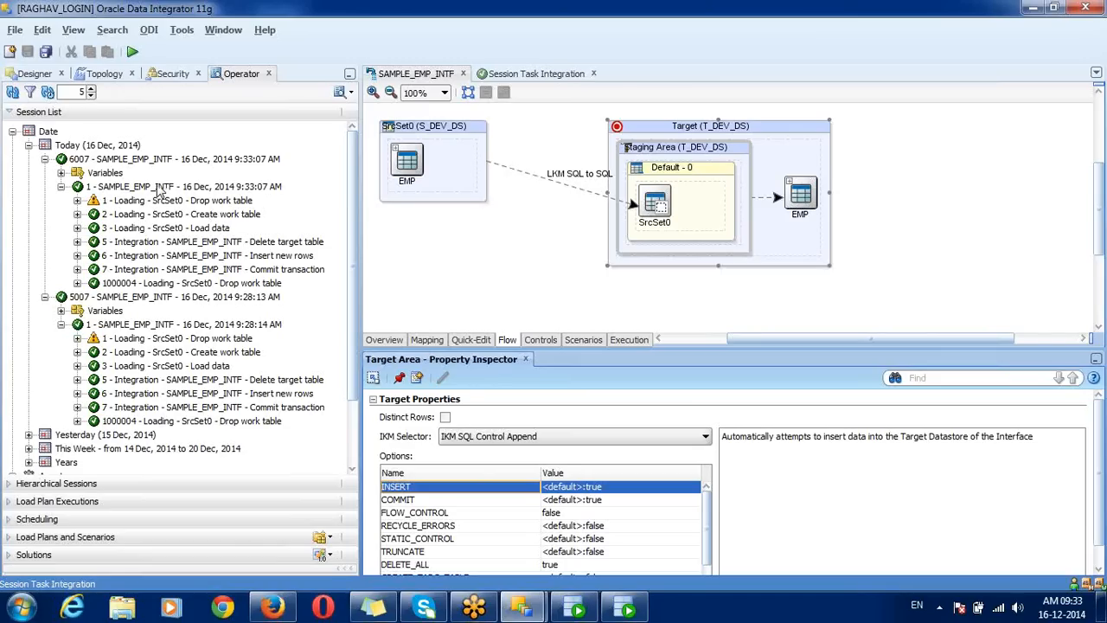
Step: Run SAMPLE_EMP_INTF at log level 0 and dismiss the Session started message
click(132, 51)
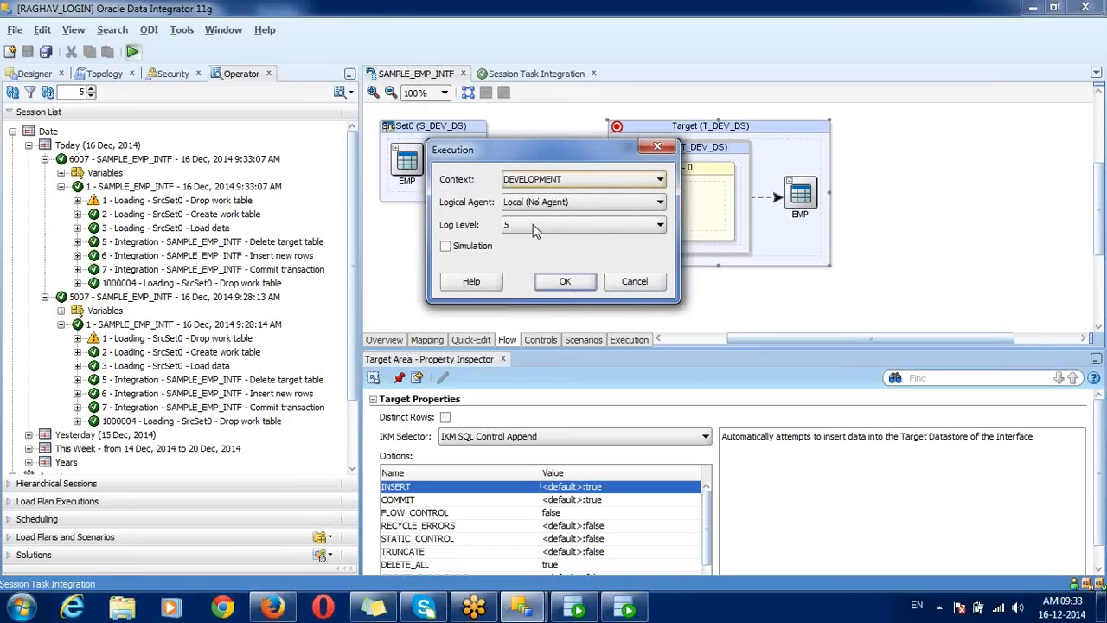
click(512, 227)
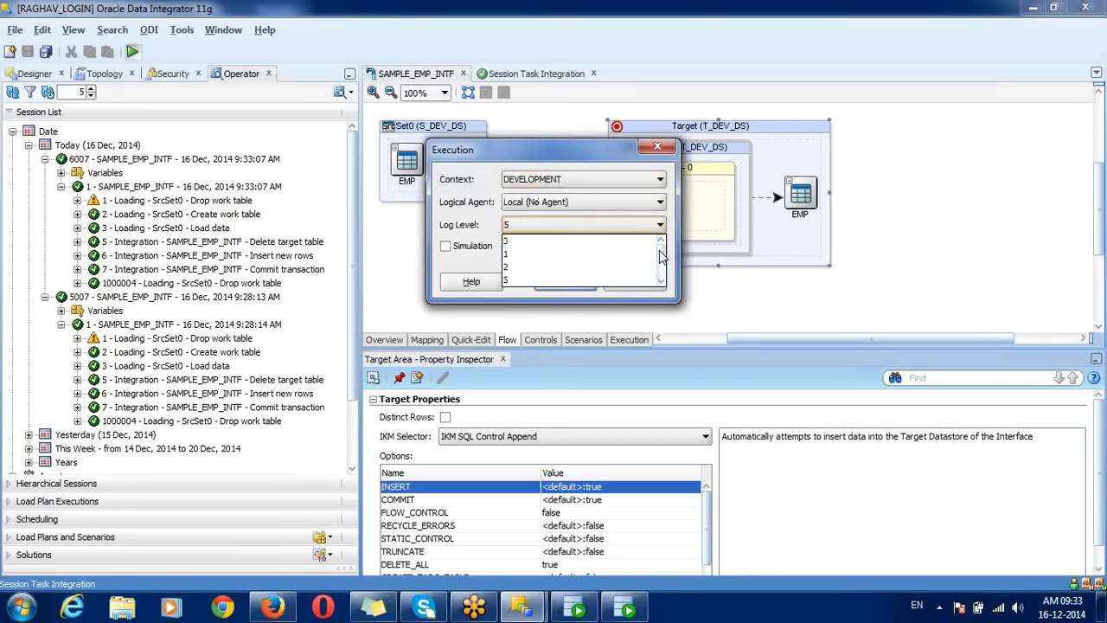
scroll(618, 244, up, 1)
click(617, 244)
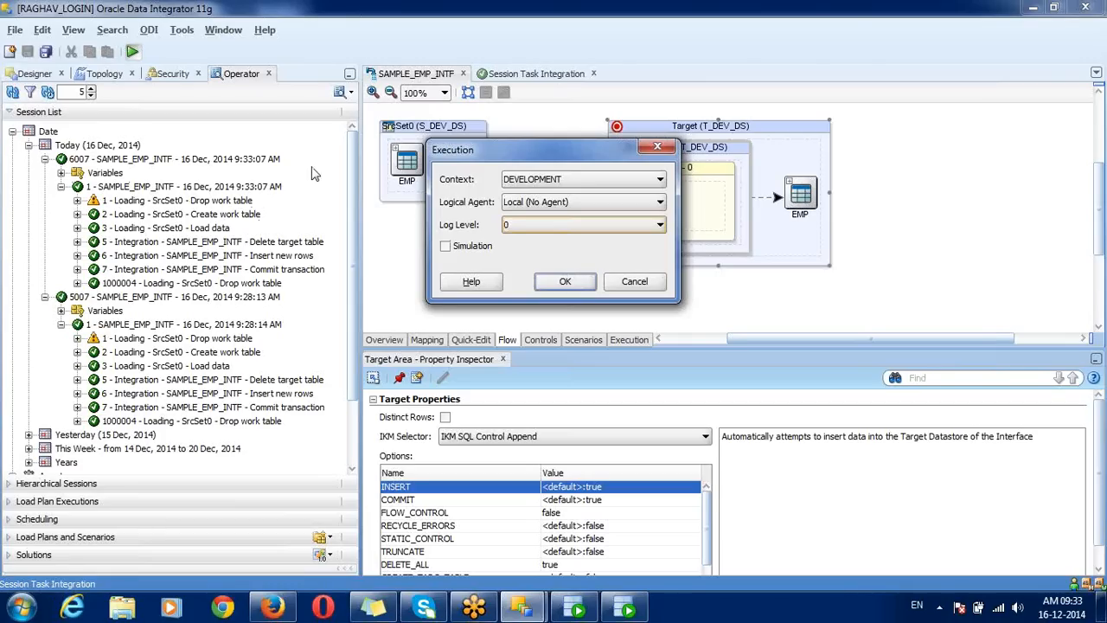
click(577, 282)
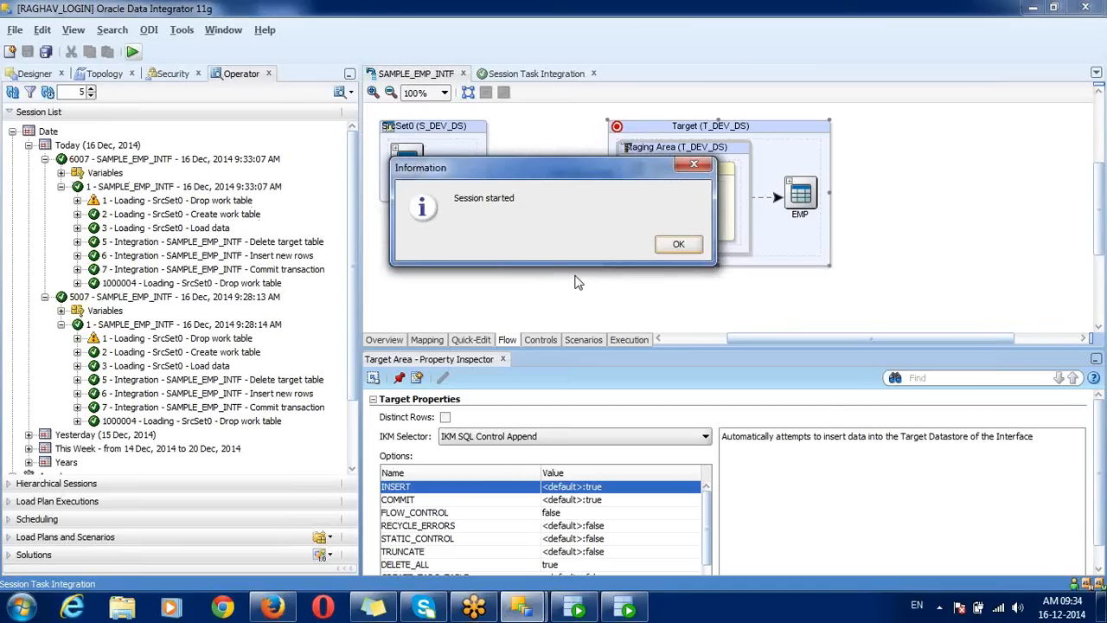
click(680, 243)
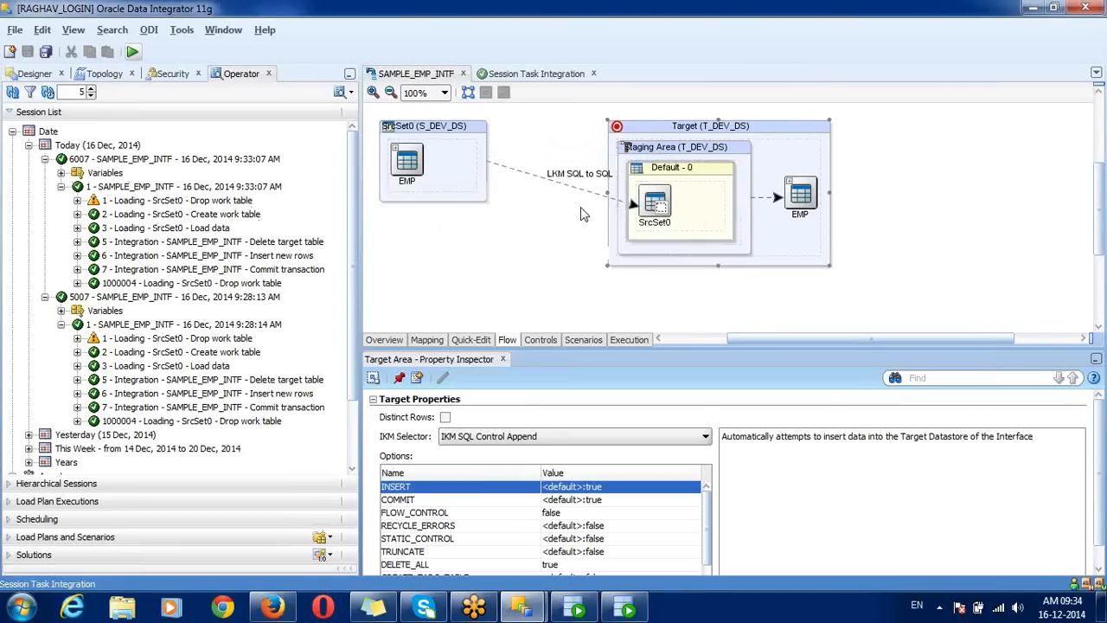
Step: Collapse sessions 6007 and 5007 in the Operator list and refresh it
click(12, 93)
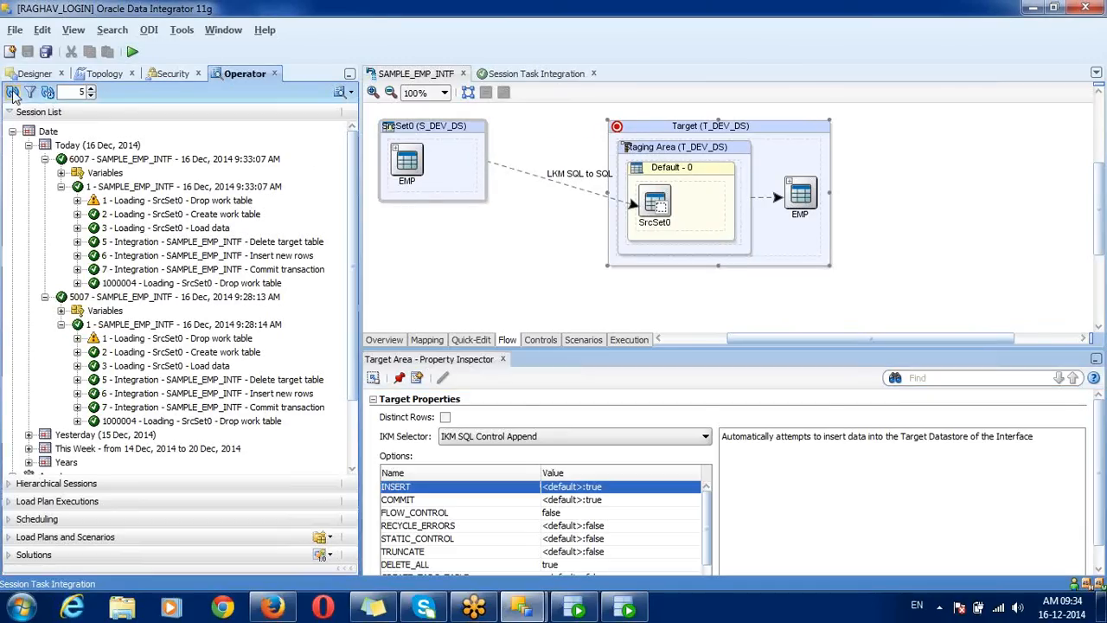
click(45, 159)
click(45, 172)
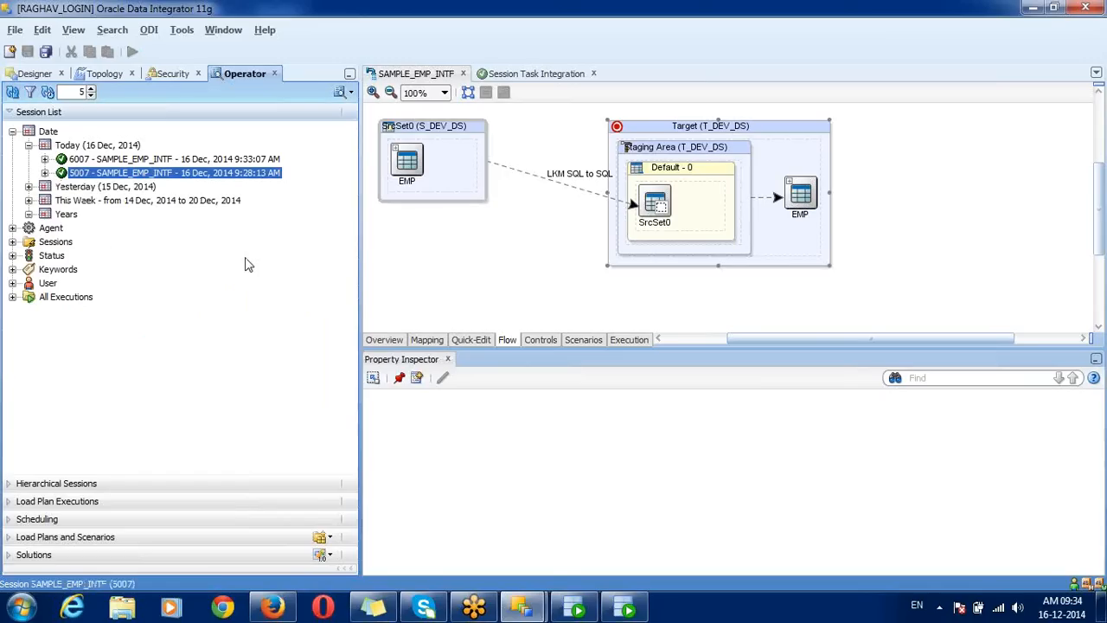
click(13, 93)
Step: Re-run select * from emp in SQL Developer, confirming 18 rows, then go back to ODI
click(626, 608)
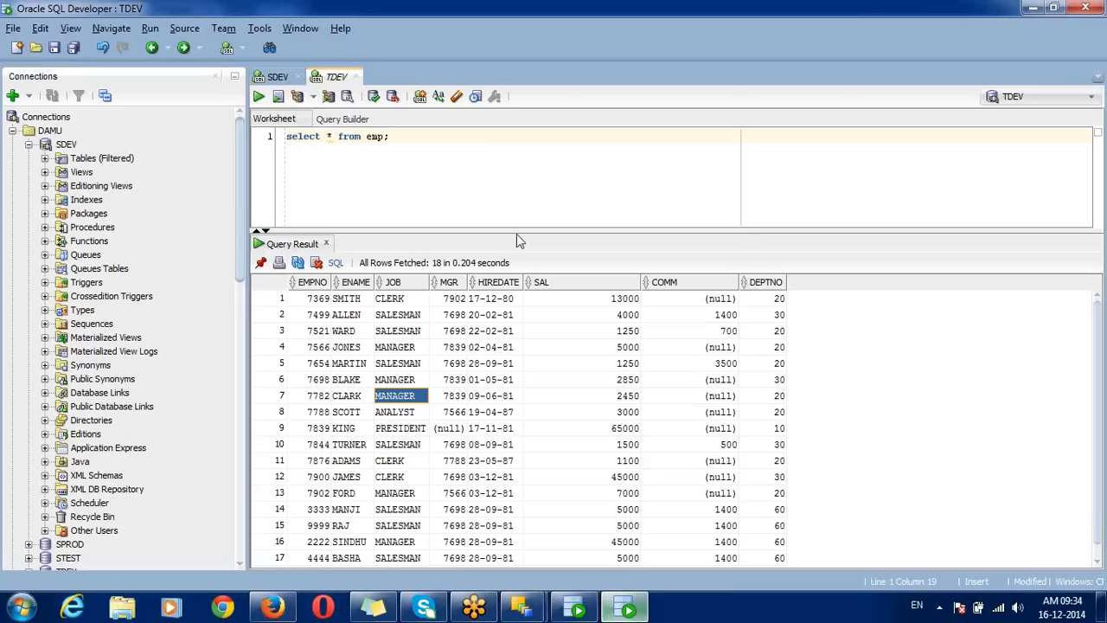
click(629, 610)
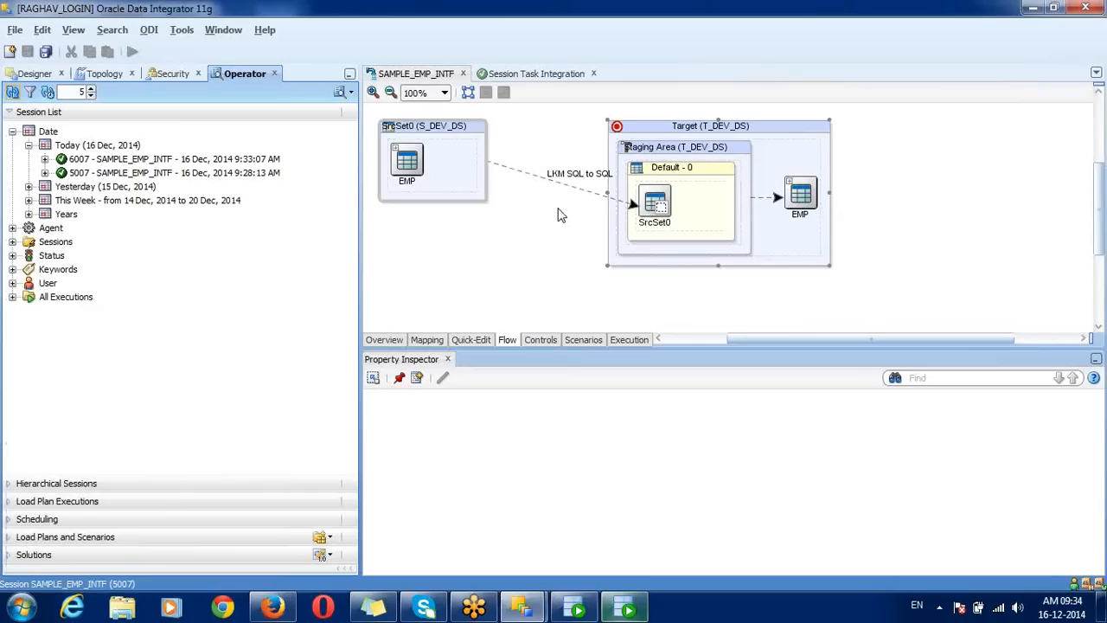
click(630, 611)
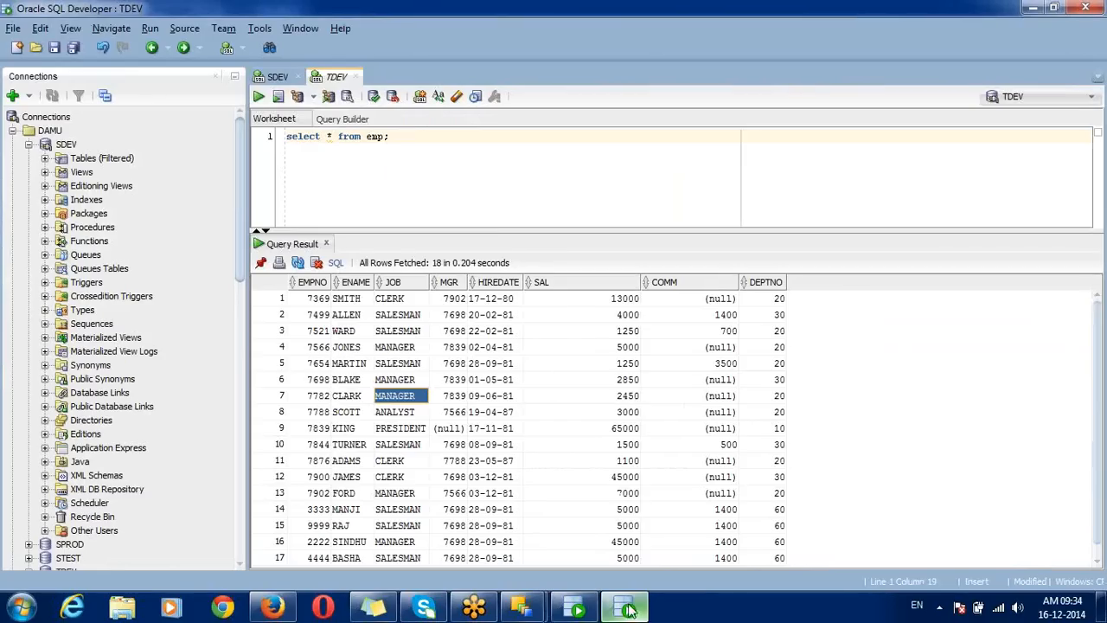
click(404, 137)
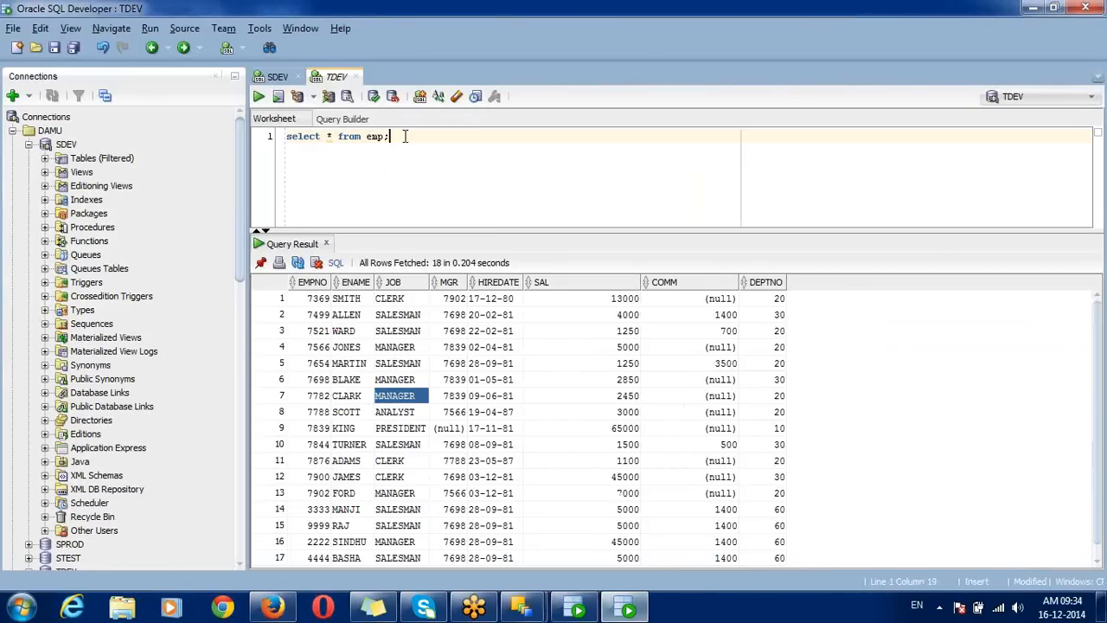
key(ctrl+Return)
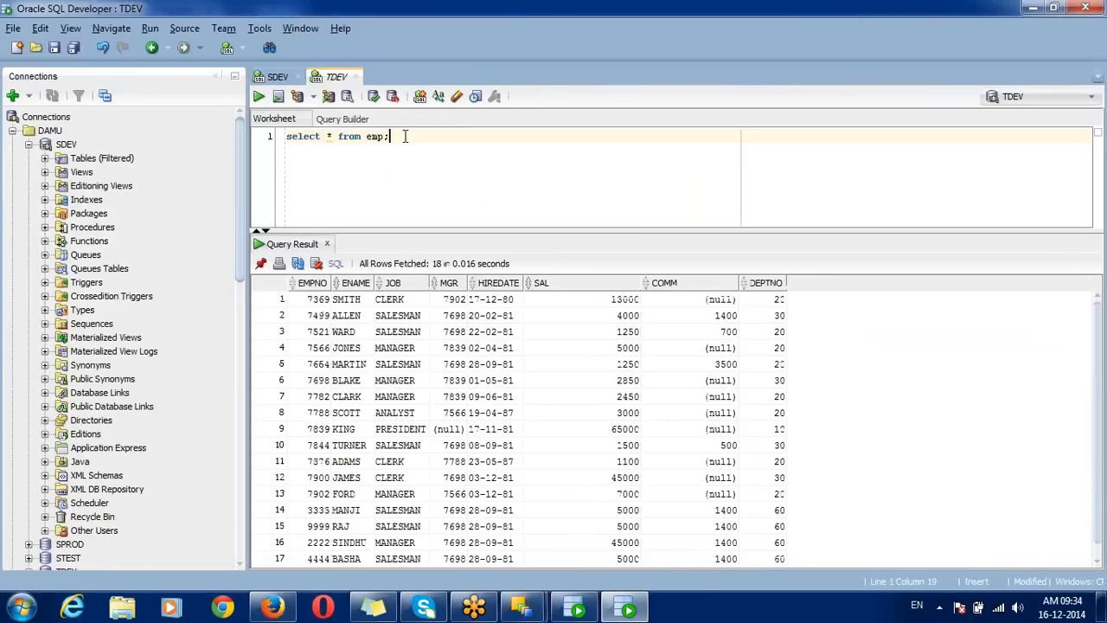
click(474, 412)
mouse_move(522, 608)
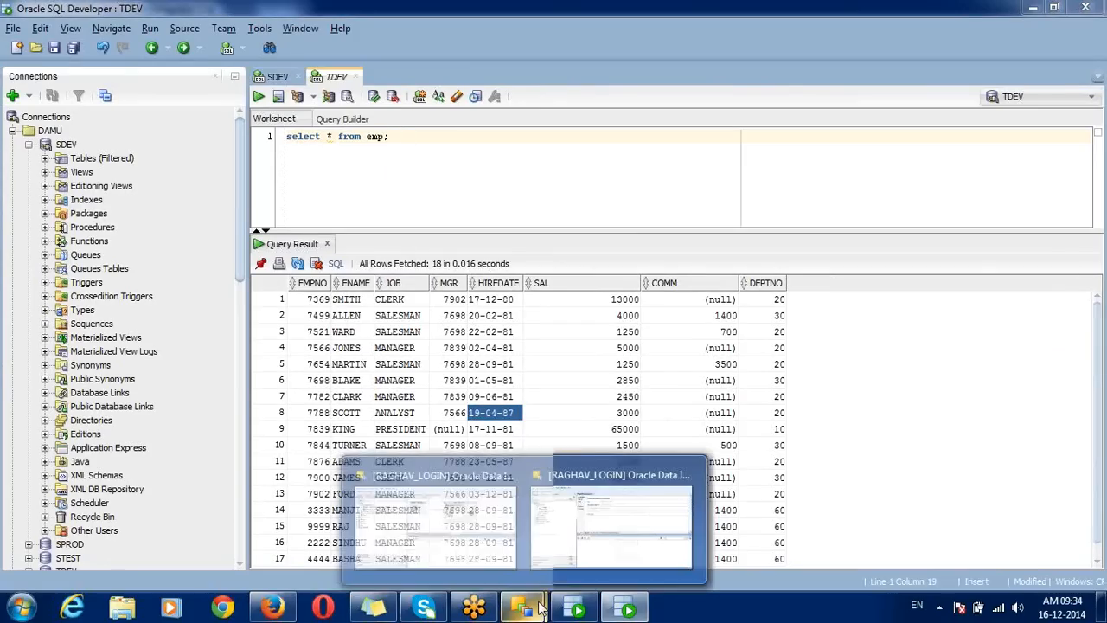
click(476, 531)
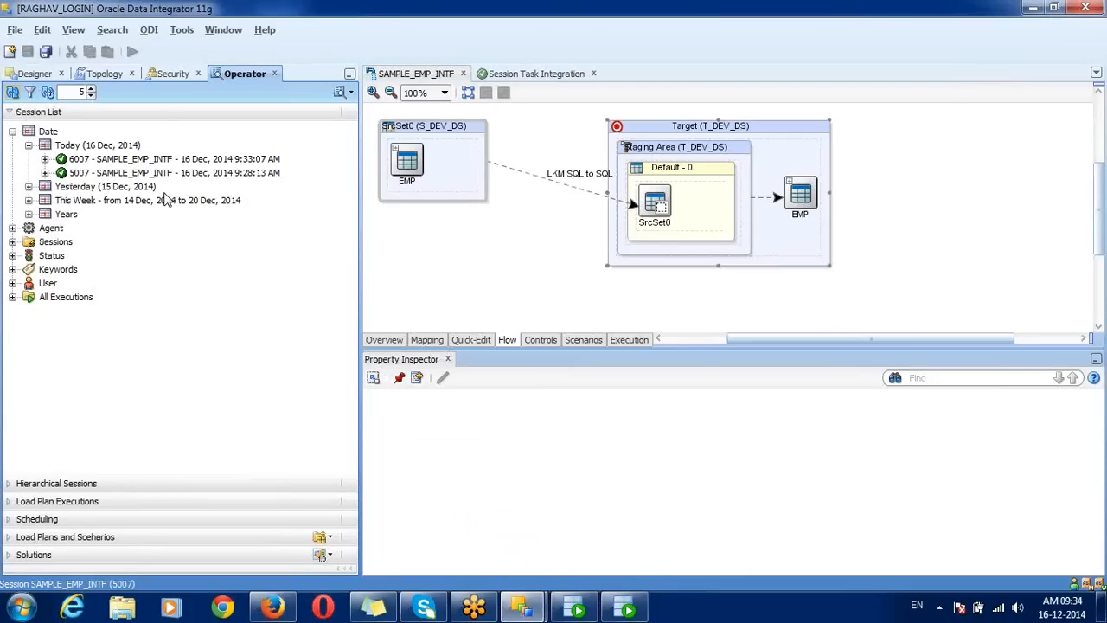
Step: Refresh the session list and close the Session Task Integration view
click(13, 92)
click(593, 73)
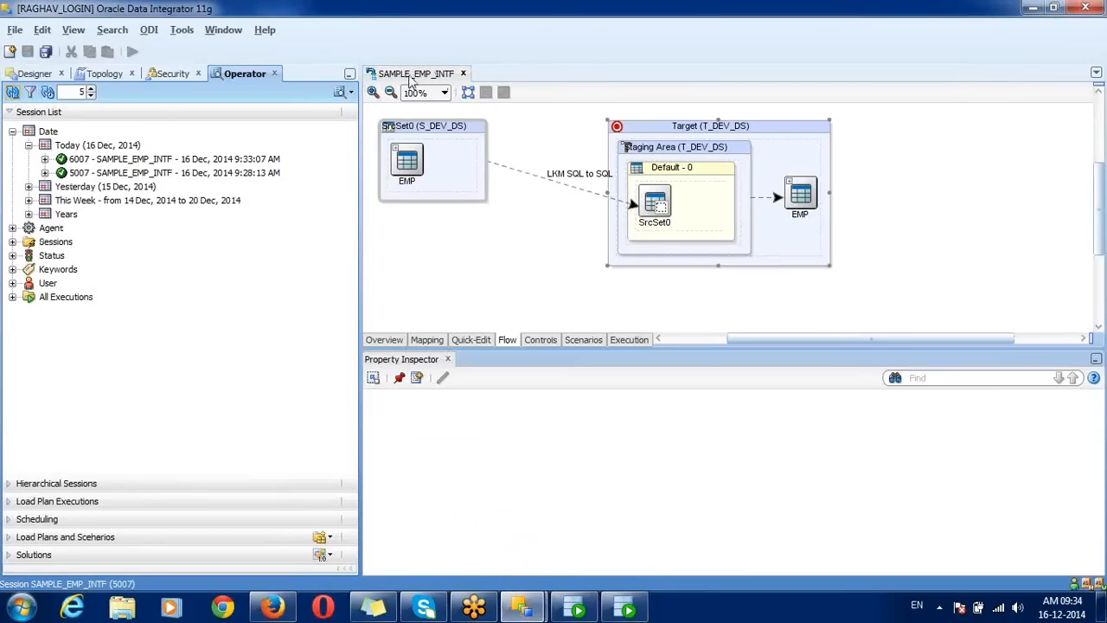
click(412, 75)
Step: Run SAMPLE_EMP_INTF at log level 1 and refresh Operator to show session 8007
click(133, 52)
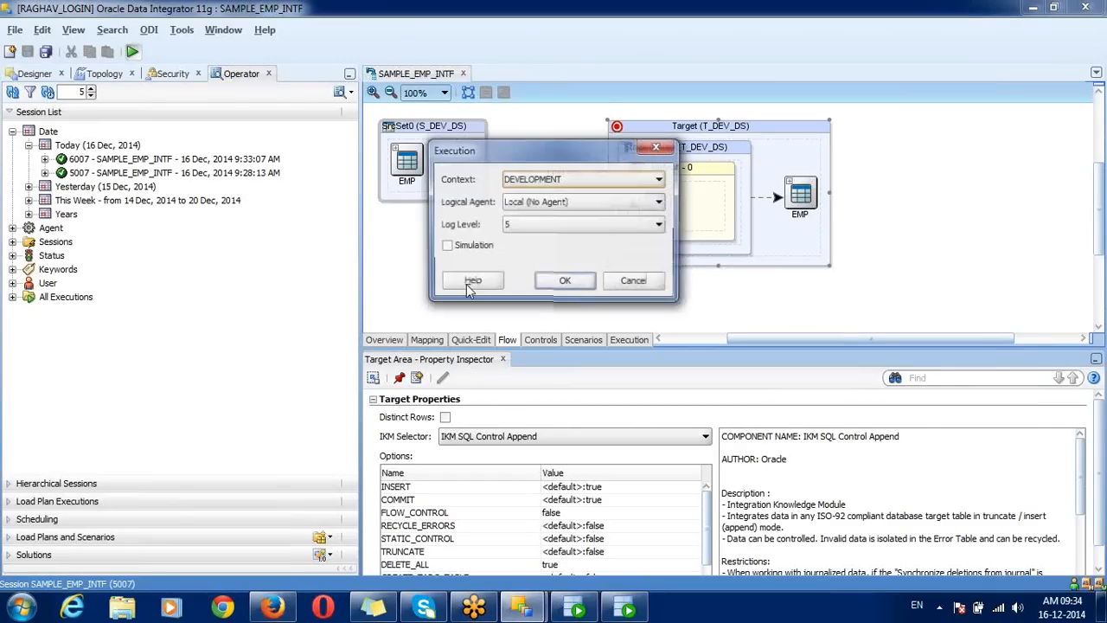
click(529, 228)
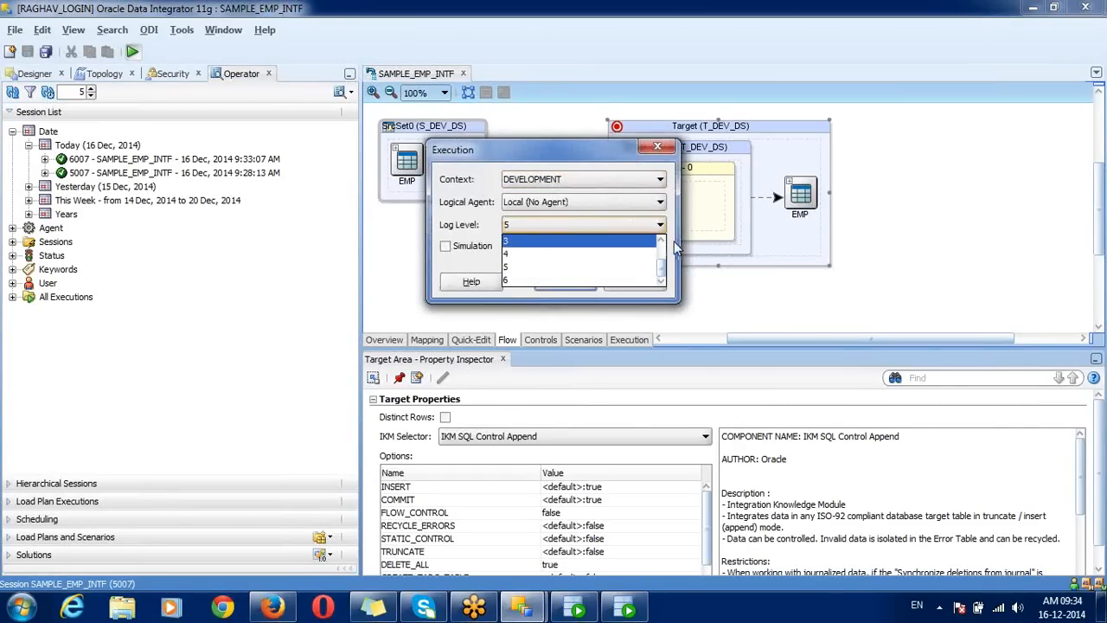
scroll(640, 253, up, 1)
click(627, 256)
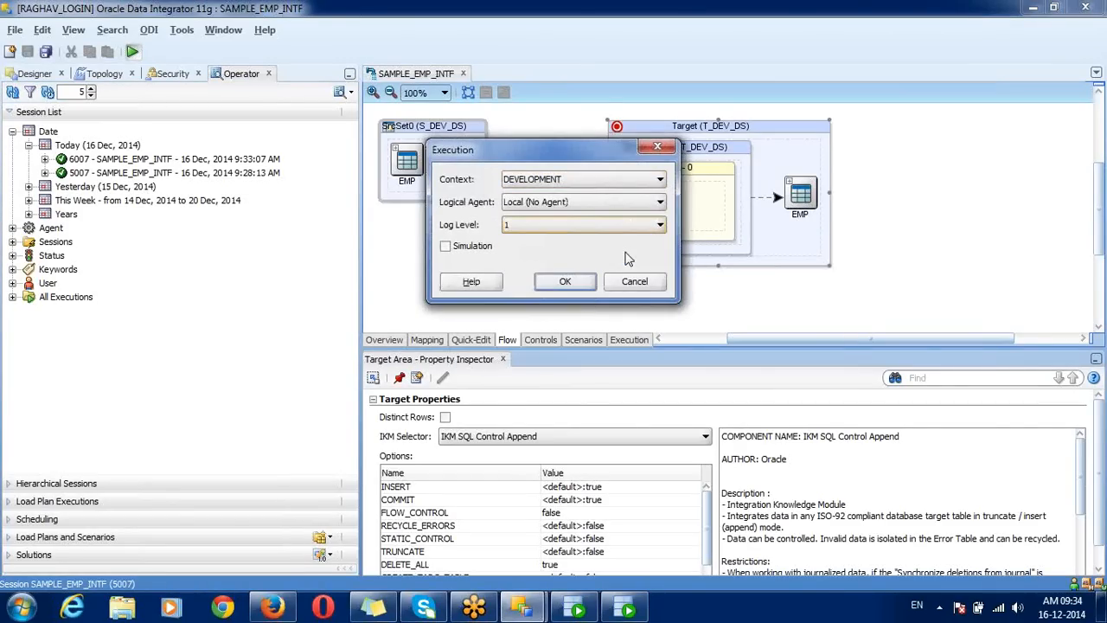
click(582, 284)
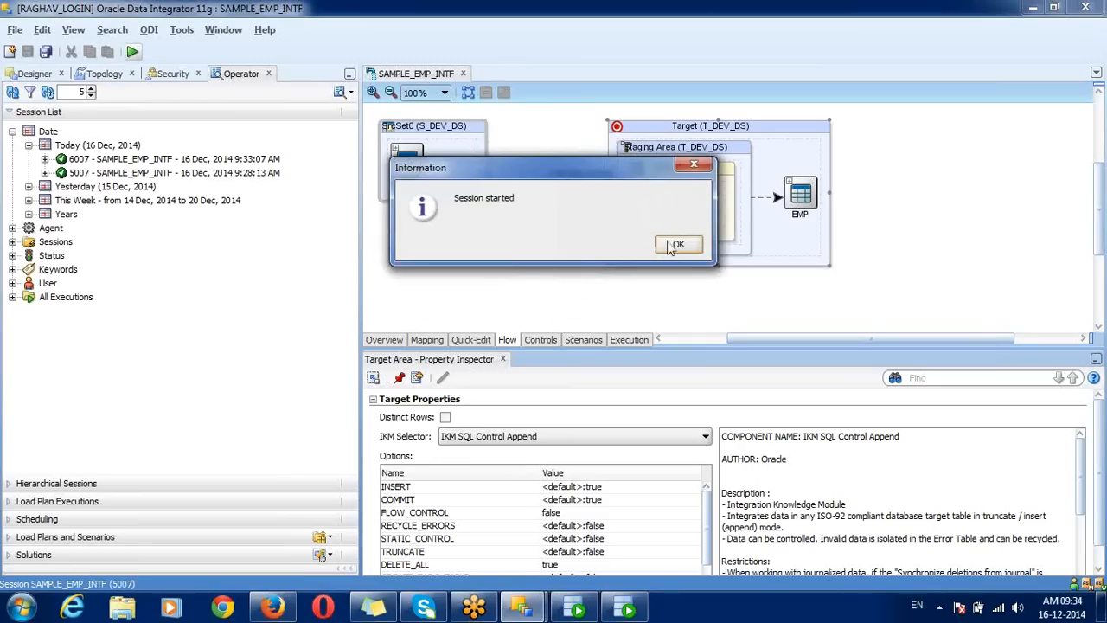
click(676, 246)
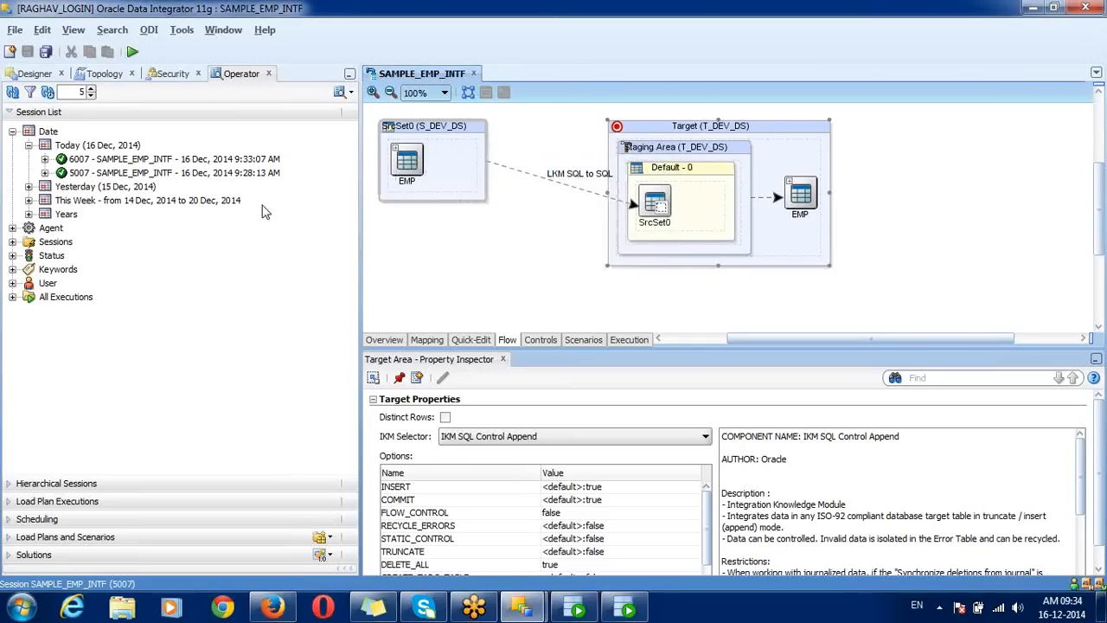
click(12, 93)
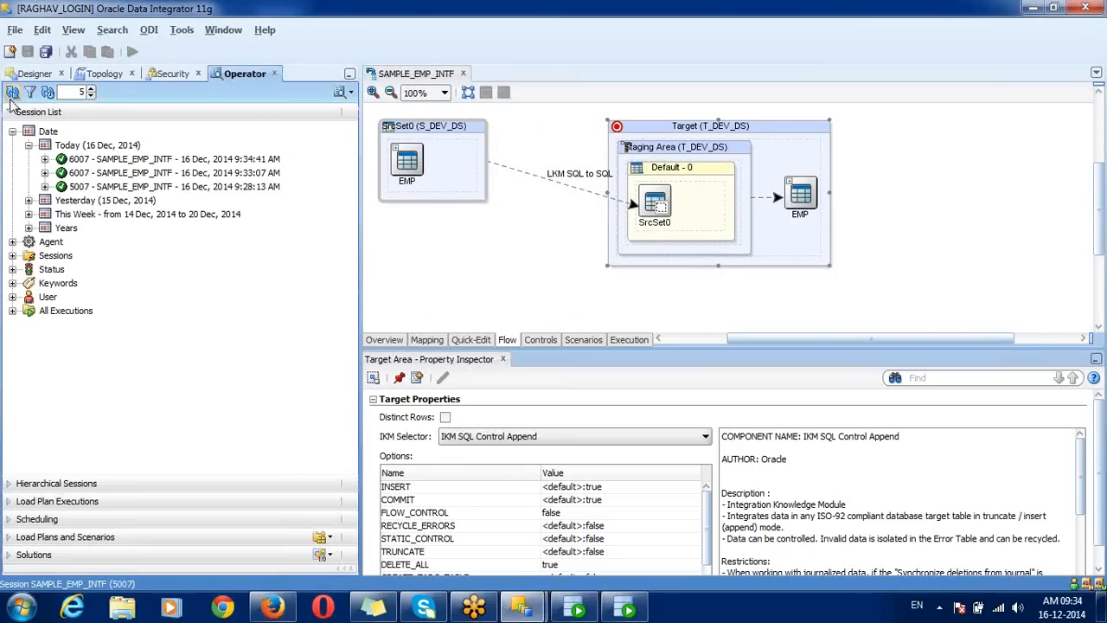
Step: Compare session 8007's single step with session 6007's Create work table and Delete target table tasks
click(76, 164)
click(45, 160)
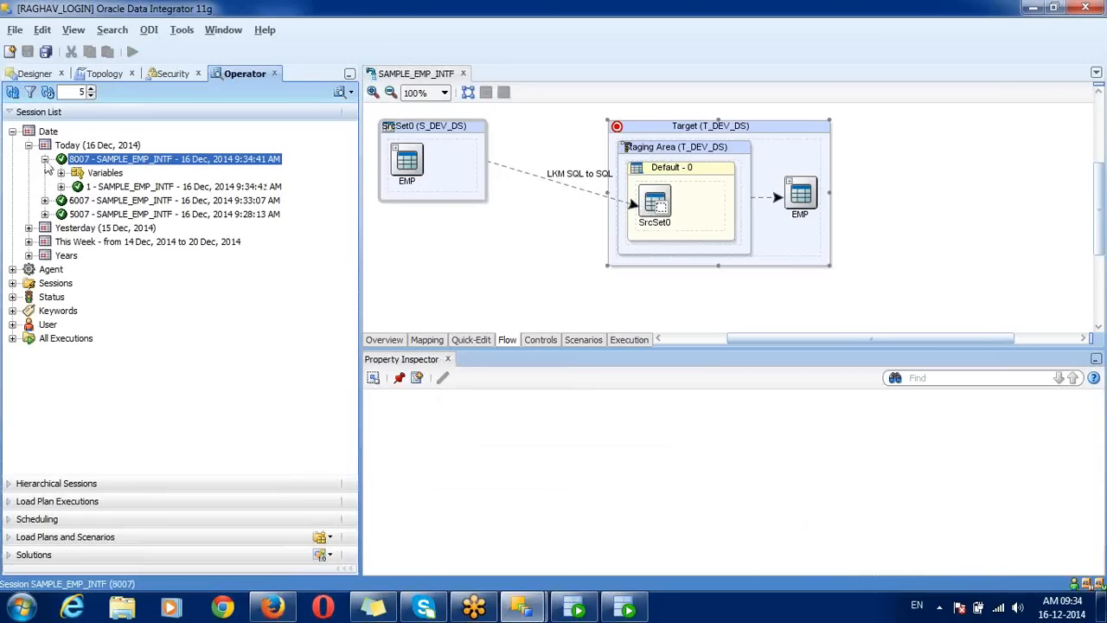
click(109, 188)
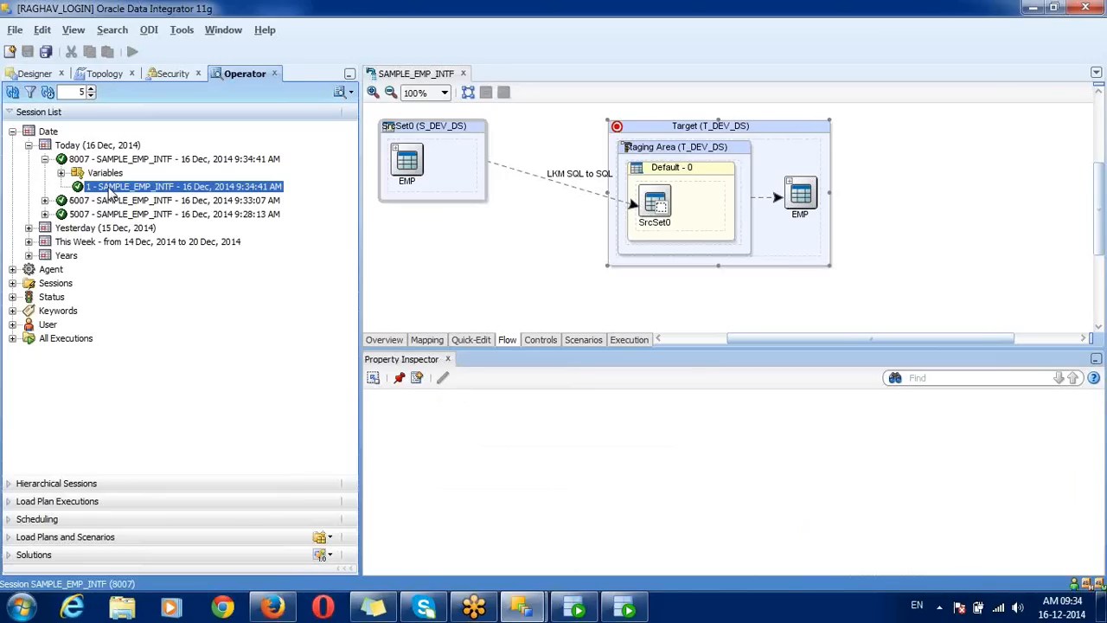
click(45, 200)
click(61, 229)
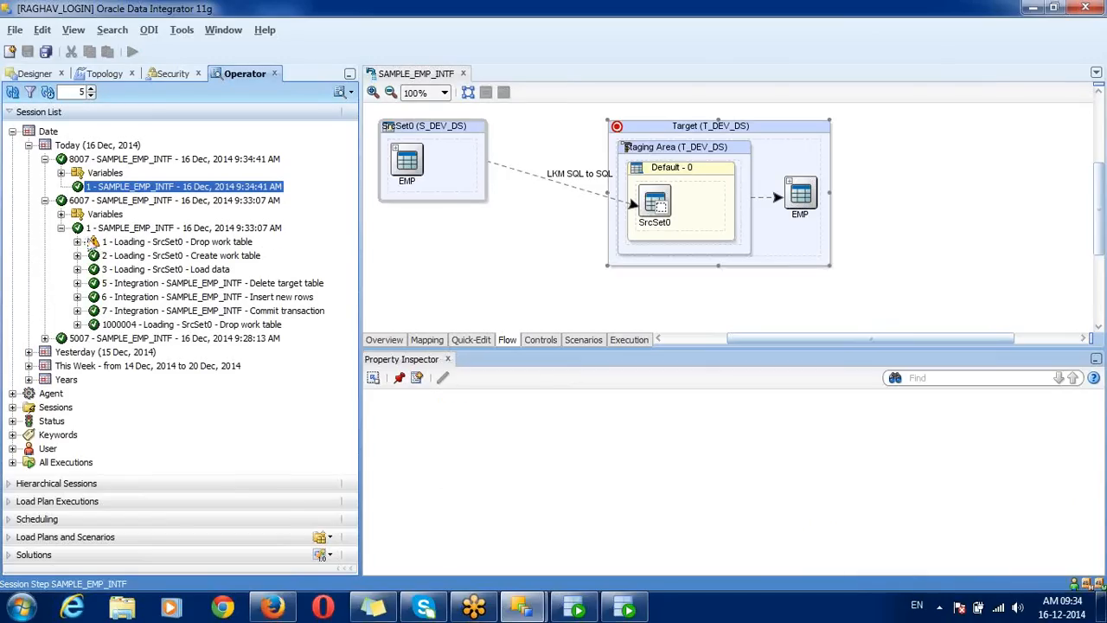
click(130, 257)
click(143, 283)
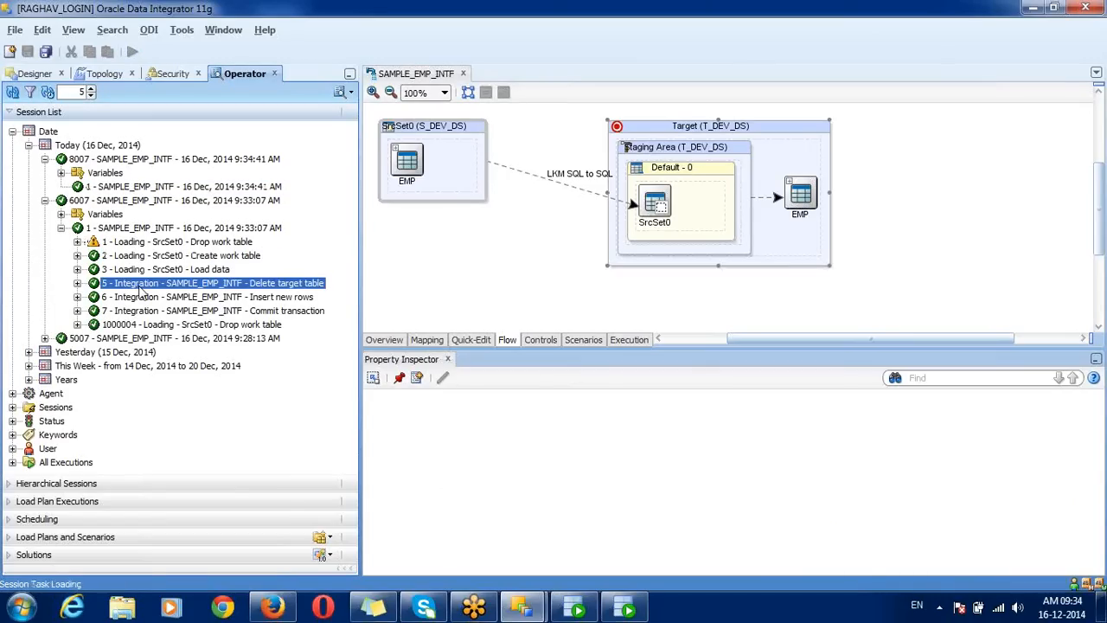
click(134, 187)
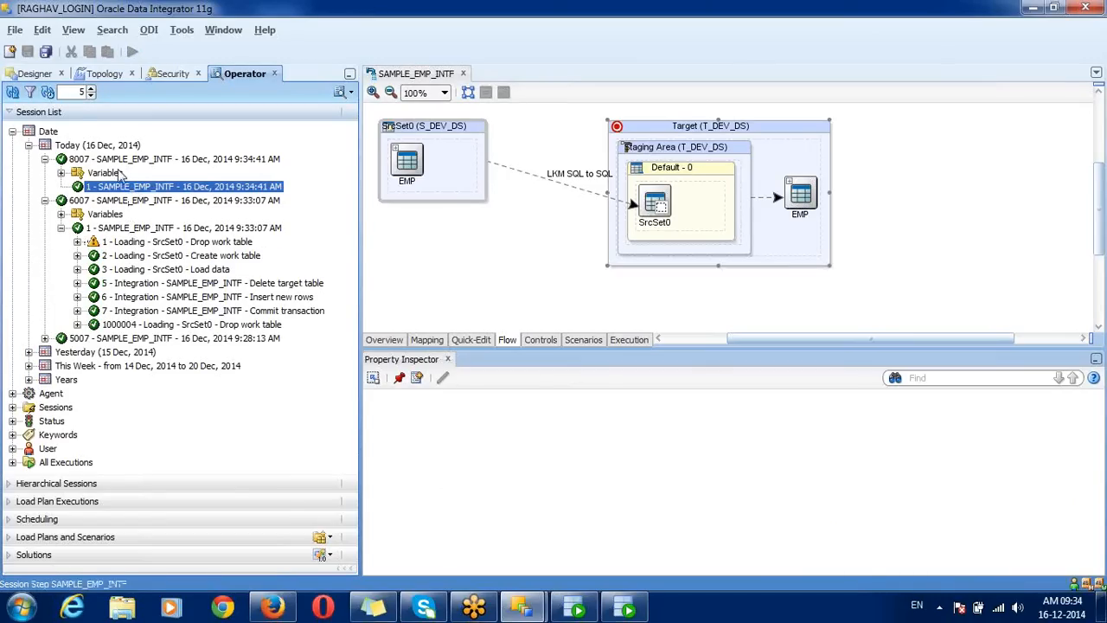
click(111, 163)
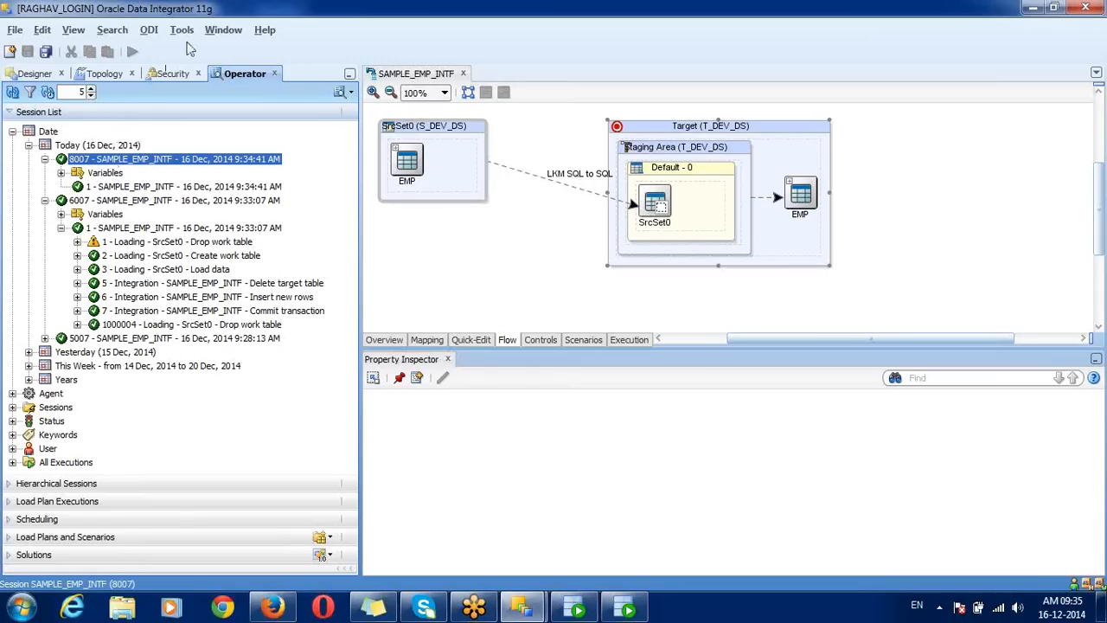
click(398, 78)
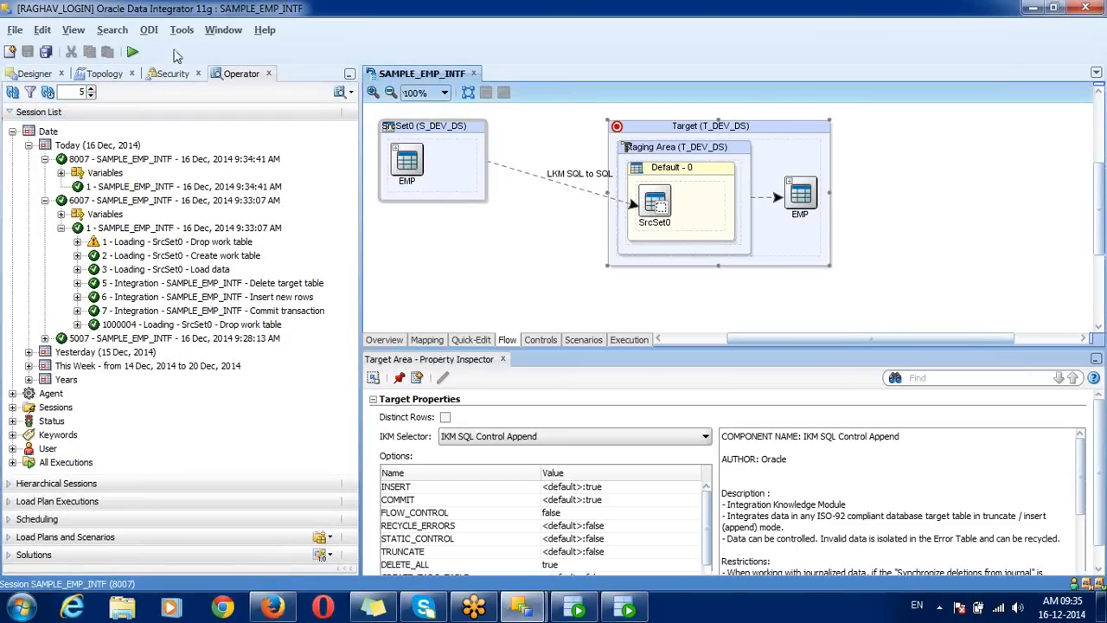
Step: Run SAMPLE_EMP_INTF at log level 2 and refresh Operator to show session 9007
click(132, 51)
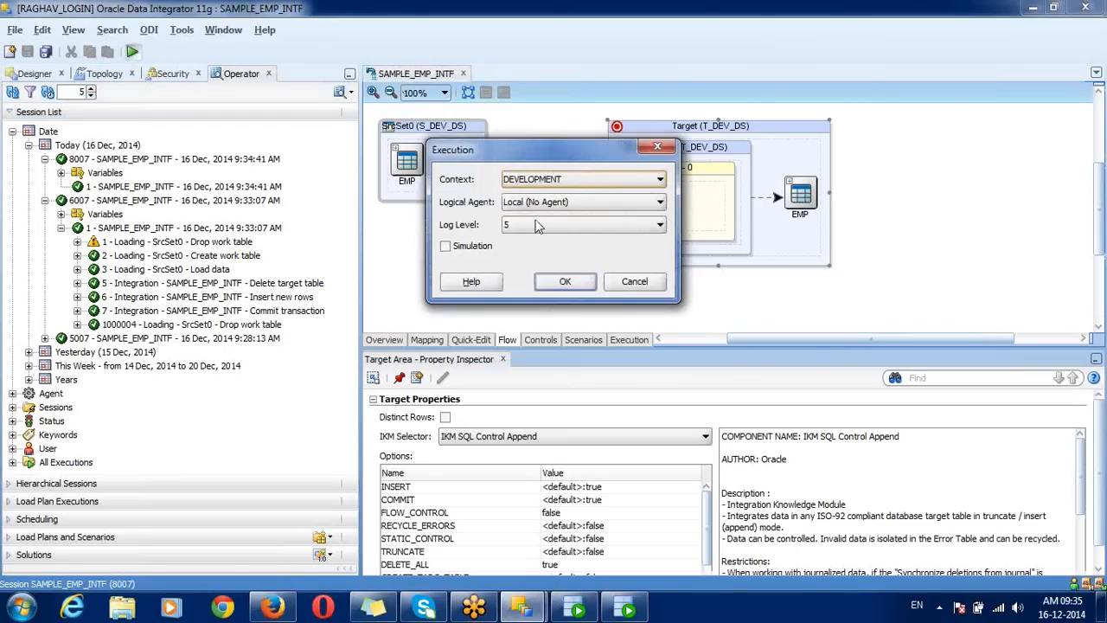
click(539, 225)
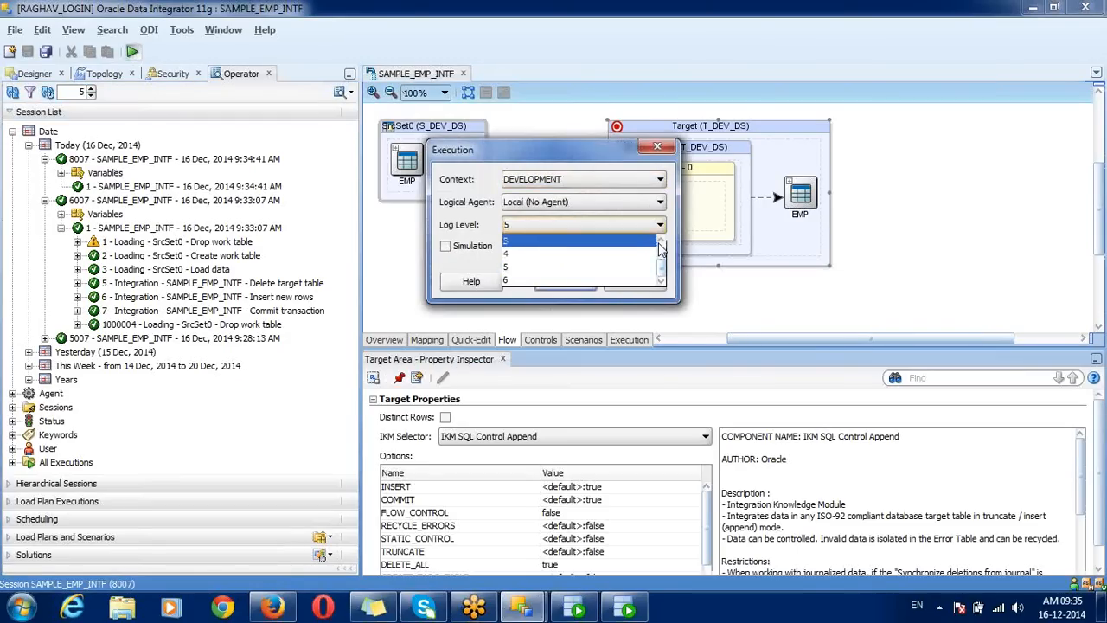
scroll(655, 254, up, 2)
click(608, 253)
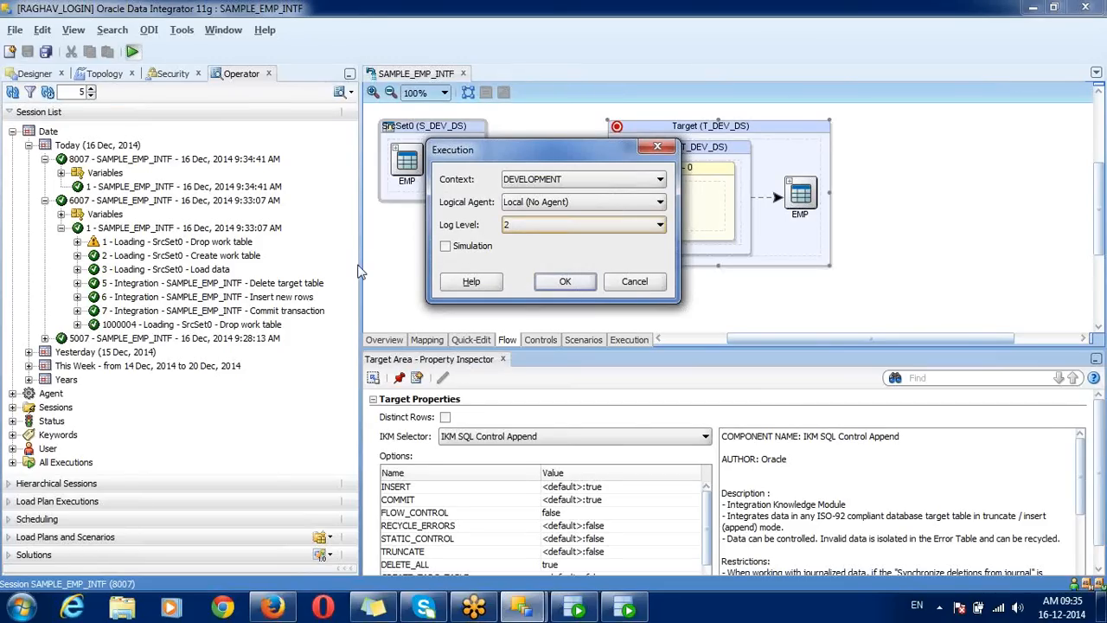
click(565, 282)
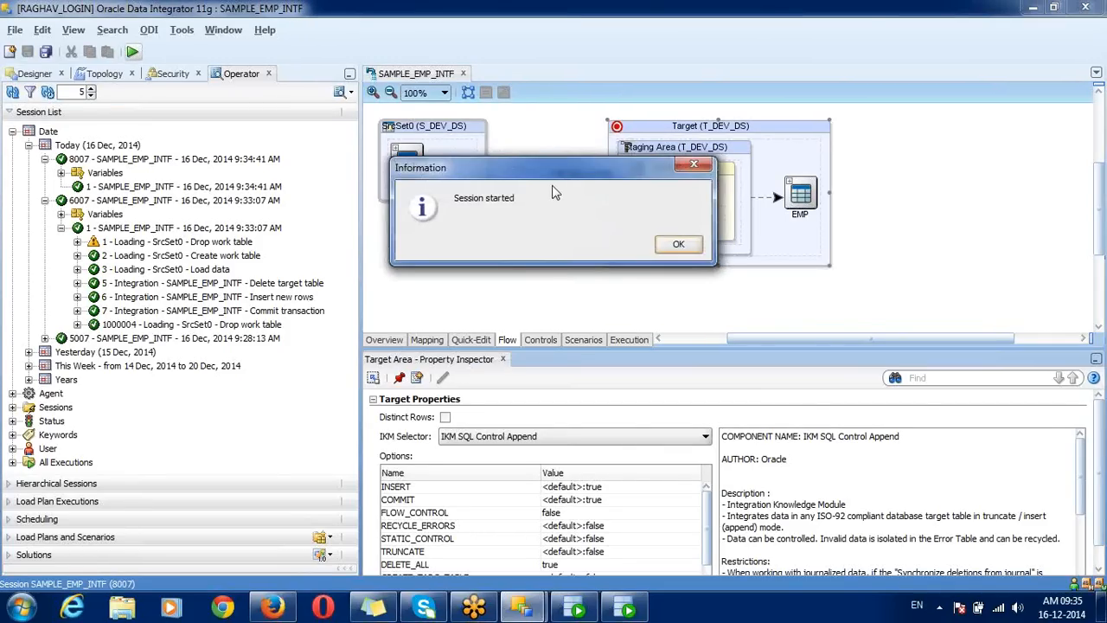
click(671, 245)
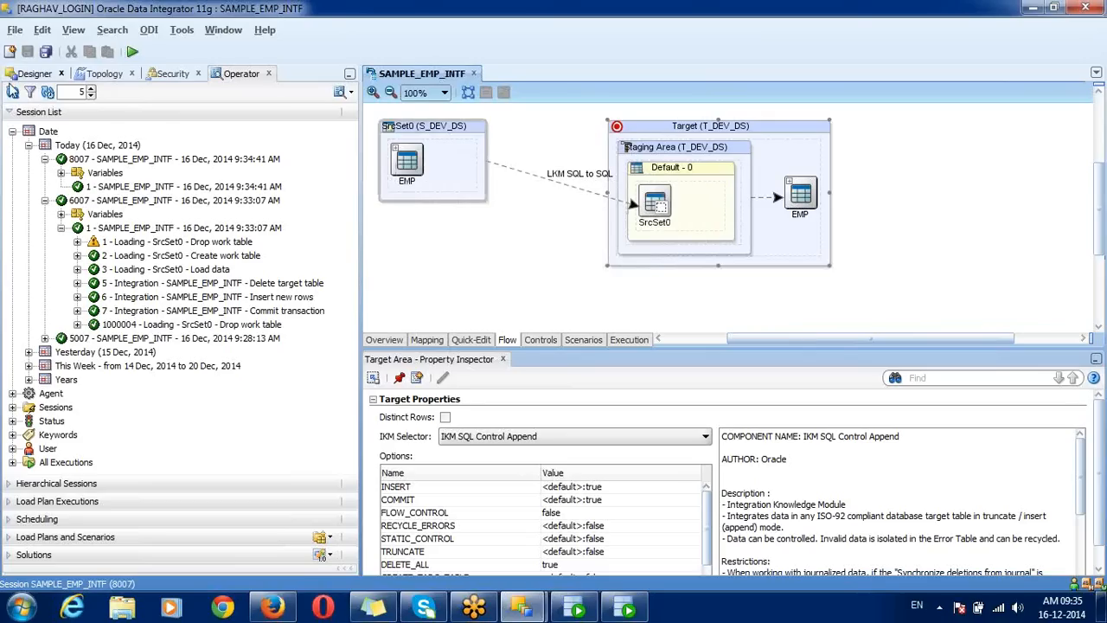
click(12, 91)
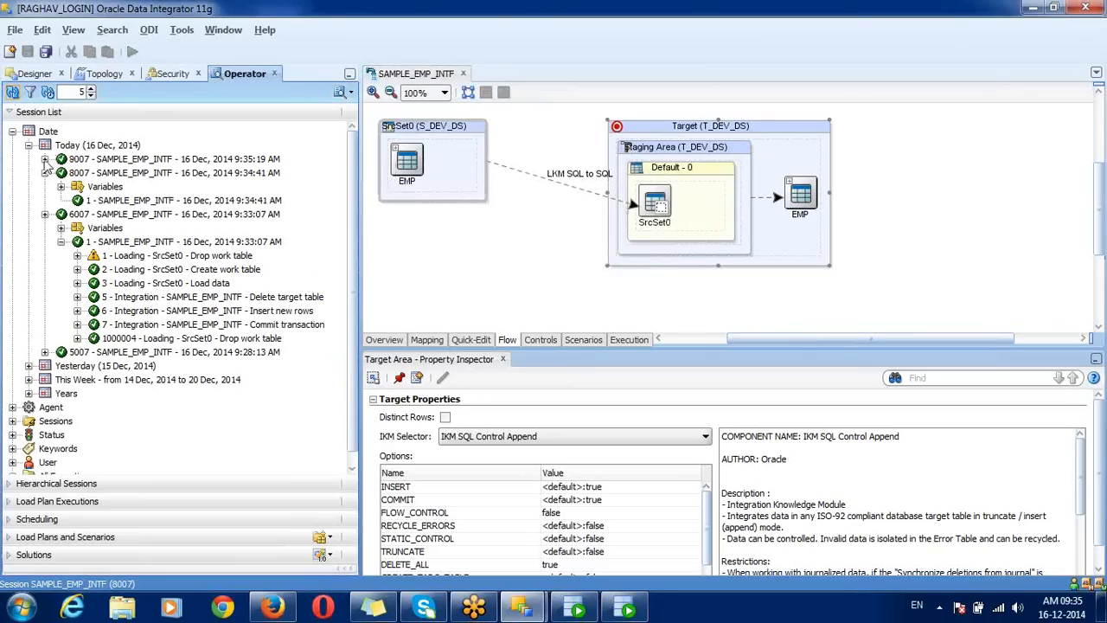
Step: Open session 9007's step statistics and compare them with the 9:34:41 run
click(45, 161)
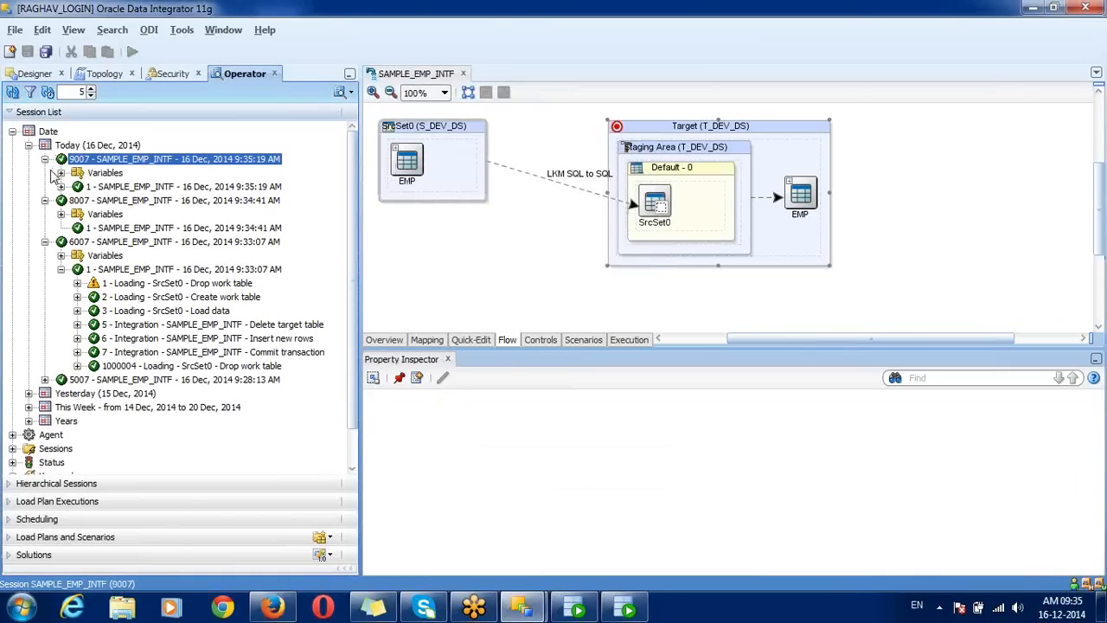
click(101, 188)
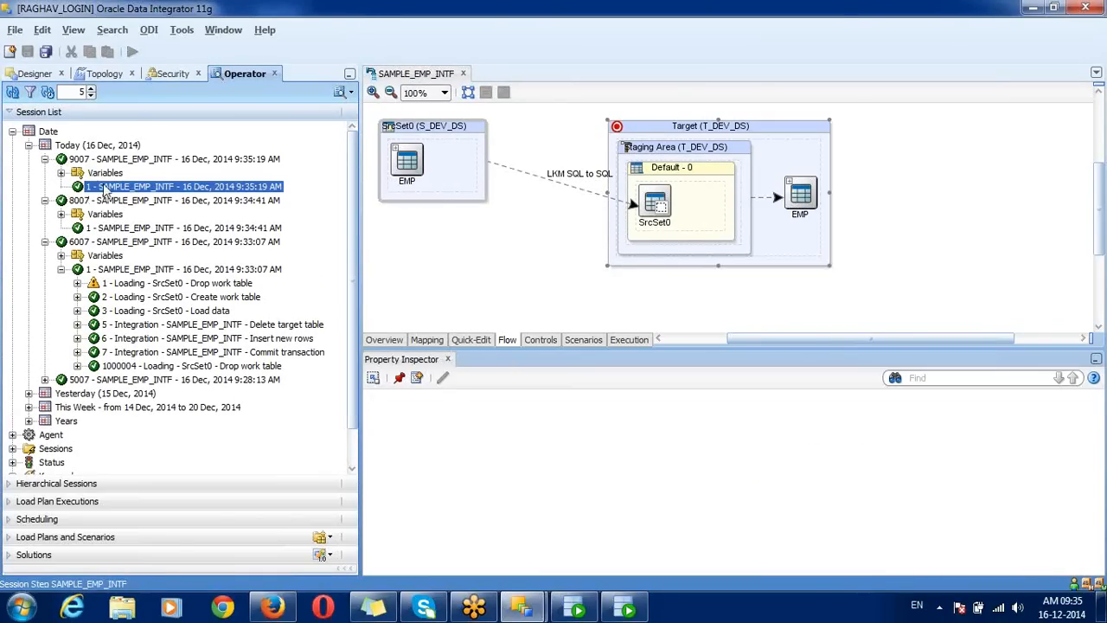
click(62, 173)
double_click(138, 189)
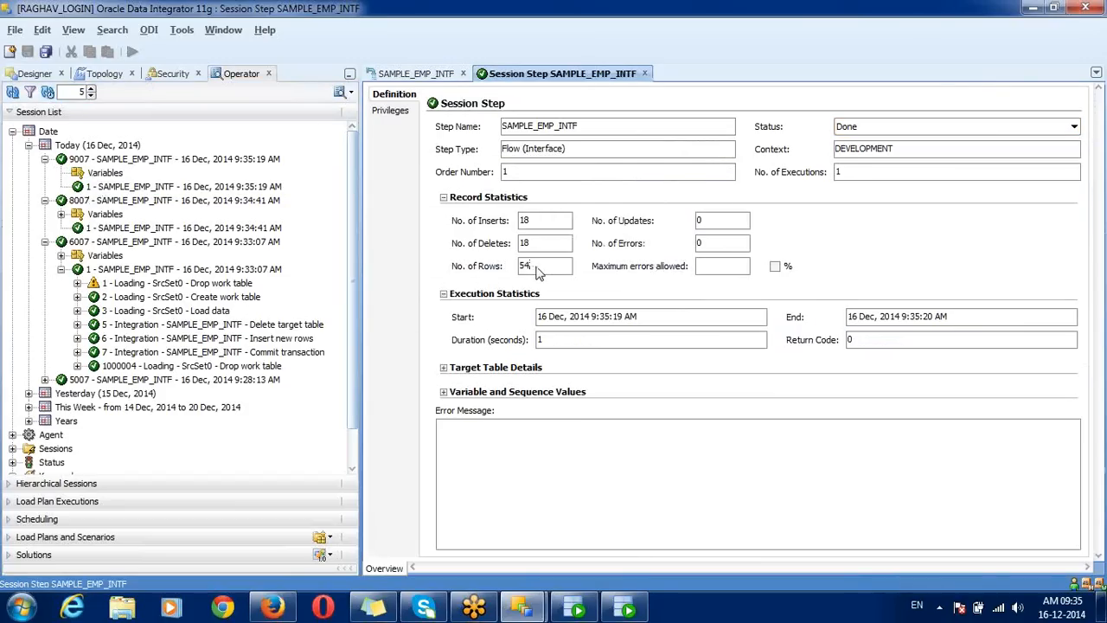
double_click(535, 223)
double_click(207, 229)
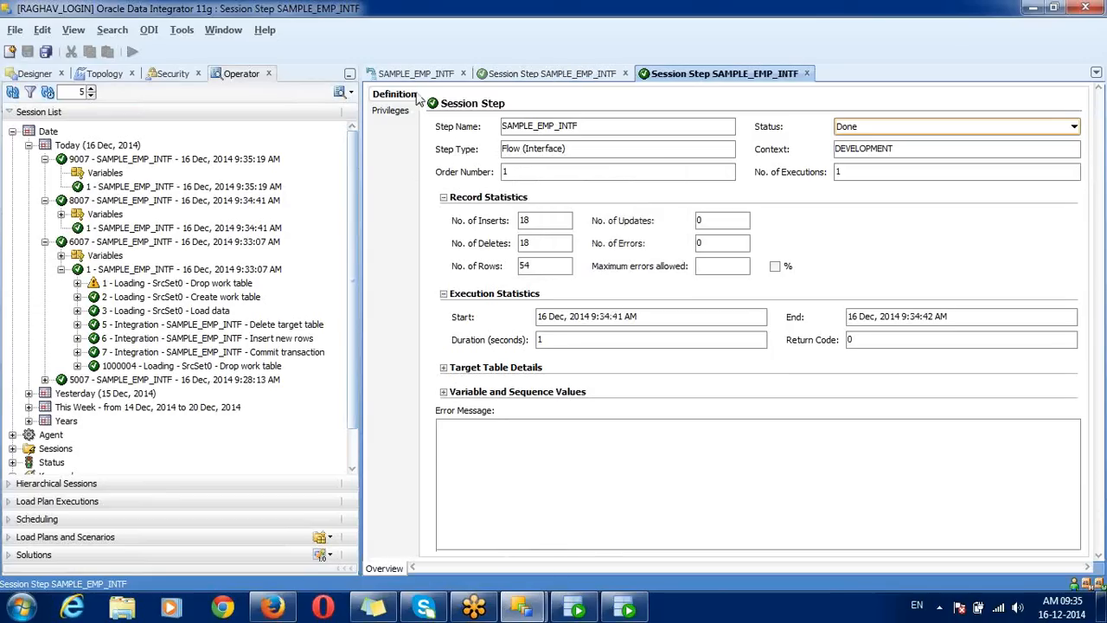
Step: Close both step statistics tabs and open the Execution dialog for another run
click(806, 74)
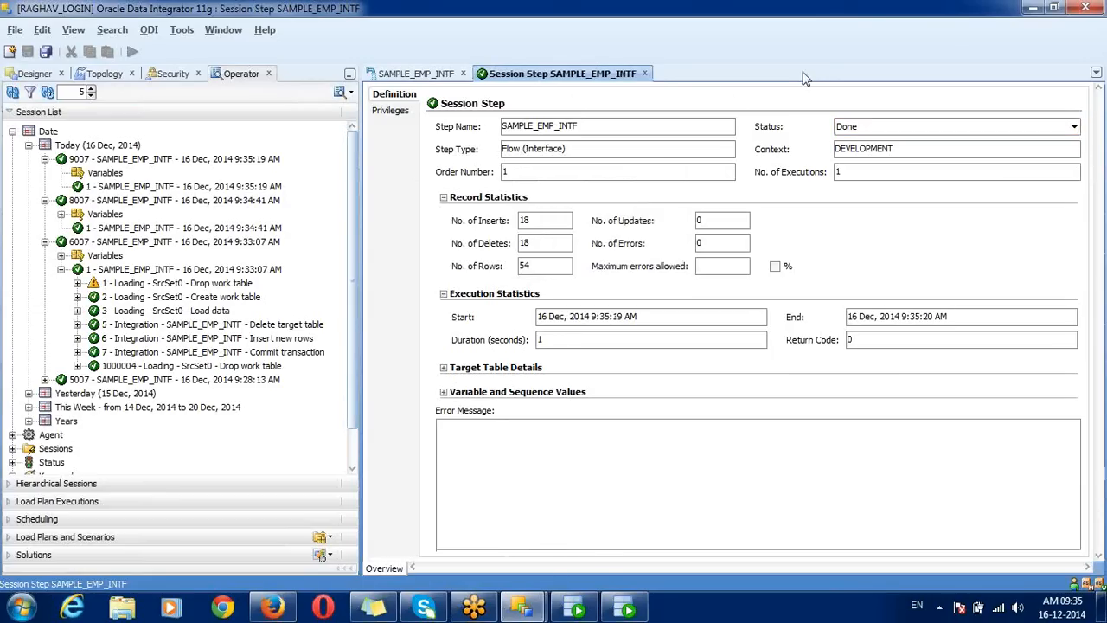
click(645, 74)
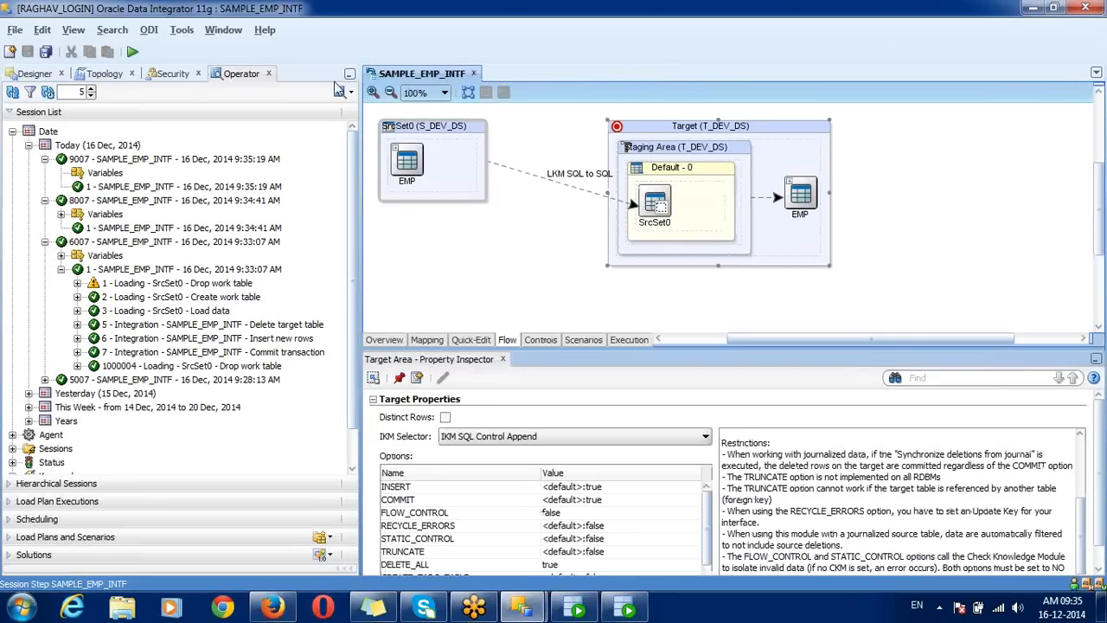
click(132, 52)
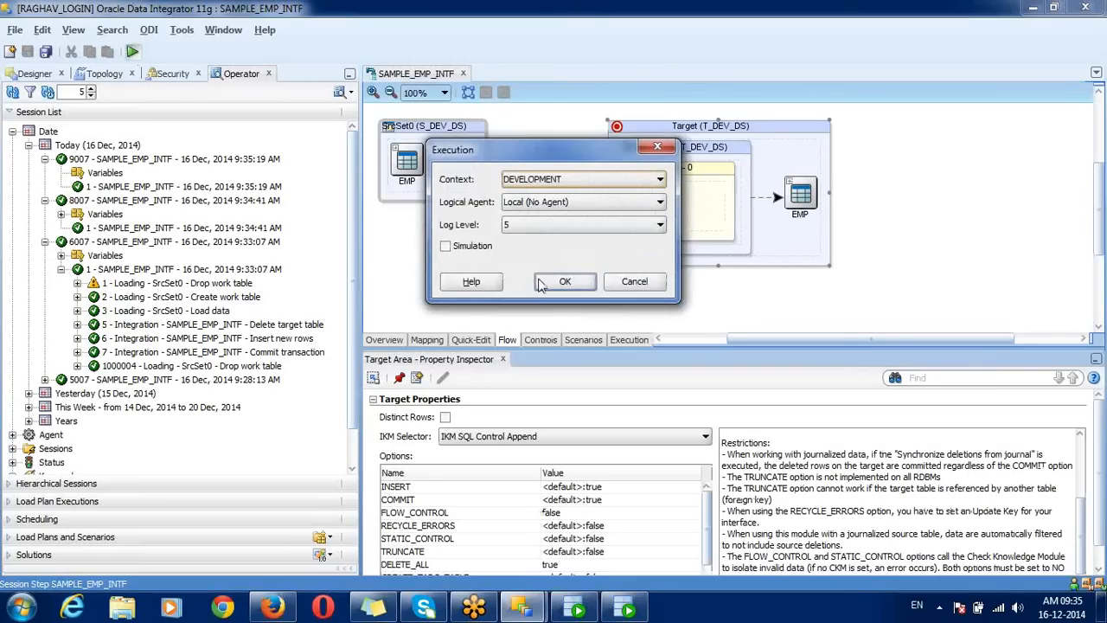
Step: Run SAMPLE_EMP_INTF at log level 3 and refresh Operator to show session 10007
click(540, 228)
click(536, 241)
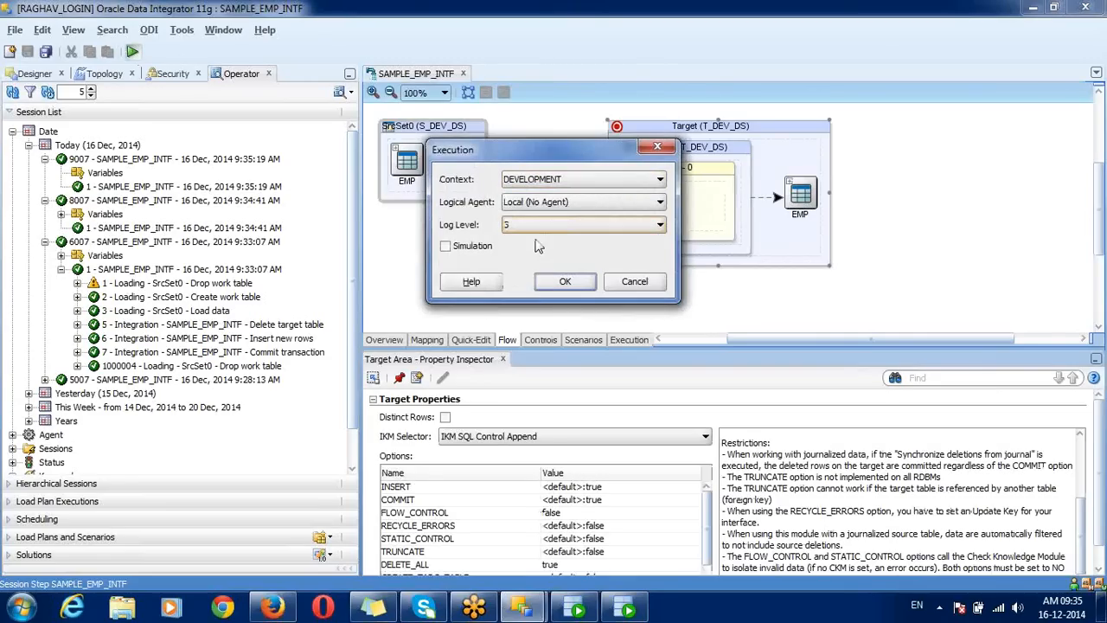
click(556, 283)
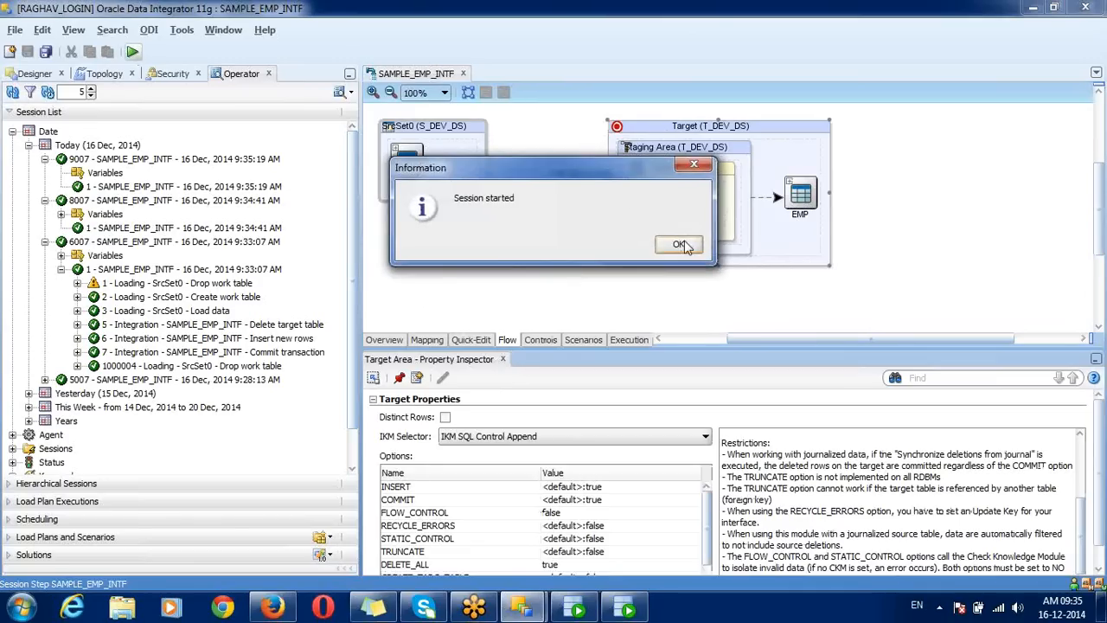
click(678, 244)
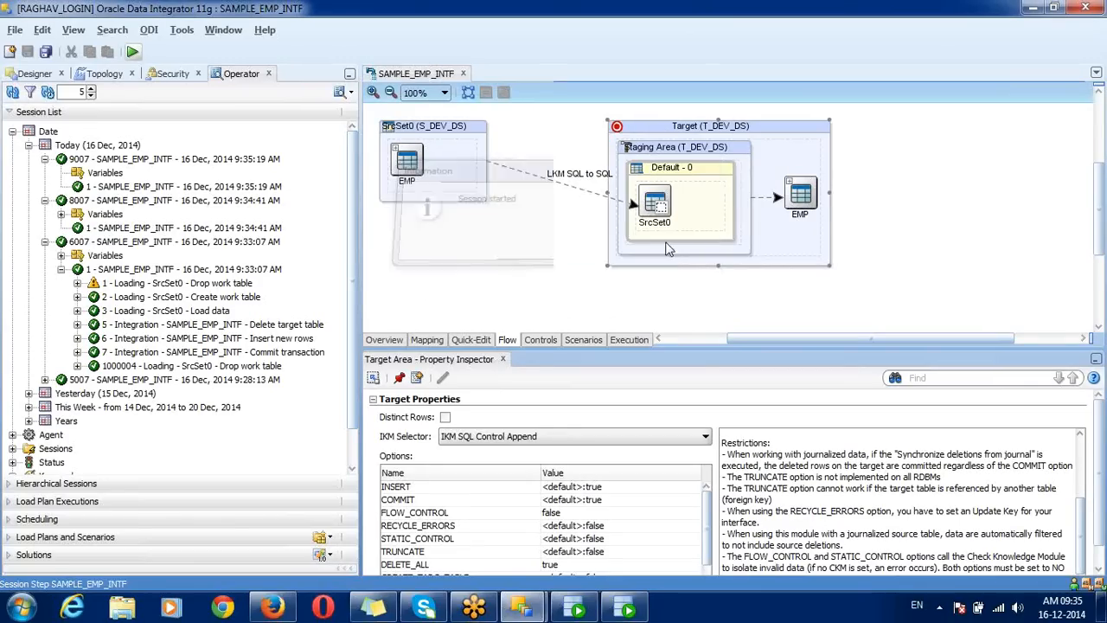
click(12, 91)
Step: Expand session 10007's step and inspect its Insert new rows and Delete target table tasks
click(45, 160)
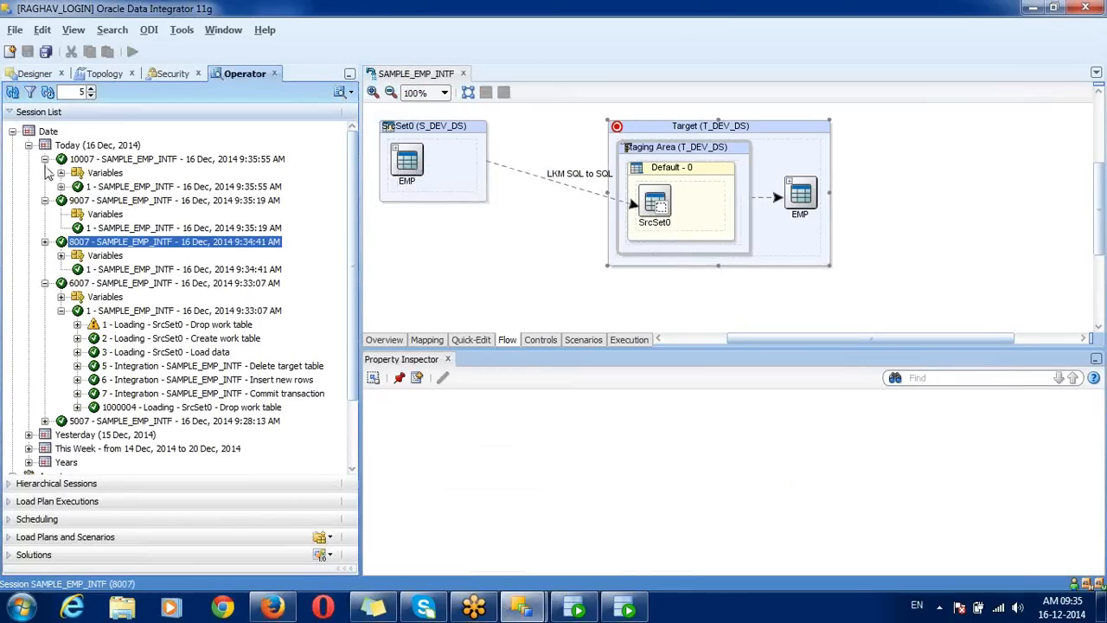
click(67, 187)
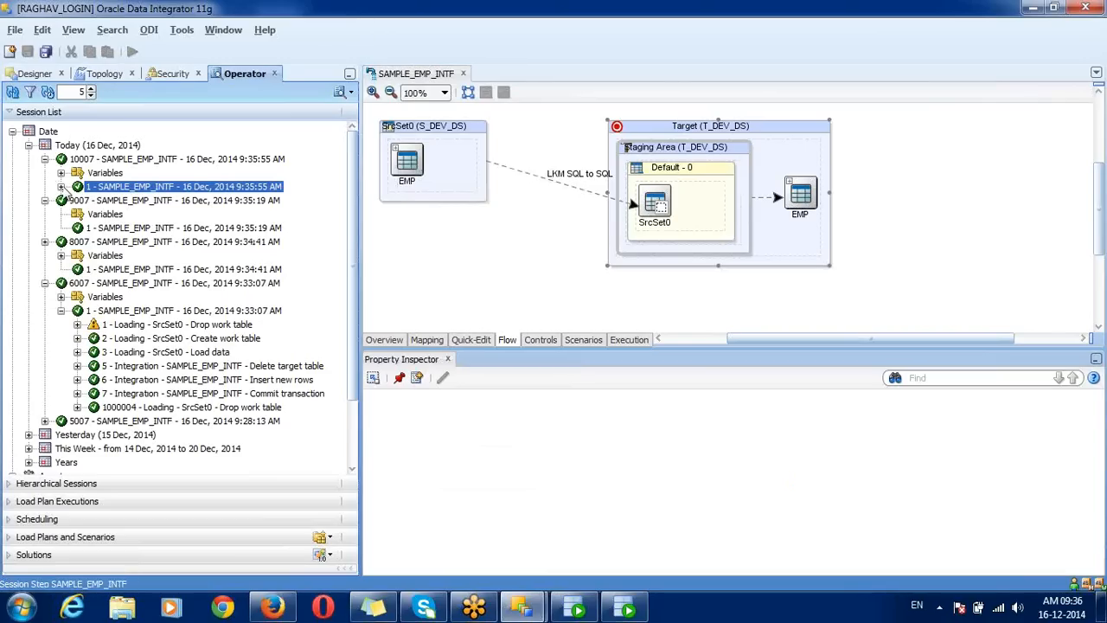
click(61, 187)
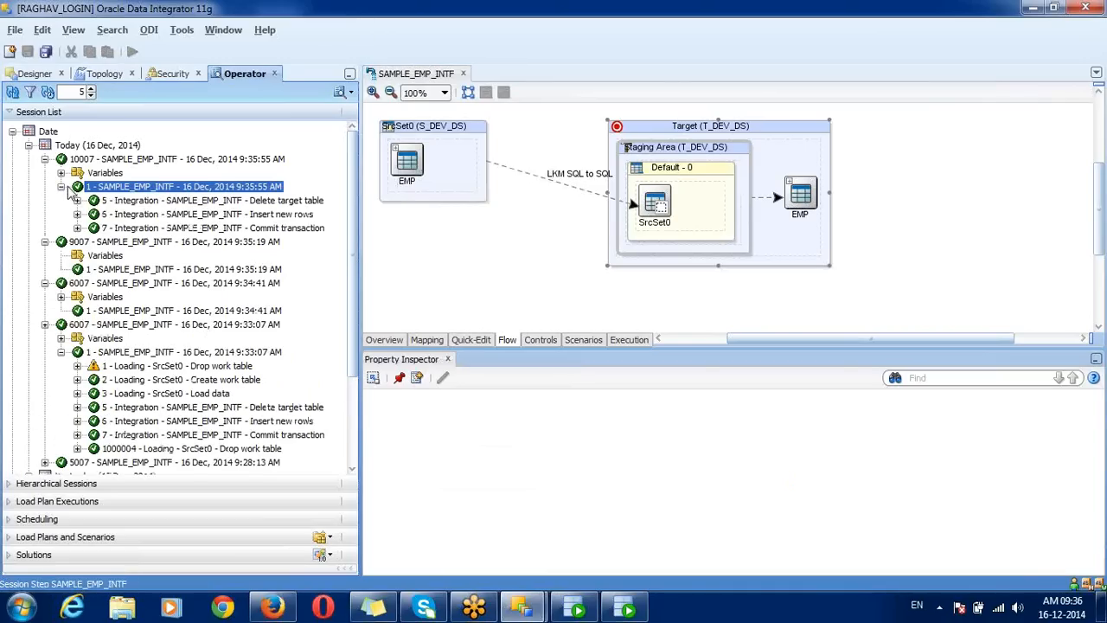
click(121, 214)
click(137, 200)
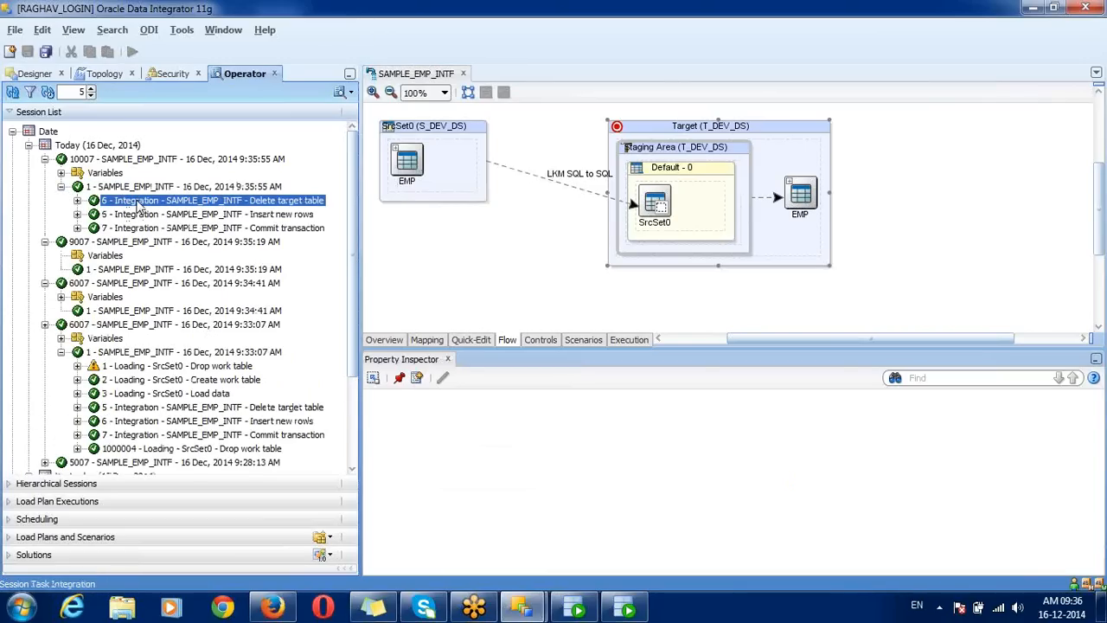
click(142, 186)
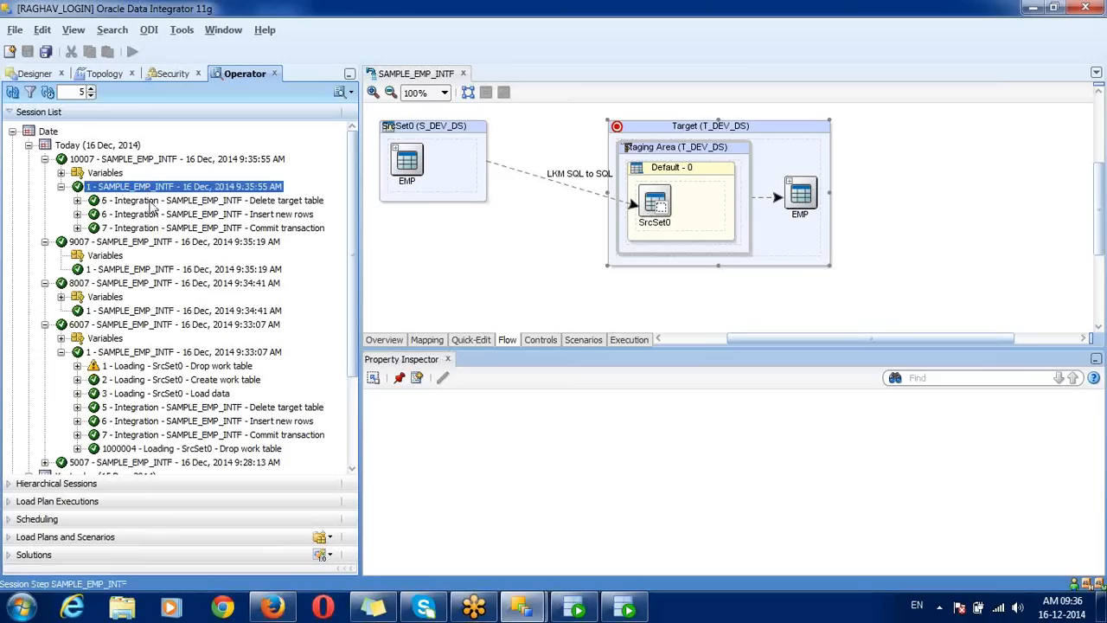
click(152, 204)
double_click(146, 204)
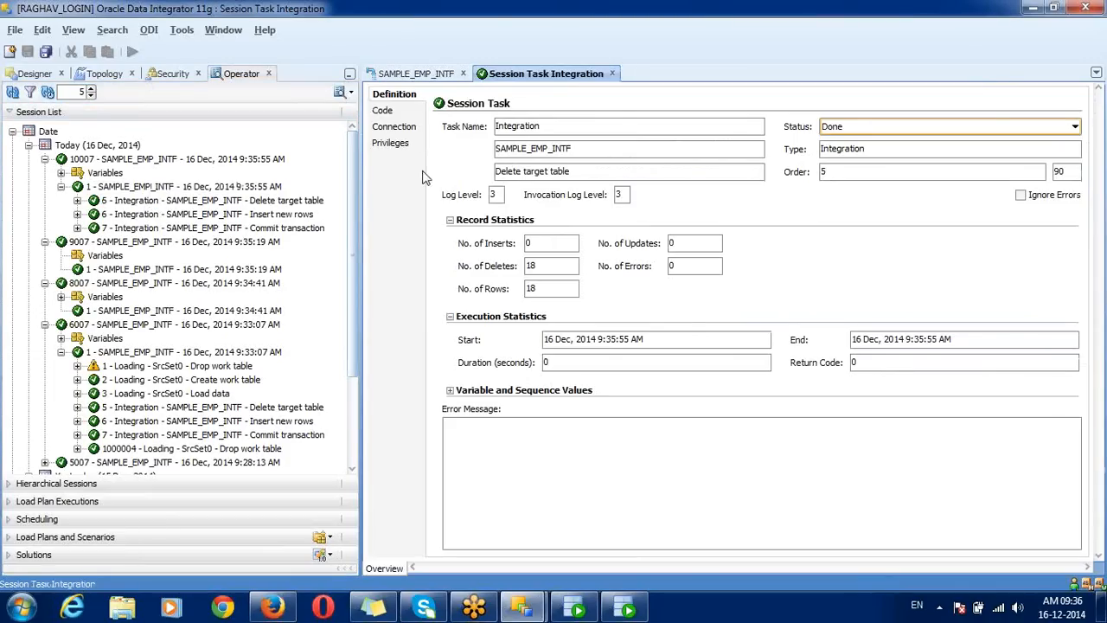
click(384, 112)
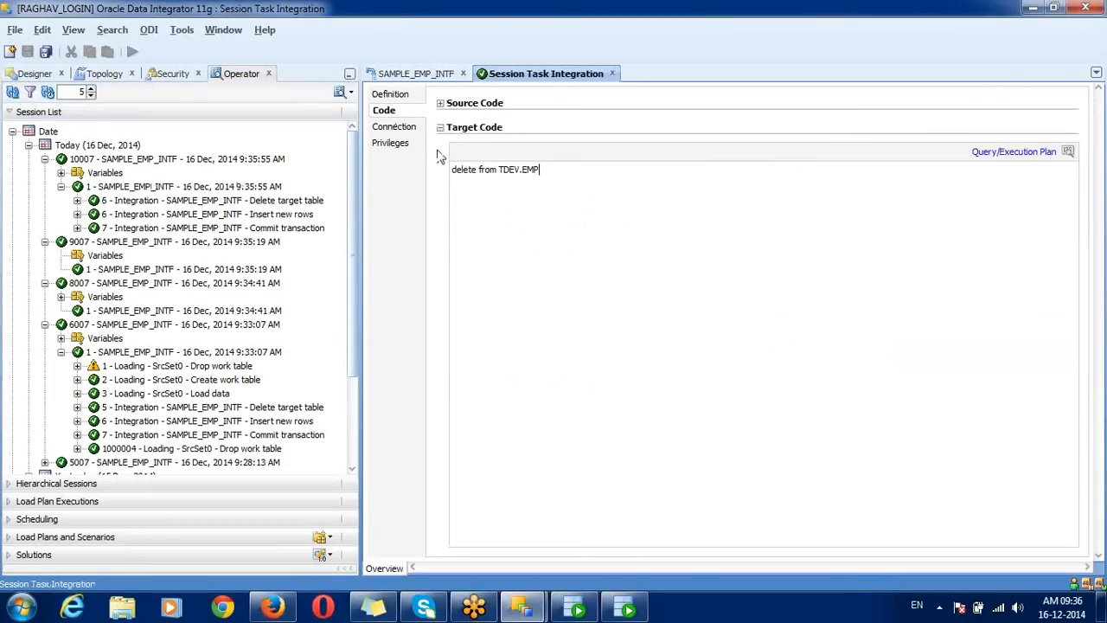
click(394, 95)
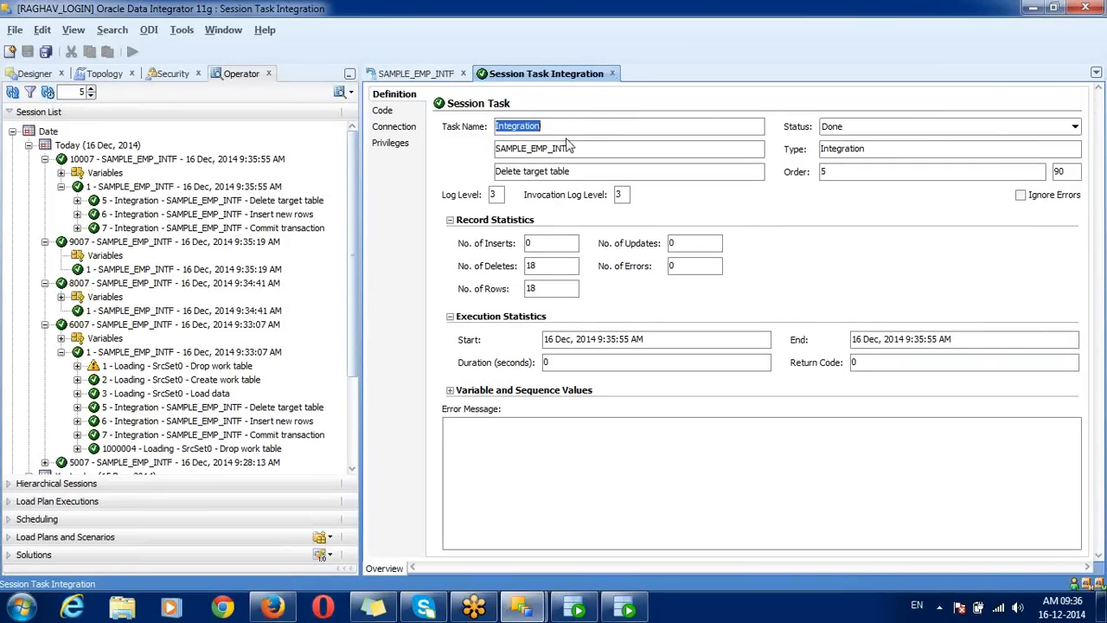
click(611, 74)
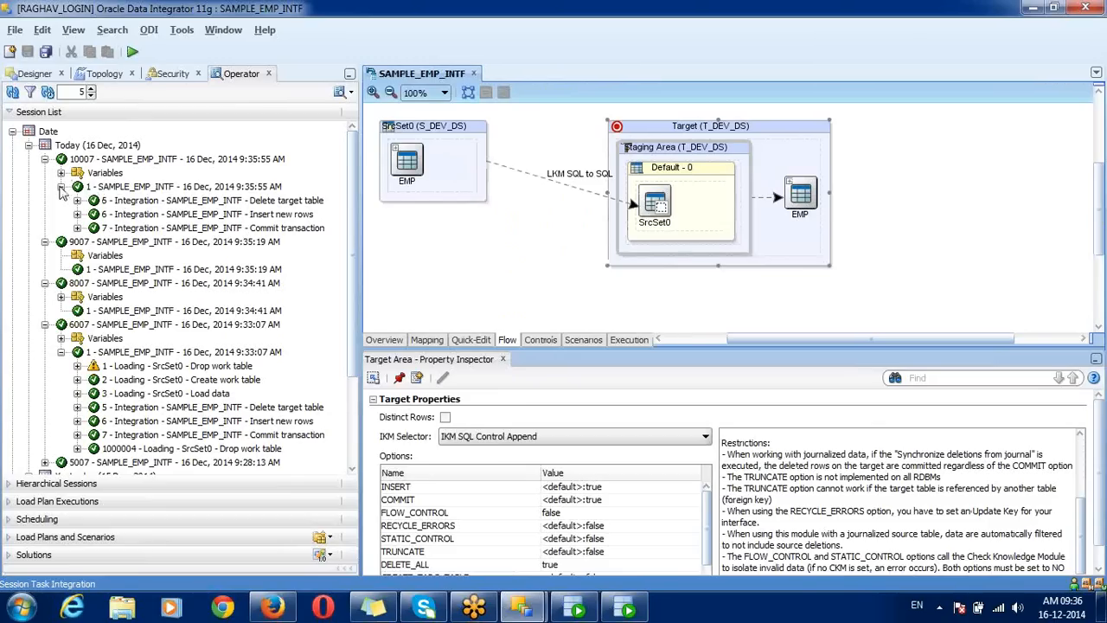
Step: Re-examine session 10007's variables and its Insert new rows and Delete target table tasks
click(60, 187)
click(167, 200)
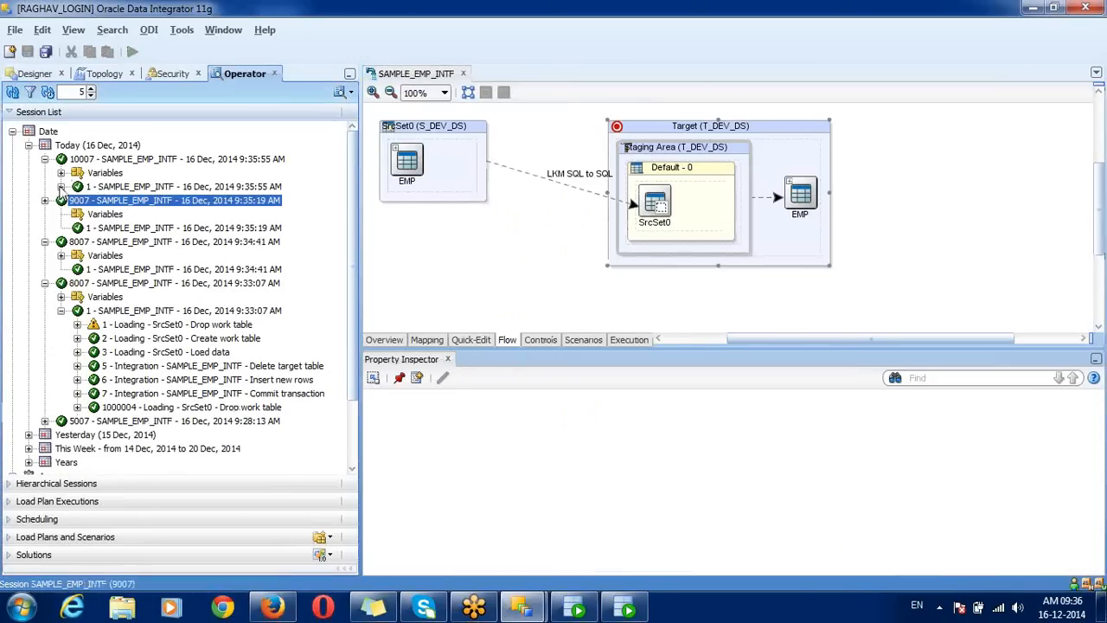
click(186, 188)
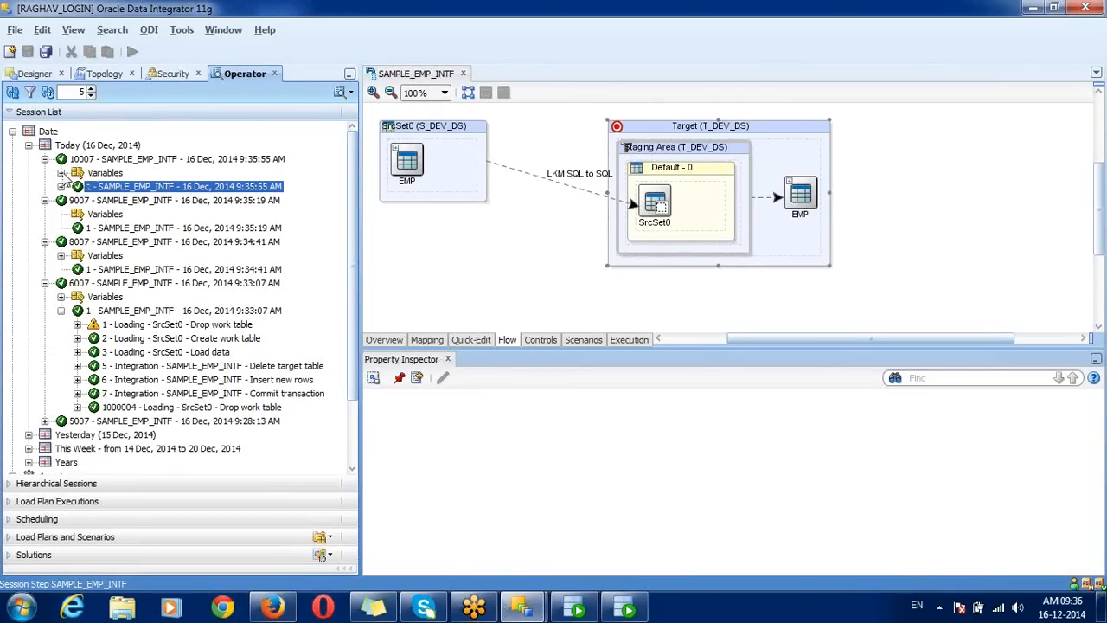
click(95, 176)
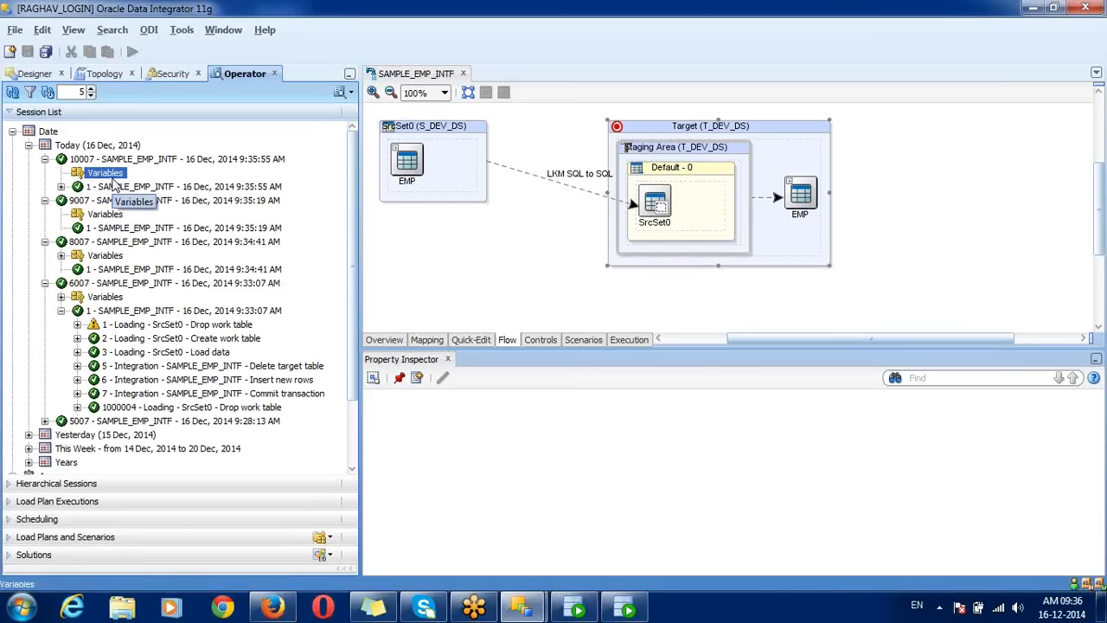
click(60, 187)
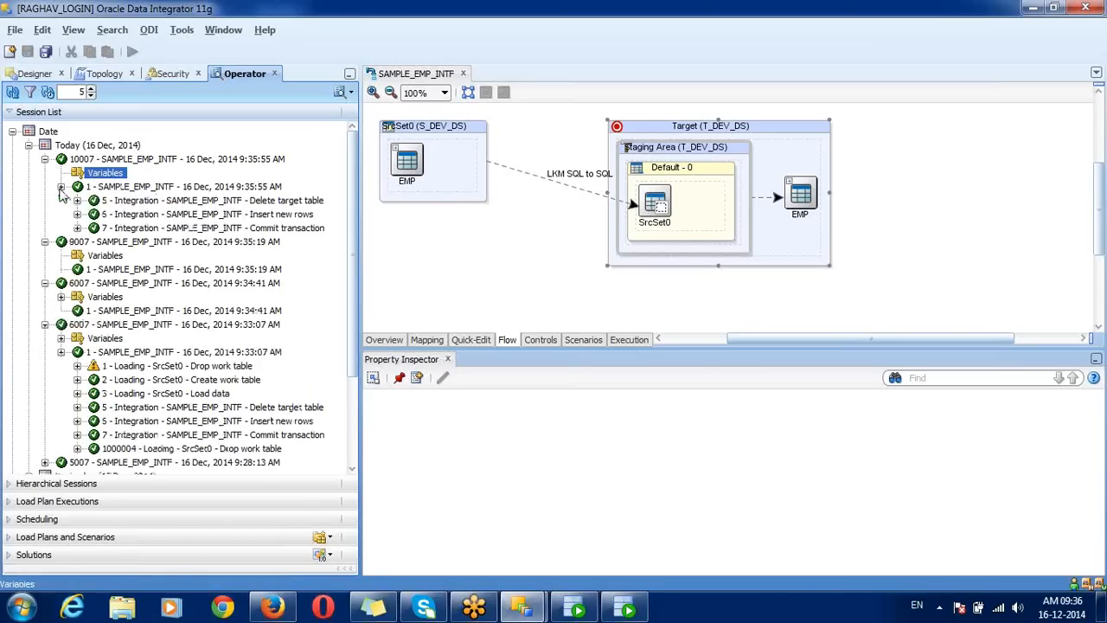
click(132, 212)
click(157, 201)
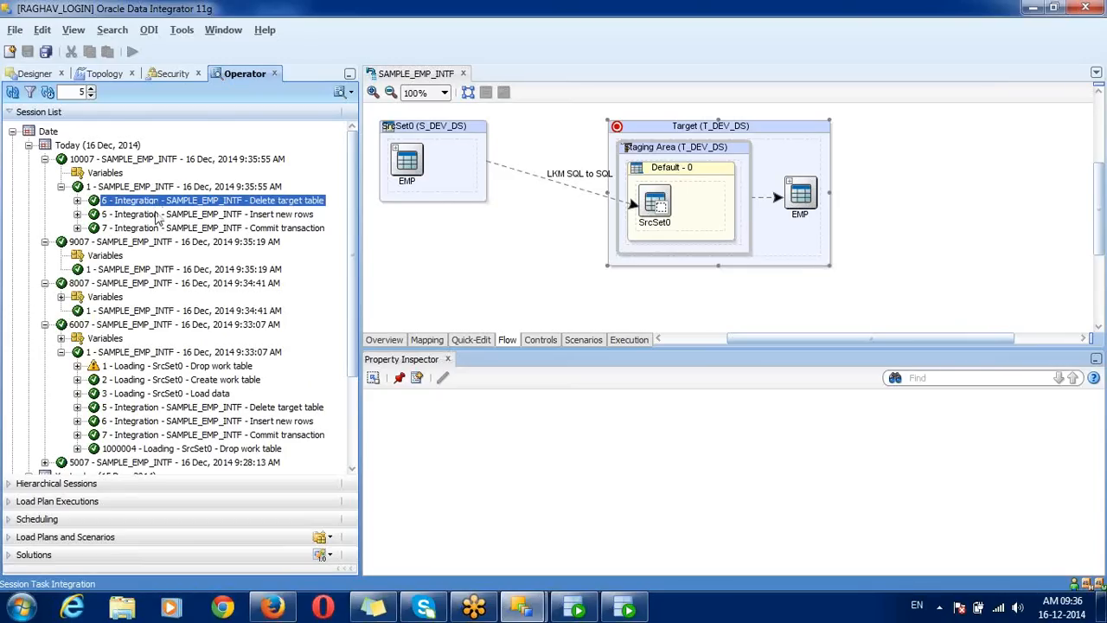
click(142, 215)
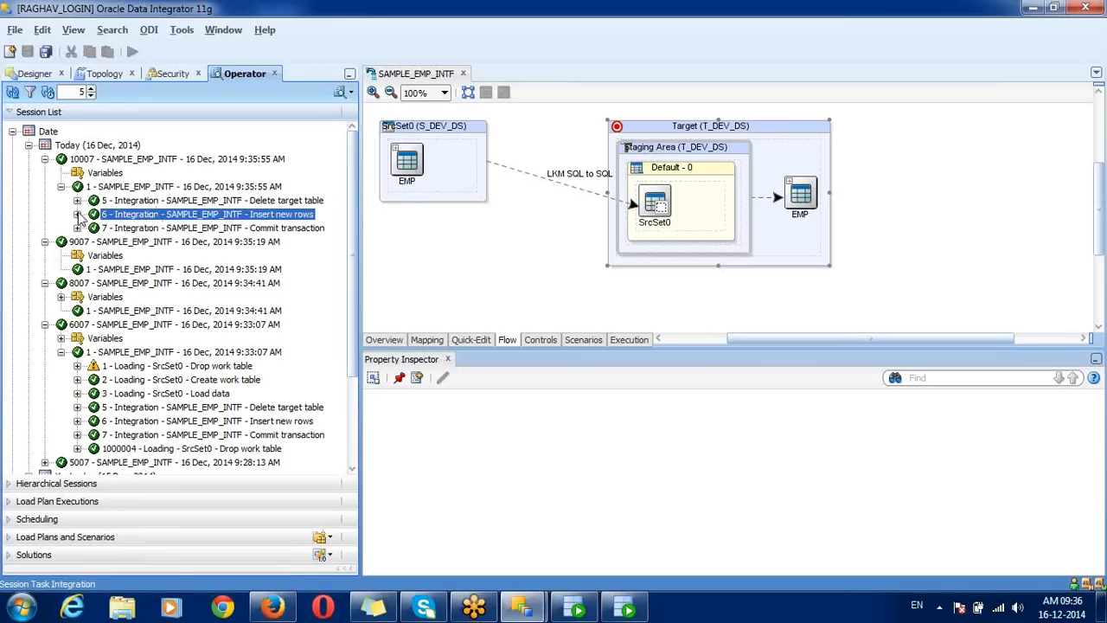
Step: Collapse sessions 9007, 8007, the 9:33:07 session and 10007
click(45, 243)
click(46, 256)
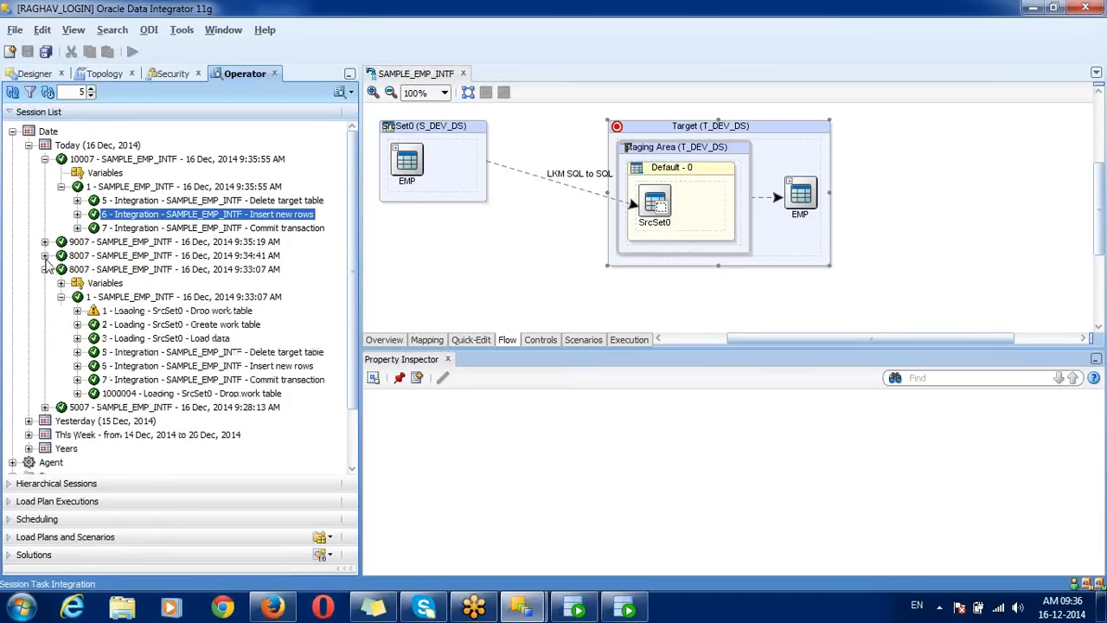
click(45, 270)
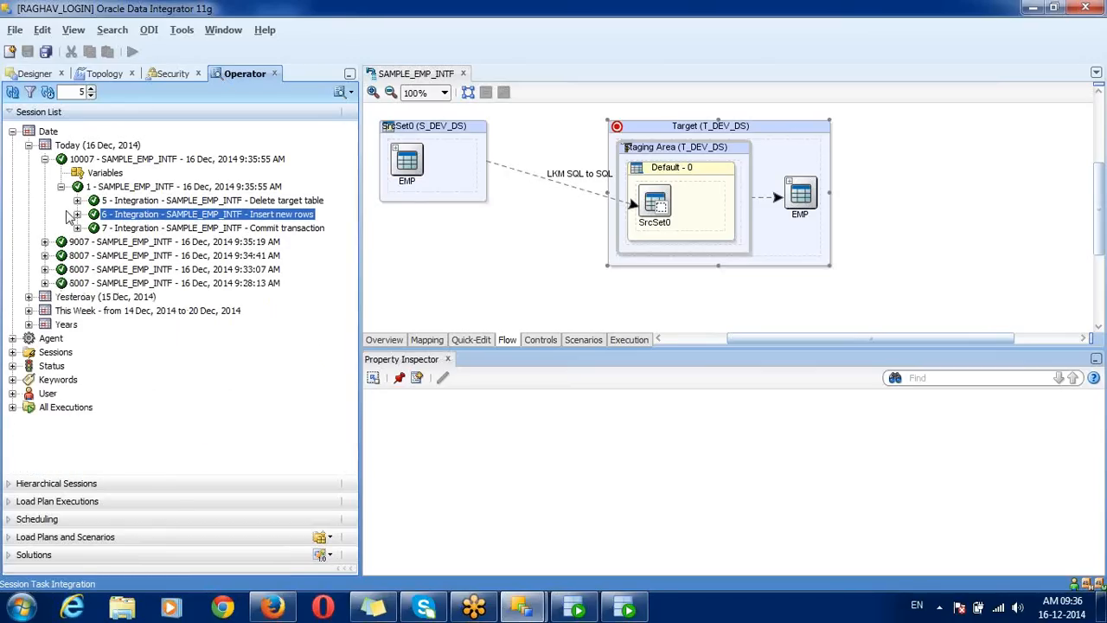
click(45, 159)
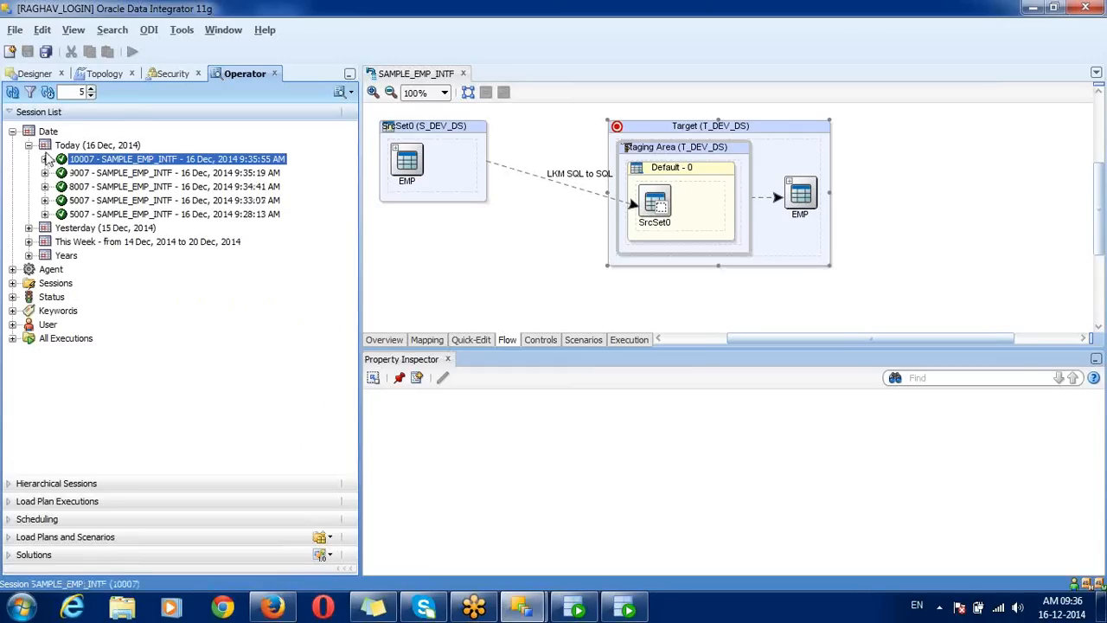
Step: Choose IKM SQL Incremental Update as SAMPLE_EMP_INTF's integration knowledge module
click(31, 78)
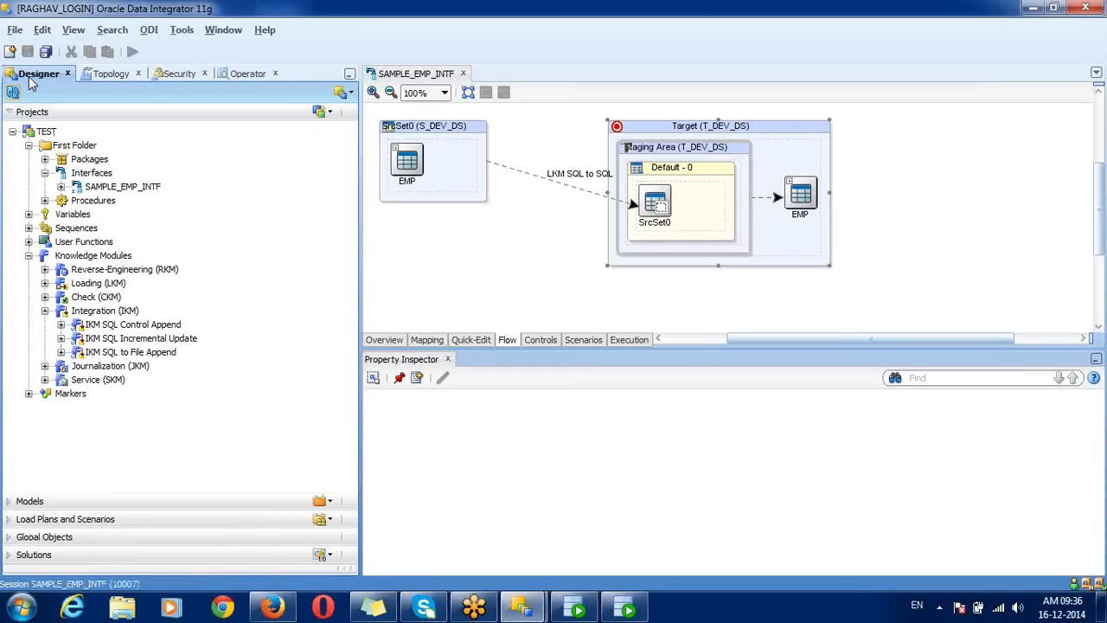
click(134, 189)
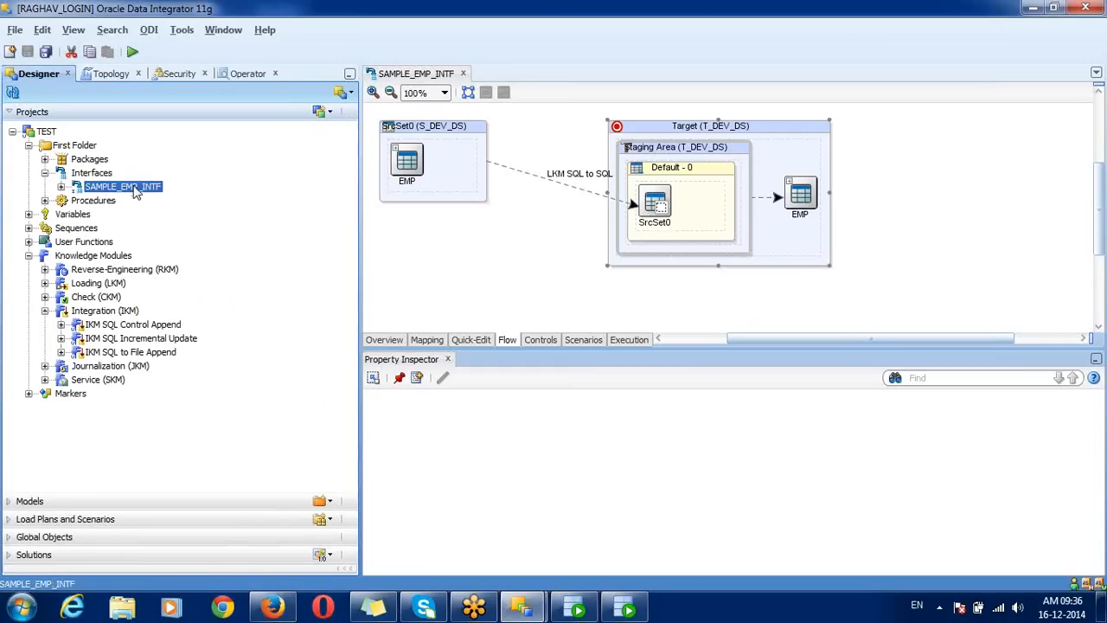
click(691, 128)
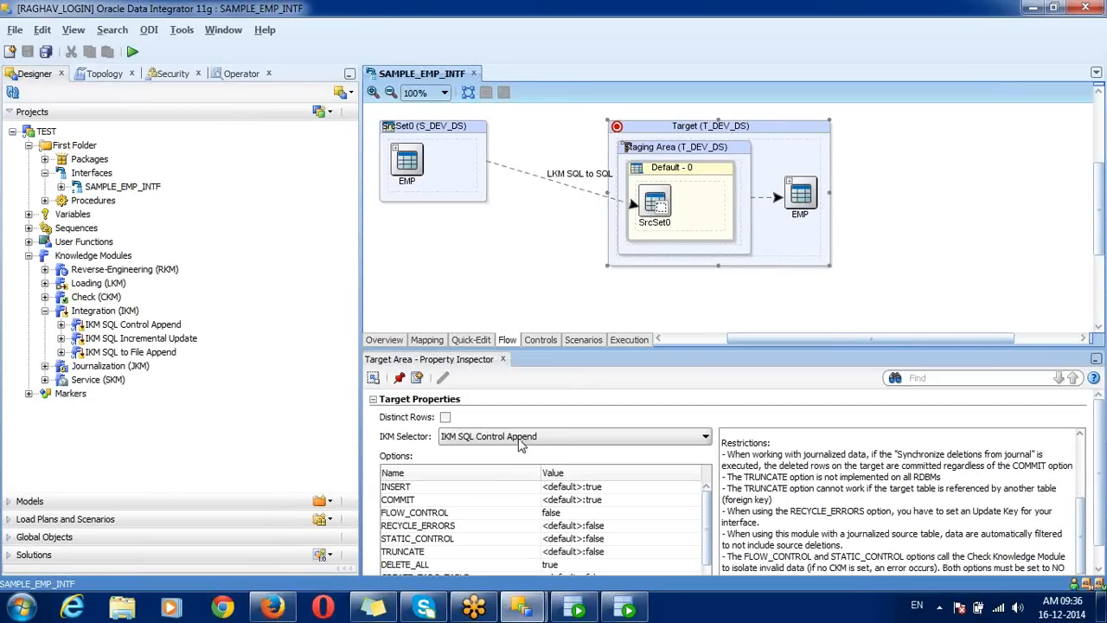
click(521, 439)
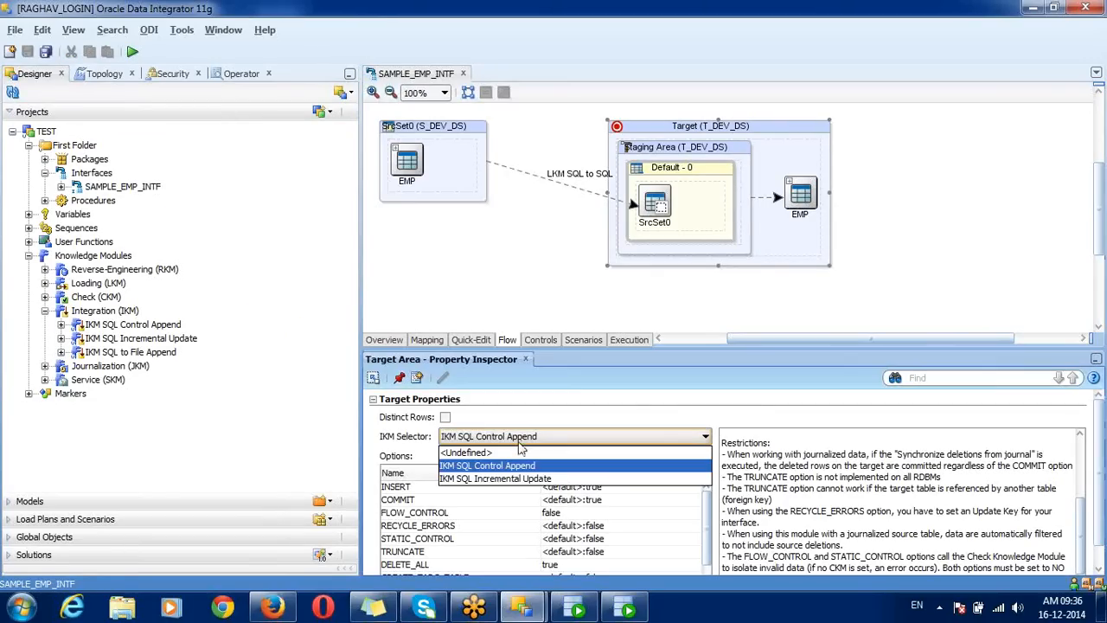
click(510, 479)
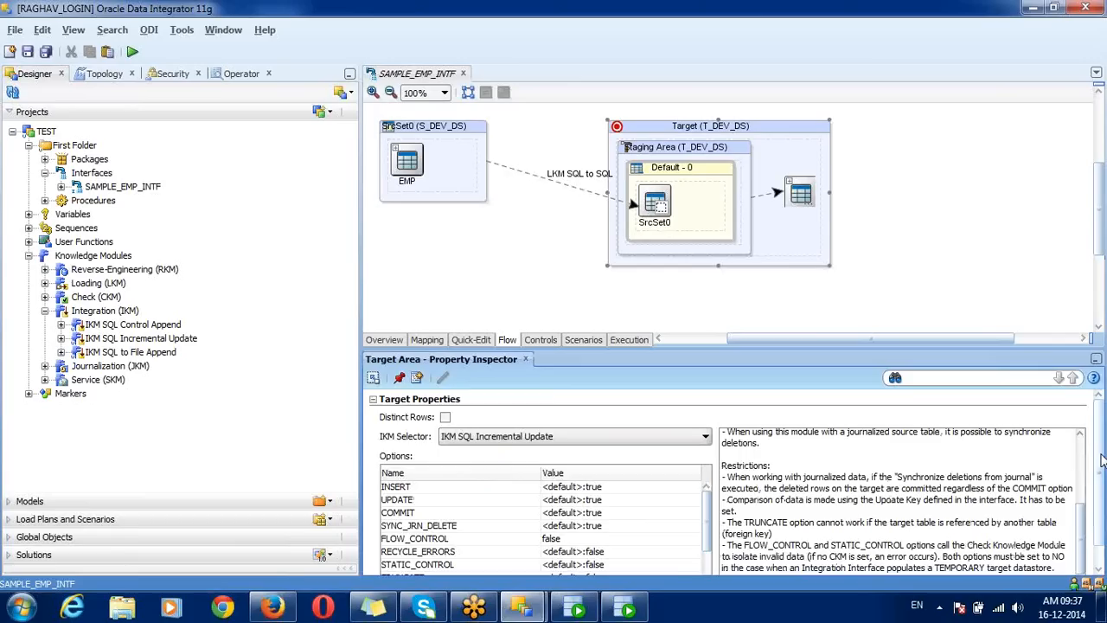
Step: Set the DELETE_ALL option to false and save the interface
drag(1102, 460, 1105, 509)
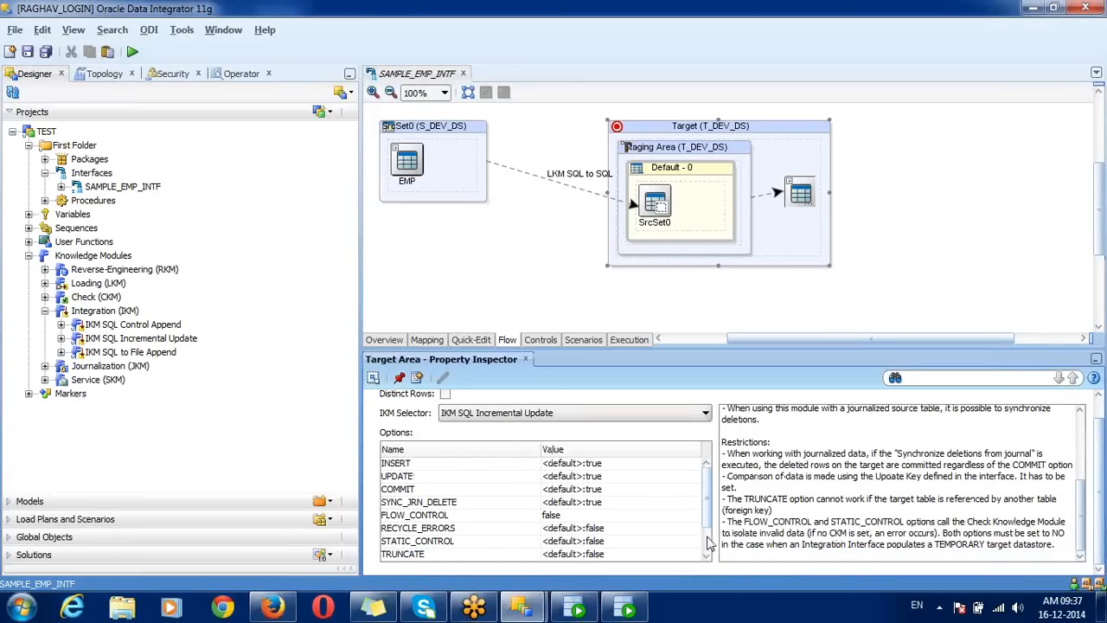
scroll(705, 540, down, 2)
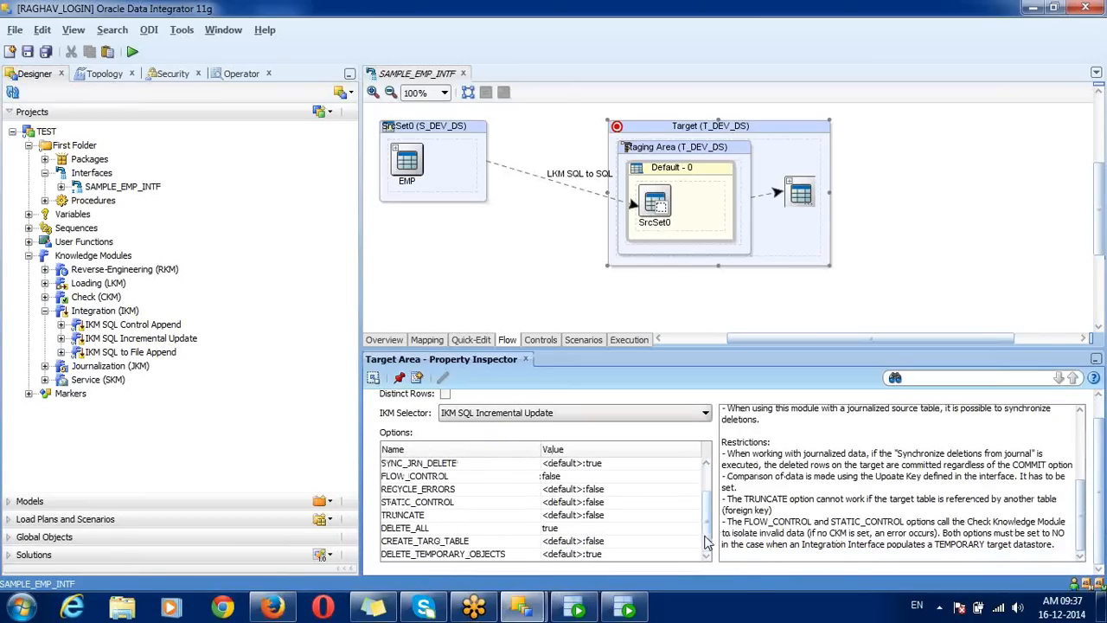
click(612, 529)
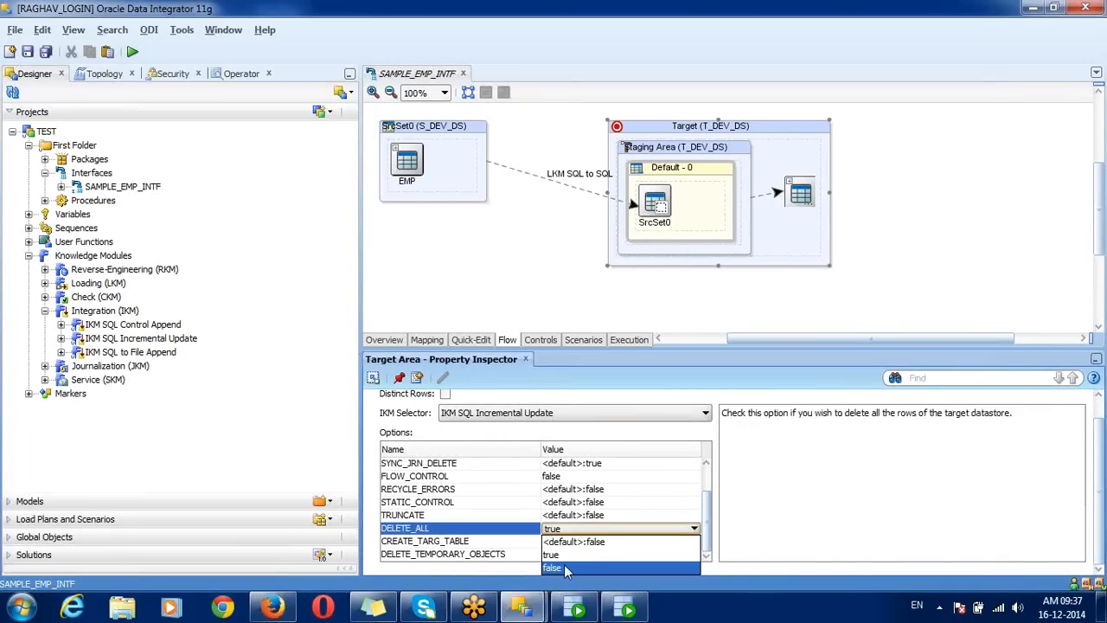
click(564, 564)
click(525, 530)
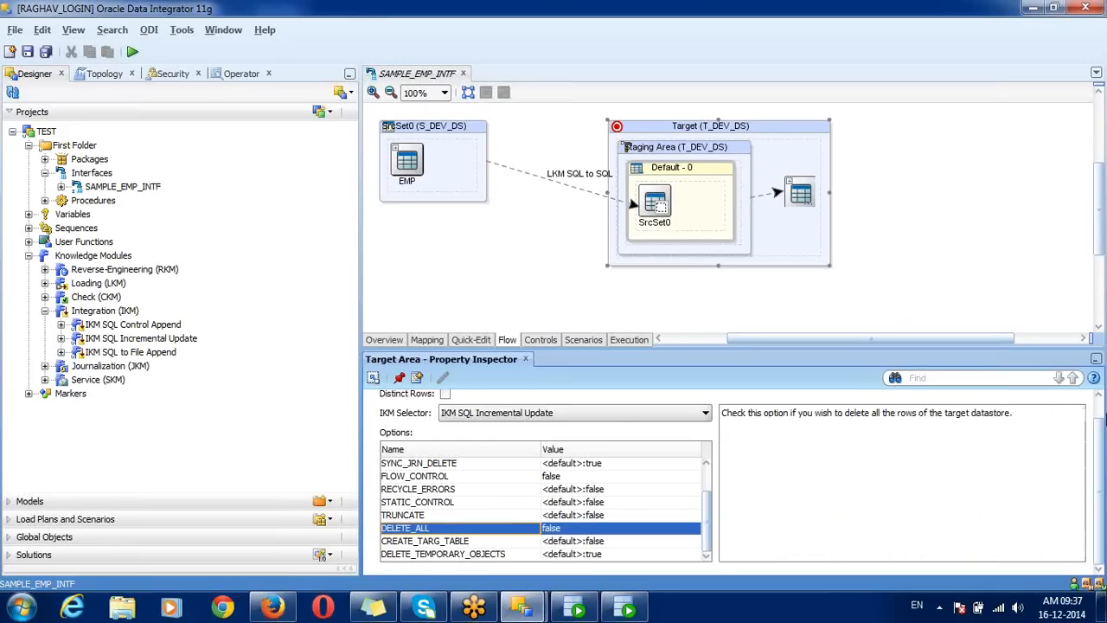
scroll(1076, 408, up, 1)
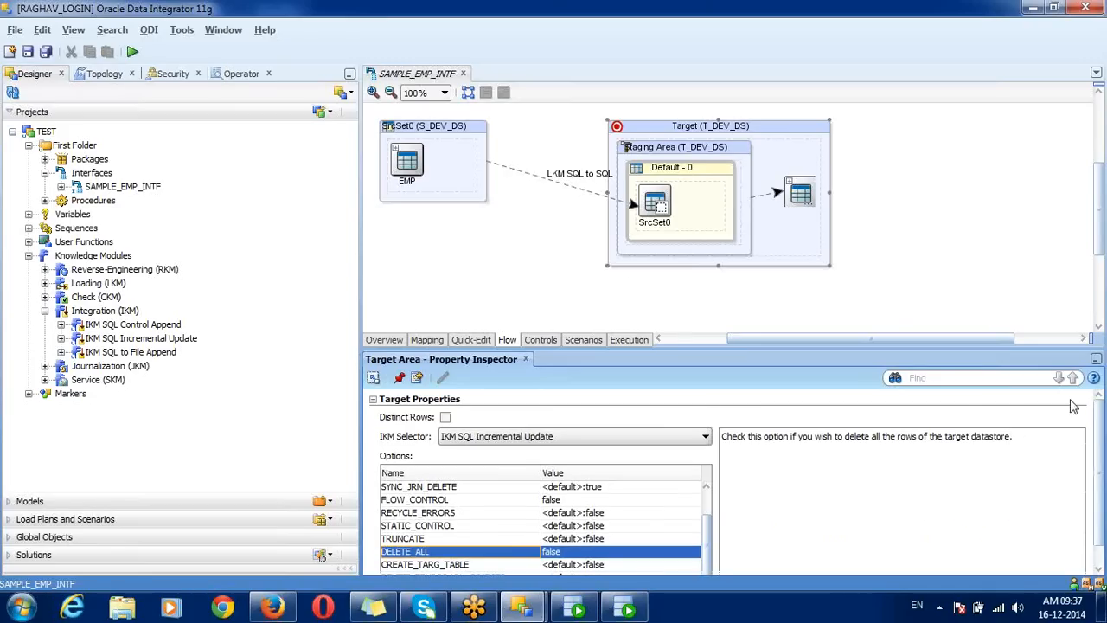
click(46, 51)
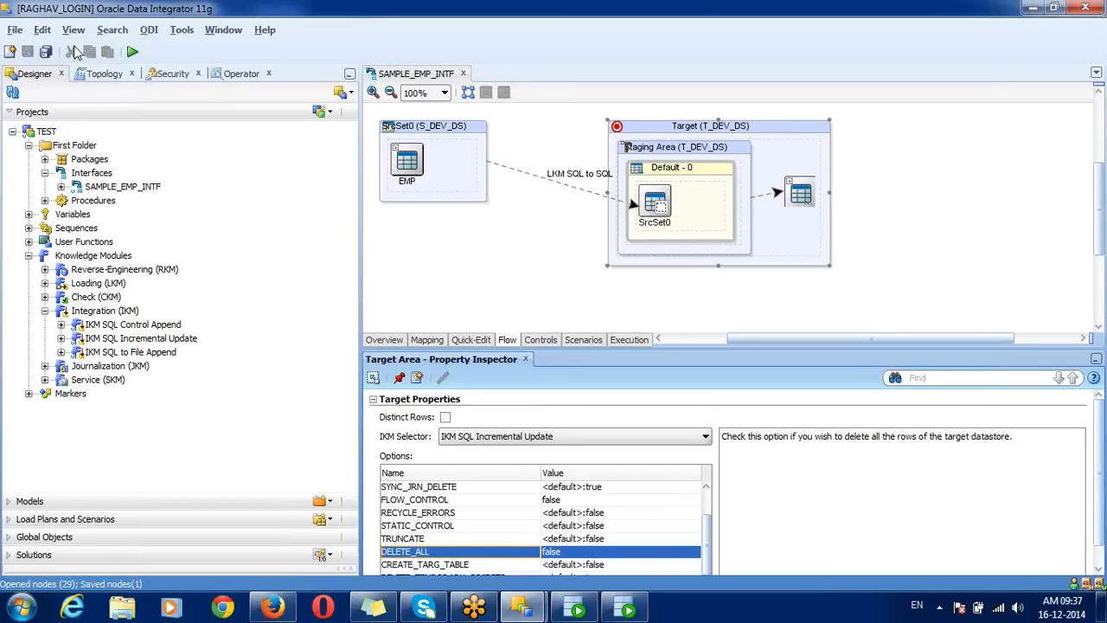
Step: Run SAMPLE_EMP_INTF in the DEVELOPMENT context and refresh the Operator session list
click(133, 53)
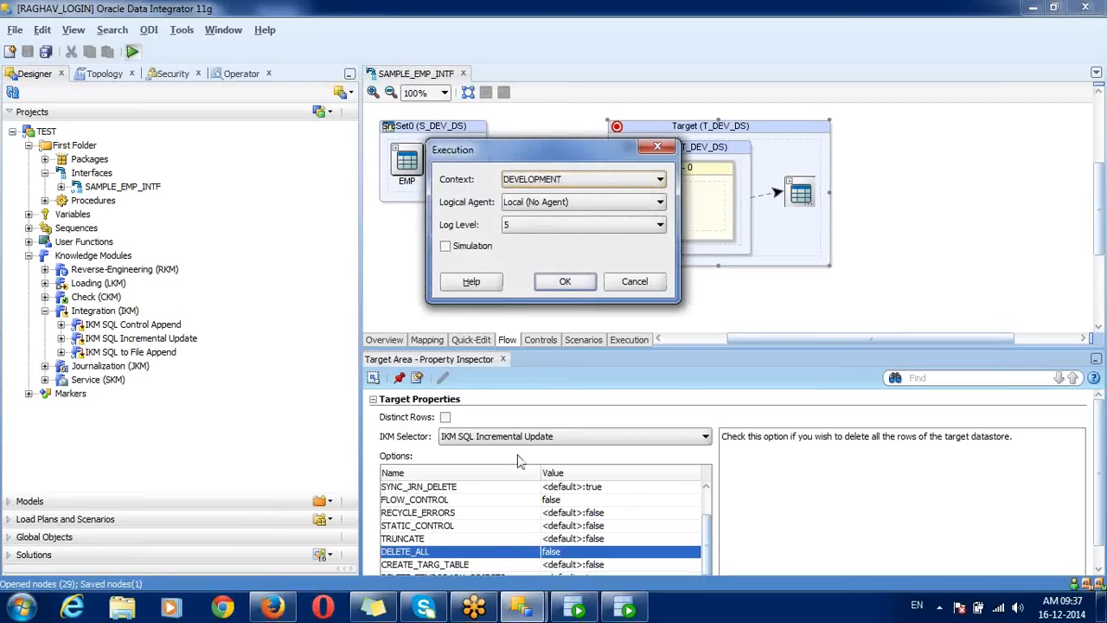
click(565, 283)
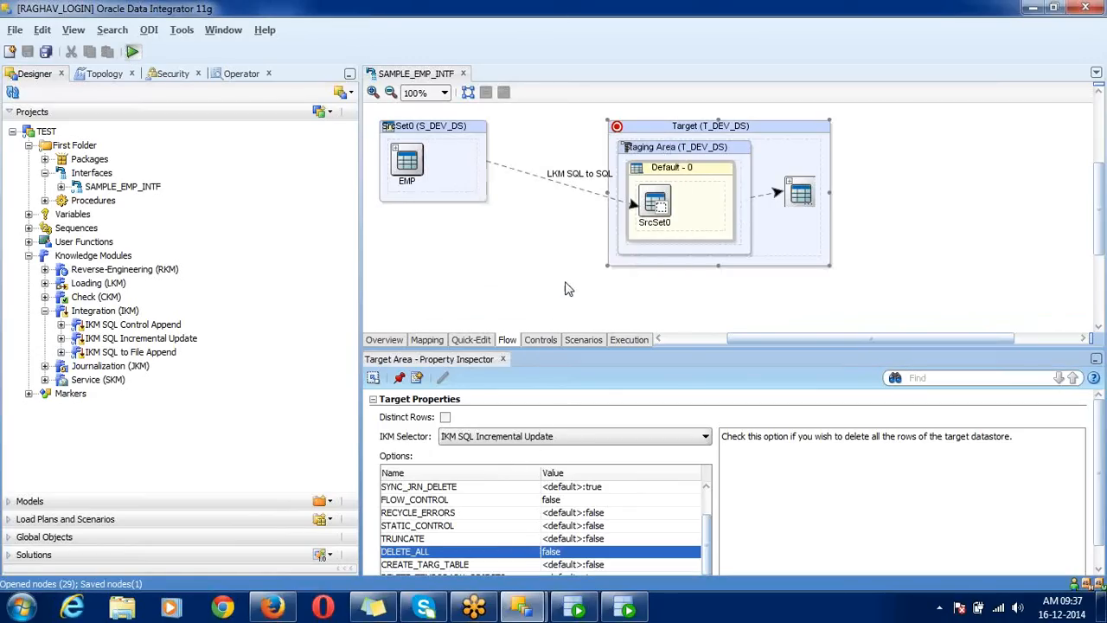
click(681, 244)
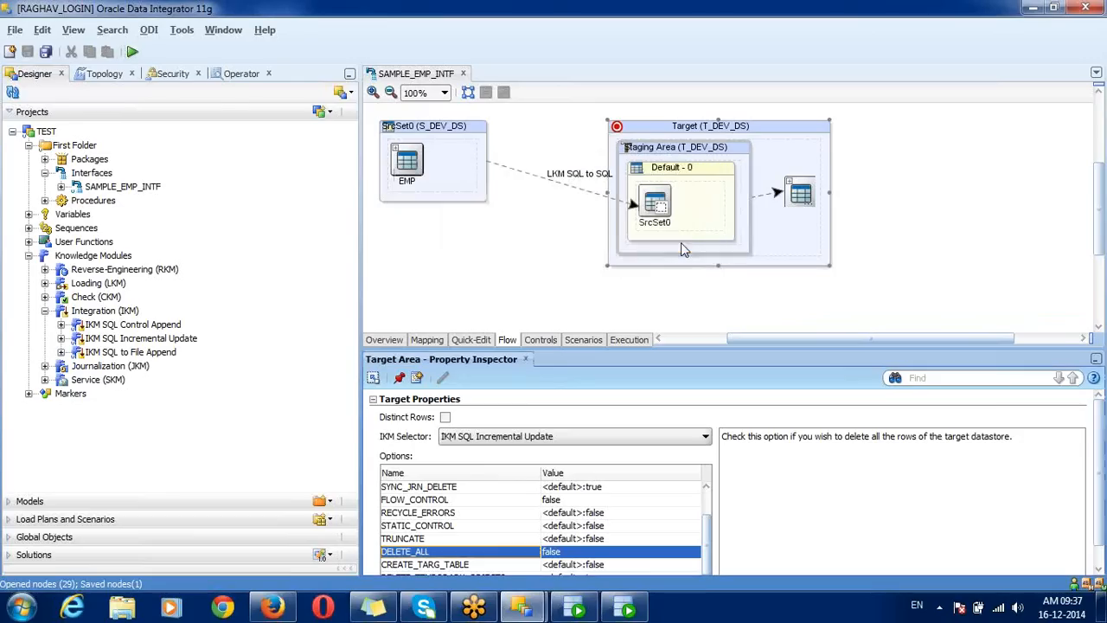
click(242, 73)
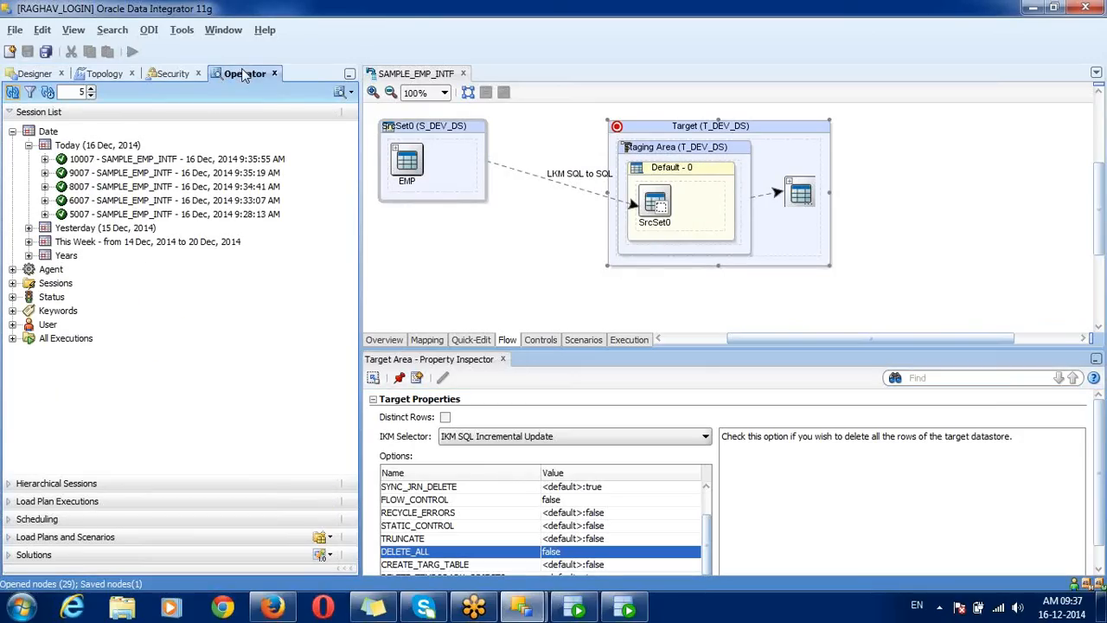
click(12, 92)
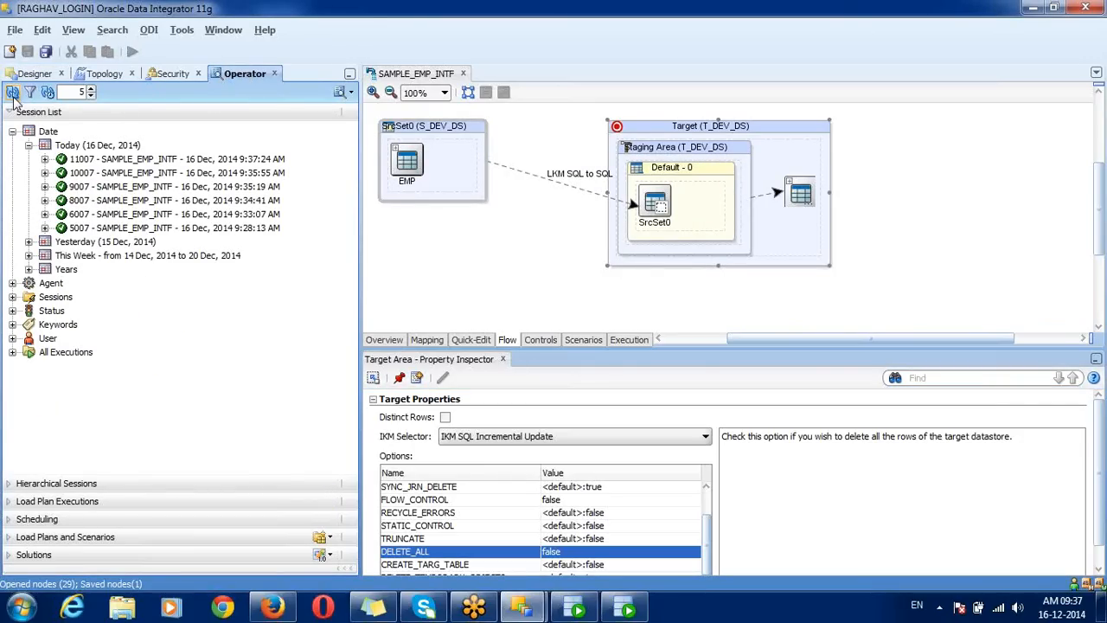
Step: Expand session 11007's step 1 and open task 5, Drop flow table
click(45, 160)
click(61, 187)
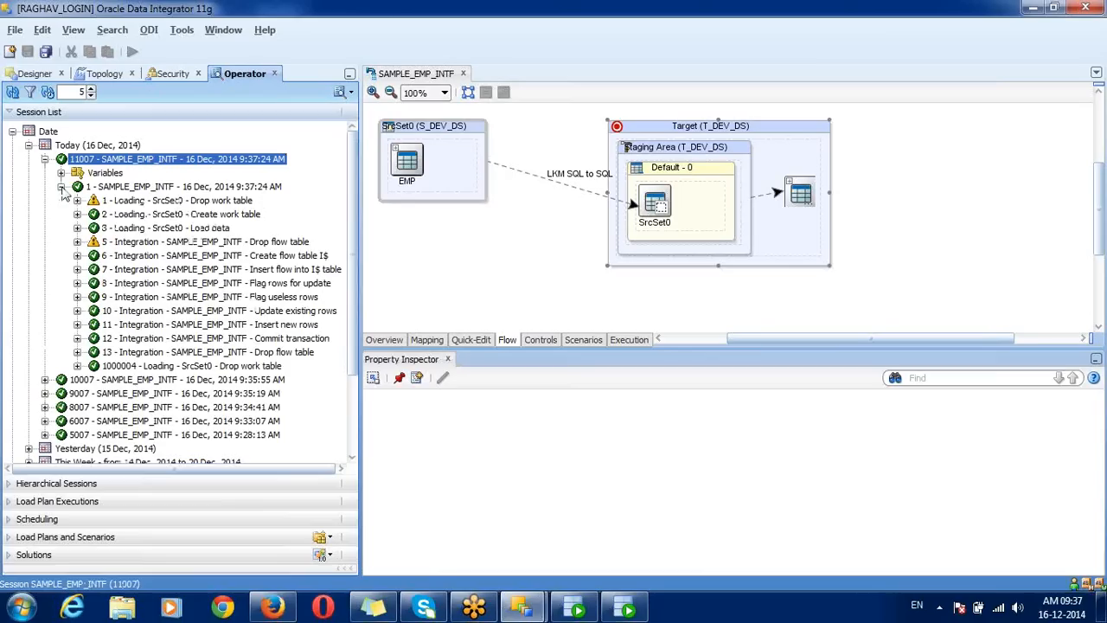
click(172, 243)
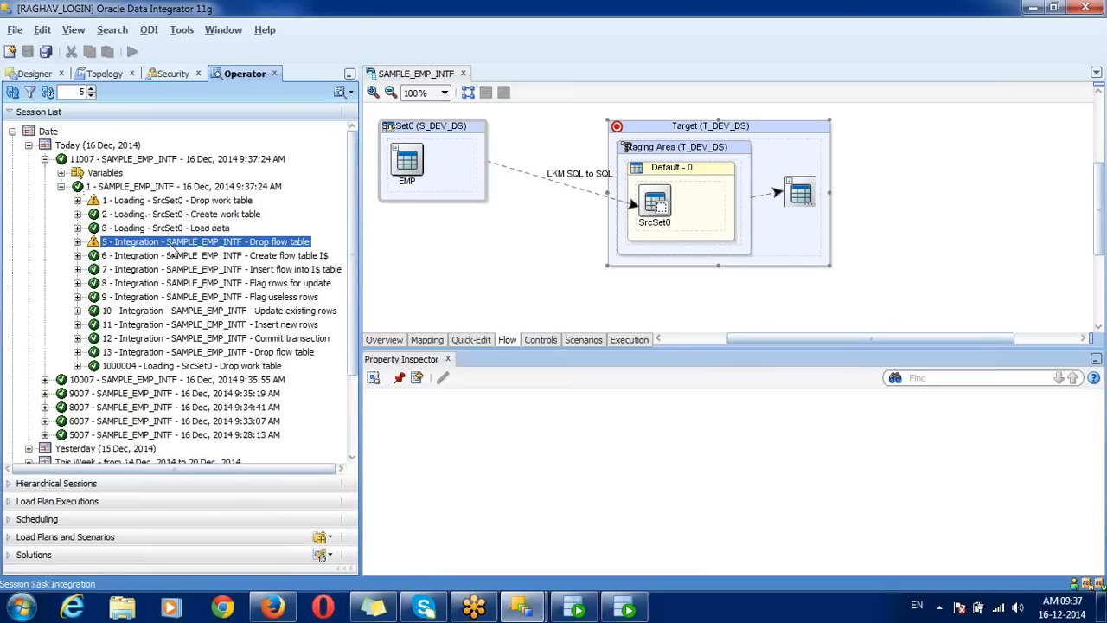
shift+click(172, 250)
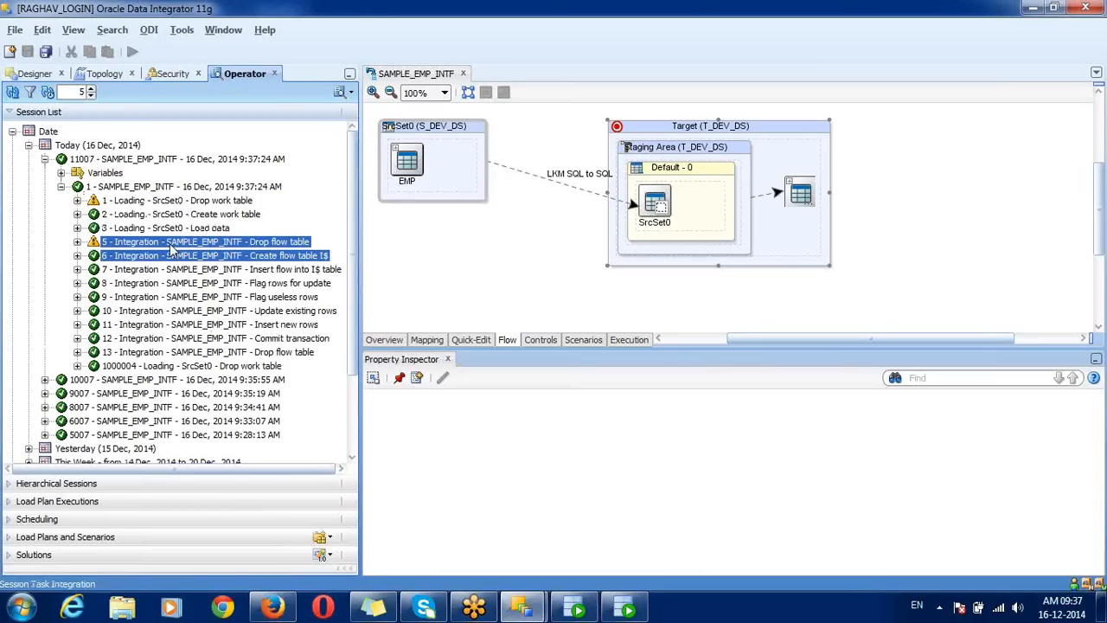
click(171, 249)
double_click(172, 248)
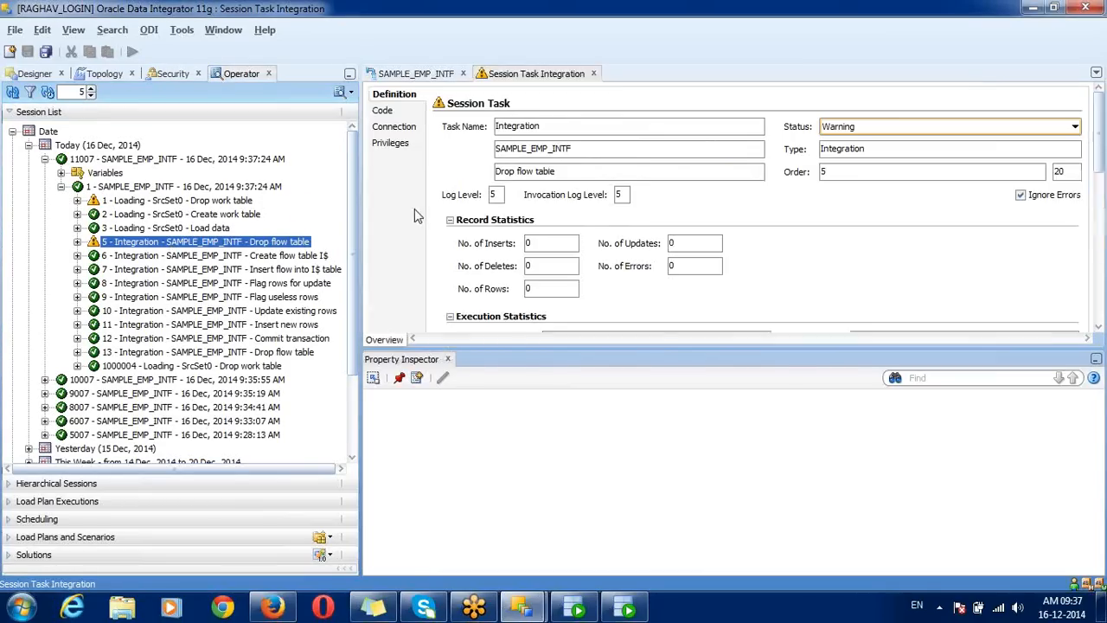
Step: Read the drop and create SQL for TDEV.I$_EMP in tasks 5 and 6, noting IND_UPDATE
click(393, 111)
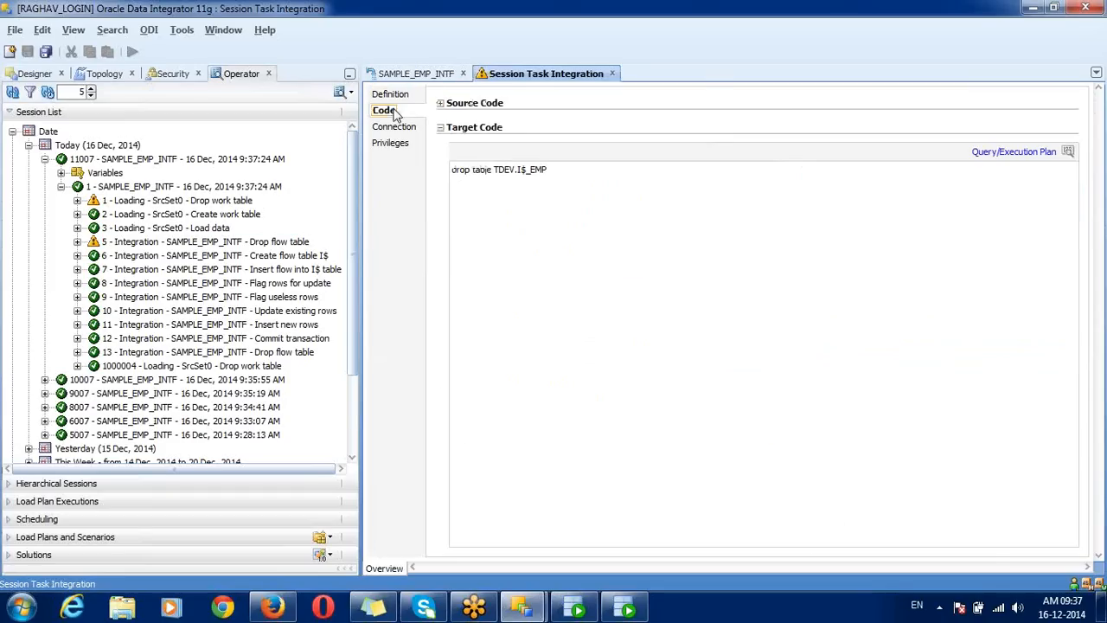
triple_click(514, 169)
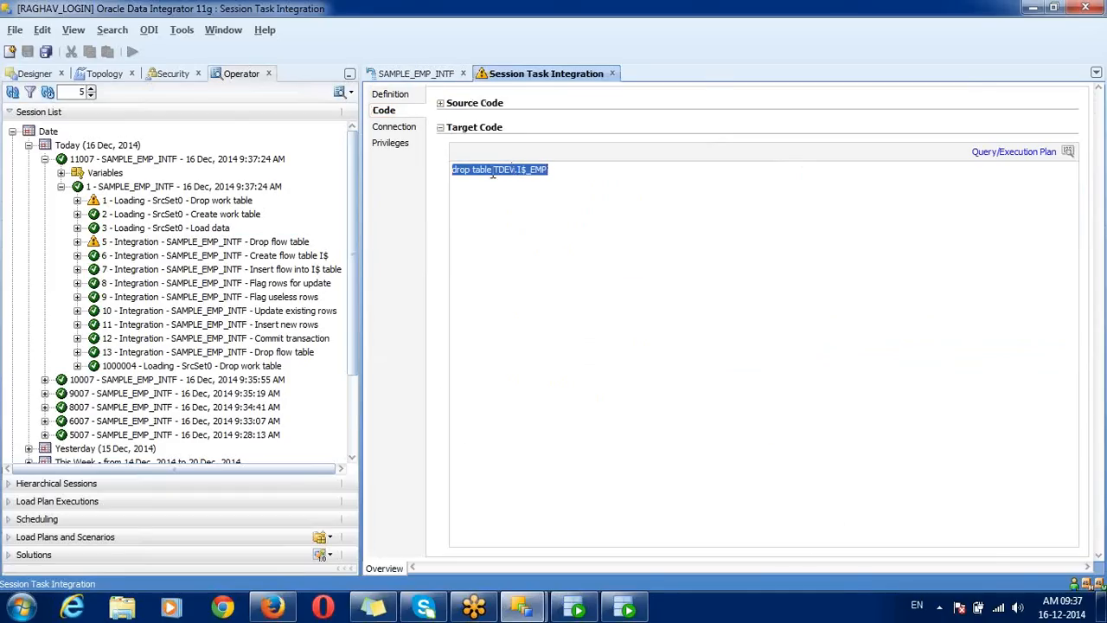
double_click(282, 257)
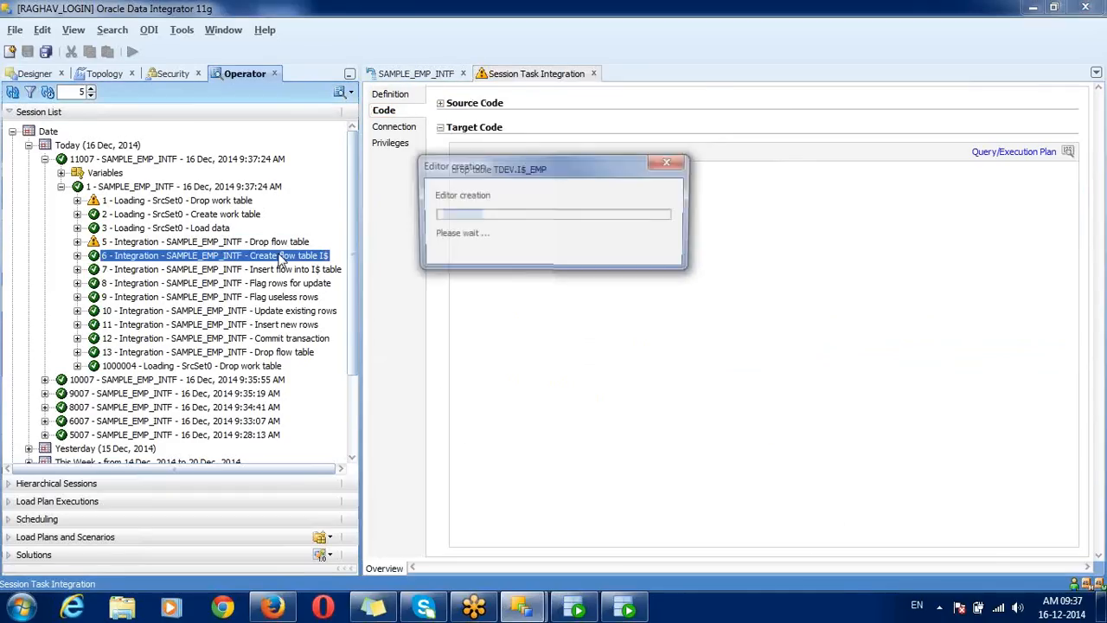
click(388, 110)
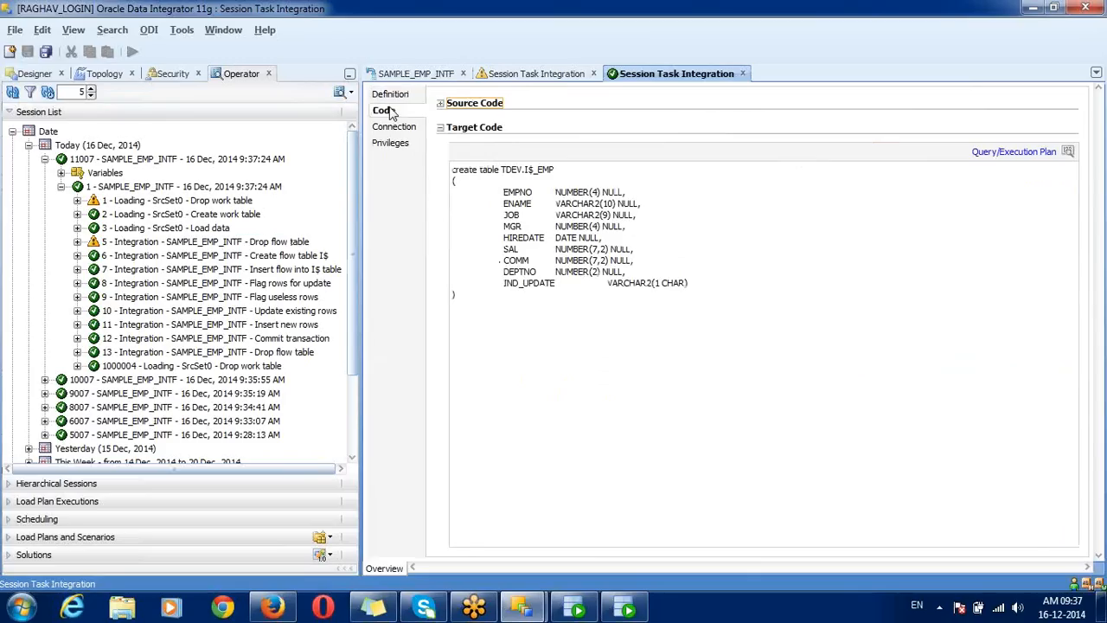
double_click(539, 170)
drag(504, 284, 696, 287)
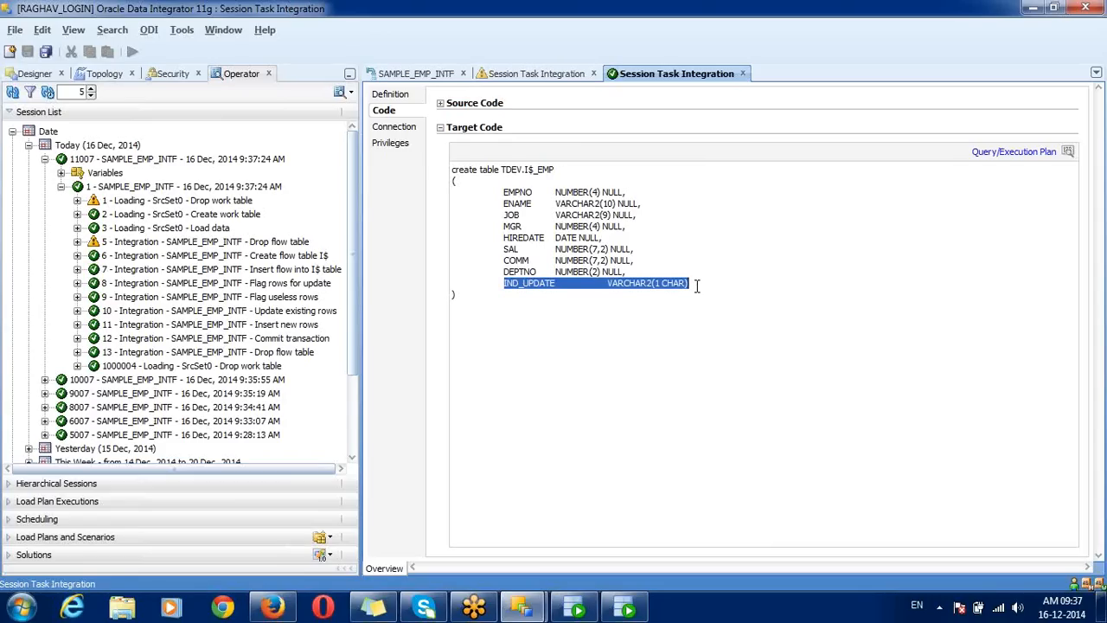
Step: Read task 7's insert from C$_0EMP into TDEV.I$_EMP with IND_UPDATE 'I'
double_click(331, 270)
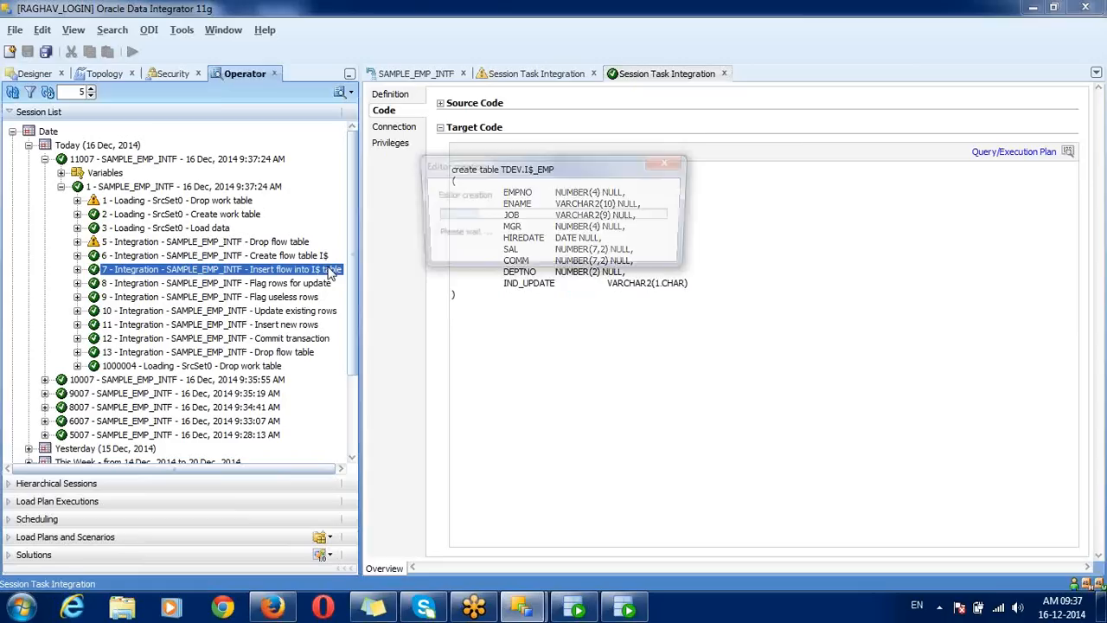
click(401, 118)
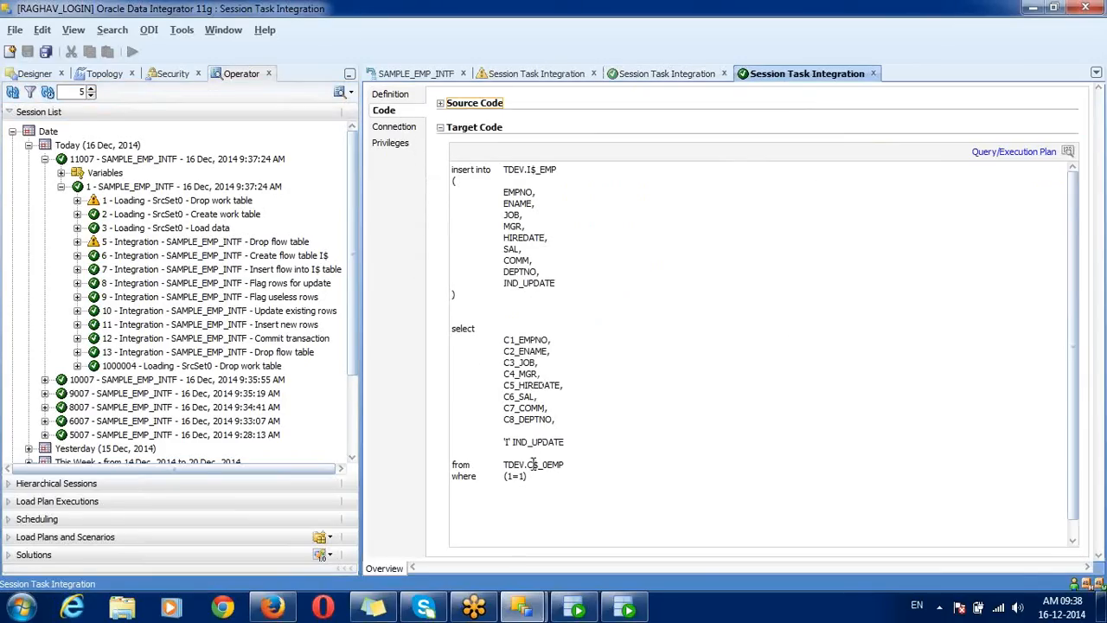
drag(527, 464, 568, 464)
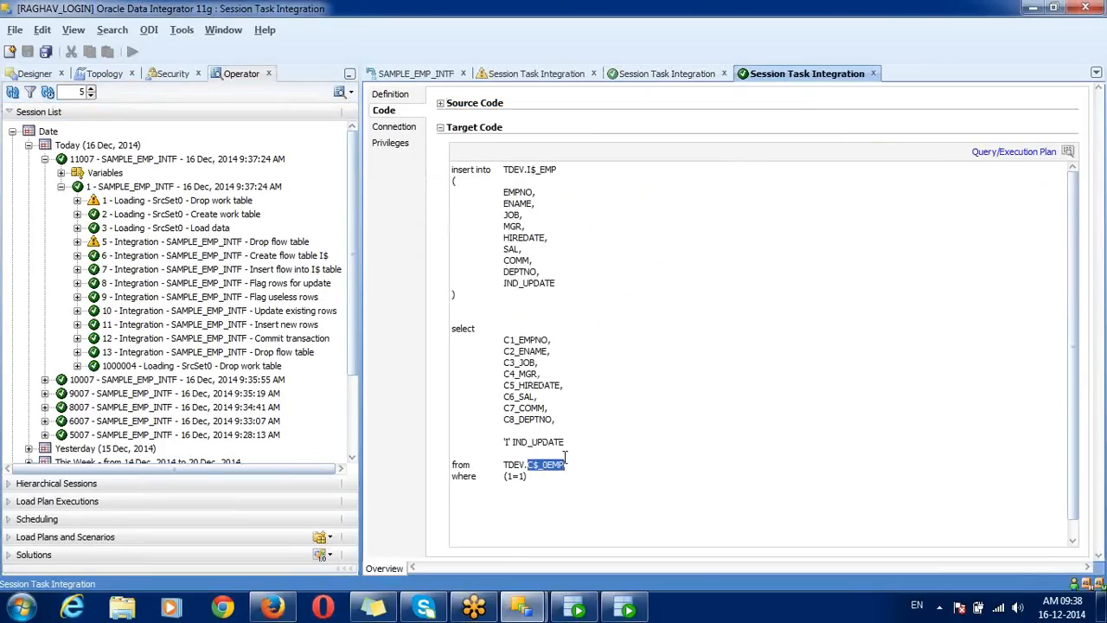
drag(502, 170, 562, 170)
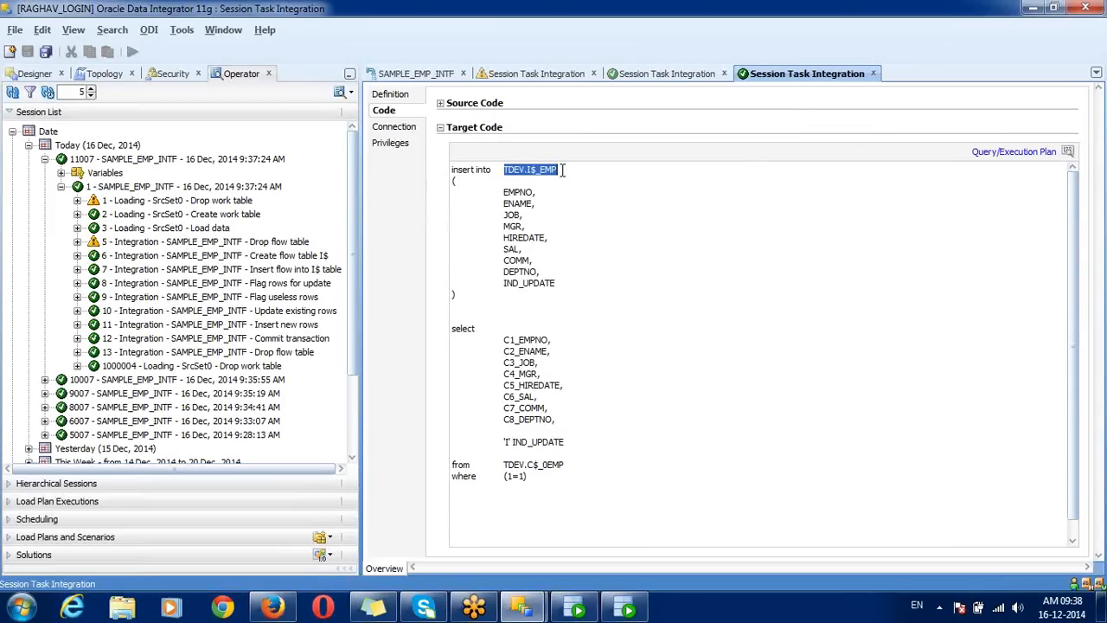
drag(501, 441, 580, 442)
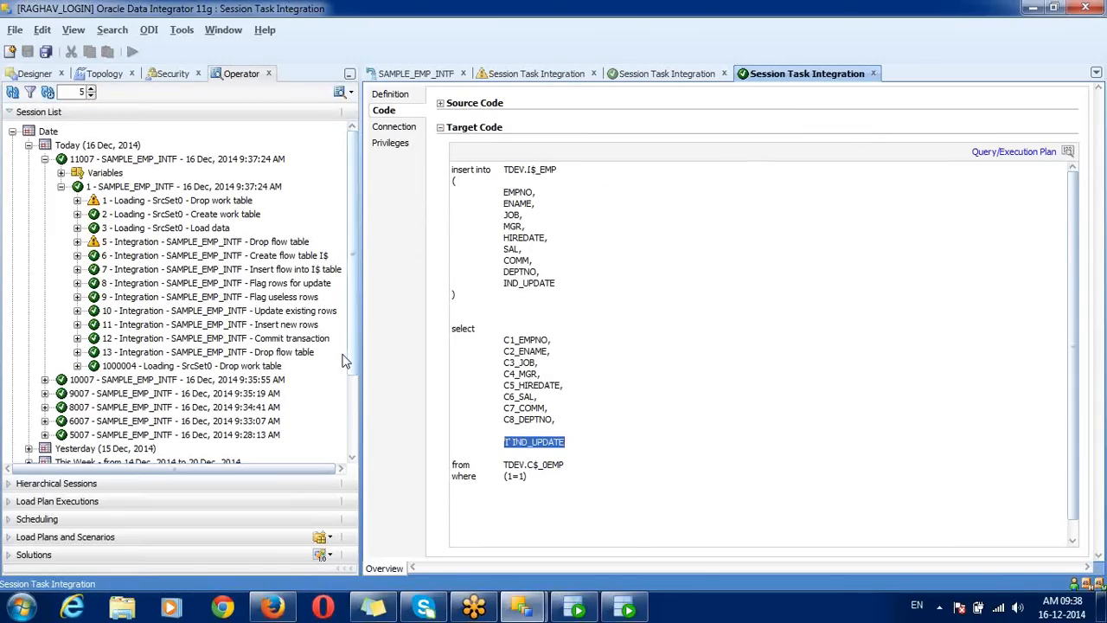
click(268, 299)
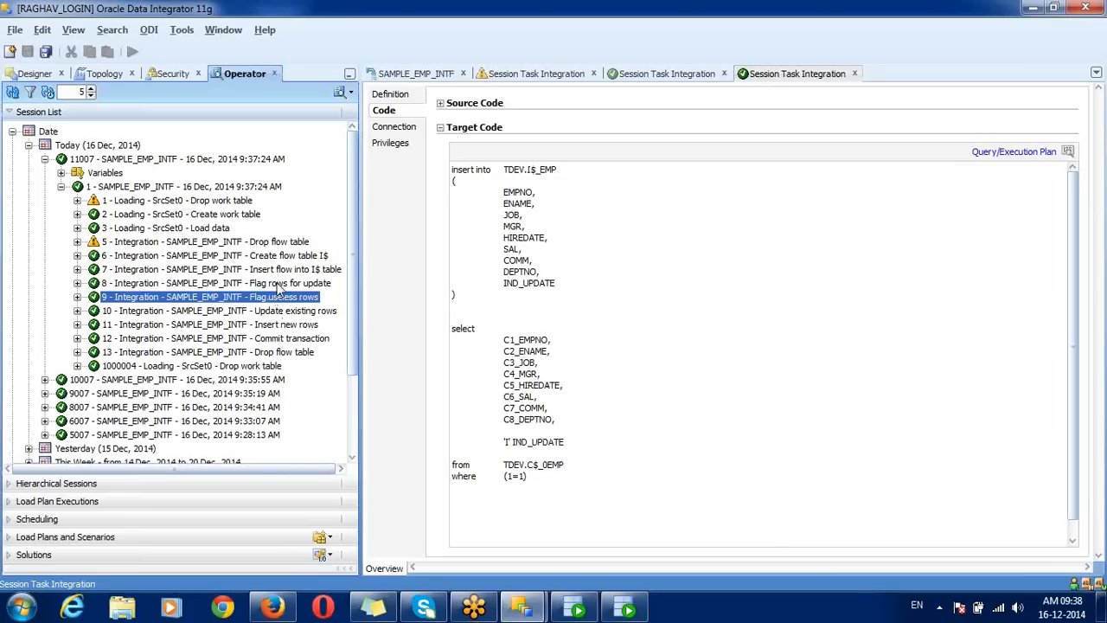
Step: Read the Flag rows for update SQL setting IND_UPDATE to 'U' on EMPNO matches
double_click(285, 283)
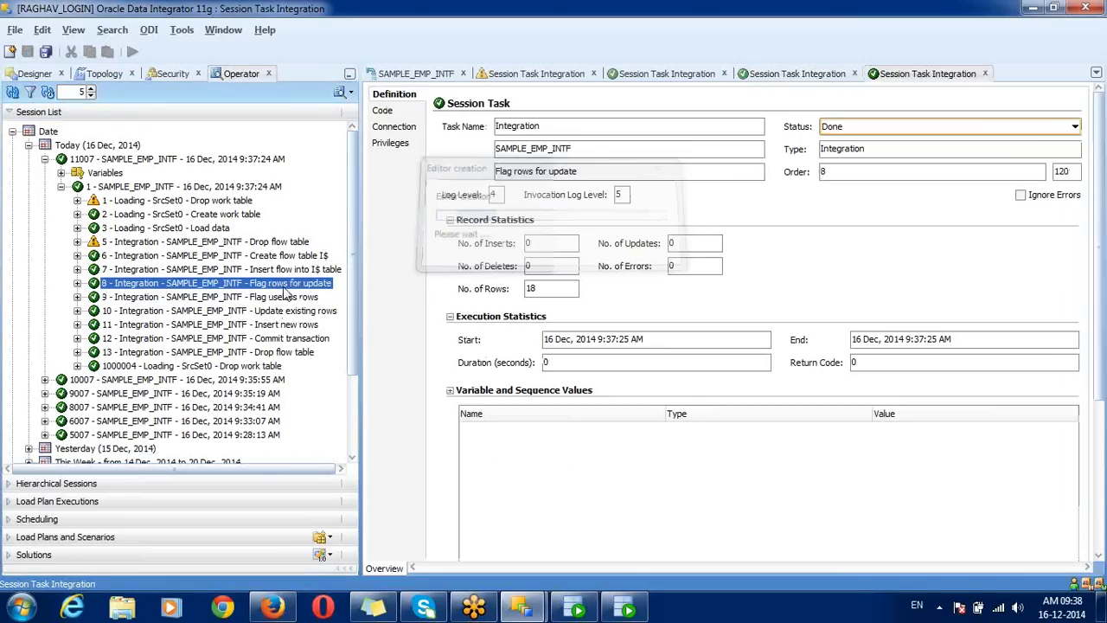
click(390, 113)
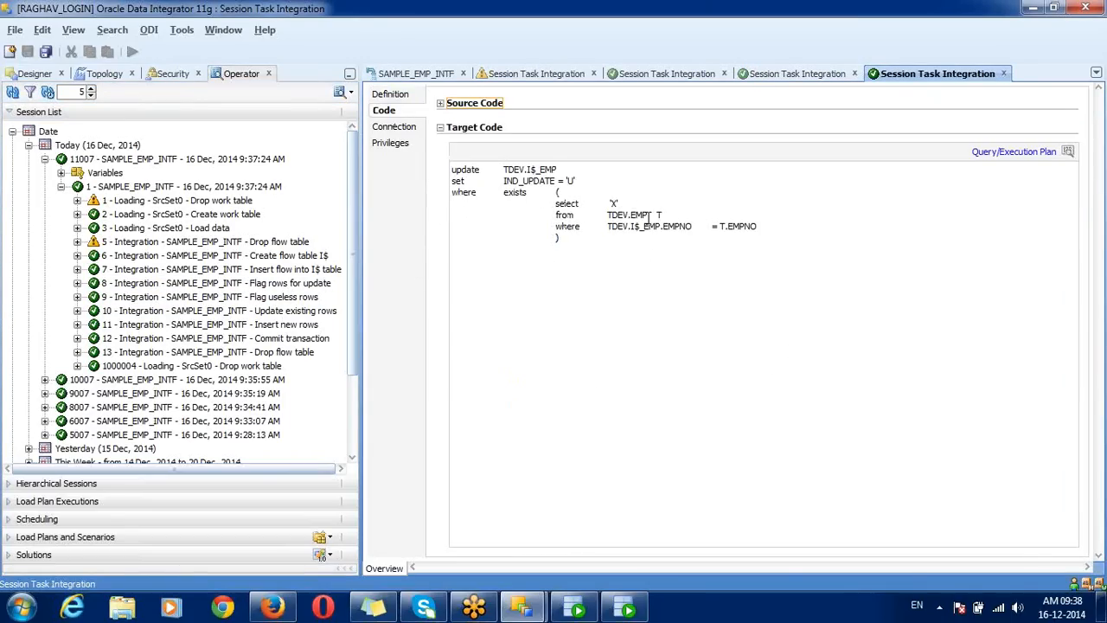
drag(608, 226, 766, 225)
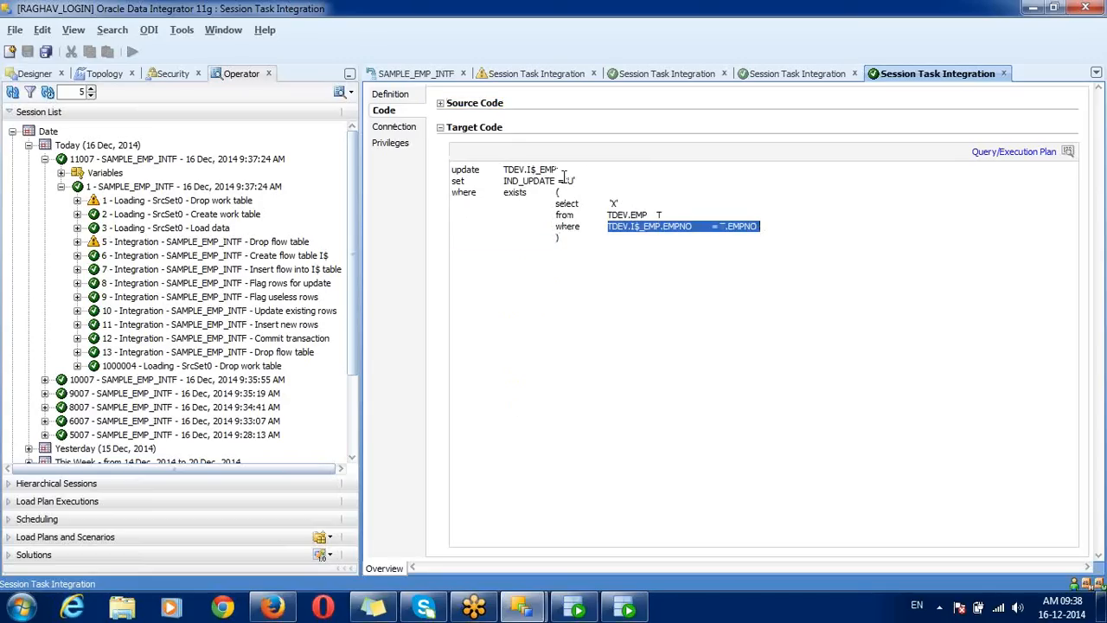
drag(564, 181, 584, 180)
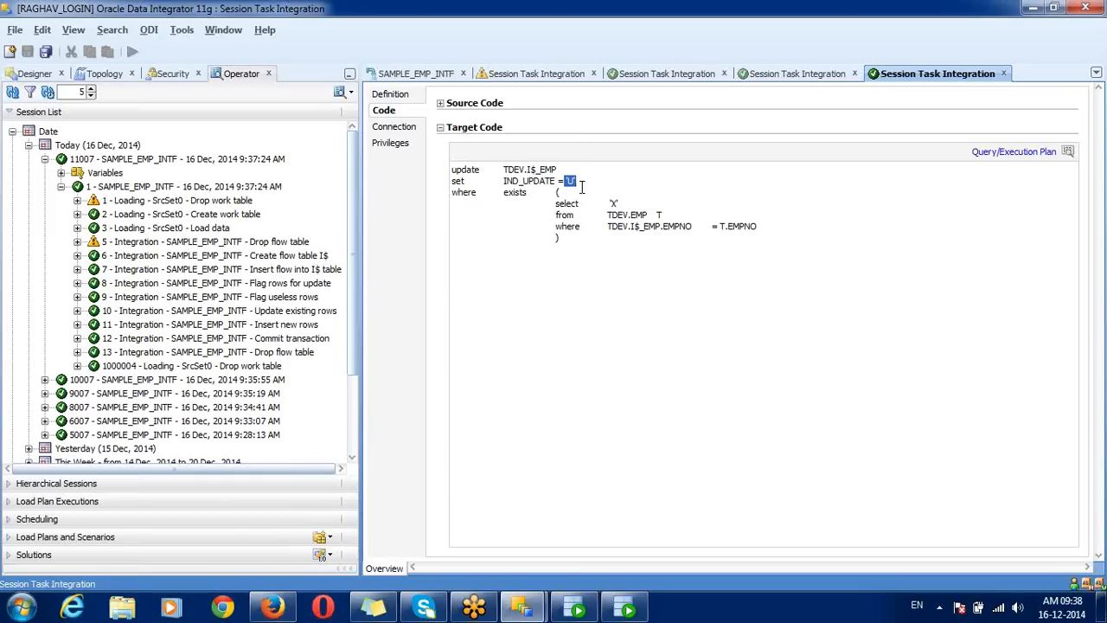
double_click(672, 228)
drag(565, 181, 582, 180)
Step: Read the Flag useless rows SQL setting IND_UPDATE to 'N' where all columns match
click(290, 301)
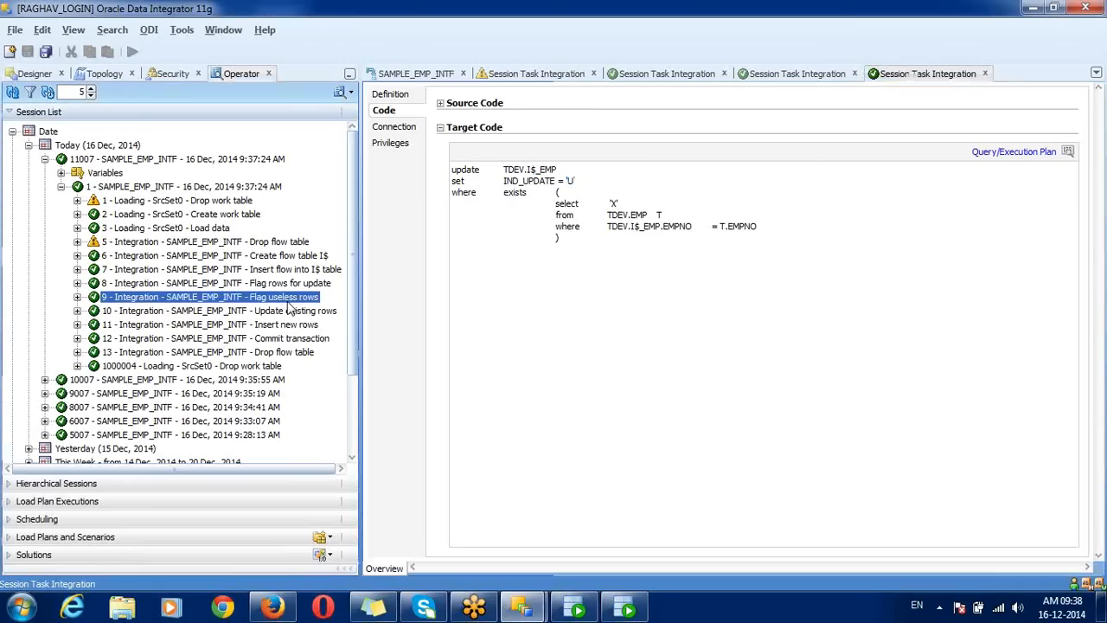
double_click(289, 301)
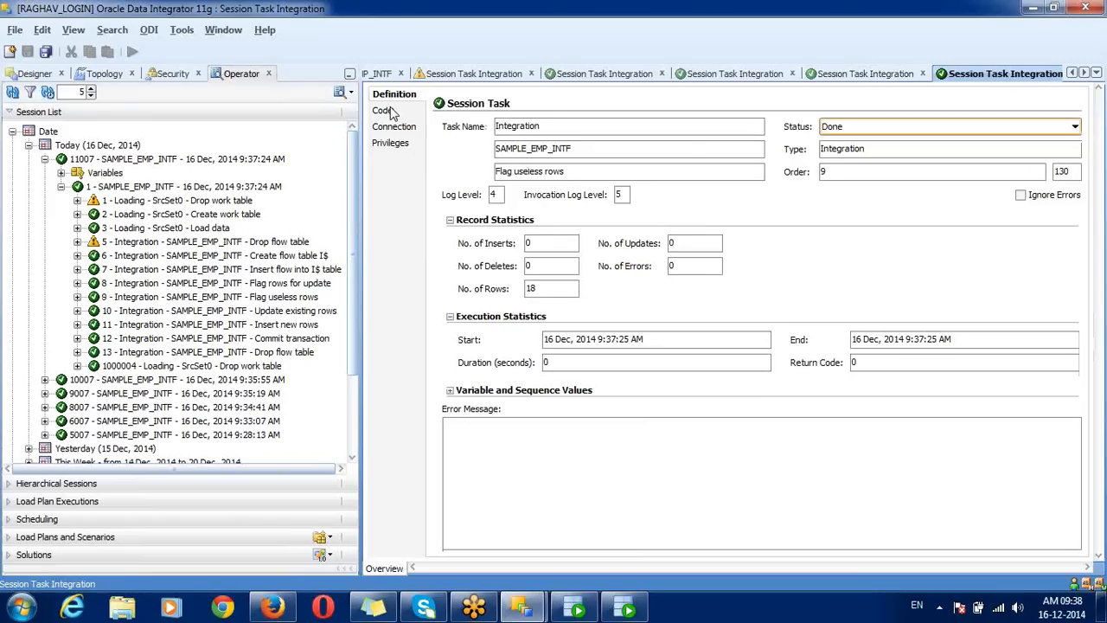
click(386, 111)
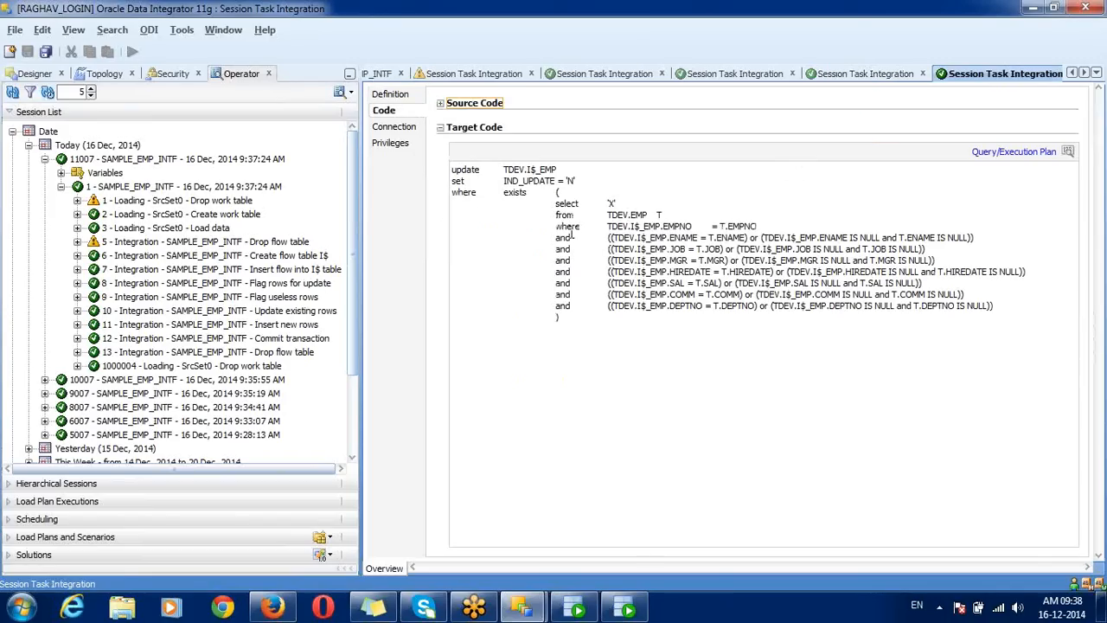
drag(557, 228, 1010, 301)
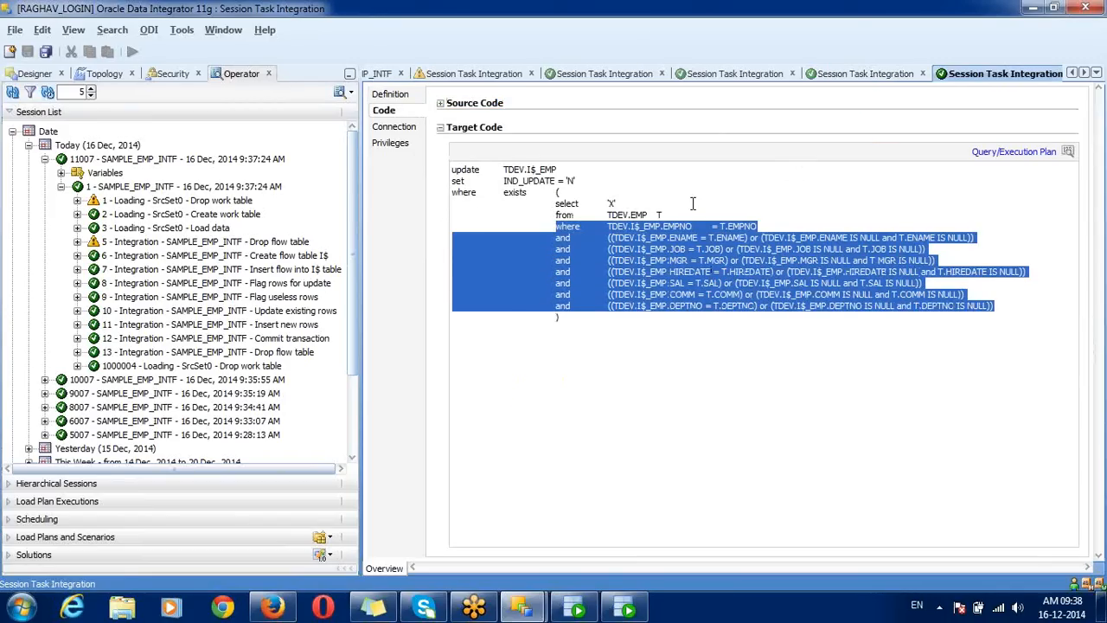
click(579, 176)
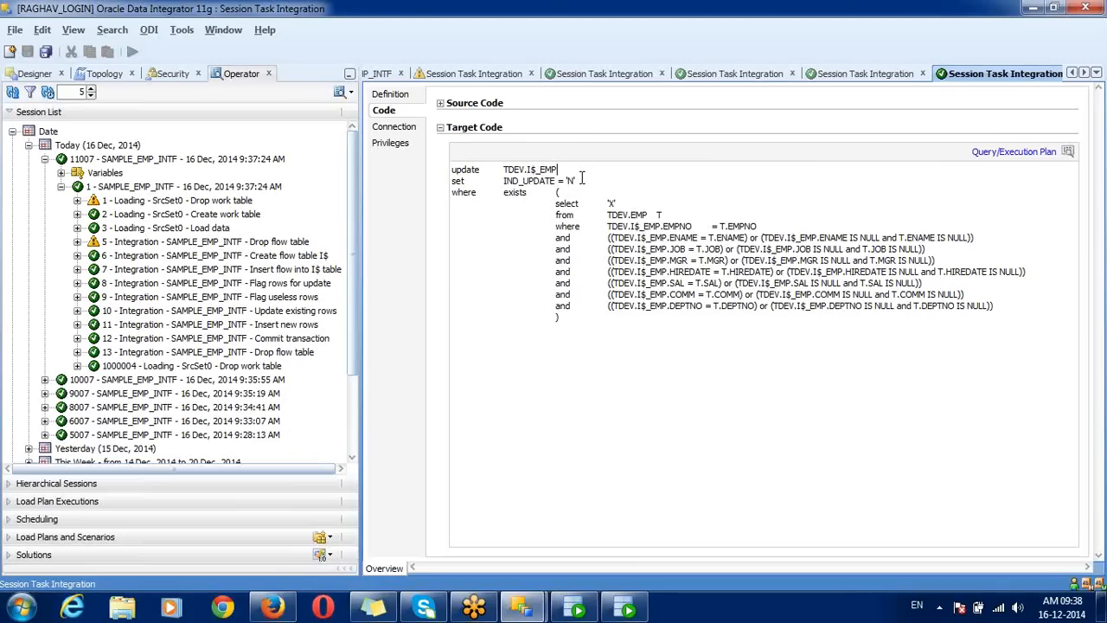
drag(577, 181, 449, 170)
click(452, 192)
drag(562, 169, 530, 175)
drag(567, 318, 444, 134)
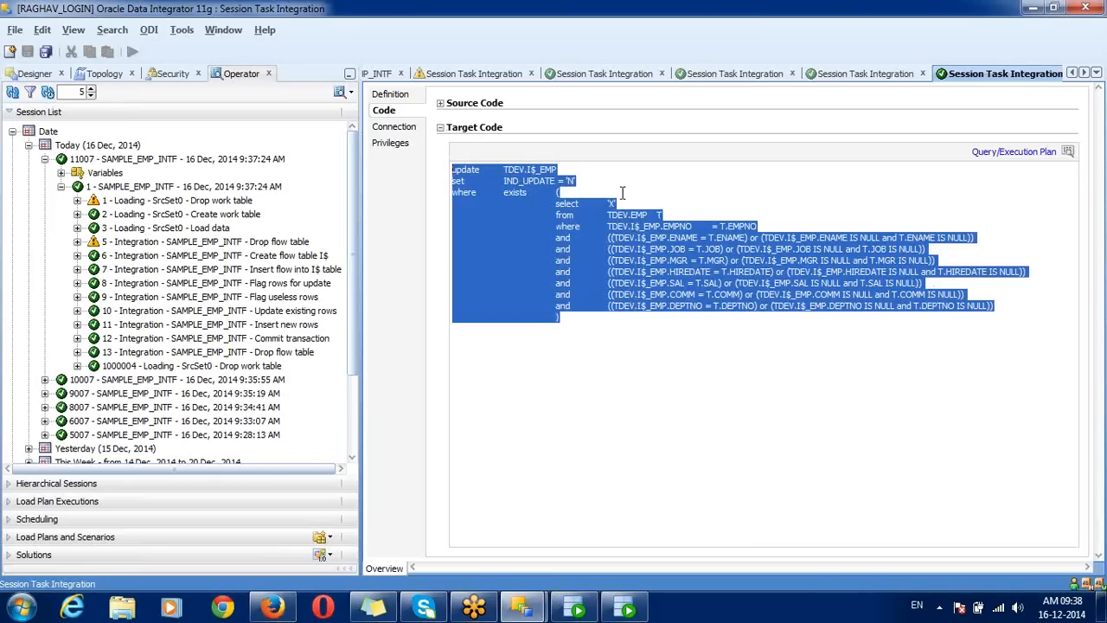
click(572, 180)
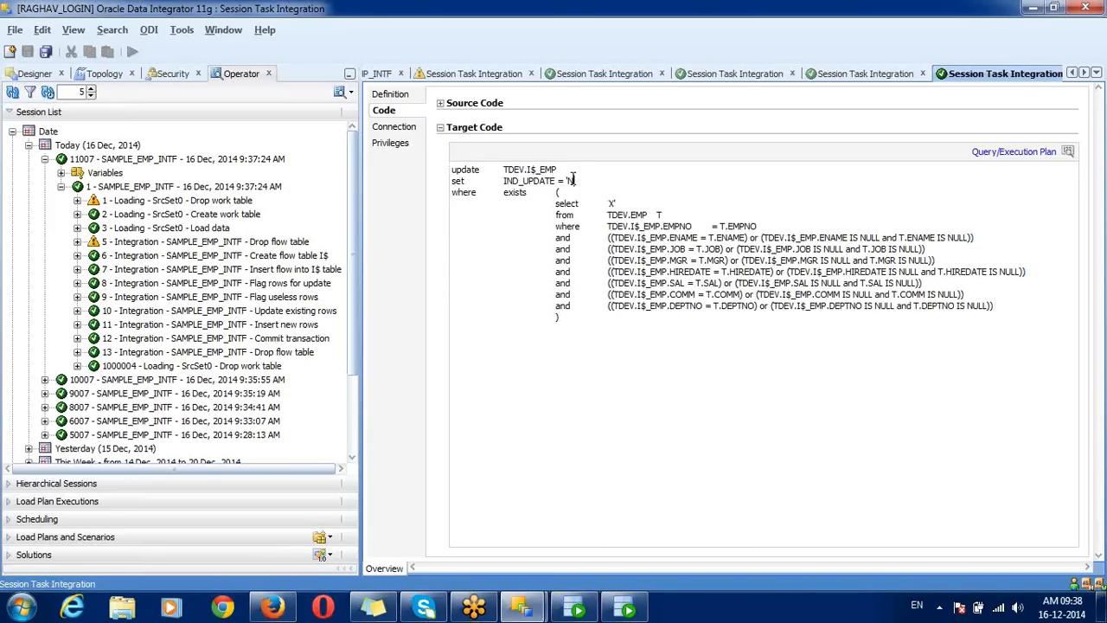
Step: Review task 10's SQL updating TDEV.EMP from TDEV.I$_EMP rows with IND_UPDATE = 'U'
double_click(290, 313)
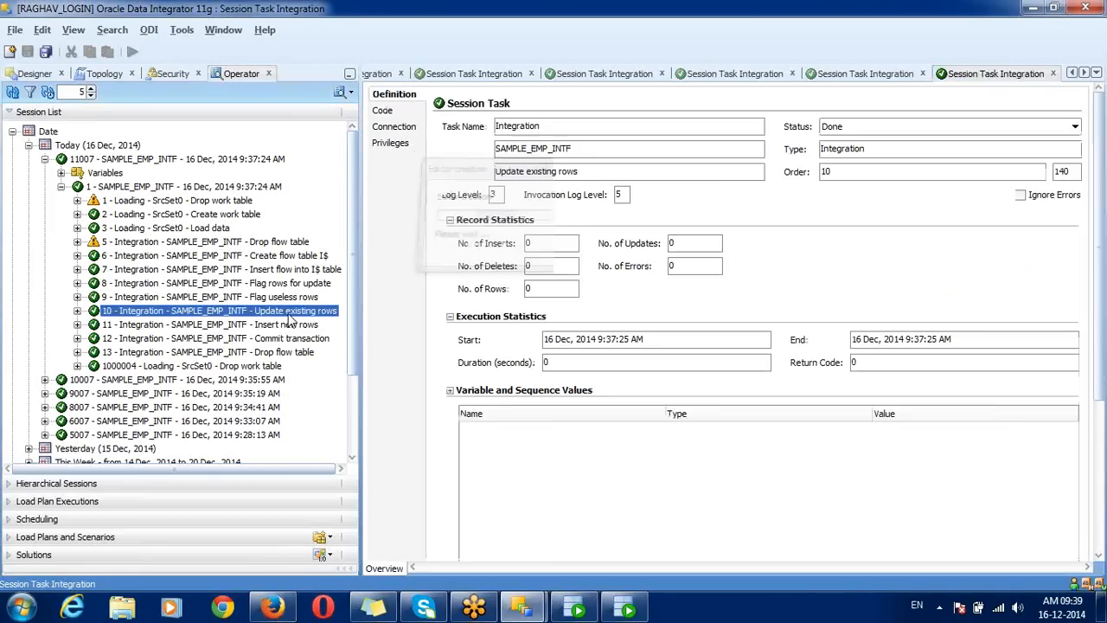
click(383, 111)
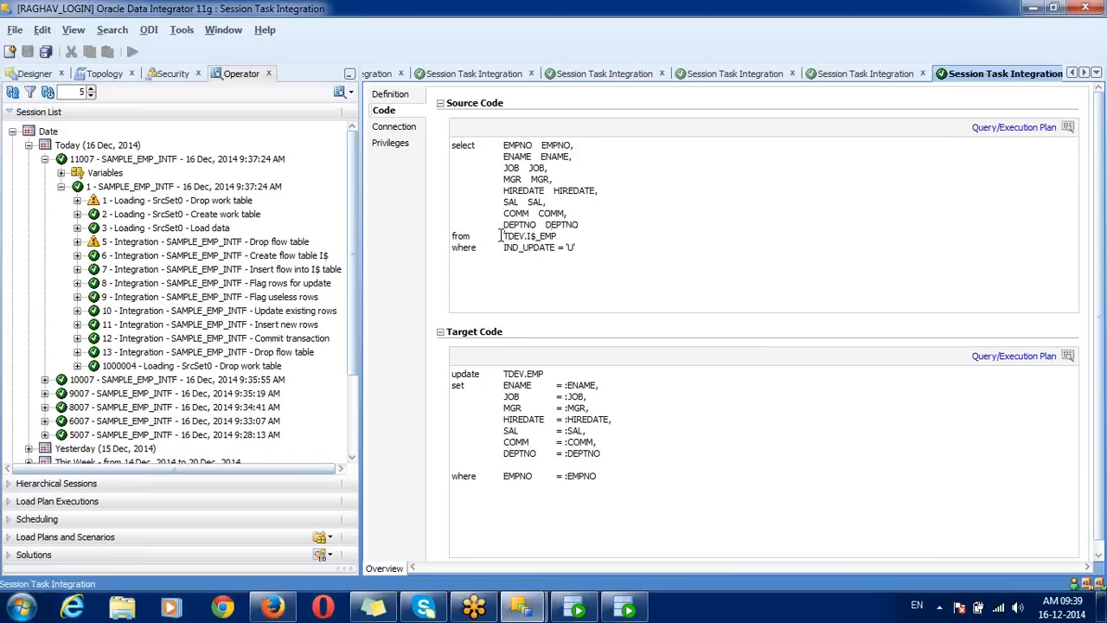
drag(504, 237, 571, 235)
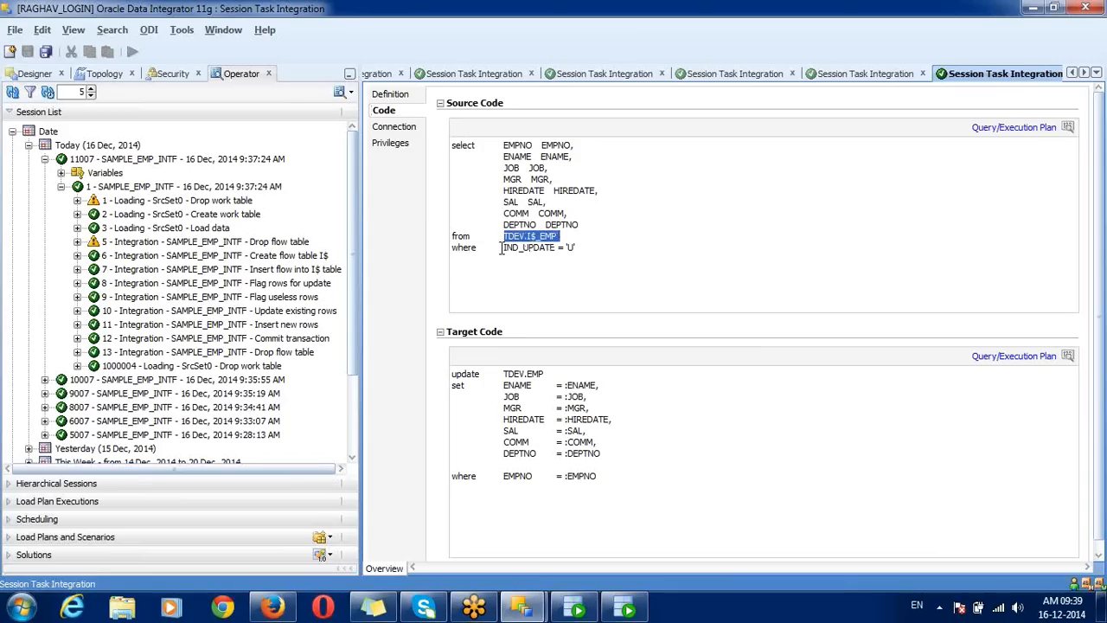
drag(501, 249, 585, 246)
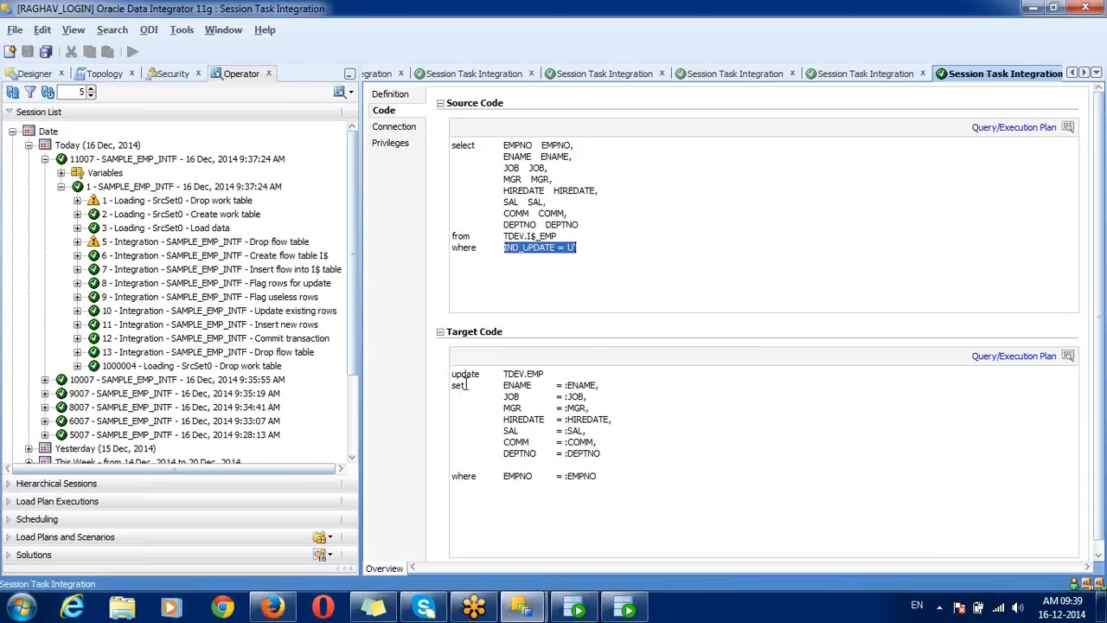
drag(451, 374, 657, 483)
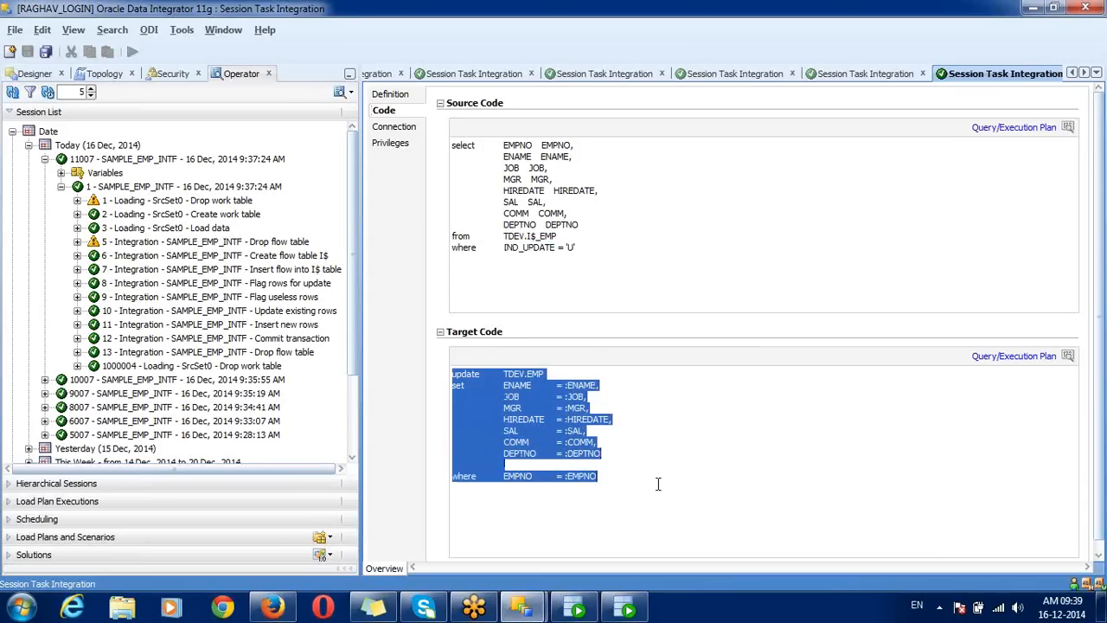
Step: Review task 11's SQL inserting TDEV.I$_EMP rows with IND_UPDATE = 'I' into TDEV.EMP
click(289, 326)
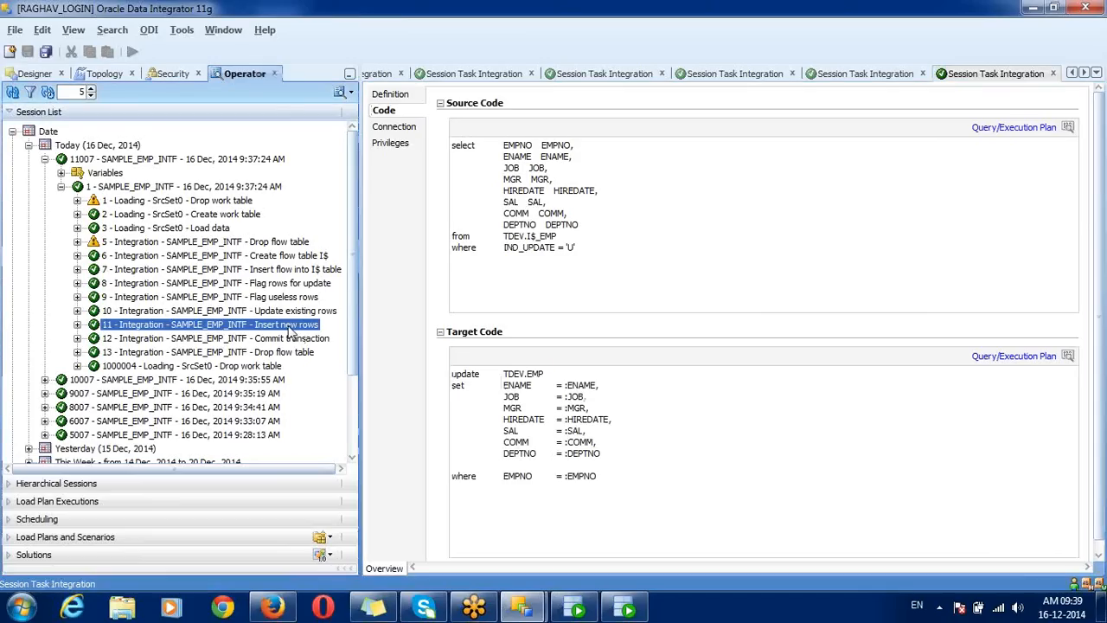
double_click(288, 326)
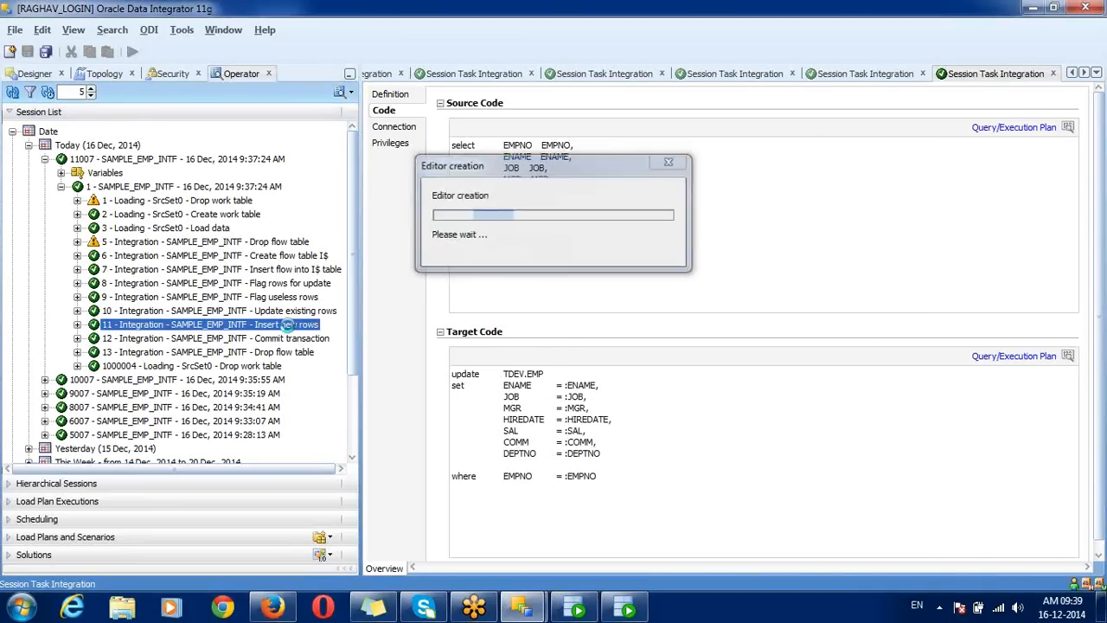
click(383, 110)
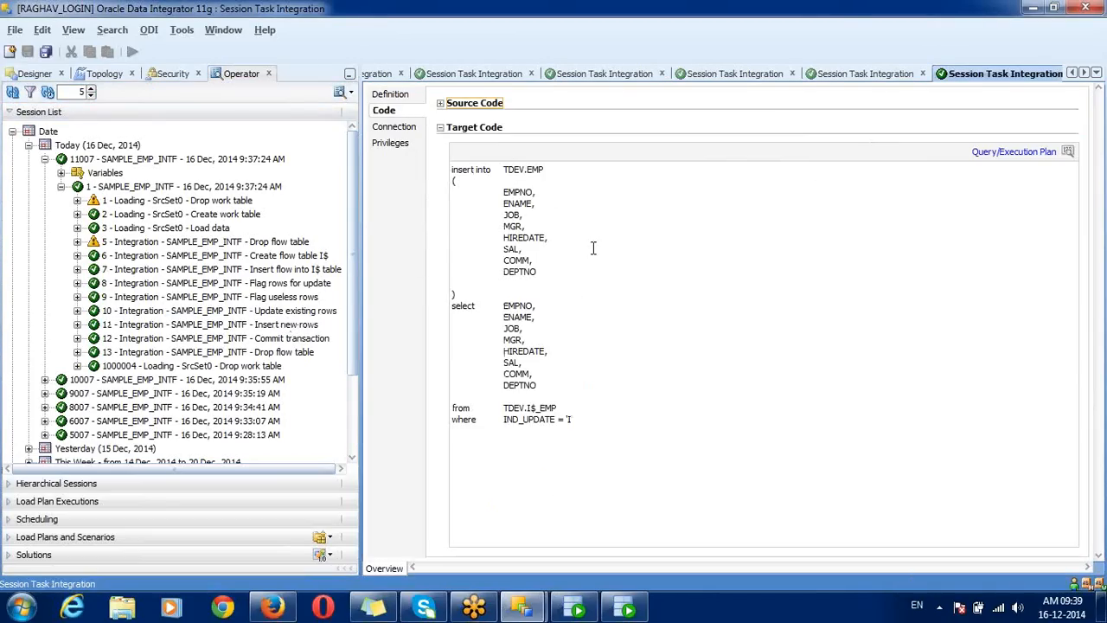
drag(587, 418, 451, 418)
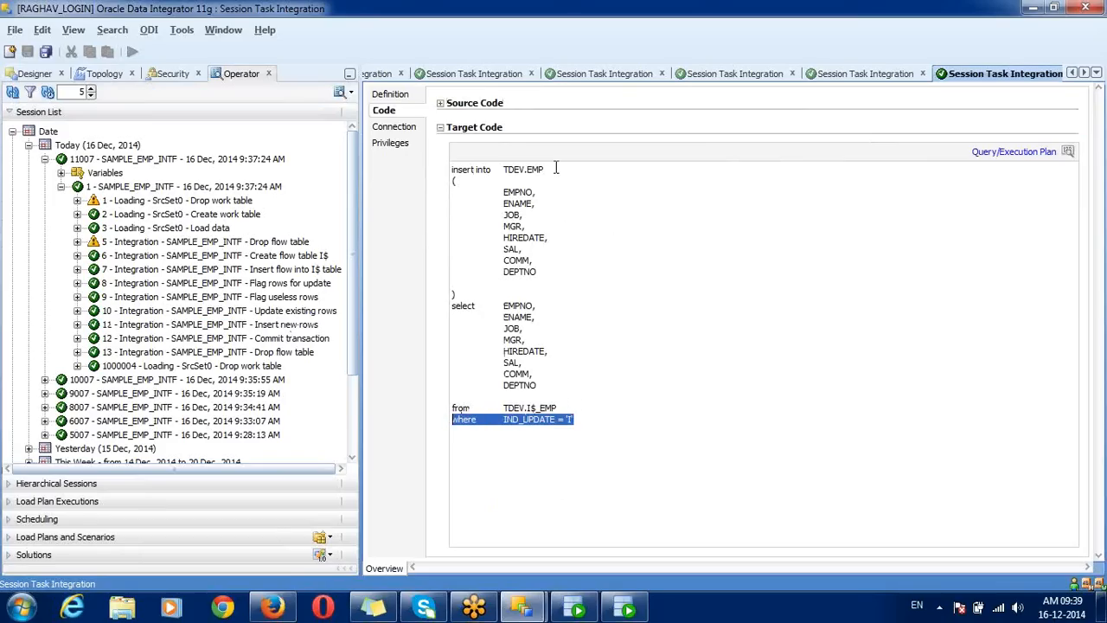
drag(451, 170, 596, 421)
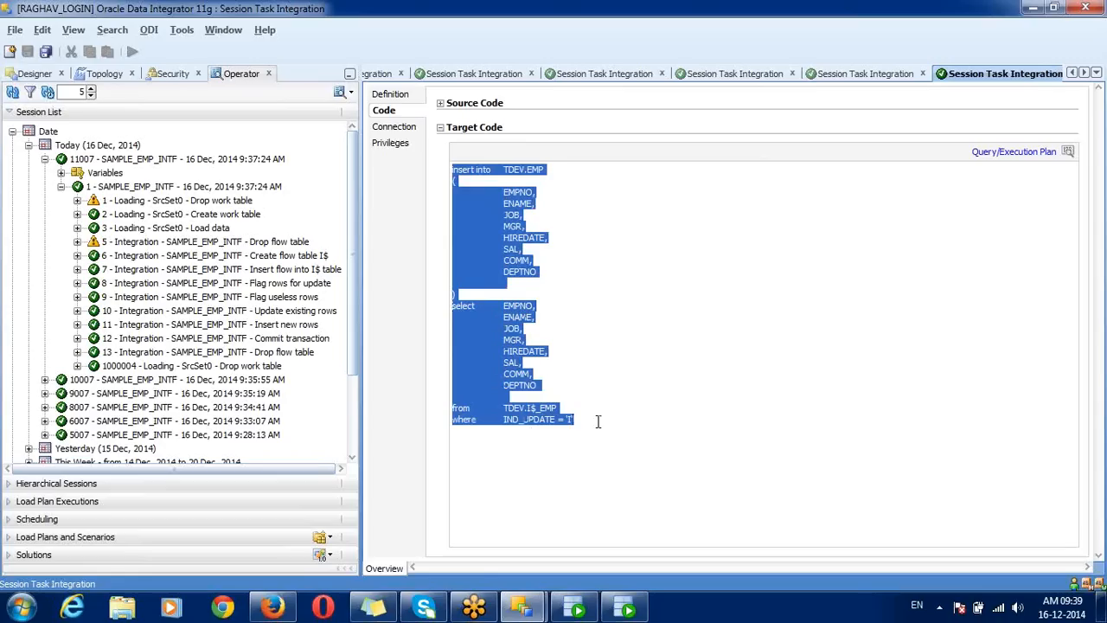
Step: Browse the Commit transaction, Drop flow table and Drop work table tasks, then list earlier editors
click(309, 341)
click(295, 354)
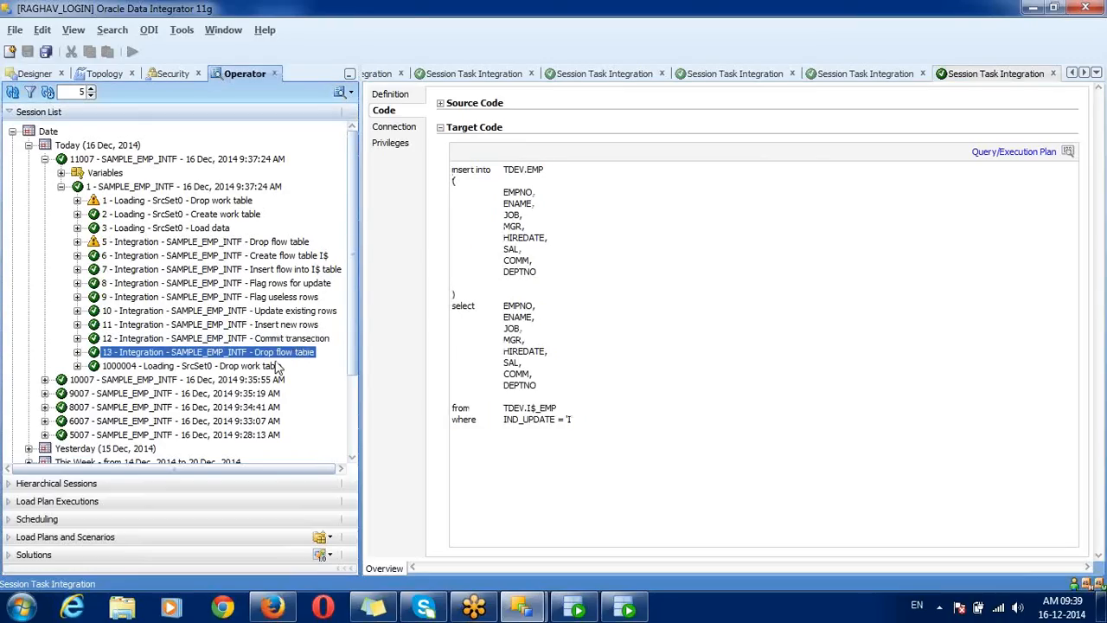
click(272, 366)
click(279, 355)
click(271, 366)
click(278, 353)
click(273, 367)
click(224, 245)
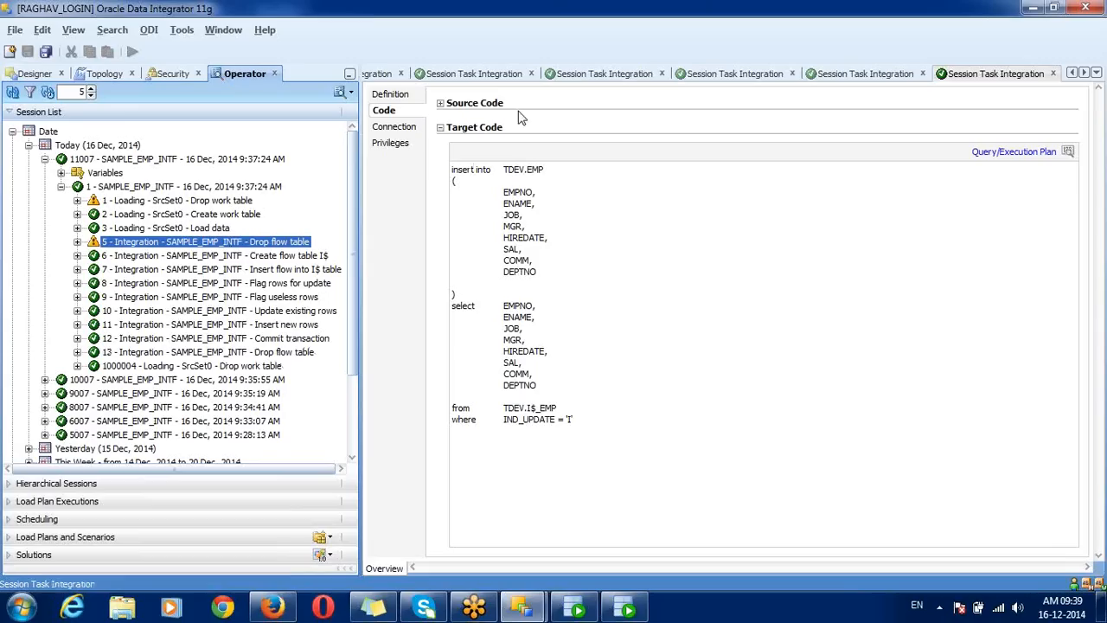
click(1073, 75)
click(1072, 75)
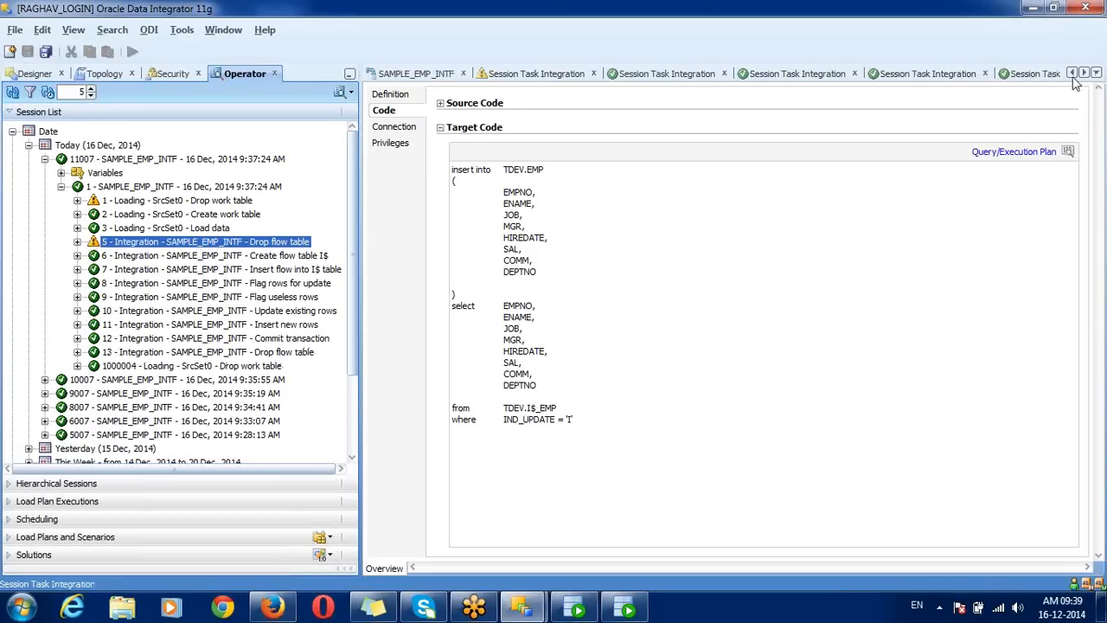
Step: Close all open session task editors with Close All
click(437, 78)
right_click(438, 78)
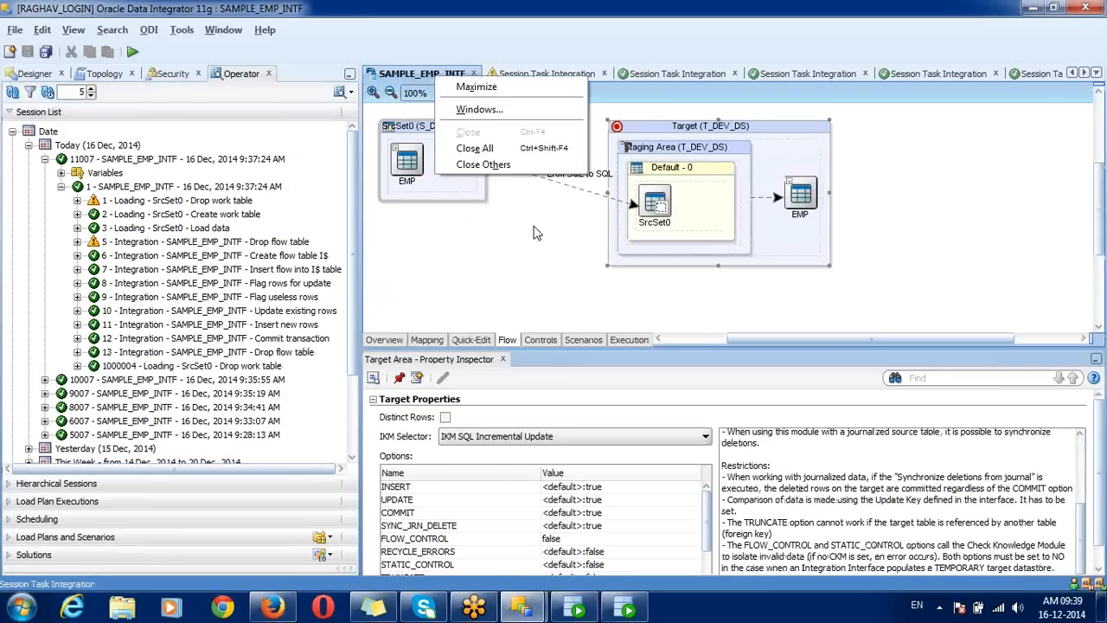
click(511, 153)
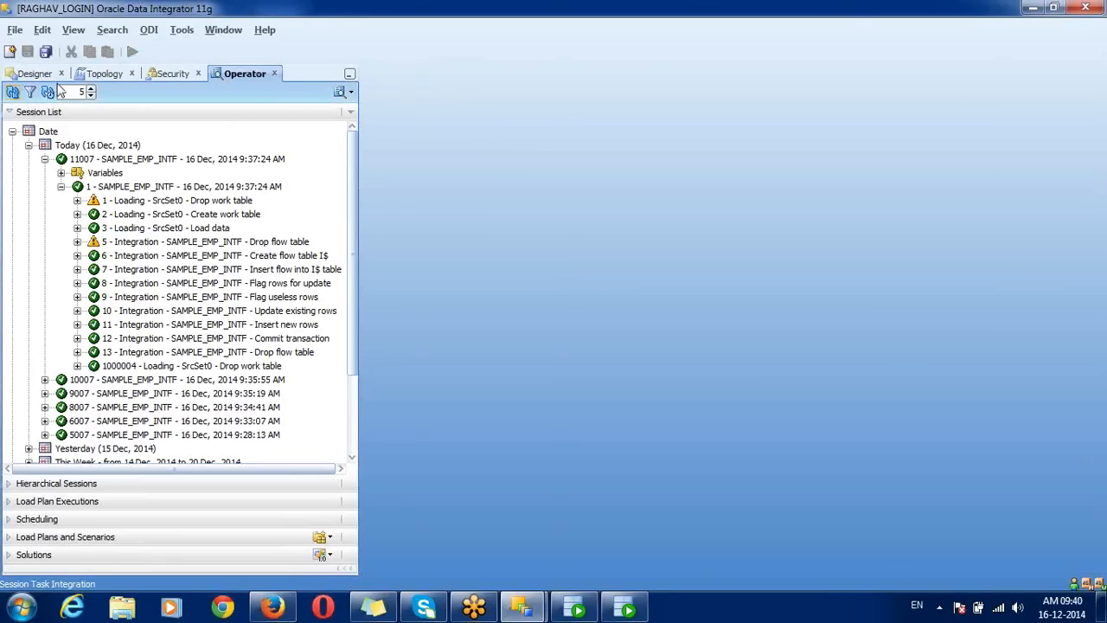
Step: Open SAMPLE_EMP_INTF from the Designer's Interfaces and accept locking it
click(33, 76)
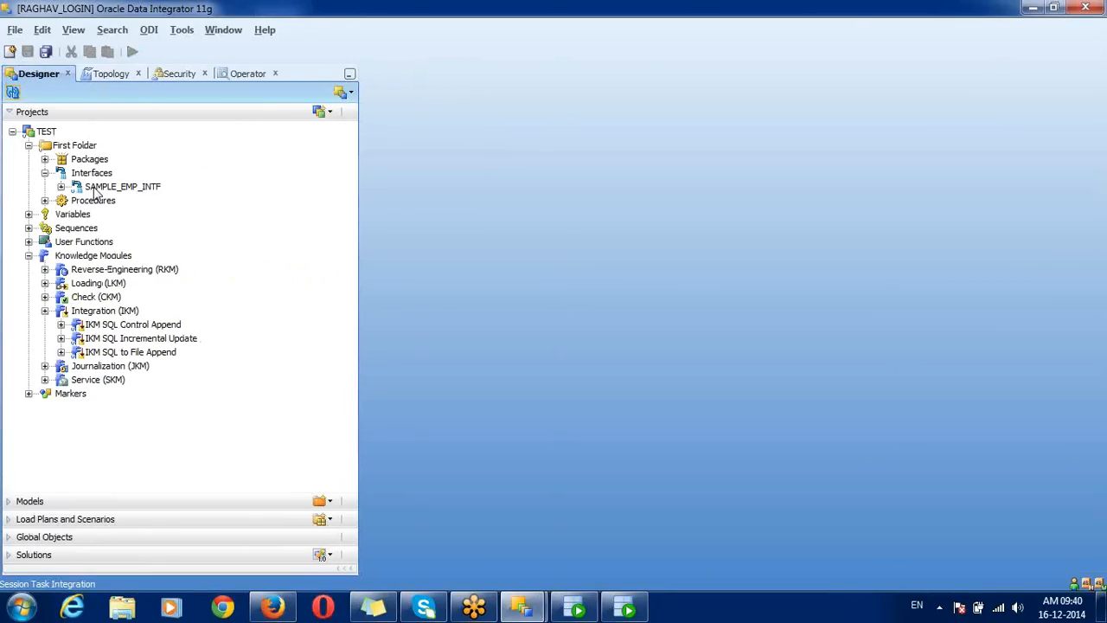
double_click(112, 186)
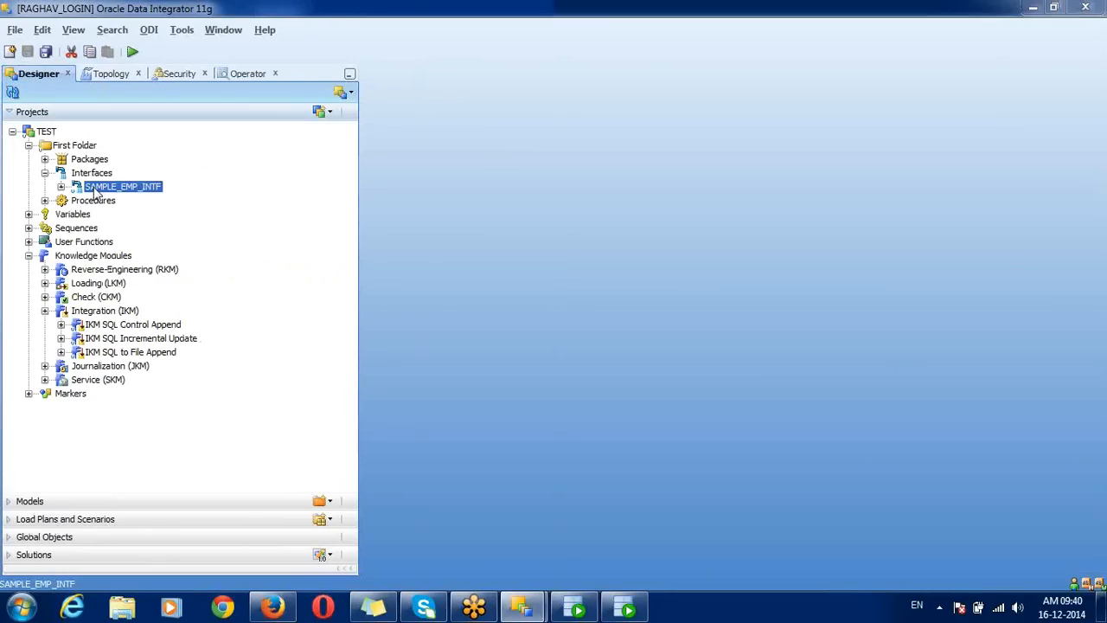
click(597, 262)
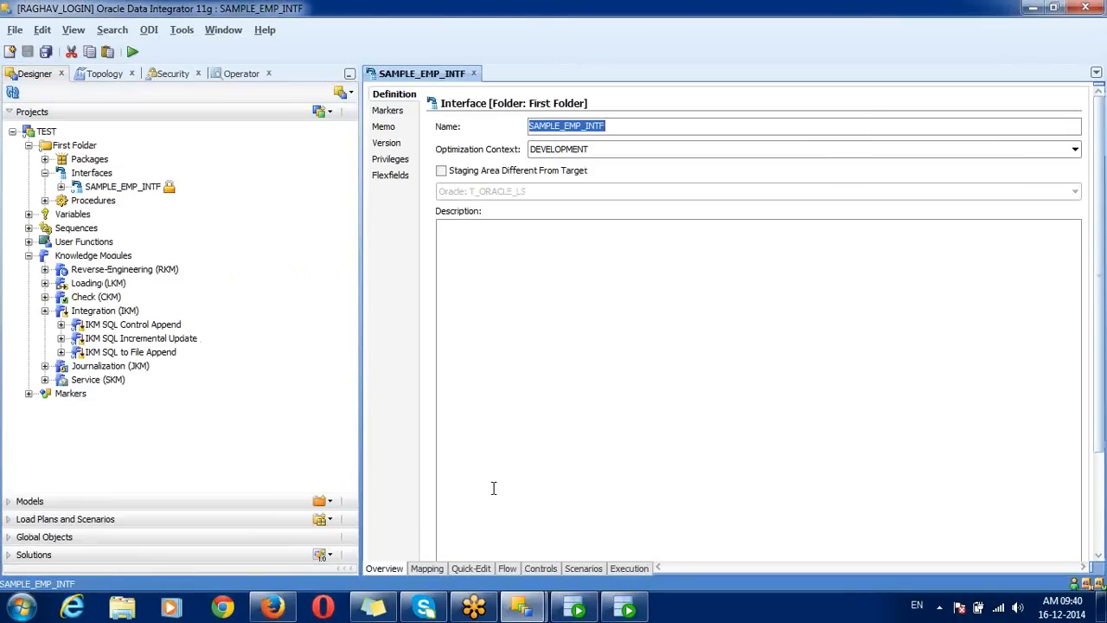
Step: Set the target IKM SQL Incremental Update option FLOW_CONTROL to true, then view Controls
click(508, 568)
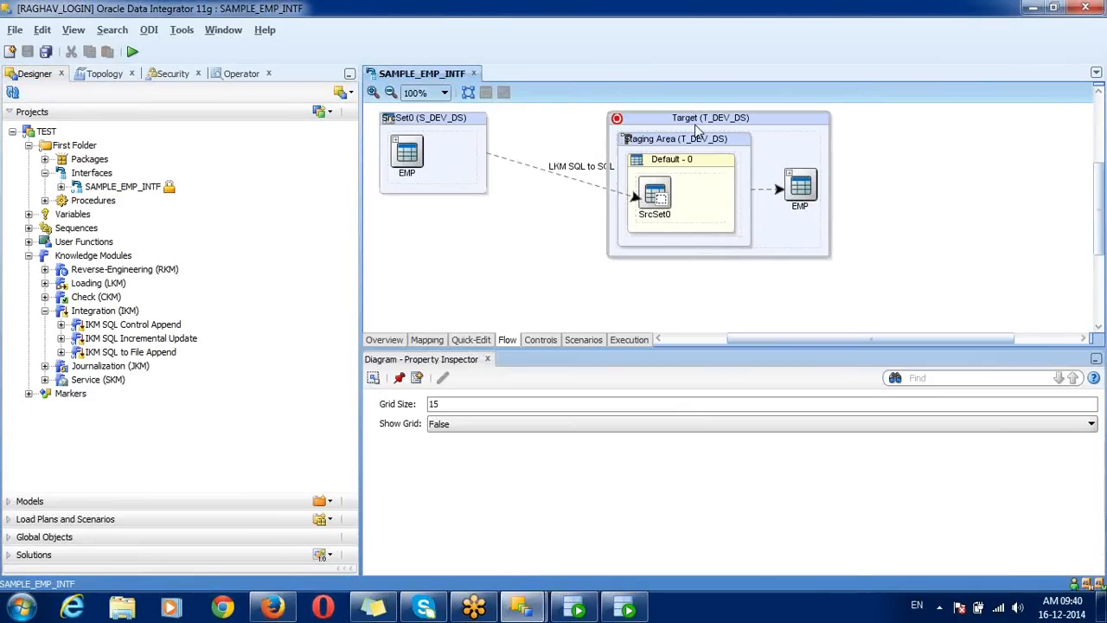
click(696, 128)
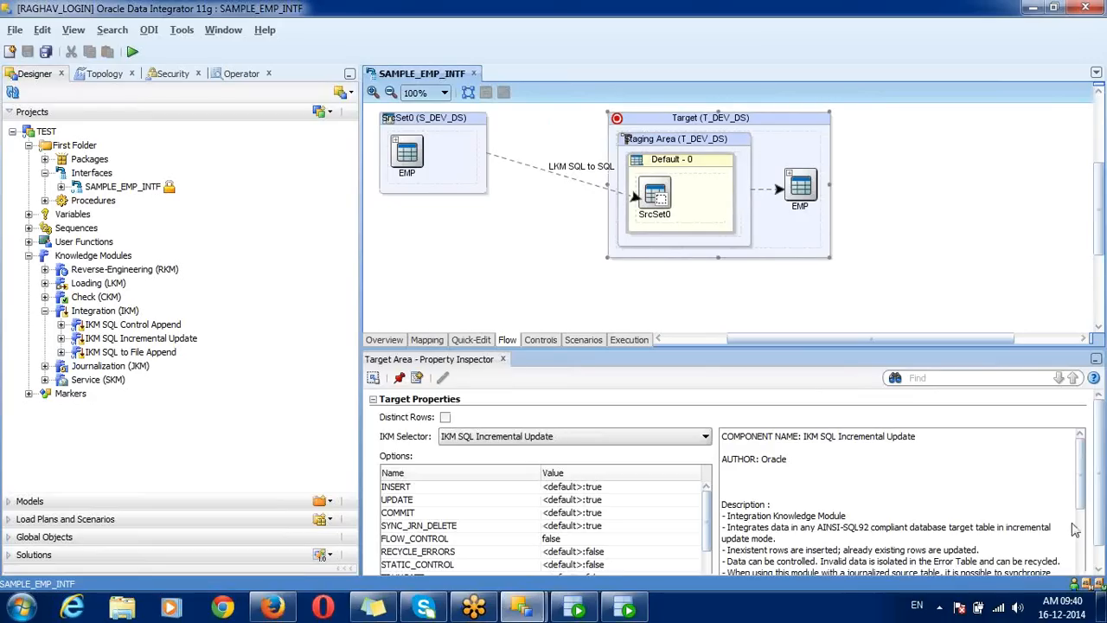
scroll(1100, 553, down, 1)
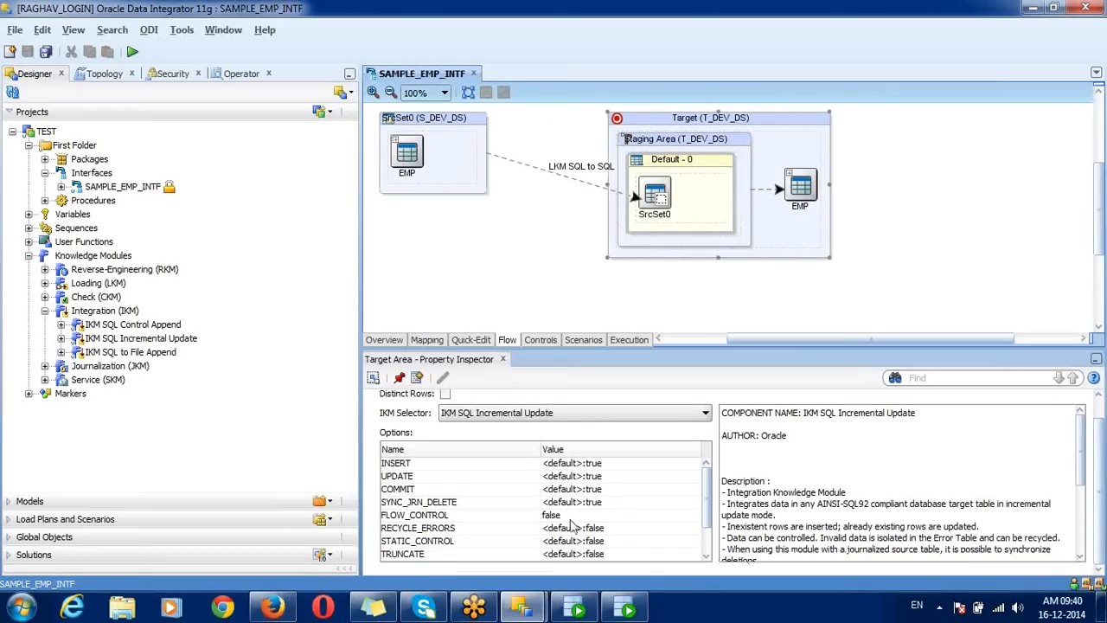
click(533, 519)
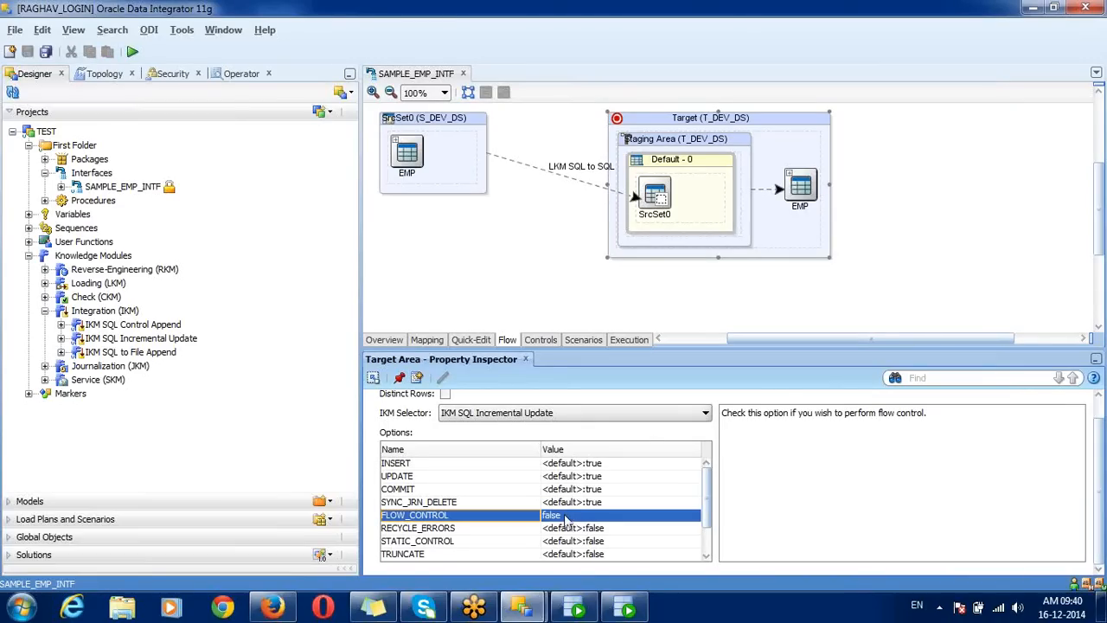
click(566, 518)
click(553, 543)
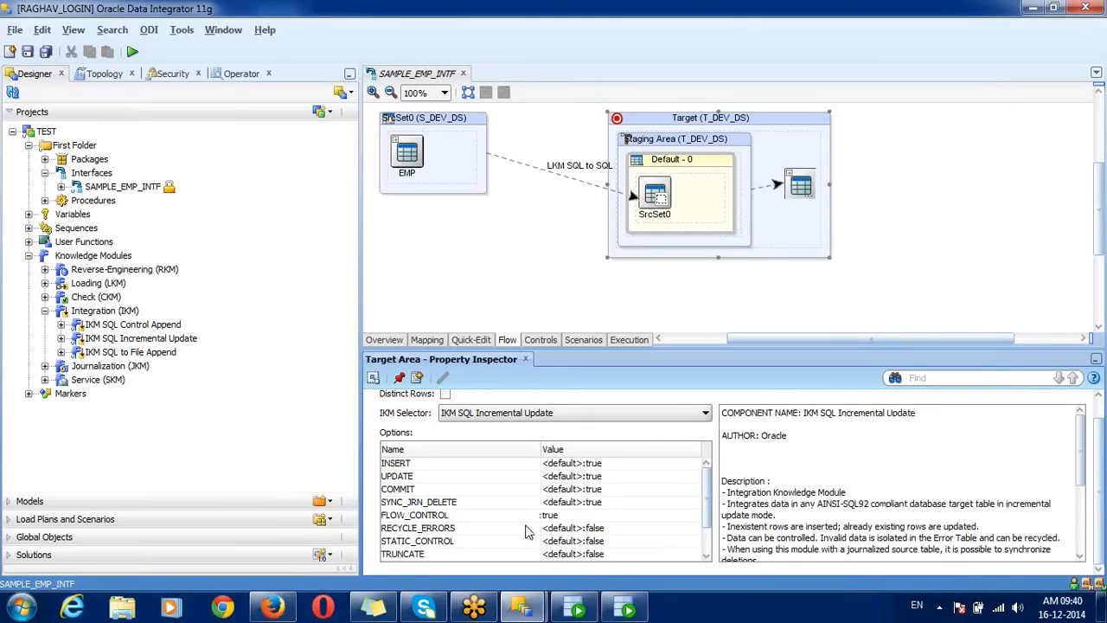
click(522, 519)
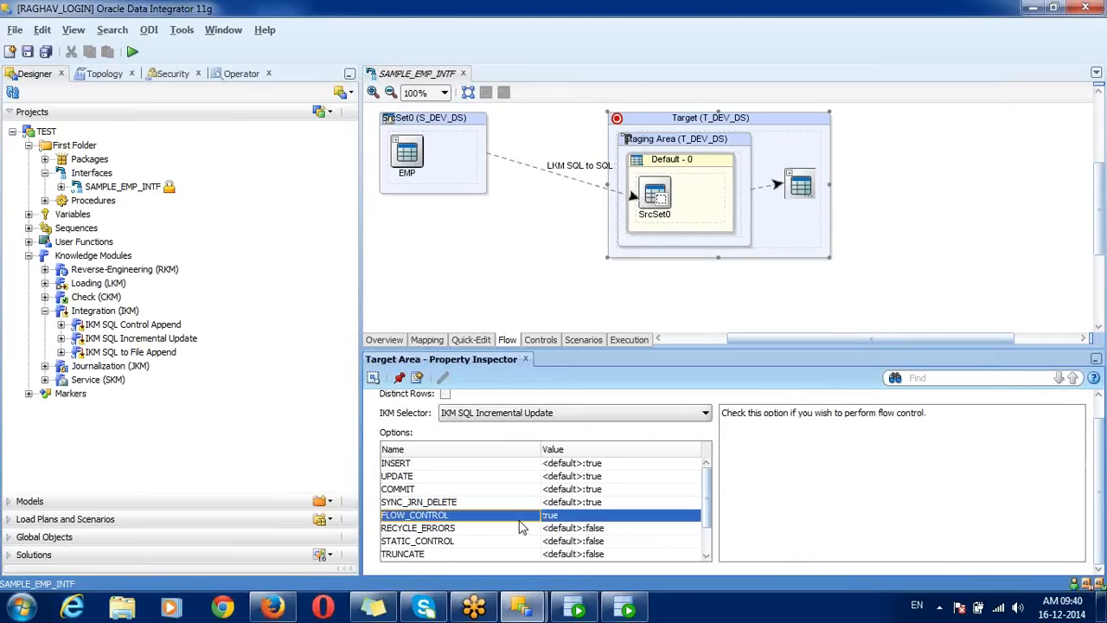
click(537, 340)
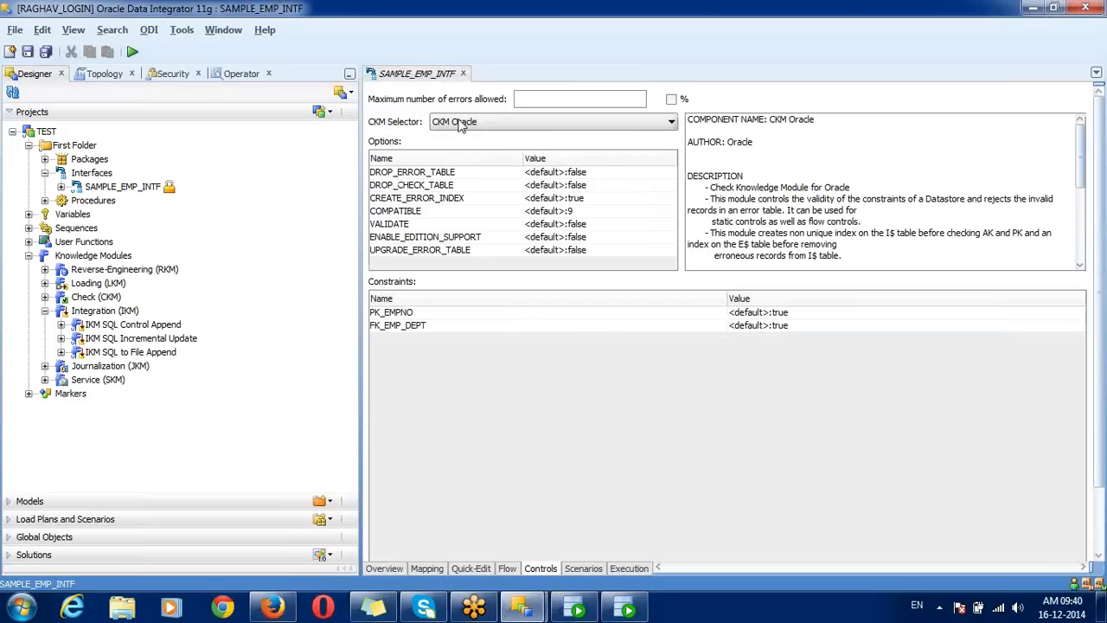
Step: Replace CKM Oracle with CKM SQL as the check module and save the interface
click(461, 123)
click(459, 164)
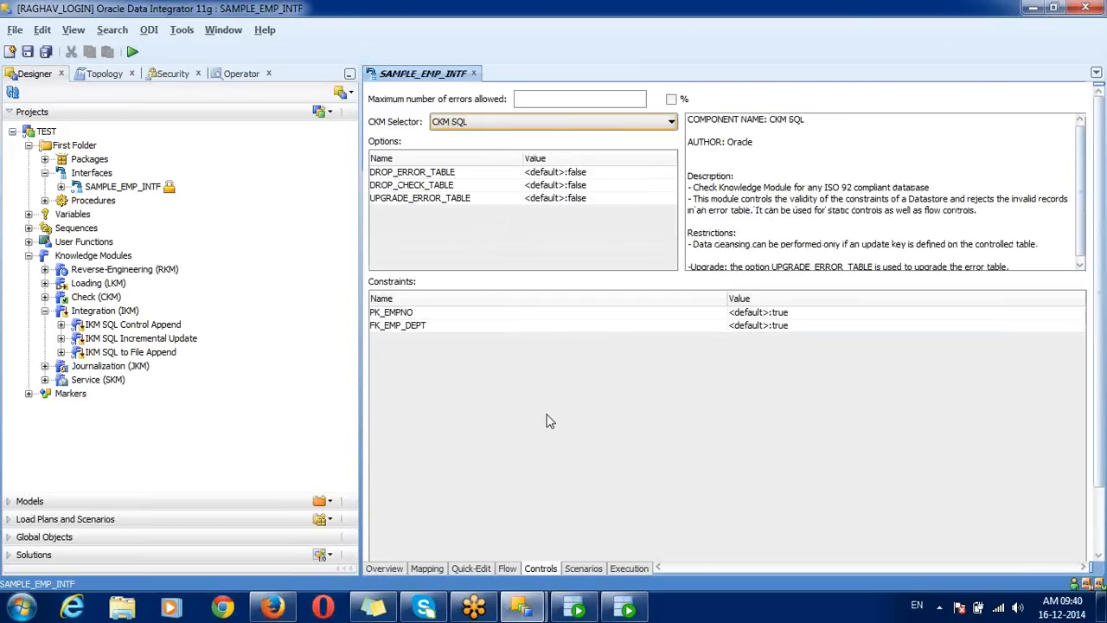
click(47, 53)
Step: Run SAMPLE_EMP_INTF with the default execution settings and acknowledge the session start
click(132, 52)
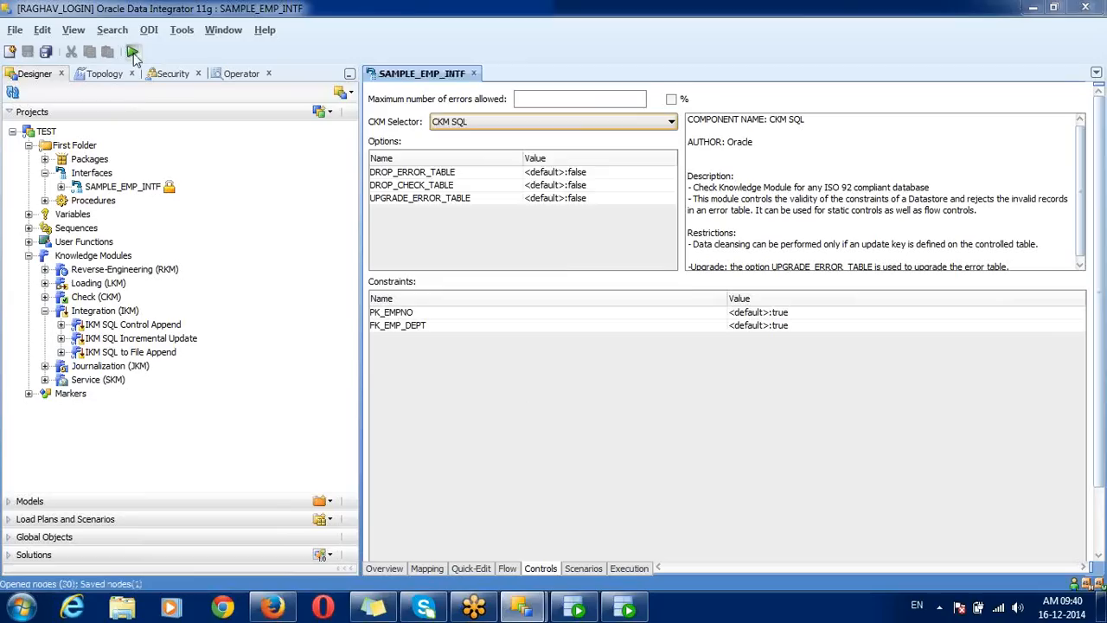
click(551, 283)
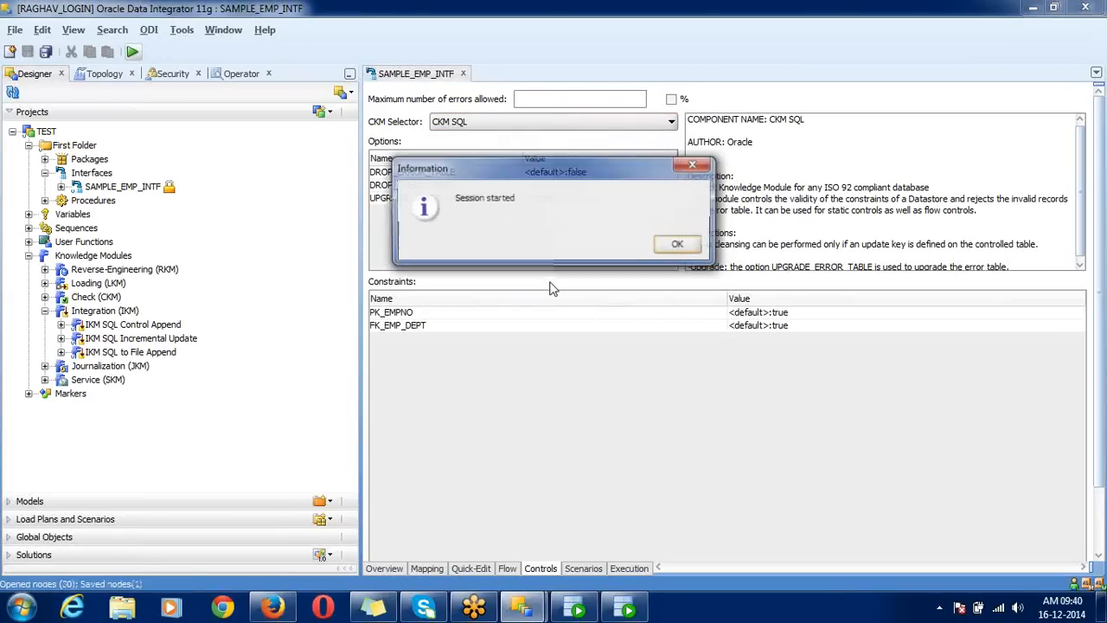
click(683, 244)
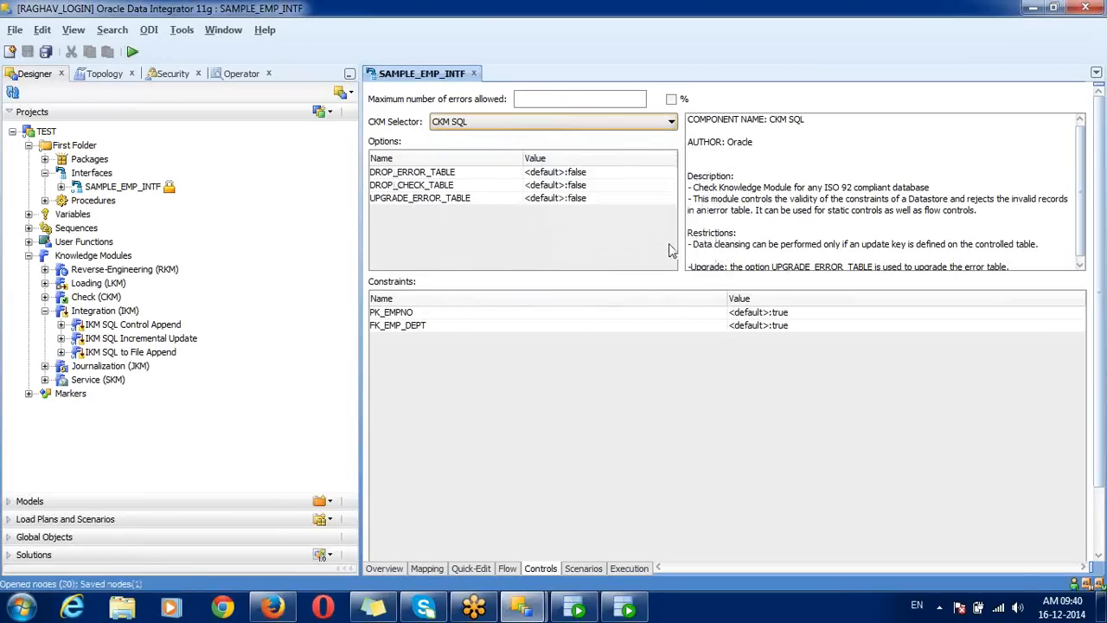
Step: Refresh Operator, collapse session 11007 and expand new session 12007's interface tasks
click(242, 73)
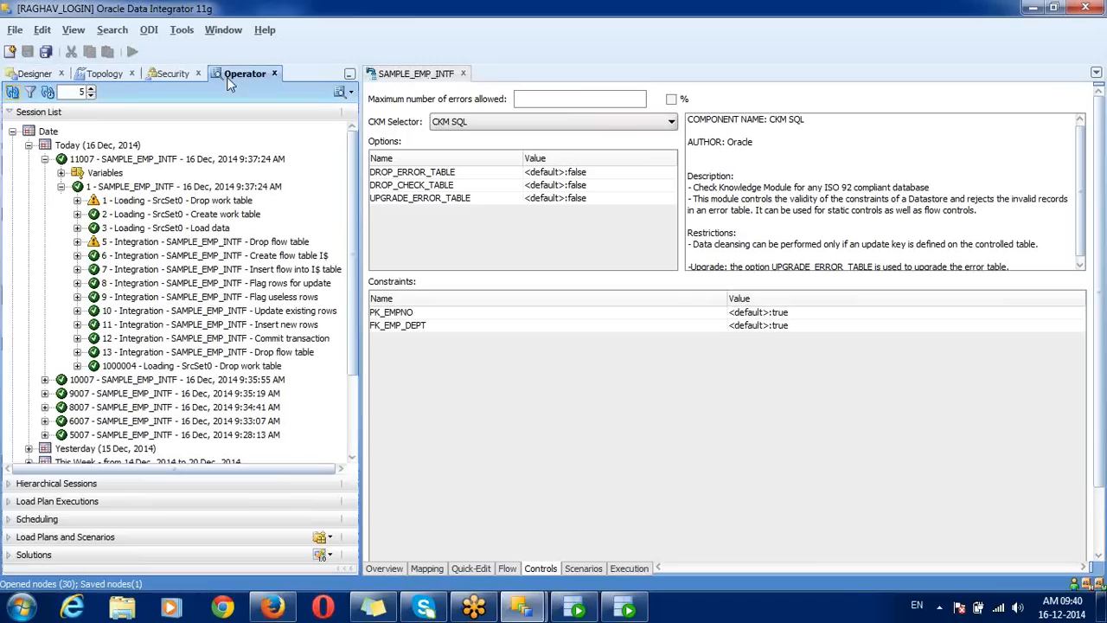
click(12, 94)
click(46, 172)
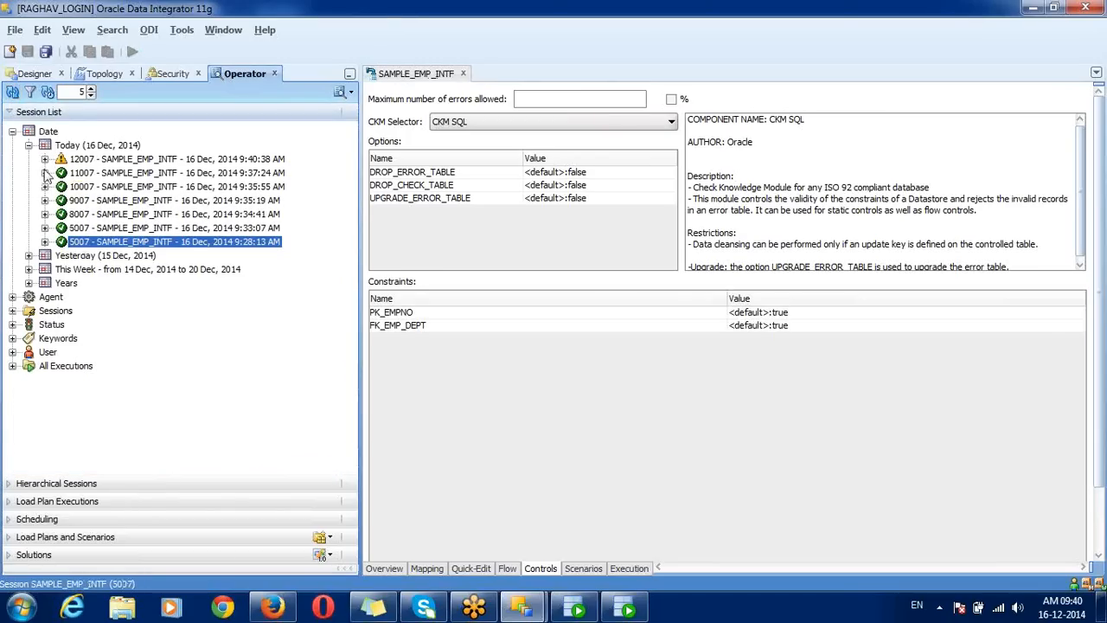
click(45, 159)
click(61, 186)
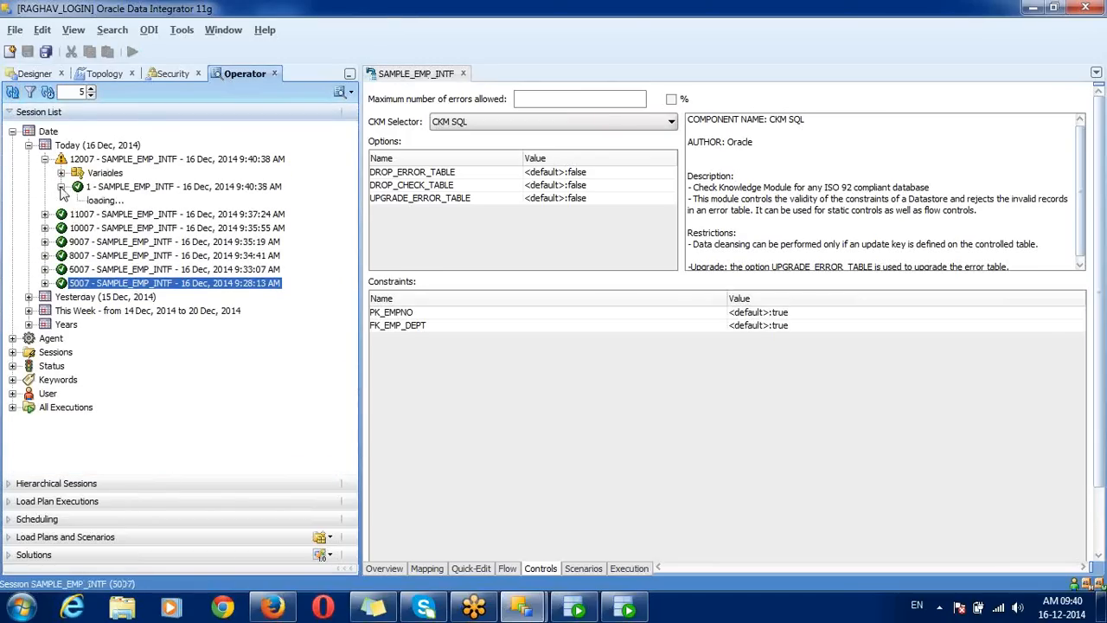
Step: Select the control tasks 8 to 15 and the Update/Insert rows tasks in session 12007
drag(355, 209, 355, 262)
click(139, 190)
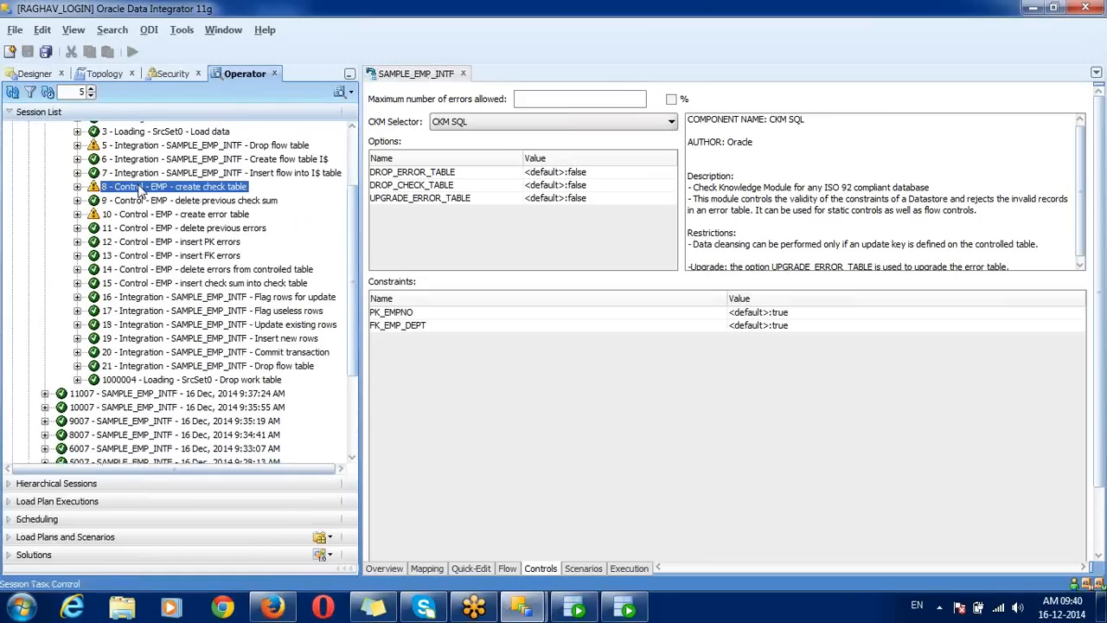
key(shift+Down)
key(shift+Down)
key(shift+Down)
key(shift+Down)
key(shift+Down)
key(shift+Down)
key(shift+Down)
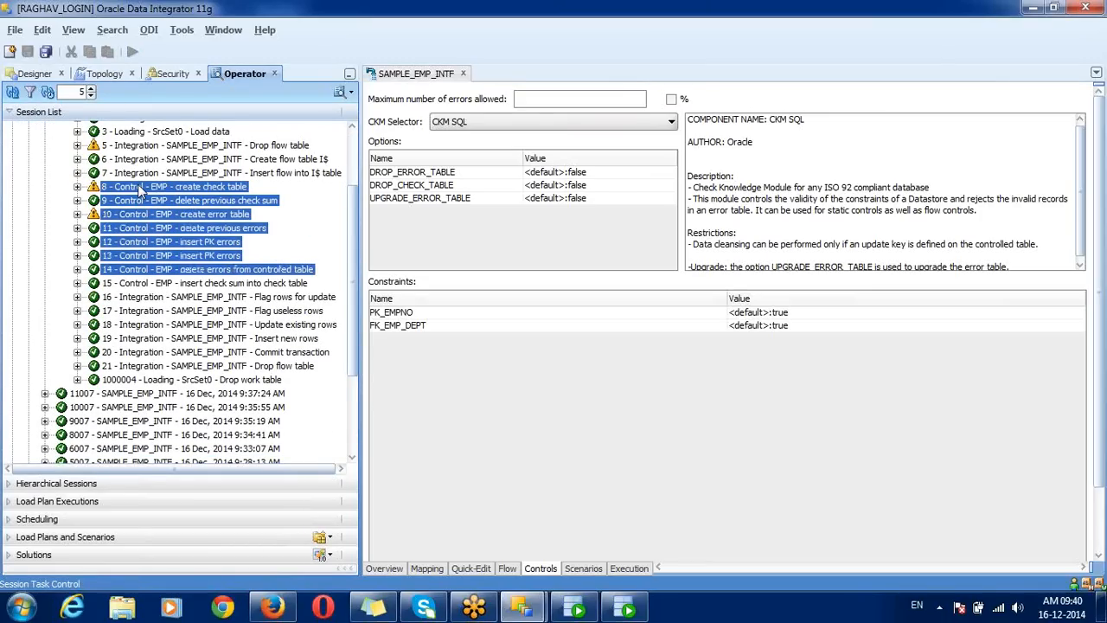
click(289, 326)
key(shift+Down)
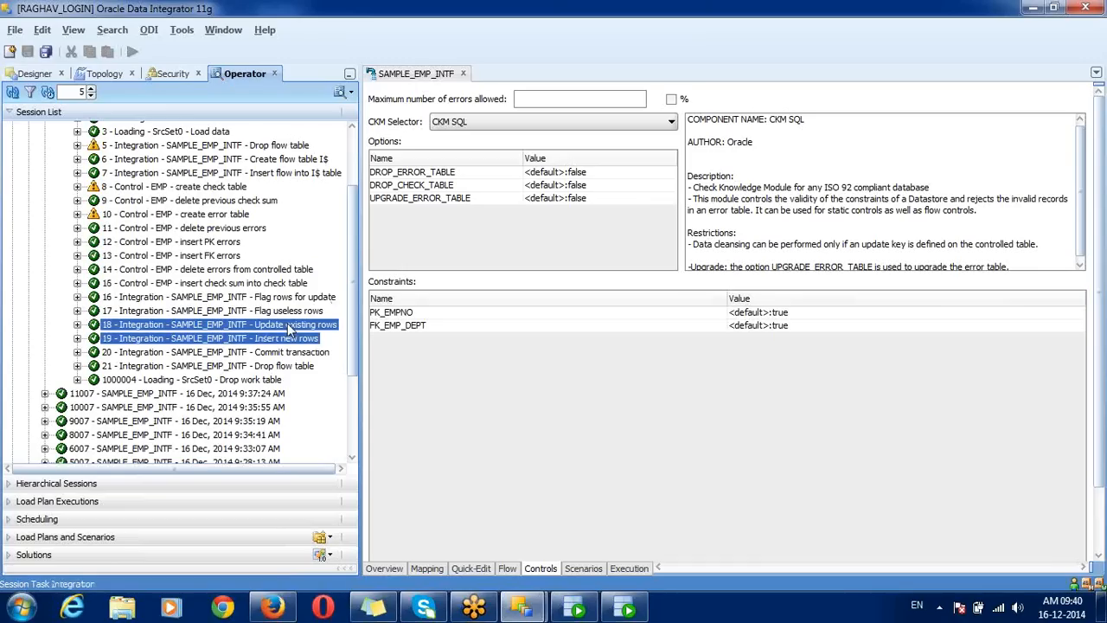
click(225, 191)
key(shift+Down)
key(shift+Down)
key(shift+Down)
key(shift+Down)
key(shift+Down)
key(shift+Down)
key(shift+Down)
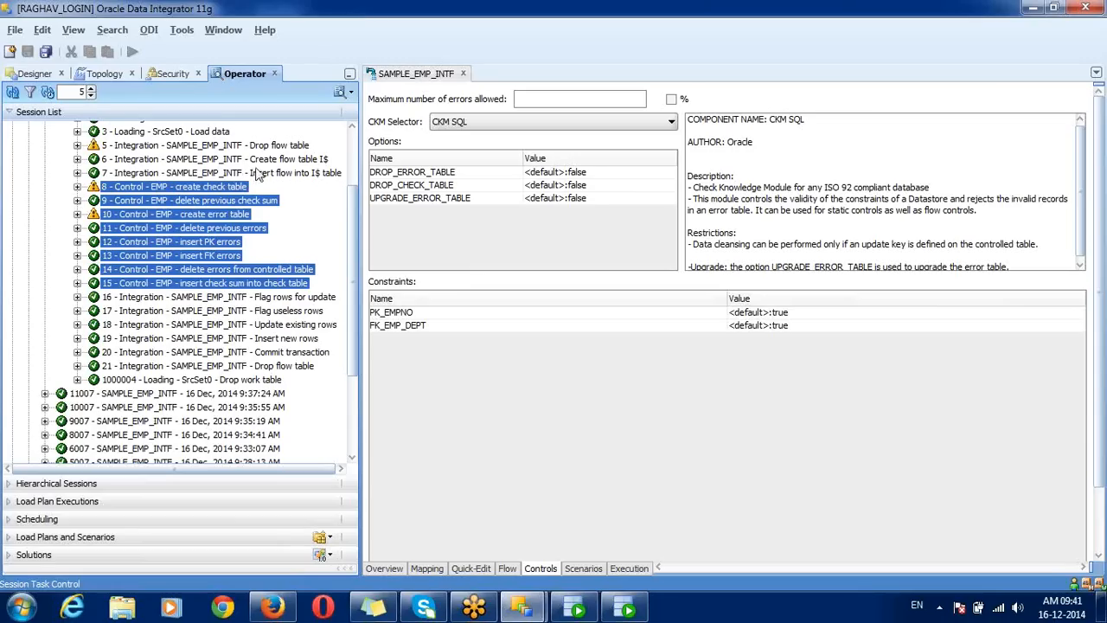
Step: Review step 7's Insert flow into I$ table SQL targeting I$_EMP, then close it
click(256, 175)
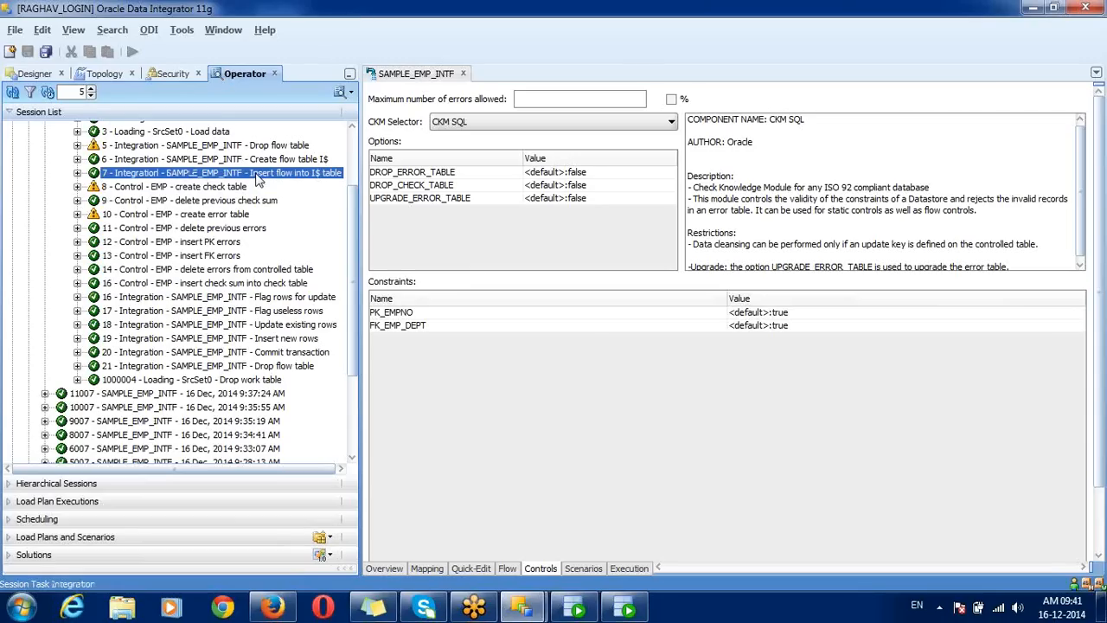
double_click(256, 175)
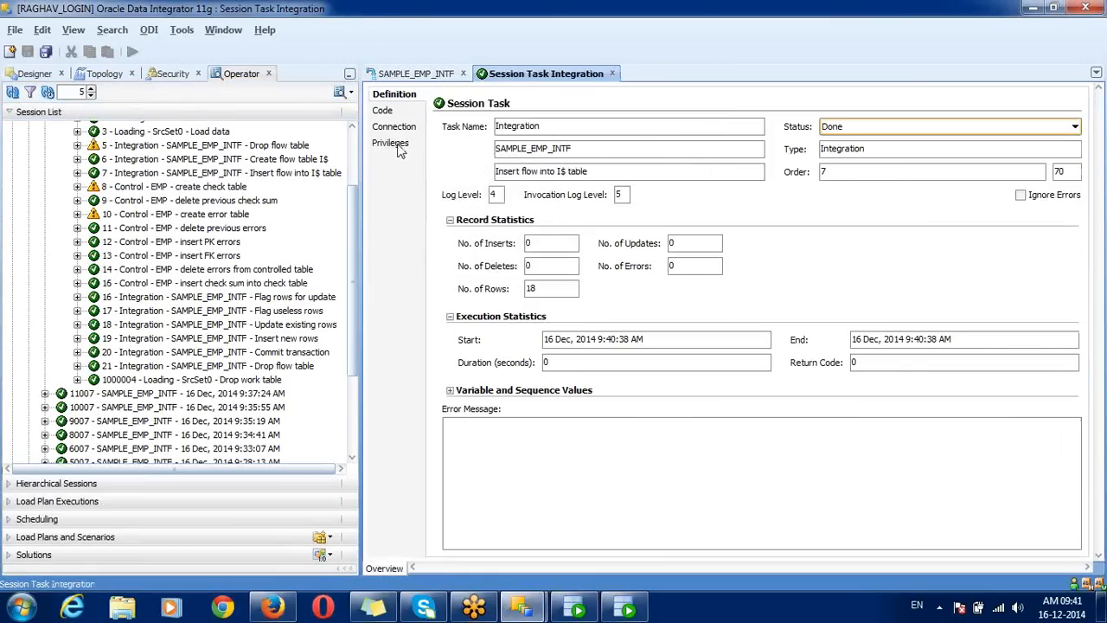
click(389, 112)
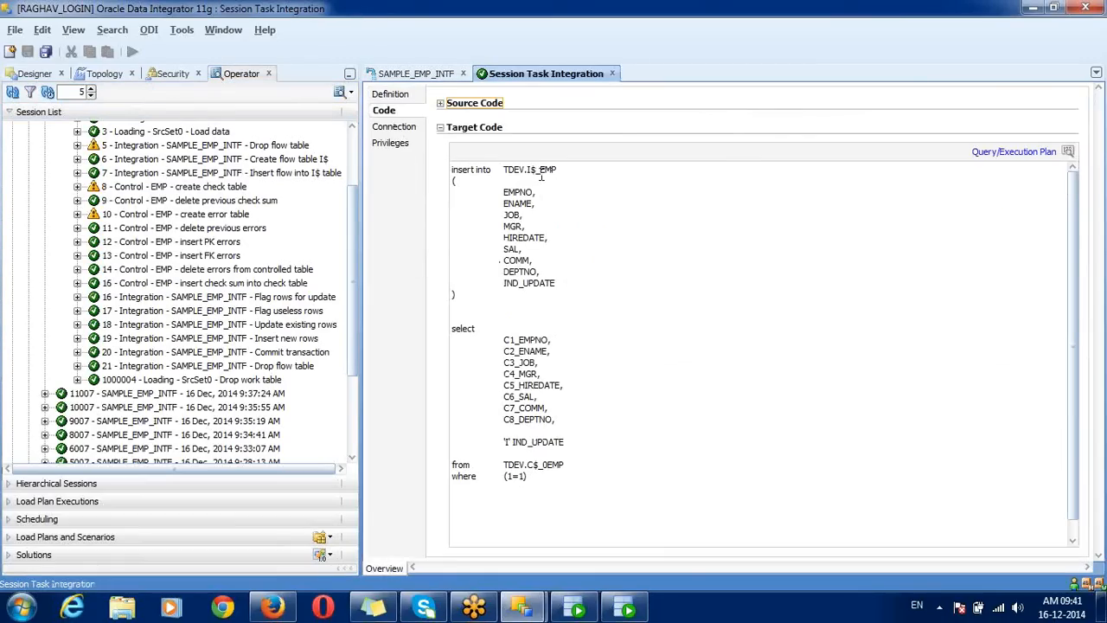
drag(525, 169, 557, 170)
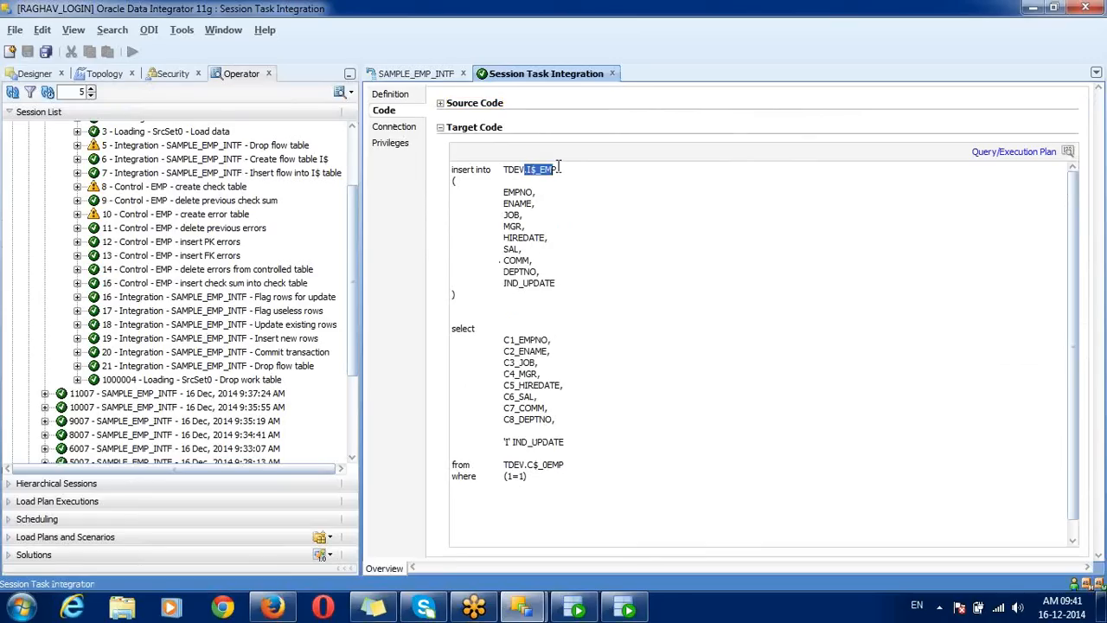
click(612, 74)
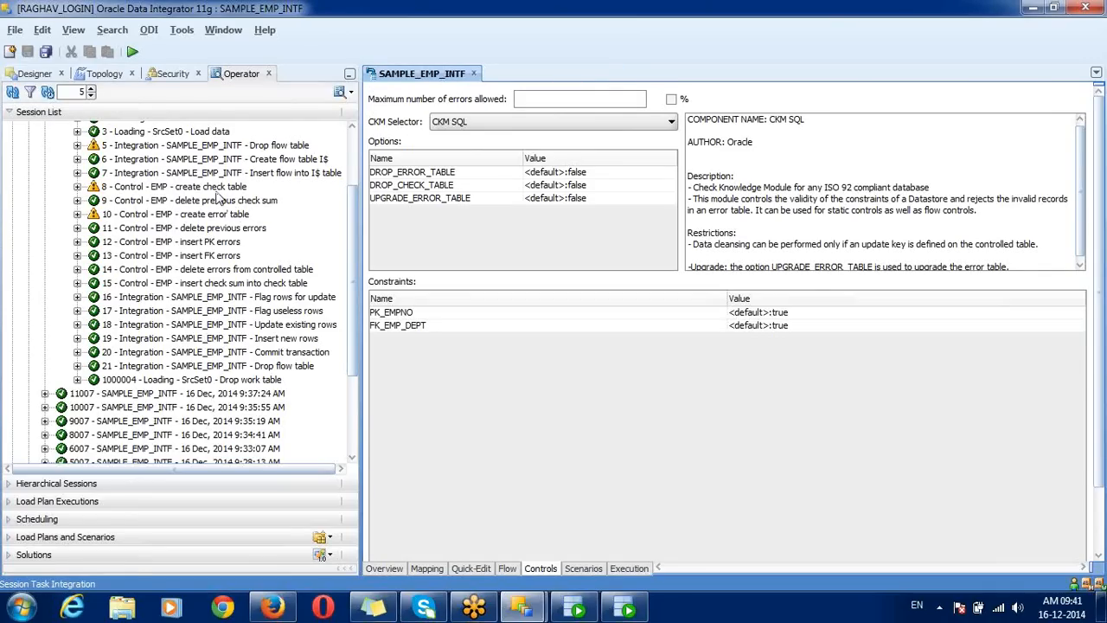
click(211, 189)
key(shift+Down)
key(shift+Down)
key(shift+Down)
key(shift+Down)
key(shift+Down)
key(shift+Down)
key(shift+Down)
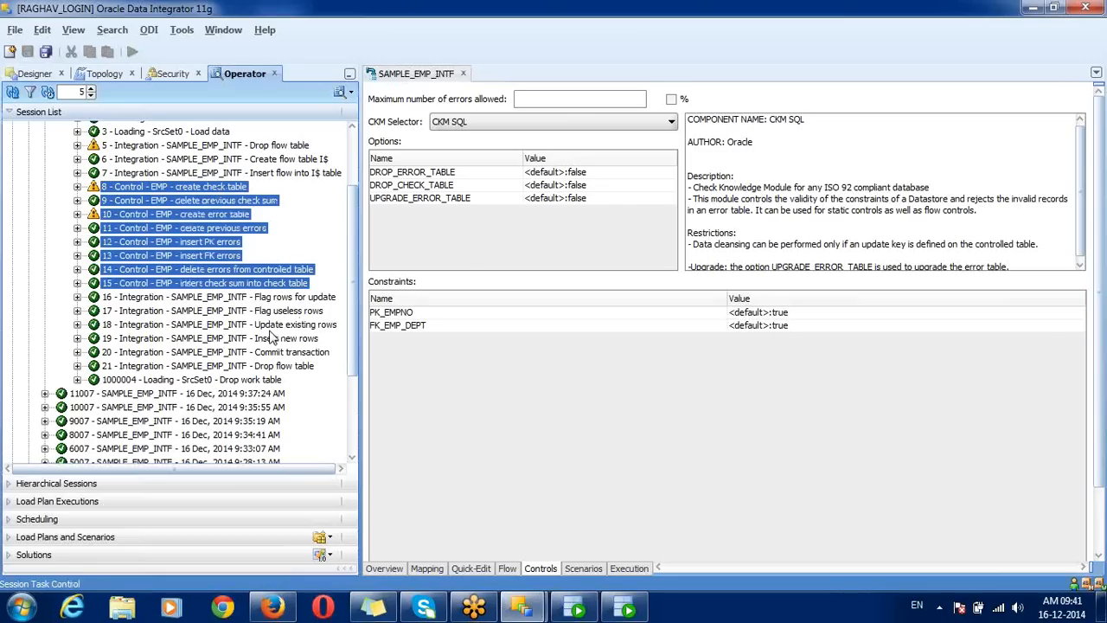
click(189, 232)
click(278, 325)
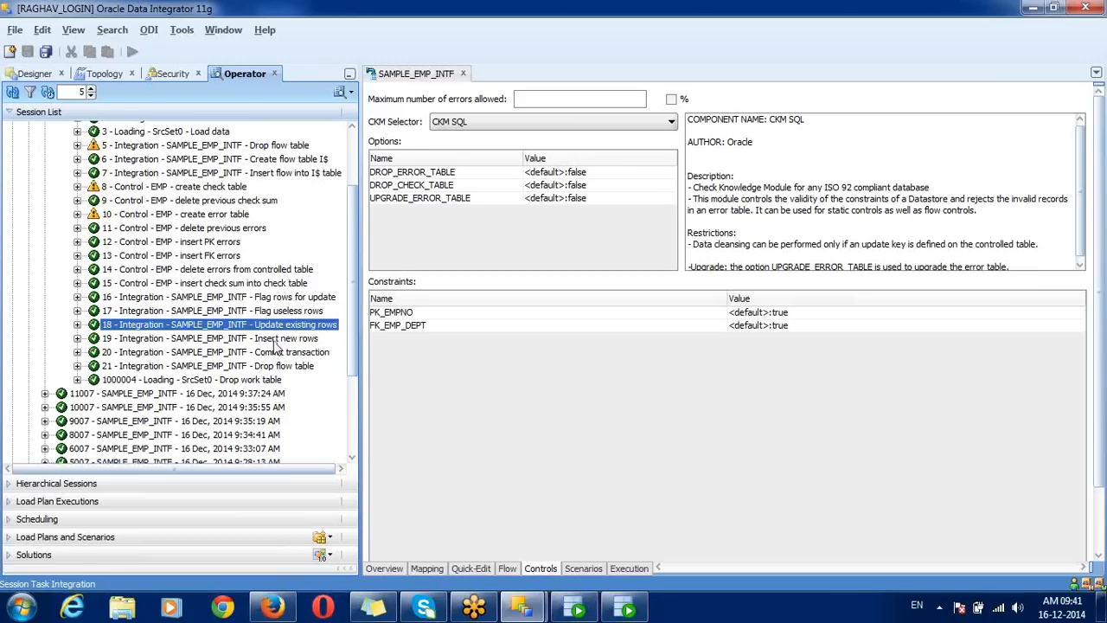
click(273, 339)
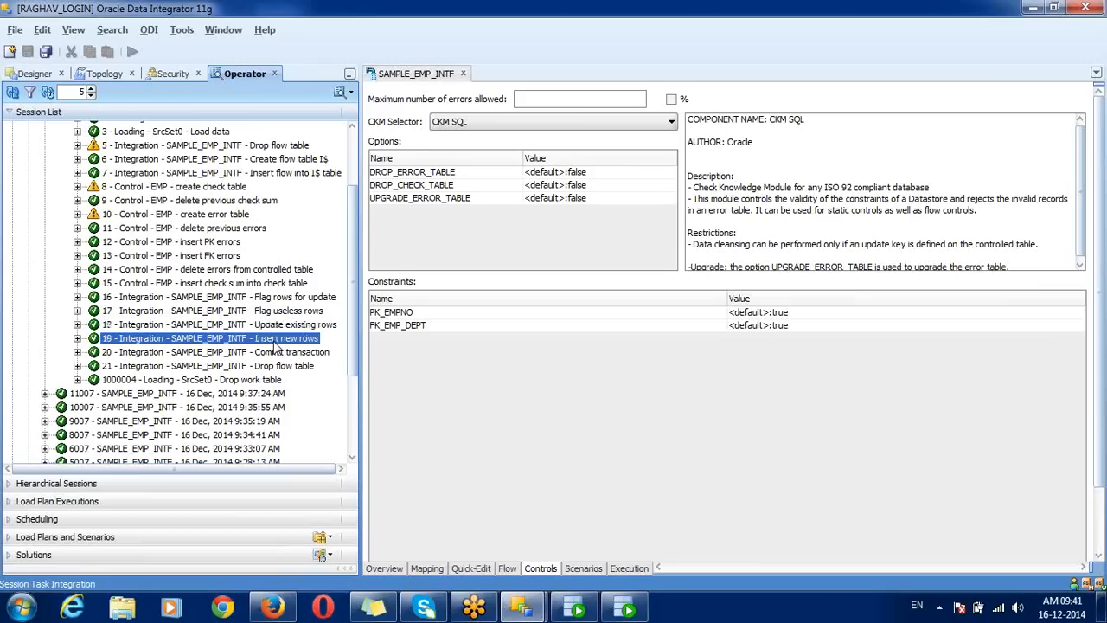
click(187, 192)
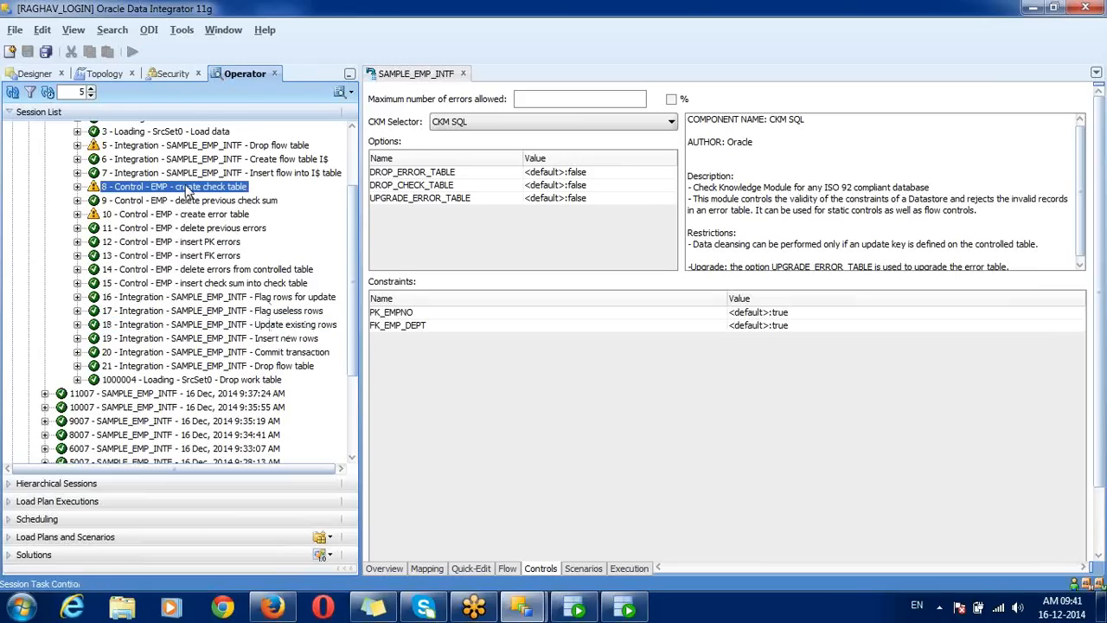
ctrl+click(216, 216)
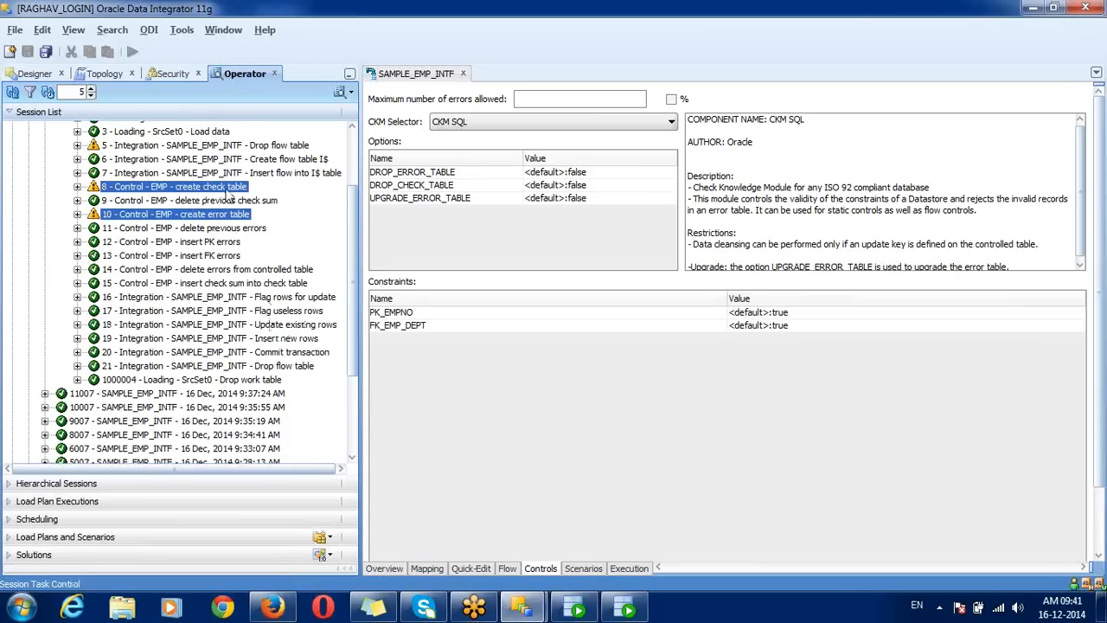
Step: Open the create check table SQL and highlight SNP_CHECK_TAB, SCHEMA_NAME, RESOURCE_NAME, FULL_RES_NAME
click(228, 191)
double_click(228, 192)
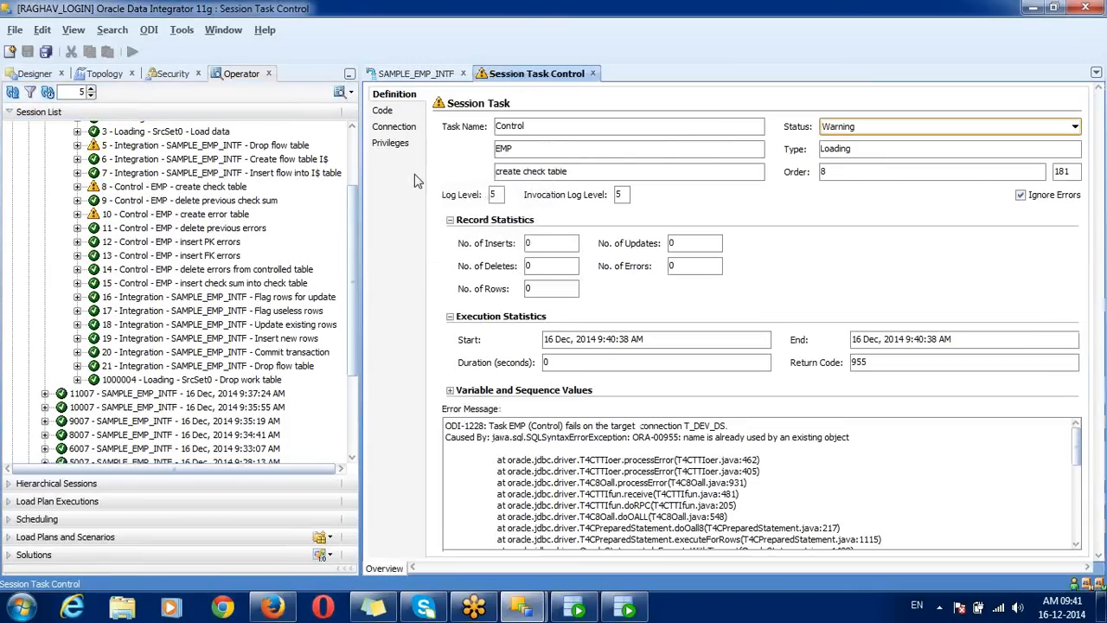
click(383, 111)
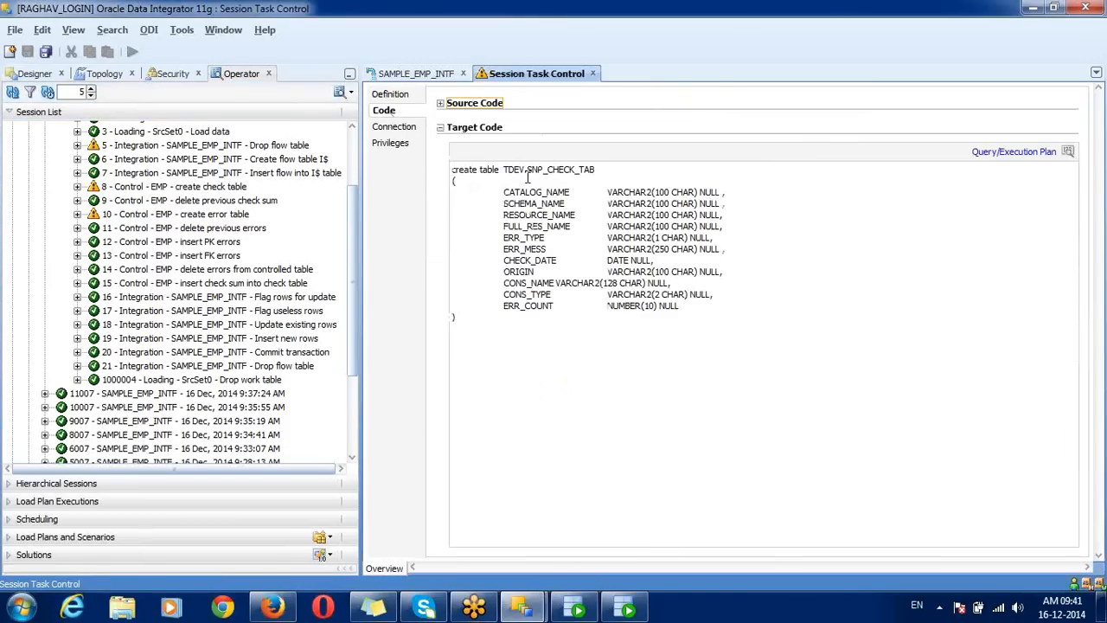
drag(526, 170, 602, 168)
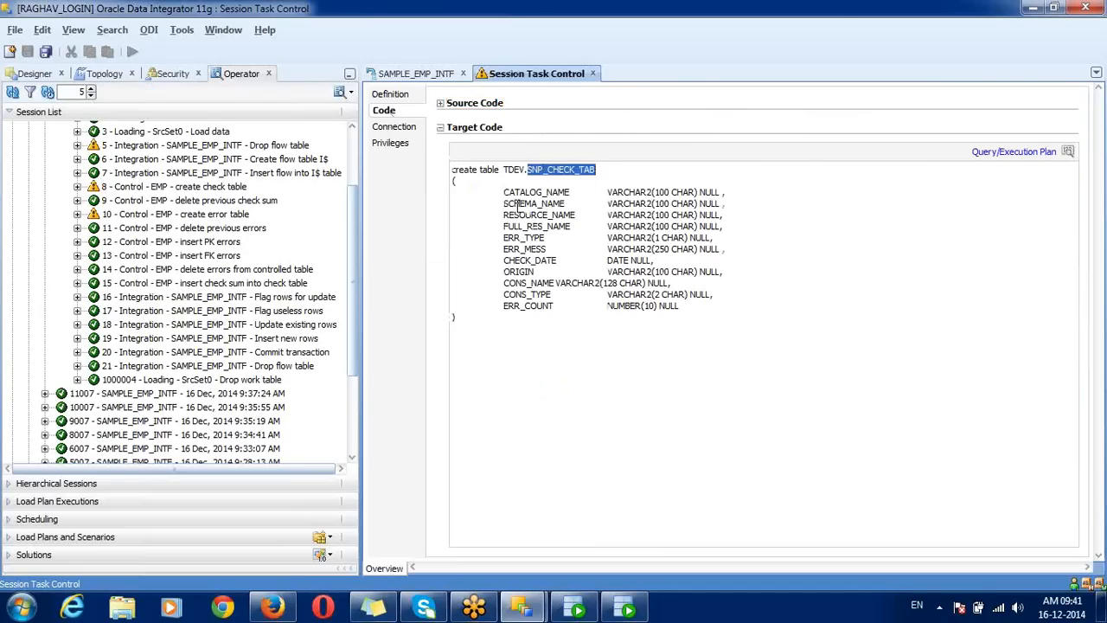
drag(500, 204, 575, 203)
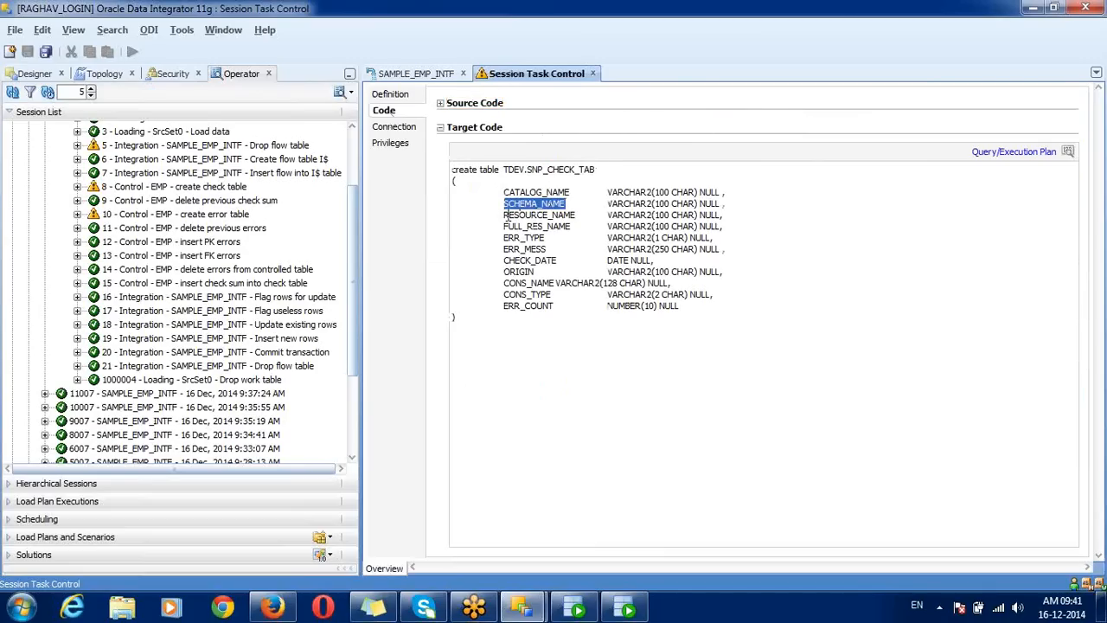
drag(505, 214, 572, 214)
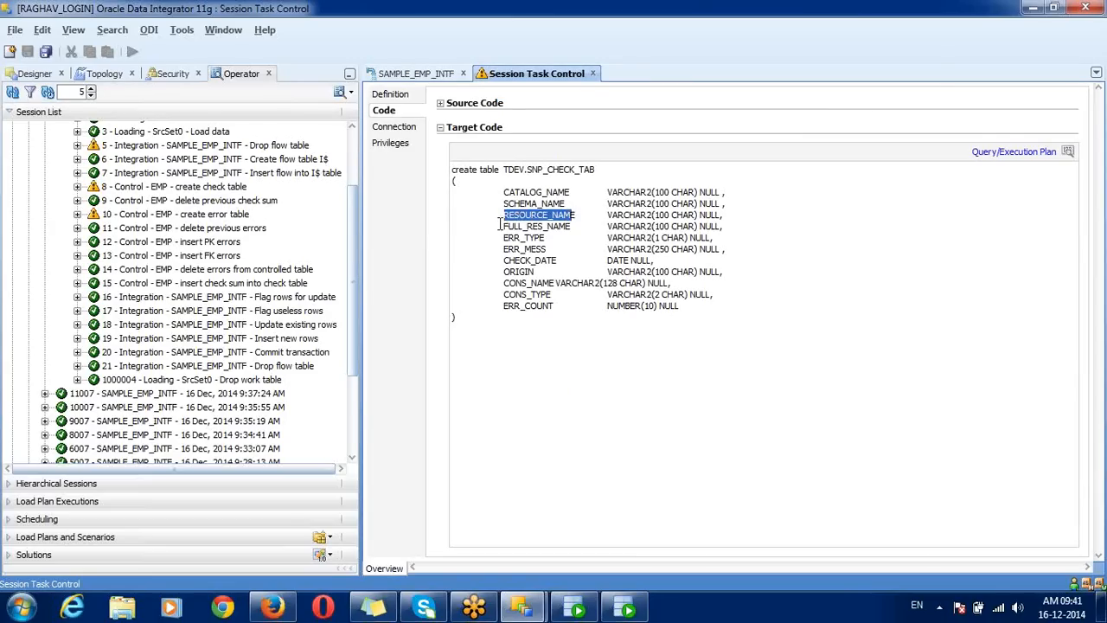
drag(500, 226, 590, 225)
Step: Highlight the ERR_MESS, CHECK_DATE, ERR_COUNT and CONS_TYPE columns, then close the task
drag(501, 249, 507, 249)
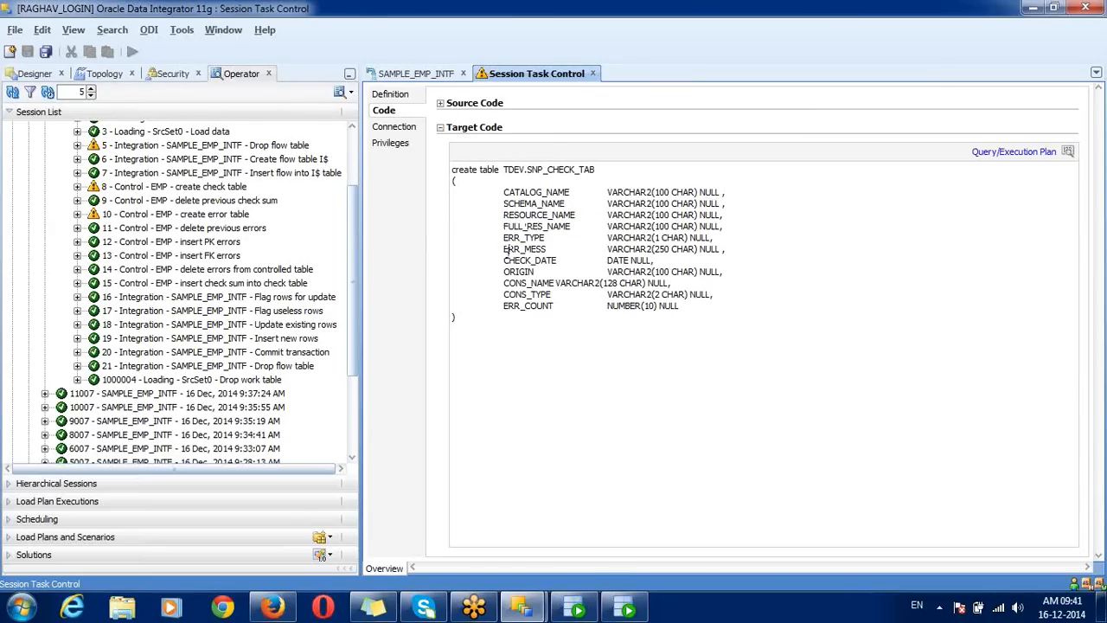
triple_click(507, 261)
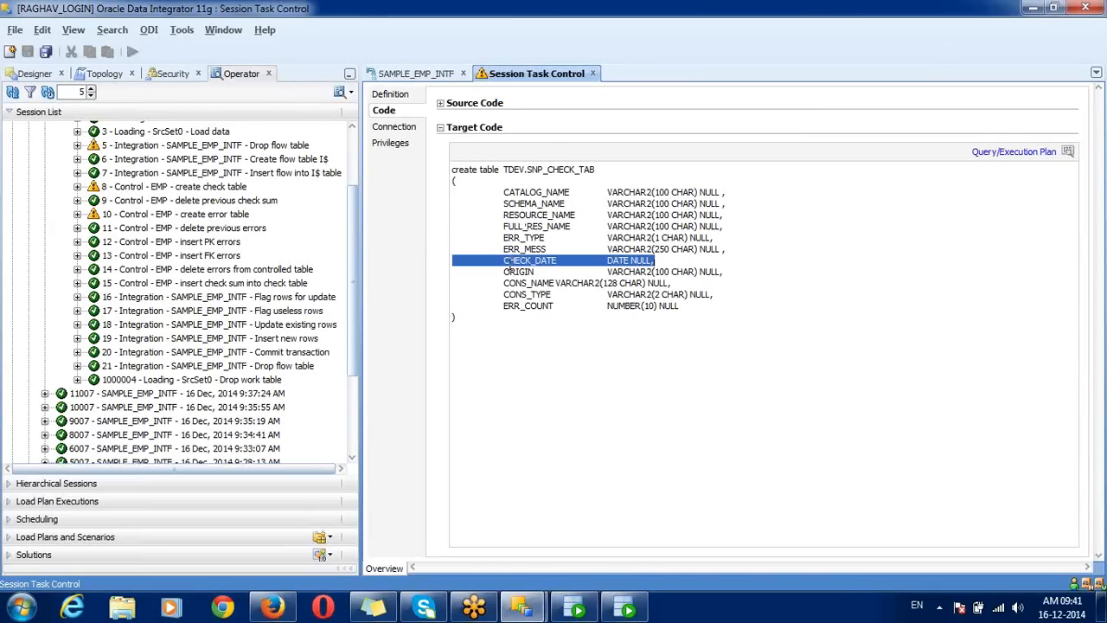
double_click(509, 308)
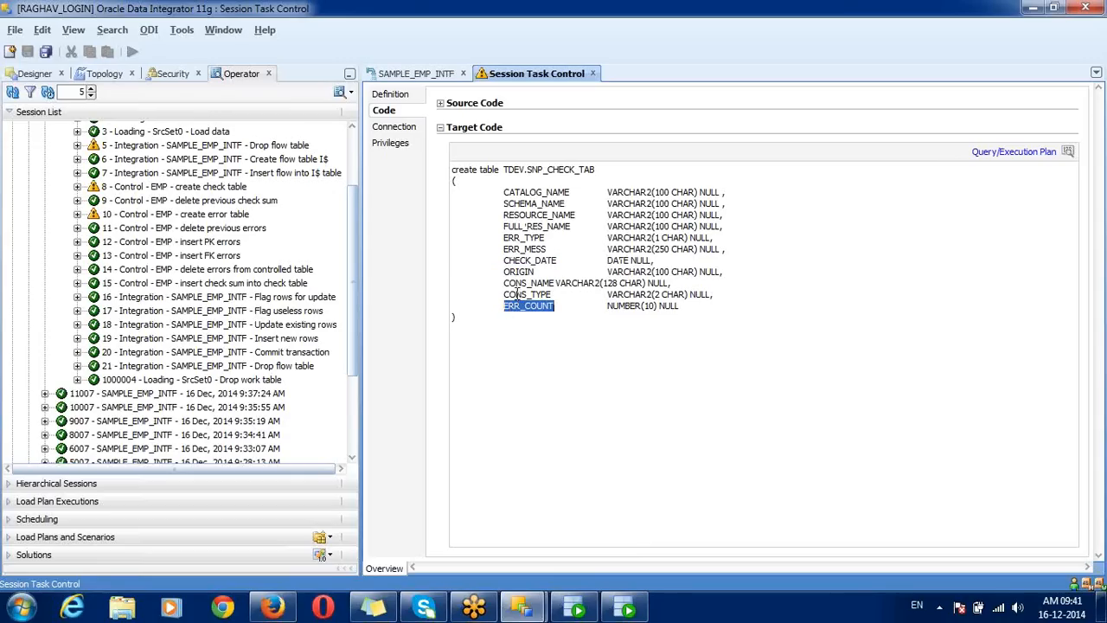
click(523, 285)
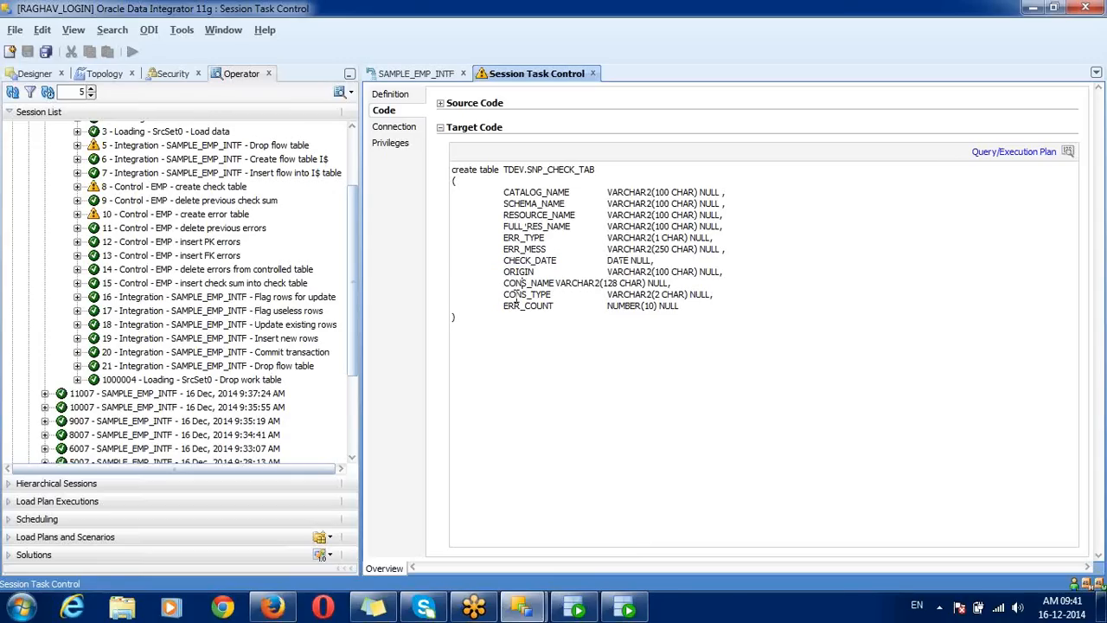
double_click(516, 296)
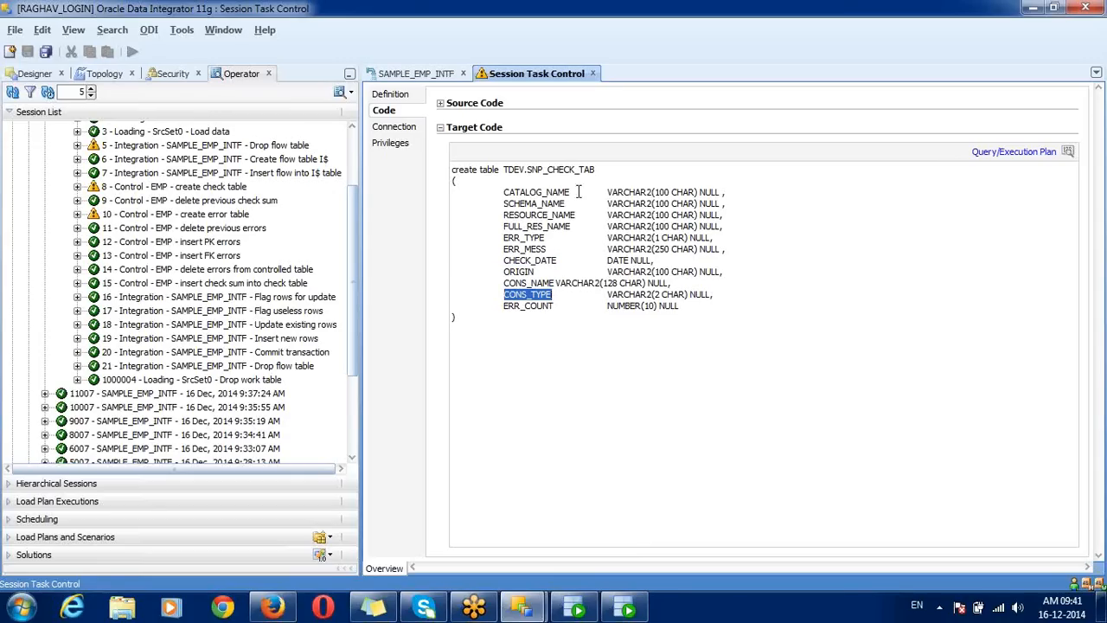
click(593, 74)
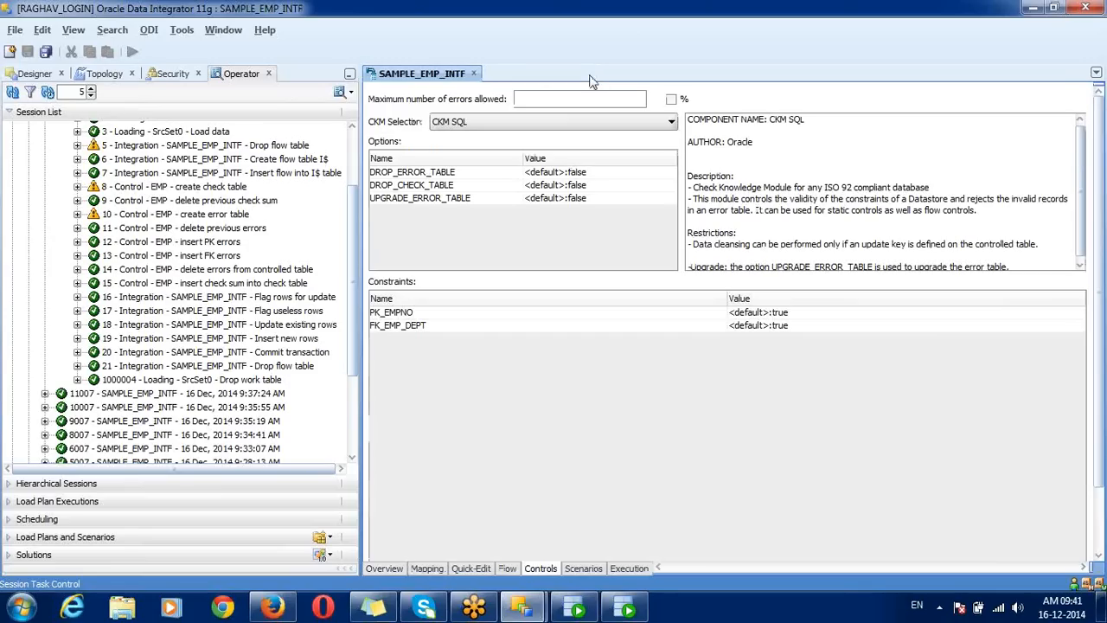
Step: Open step 10's SQL creating TDEV.E$_EMP and highlight its EMP columns and ODI_ERR_TYPE–ODI_CHECK_DATE columns
double_click(217, 215)
click(383, 111)
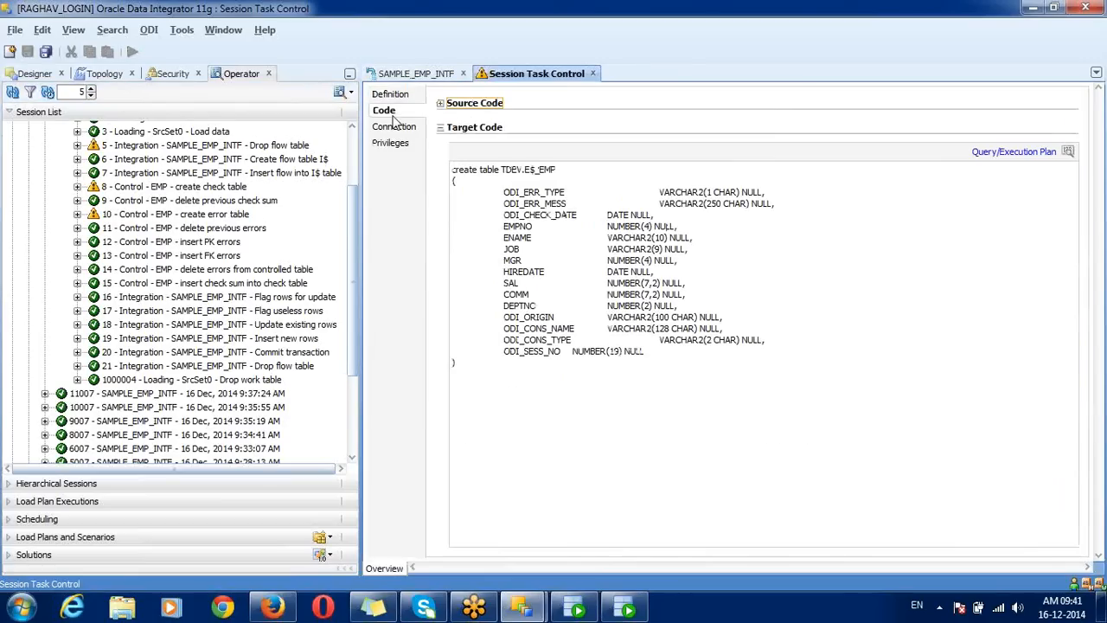
drag(524, 170, 561, 169)
drag(501, 223, 697, 301)
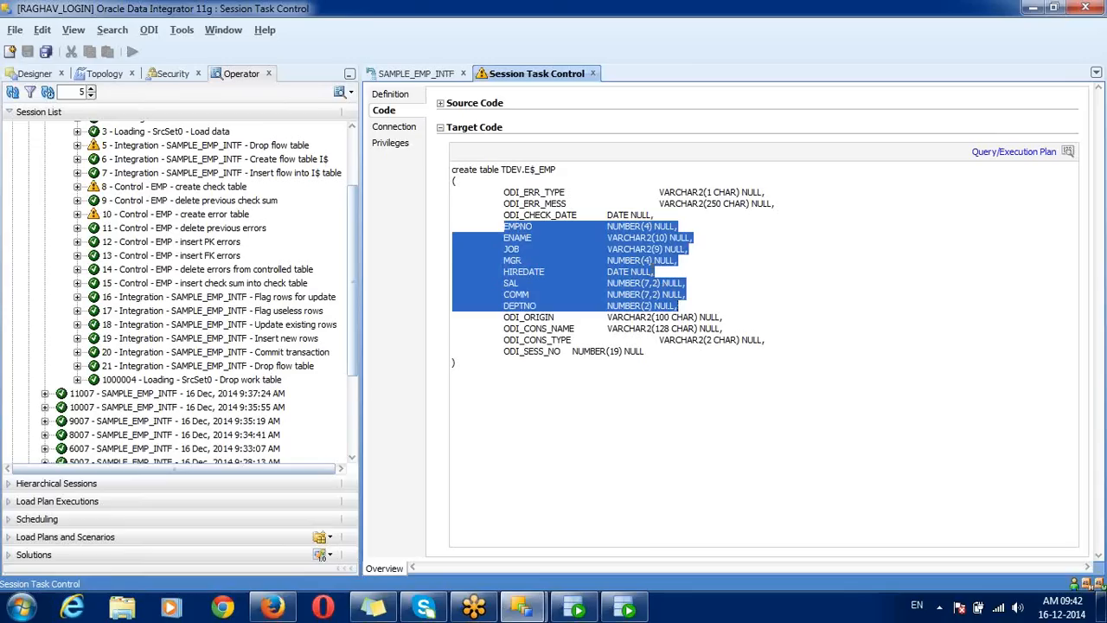
drag(506, 192, 666, 214)
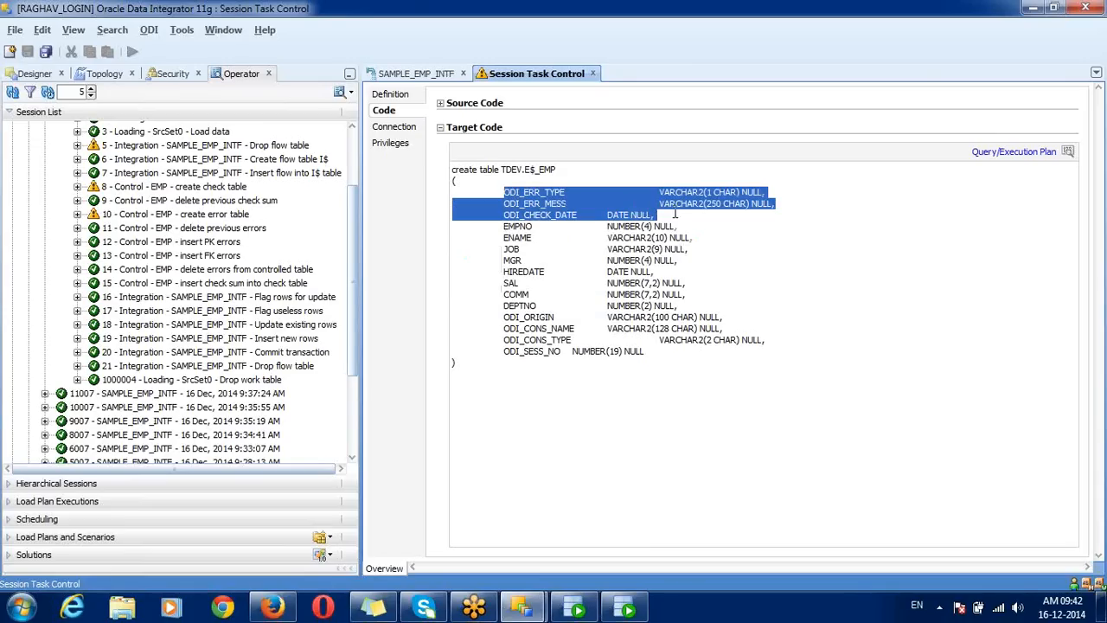
Step: Close the error-table task and open step 12's insert PK errors SQL into E$_EMP
click(593, 73)
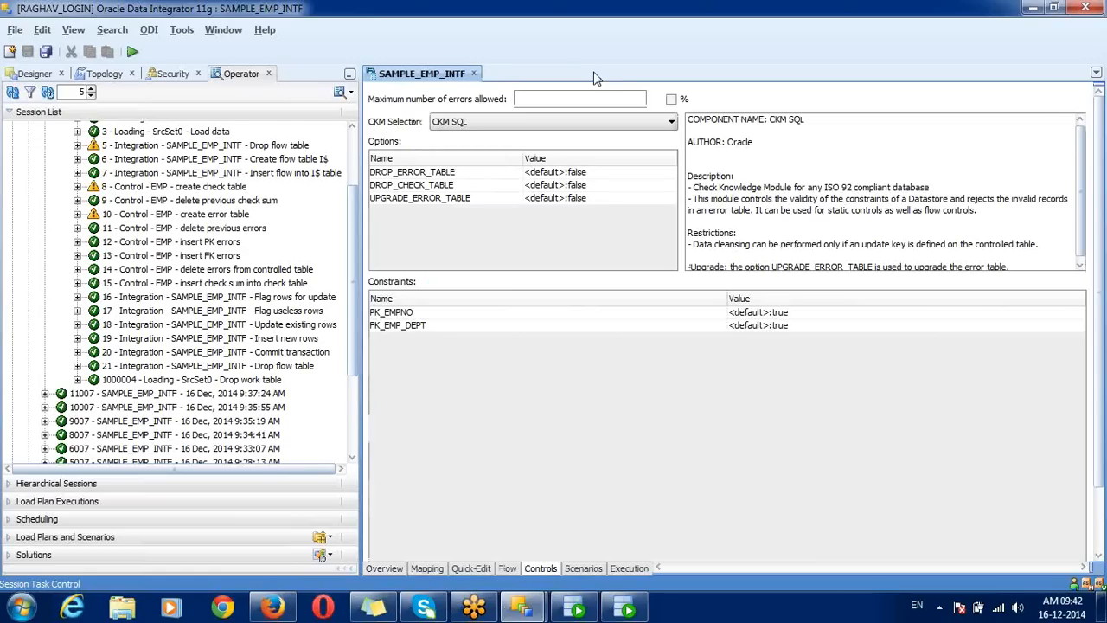
double_click(213, 243)
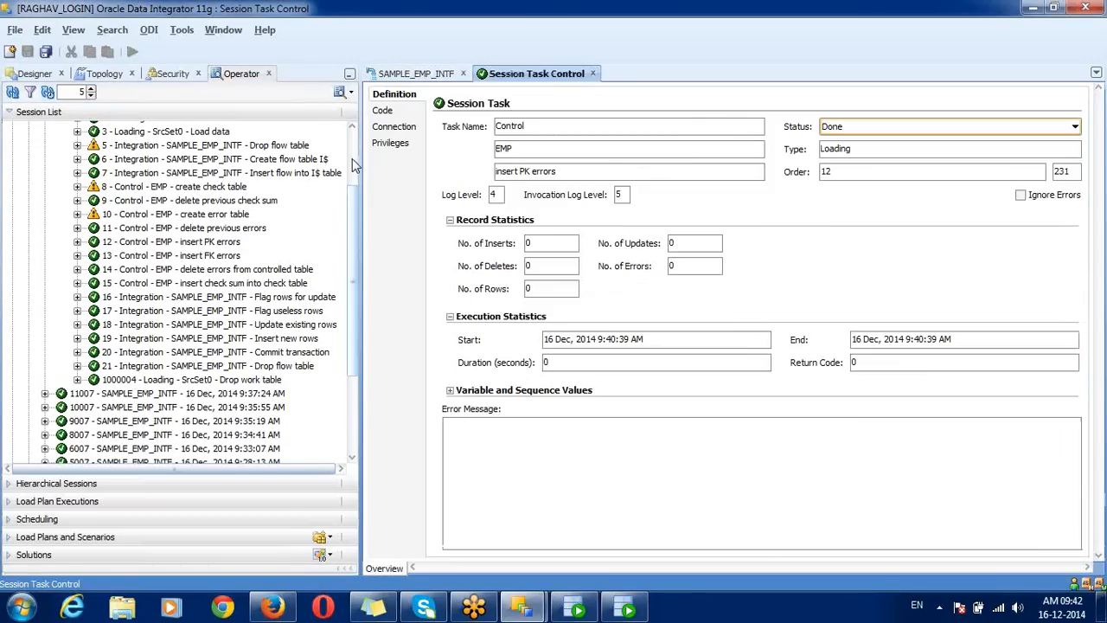
click(391, 127)
click(394, 112)
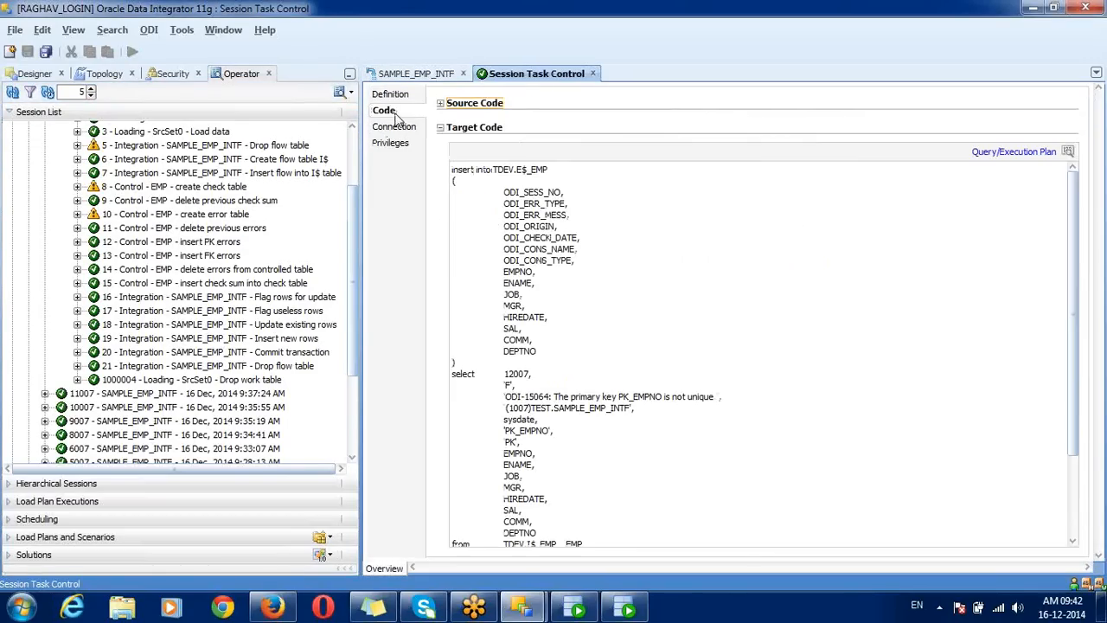
drag(517, 168, 551, 170)
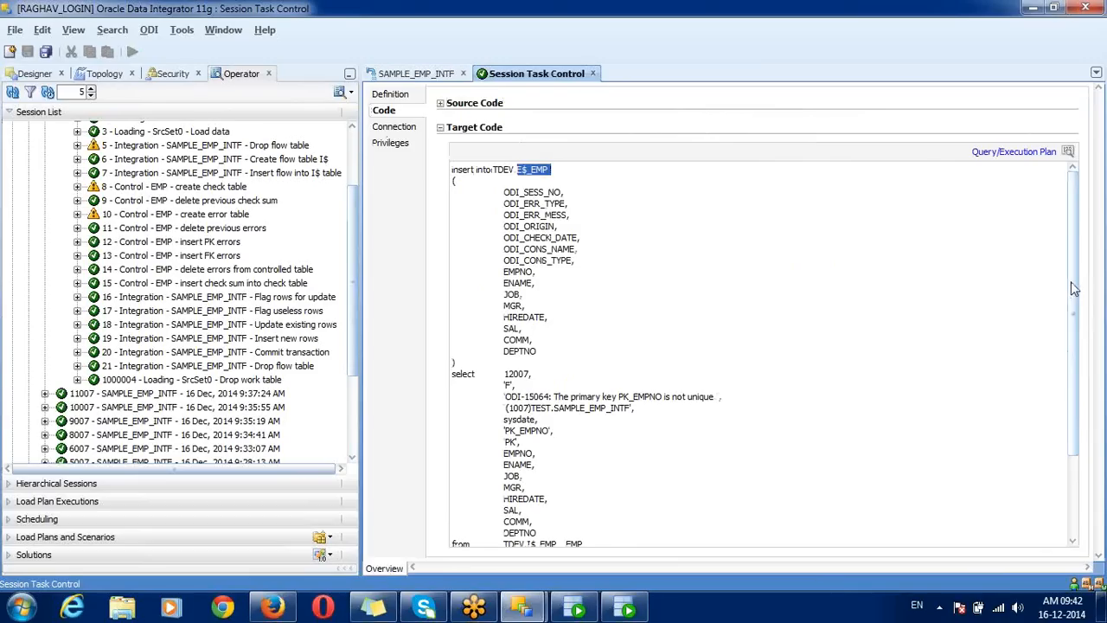
scroll(1072, 288, down, 3)
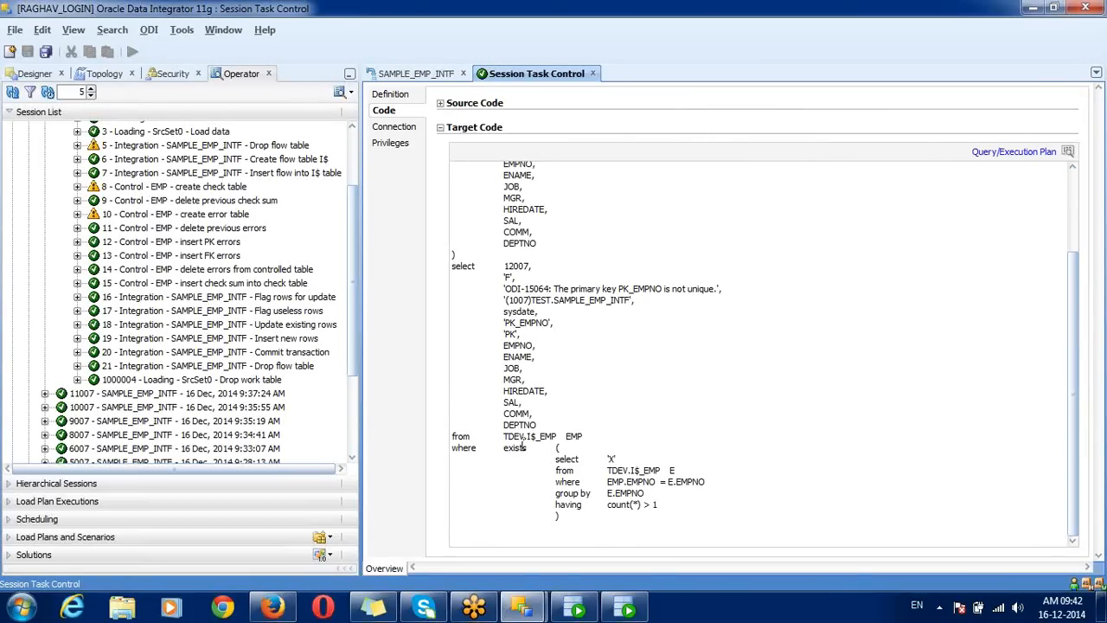
Step: Examine the duplicate E.EMPNO check with count(*) > 1, then open step 14 delete errors
drag(667, 502, 555, 456)
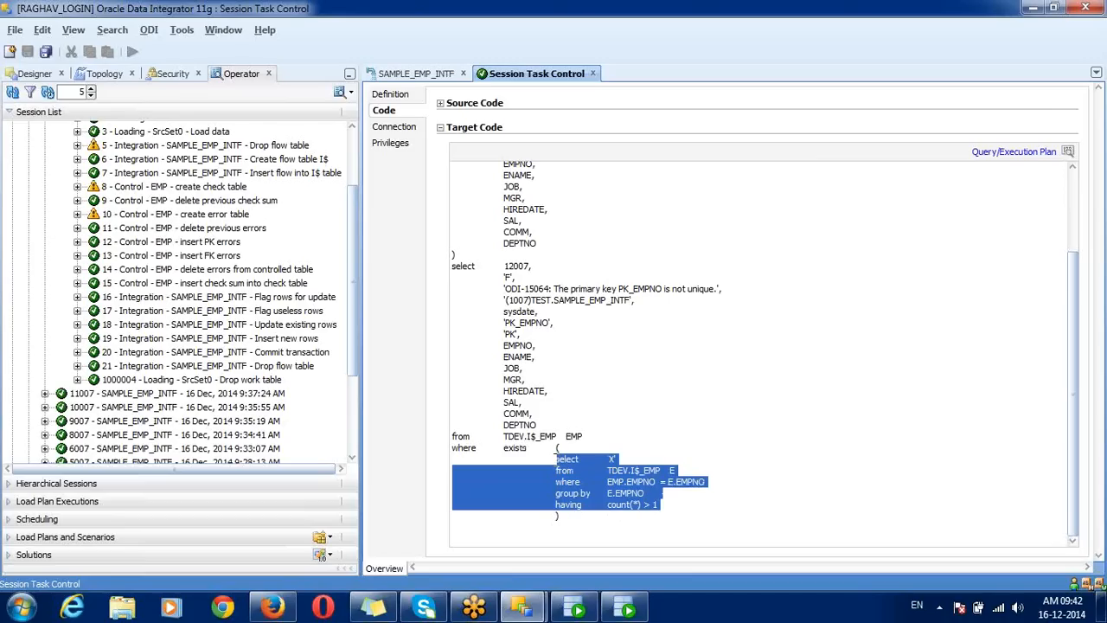
double_click(687, 481)
double_click(625, 493)
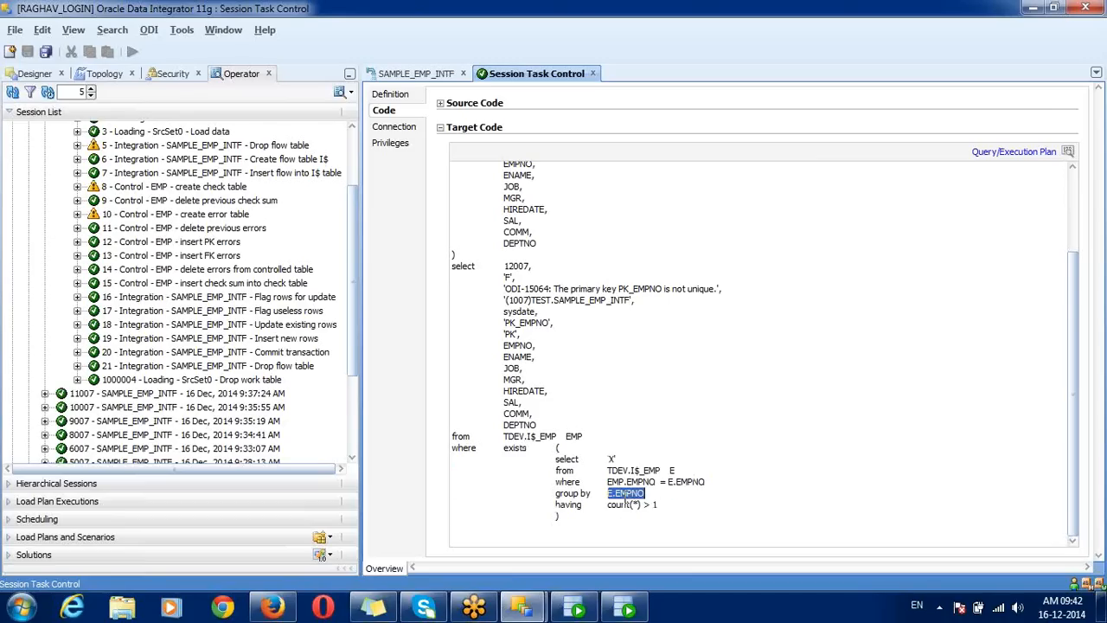
drag(608, 504, 668, 506)
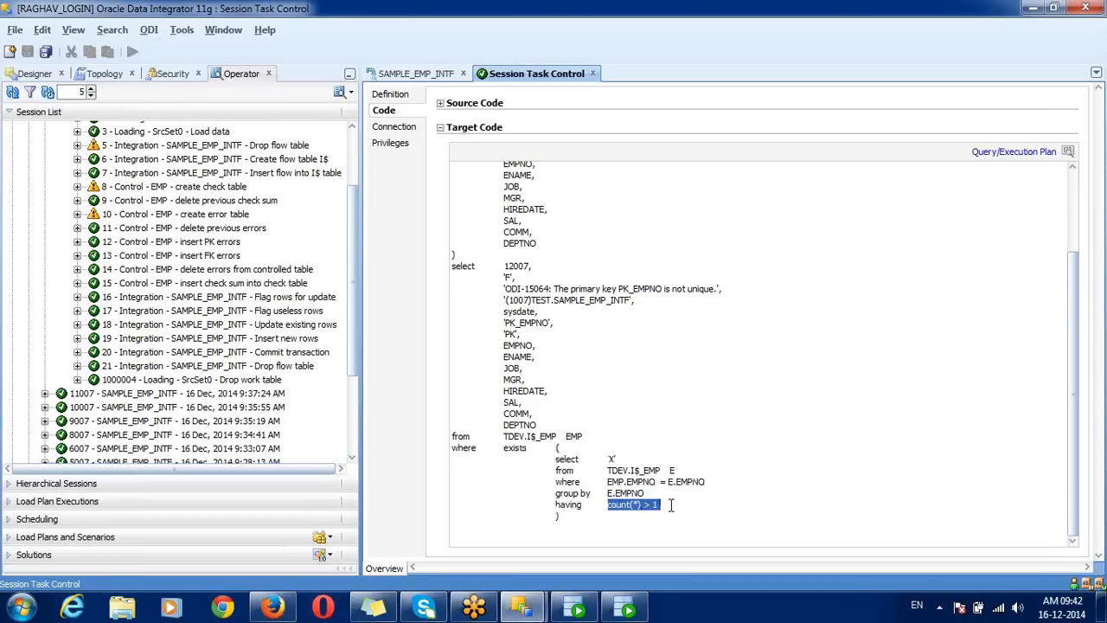
click(670, 505)
drag(599, 517, 463, 264)
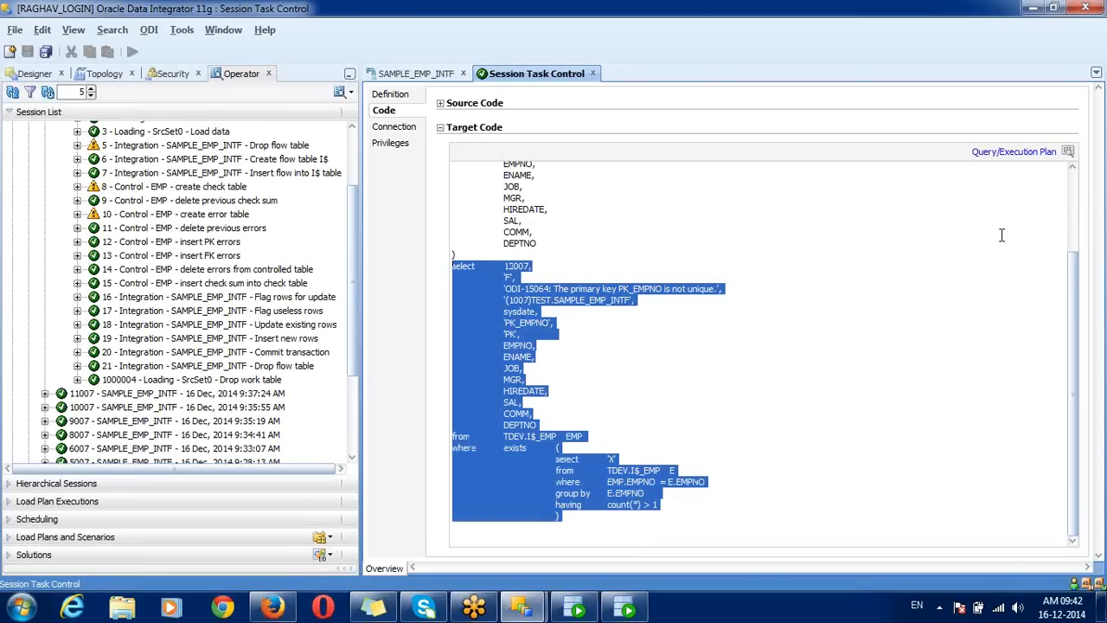
scroll(1078, 212, up, 3)
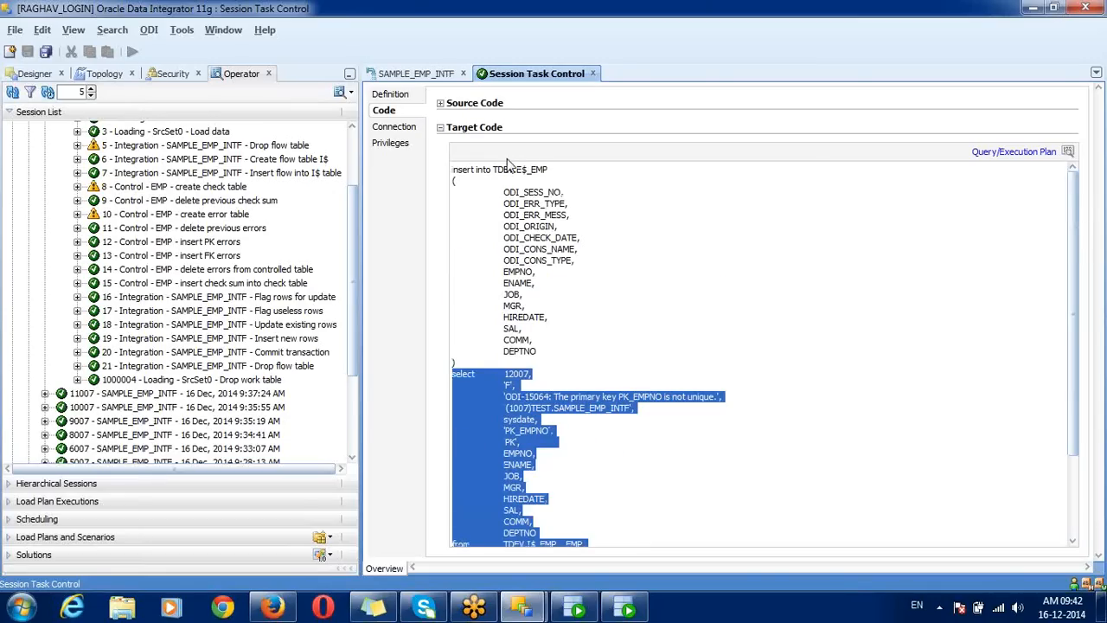
drag(517, 169, 562, 170)
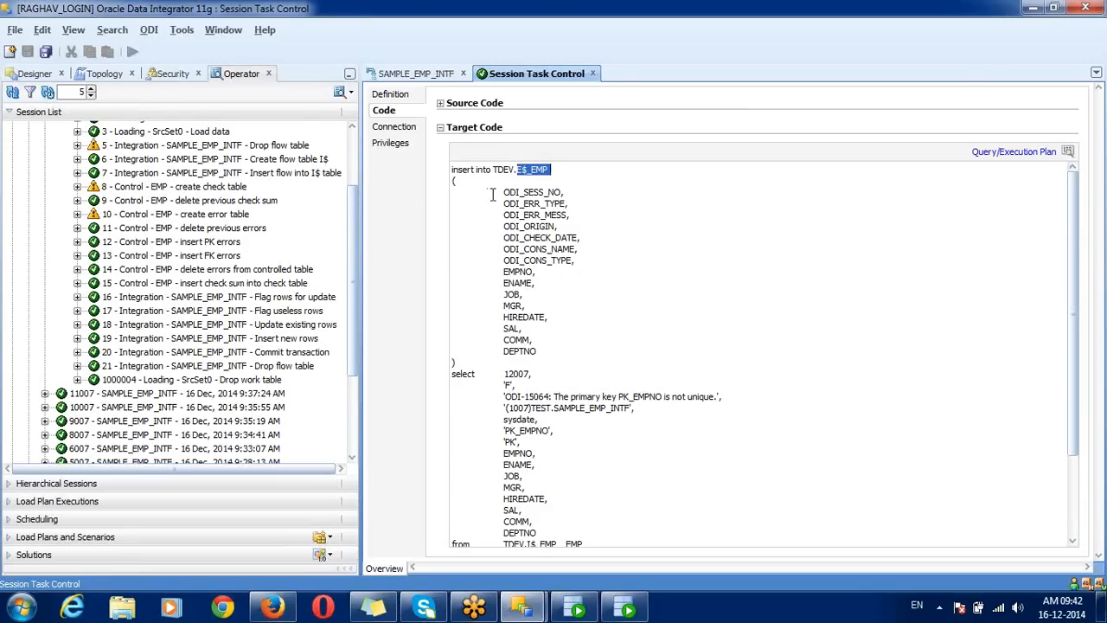
double_click(258, 271)
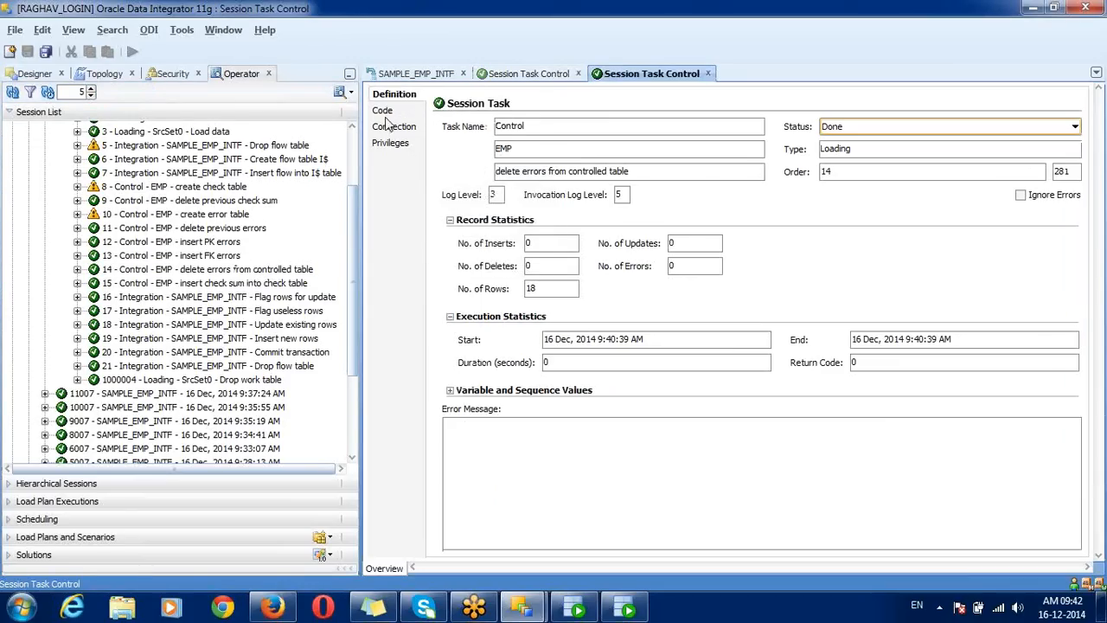
Step: Review step 14's delete from TDEV.I$_EMP of rows found in TDEV.E$_EMP, then close it
click(383, 109)
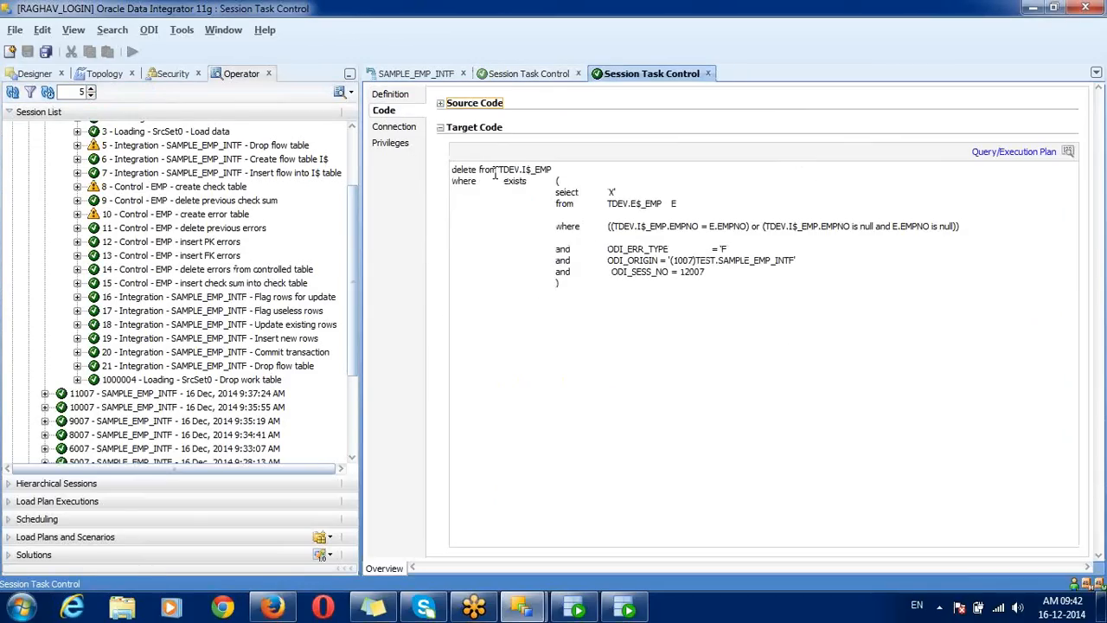
drag(451, 169, 568, 167)
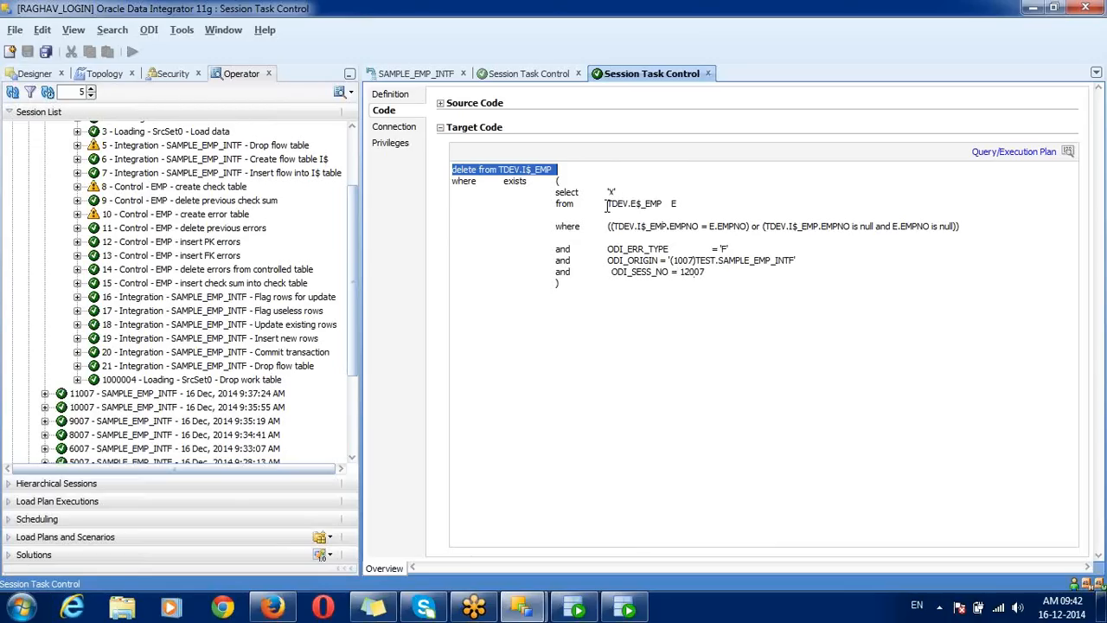
drag(604, 203, 661, 200)
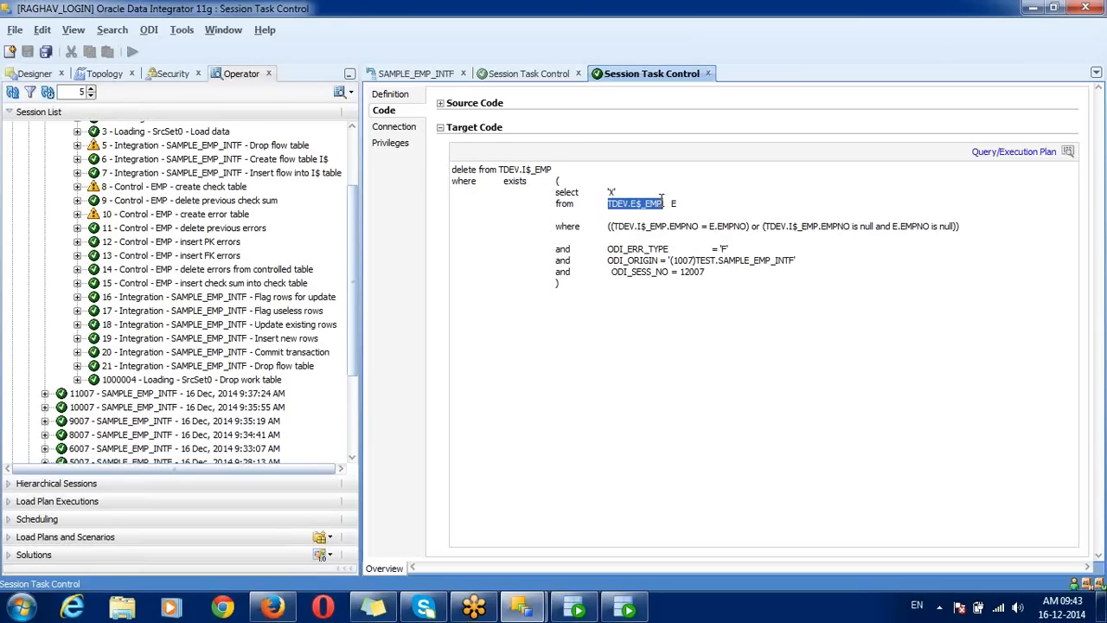
click(707, 73)
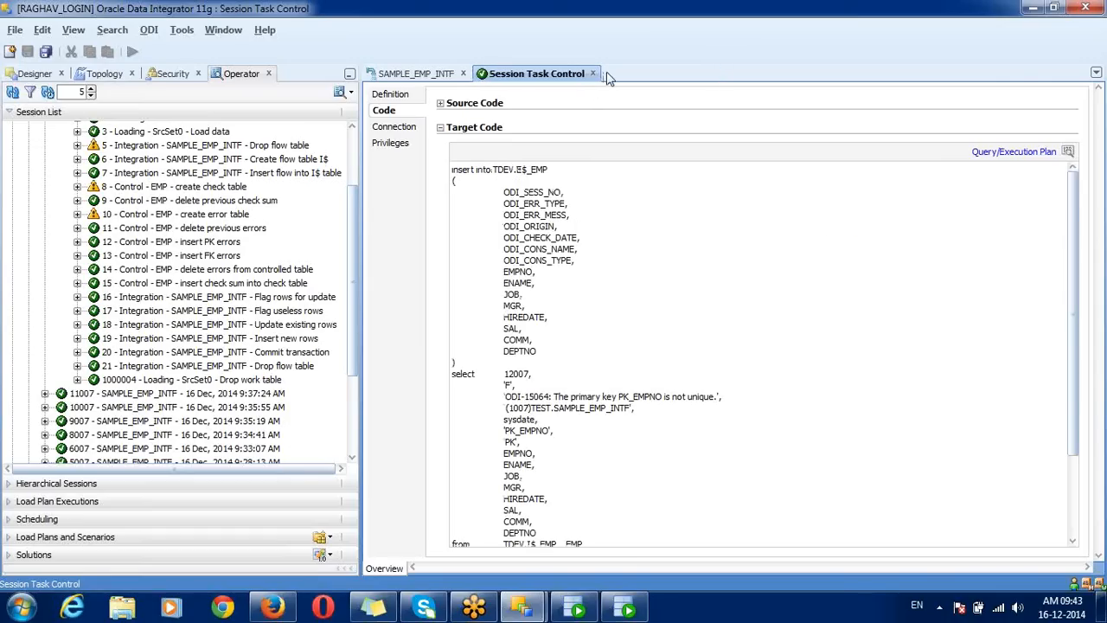
Step: Close step 12, review step 19's insert into TDEV.EMP line, then close step 19
click(593, 75)
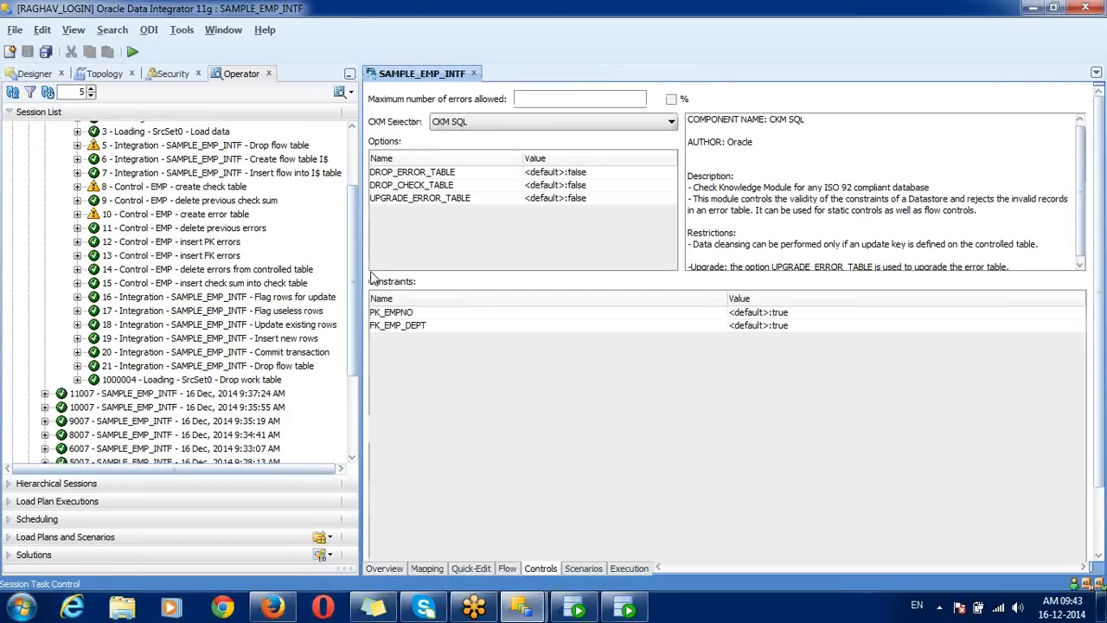
click(268, 339)
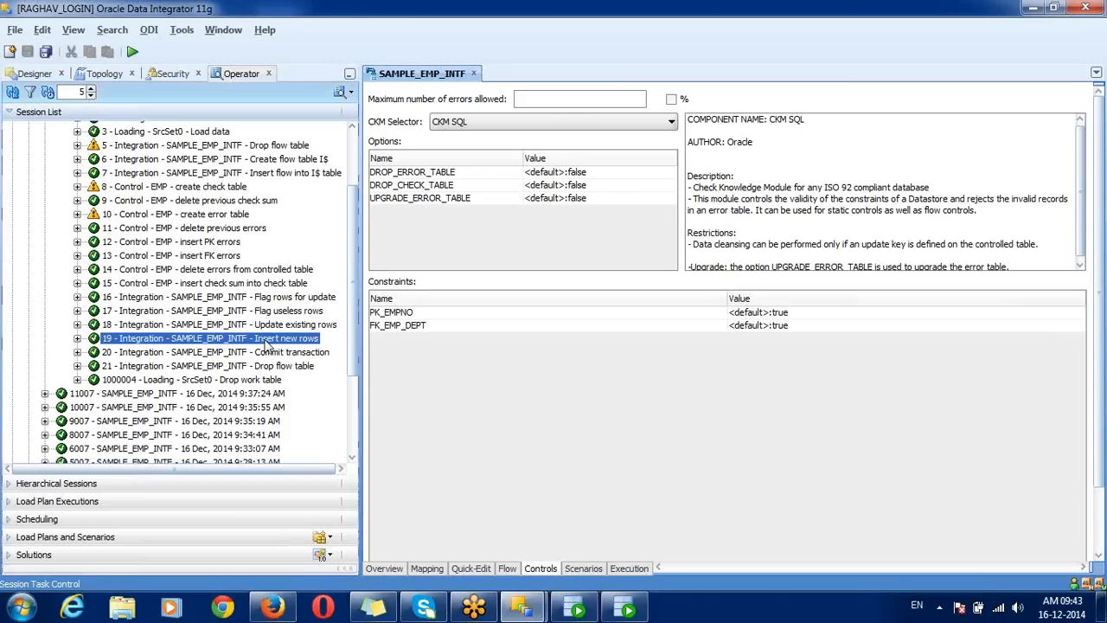
click(223, 216)
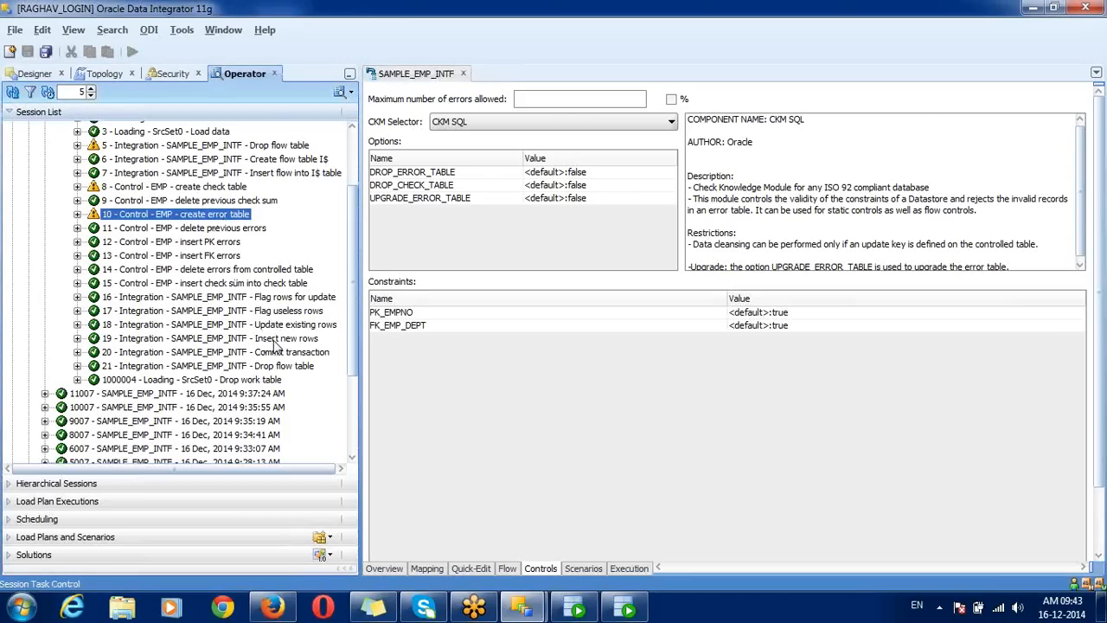
double_click(273, 339)
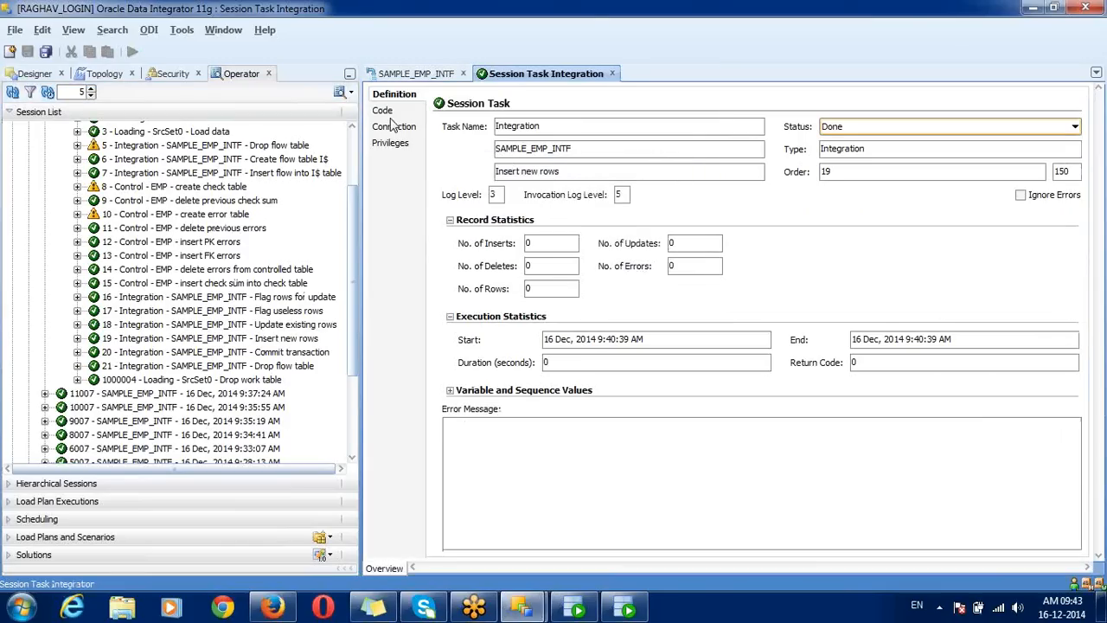
click(388, 113)
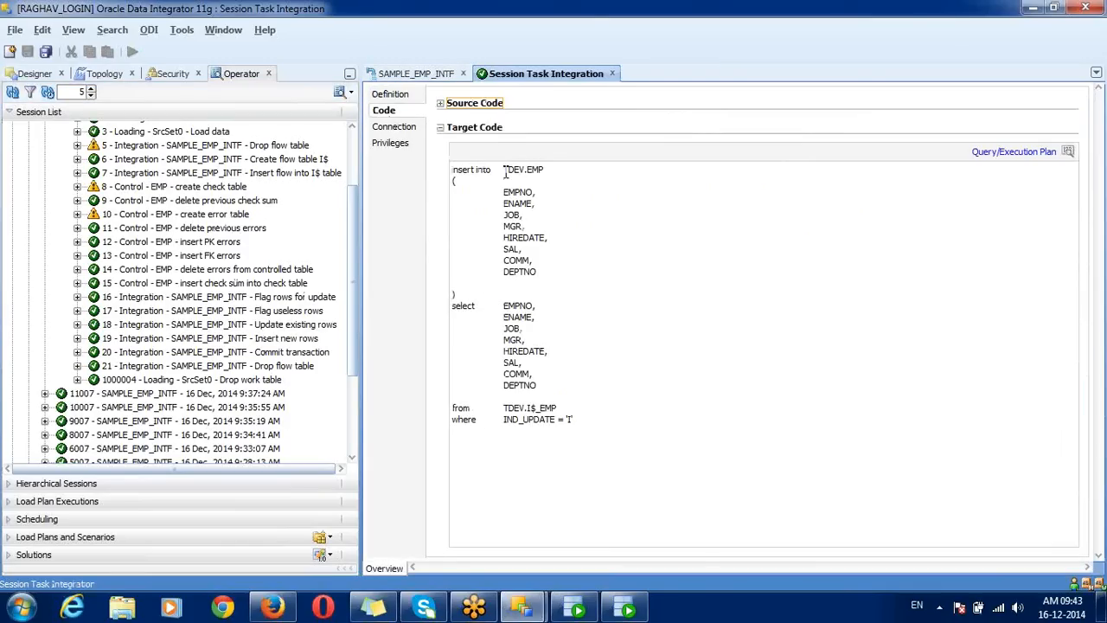
triple_click(506, 173)
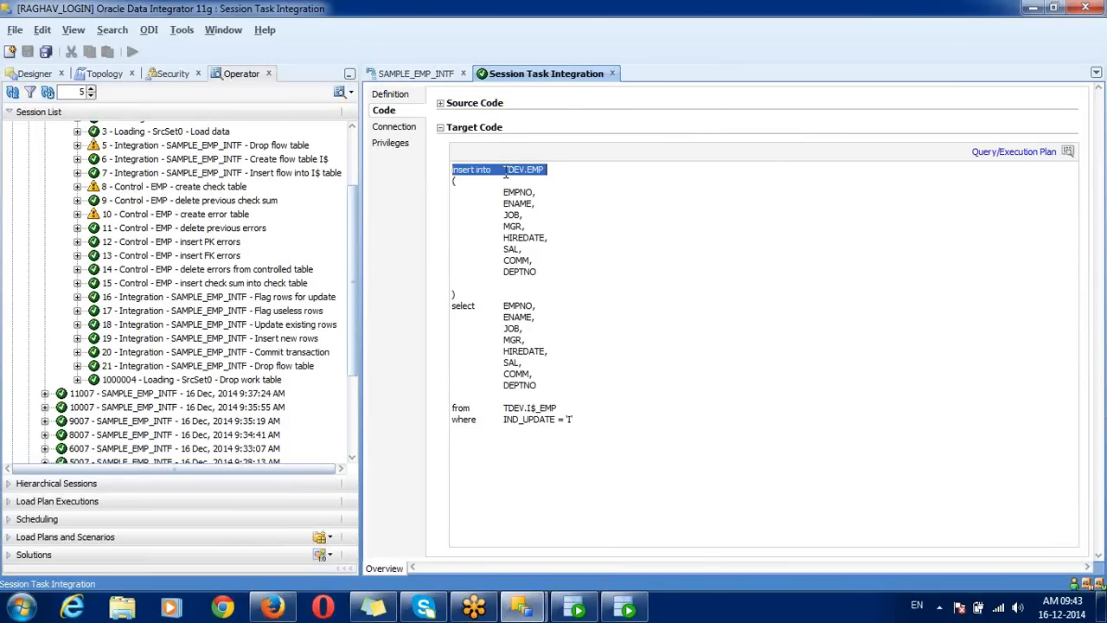
click(612, 75)
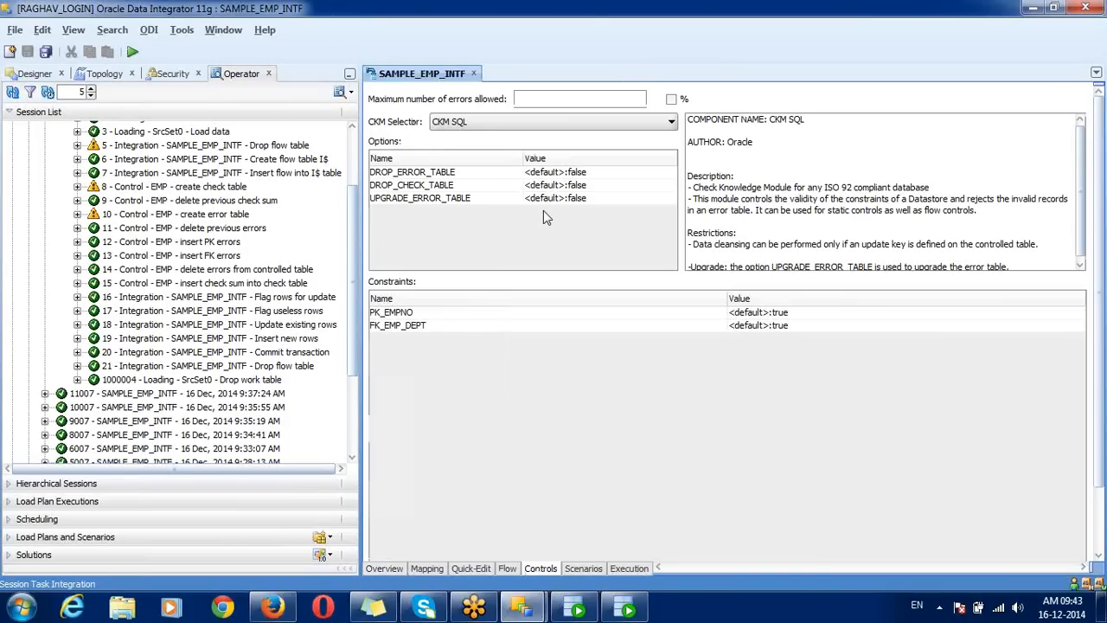
Step: Set the STATIC_CONTROL option to true on the interface's Flow tab
click(509, 567)
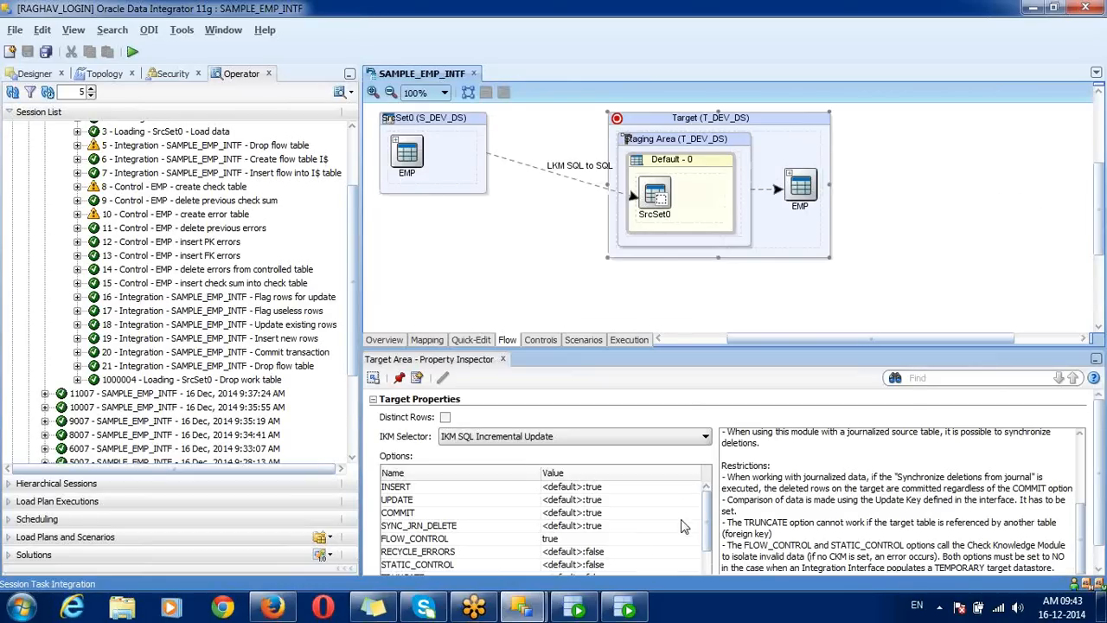
click(566, 564)
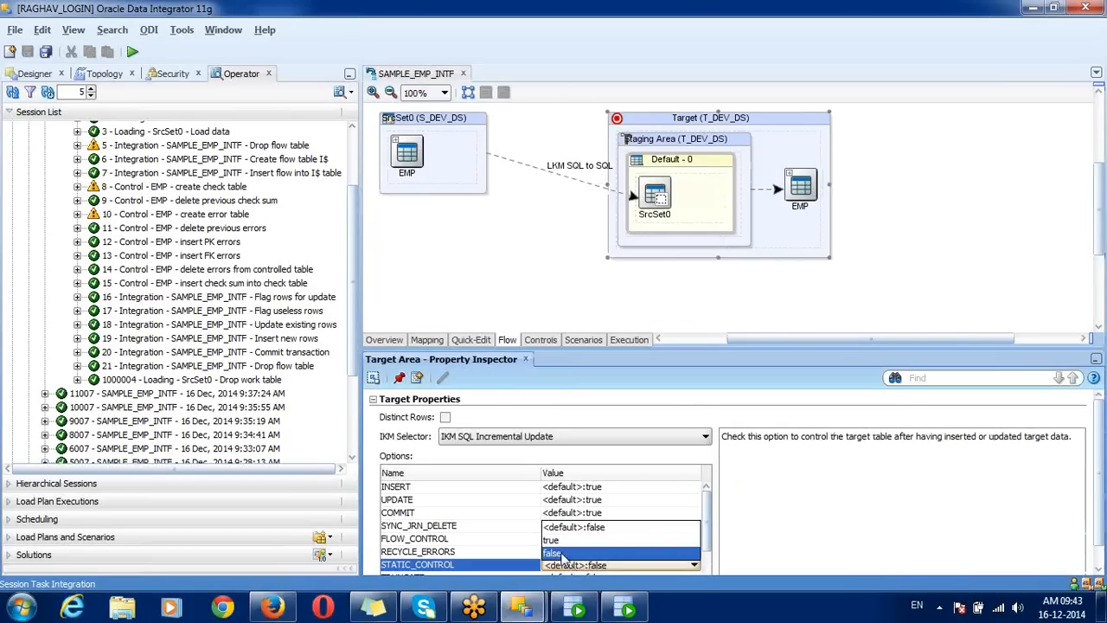
click(554, 541)
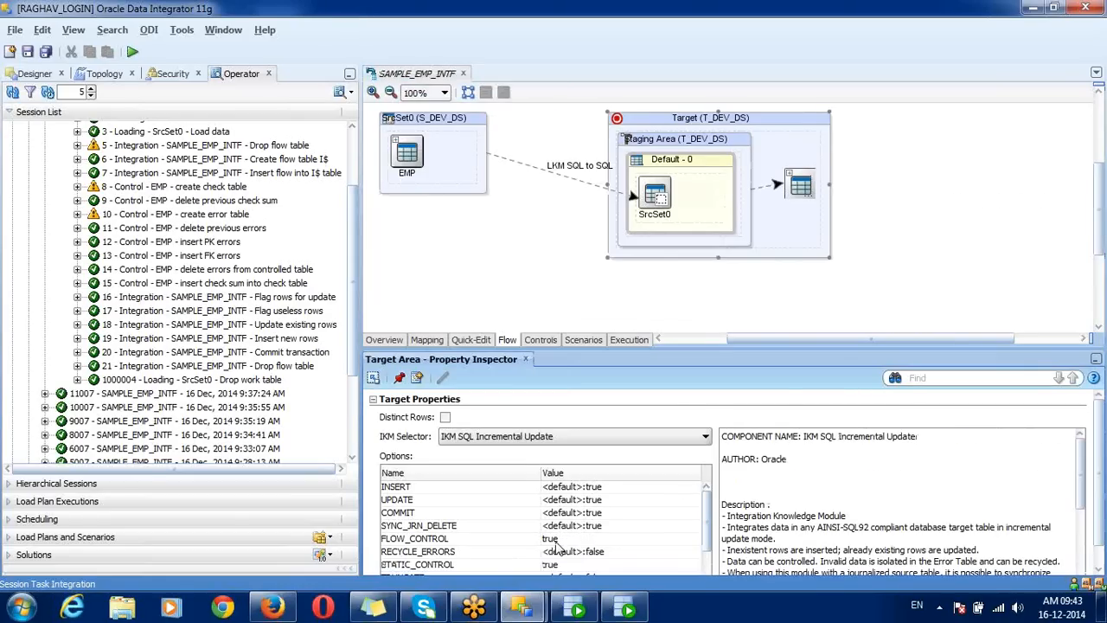
click(478, 568)
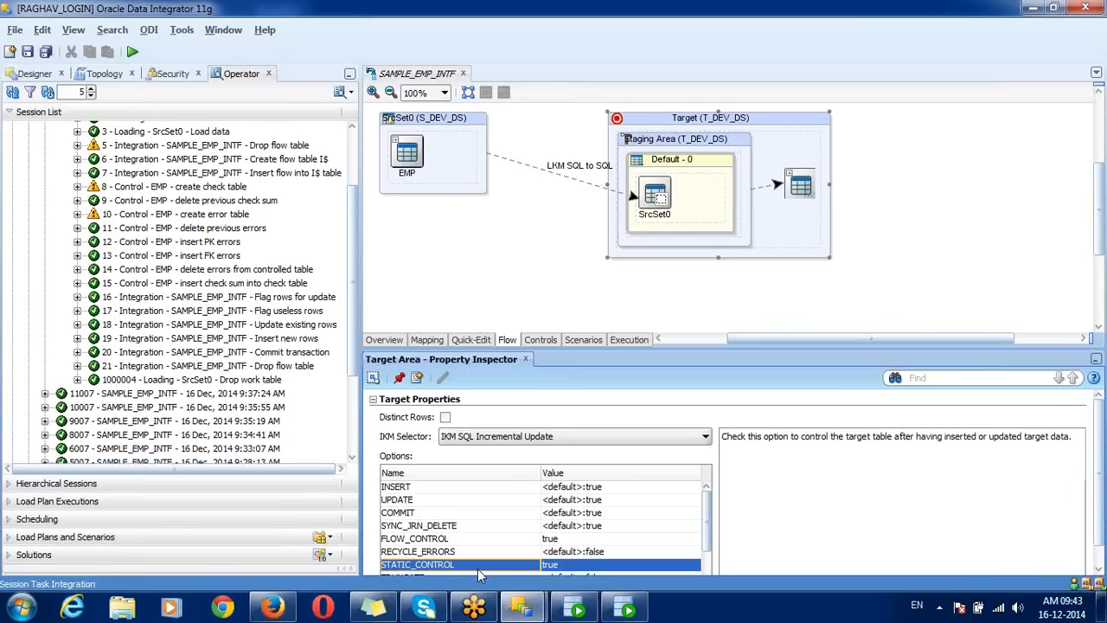
Step: Save all changes and run SAMPLE_EMP_INTF in the DEVELOPMENT context
click(47, 54)
click(132, 52)
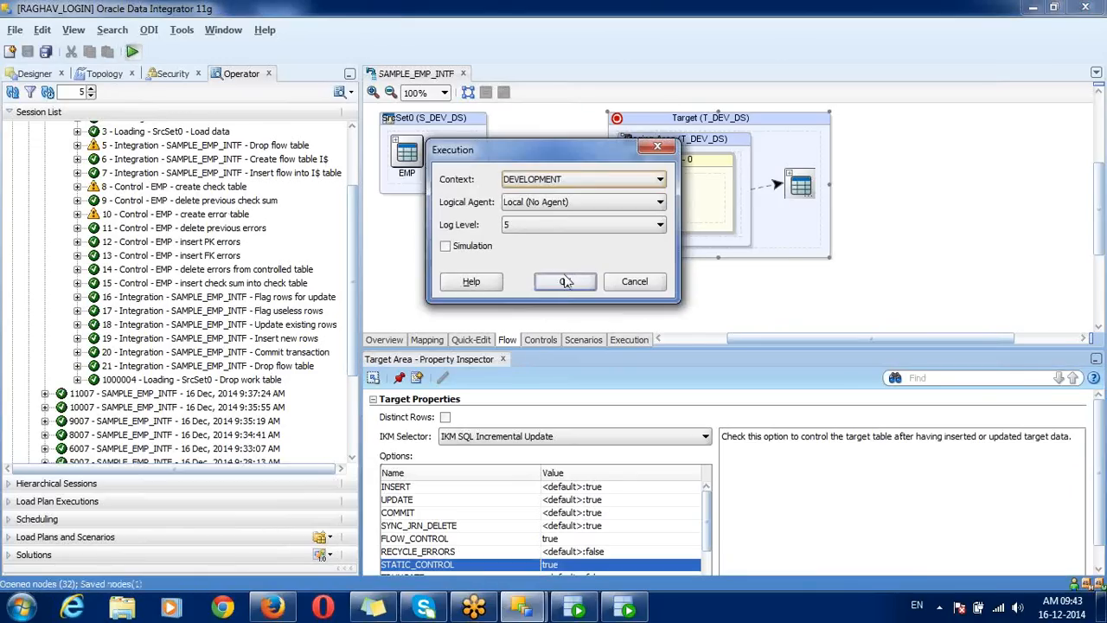
click(565, 282)
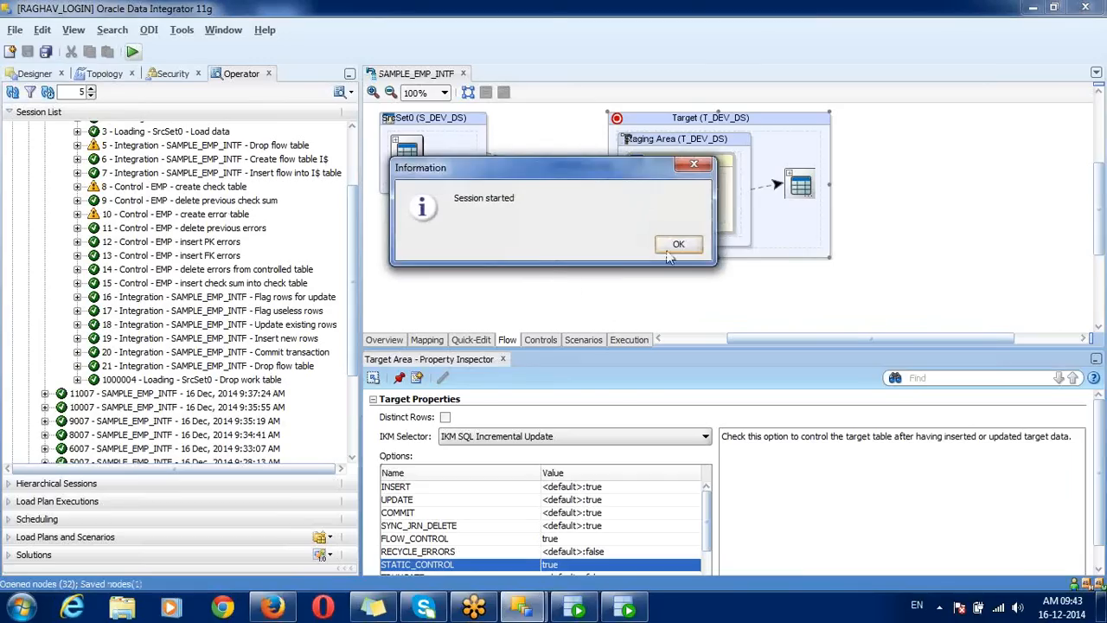
click(670, 245)
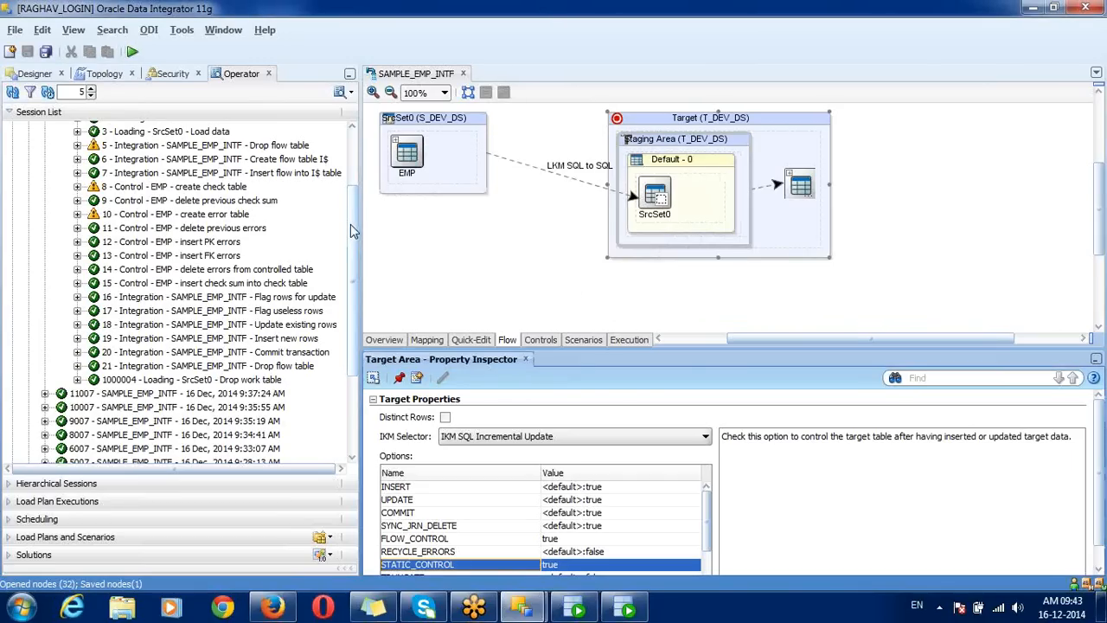
Step: Refresh the Operator session list and expand new session 13007 and its step 1
scroll(351, 230, up, 3)
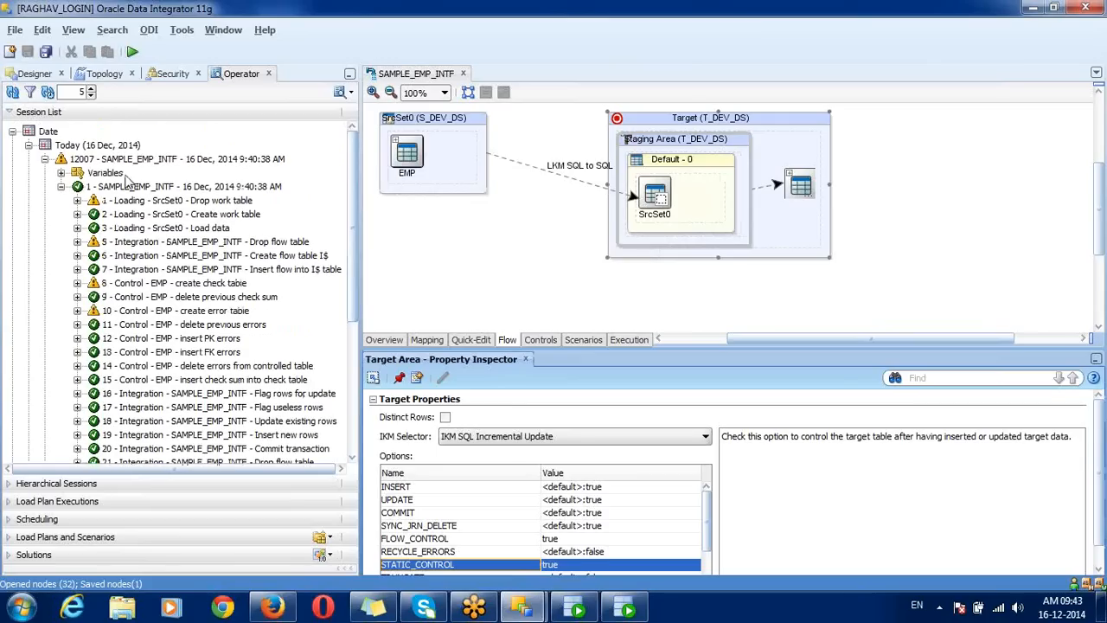
click(12, 93)
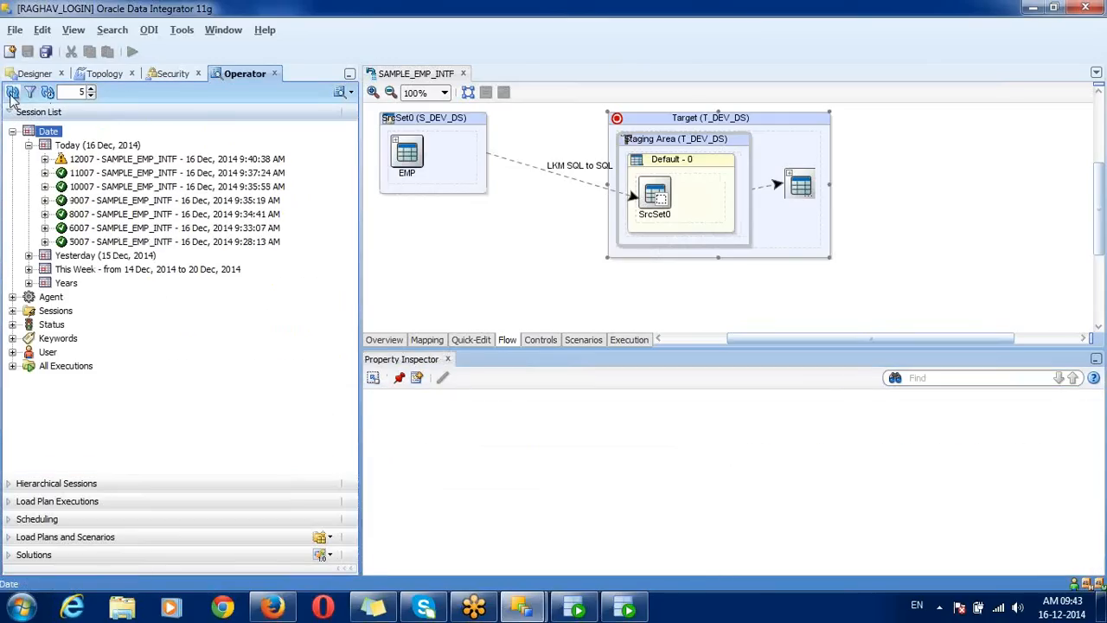
click(45, 159)
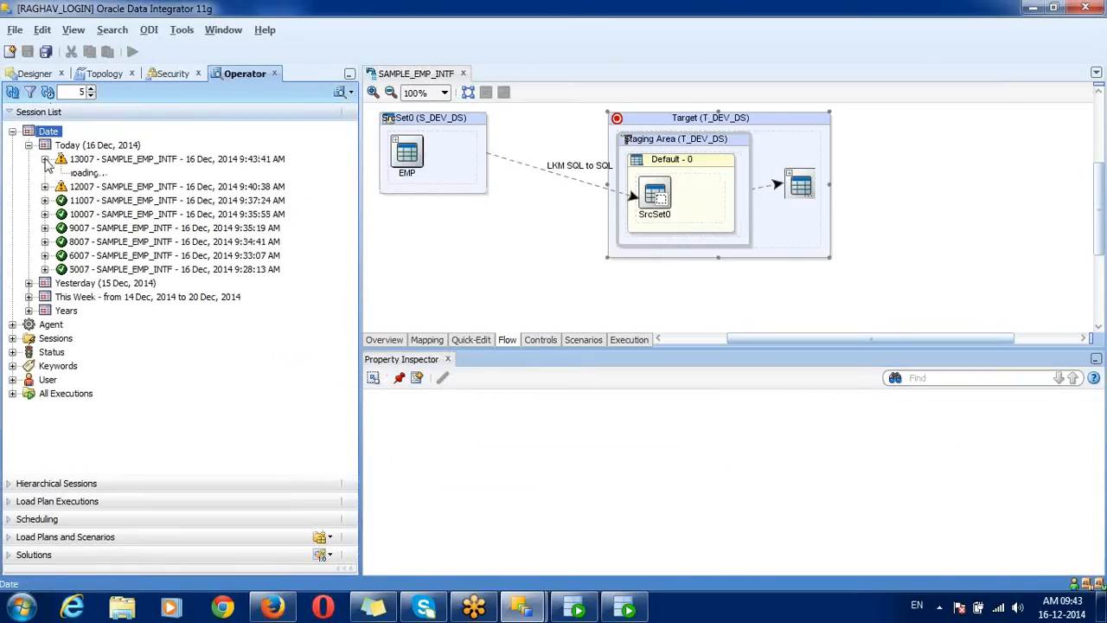
click(60, 187)
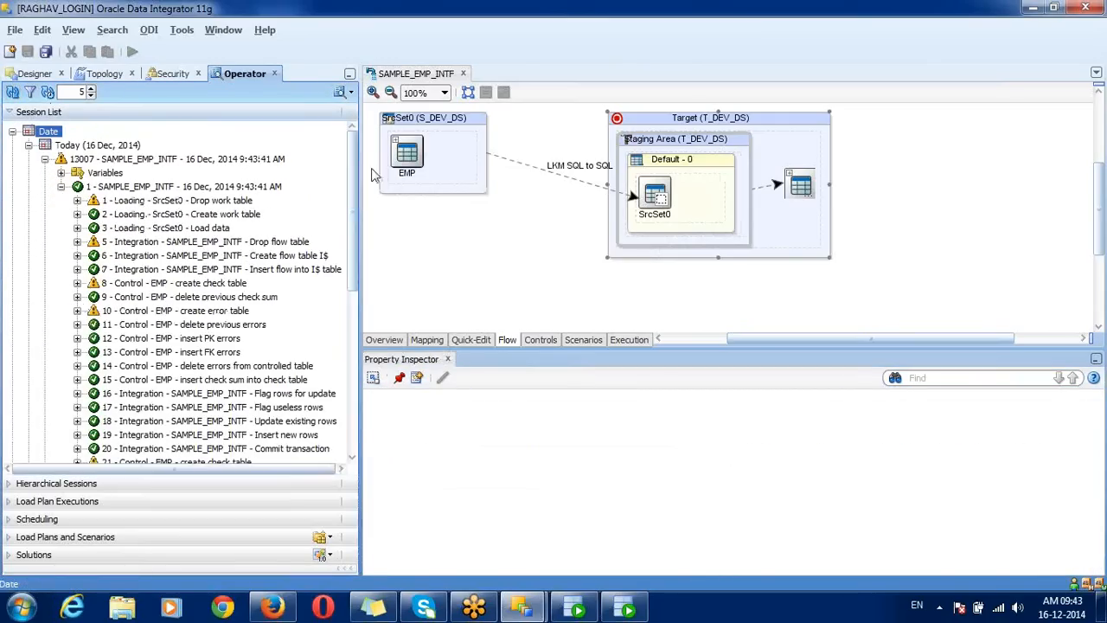
scroll(353, 191, down, 2)
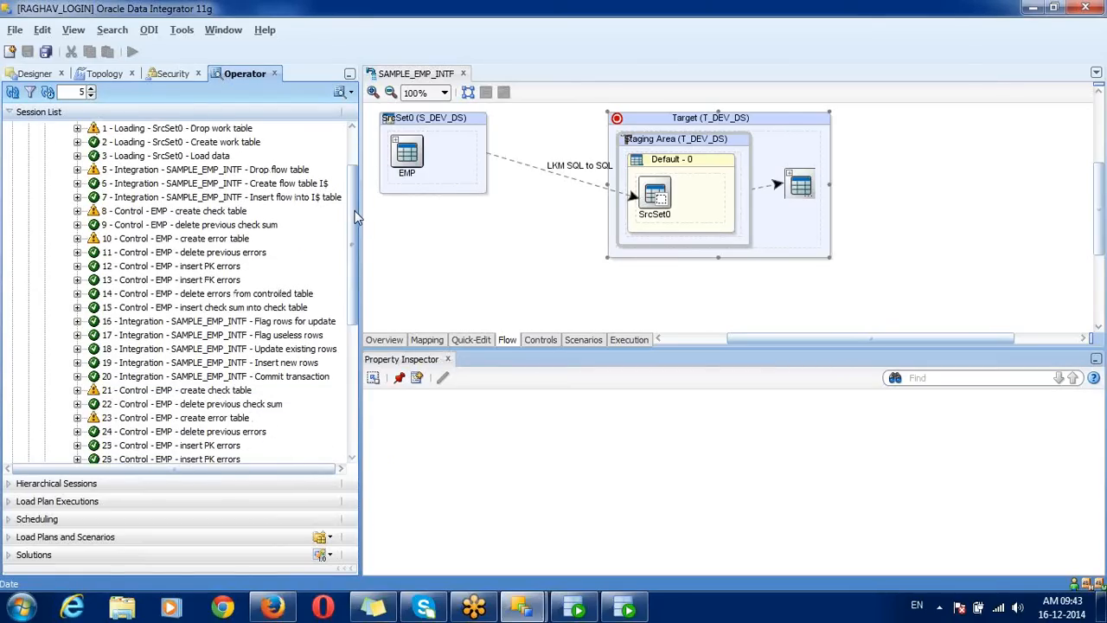
Step: Highlight the control task groups 8–15 and 21–27 in session 13007
click(204, 199)
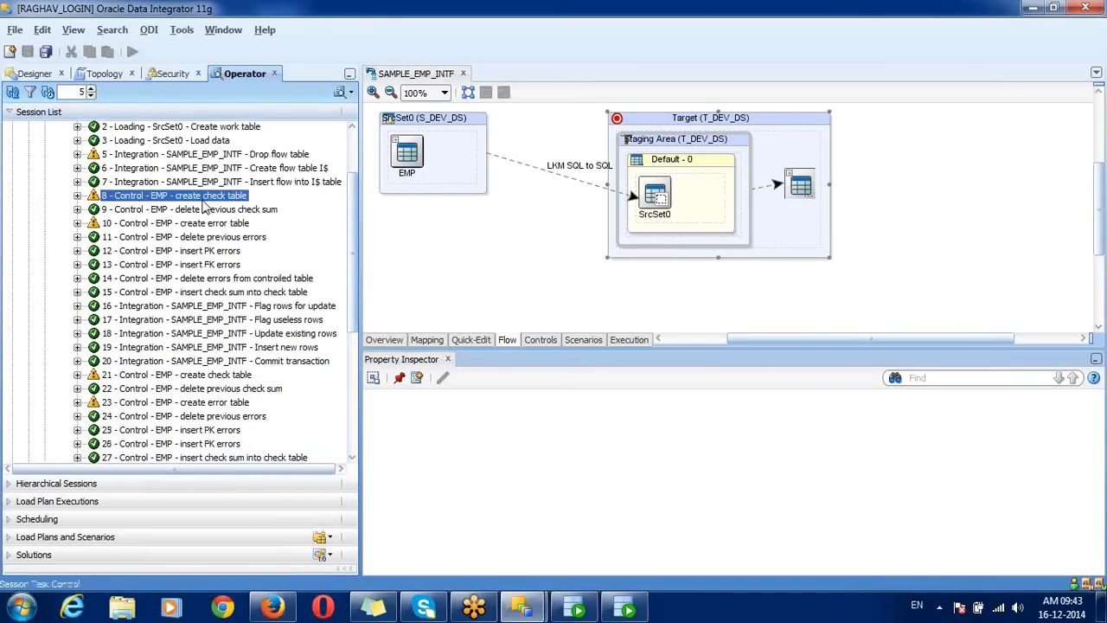
key(shift+Down)
key(shift+Down)
key(shift+Down)
key(shift+Down)
key(shift+Down)
key(shift+Down)
key(shift+Down)
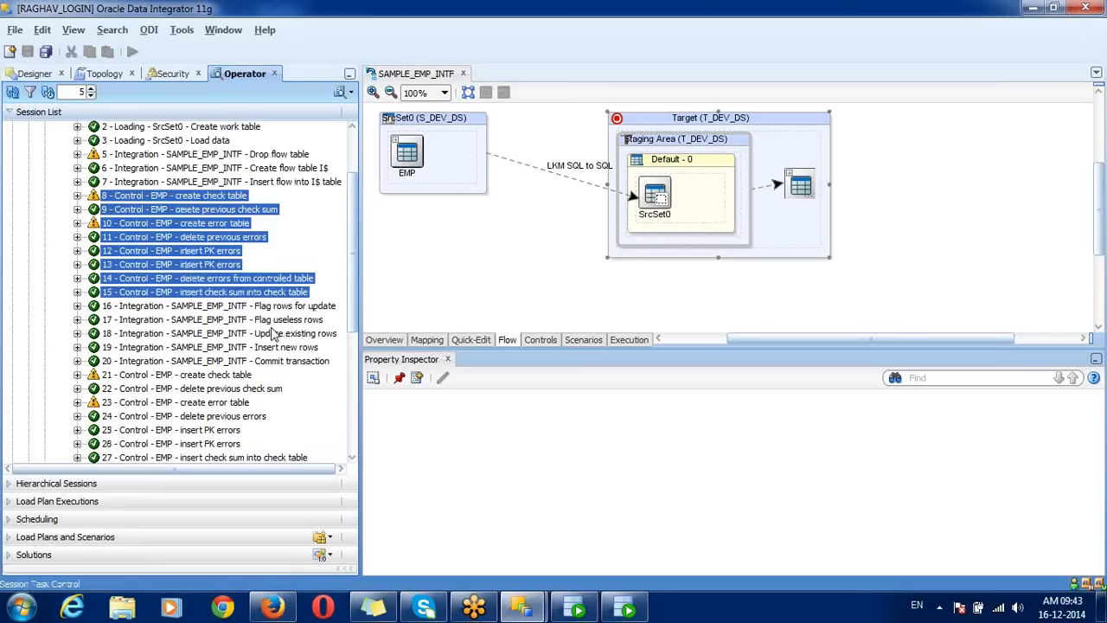
scroll(352, 207, down, 4)
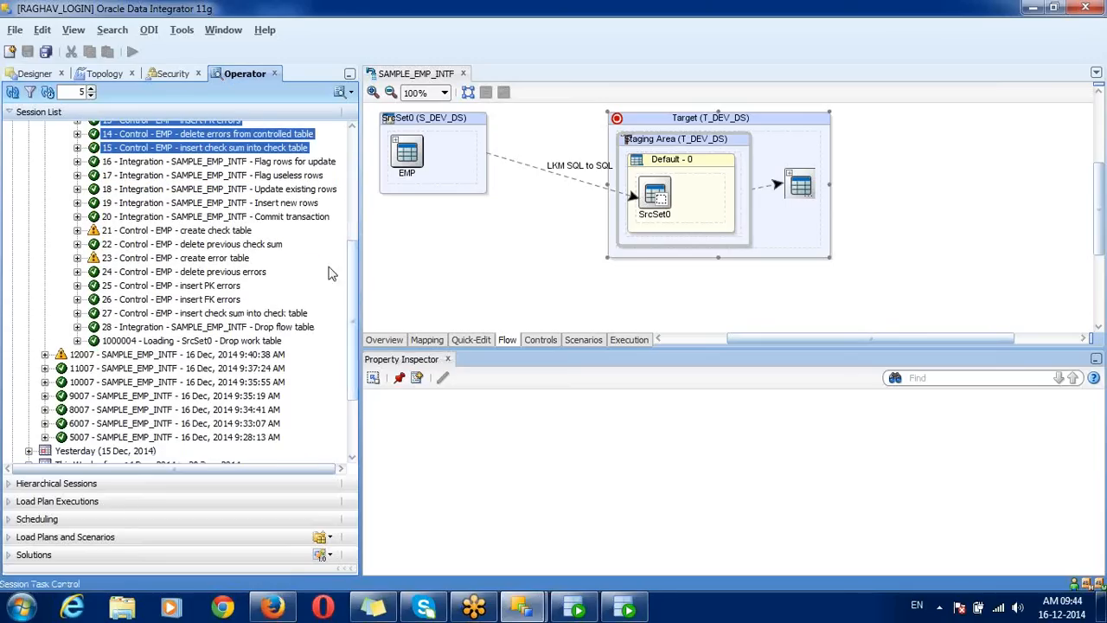
click(214, 236)
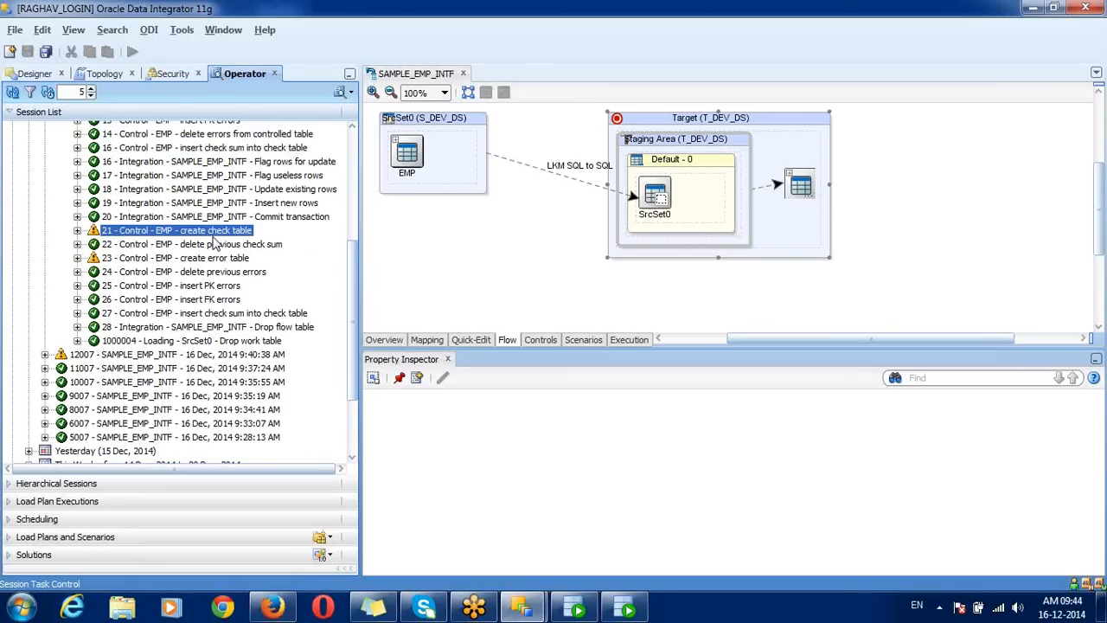
key(shift+Down)
key(shift+Down)
key(shift+Down)
key(shift+Down)
key(shift+Down)
key(shift+Down)
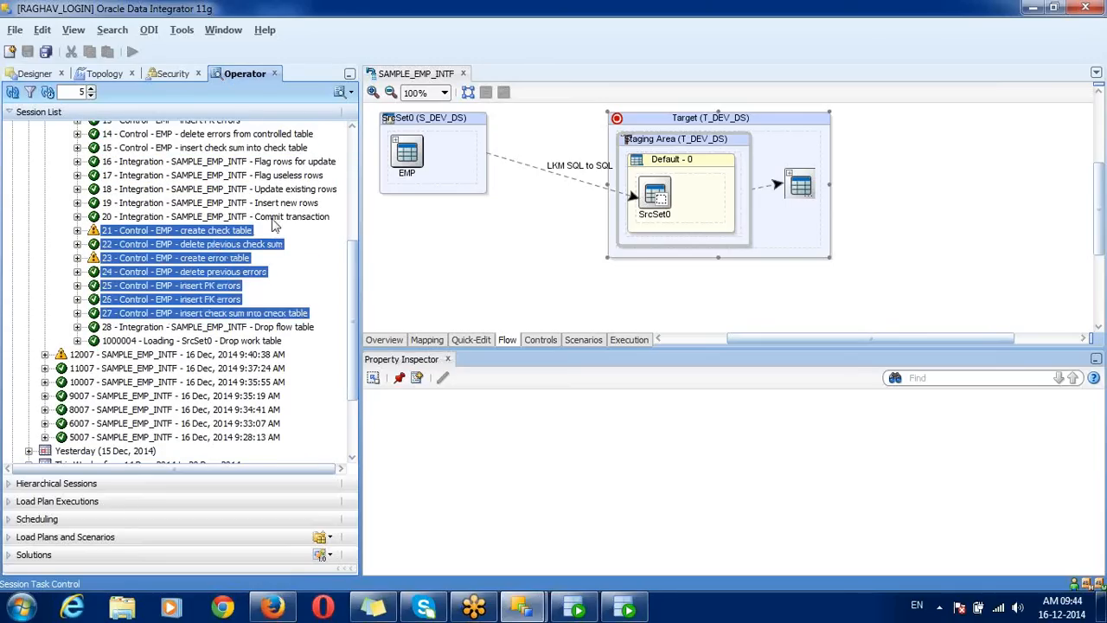
click(212, 259)
Step: Open step 25 'insert PK errors' code, noting TDEV.EMP and the count(*) > 1 condition
double_click(212, 286)
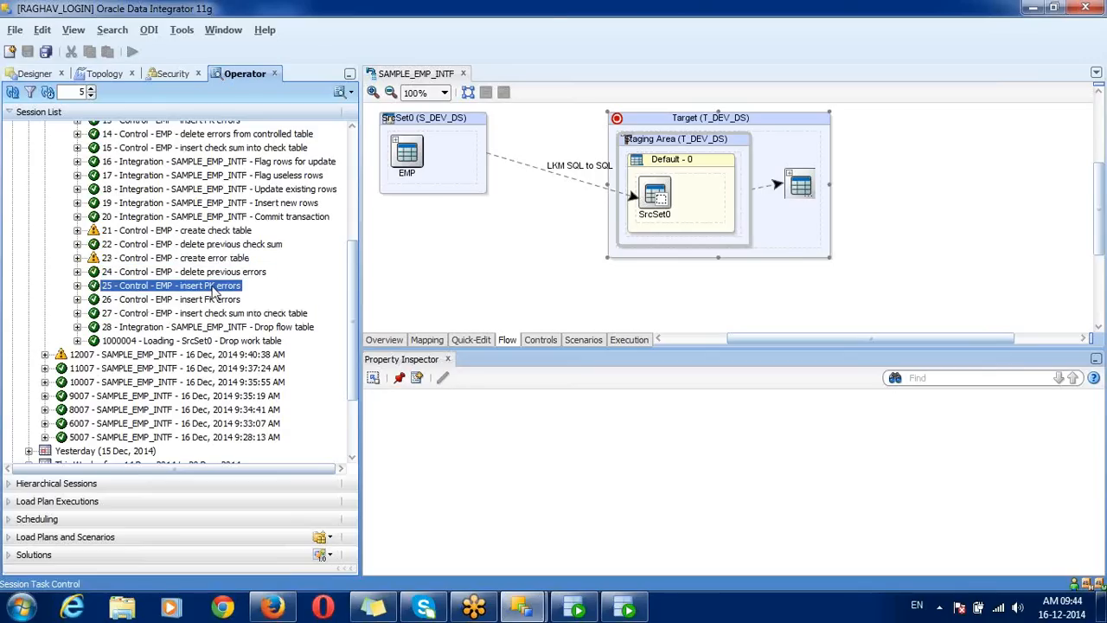
click(382, 112)
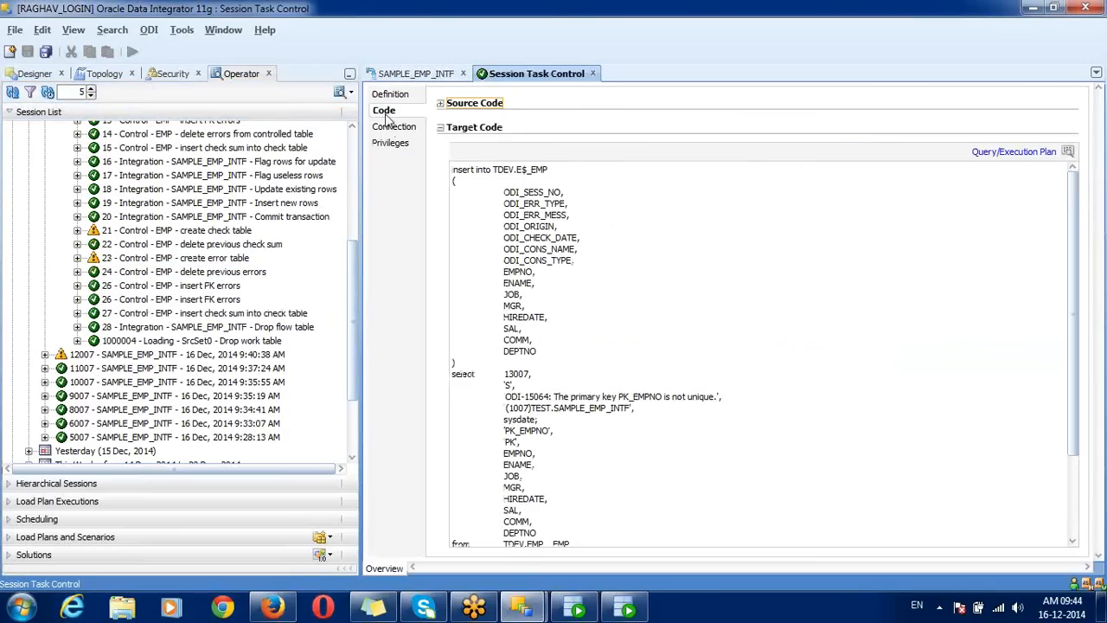
click(582, 525)
scroll(582, 525, down, 3)
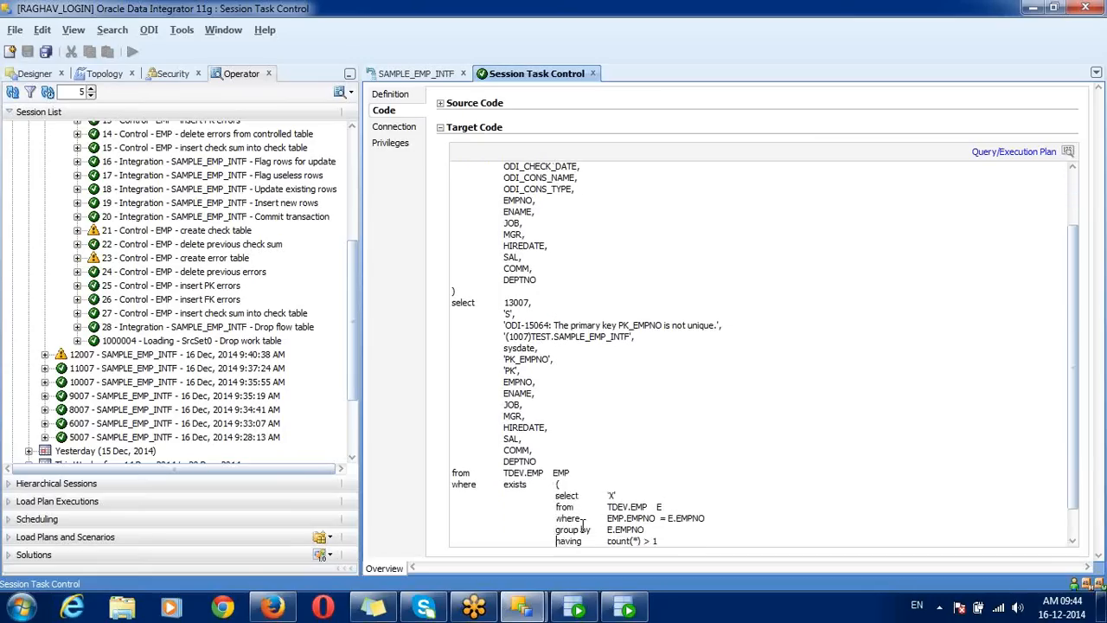
drag(500, 461, 550, 463)
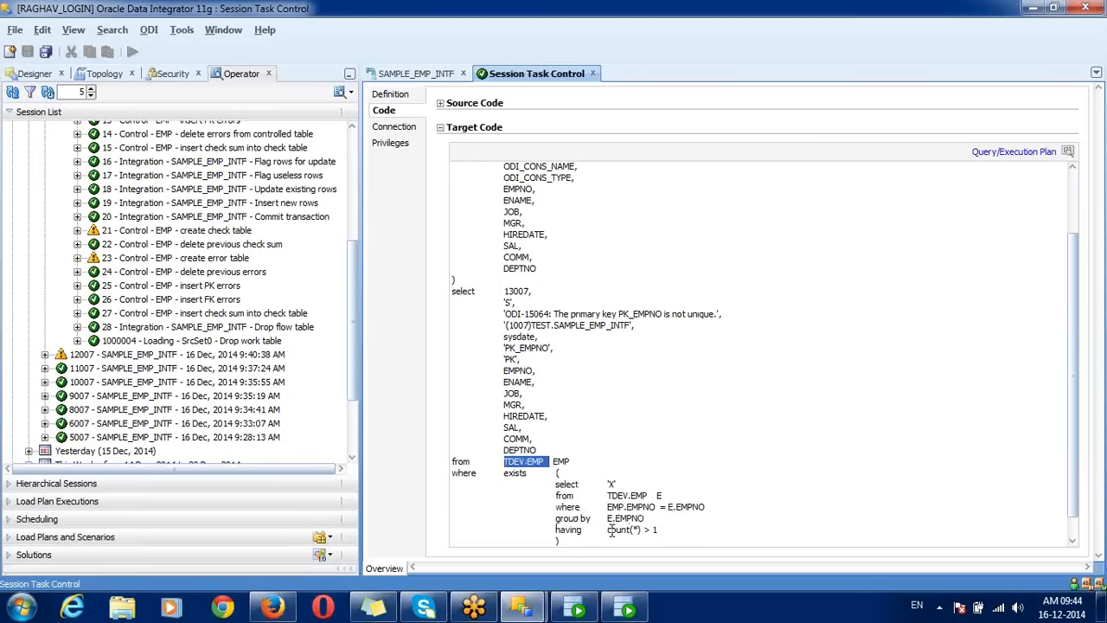
drag(609, 530, 659, 531)
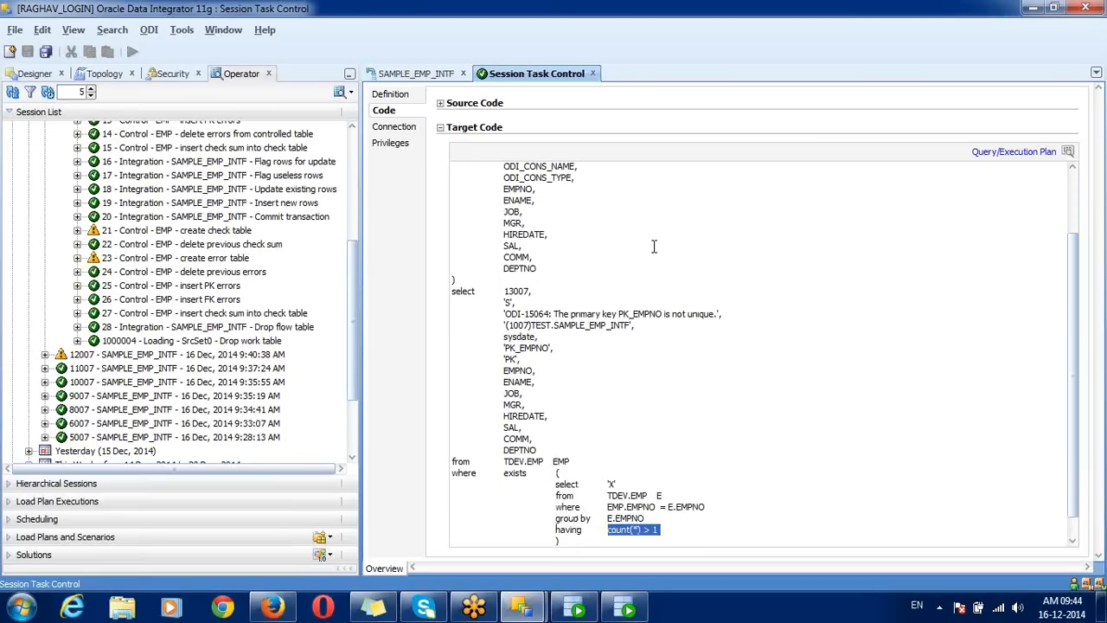
Step: Point out the E$_EMP error table in the SQL, then return to the step list
click(709, 188)
scroll(735, 173, up, 3)
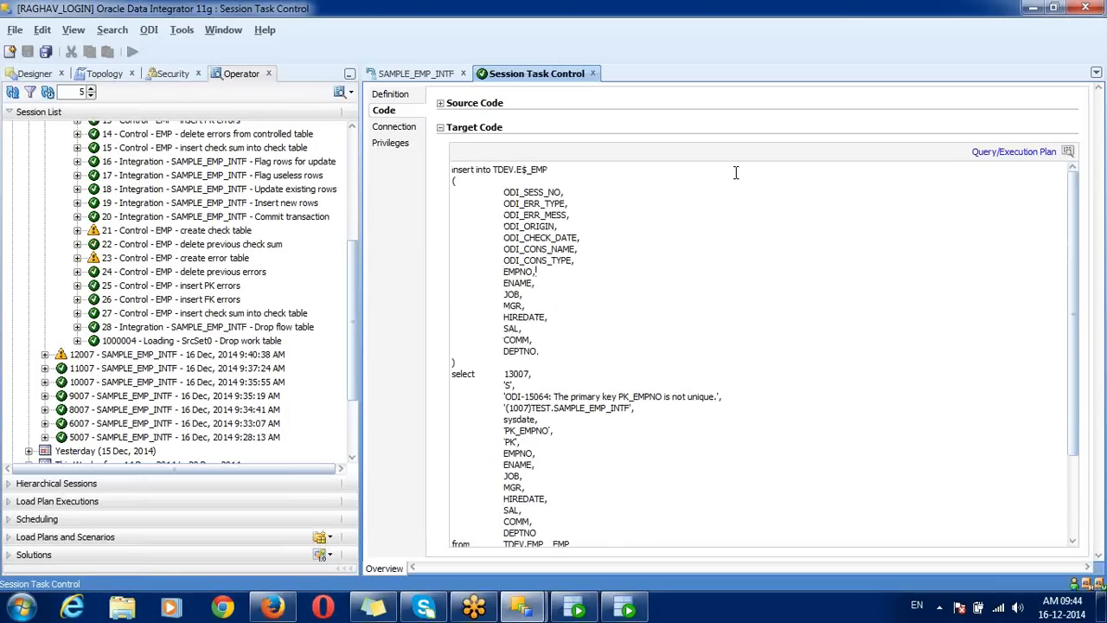
drag(517, 170, 548, 169)
click(221, 315)
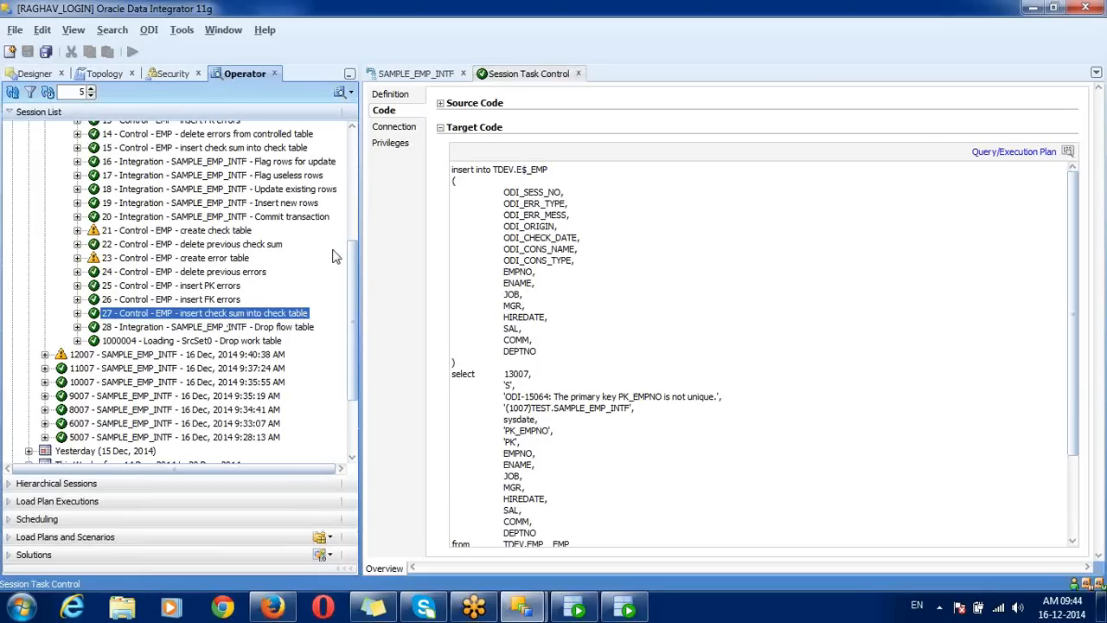
drag(352, 275, 302, 217)
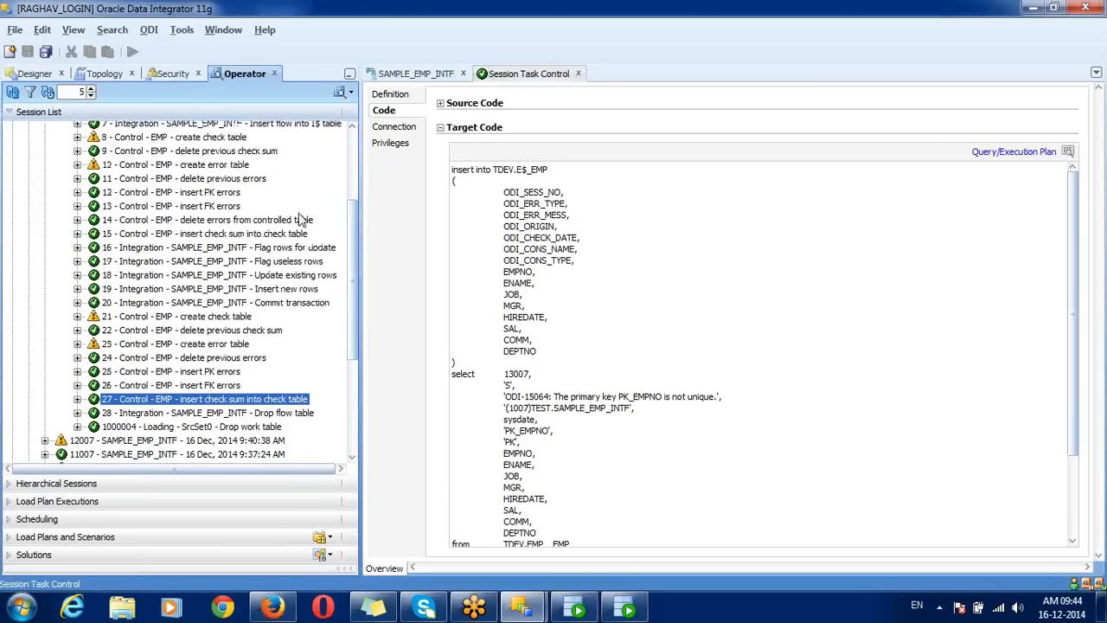
Step: Open step 12 'insert PK errors' code, showing the flow check on TDEV.I$_EMP
double_click(206, 194)
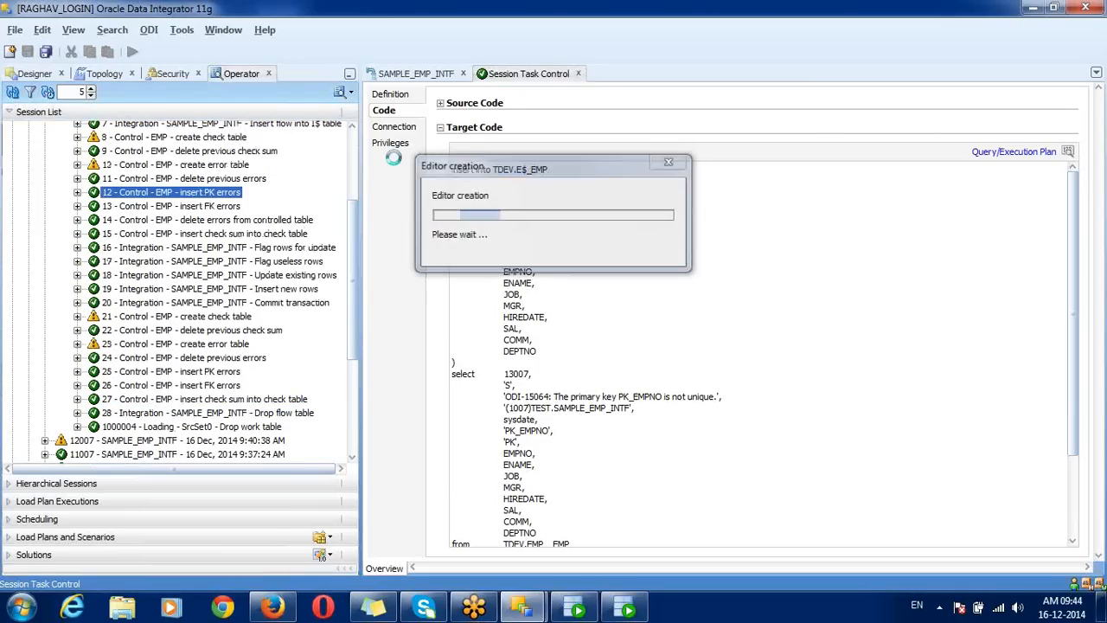
click(389, 110)
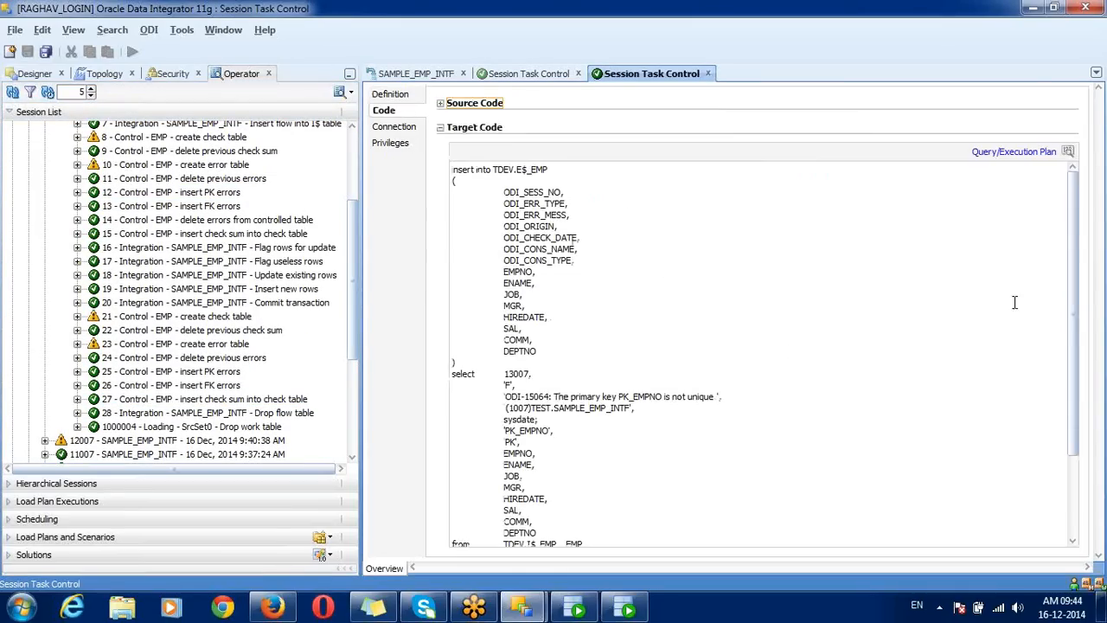
drag(1076, 308, 914, 471)
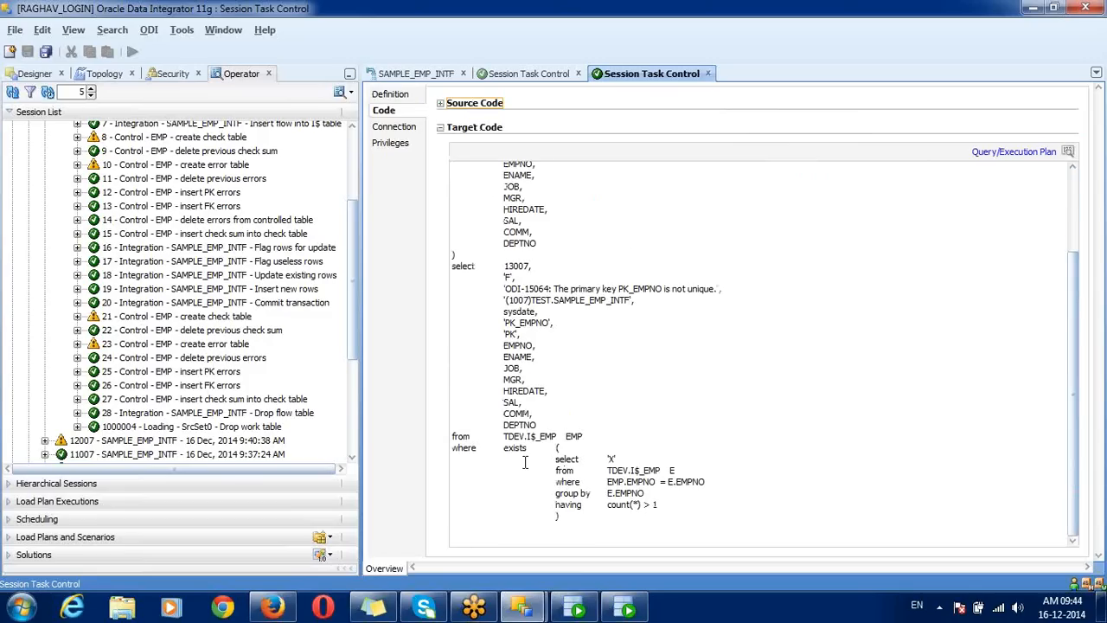
drag(499, 441, 595, 434)
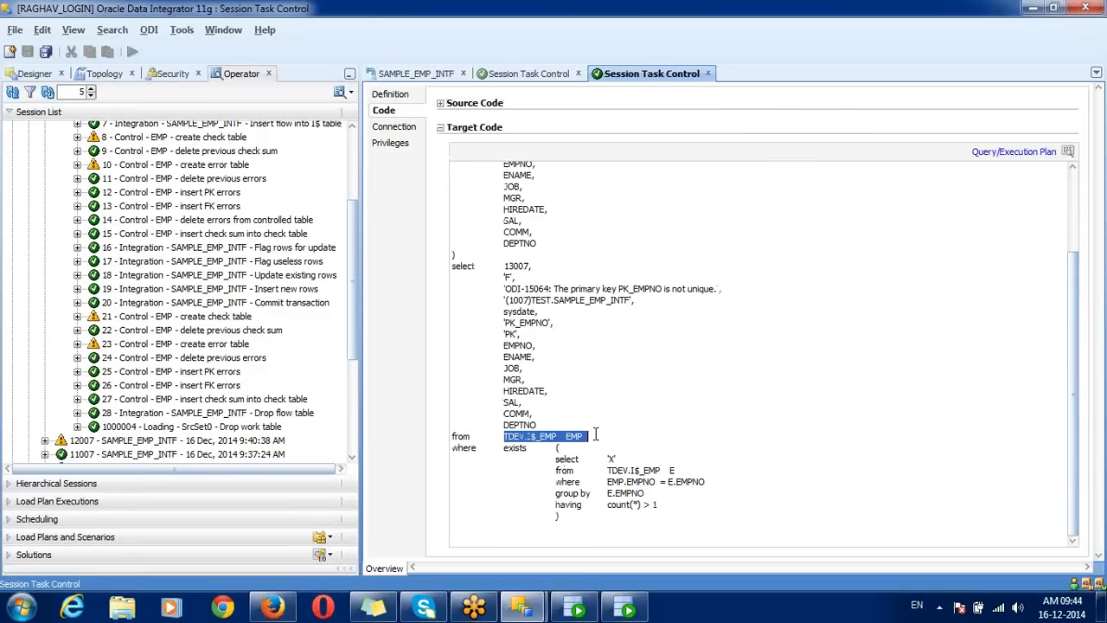
Step: Compare with step 25's static check on TDEV.EMP, then select the Update existing rows task
click(529, 74)
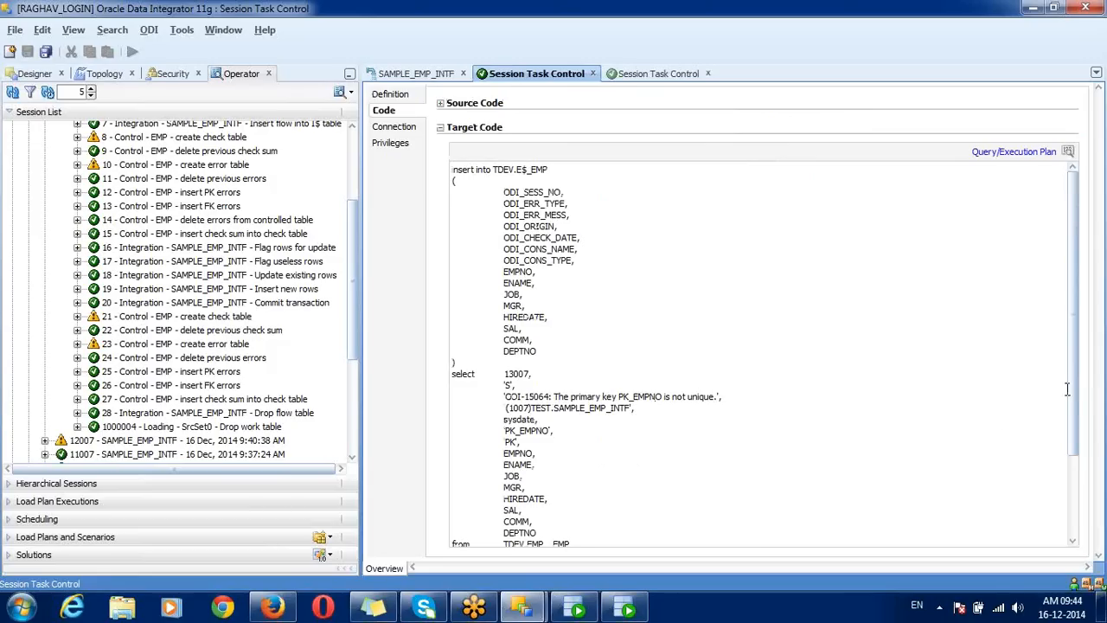
drag(1076, 396, 1088, 484)
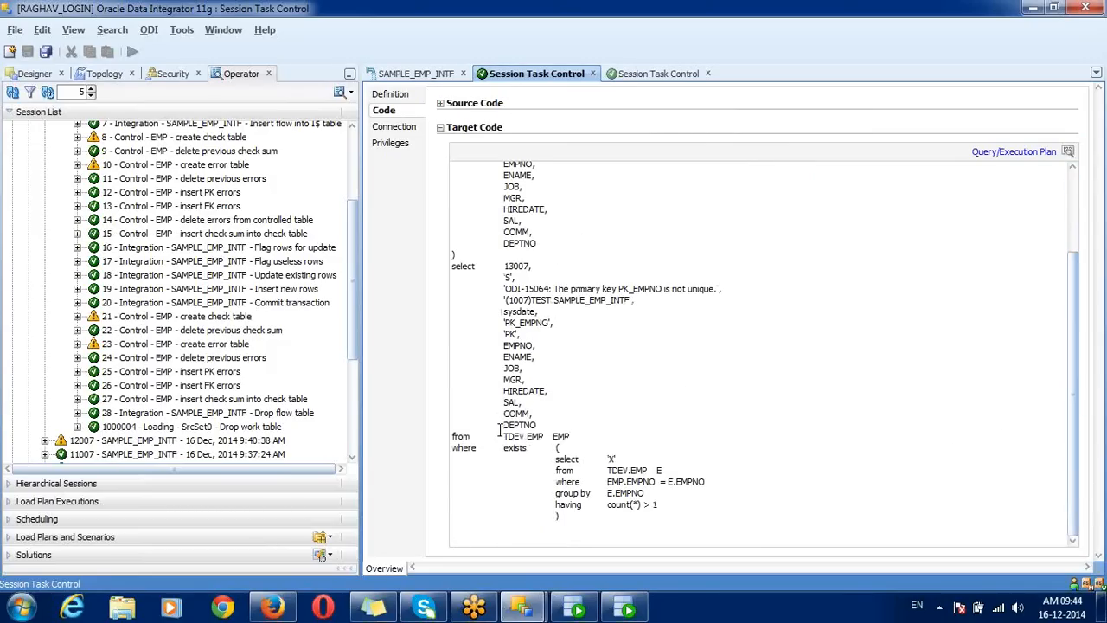
drag(500, 434, 576, 433)
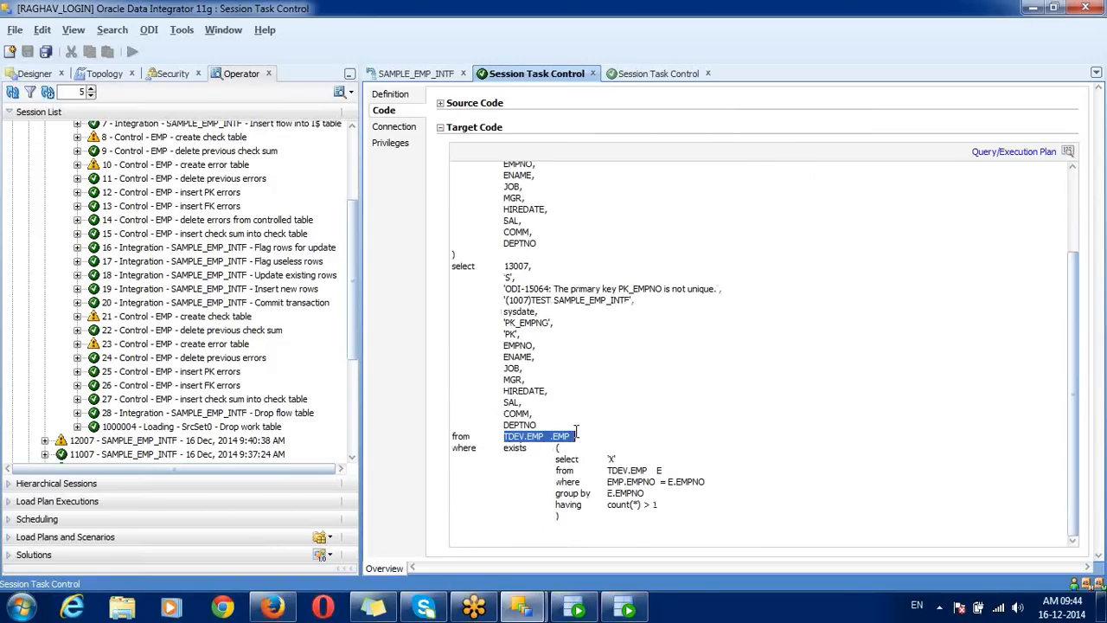
click(277, 275)
Step: Select static control tasks 21 through 27 in the session list
click(208, 332)
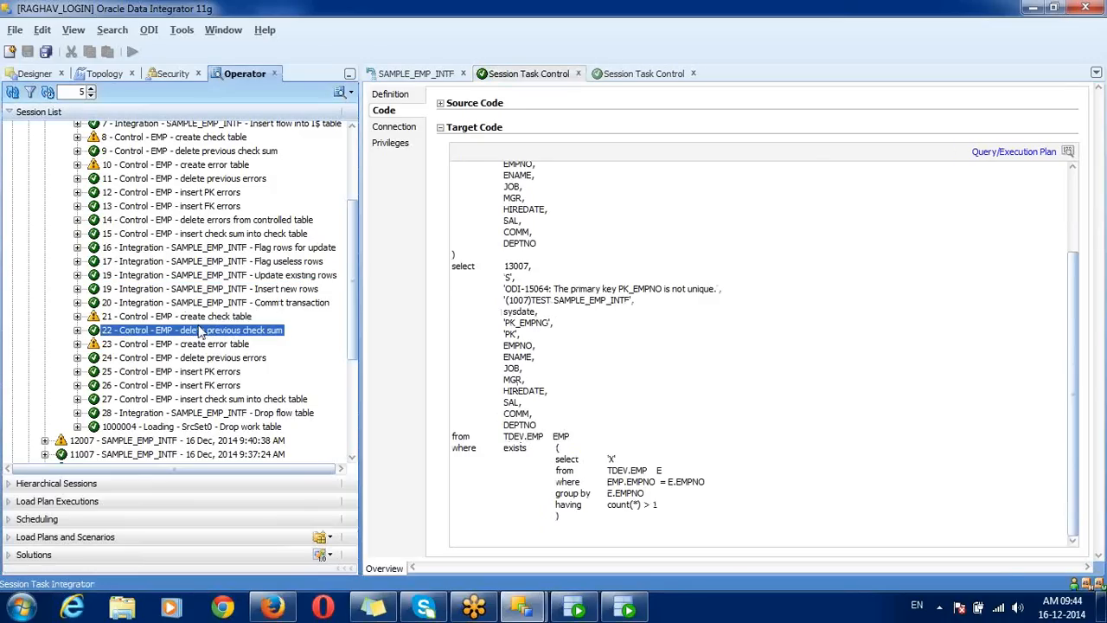
key(shift+Up)
key(shift+Down)
key(shift+Down)
key(shift+Down)
key(shift+Down)
key(shift+Down)
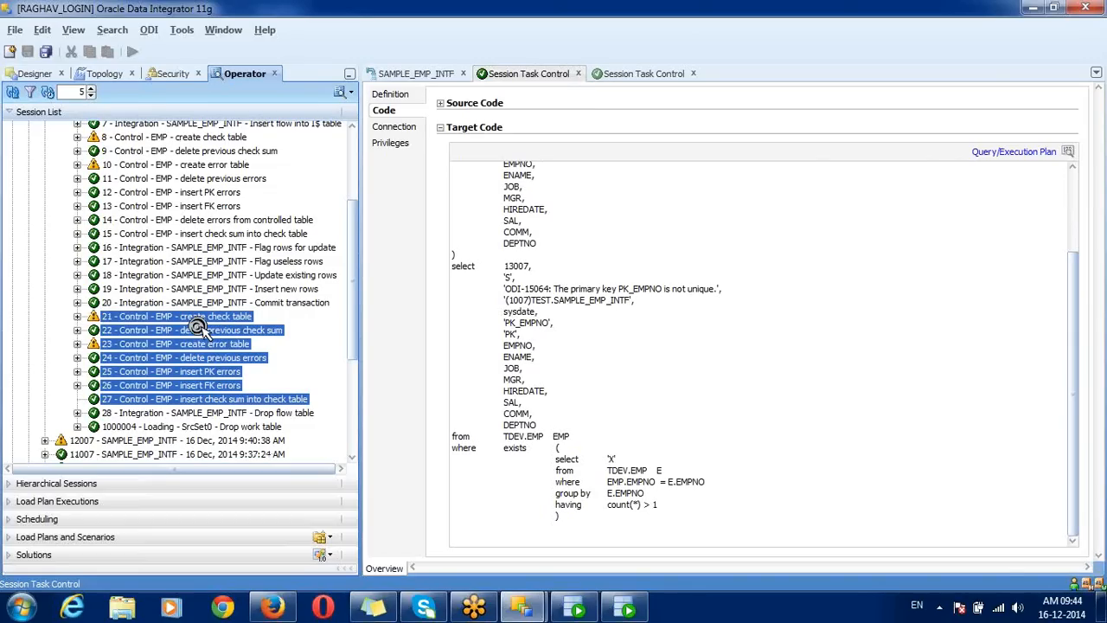
drag(352, 225, 358, 205)
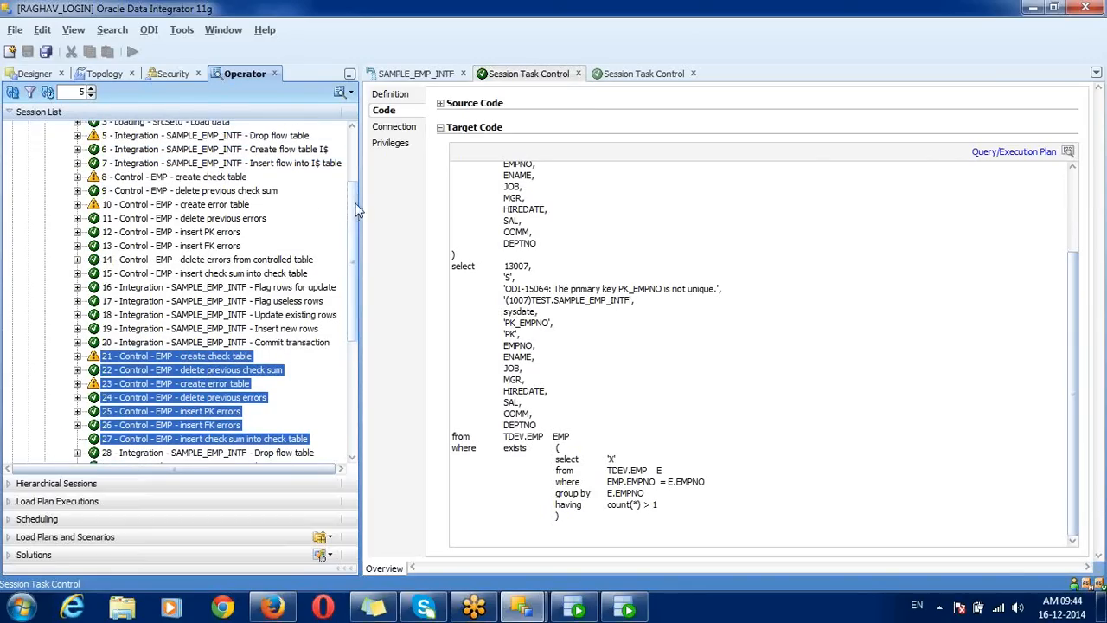
Step: Select flow control tasks 8 through 15 and review them
click(236, 180)
key(shift+Down)
key(shift+Down)
key(shift+Down)
key(shift+Down)
key(shift+Down)
key(shift+Down)
key(shift+Down)
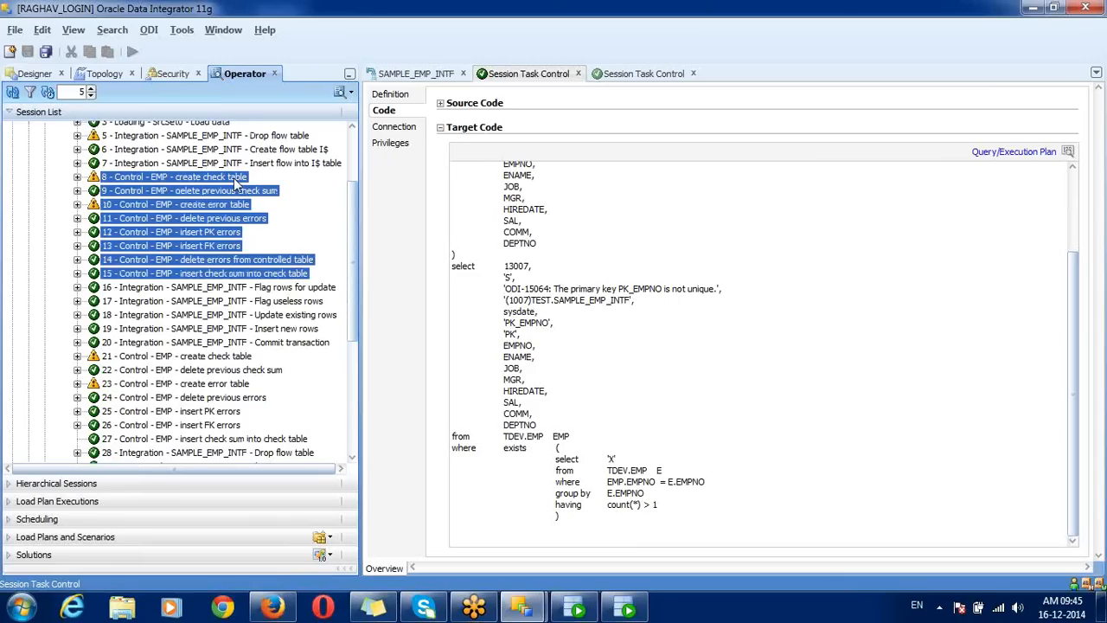
drag(350, 228, 370, 201)
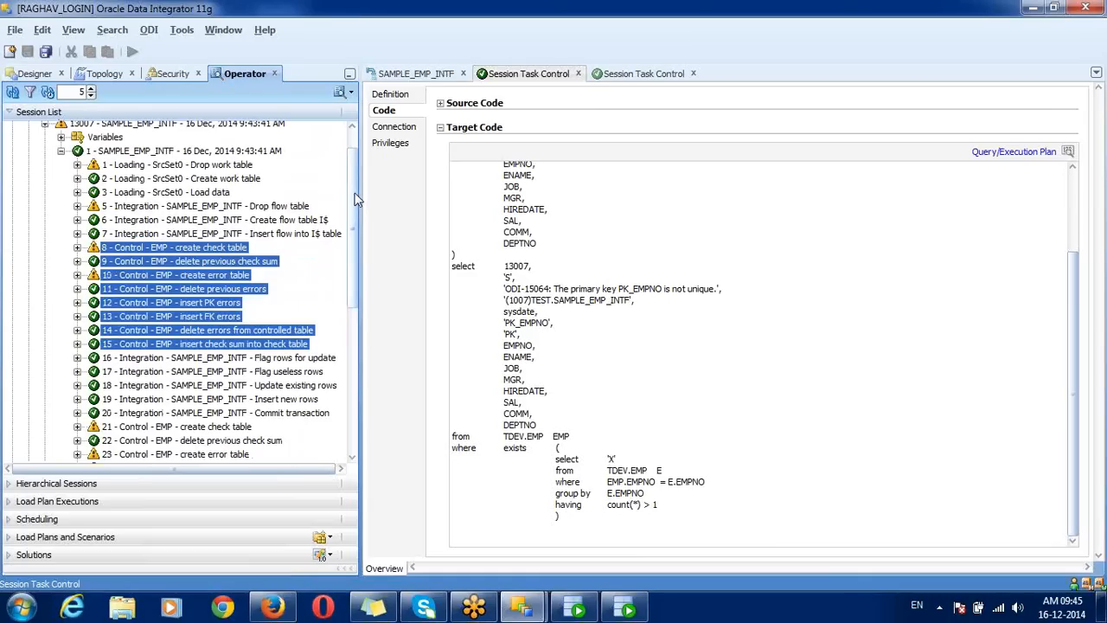
drag(354, 194, 348, 171)
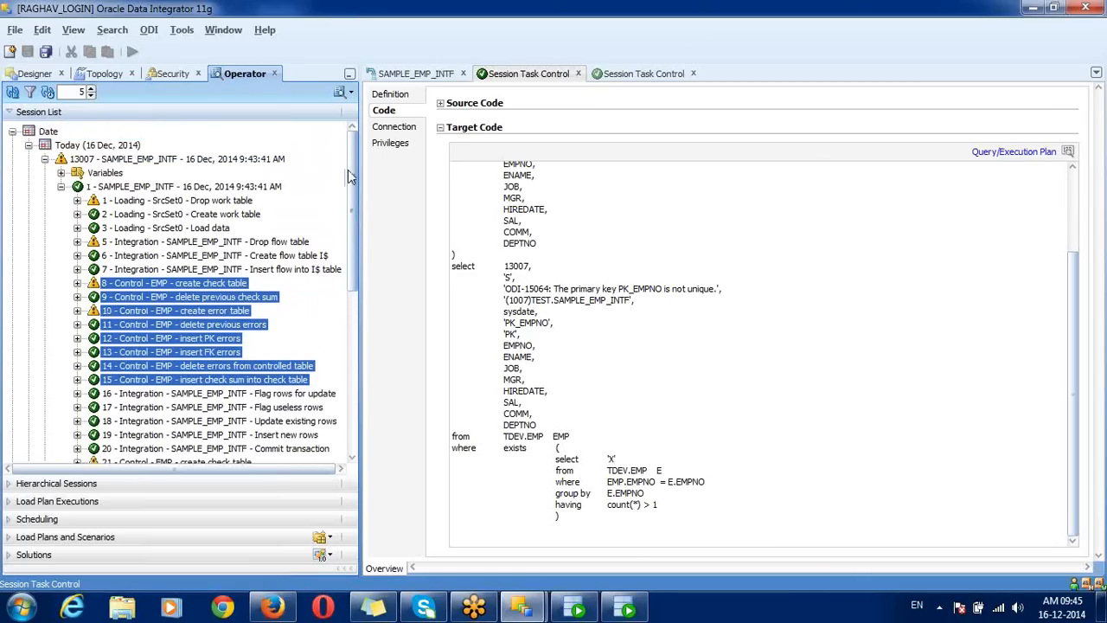
drag(347, 170, 353, 256)
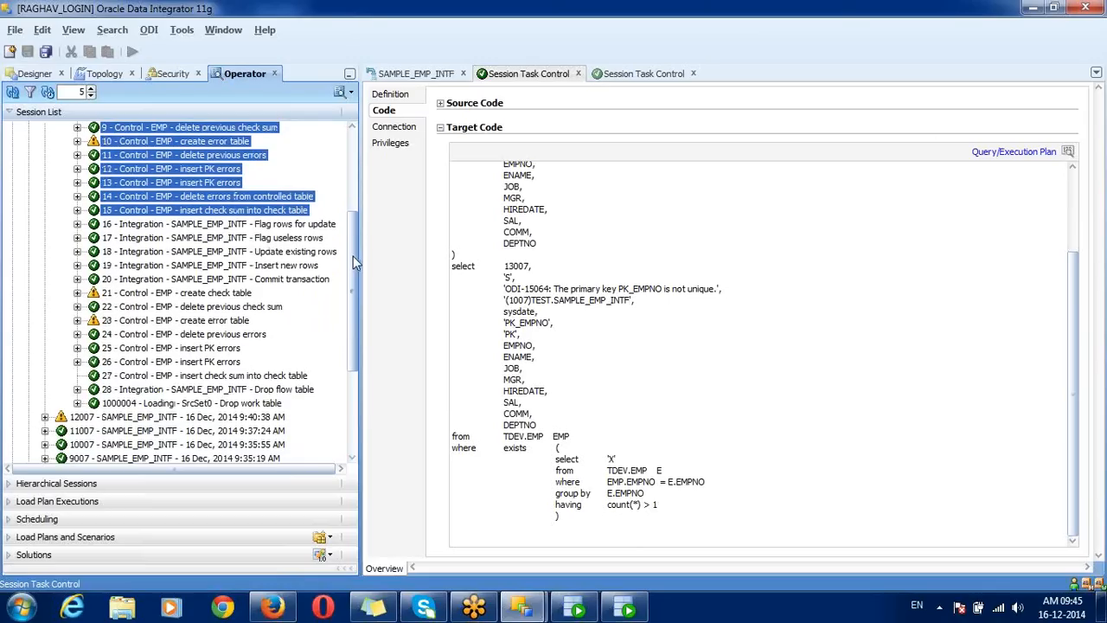
drag(353, 256, 336, 171)
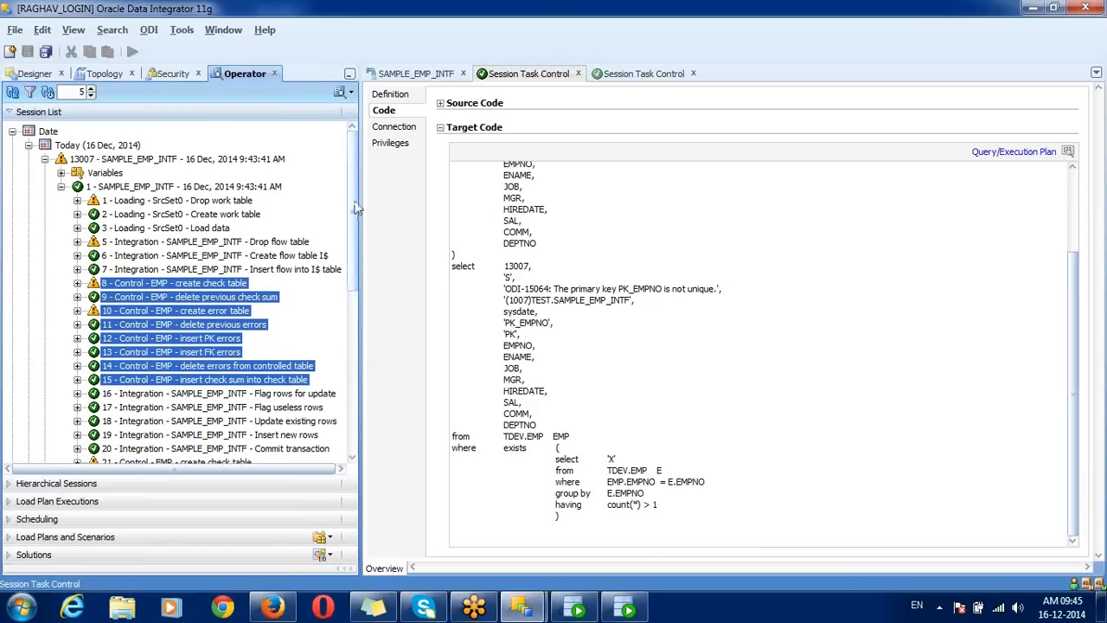
drag(356, 208, 361, 251)
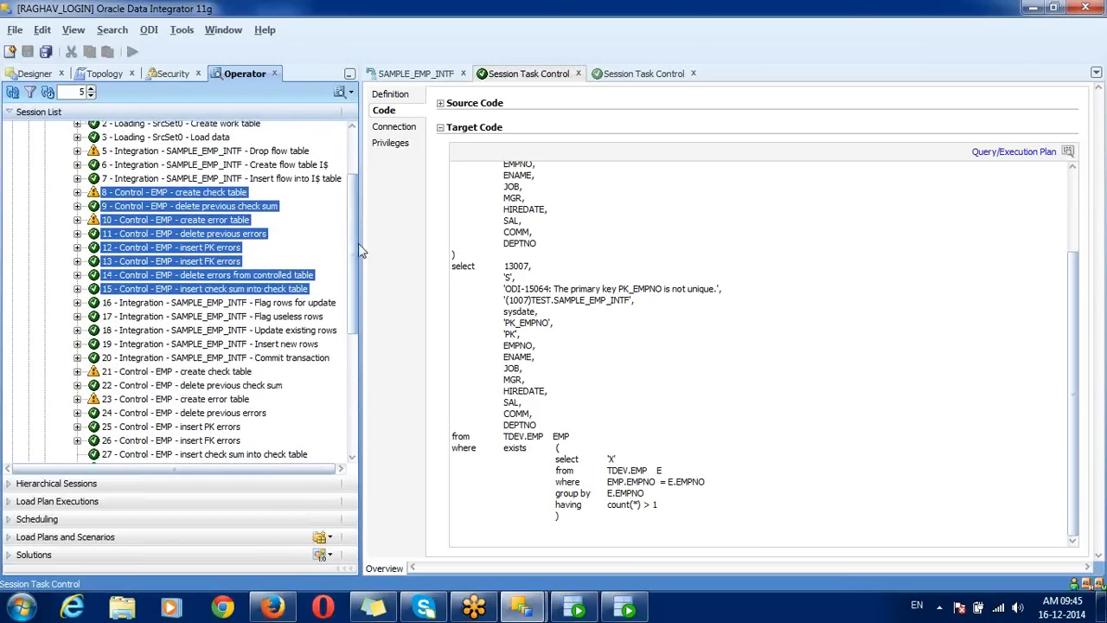
Step: Reselect static control tasks 21–27, contrasting them with the Insert new rows task 19
click(188, 194)
scroll(353, 274, down, 4)
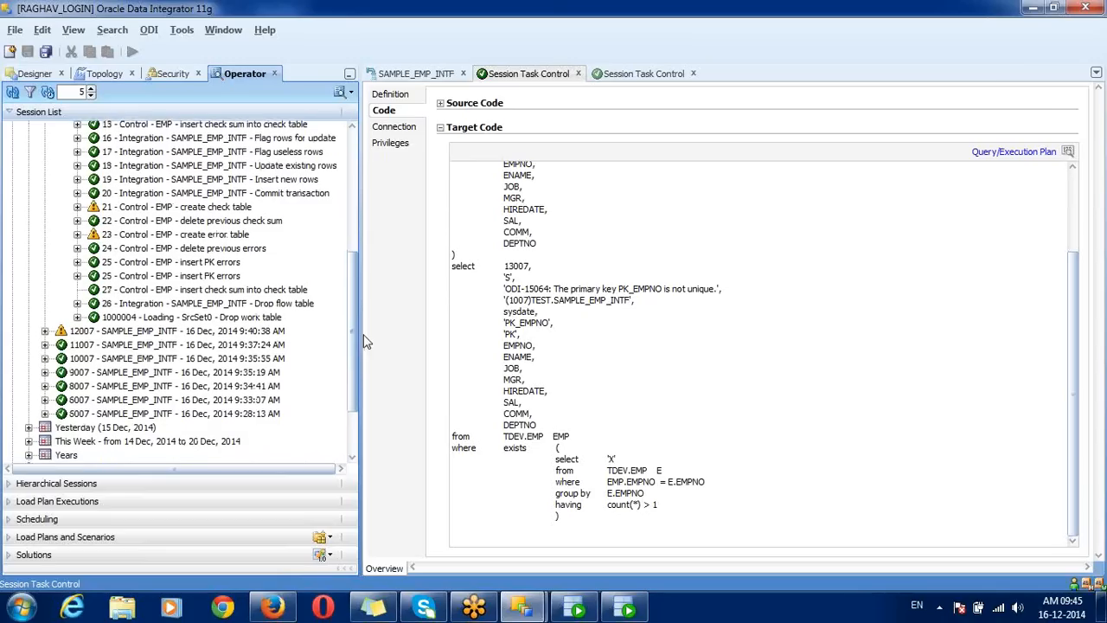
click(209, 206)
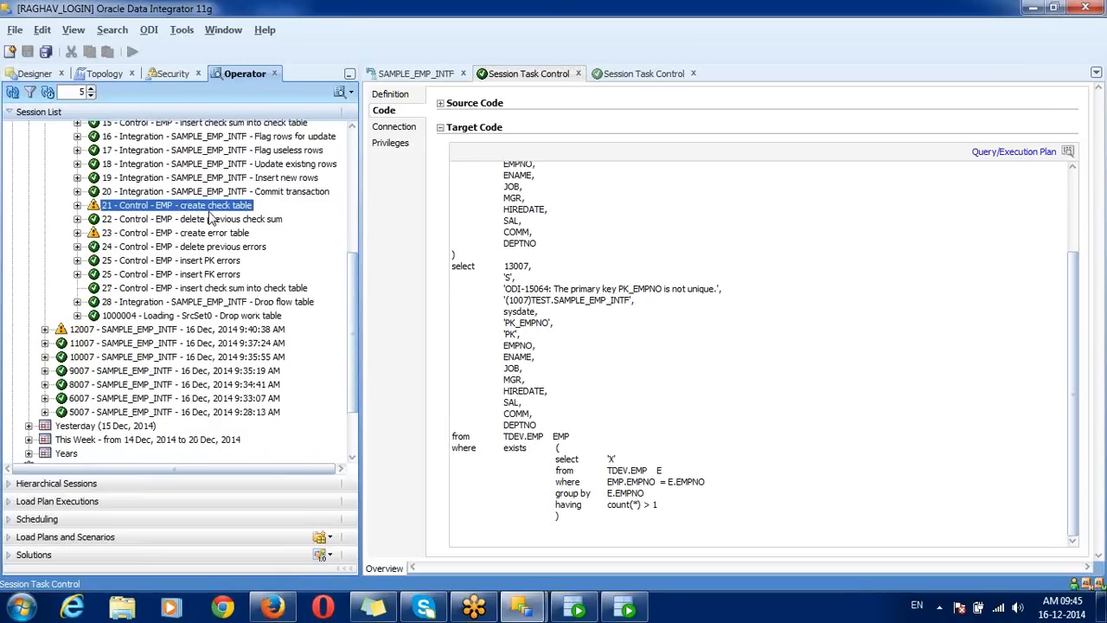
key(shift+Down)
key(shift+Down)
key(shift+Down)
key(shift+Down)
key(shift+Down)
key(shift+Down)
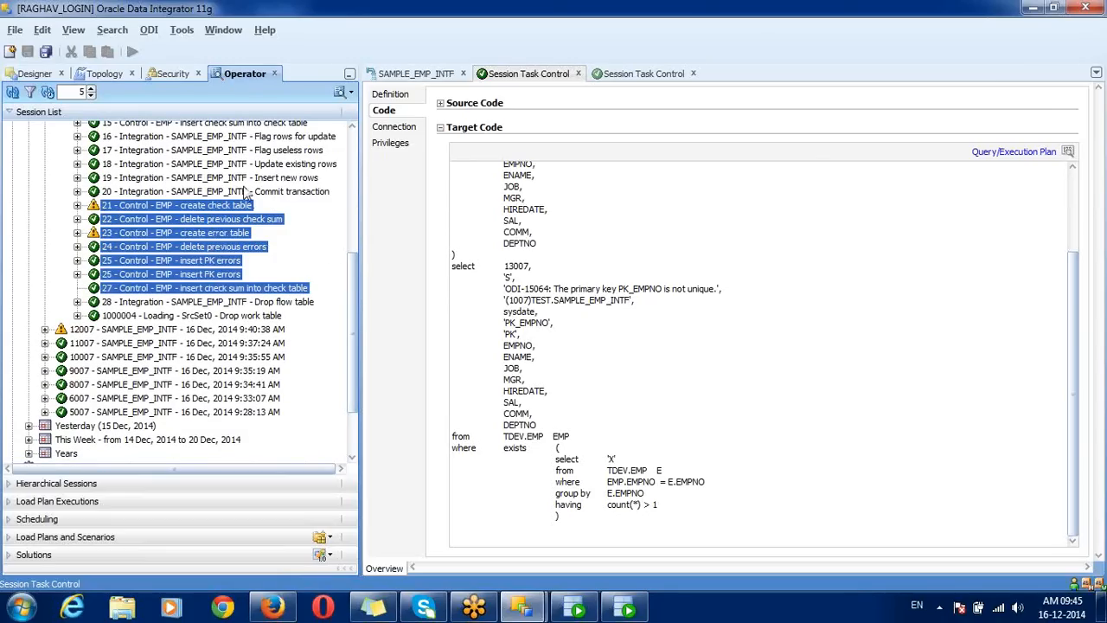
click(285, 177)
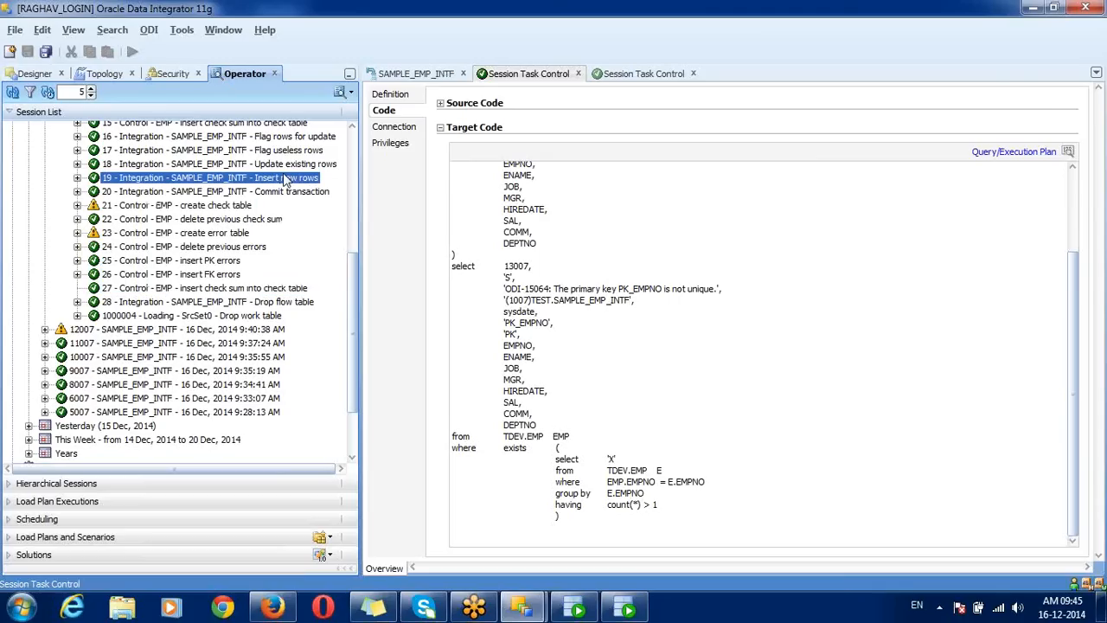
click(177, 209)
key(shift+Down)
key(shift+Down)
key(shift+Down)
key(shift+Down)
key(shift+Down)
key(shift+Down)
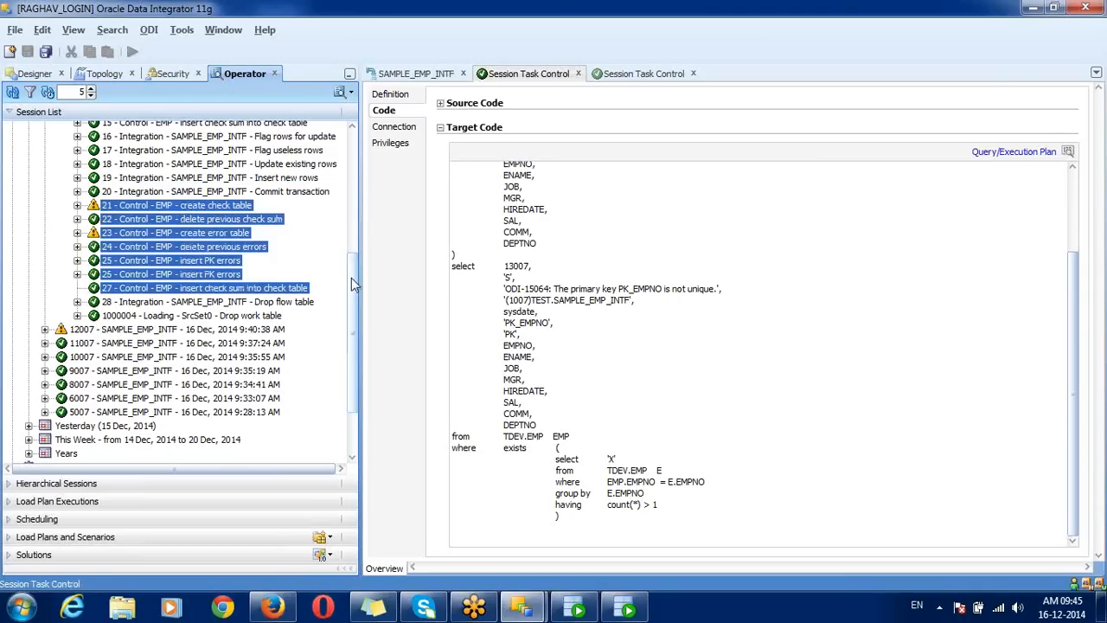
drag(351, 278, 347, 203)
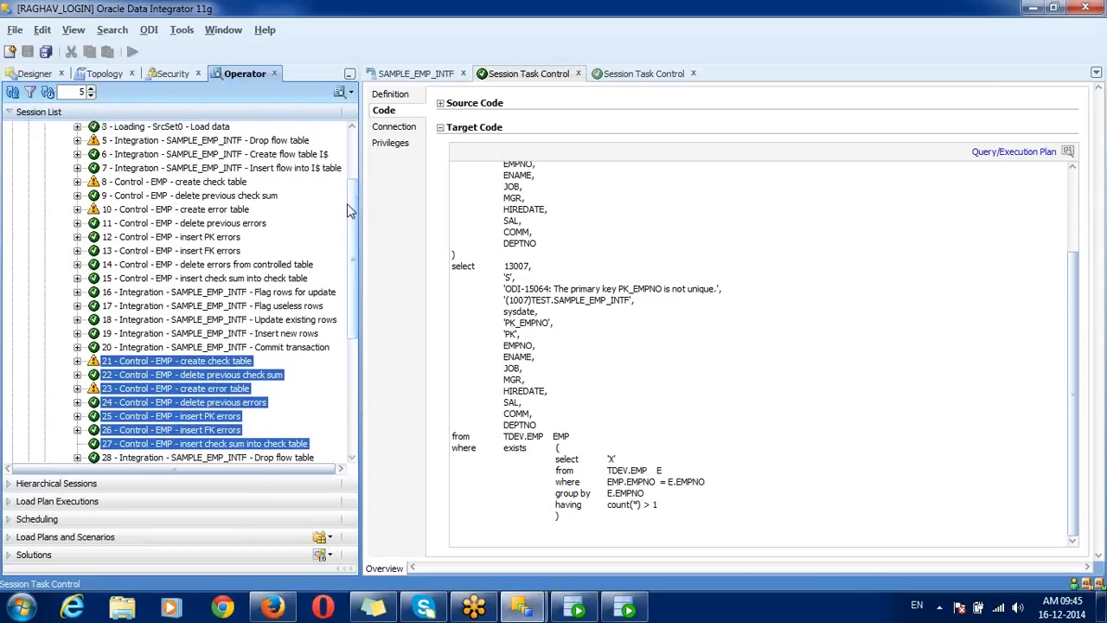
Step: Reselect flow tasks 8–15, then show the SAMPLE_EMP_INTF flow diagram's FLOW_CONTROL option
click(281, 333)
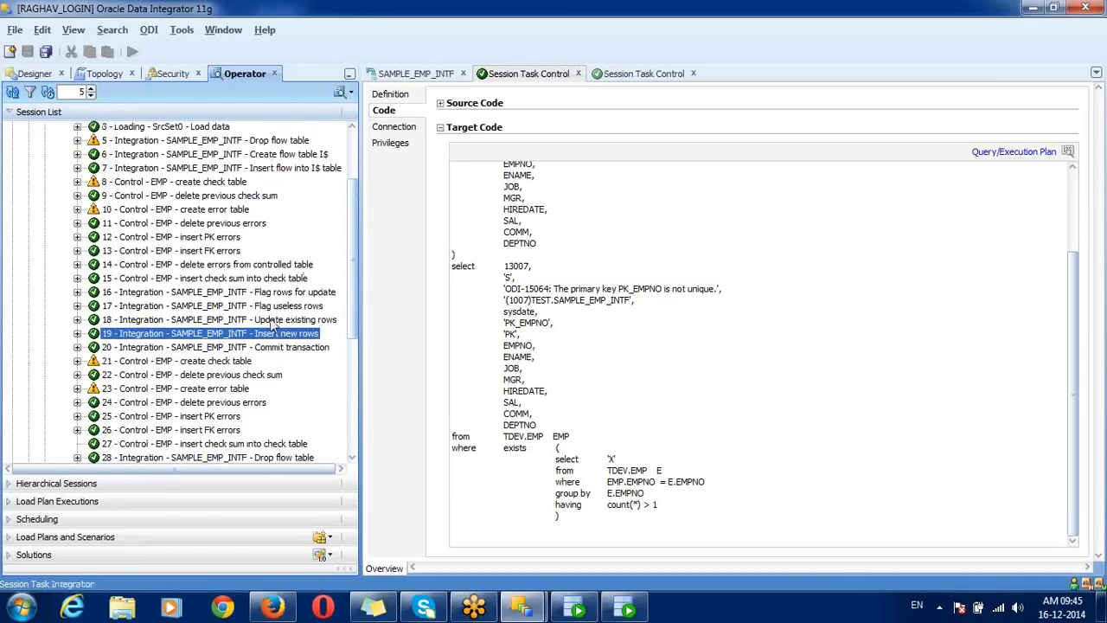
click(182, 182)
key(shift+Down)
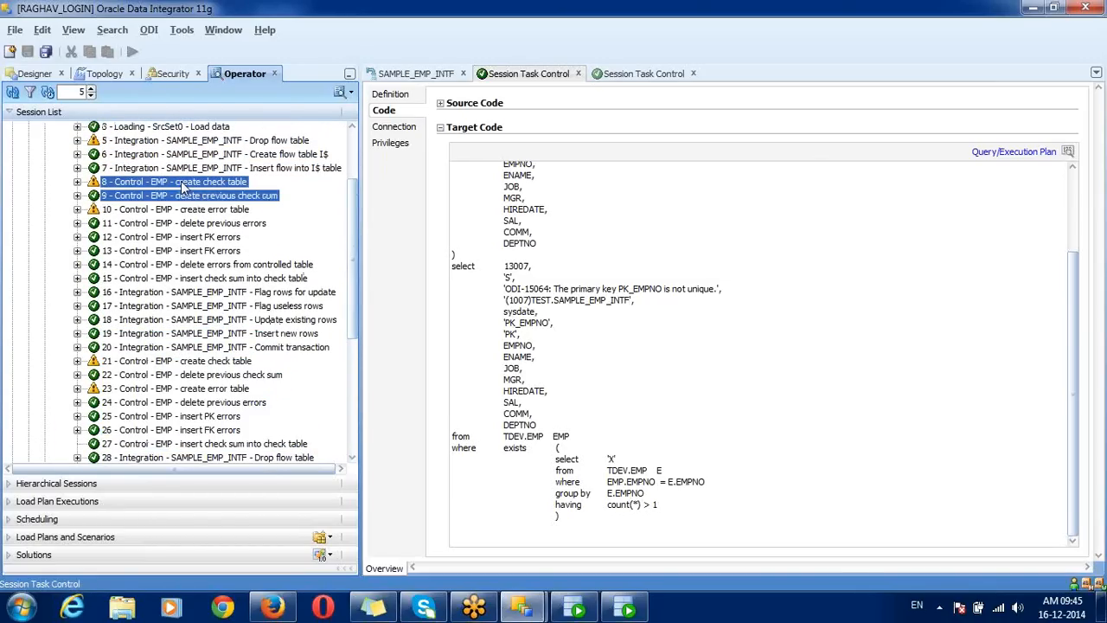
key(shift+Down)
key(shift+Down)
key(shift+Down)
key(shift+Down)
key(shift+Down)
key(shift+Down)
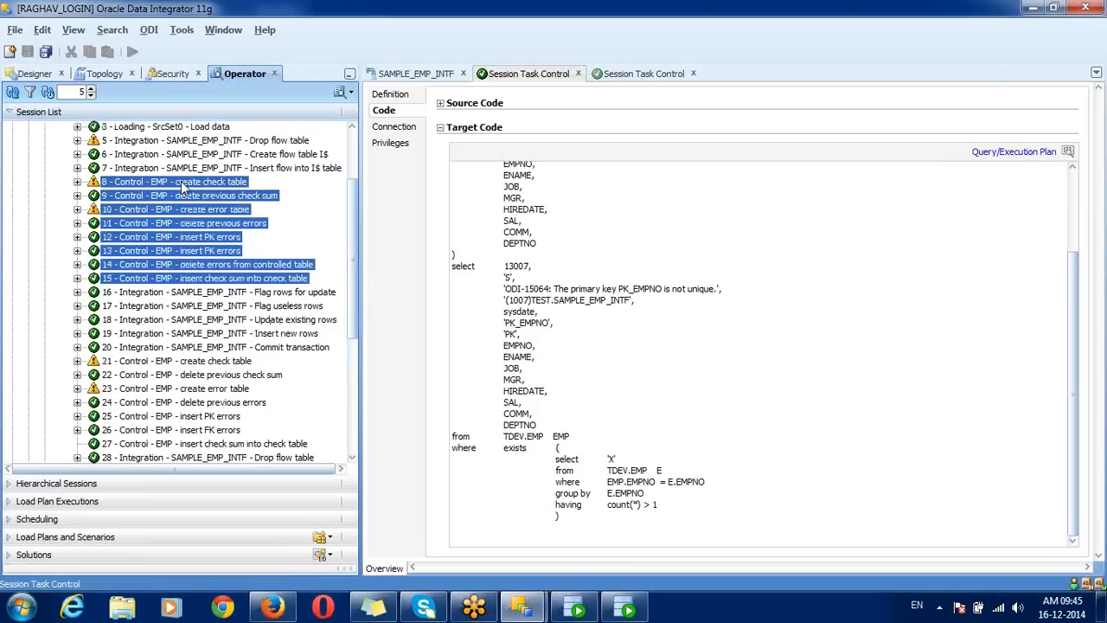
click(430, 76)
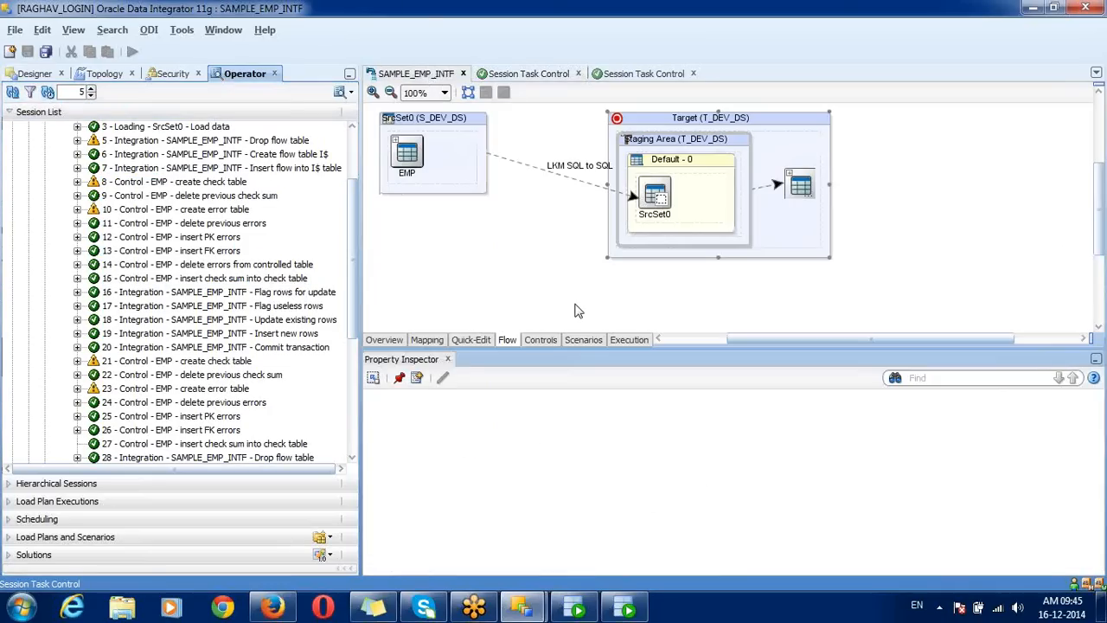
click(466, 544)
Step: Open the LKM_IKM_CKM_All_process steps image from the desktop in Windows Photo Viewer
key(super+d)
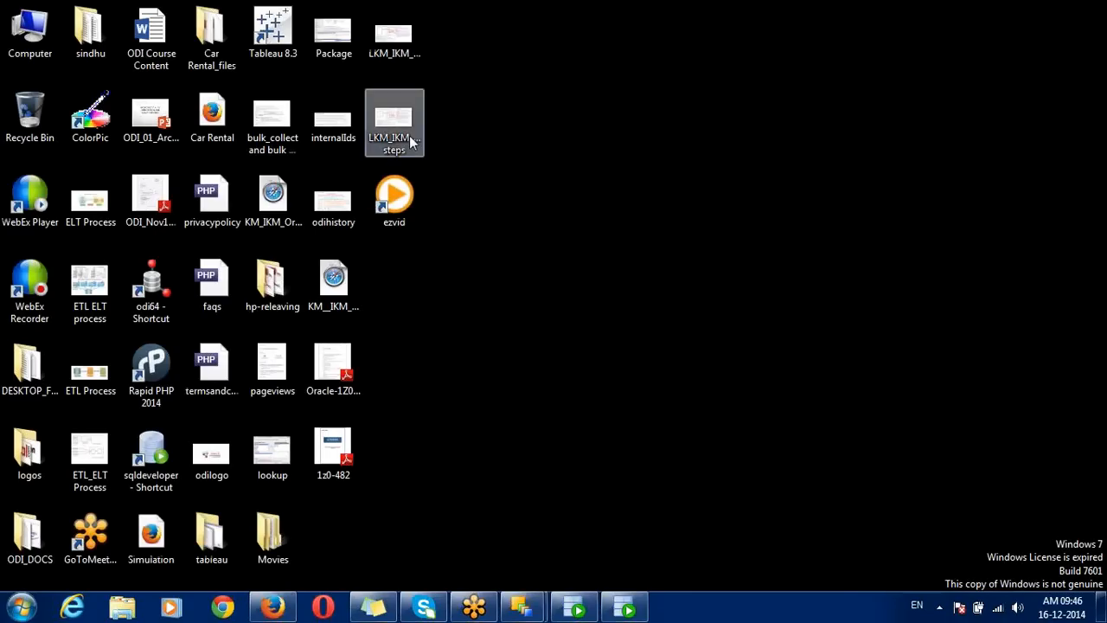
click(402, 105)
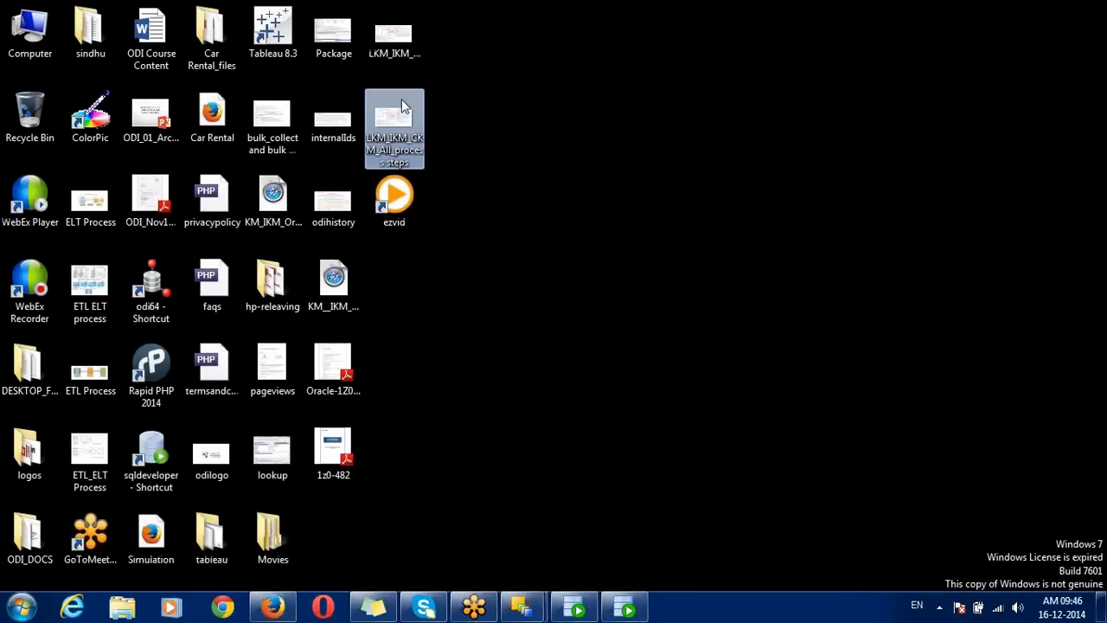
double_click(402, 106)
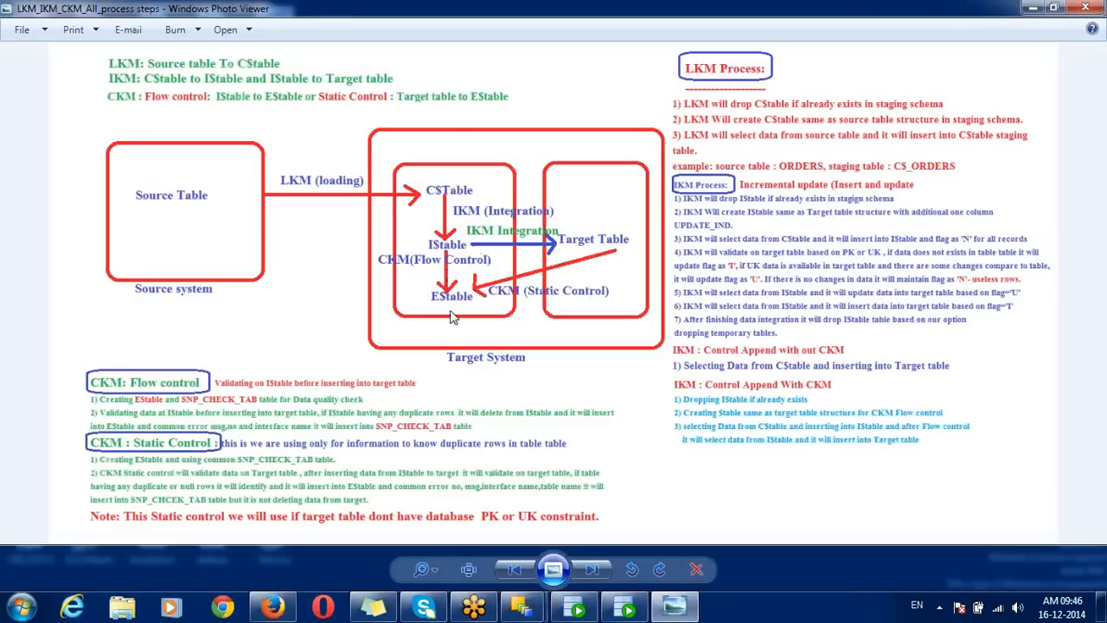
click(1103, 215)
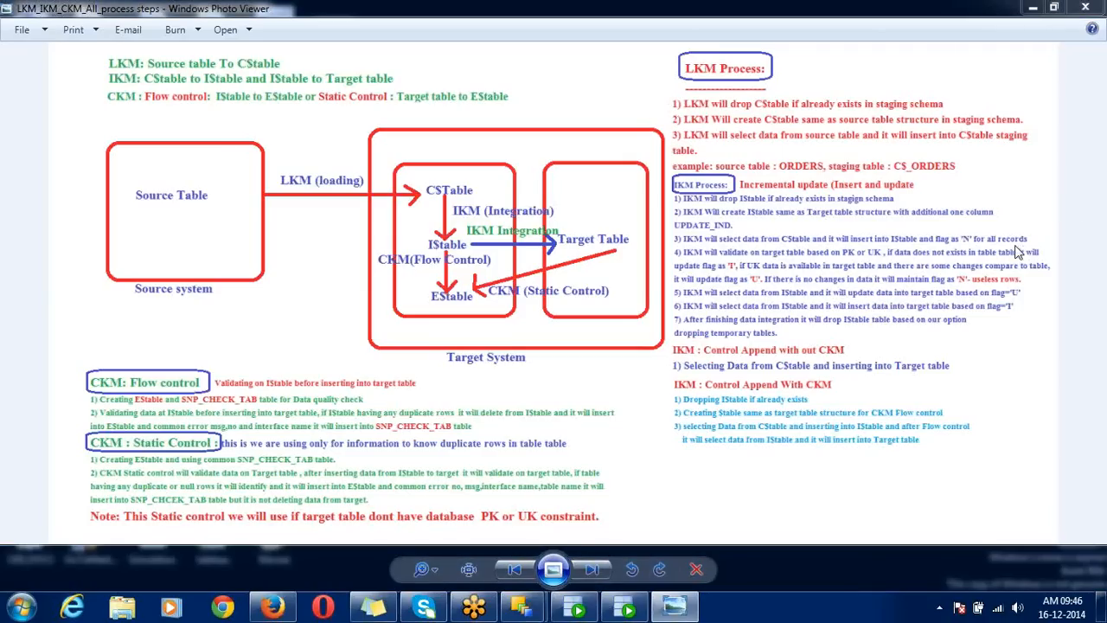